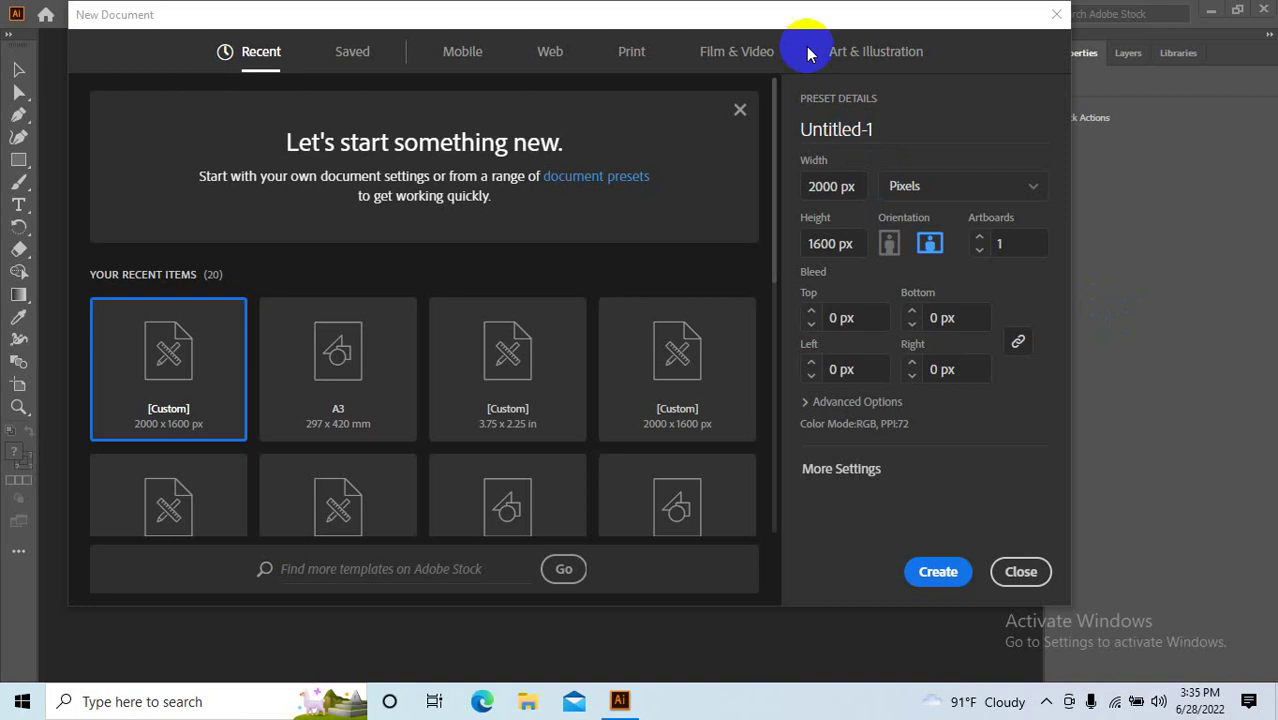
Reposition the New Document dialog on screen.
left_click_drag(765, 20, 790, 37)
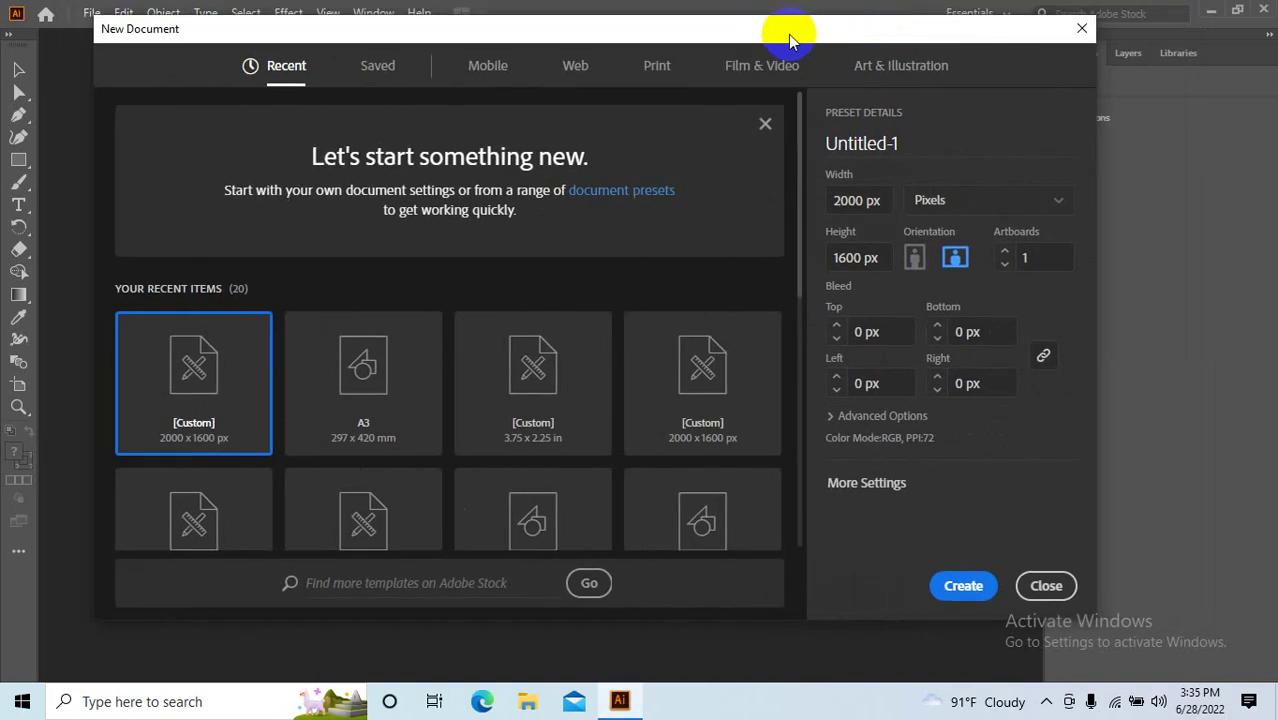
mouse_move(727, 28)
left_mouse_down()
mouse_move(717, 22)
mouse_move(752, 36)
left_mouse_up()
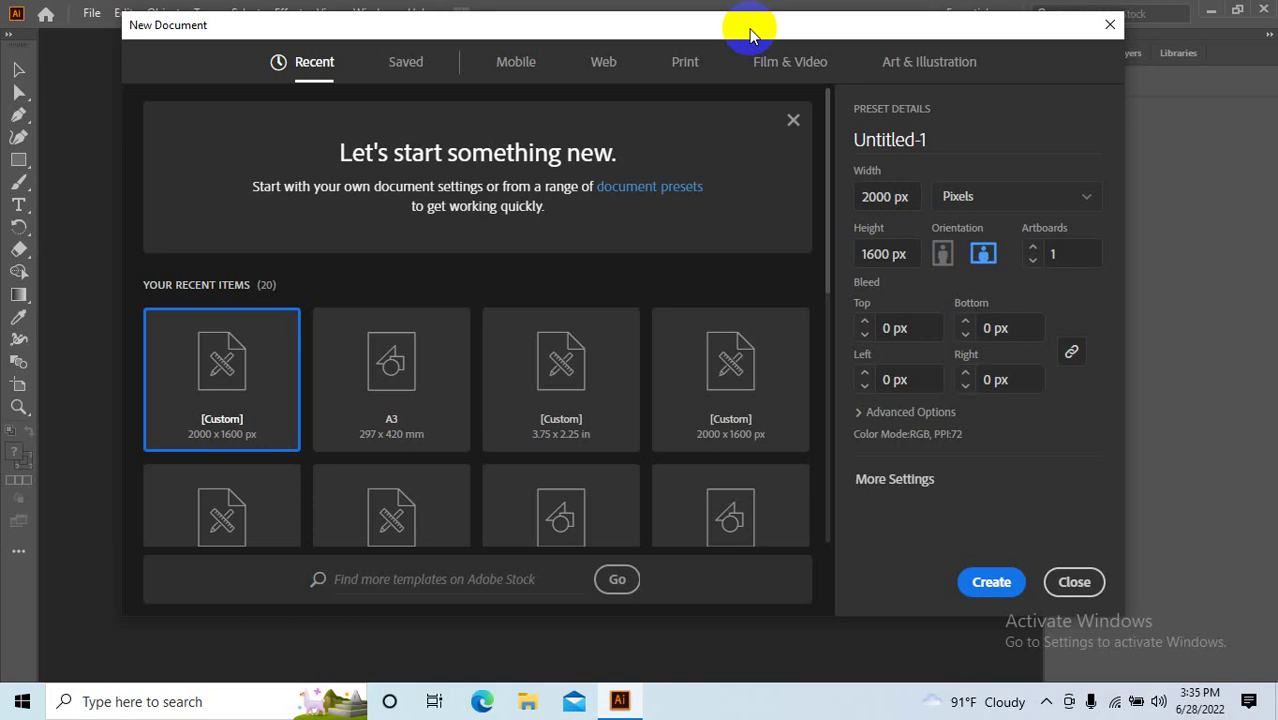
mouse_move(752, 35)
left_mouse_down()
mouse_move(722, 46)
mouse_move(759, 48)
mouse_move(743, 58)
left_mouse_up()
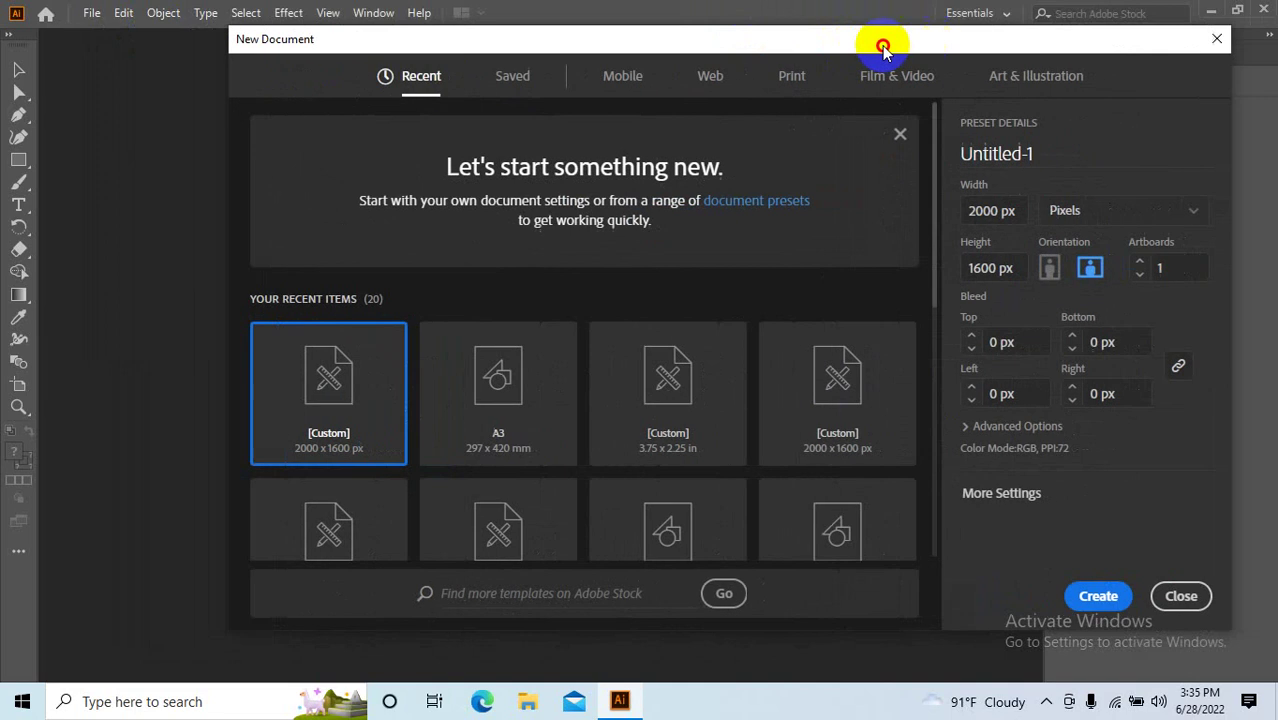
left_click_drag(767, 55, 813, 40)
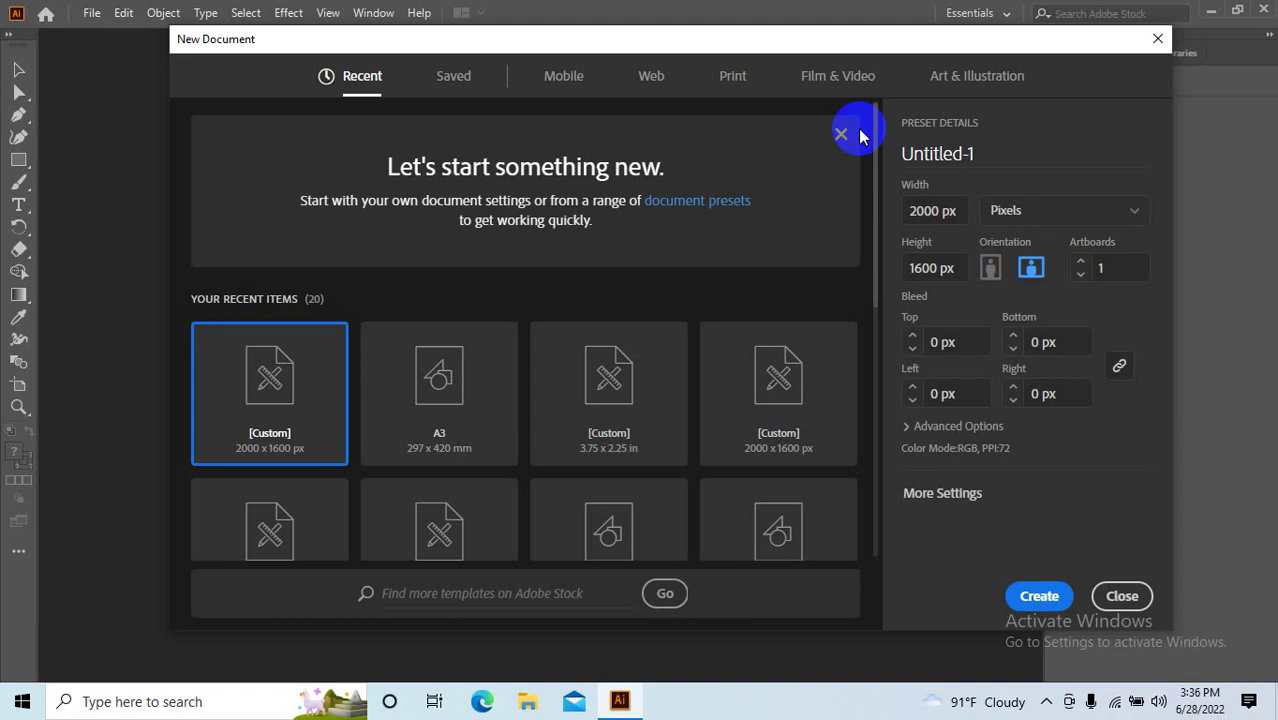
mouse_move(609, 45)
left_mouse_down()
mouse_move(472, 62)
mouse_move(600, 47)
mouse_move(606, 33)
left_mouse_up()
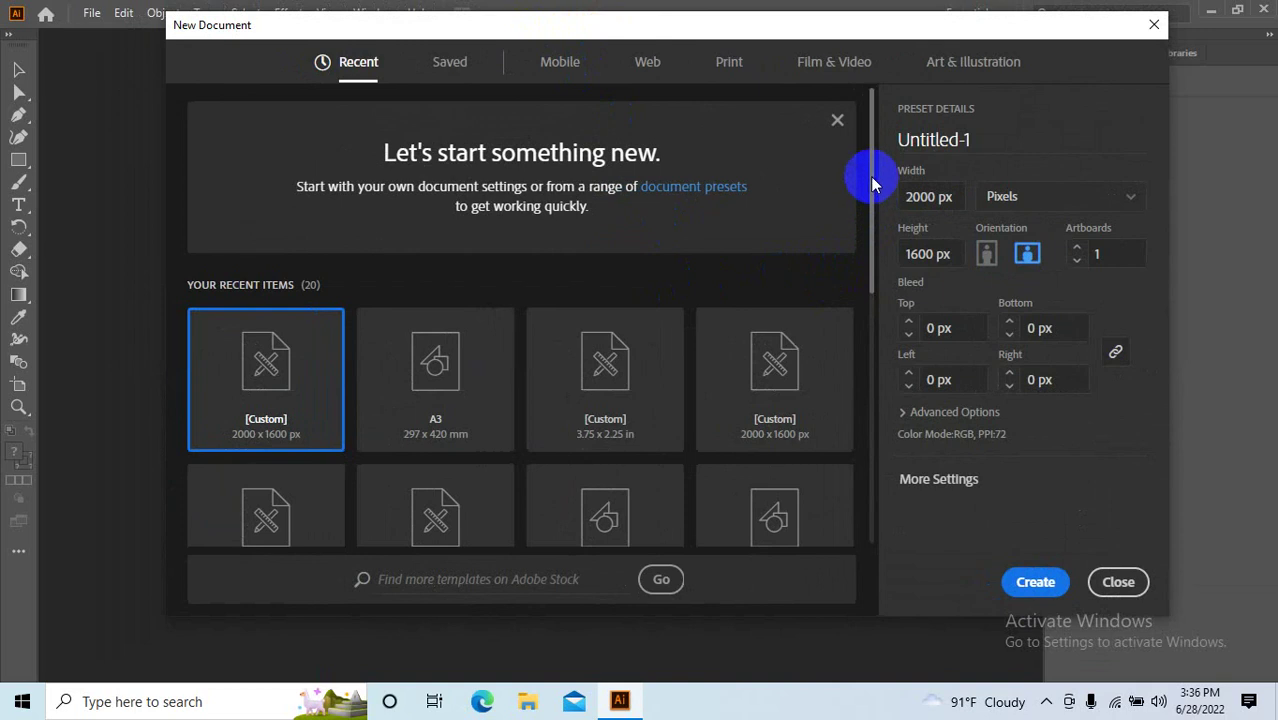
Scroll through the preset list in the New Document dialog.
left_click(872, 138)
left_click_drag(872, 138, 871, 400)
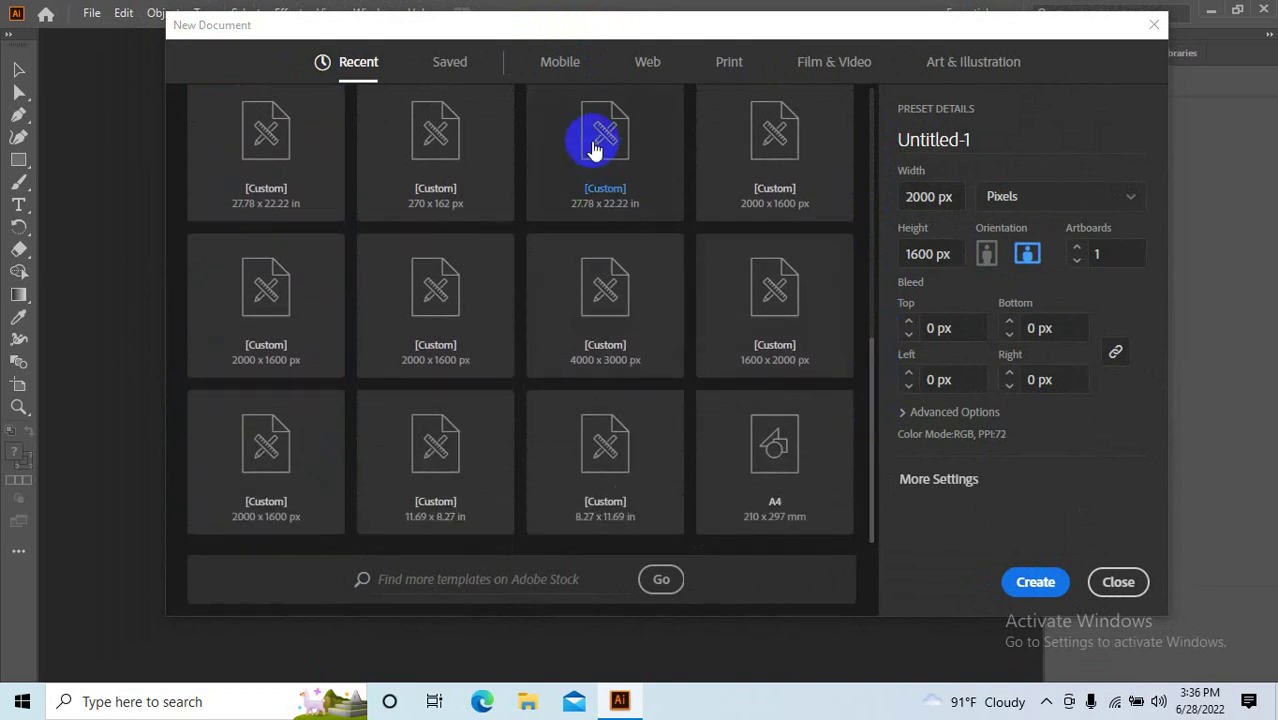
left_click(870, 360)
left_click_drag(870, 361, 880, 200)
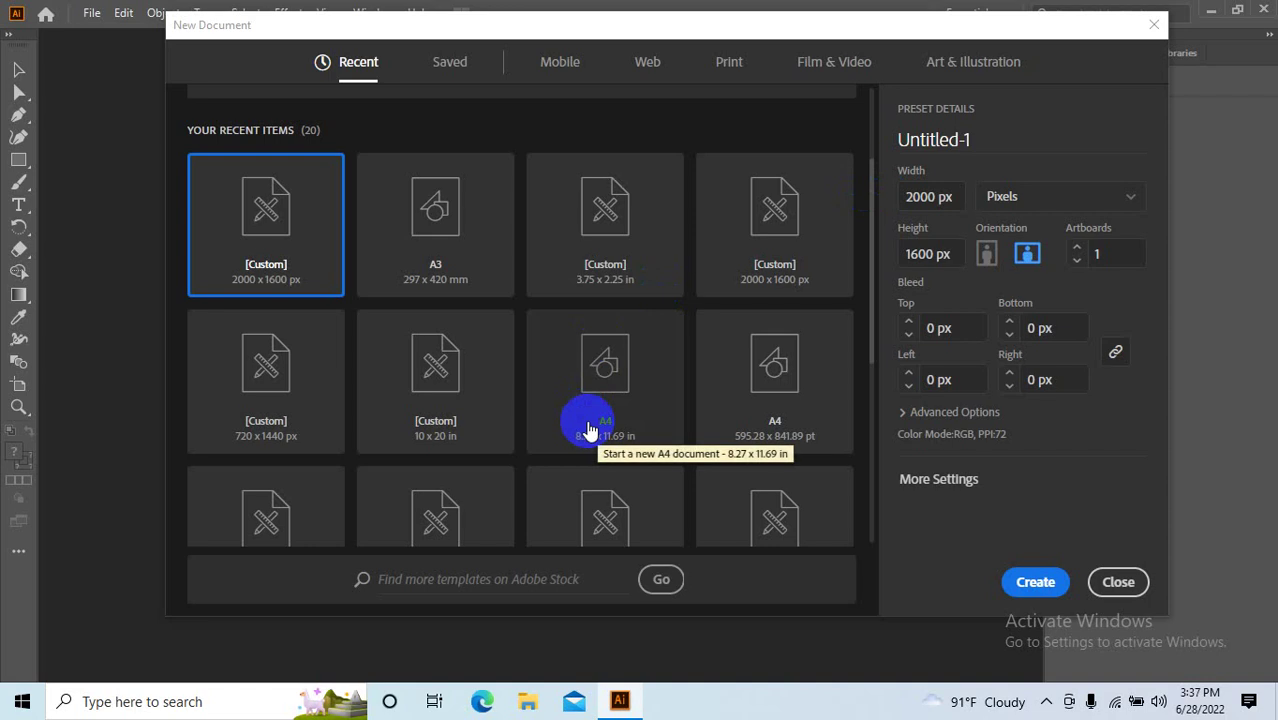
scroll(720, 370, "down", 2)
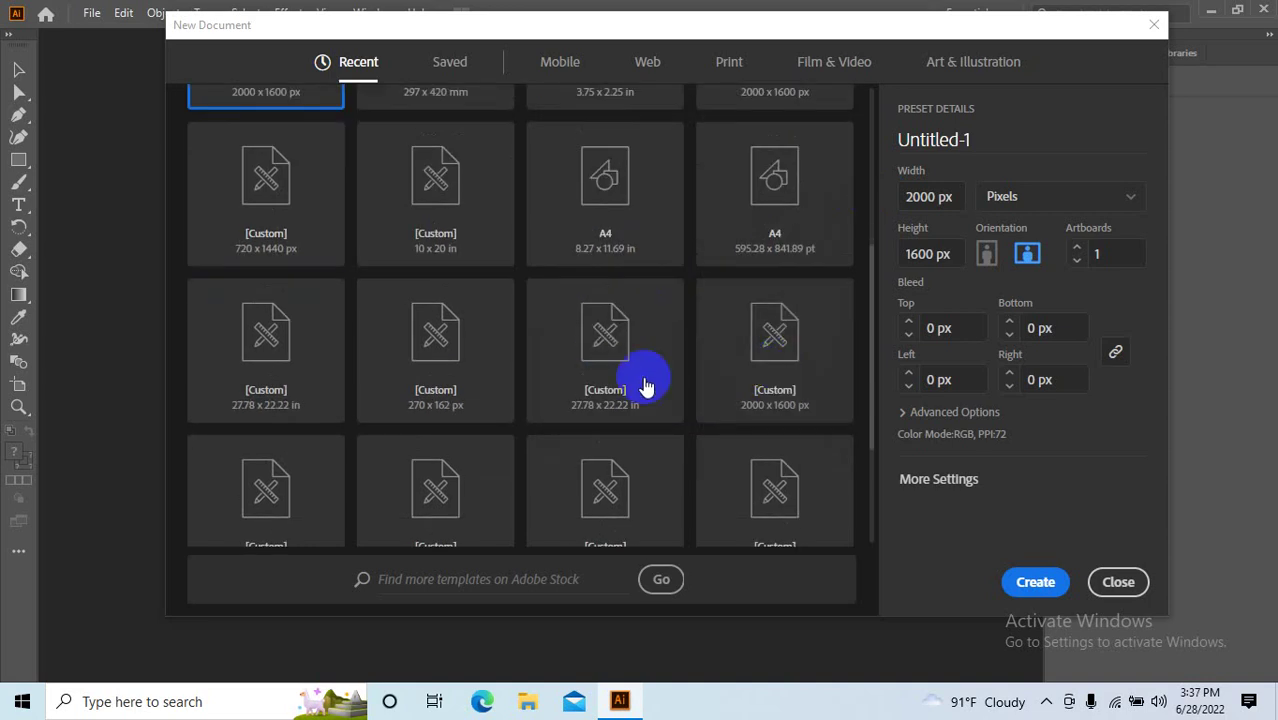
scroll(600, 380, "down", 1)
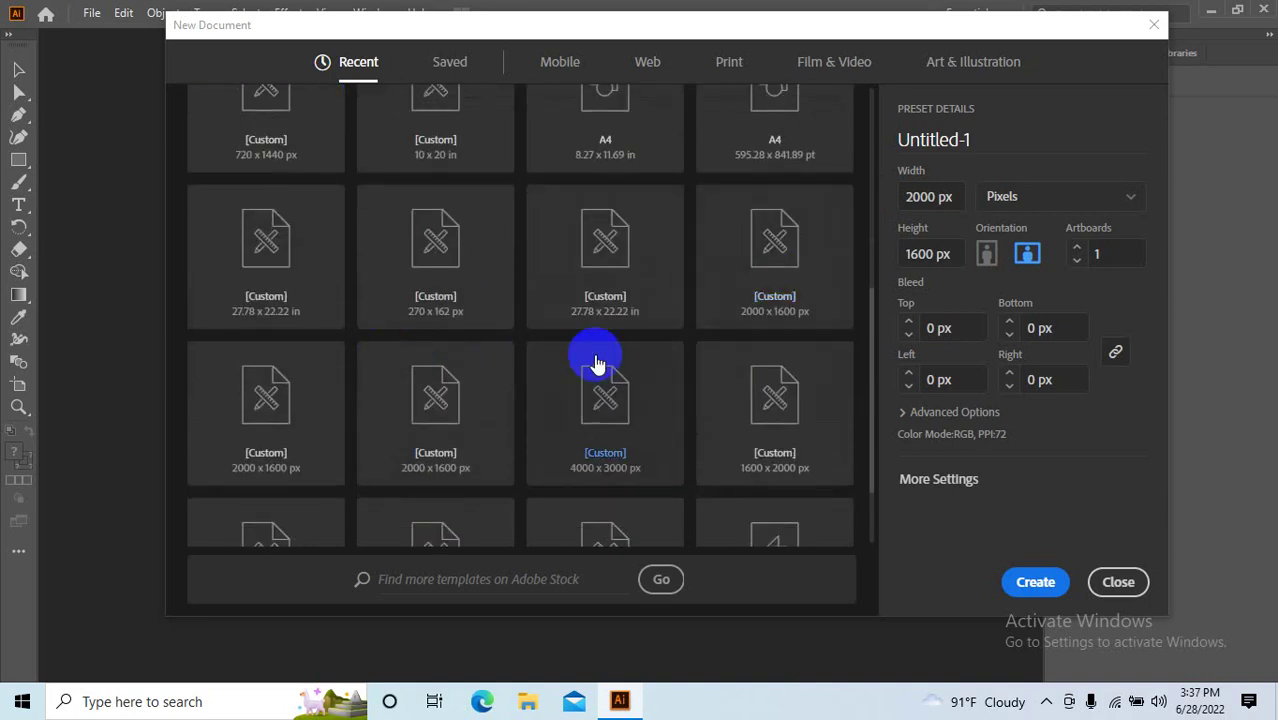
scroll(500, 360, "down", 1)
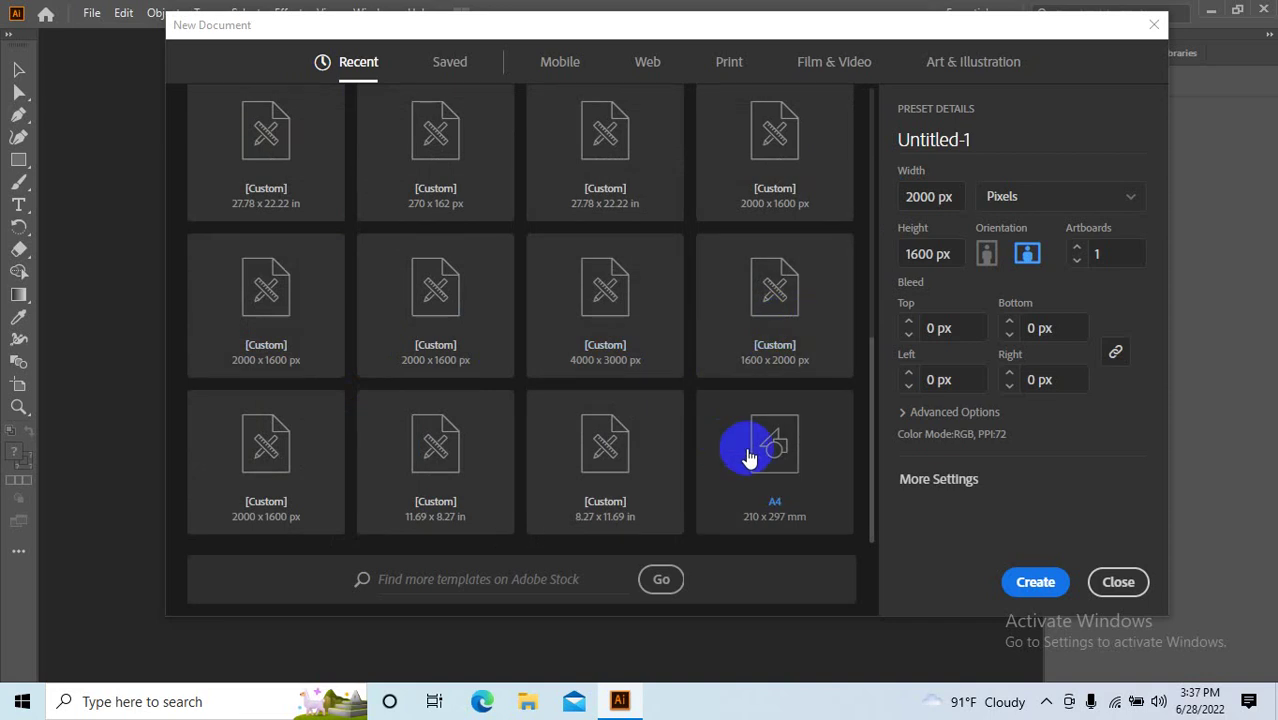
scroll(770, 456, "up", 1)
scroll(750, 456, "up", 1)
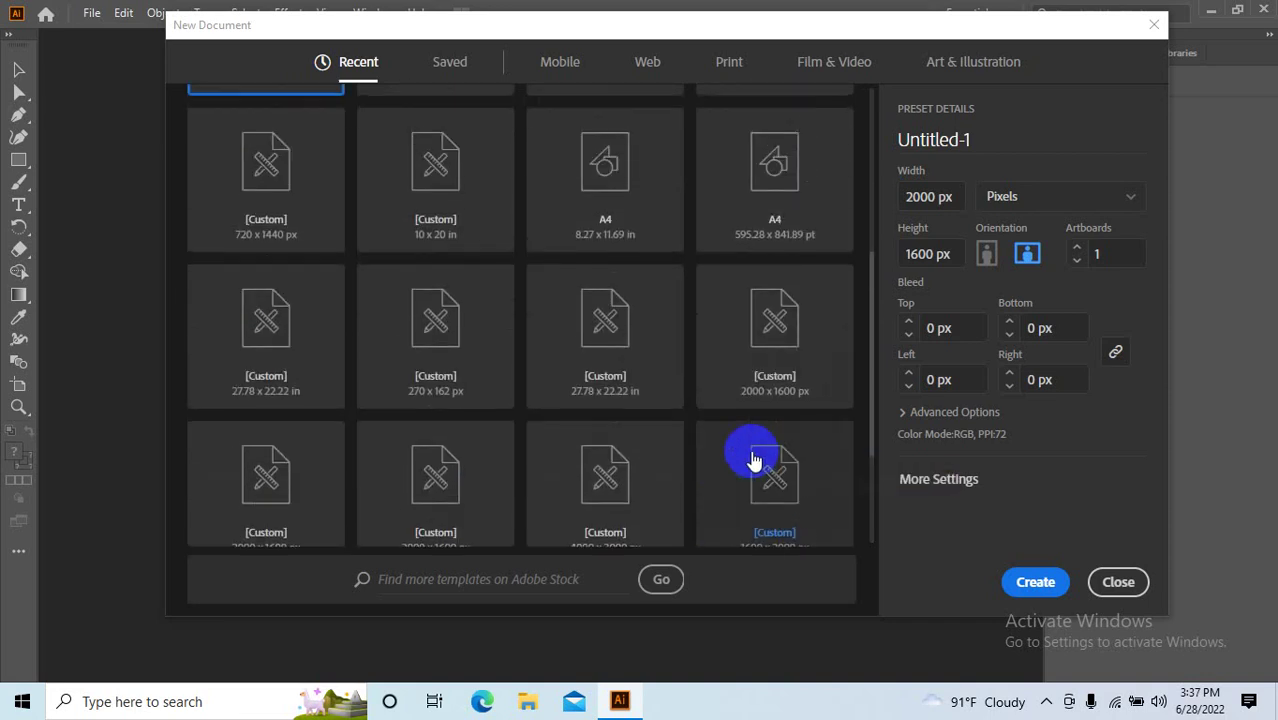
scroll(727, 430, "up", 2)
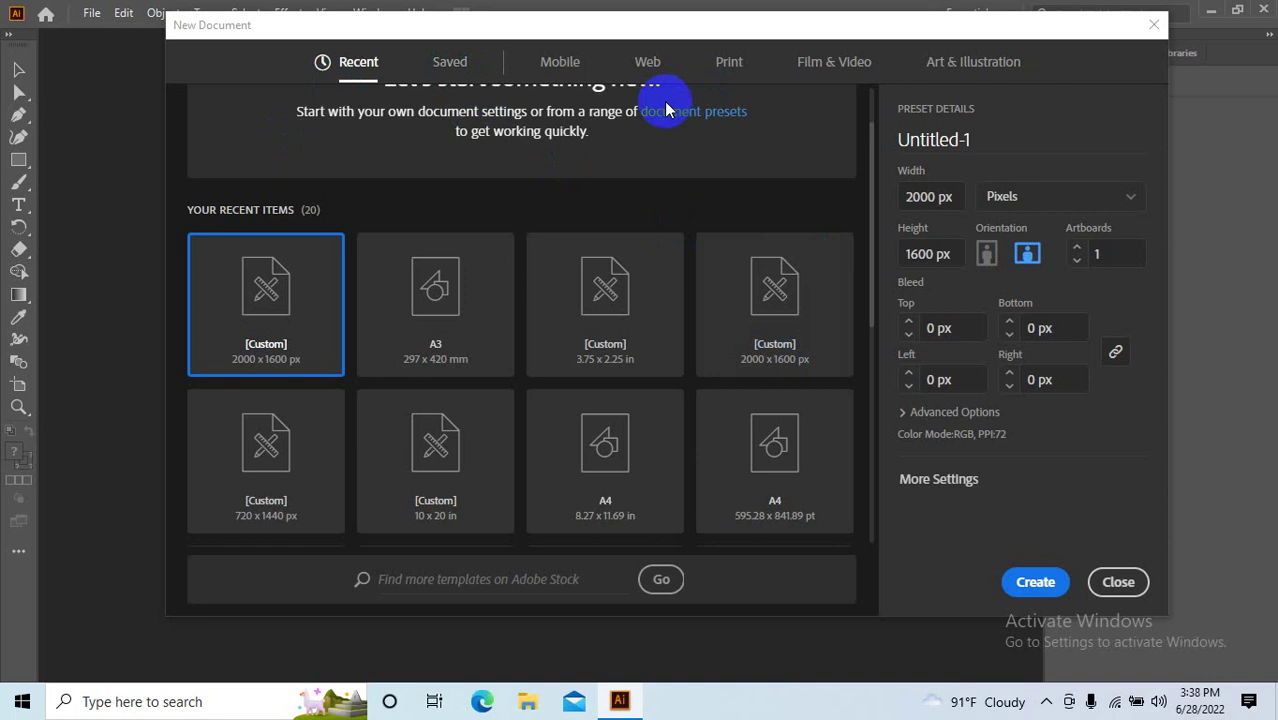
Browse the Mobile, Web, Print, Film & Video and Art & Illustration preset tabs.
left_click(570, 64)
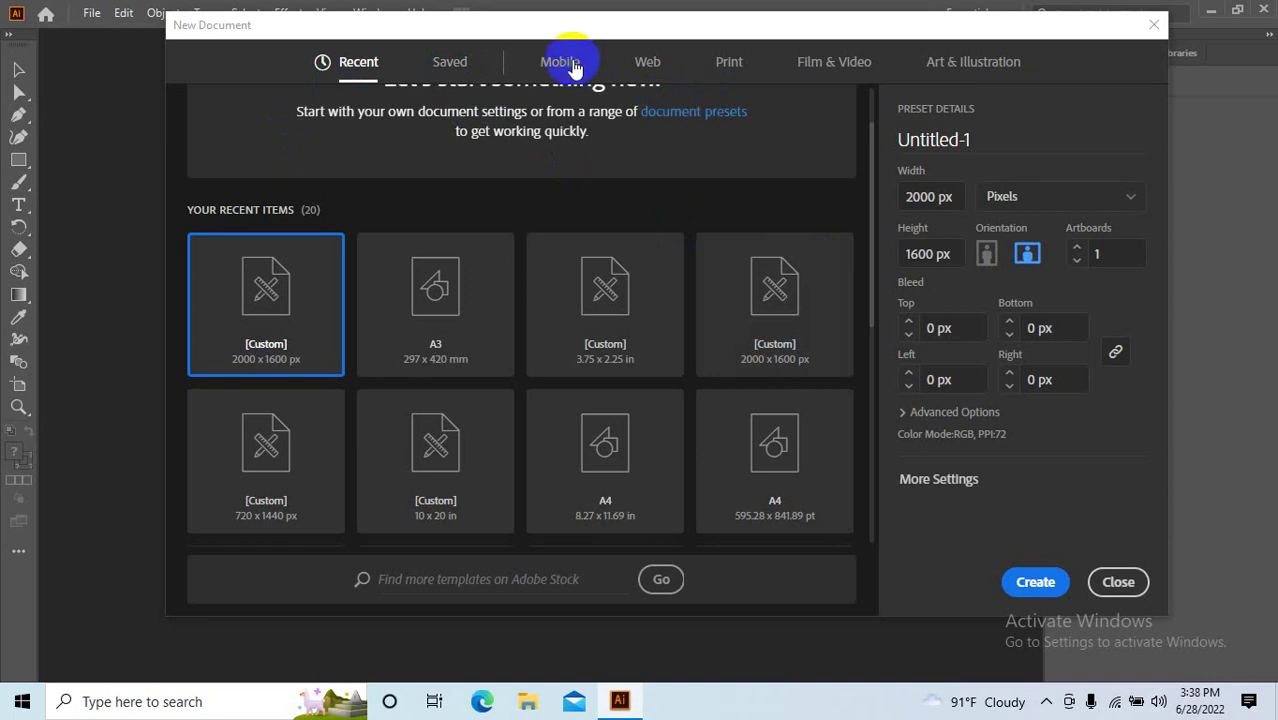
left_click(647, 64)
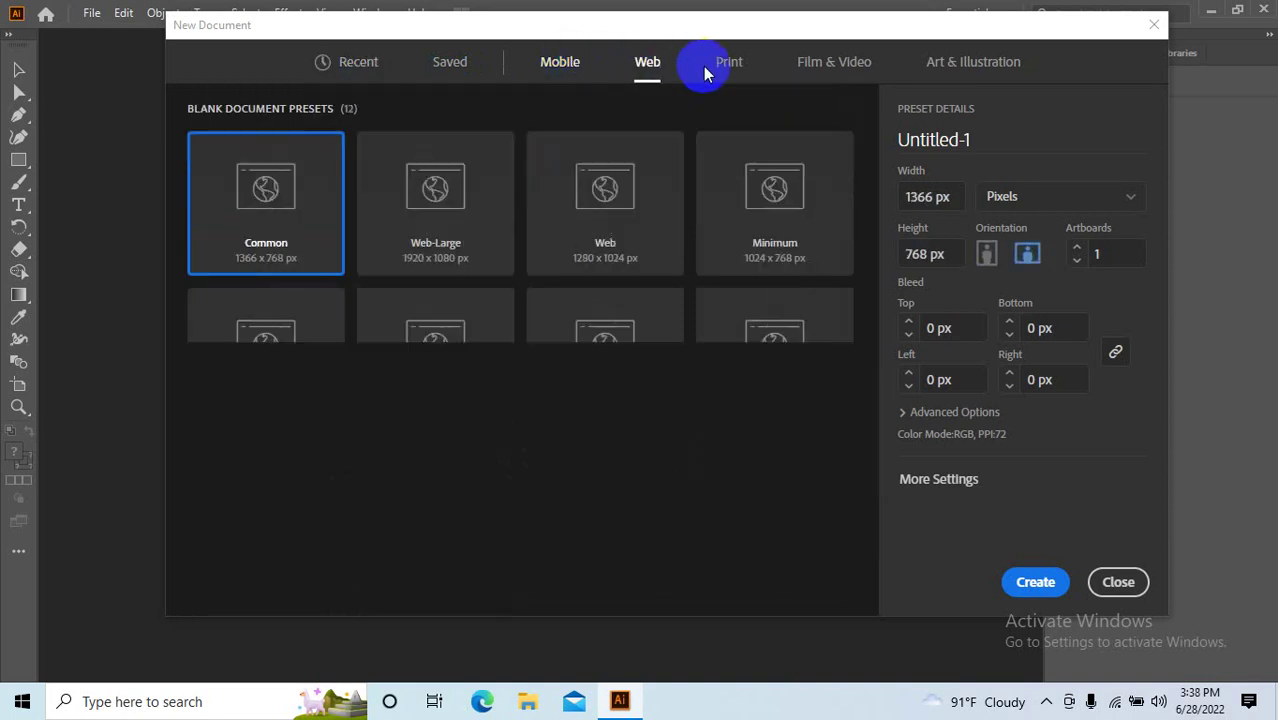
left_click(726, 64)
left_click(880, 64)
left_click(910, 64)
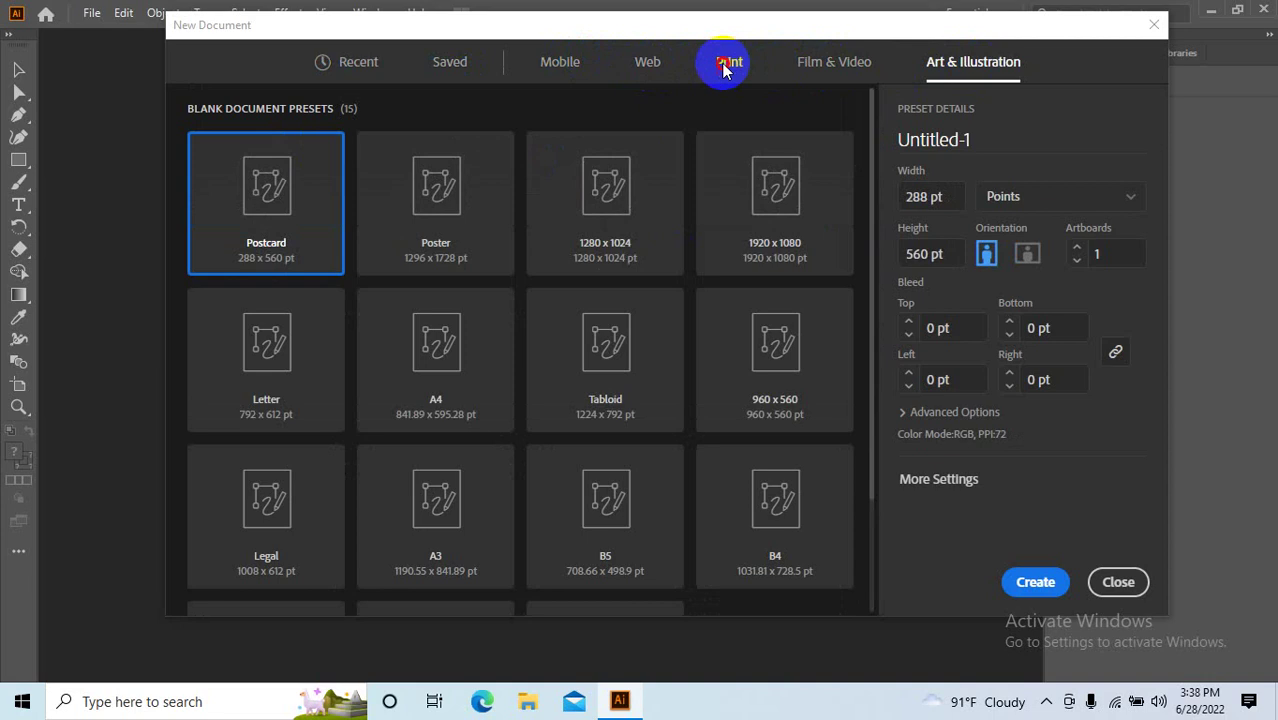
left_click(730, 64)
left_click(648, 68)
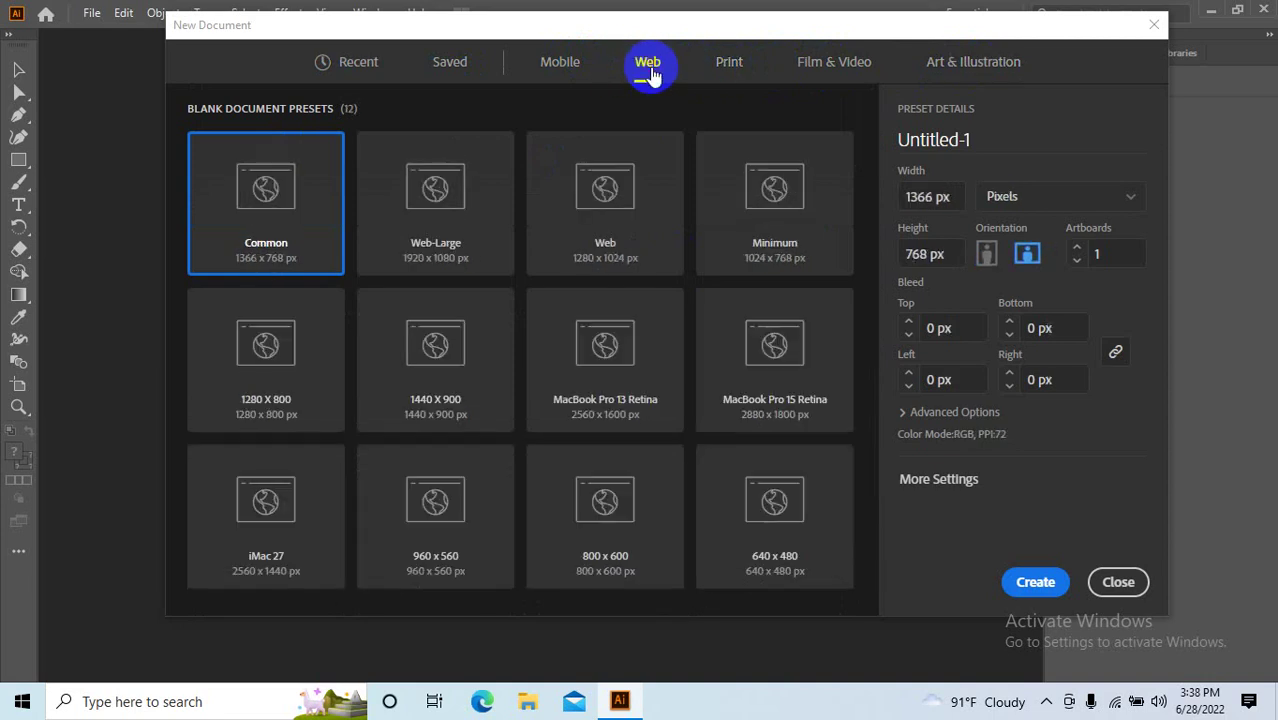
left_click(560, 68)
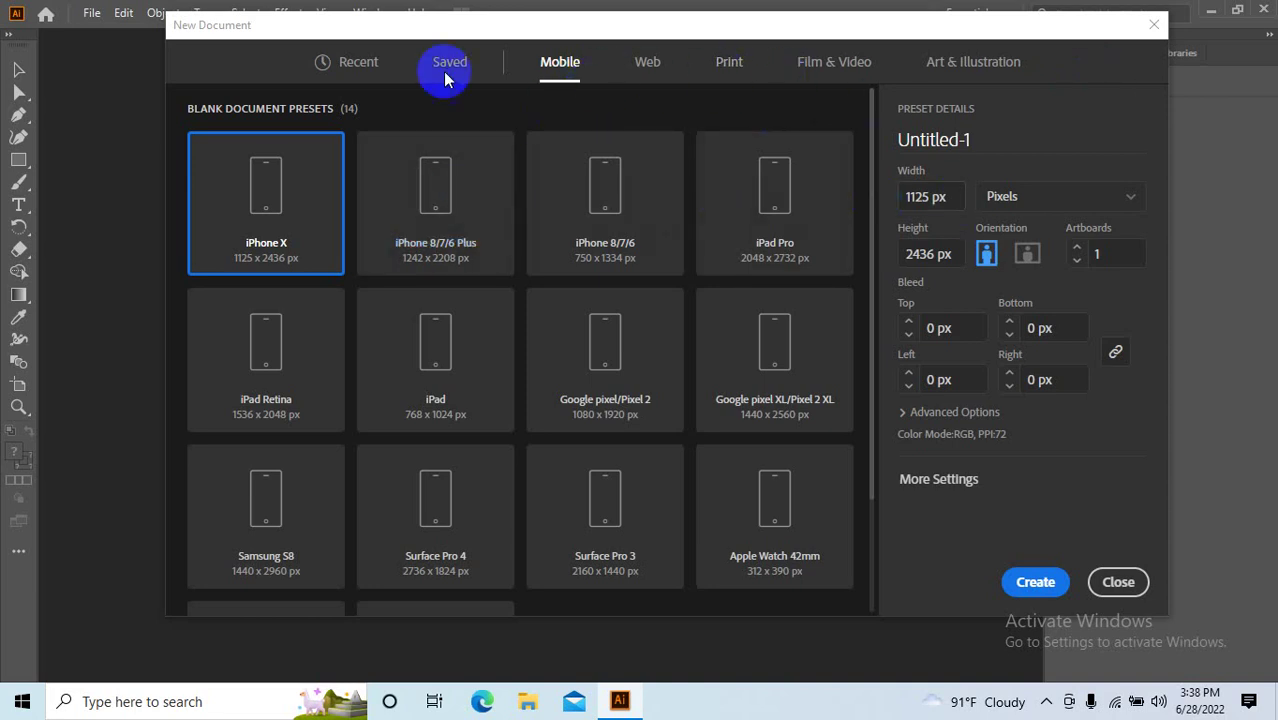
Settle on Mobile presets with iPhone X at 1125 × 2436 px and select the name field.
left_click(352, 73)
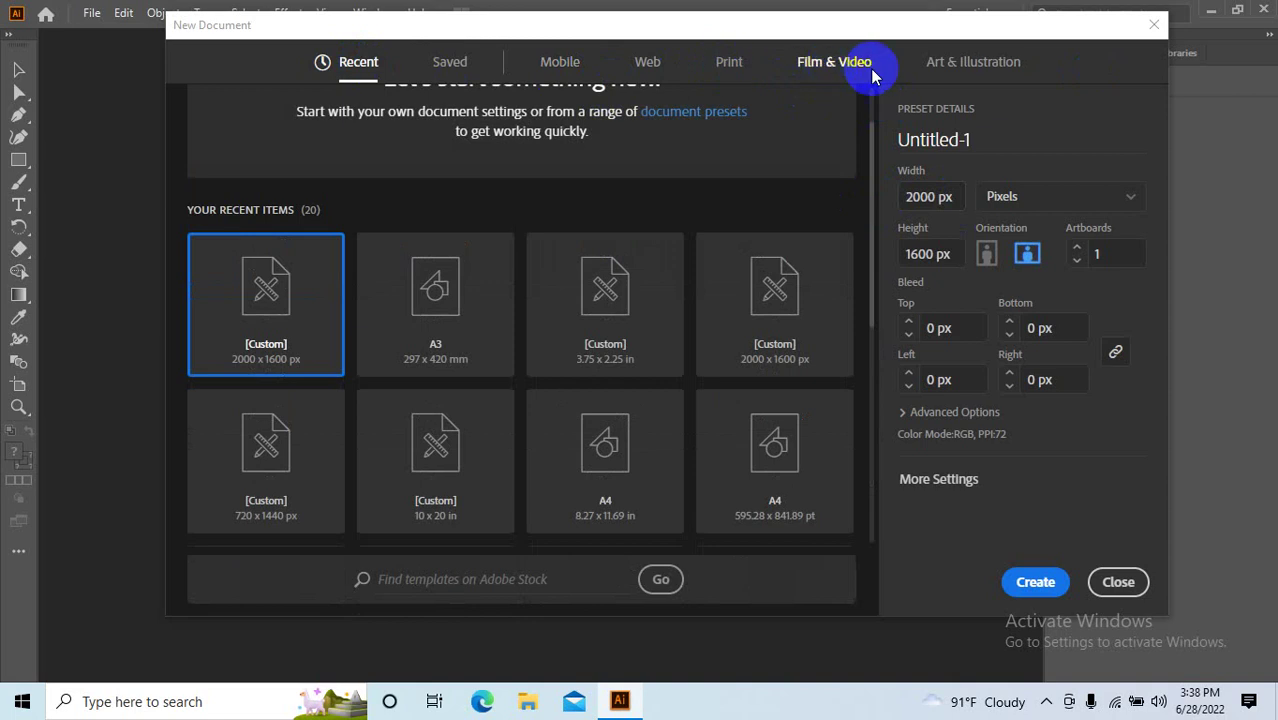
left_click(645, 72)
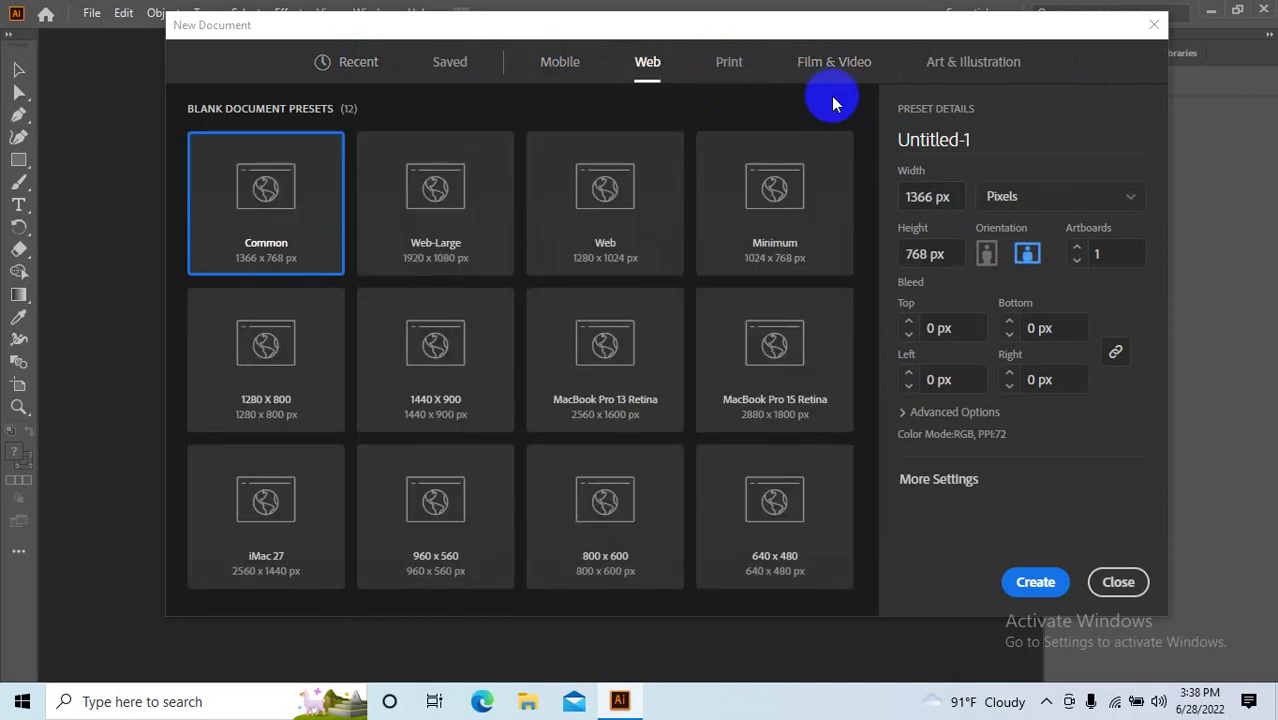
left_click(558, 62)
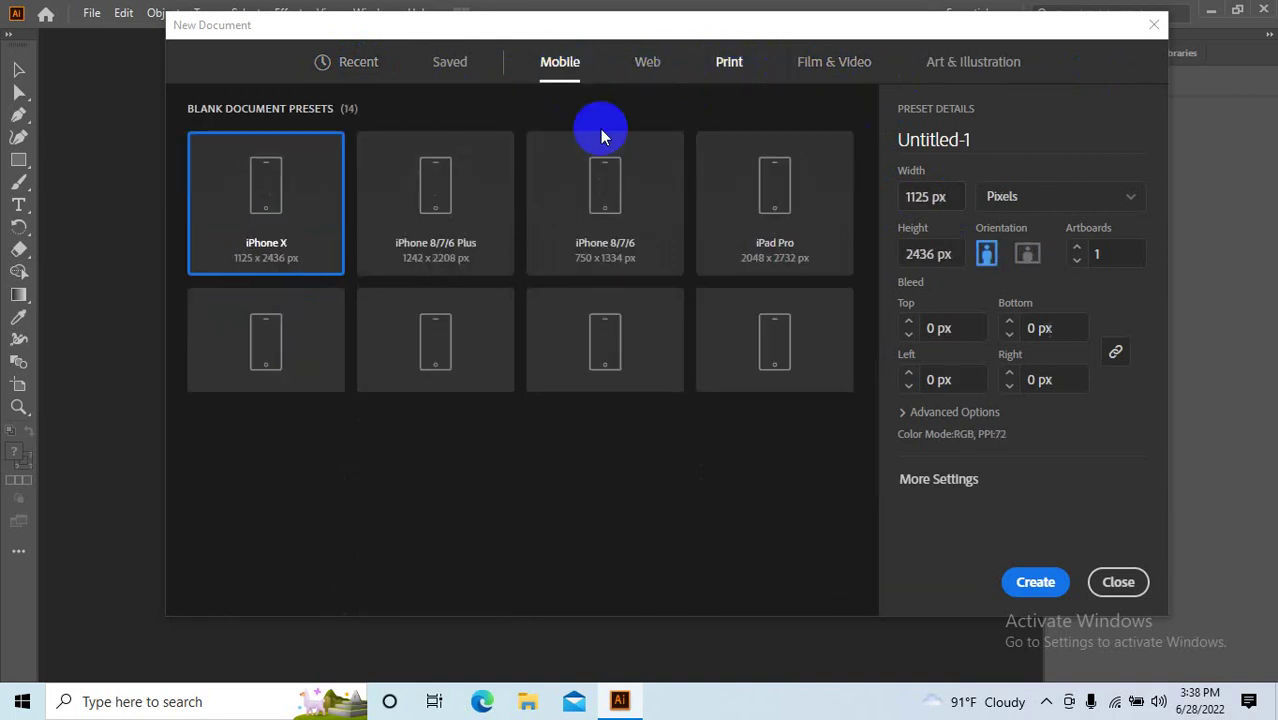
left_click_drag(984, 25, 864, 68)
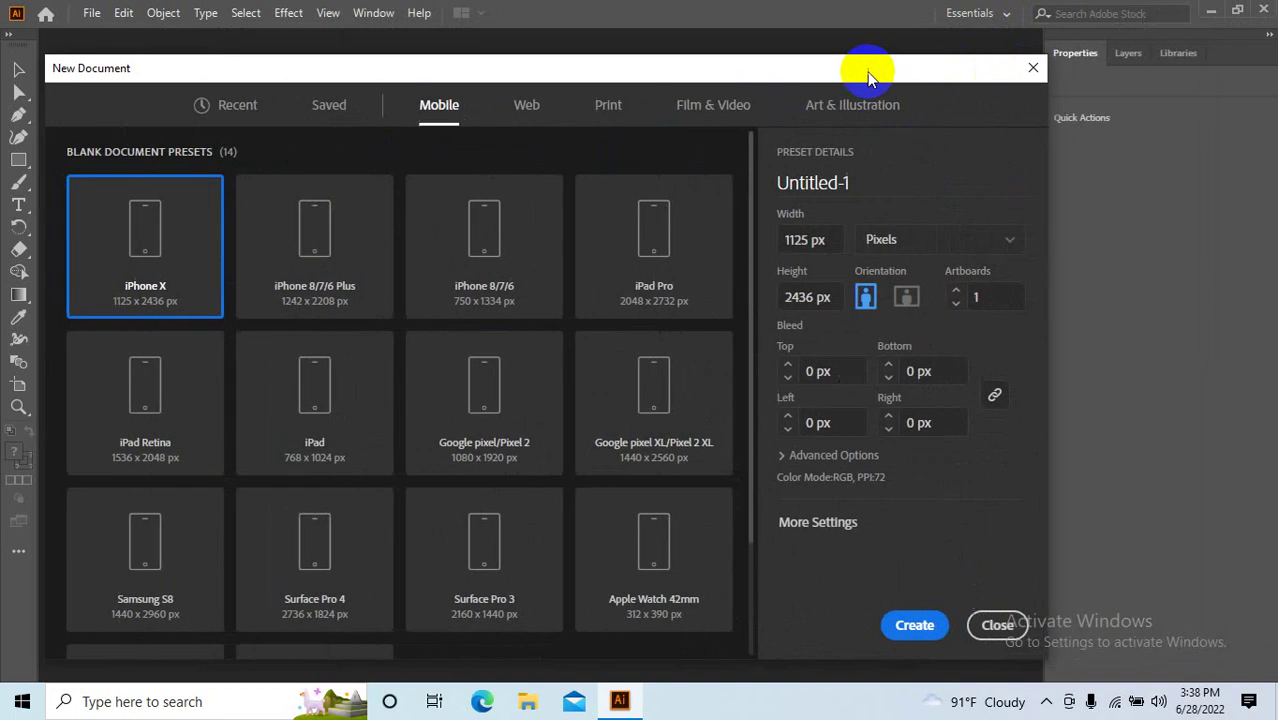
left_click(864, 182)
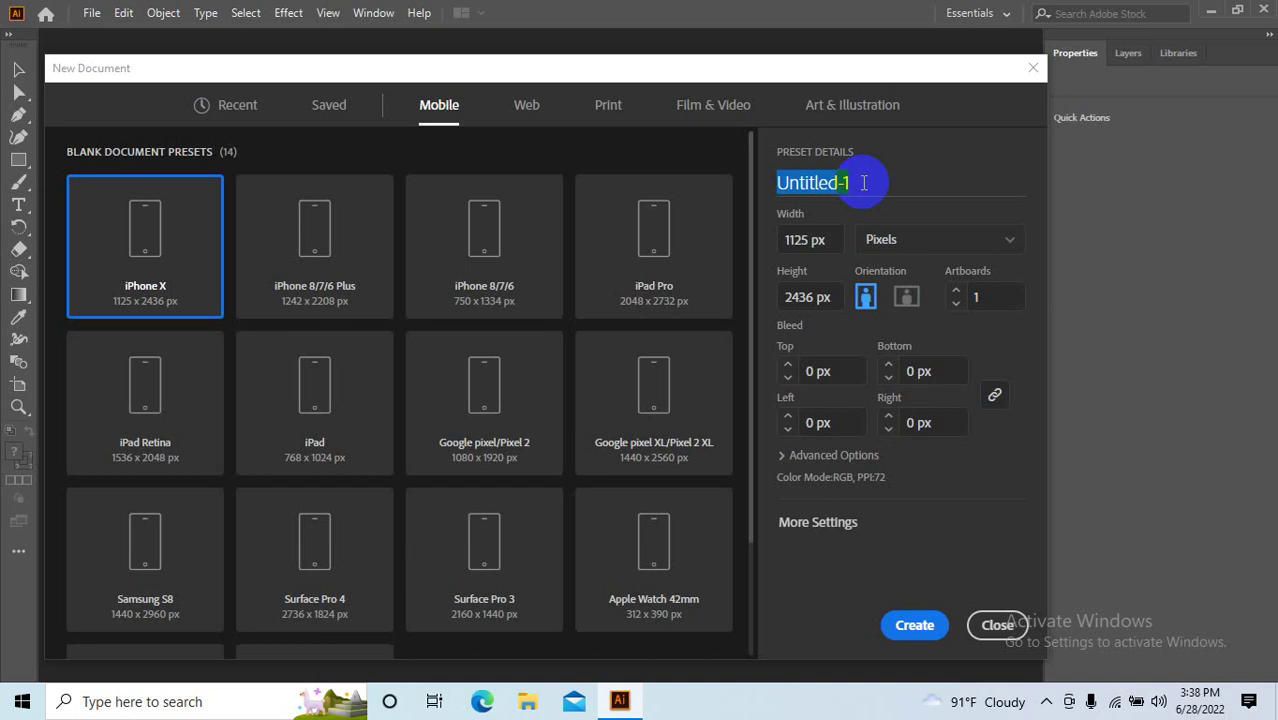
Rename the new document to '1 st'.
type("1")
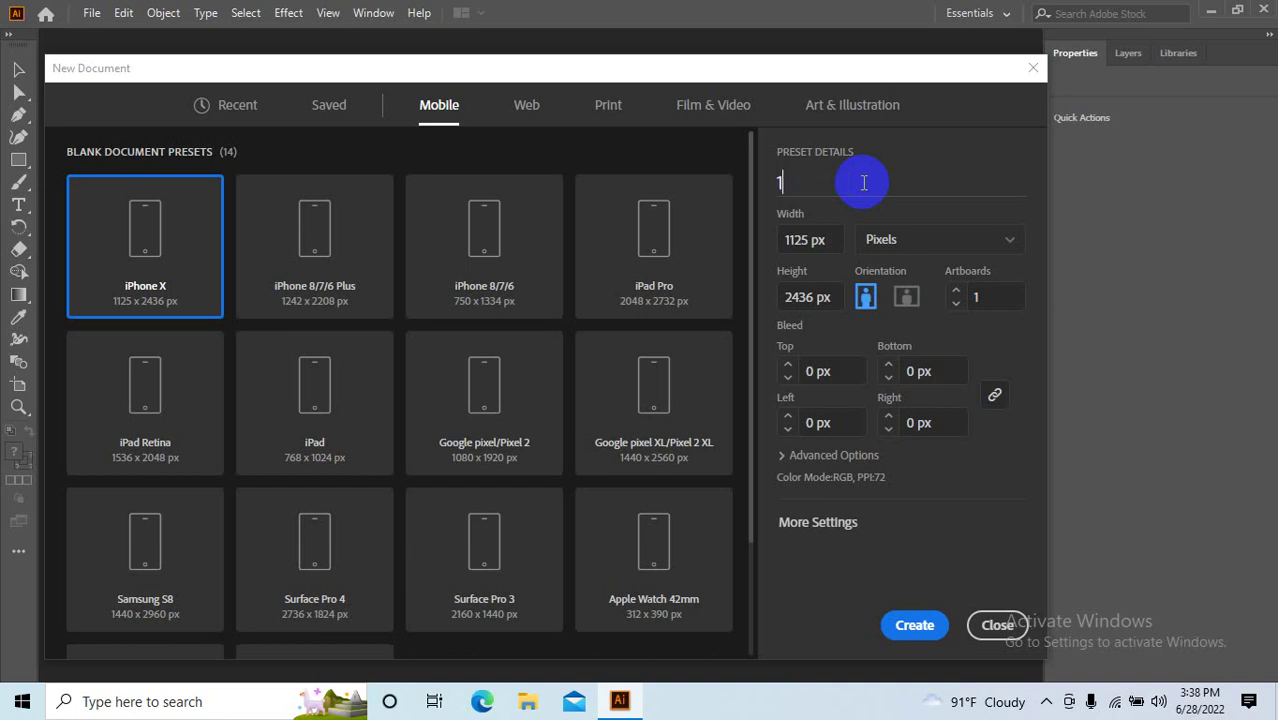
type("St")
key("BackSpace")
key("BackSpace")
type("S")
key("BackSpace")
type("st")
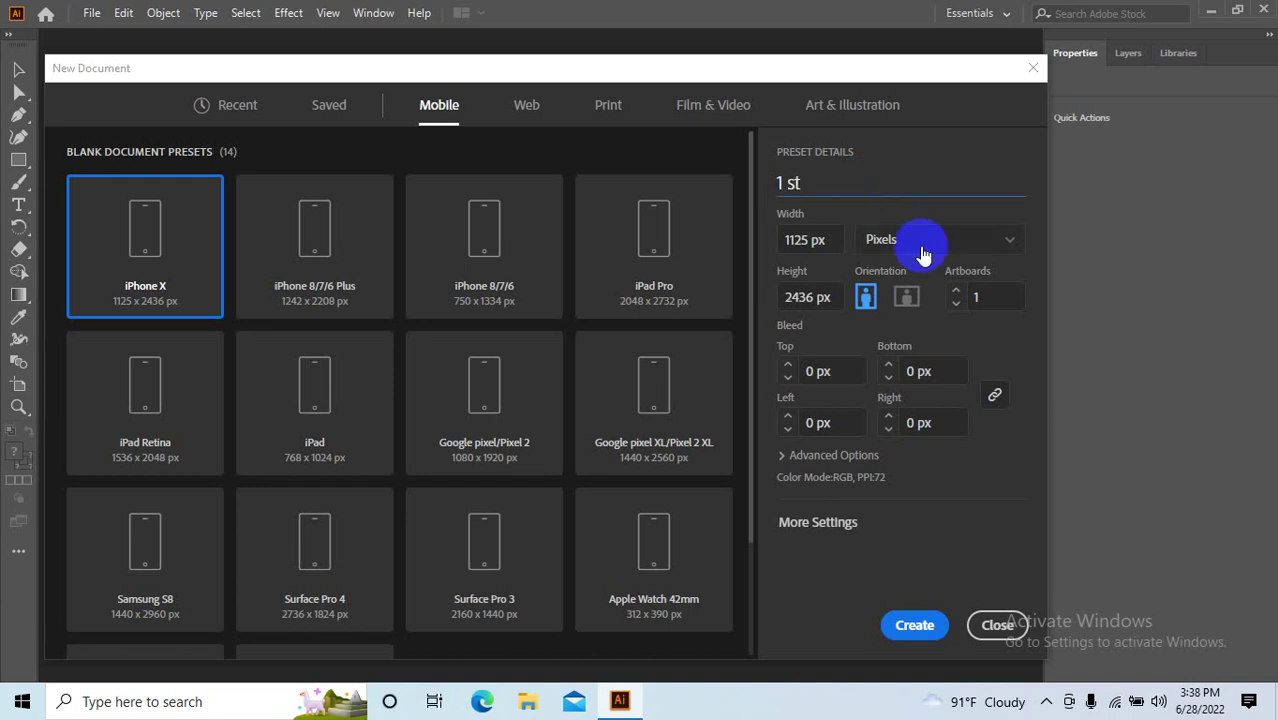
left_click(952, 517)
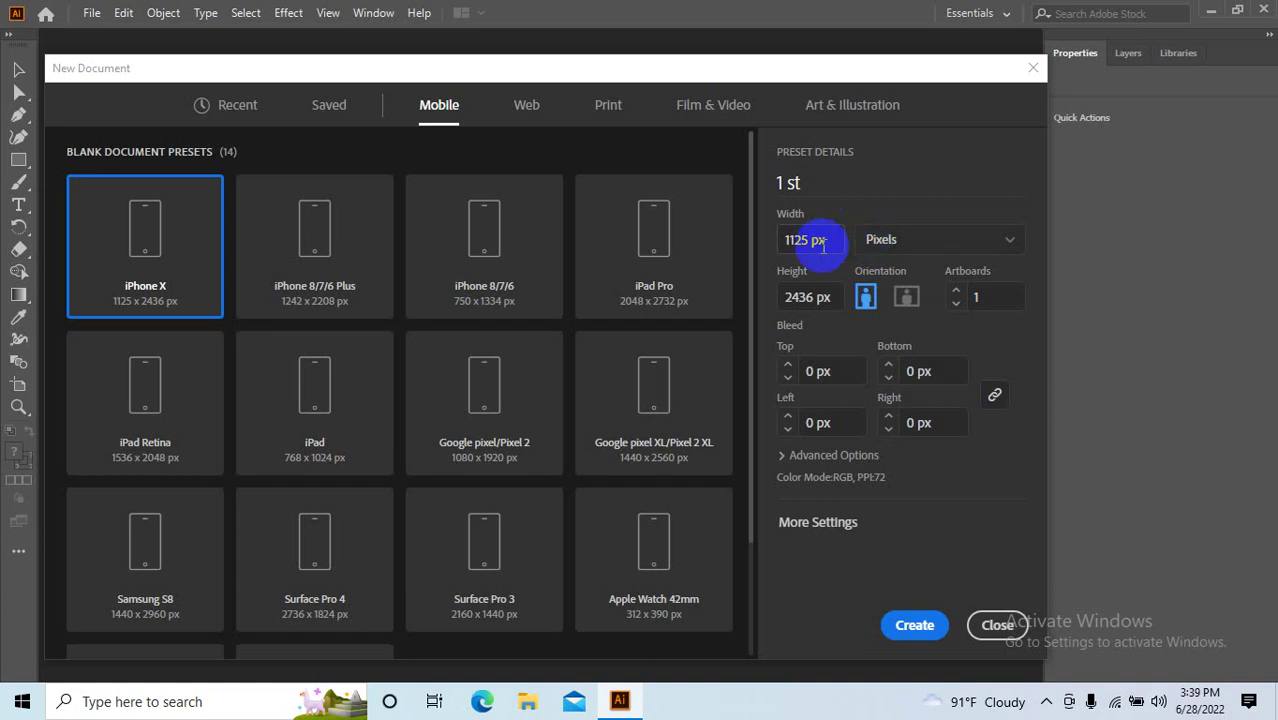
Set Width to 2000 px and Height to 1600 px, making it landscape.
left_click_drag(816, 242, 780, 240)
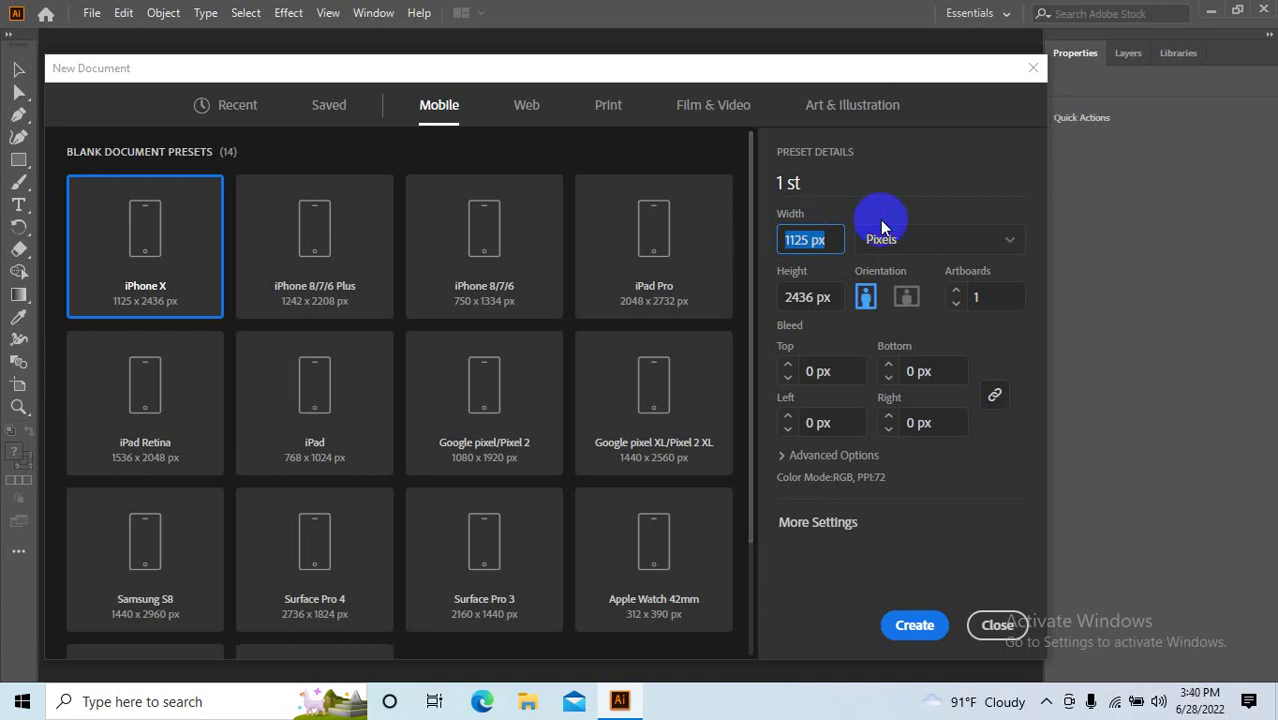
left_click(836, 250)
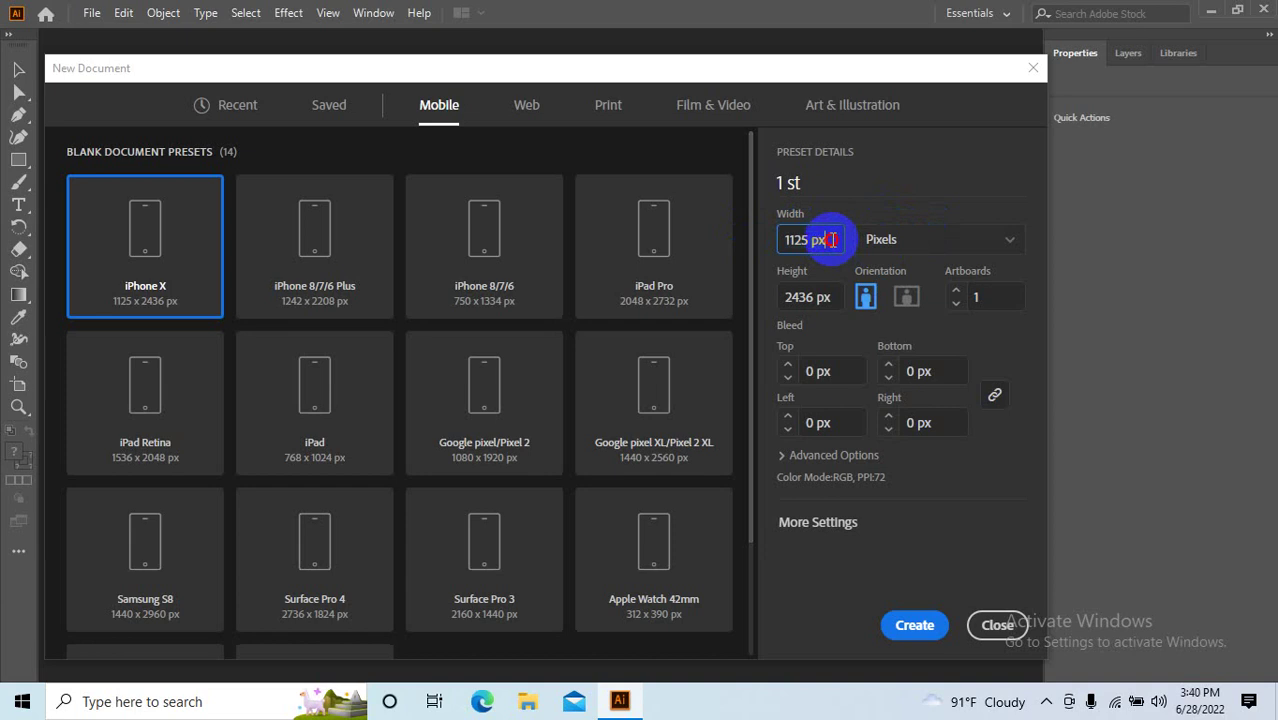
type("2000")
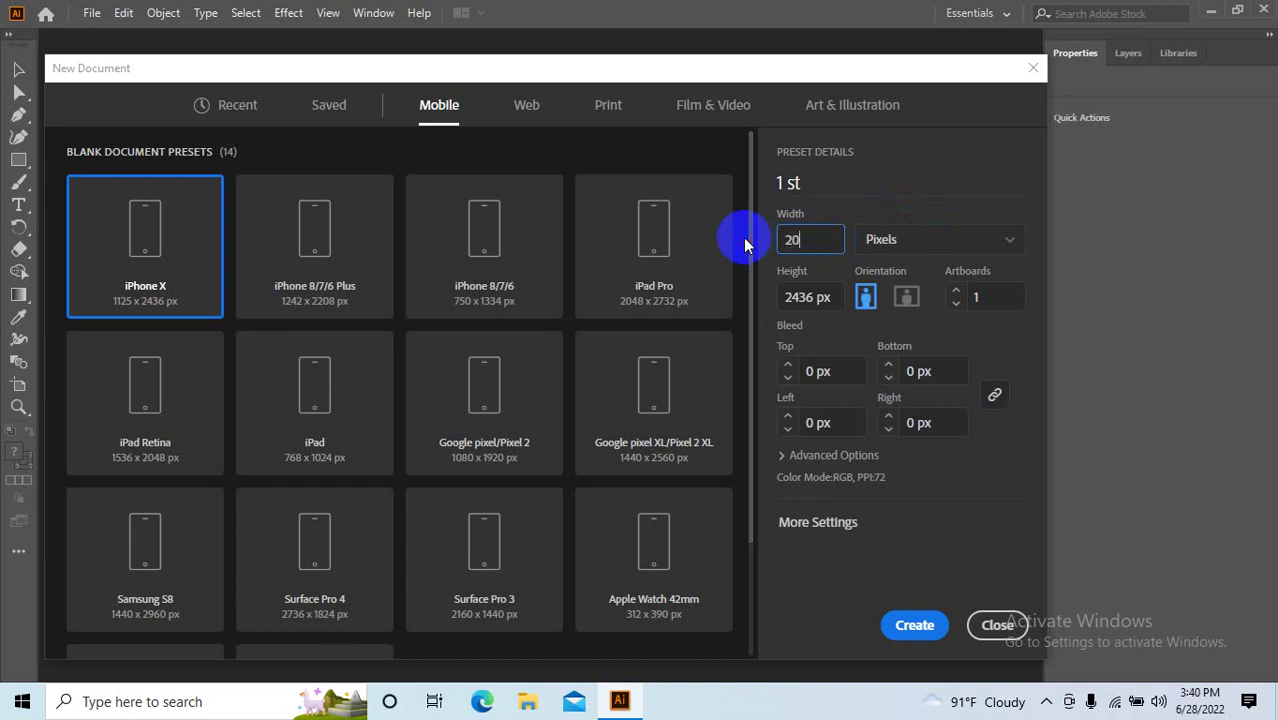
left_click(818, 296)
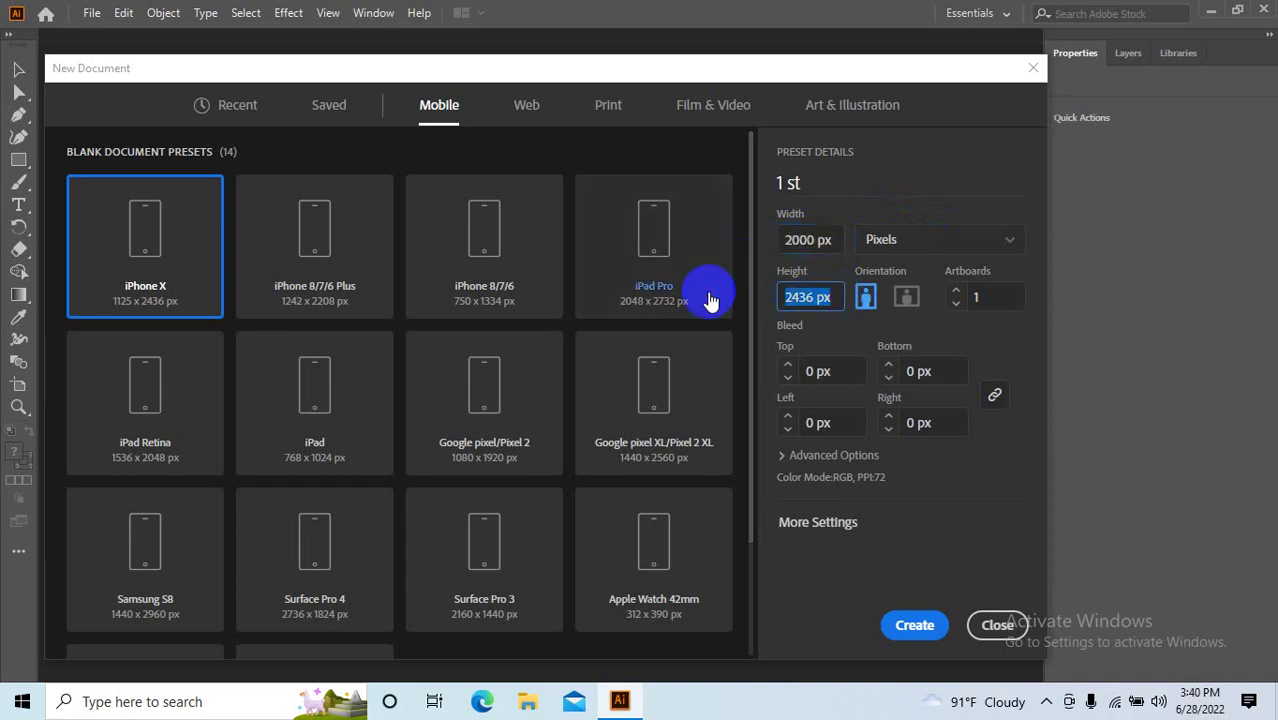
type("1600")
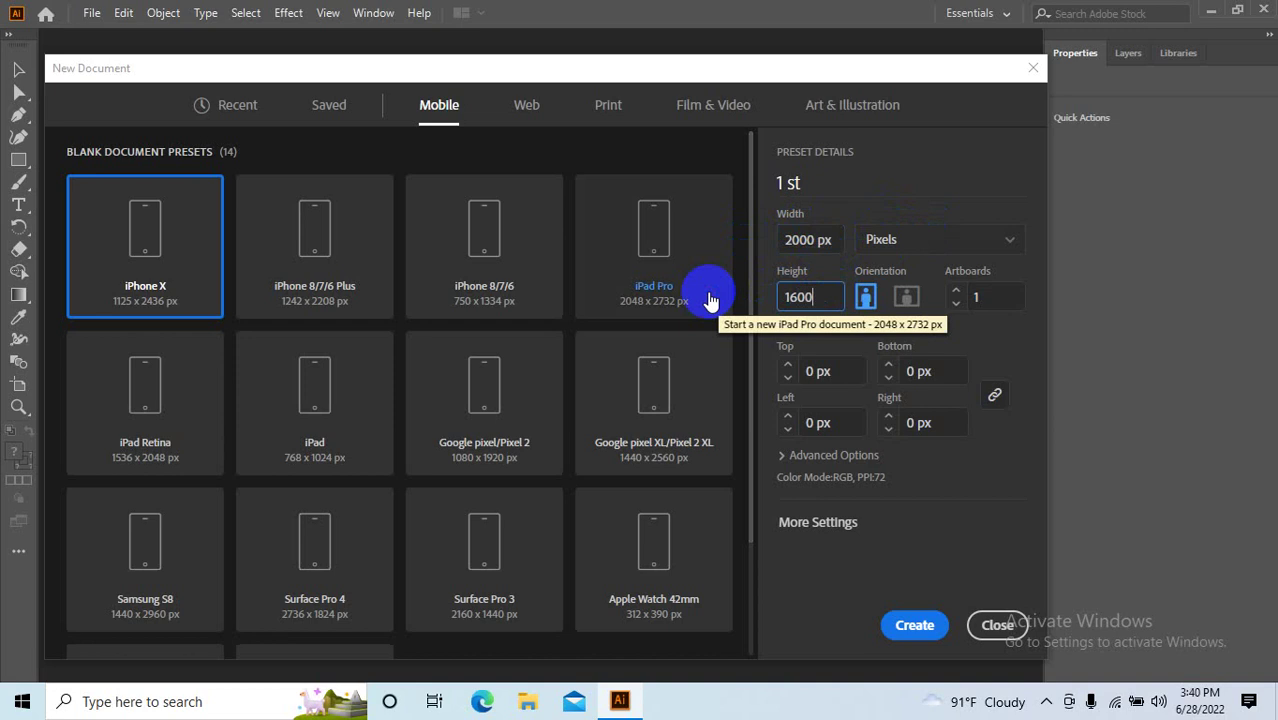
key("Tab")
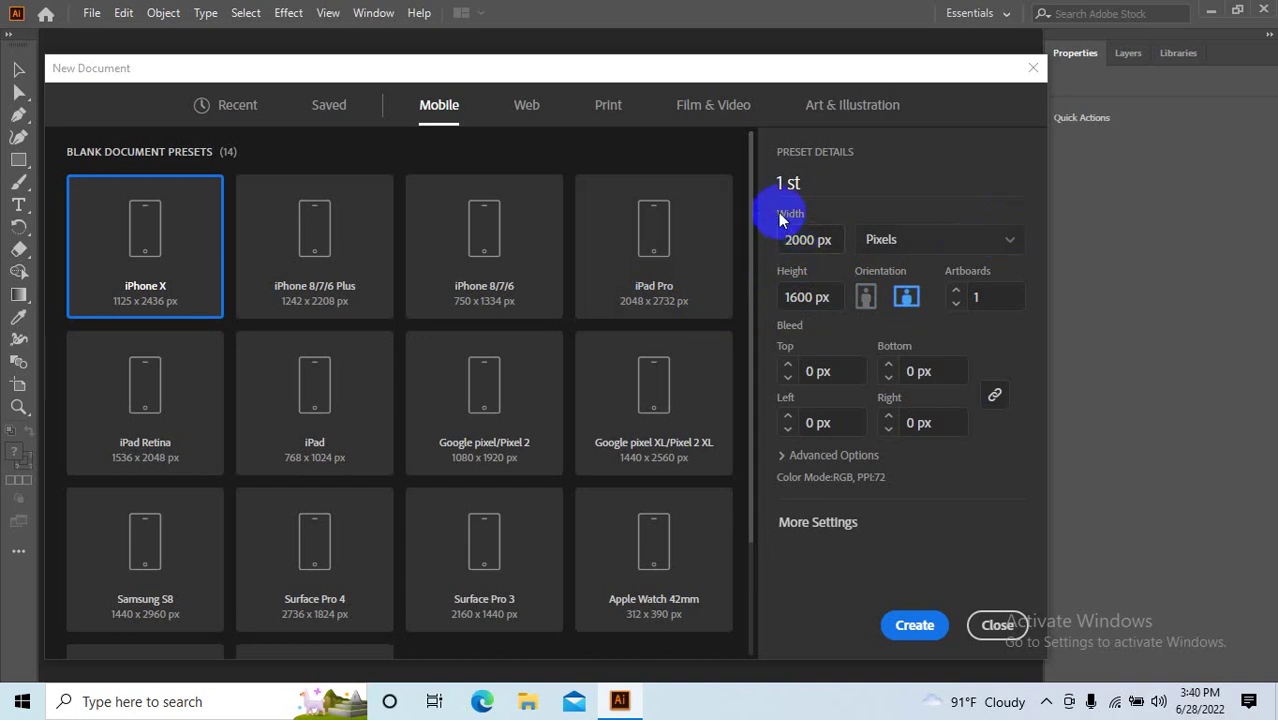
Open the Width units dropdown, with Pixels still selected.
left_click(974, 245)
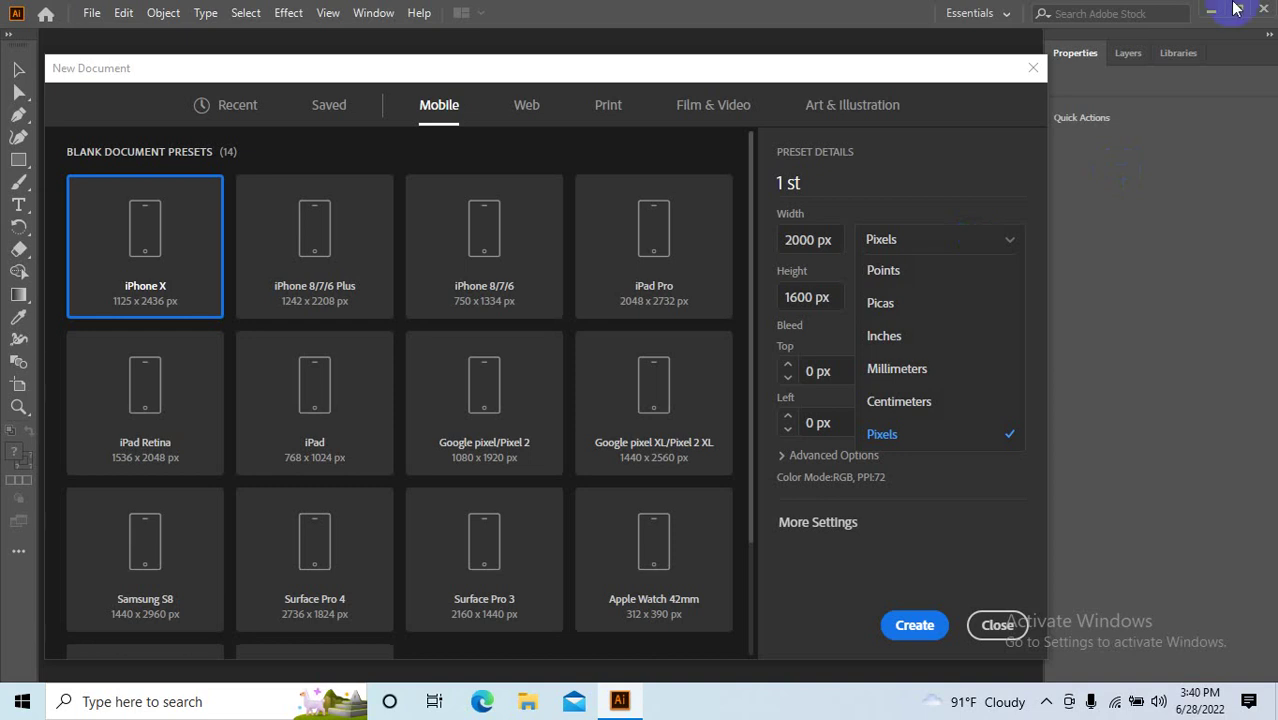
left_click(903, 240)
left_click(905, 241)
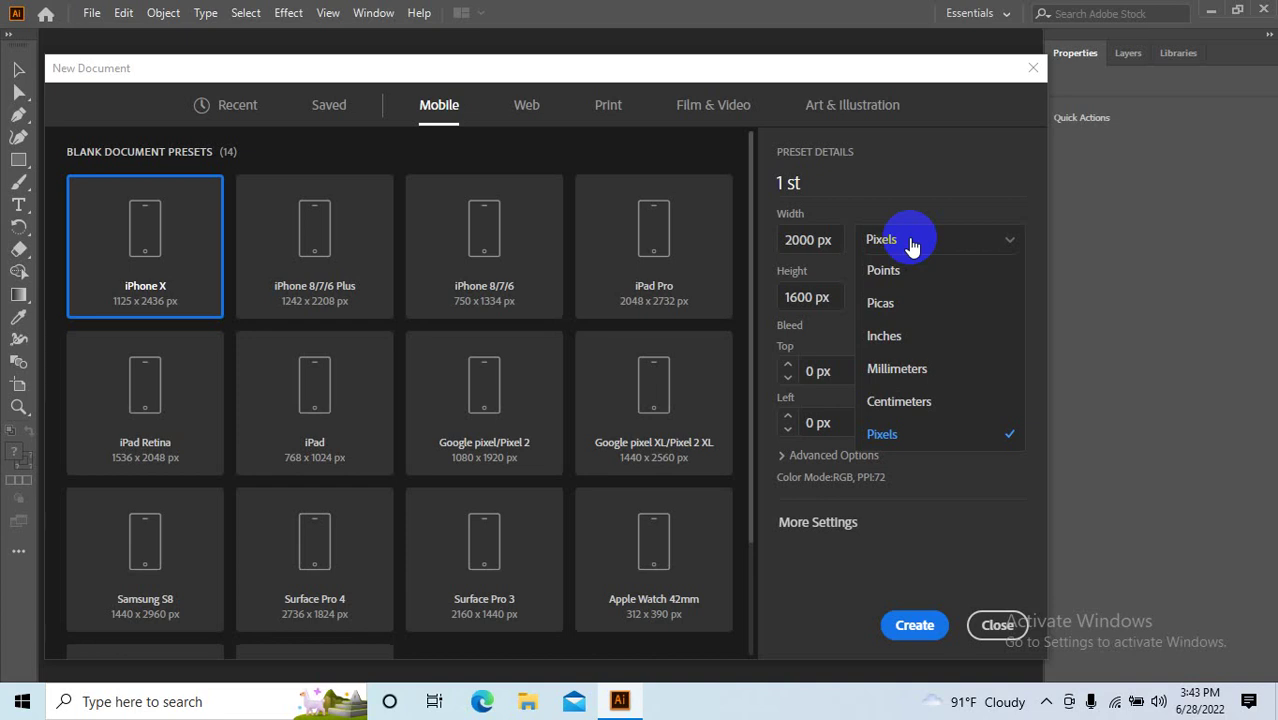
Close the units list keeping Pixels, and move the New Document dialog higher up.
left_click(927, 543)
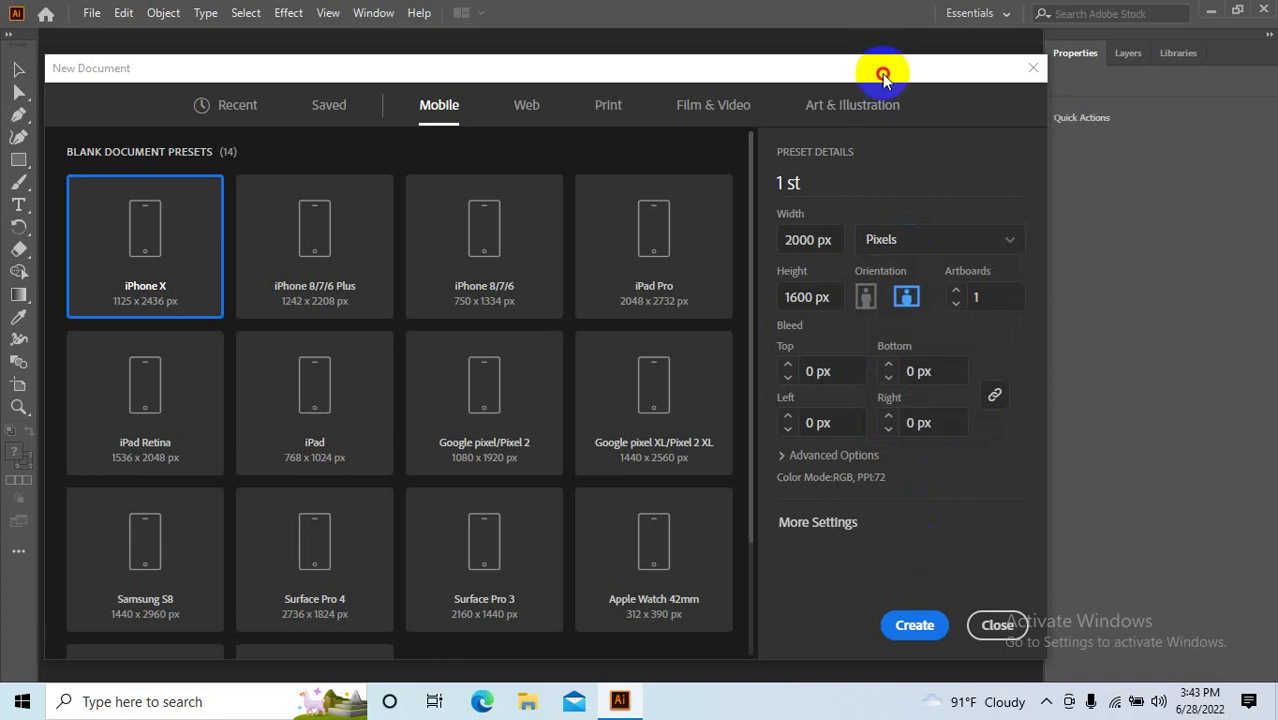
mouse_move(882, 70)
left_mouse_down()
mouse_move(951, 63)
mouse_move(887, 63)
mouse_move(880, 51)
left_mouse_up()
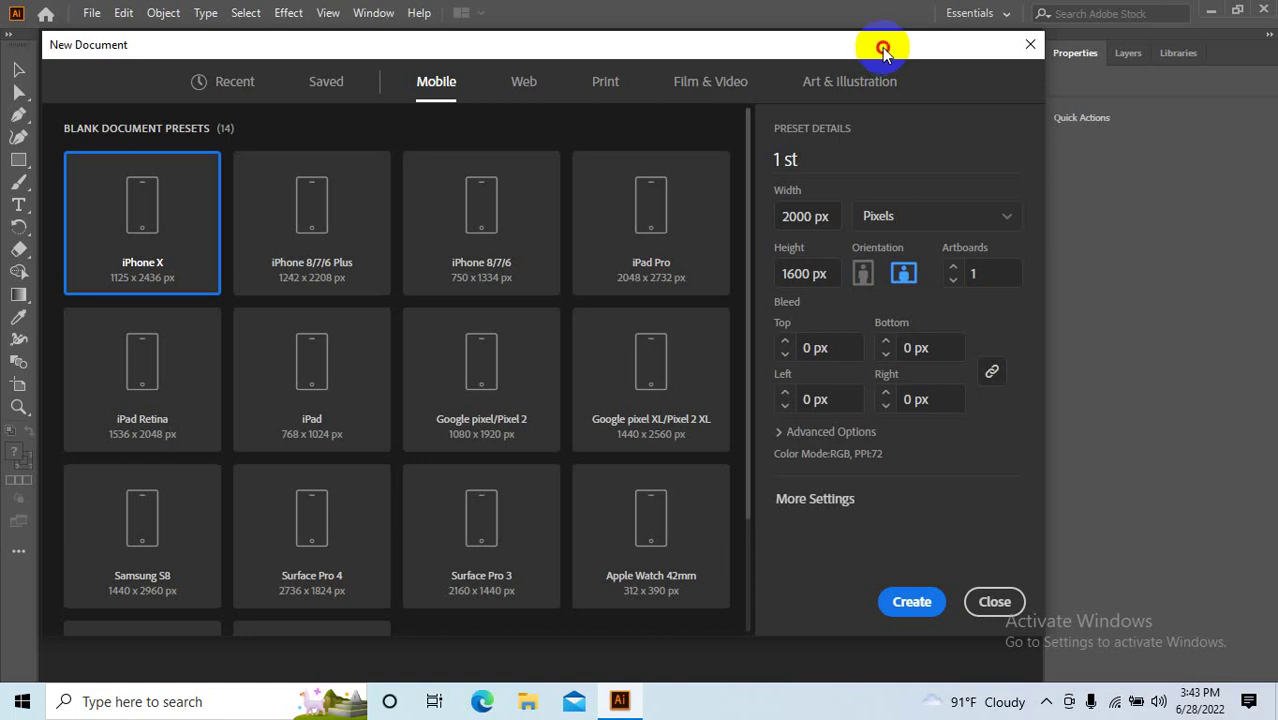
left_click_drag(879, 50, 874, 39)
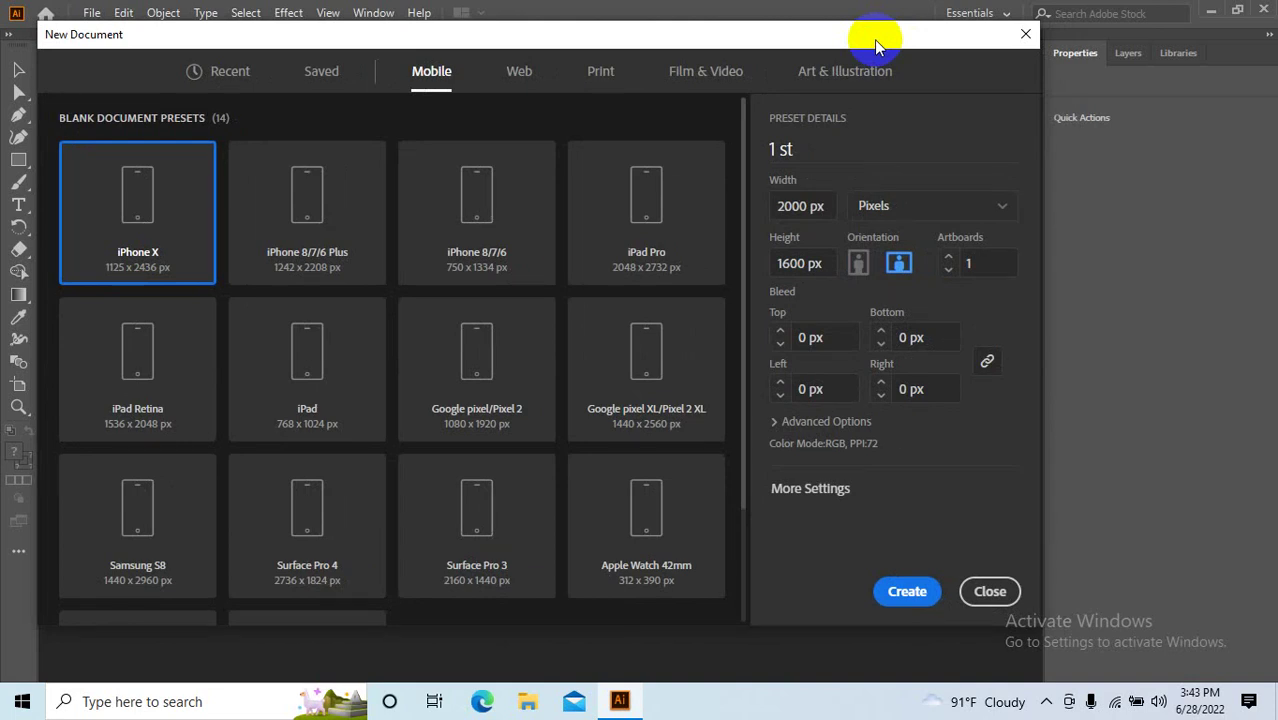
left_click_drag(796, 38, 816, 20)
left_click(866, 175)
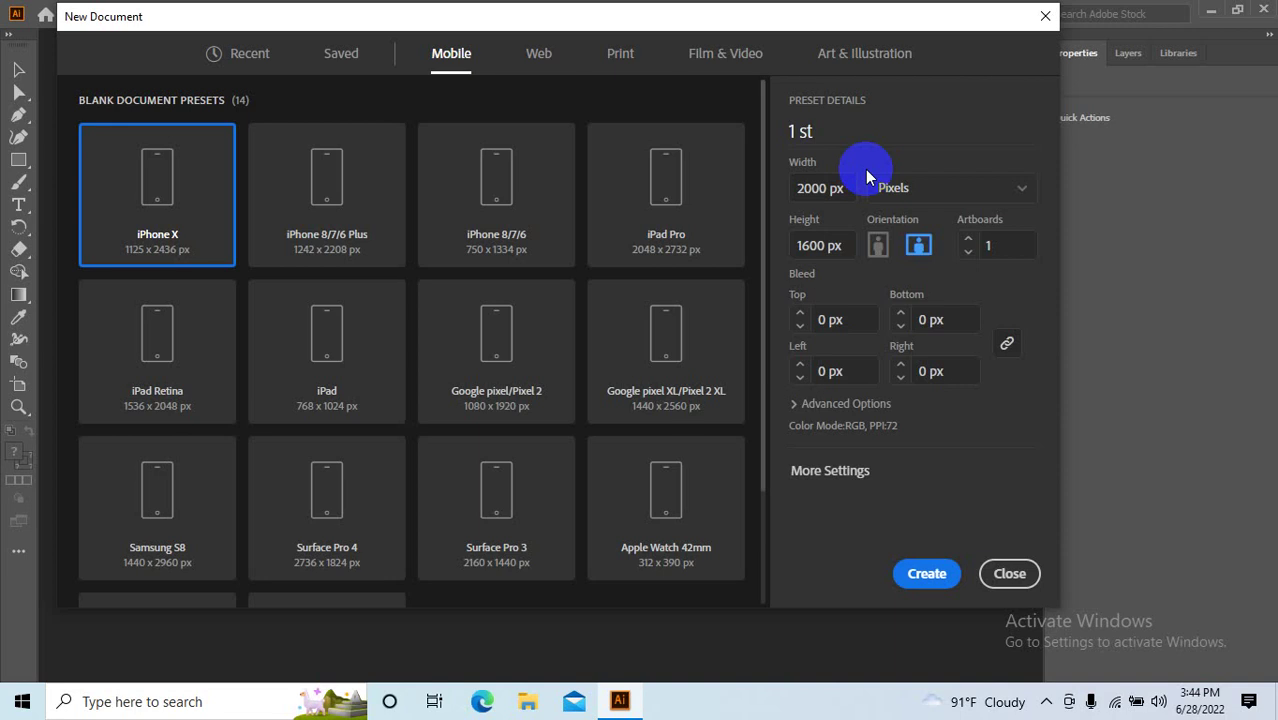
left_click_drag(808, 20, 838, 41)
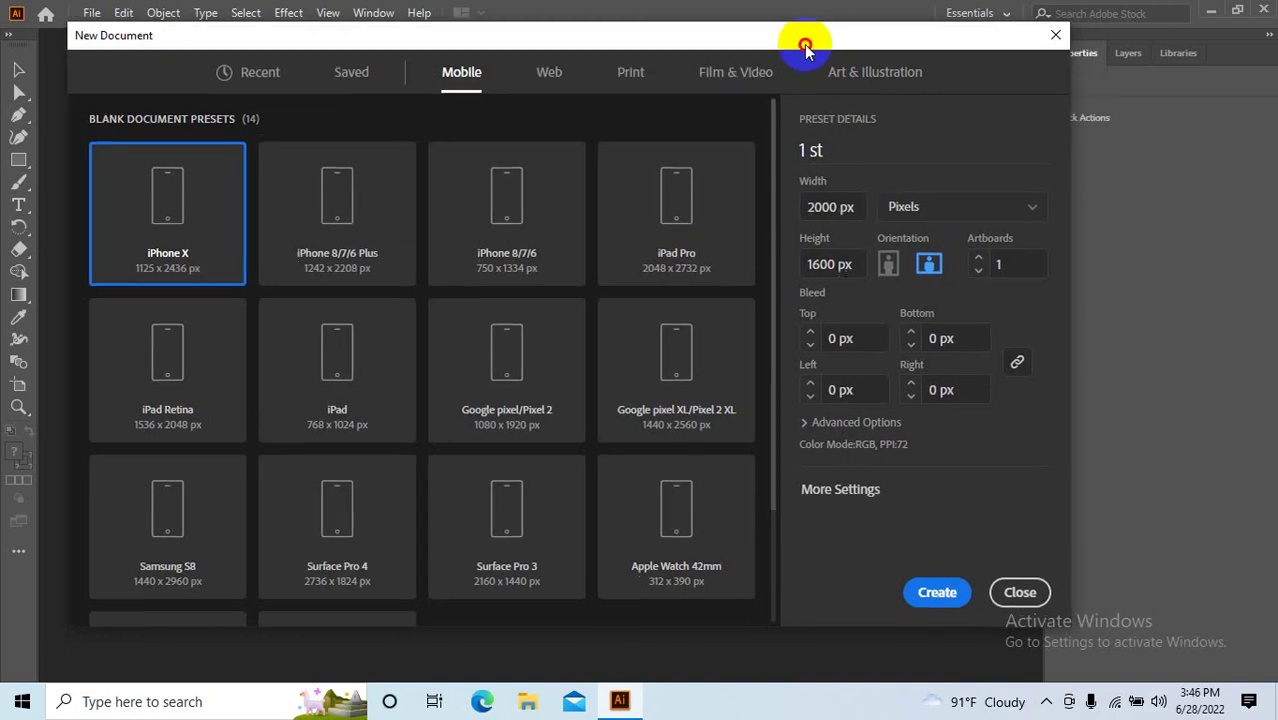
Confirm Pixels units for the 2000 × 1600 px document and expand Advanced Options.
left_click_drag(820, 46, 768, 41)
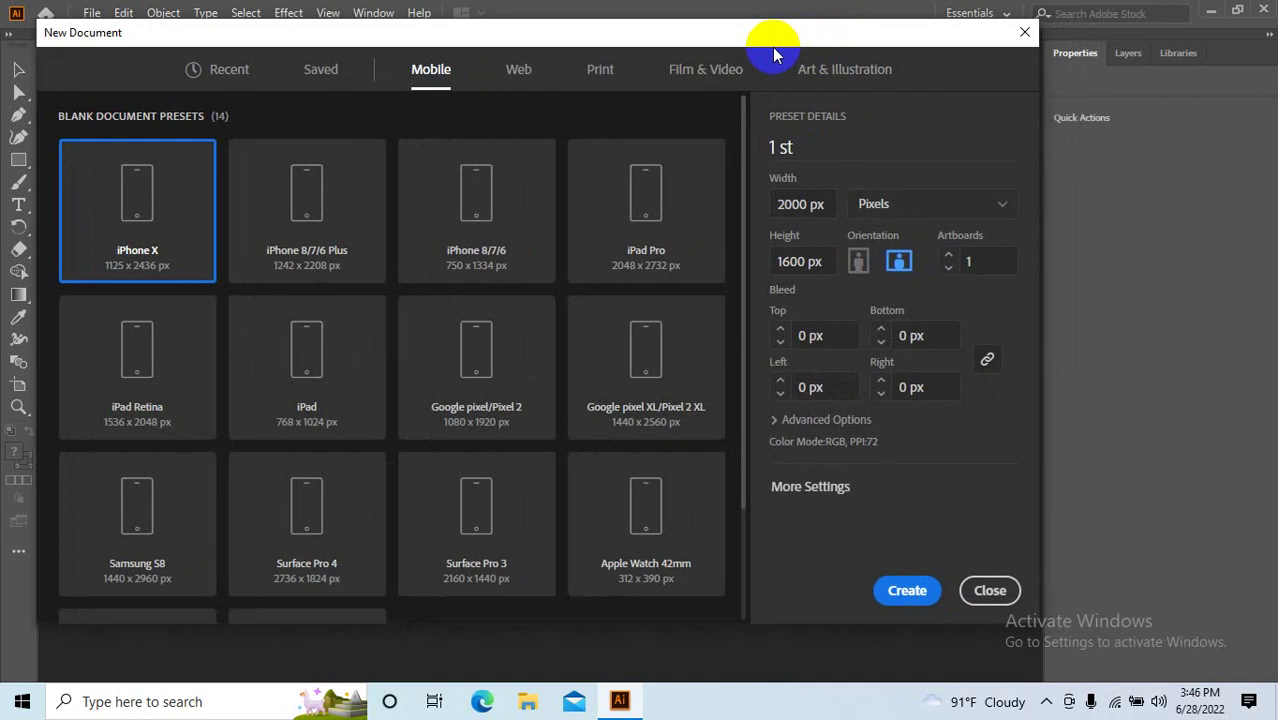
left_click(892, 215)
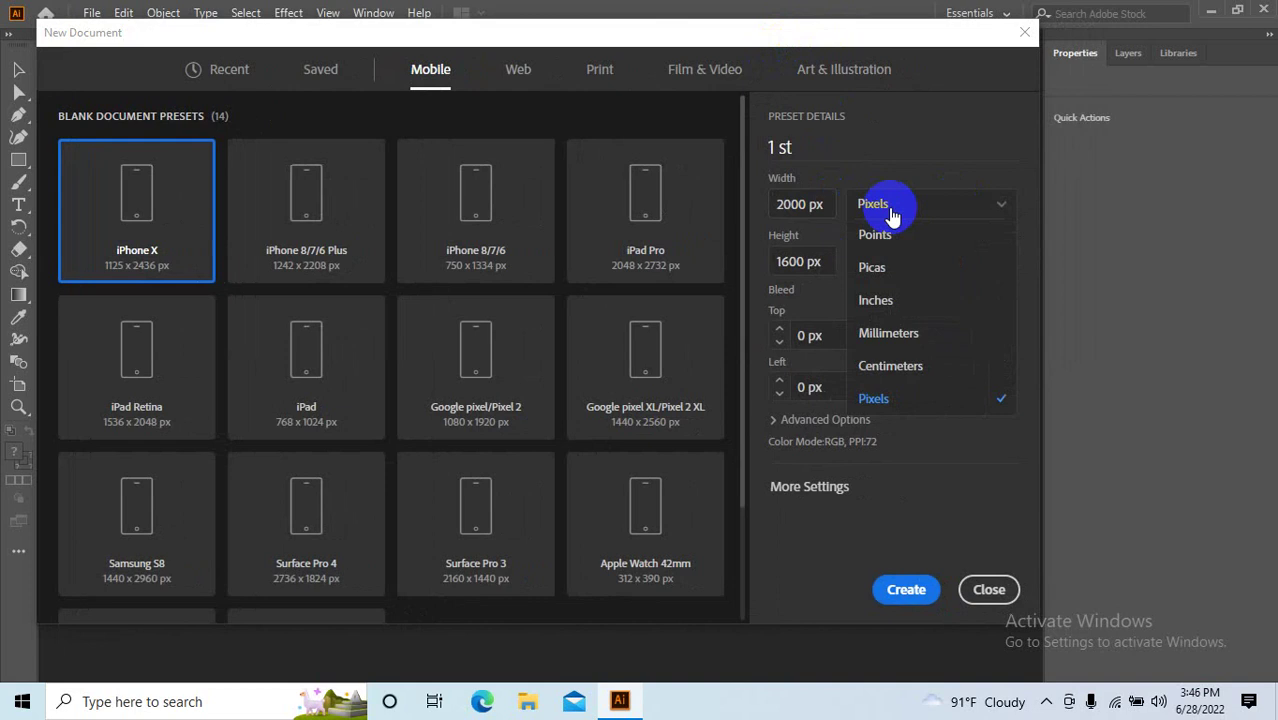
left_click(892, 215)
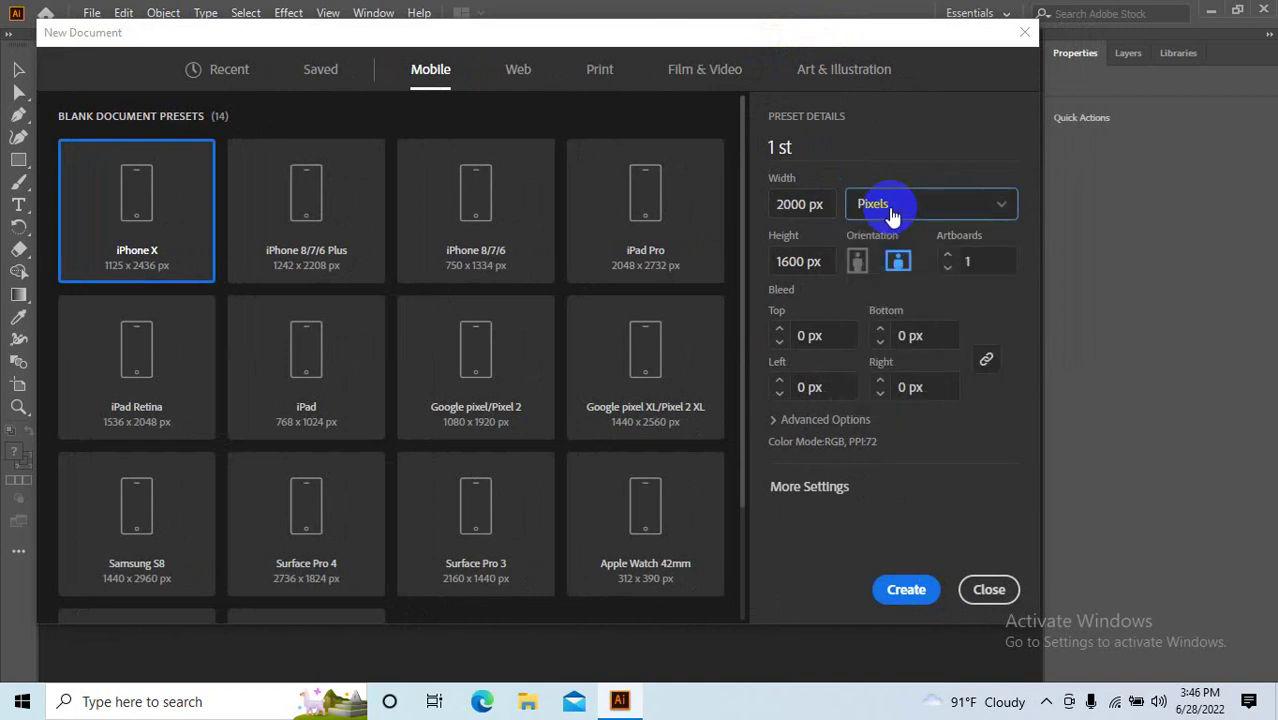
left_click_drag(812, 150, 754, 150)
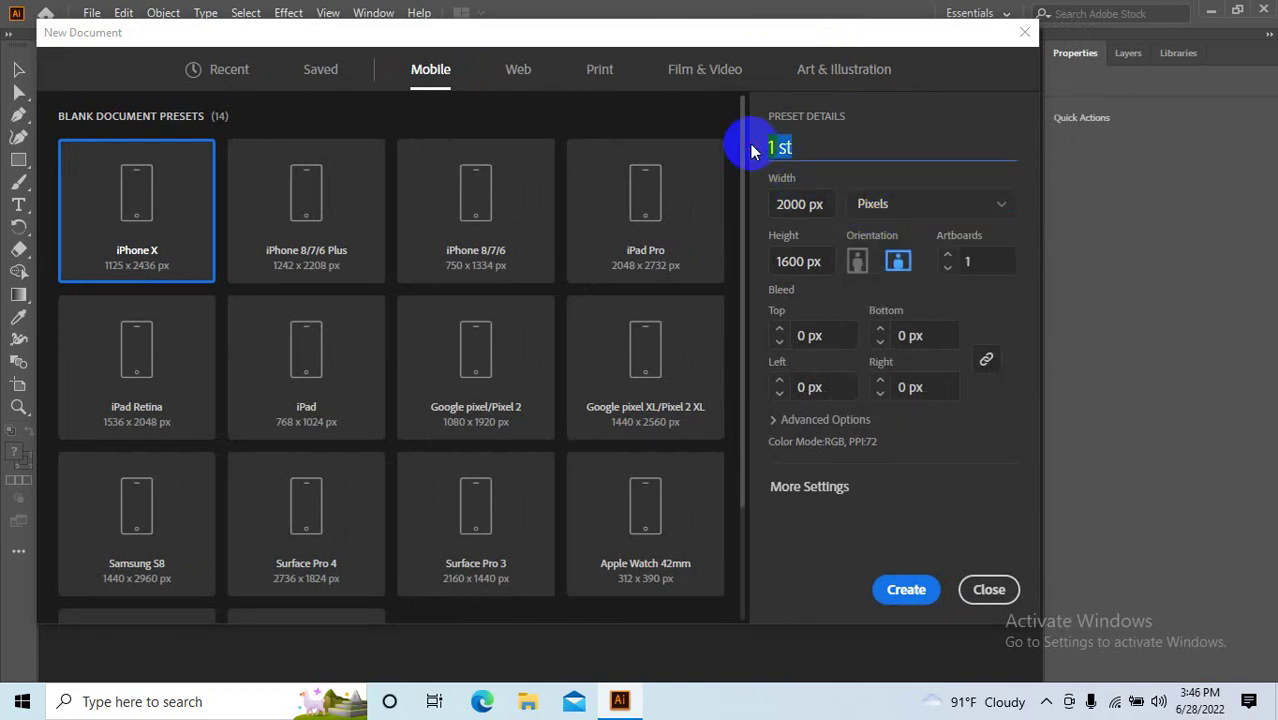
left_click(834, 148)
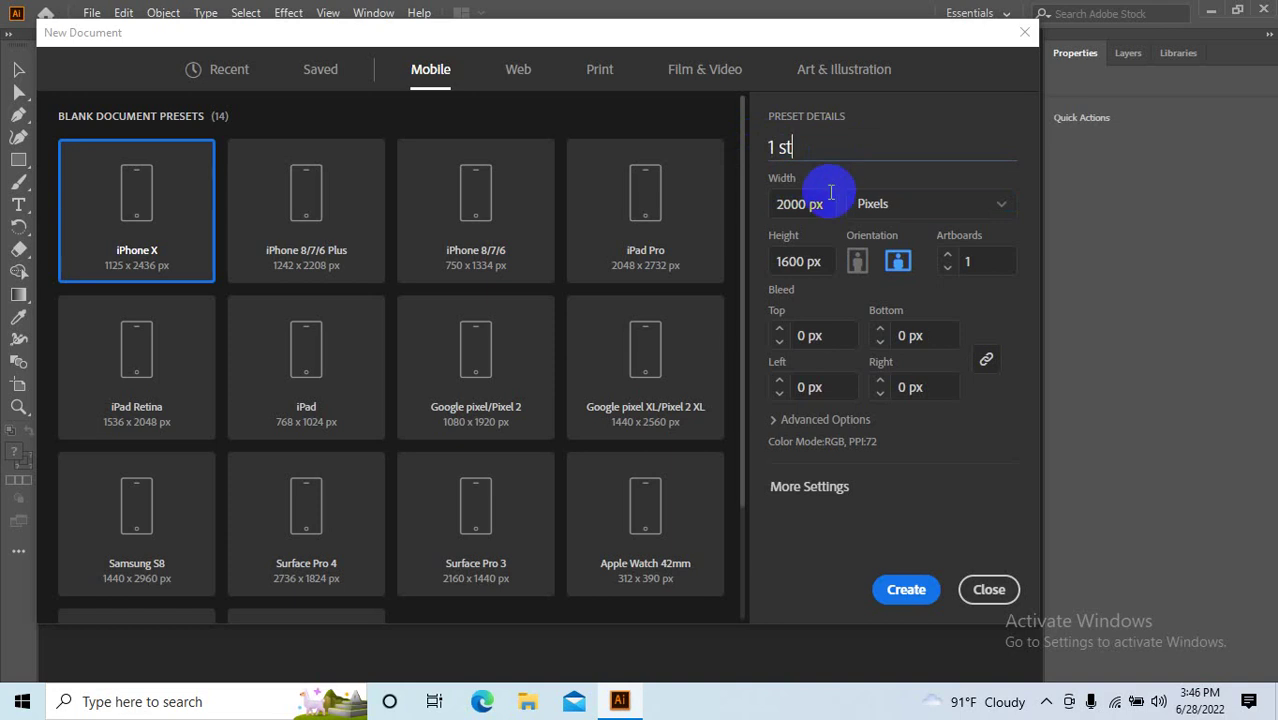
left_click_drag(807, 204, 756, 202)
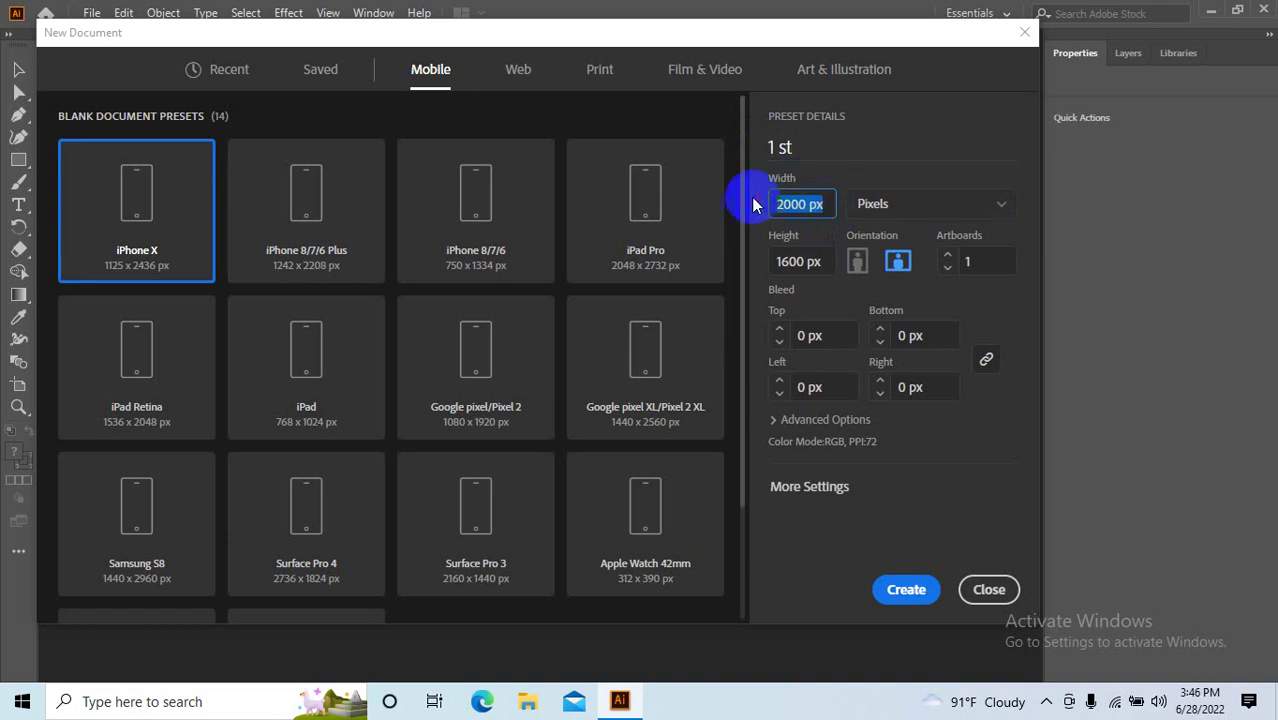
left_click(906, 206)
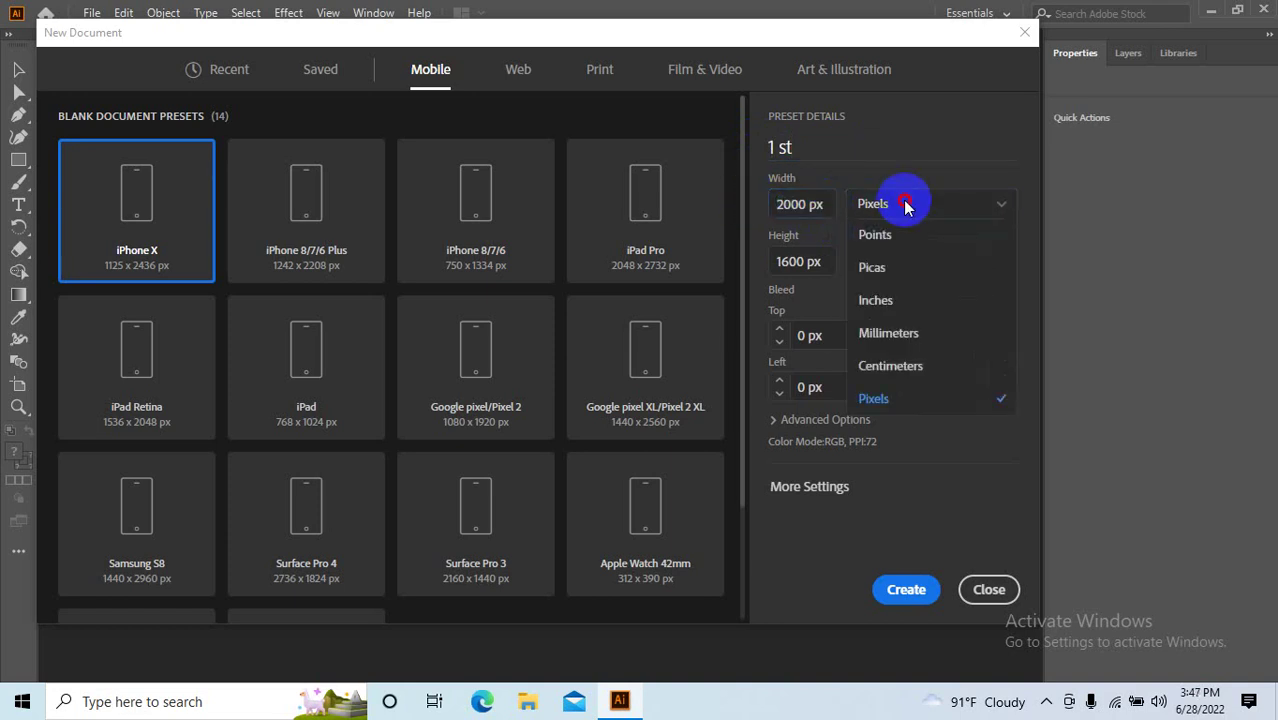
left_click(904, 205)
left_click(893, 208)
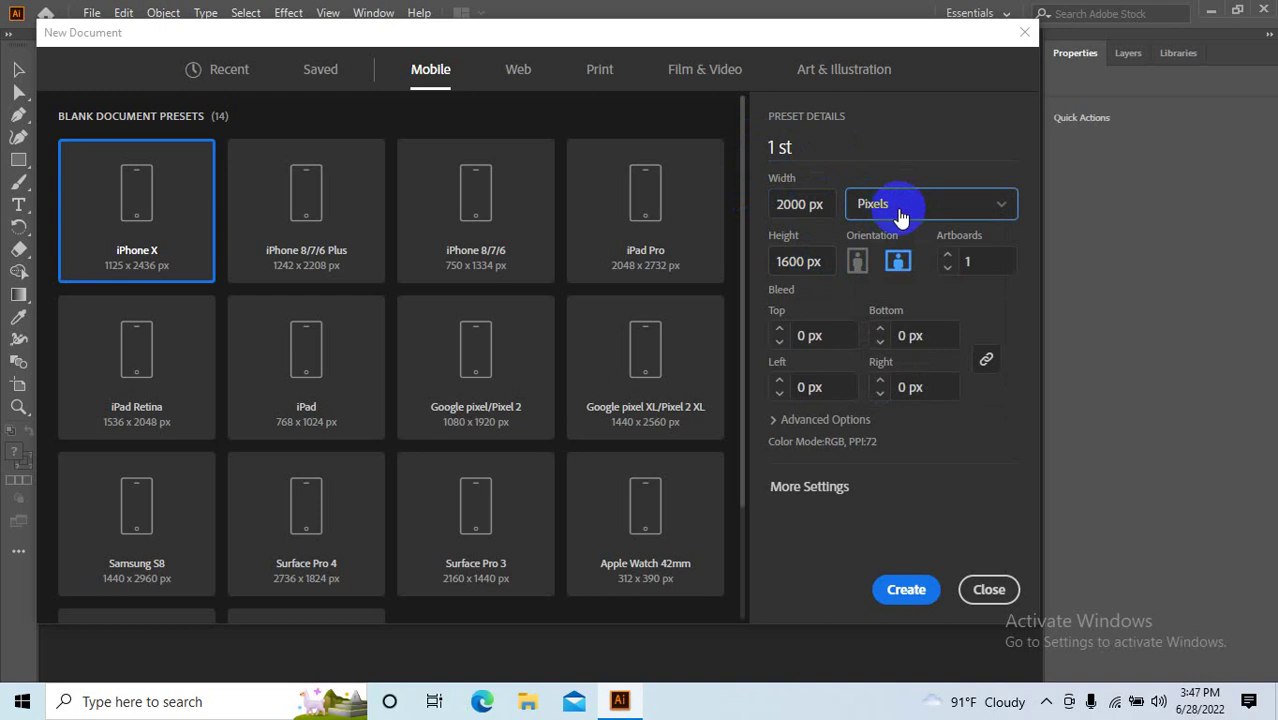
left_click(866, 400)
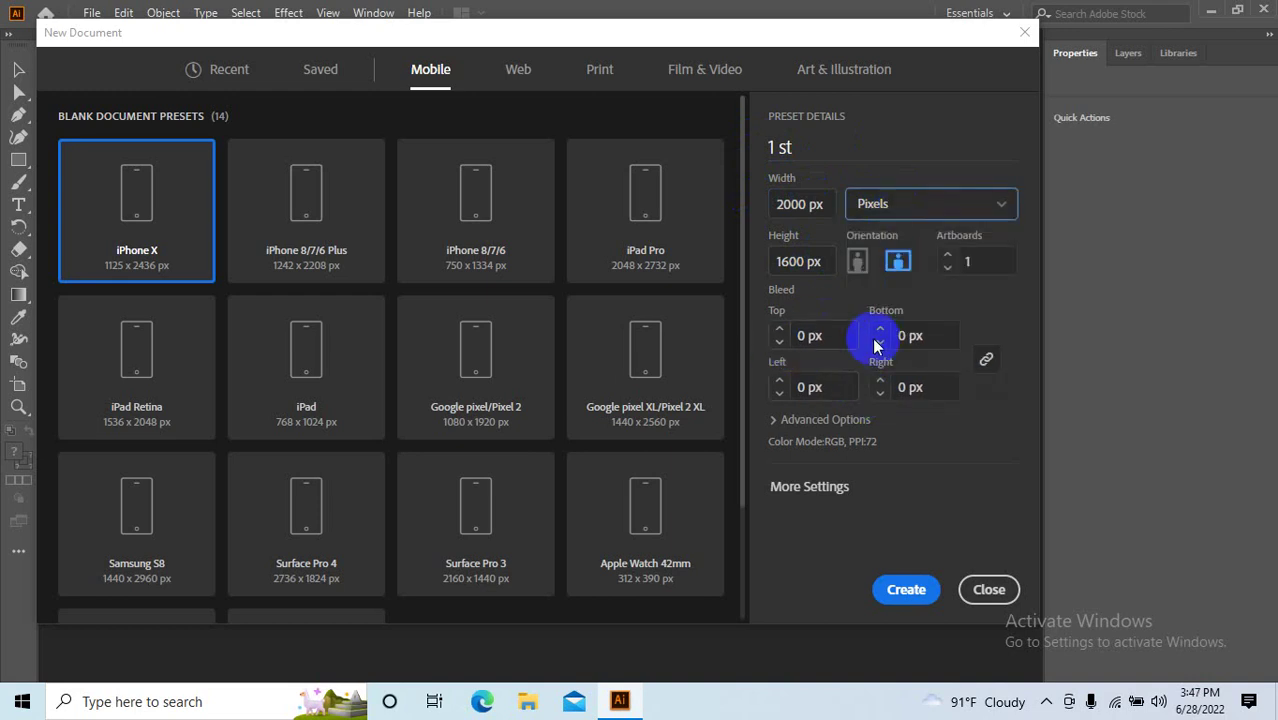
left_click(775, 428)
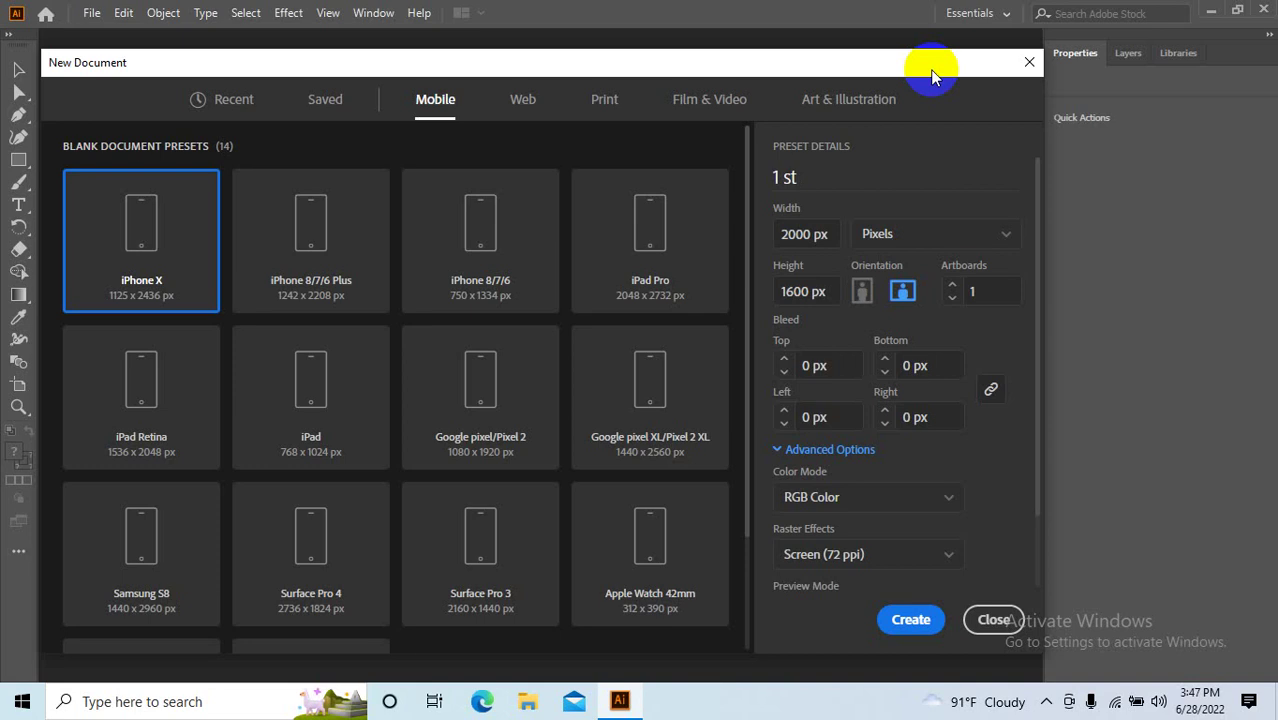
Switch to portrait (1600 × 2000 px) and select the Artboards count value.
left_click(862, 296)
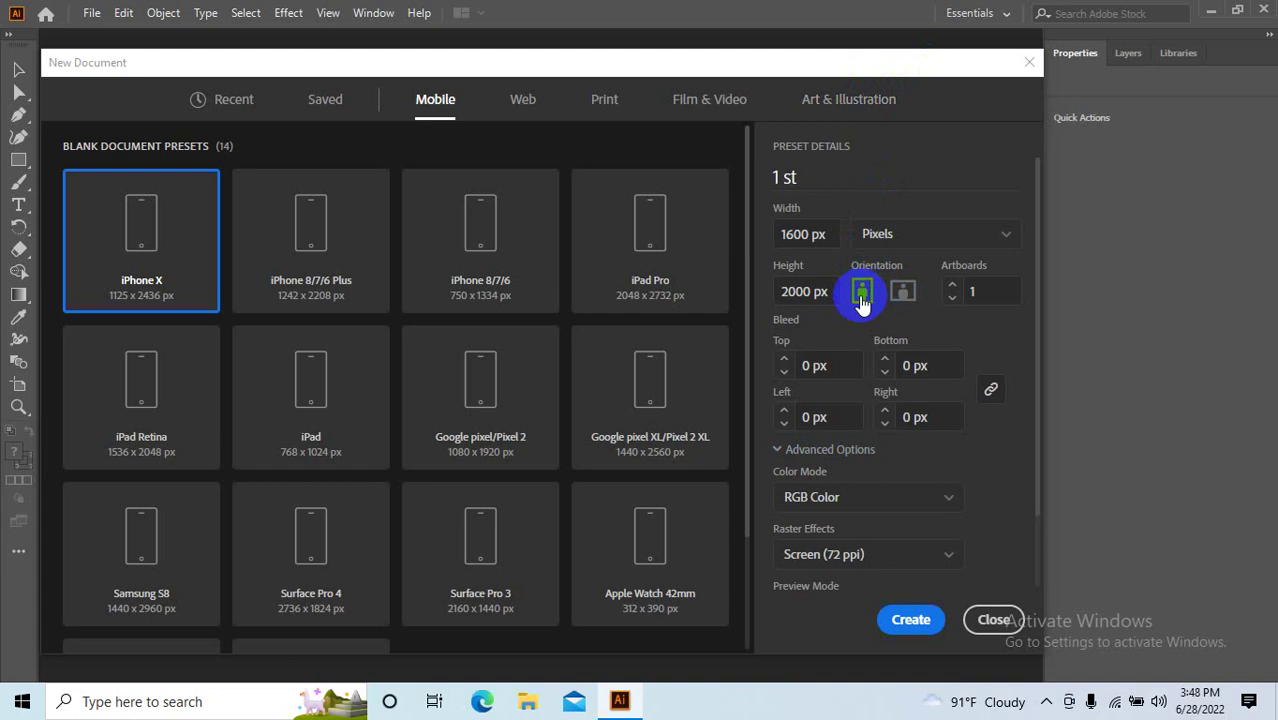
left_click_drag(770, 57, 812, 50)
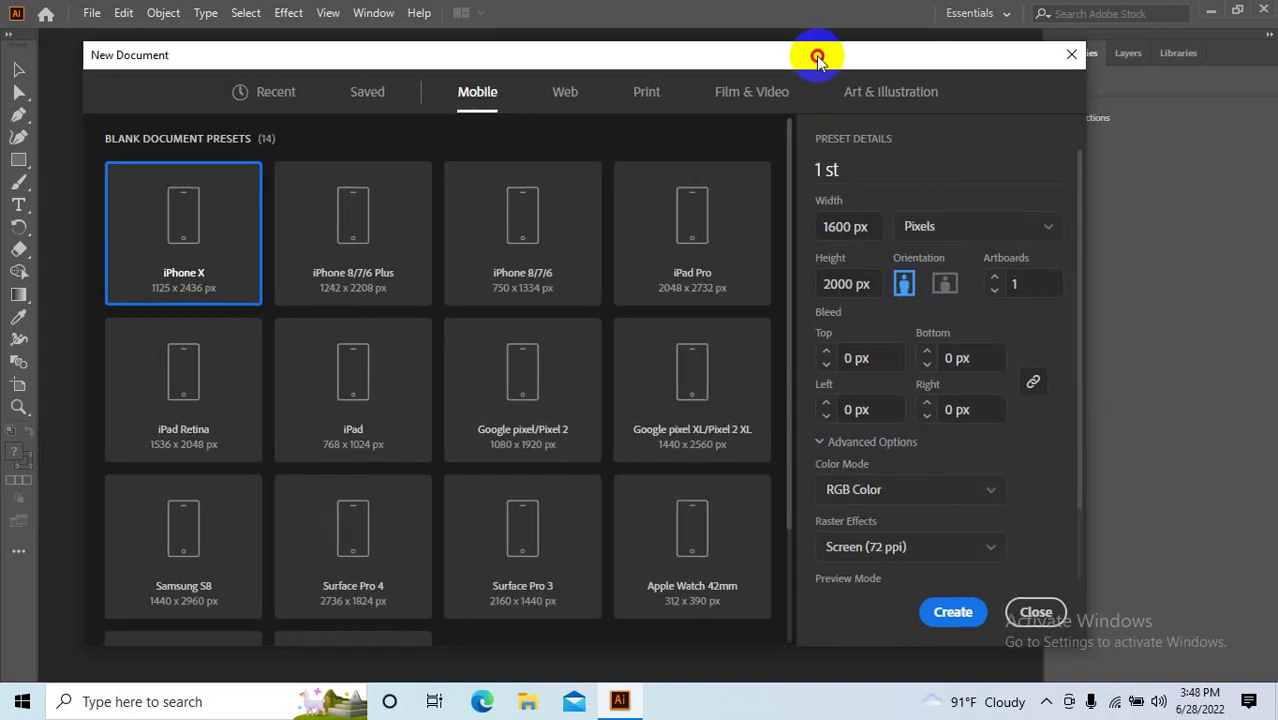
double_click(1012, 284)
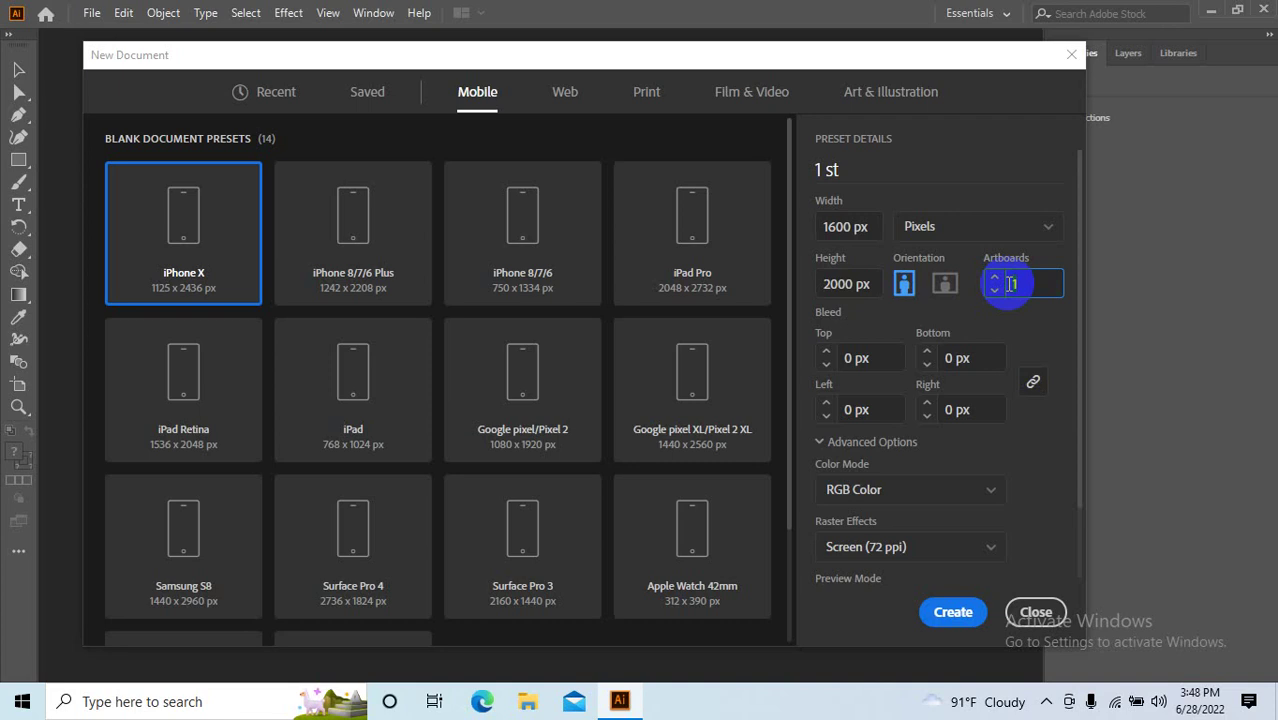
Set Artboards to 10 and create the 1600 × 2000 px '1 st' document.
type("0")
left_click(941, 610)
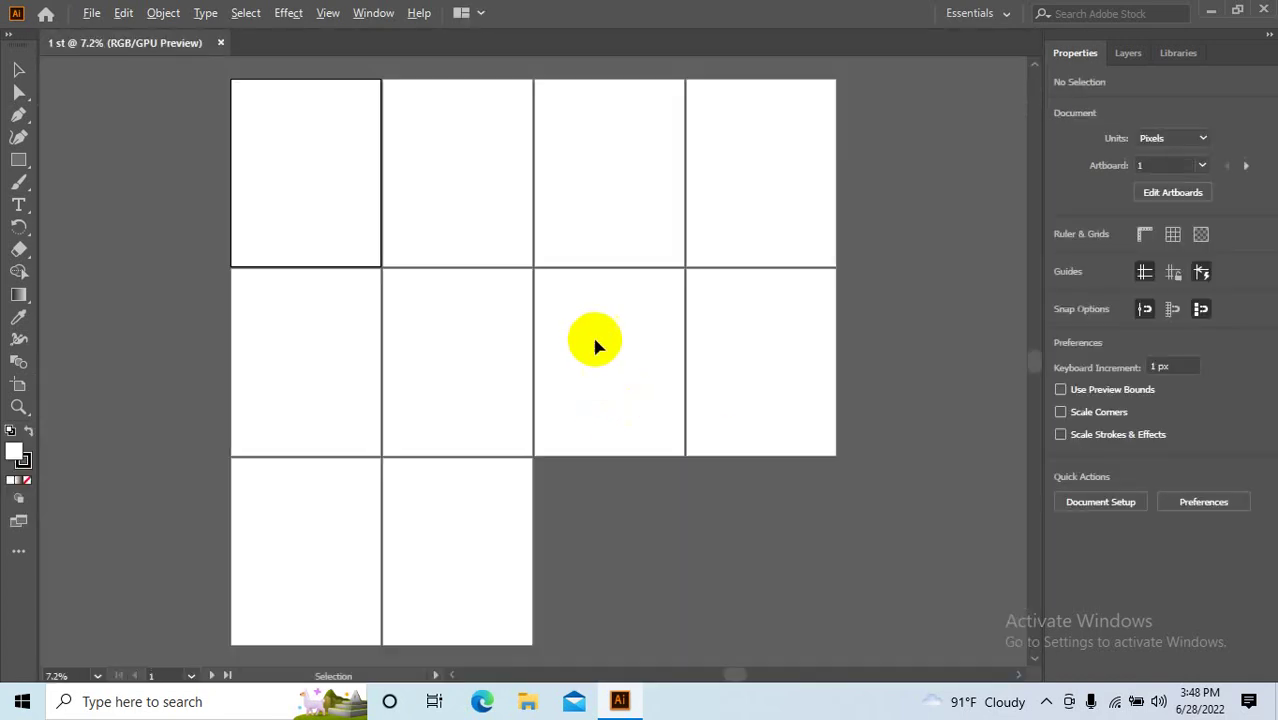
scroll(478, 263, "up", 1)
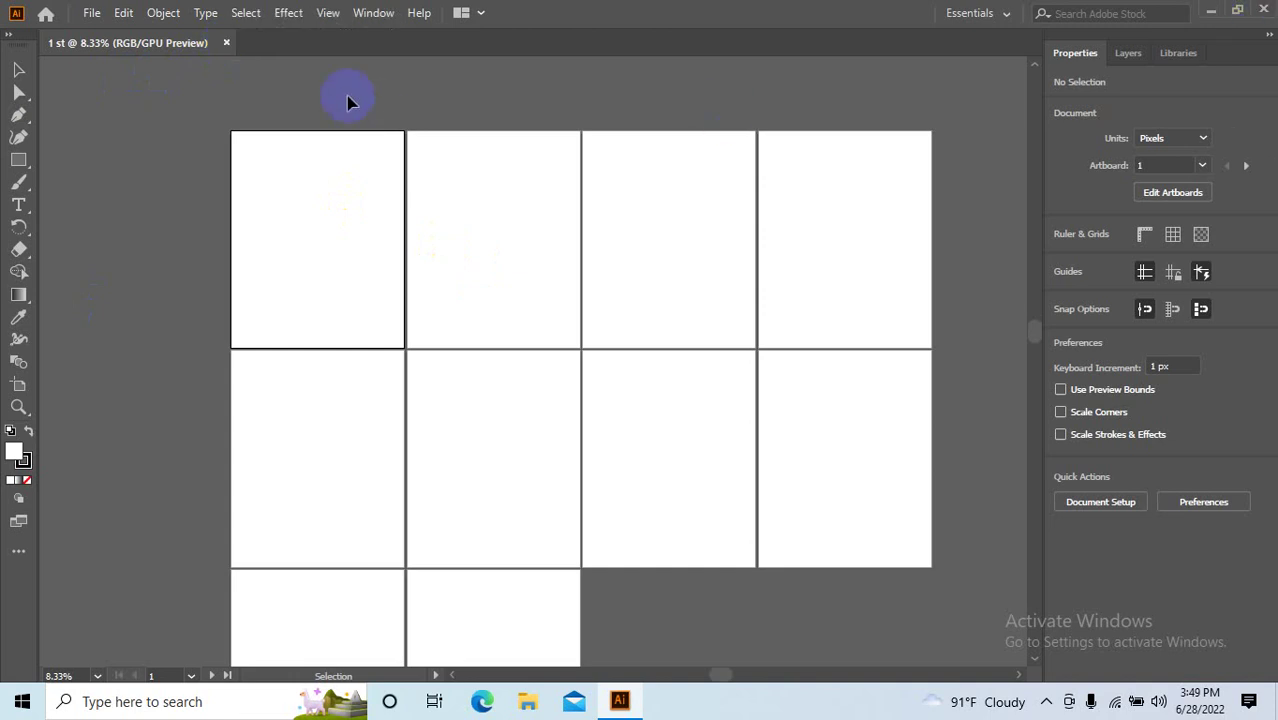
Close '1 st', start a new document via File > New, and expand Advanced Options.
left_click(226, 43)
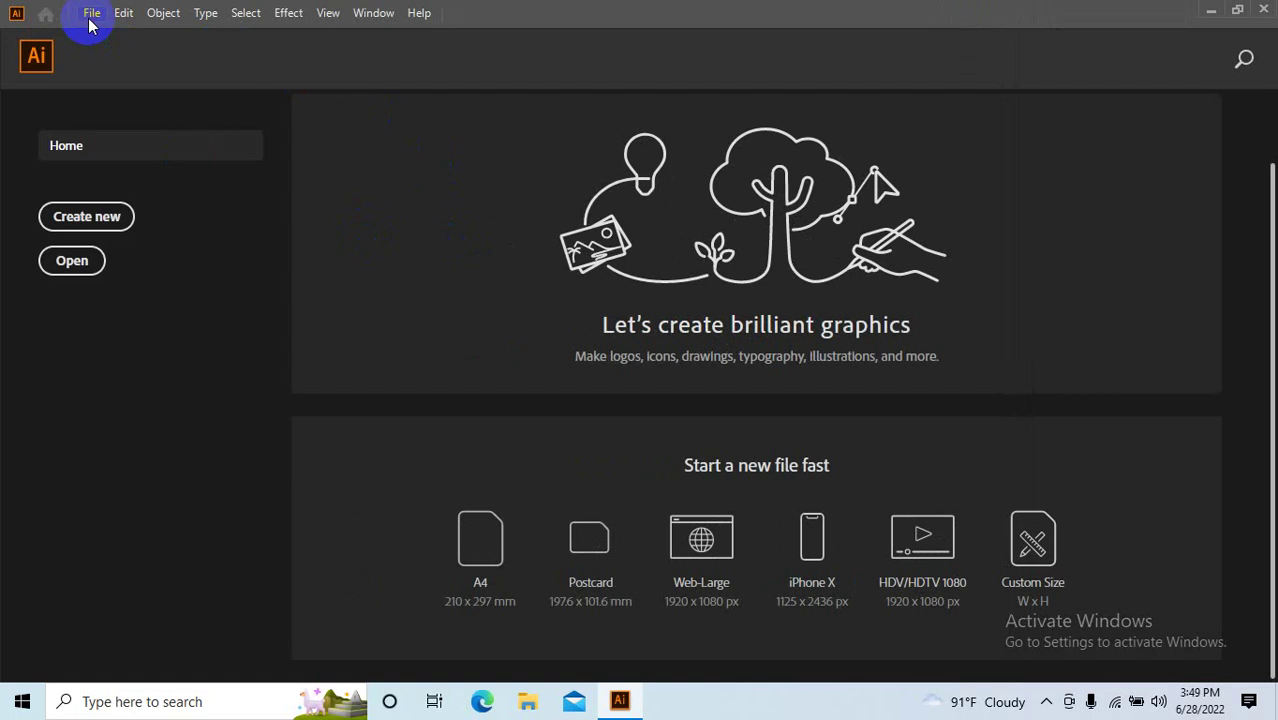
left_click(90, 13)
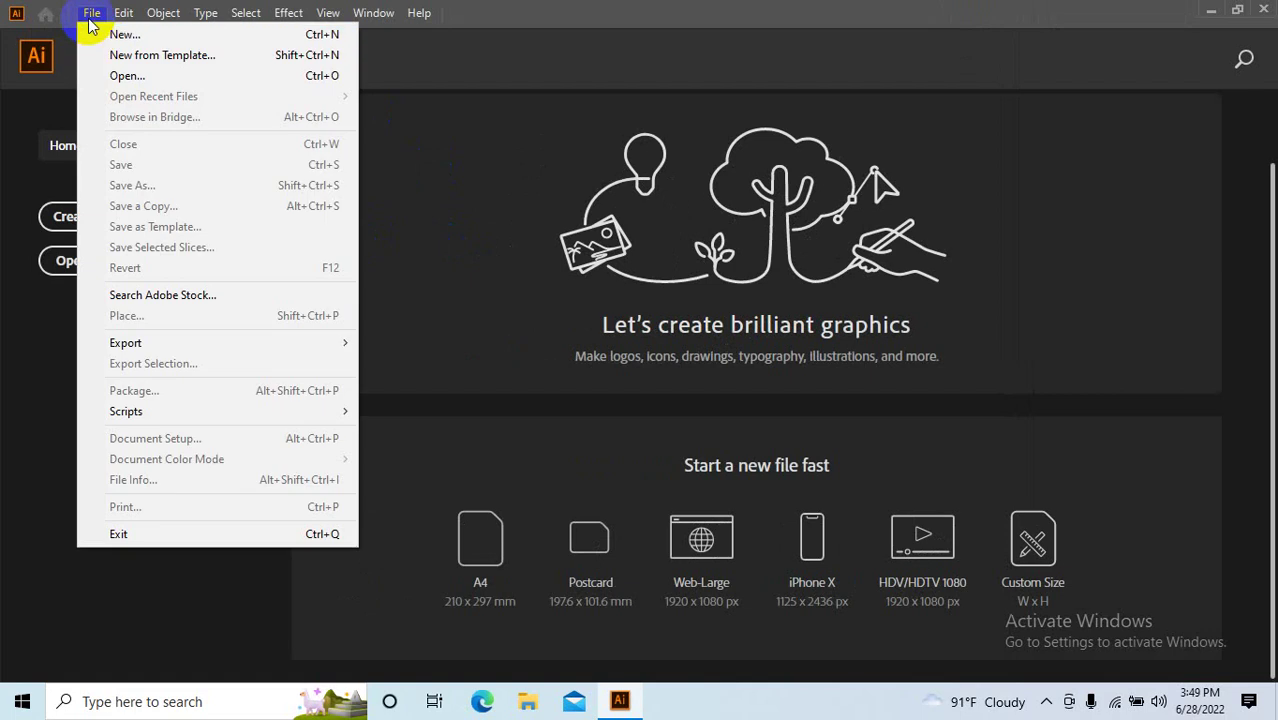
left_click(114, 40)
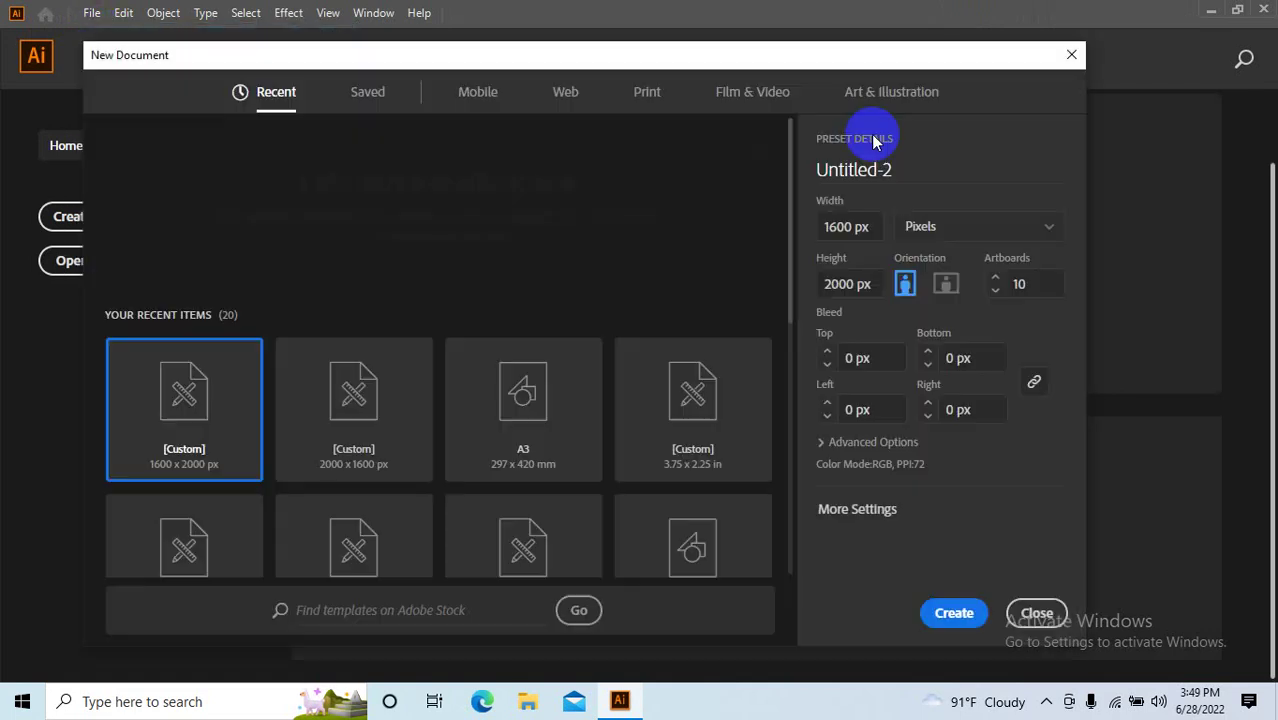
left_click_drag(608, 80, 612, 39)
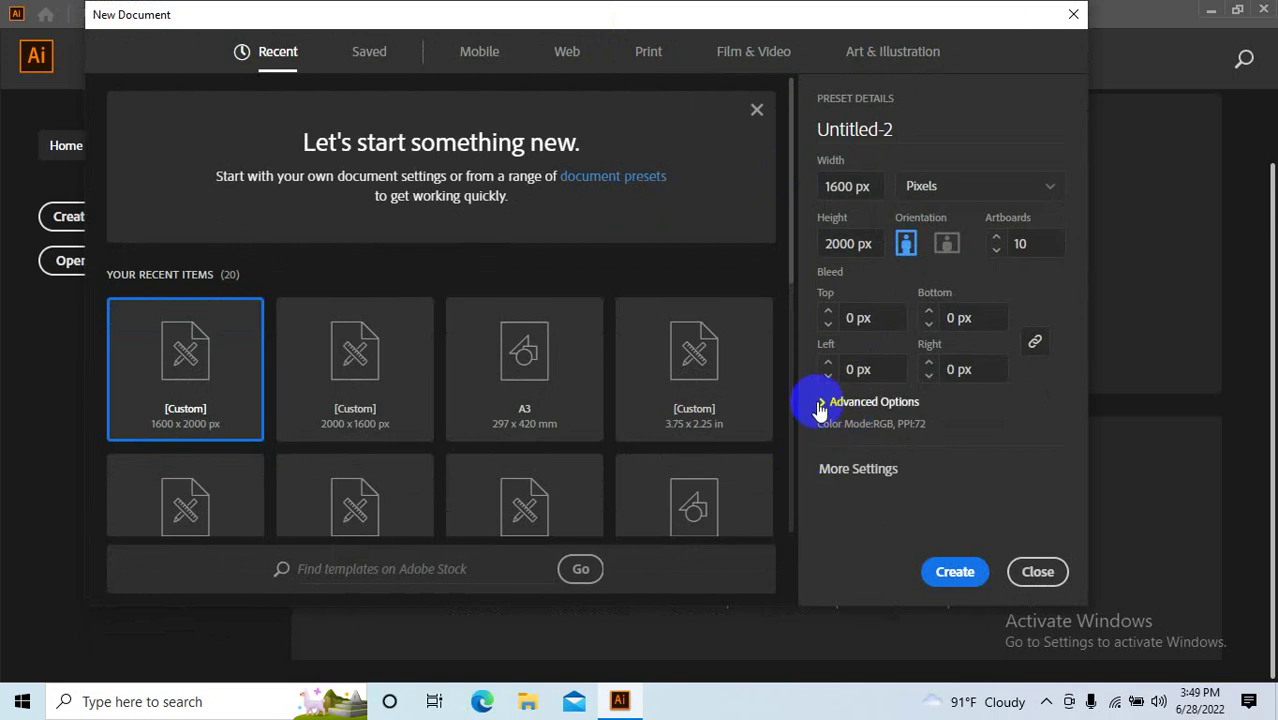
left_click(819, 408)
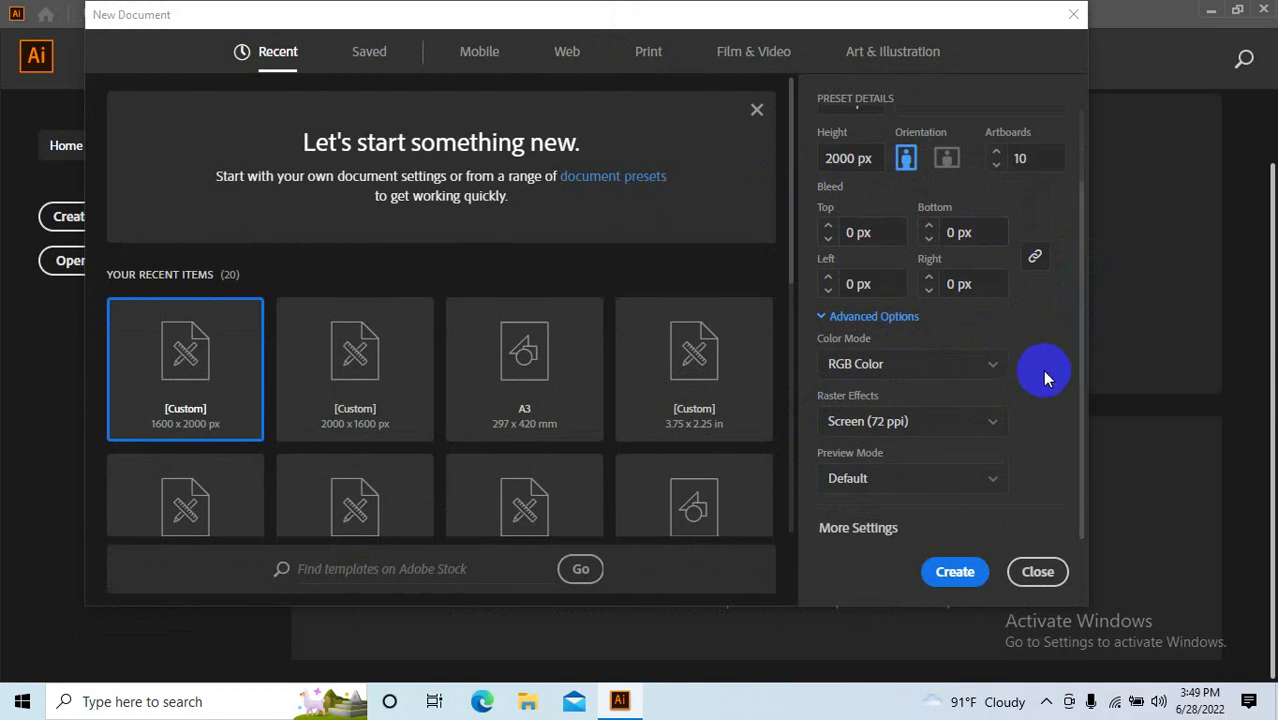
scroll(1020, 377, "up", 3)
scroll(975, 400, "down", 3)
Set Raster Effects to High (300 ppi) for Untitled-2, keeping RGB Color.
left_click(953, 421)
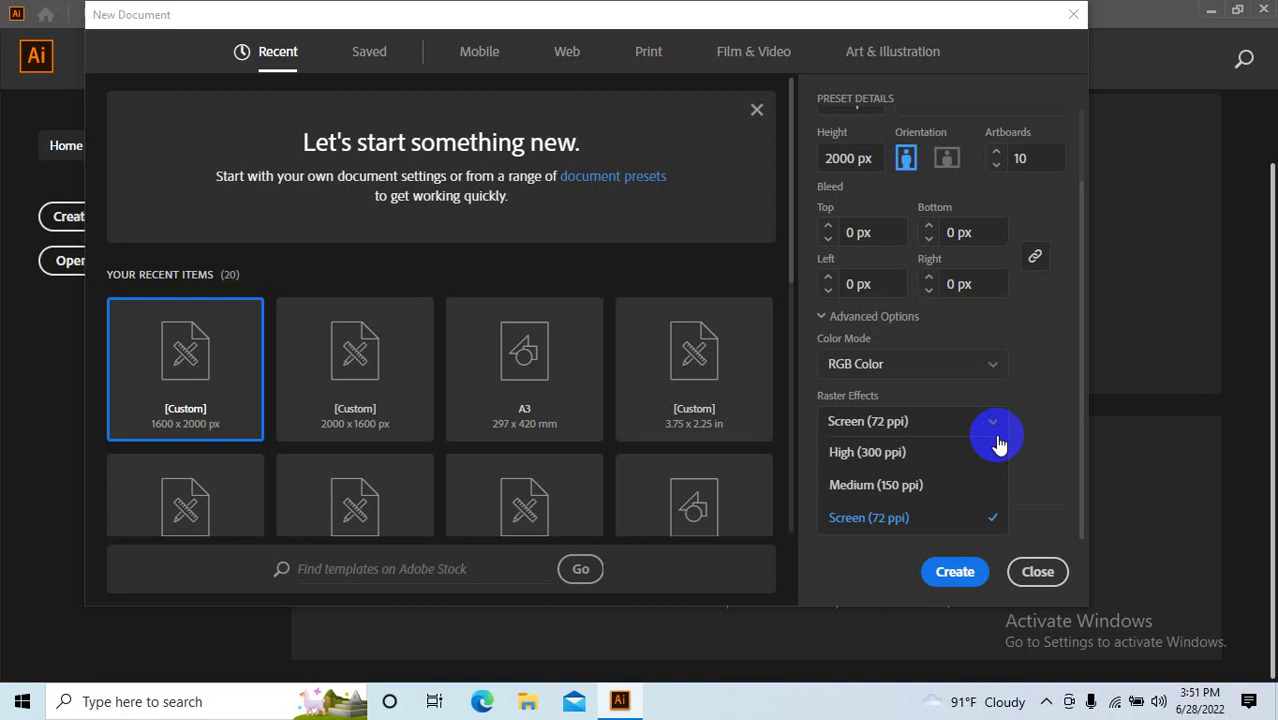
left_click(890, 454)
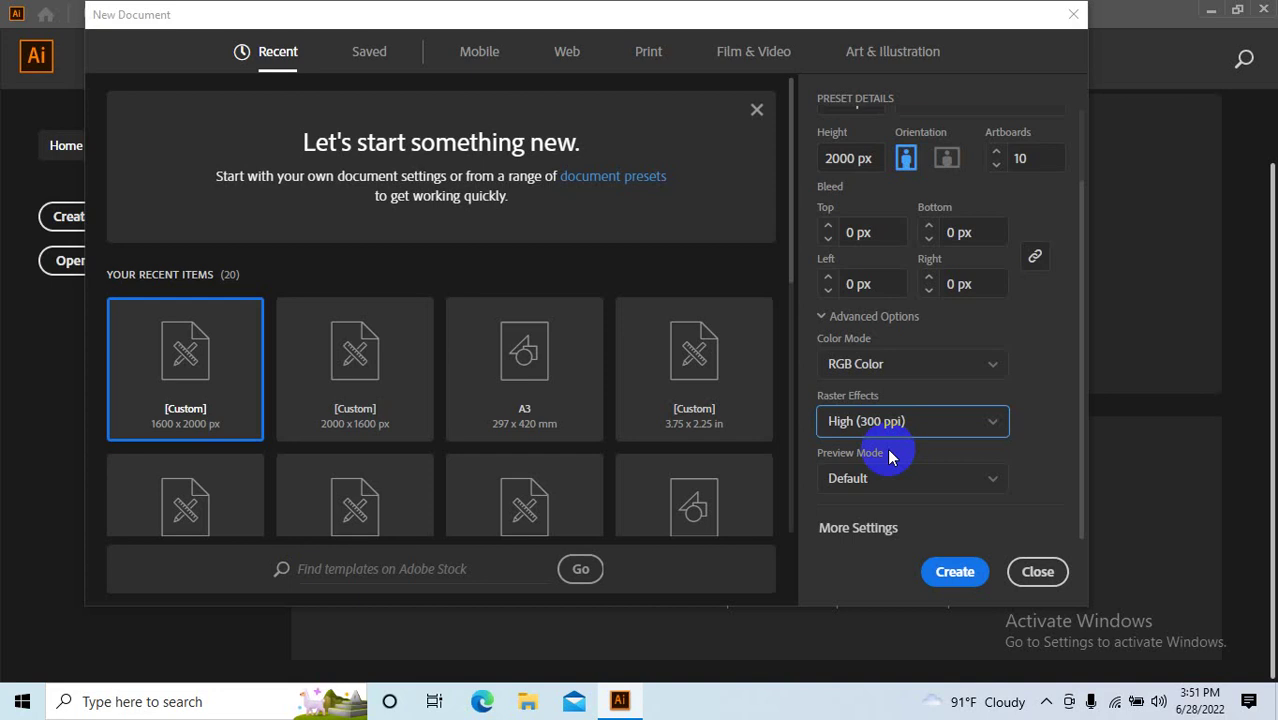
left_click(963, 432)
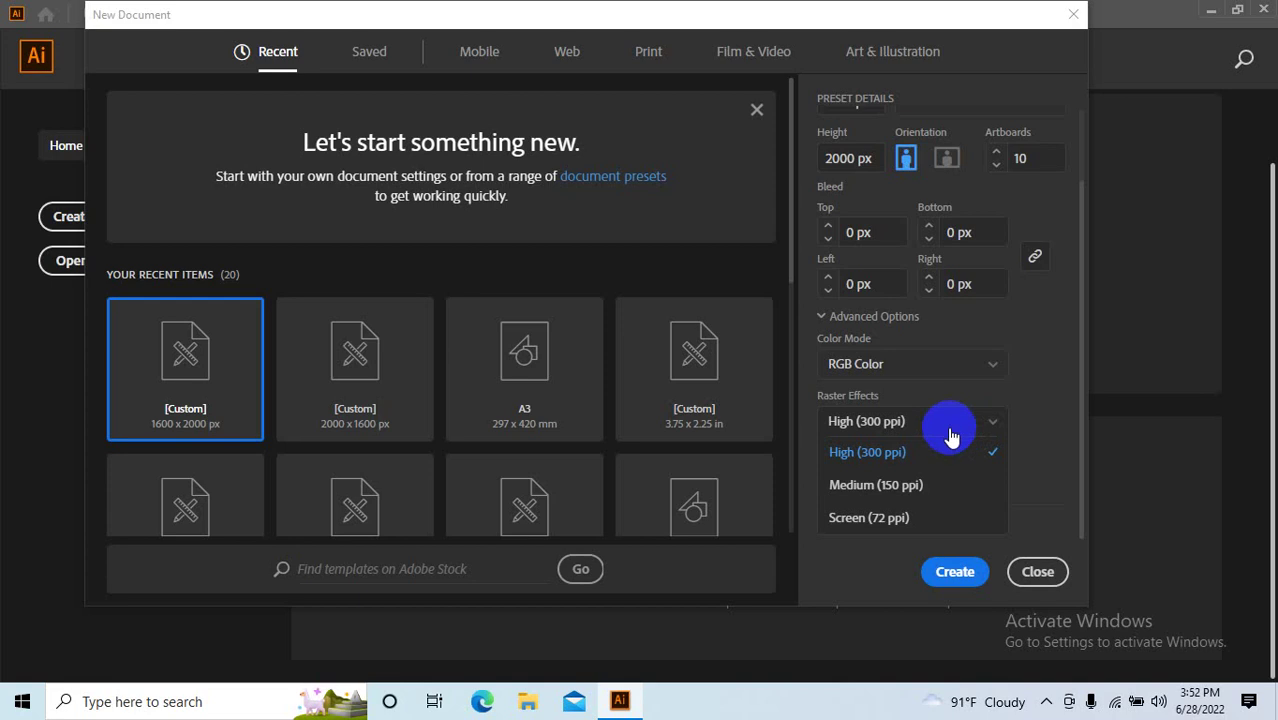
left_click(890, 453)
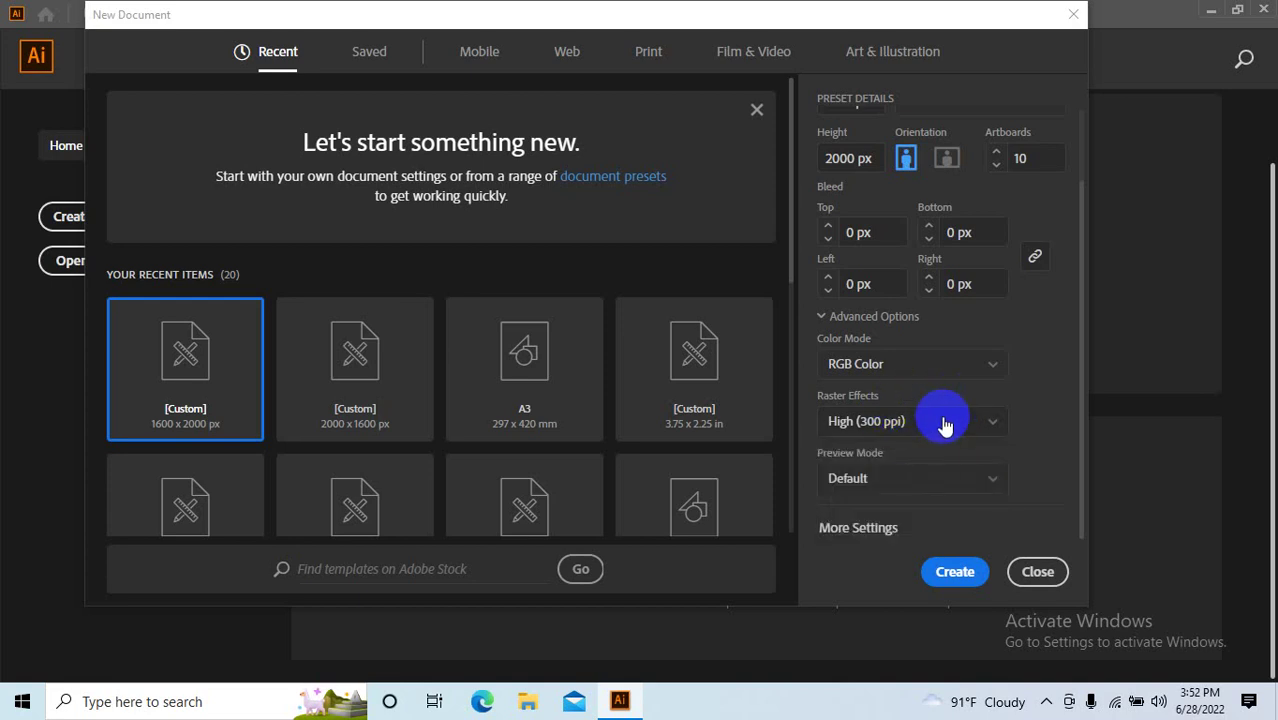
left_click(941, 421)
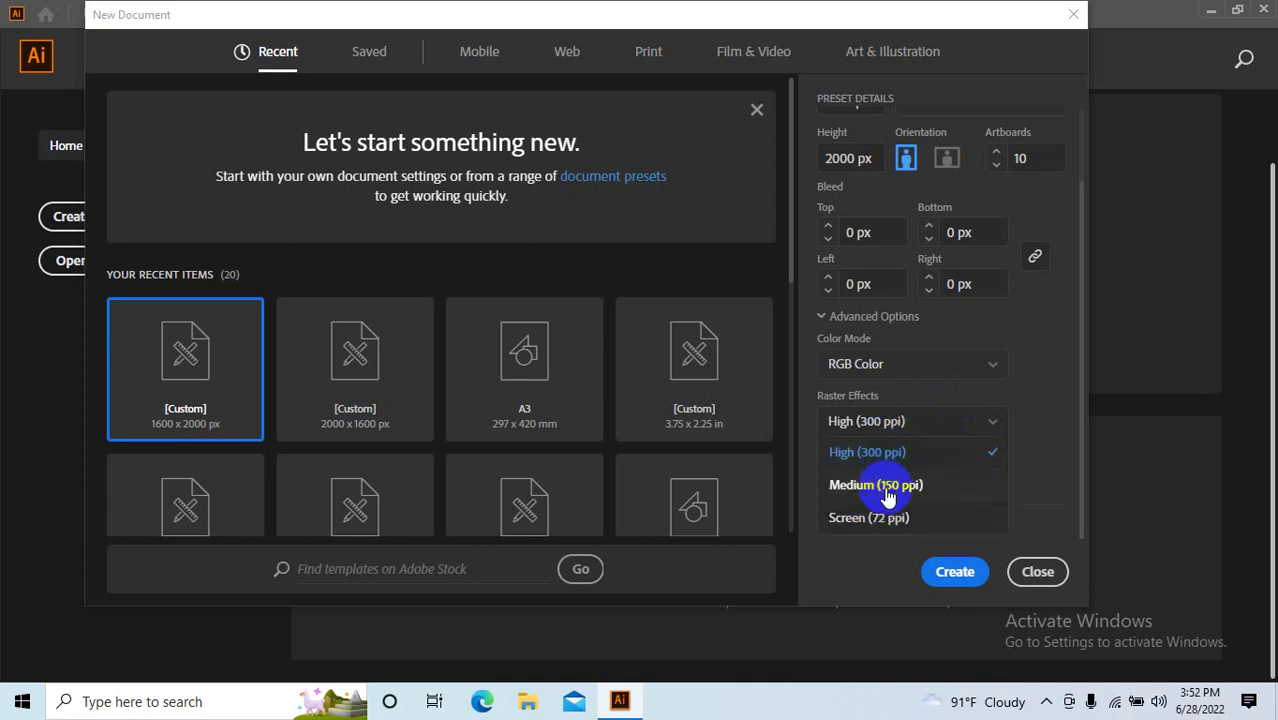
left_click(938, 368)
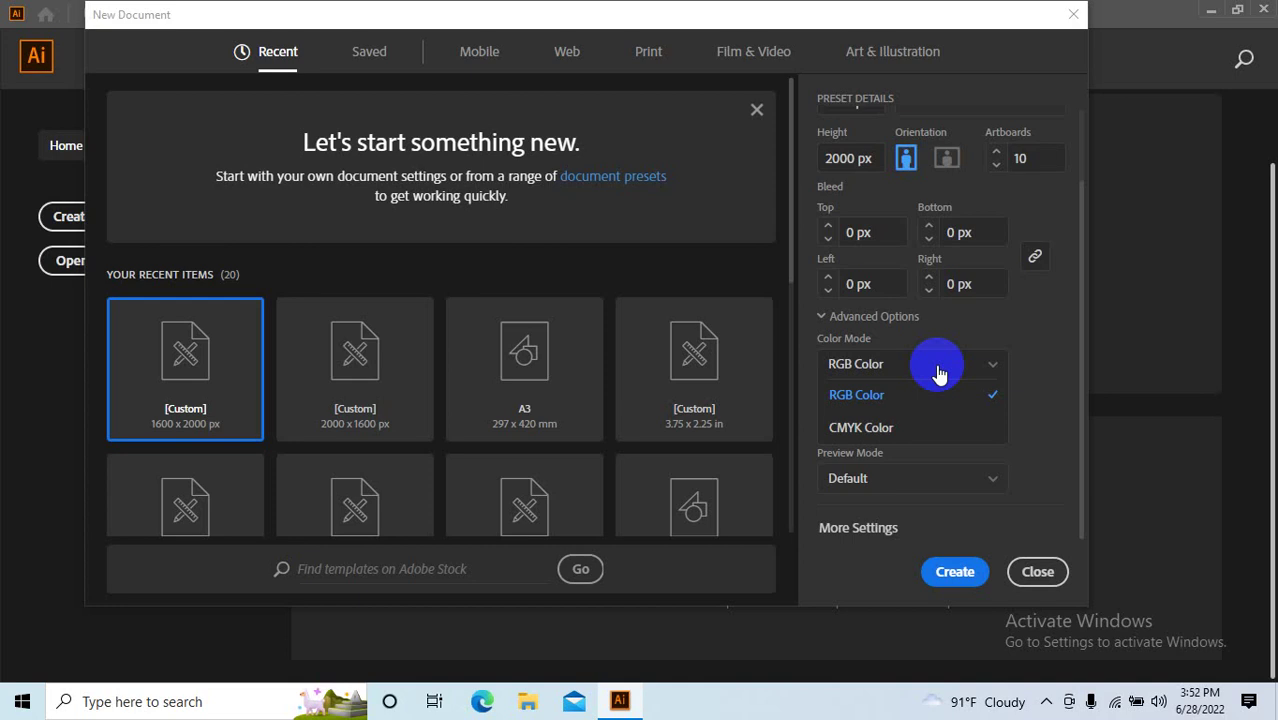
Review the Color Mode, Raster Effects and Preview Mode options, keeping RGB Color.
left_click(1047, 337)
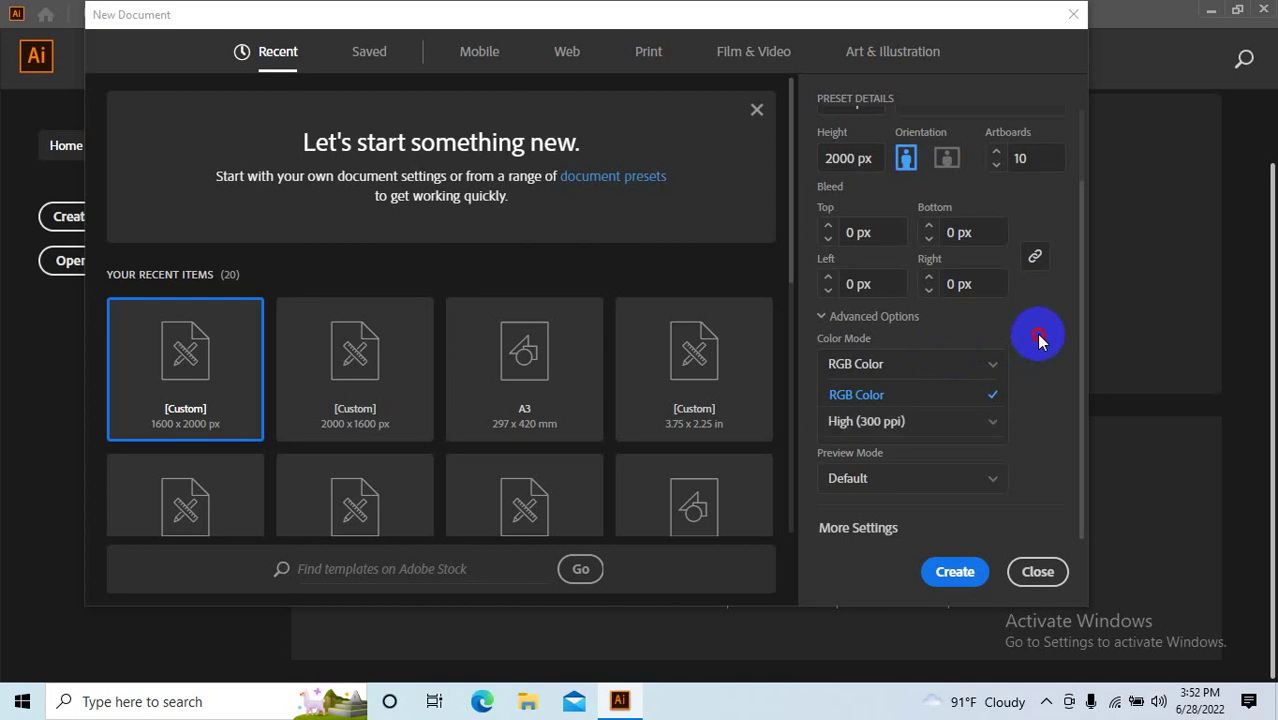
left_click(884, 425)
left_click(884, 421)
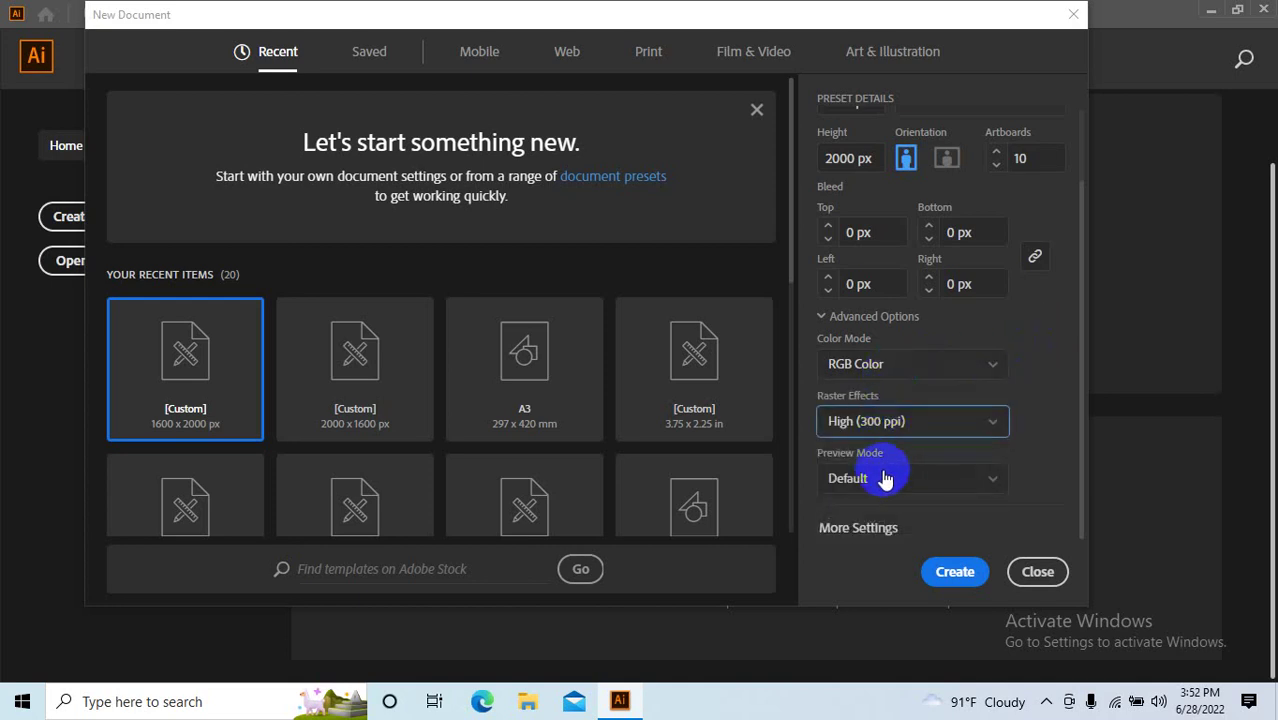
left_click(887, 476)
left_click(900, 446)
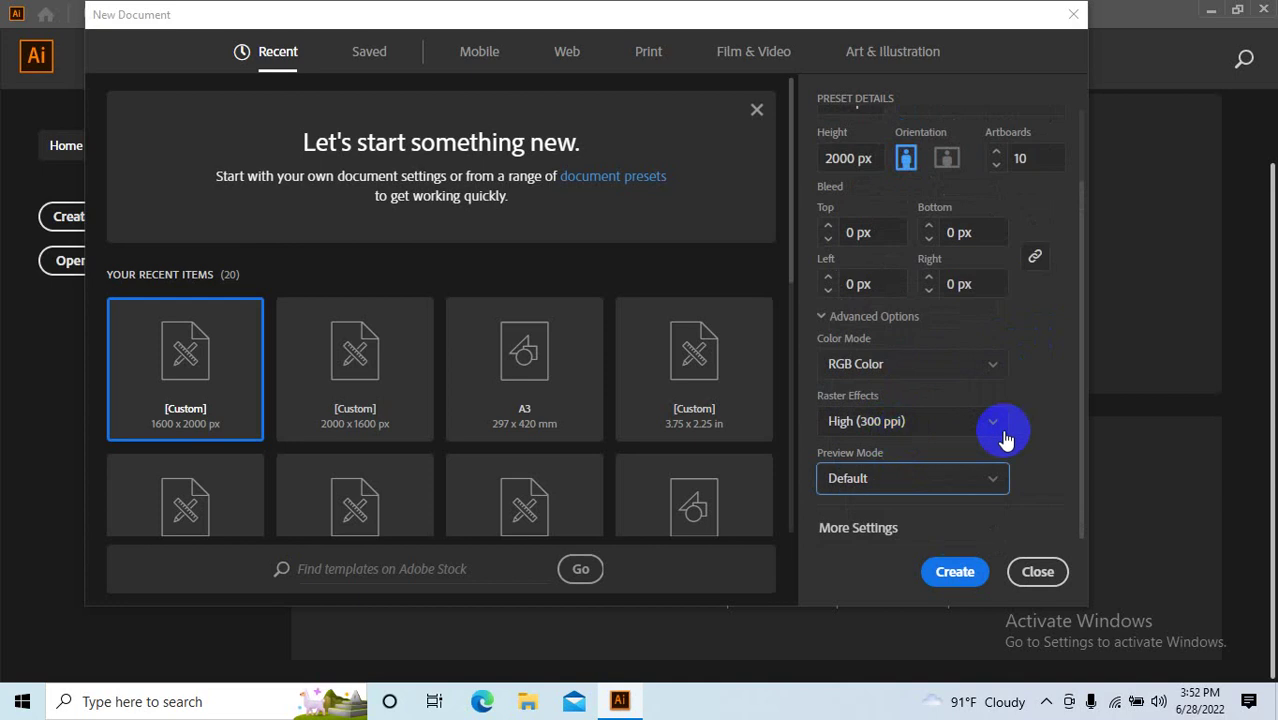
scroll(965, 418, "up", 2)
scroll(975, 420, "down", 2)
scroll(856, 222, "up", 2)
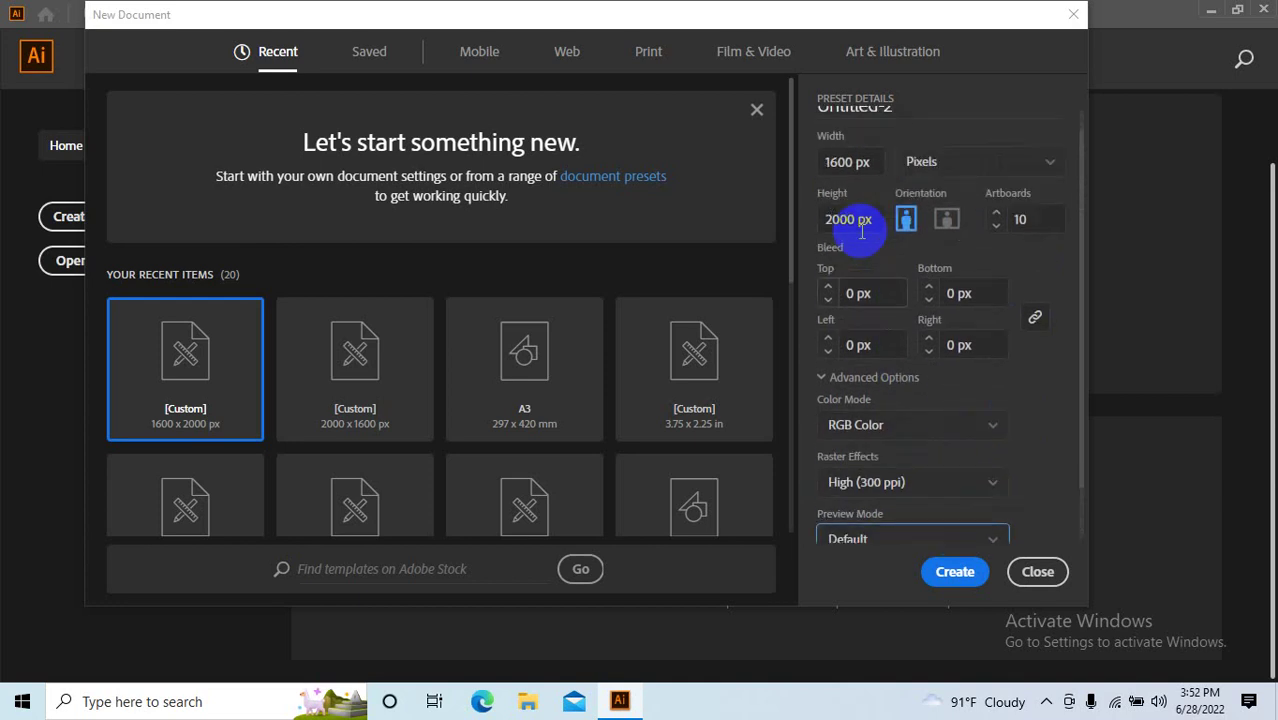
scroll(856, 128, "up", 1)
scroll(960, 280, "down", 3)
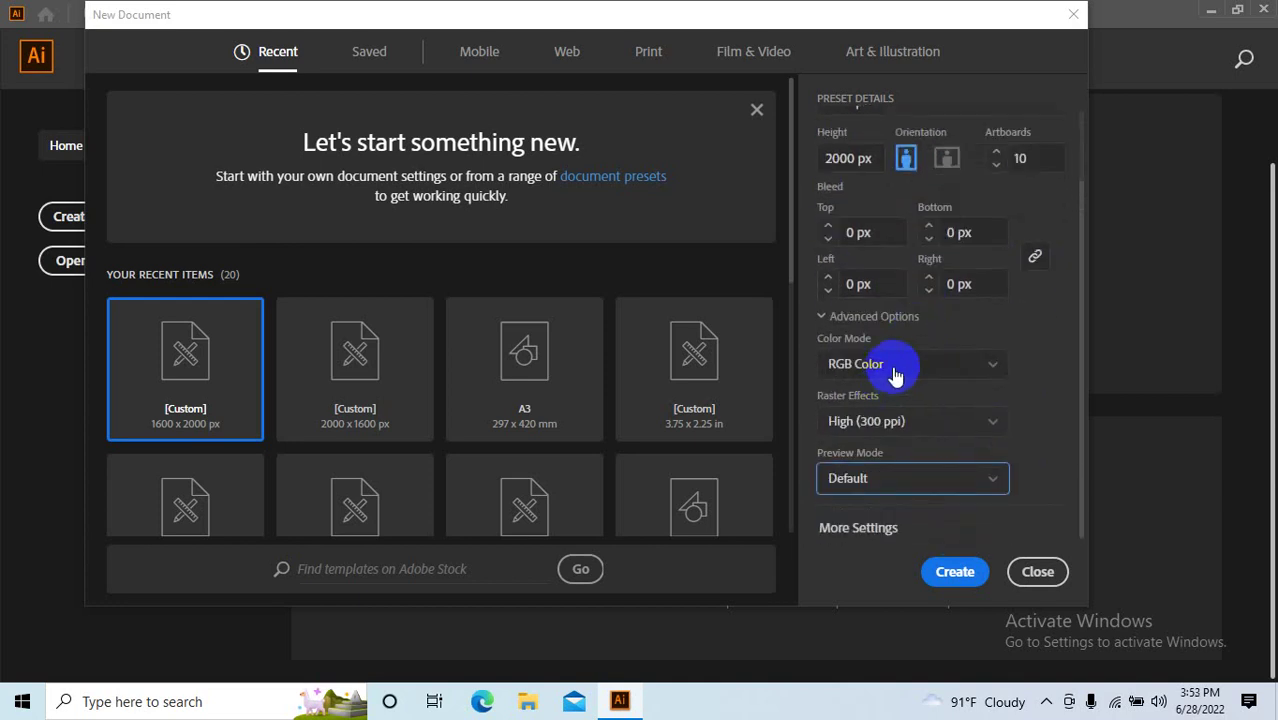
Set Raster Effects back to Screen (72 ppi).
left_click(893, 366)
left_click(890, 394)
left_click(897, 424)
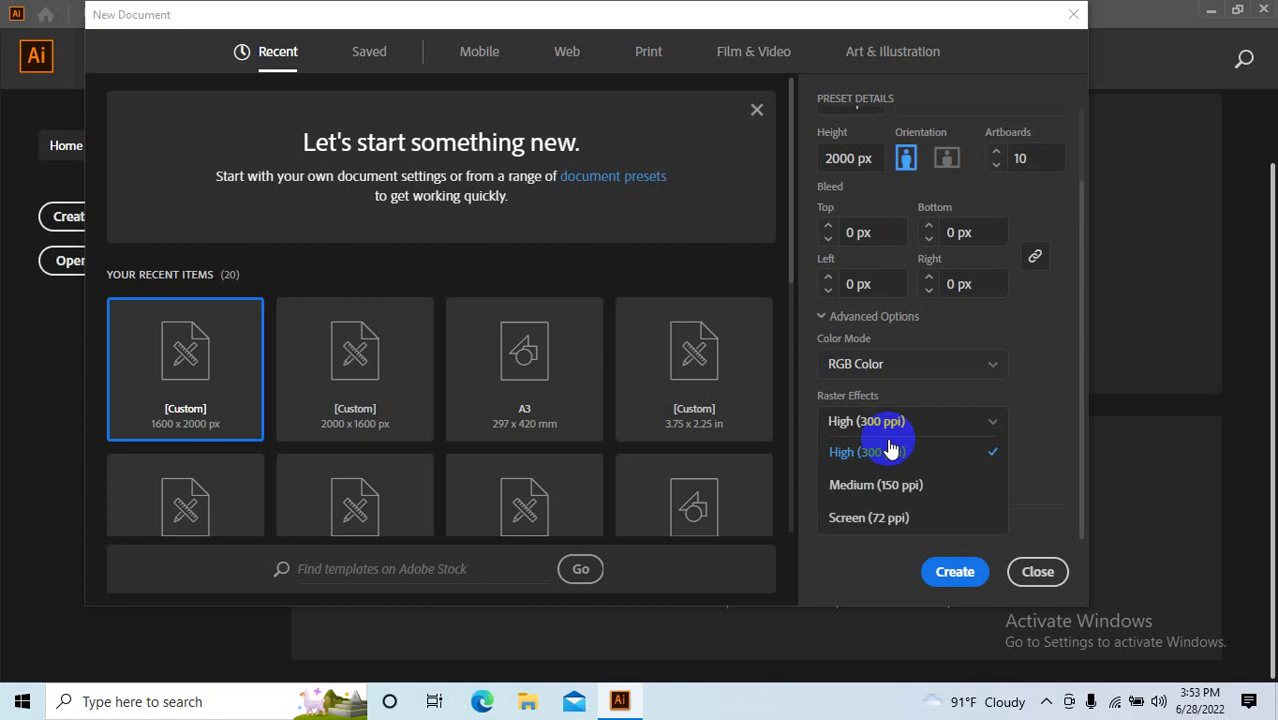
left_click(858, 517)
scroll(1058, 418, "up", 2)
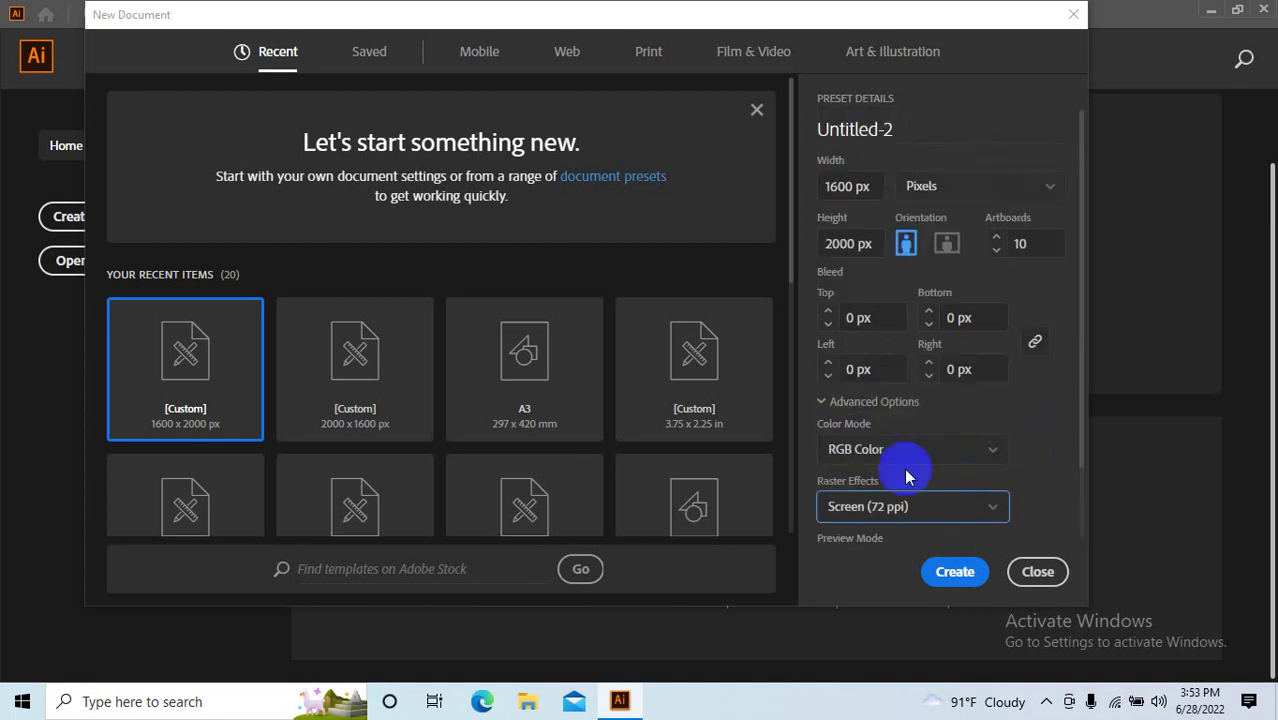
Try a system search for 'canot', then drag the Notepad note aside.
left_click(12, 700)
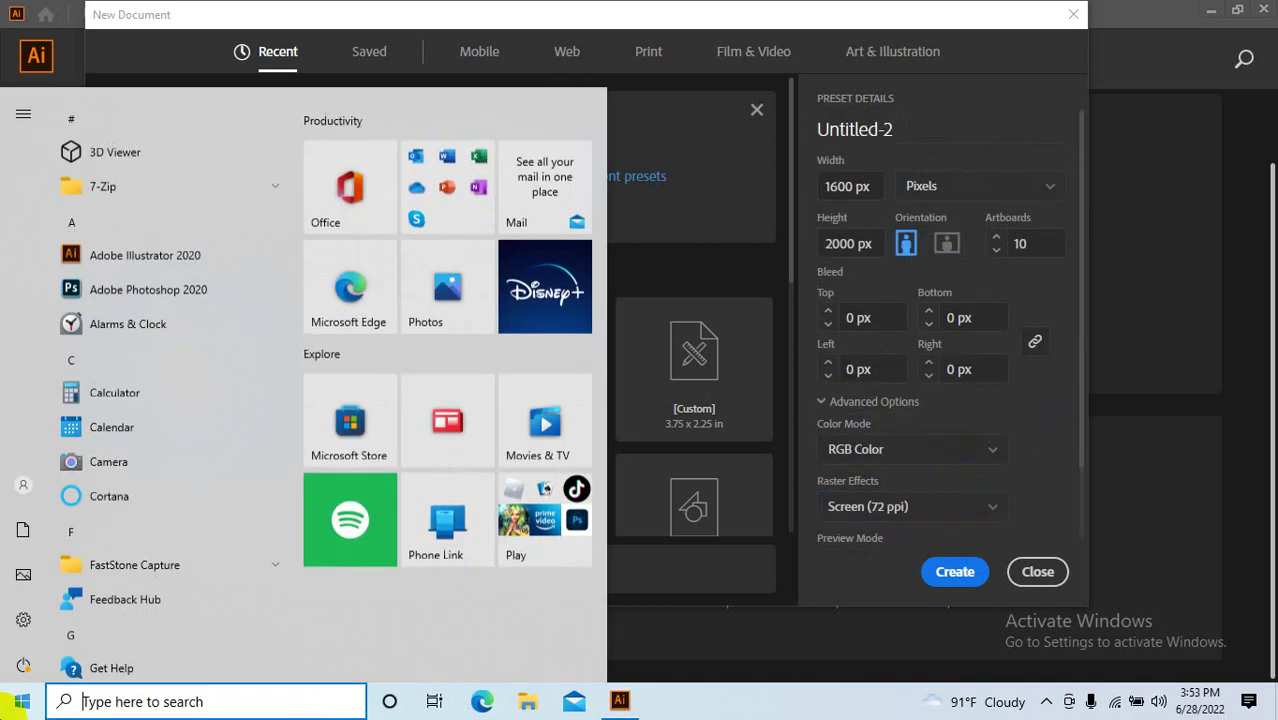
type("ca")
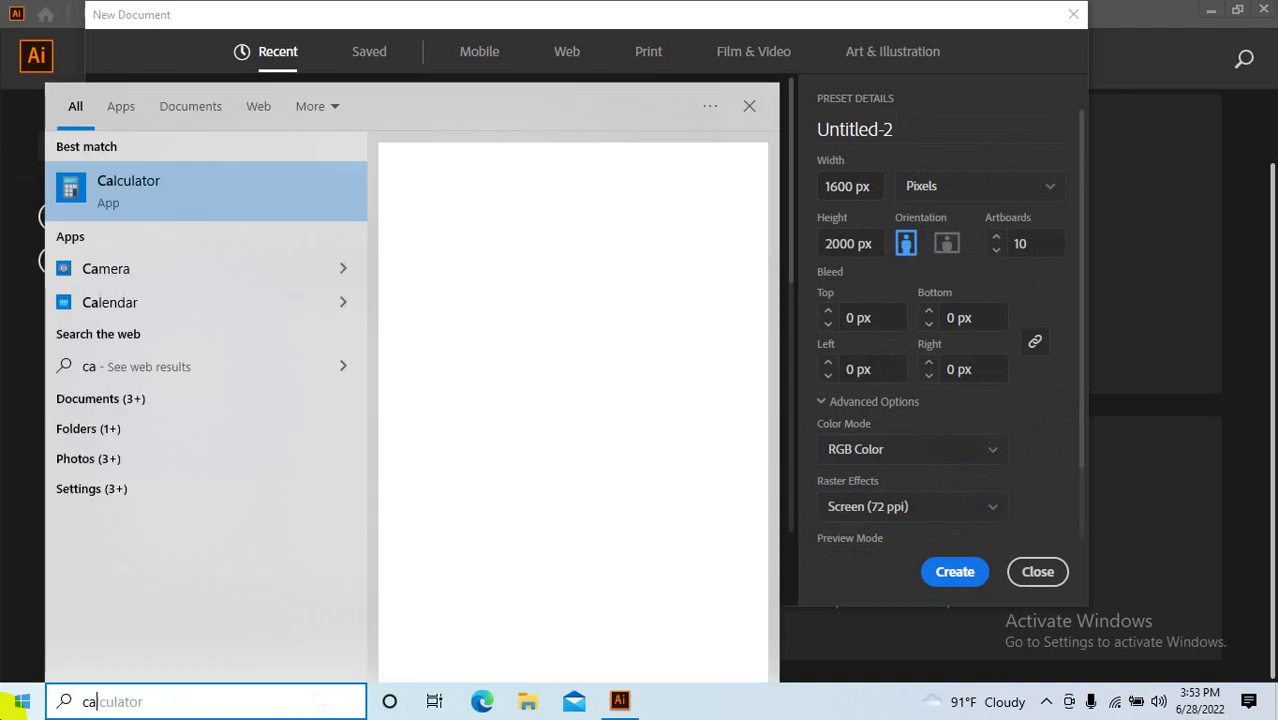
type("no")
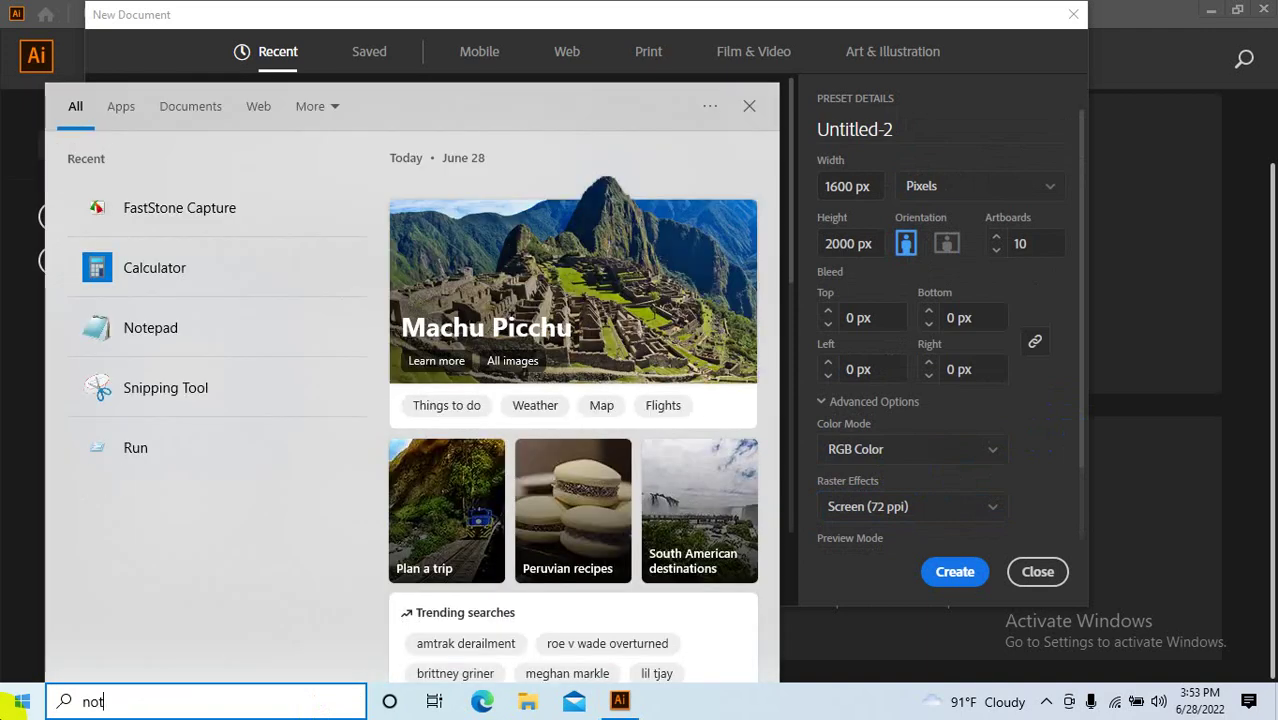
type("t")
left_click(18, 700)
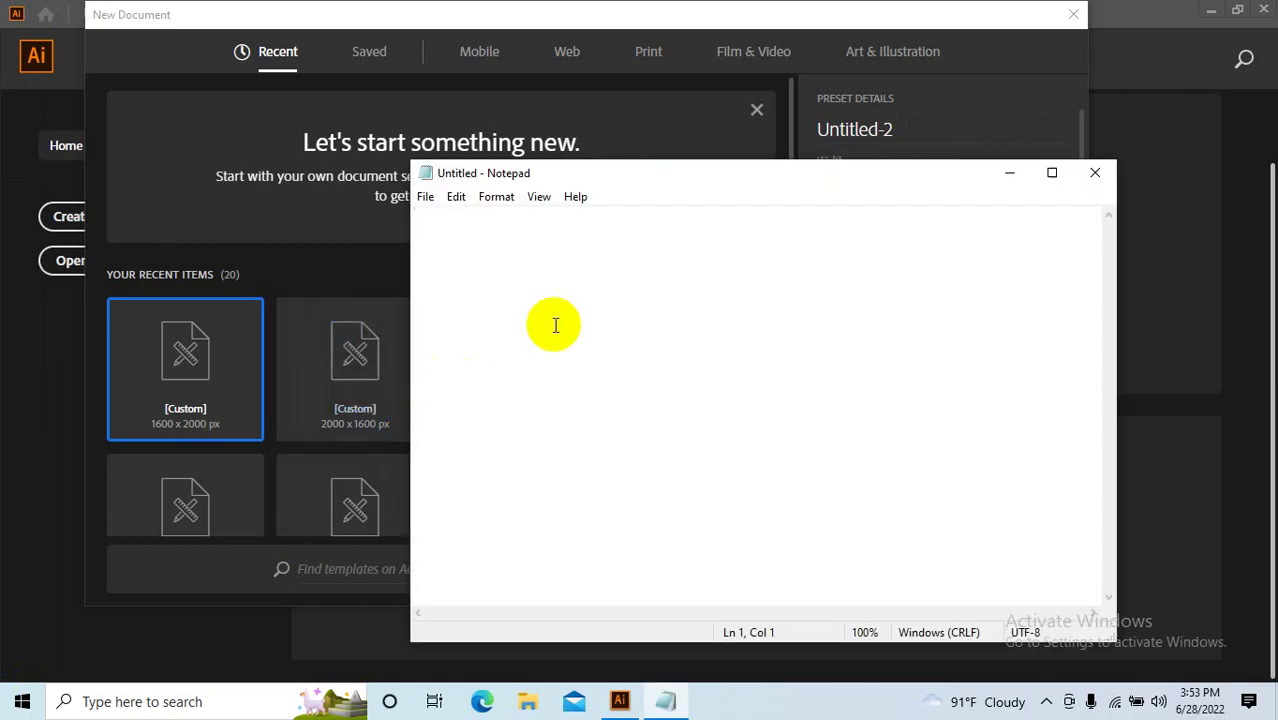
left_click_drag(575, 174, 315, 172)
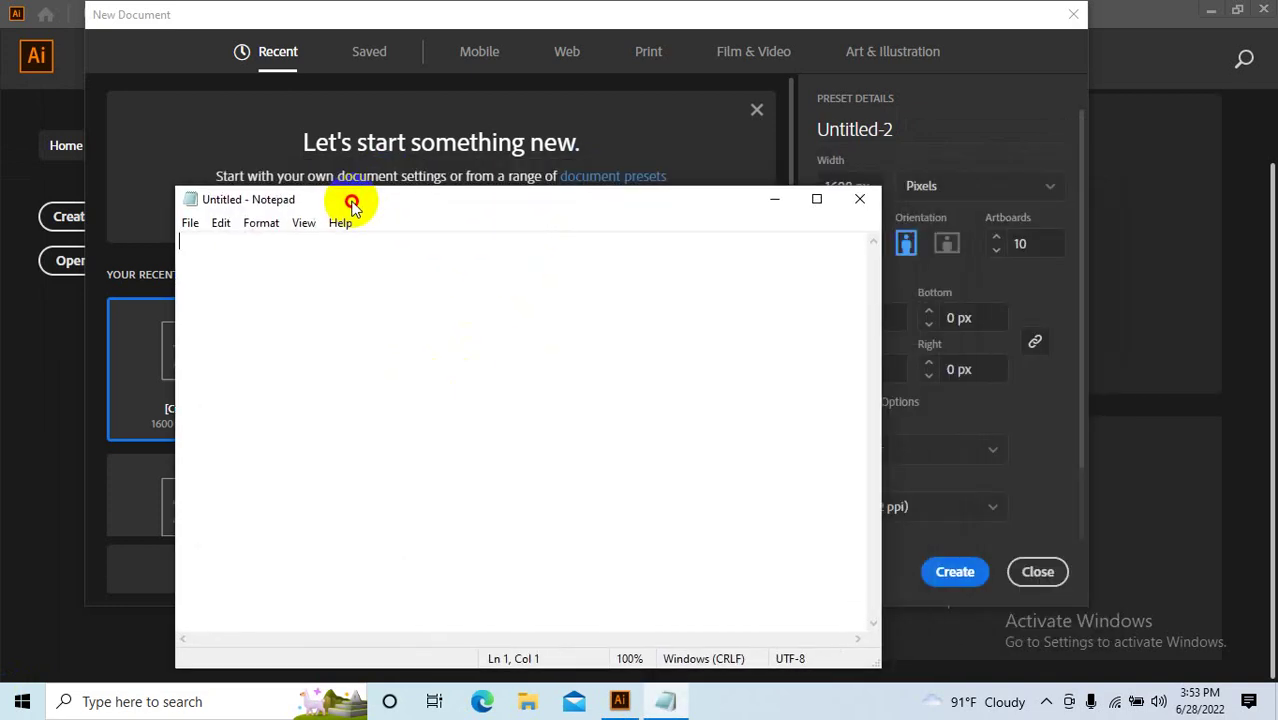
Type 'Web= Pixels+' as the start of the note line.
type("P")
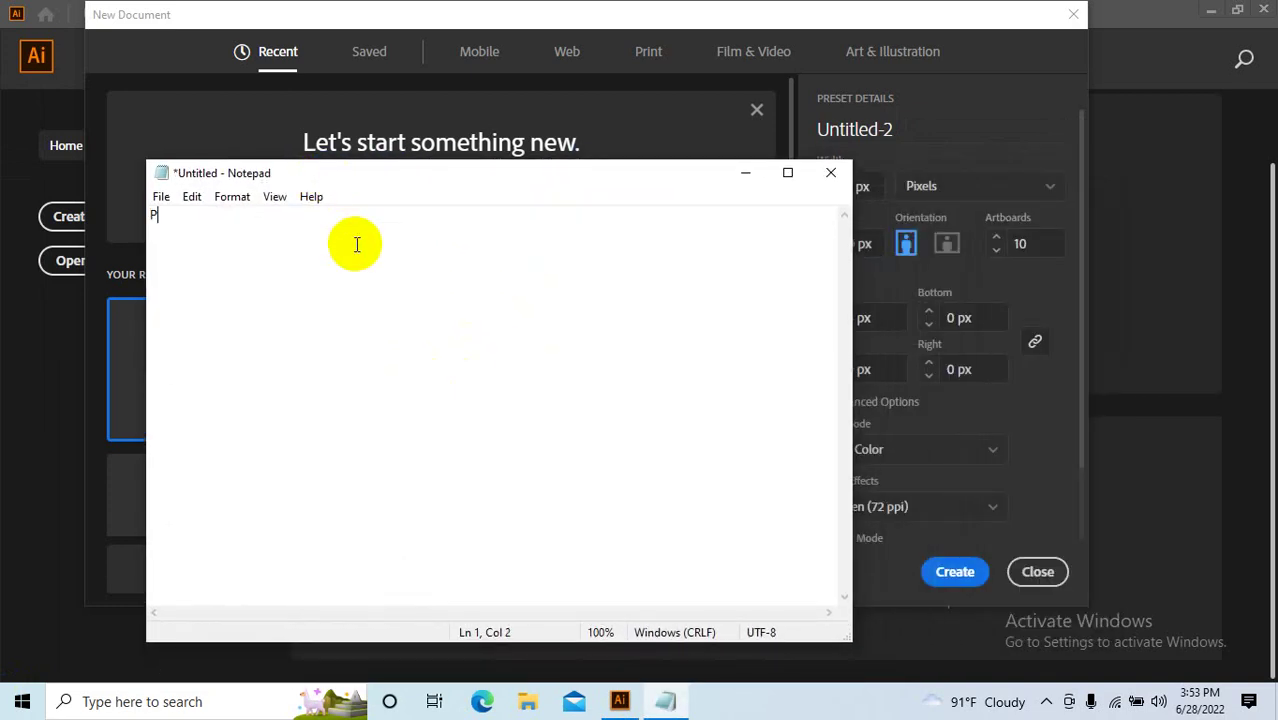
type("ixels")
type("=")
key("BackSpace")
type("+")
left_click_drag(440, 172, 374, 134)
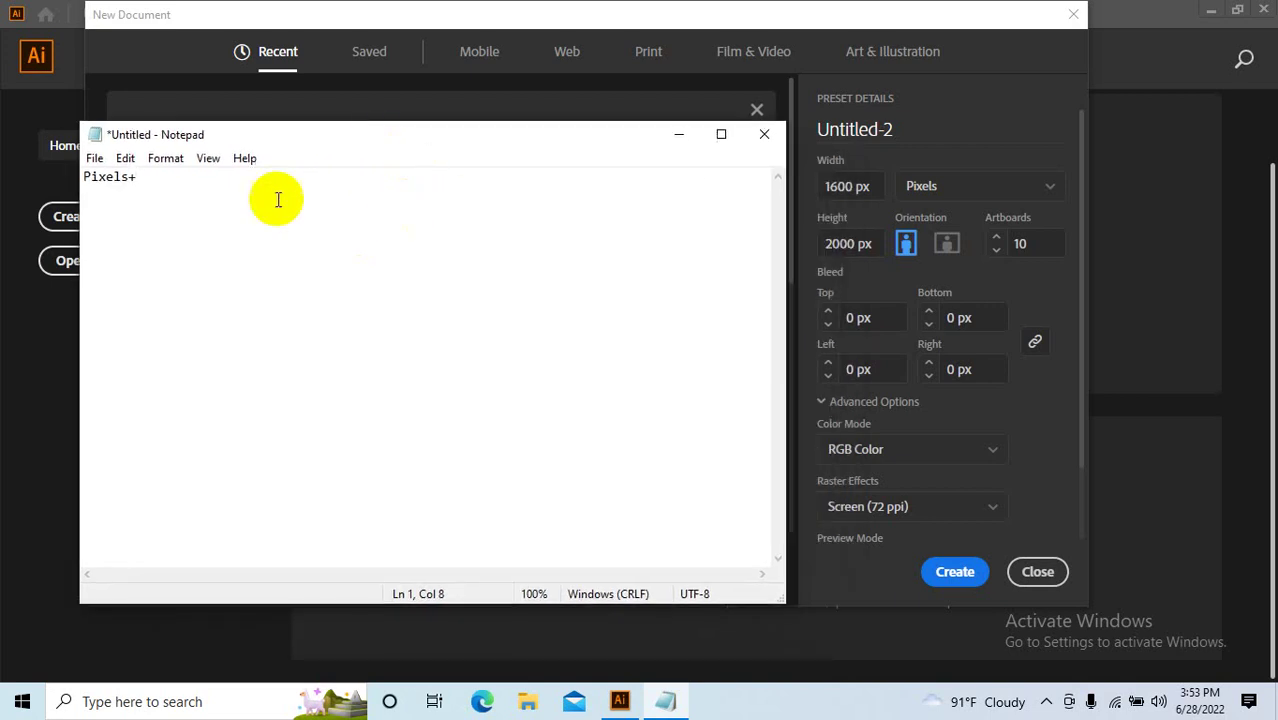
left_click(85, 176)
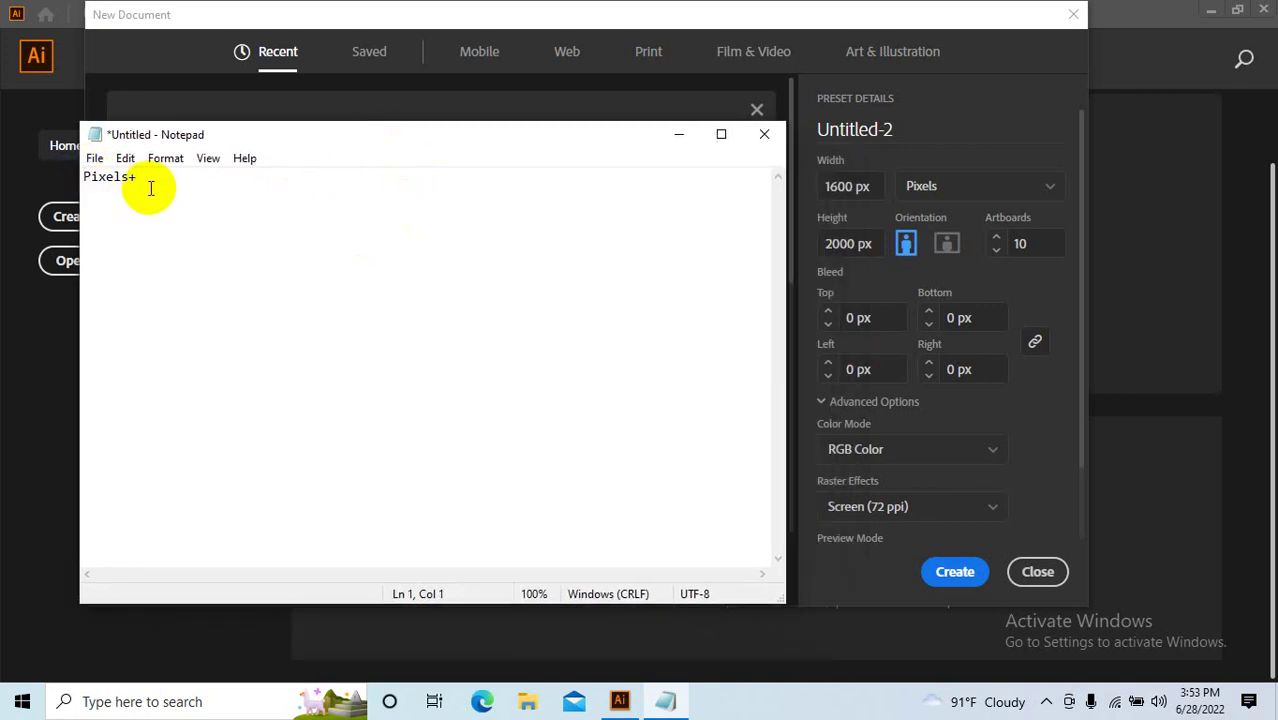
type("Web")
type("+")
key("BackSpace")
type("=")
Finish the line with 'RGB Color+72(ppi/dip)'.
left_click(193, 184)
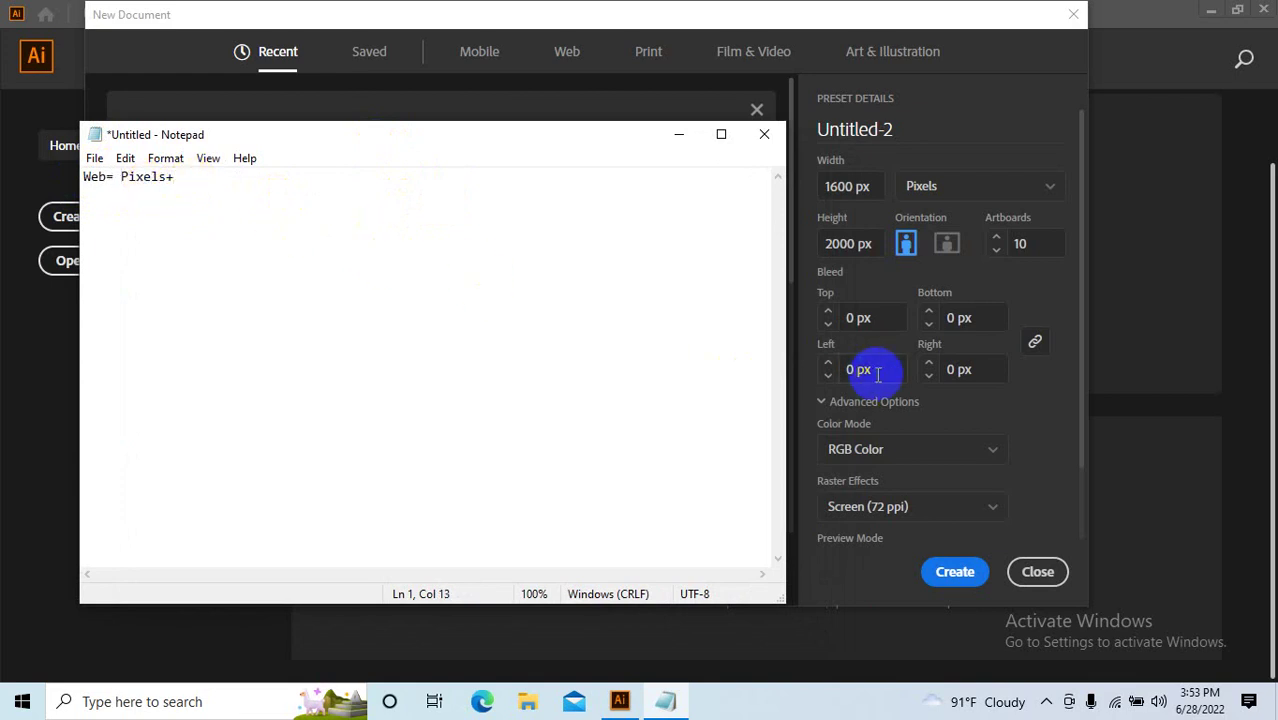
type("R")
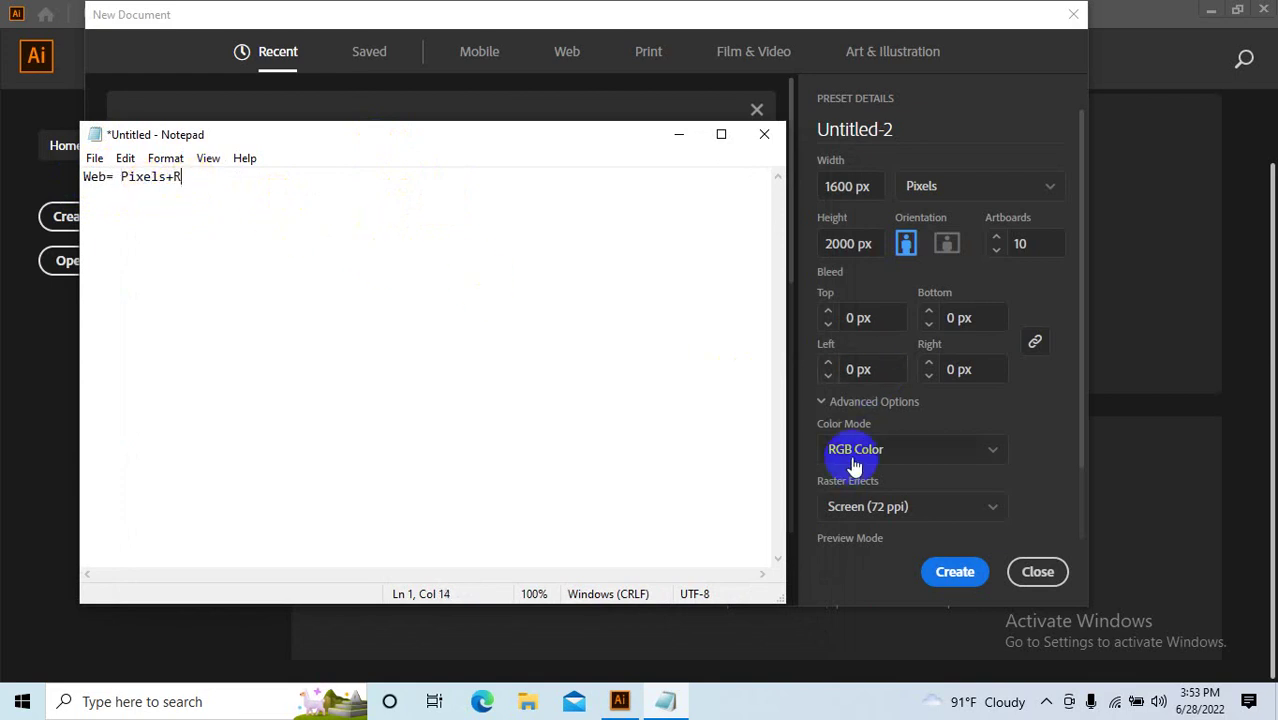
type("GB")
type(" Colo")
type("r+")
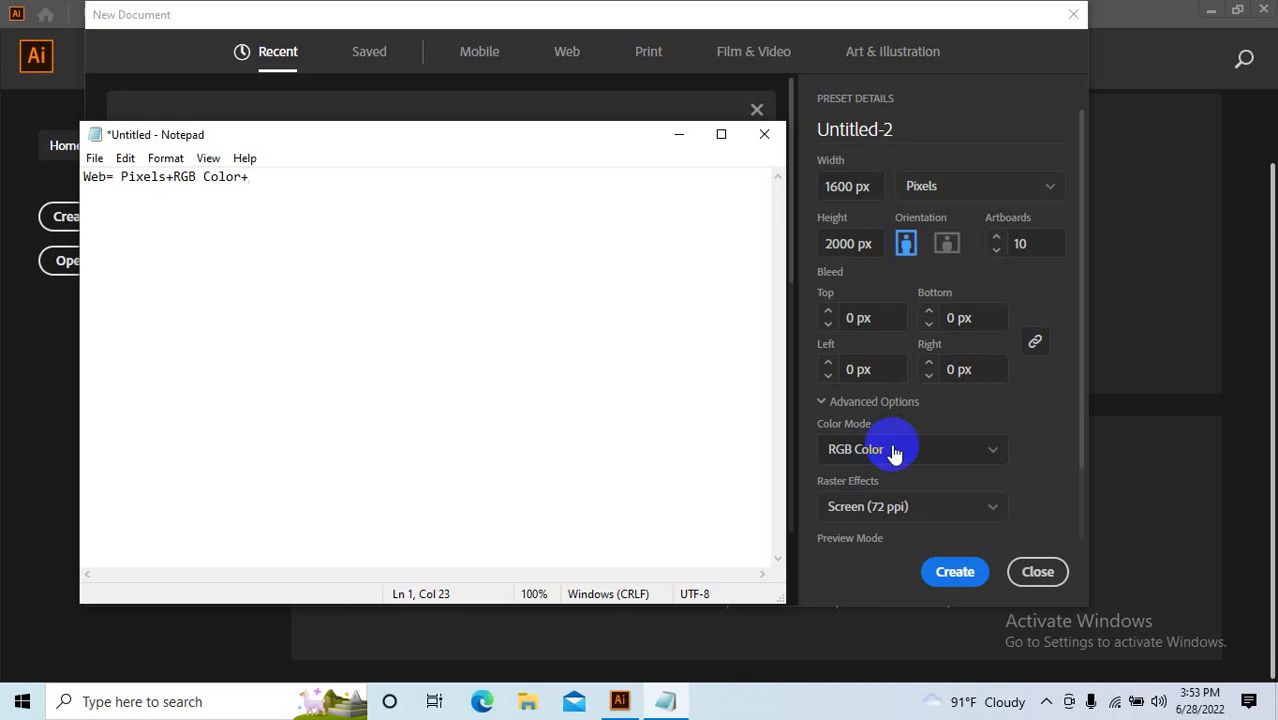
type("72")
type("()")
key("Left")
type("PP")
key("BackSpace")
key("BackSpace")
type("ppi")
type("/d")
type("ip")
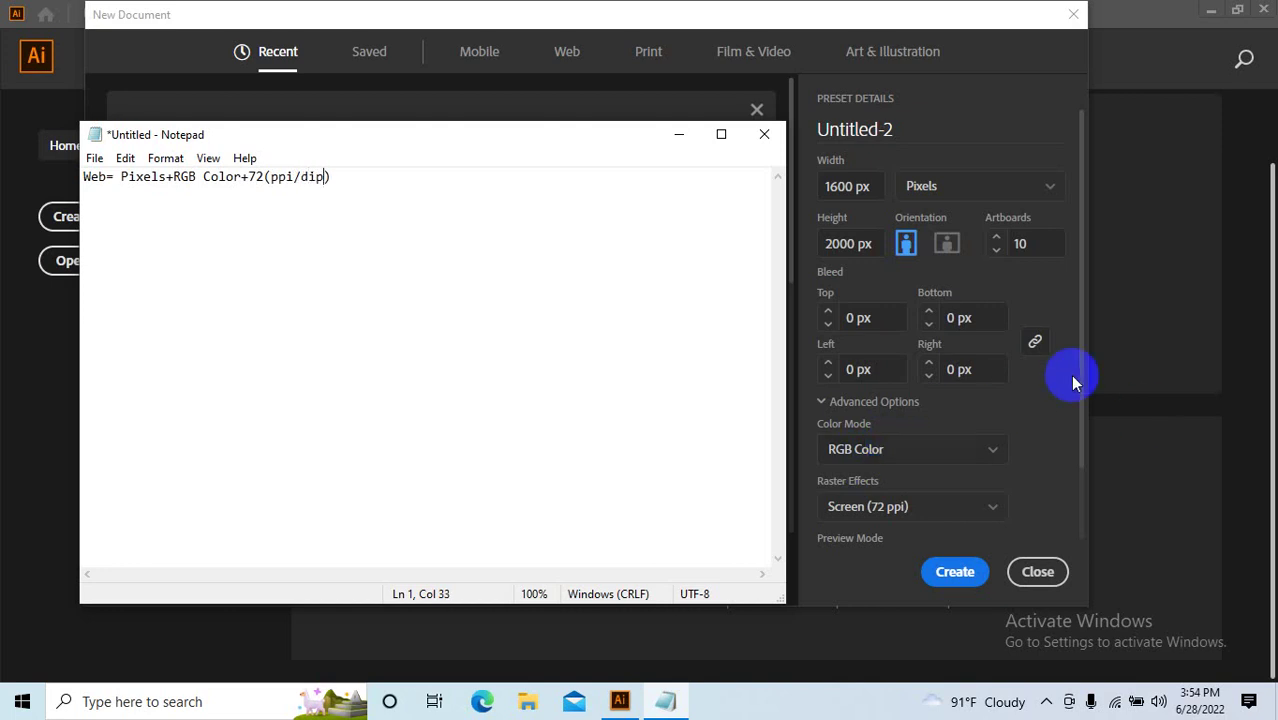
Zoom Notepad to 250% and merge 'RGB Color' into 'RGBColor'.
scroll(300, 224, "up", 7, "ctrl")
scroll(300, 220, "up", 3, "ctrl")
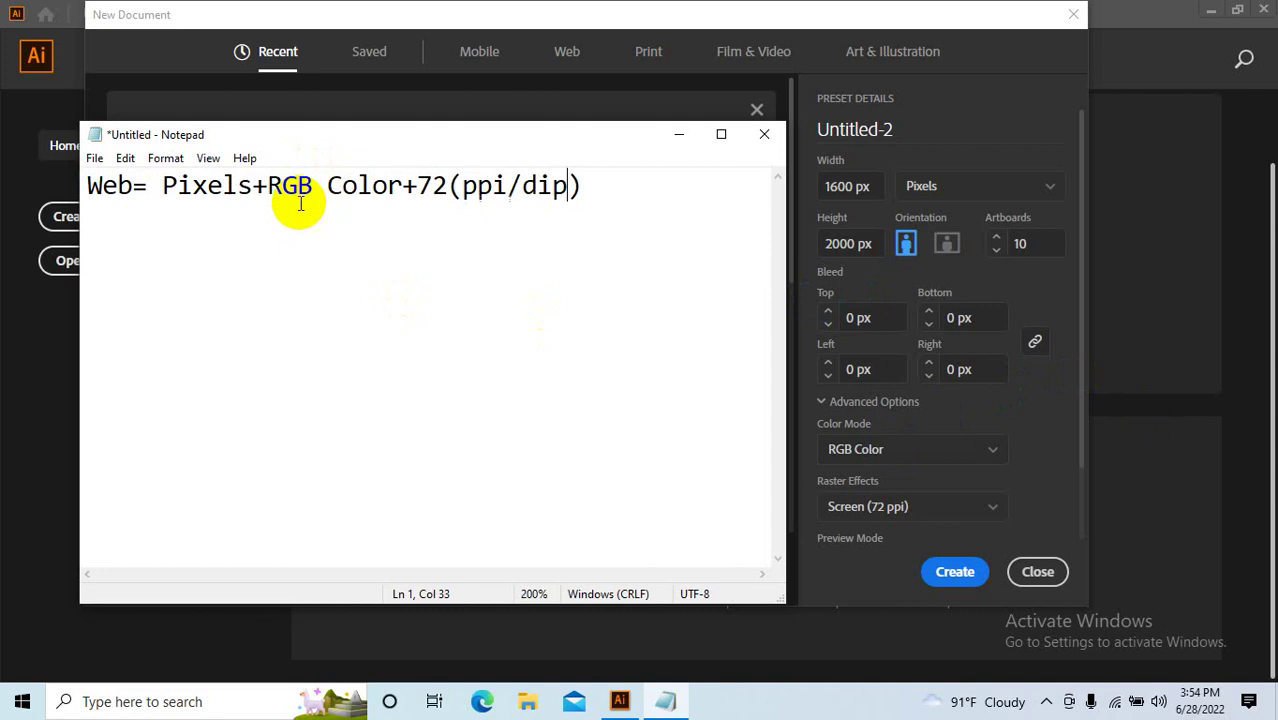
scroll(300, 215, "up", 3, "ctrl")
scroll(300, 205, "up", 2, "ctrl")
left_click(398, 258)
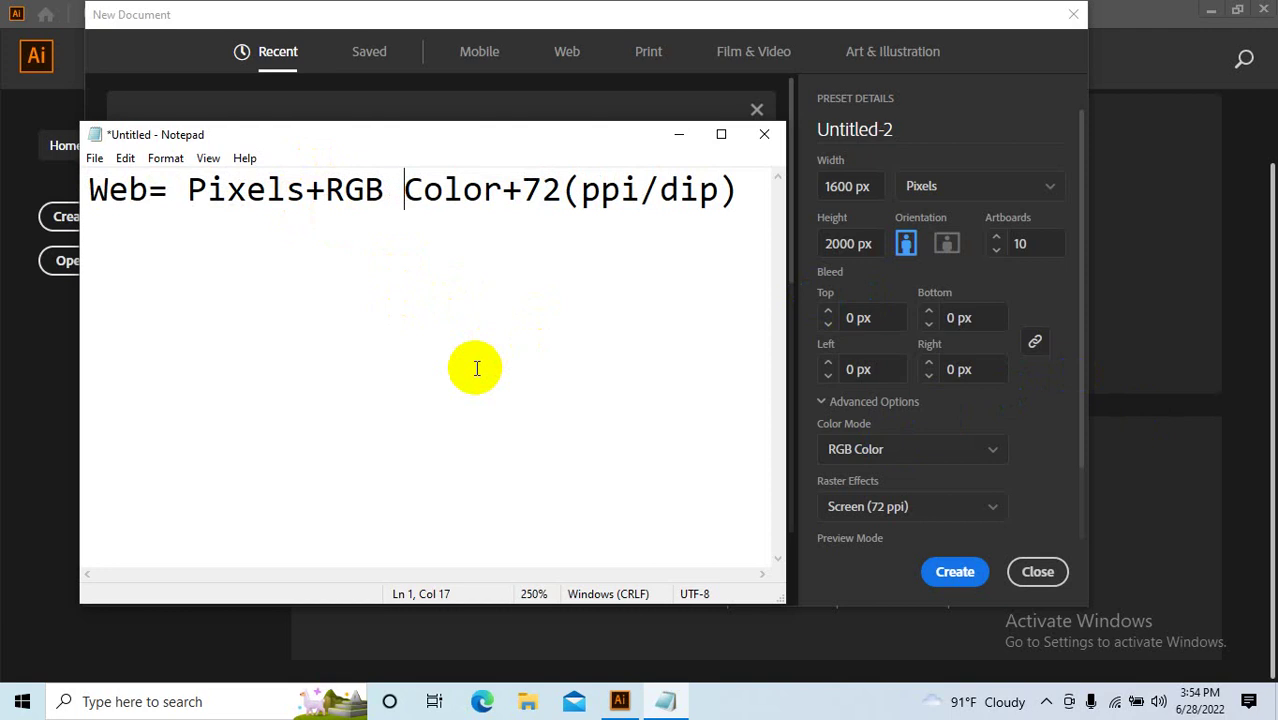
key("BackSpace")
type("+")
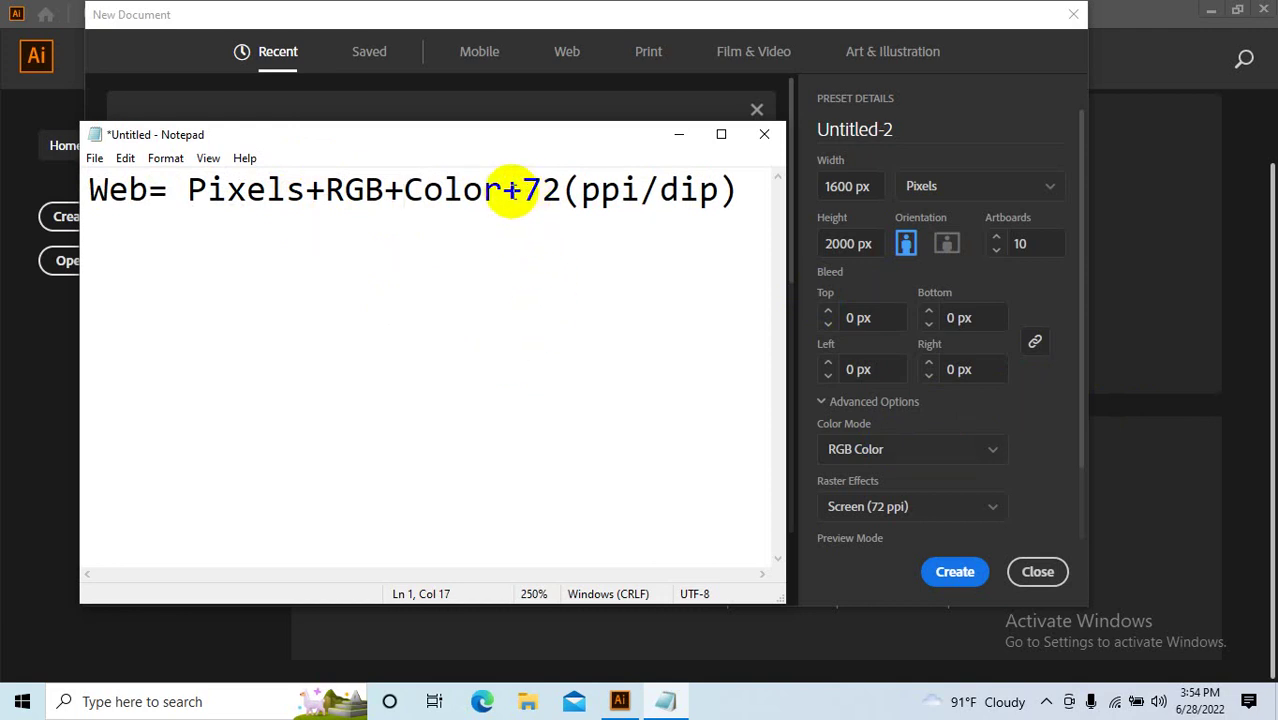
left_click(500, 190)
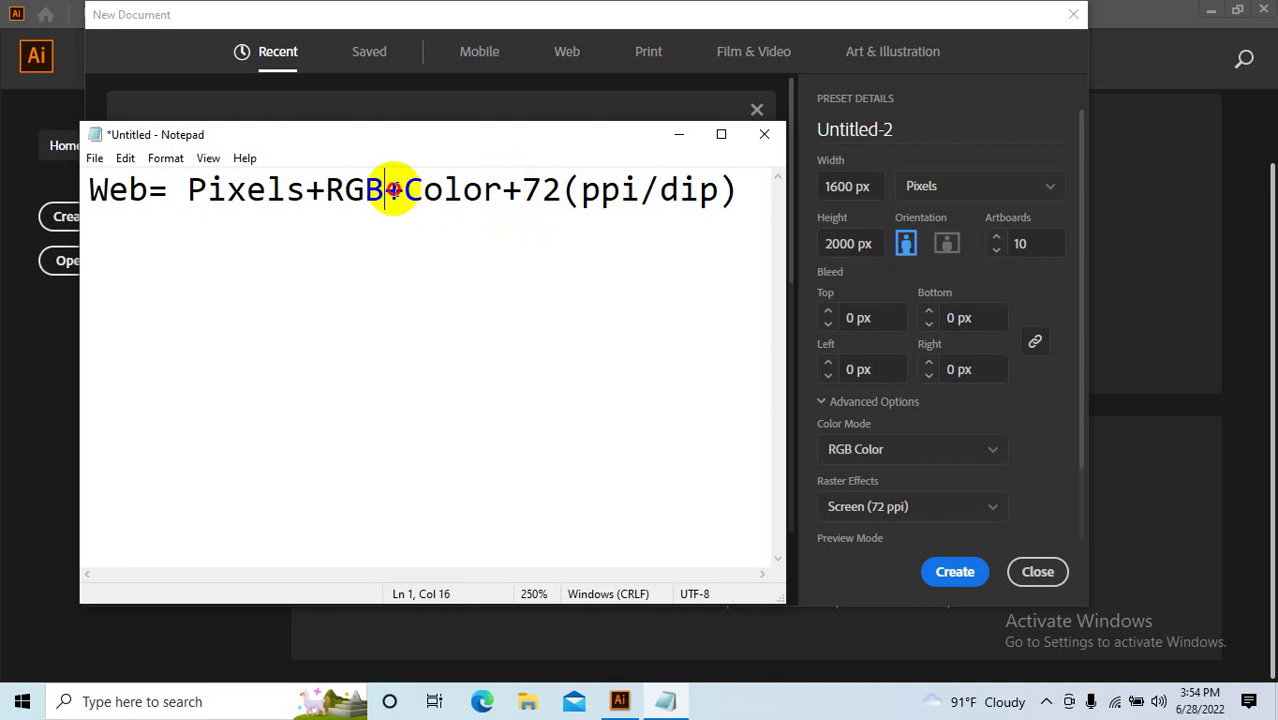
left_click_drag(385, 190, 404, 190)
key("Delete")
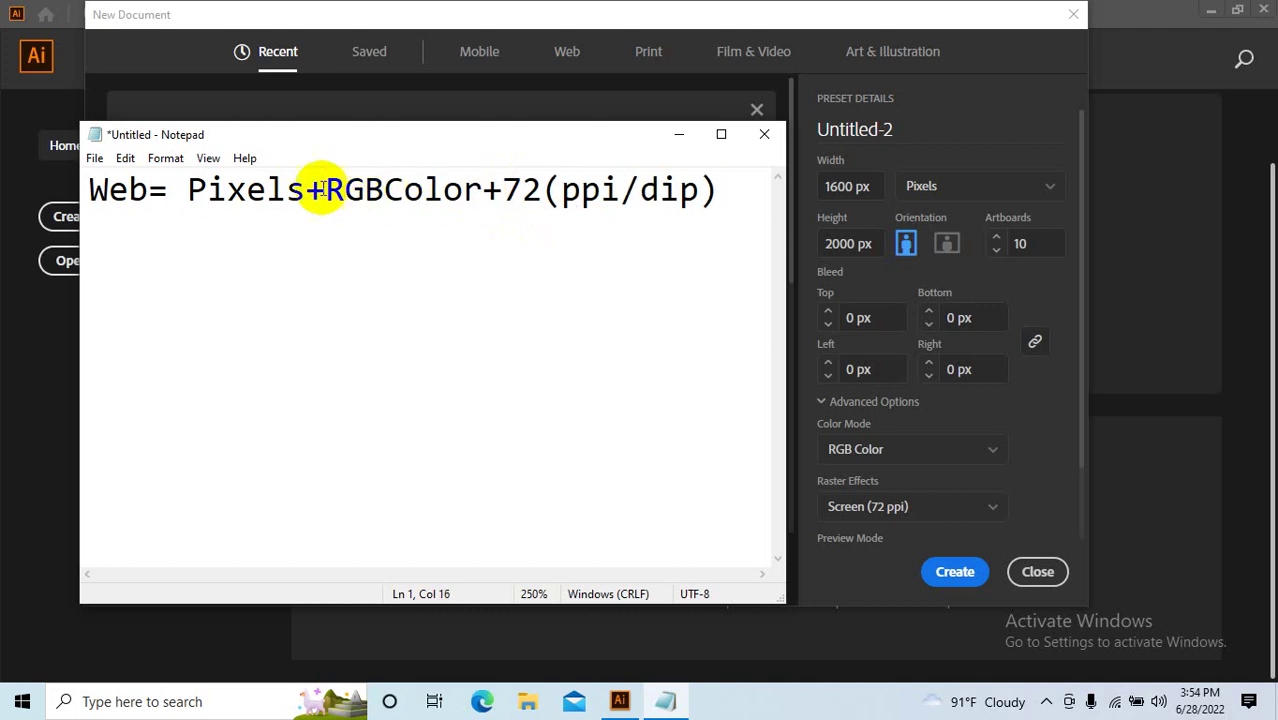
left_click(328, 190)
left_click(306, 190)
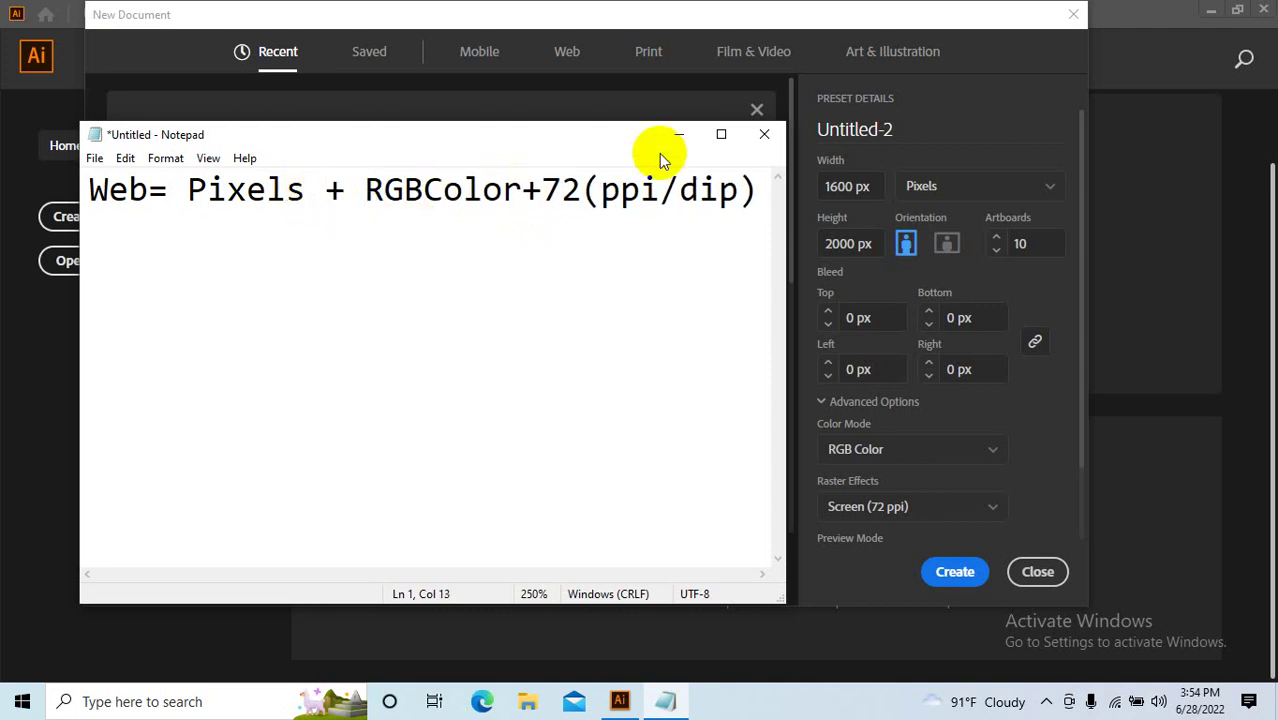
Widen and reposition the note window, then minimise Notepad to reveal Illustrator.
left_click_drag(784, 225, 1004, 250)
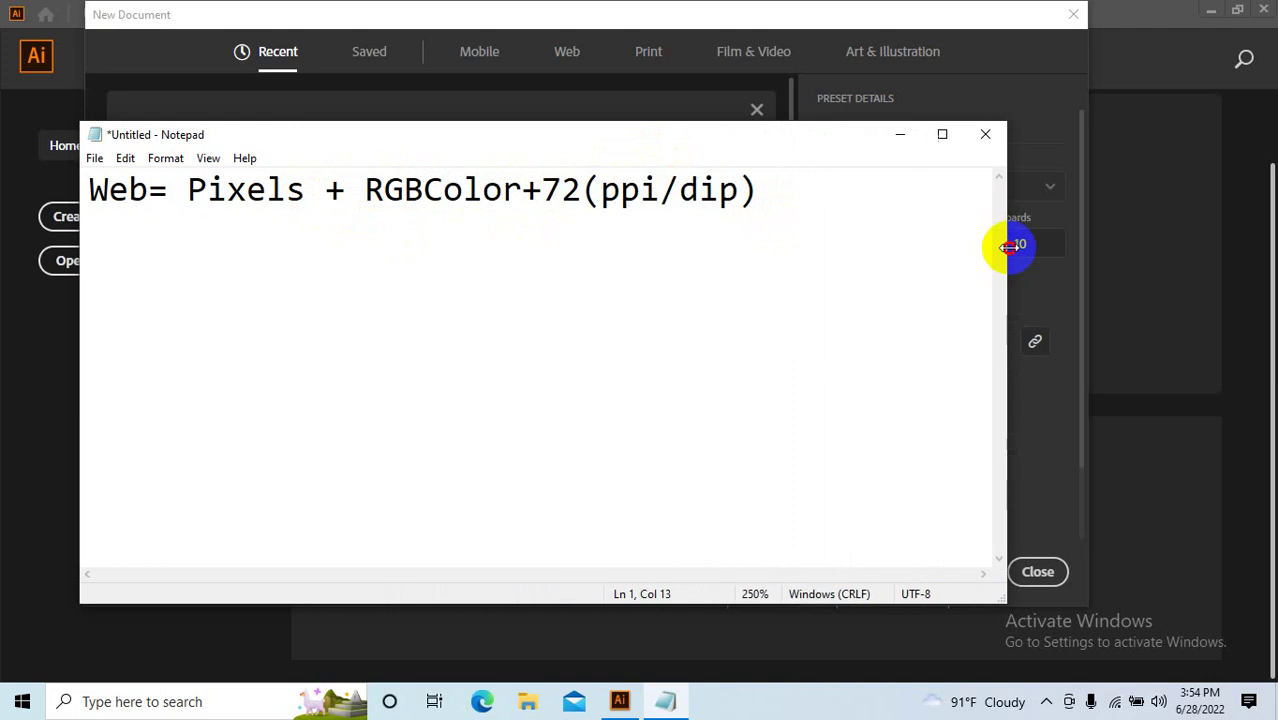
left_click(803, 290)
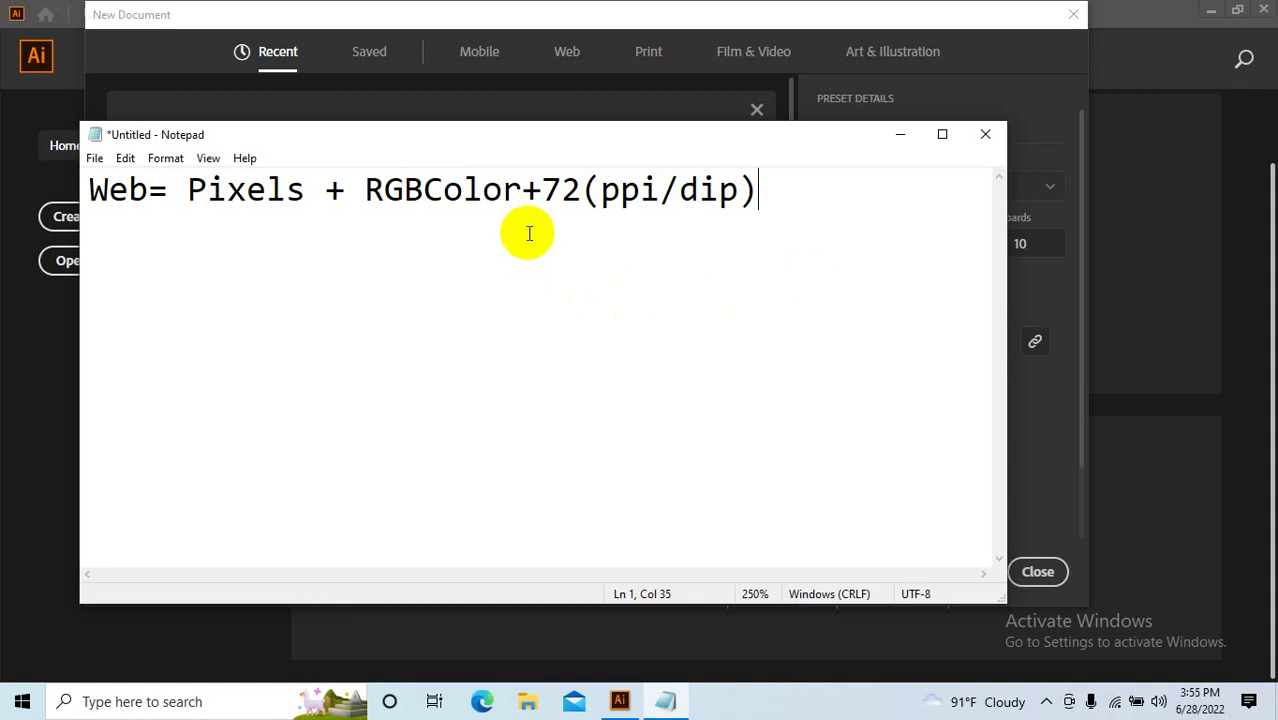
left_click_drag(562, 138, 537, 122)
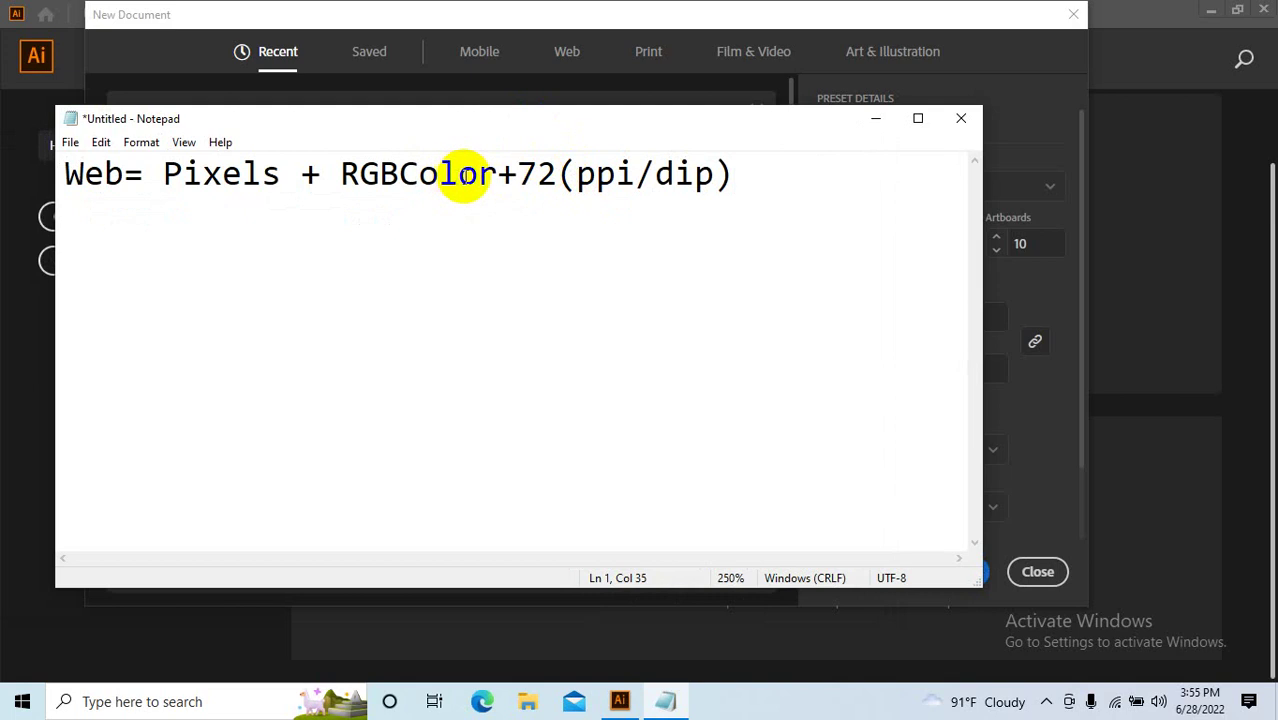
left_click_drag(515, 175, 565, 178)
left_click_drag(341, 176, 400, 176)
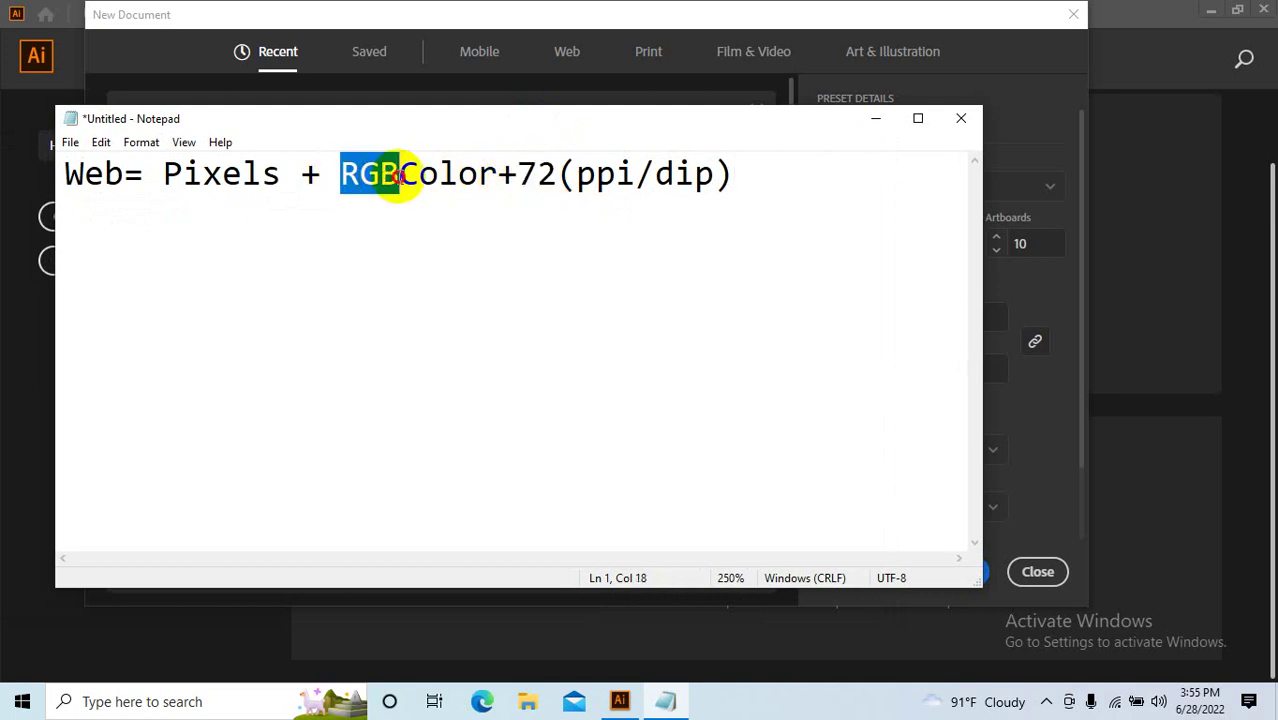
left_click_drag(165, 175, 262, 176)
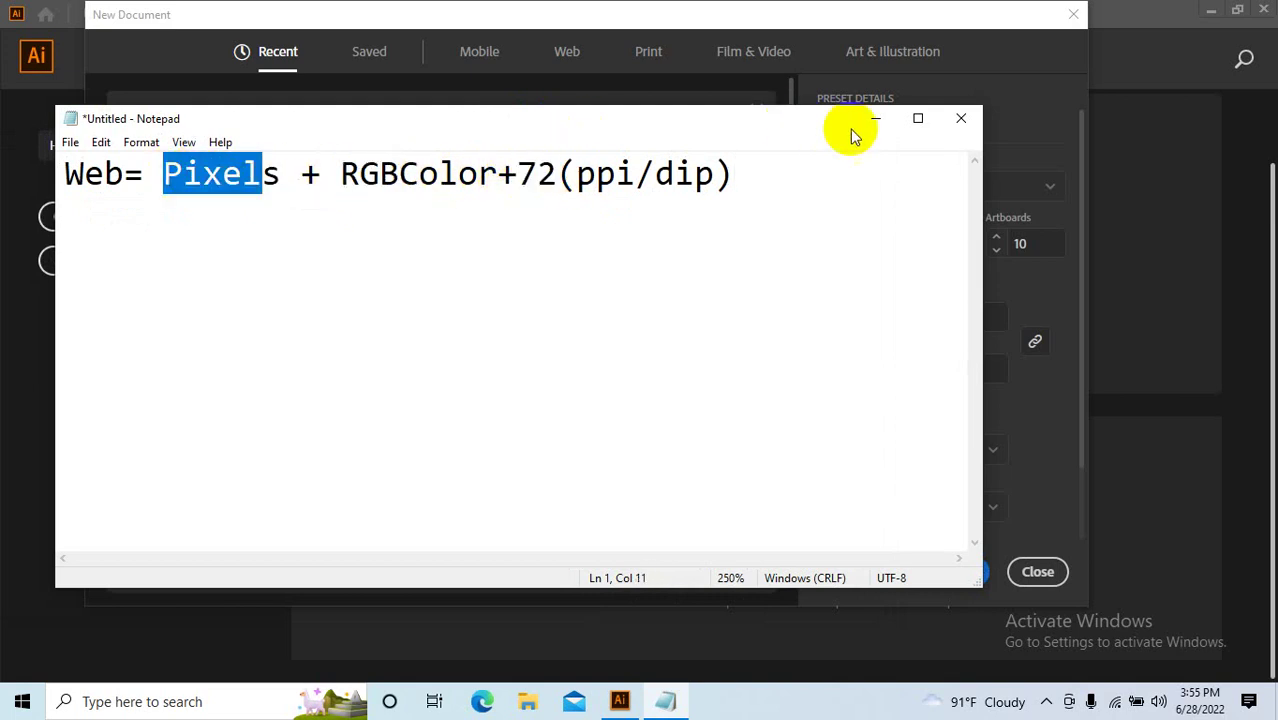
left_click(875, 118)
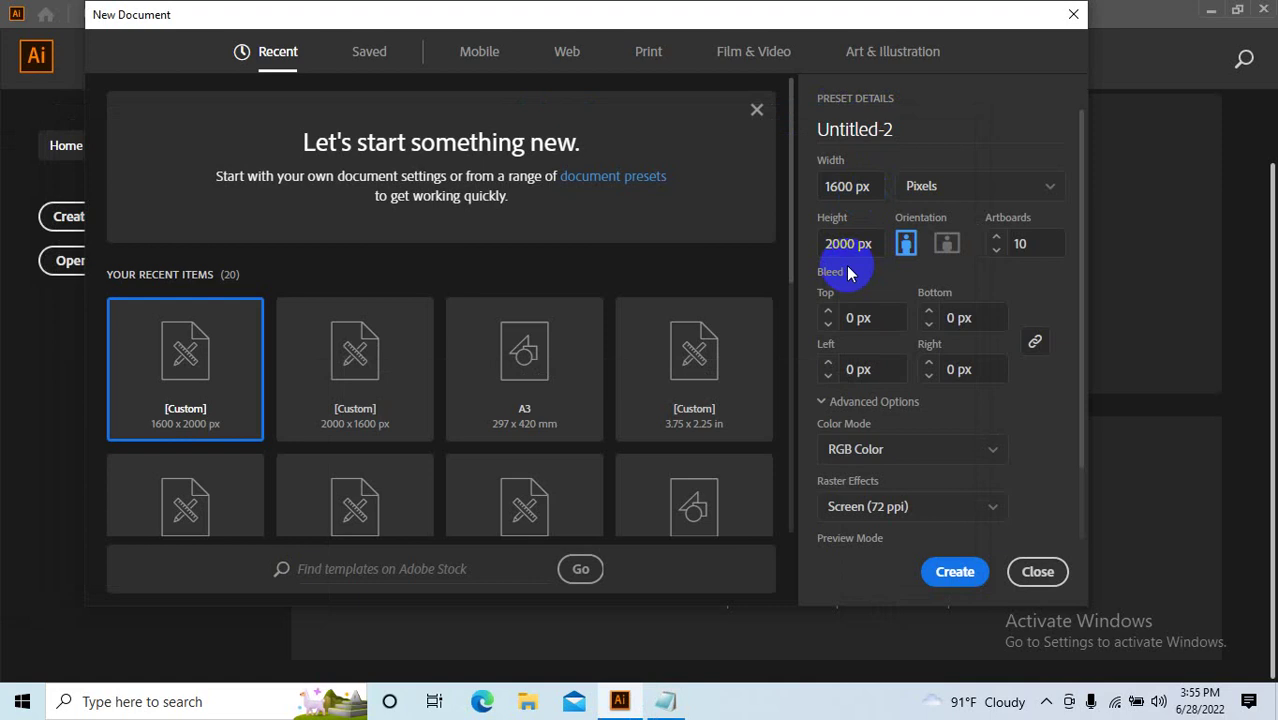
Scroll the Preset Details down to Preview Mode, then restore the Notepad note.
scroll(975, 290, "down", 1)
scroll(979, 312, "down", 1)
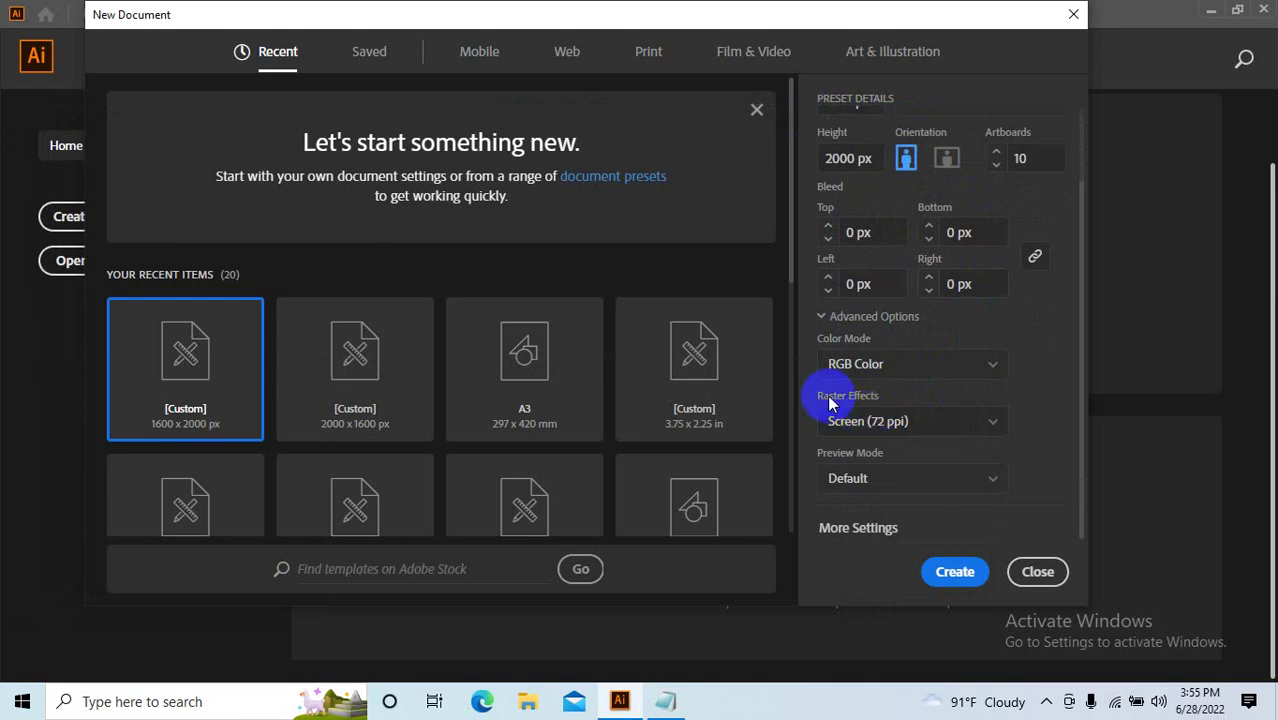
left_click(665, 700)
left_click_drag(735, 175, 14, 243)
key("ctrl+c")
left_click(756, 200)
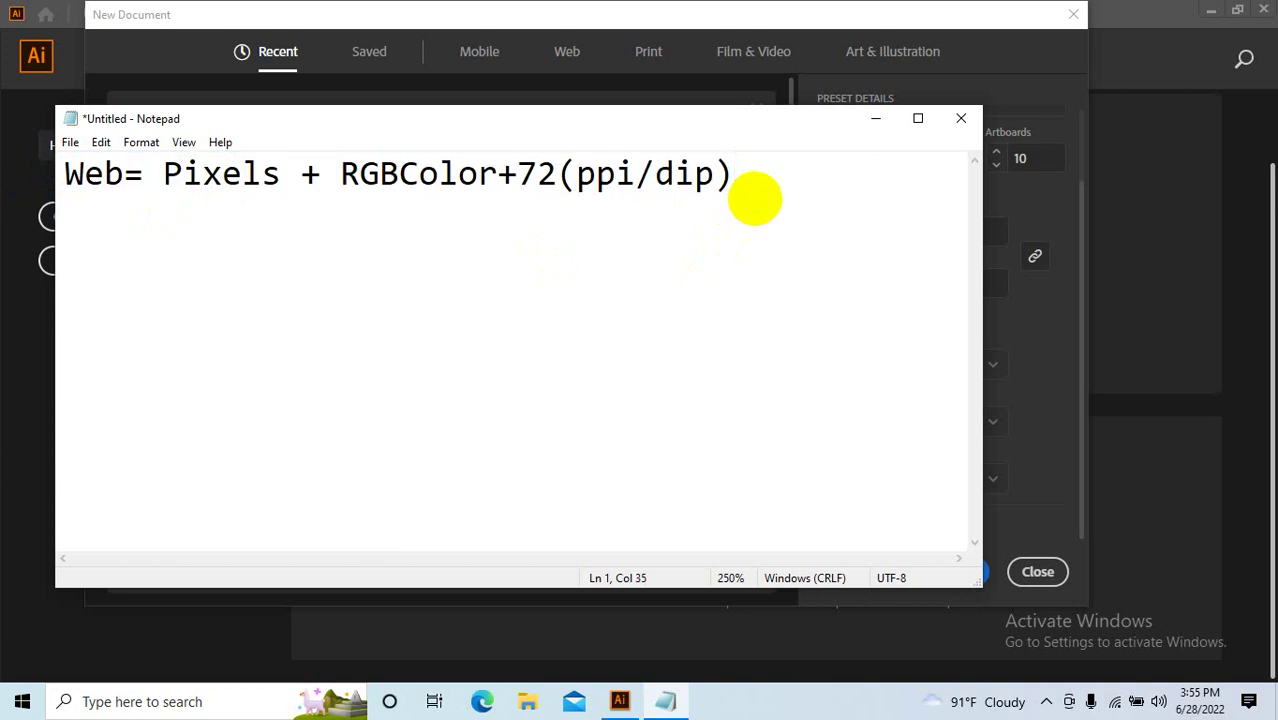
Duplicate the note line and change 'Web' to 'Print' on the copy.
key("Return")
key("Return")
key("ctrl+v")
left_click(103, 259)
left_click_drag(125, 259, 23, 265)
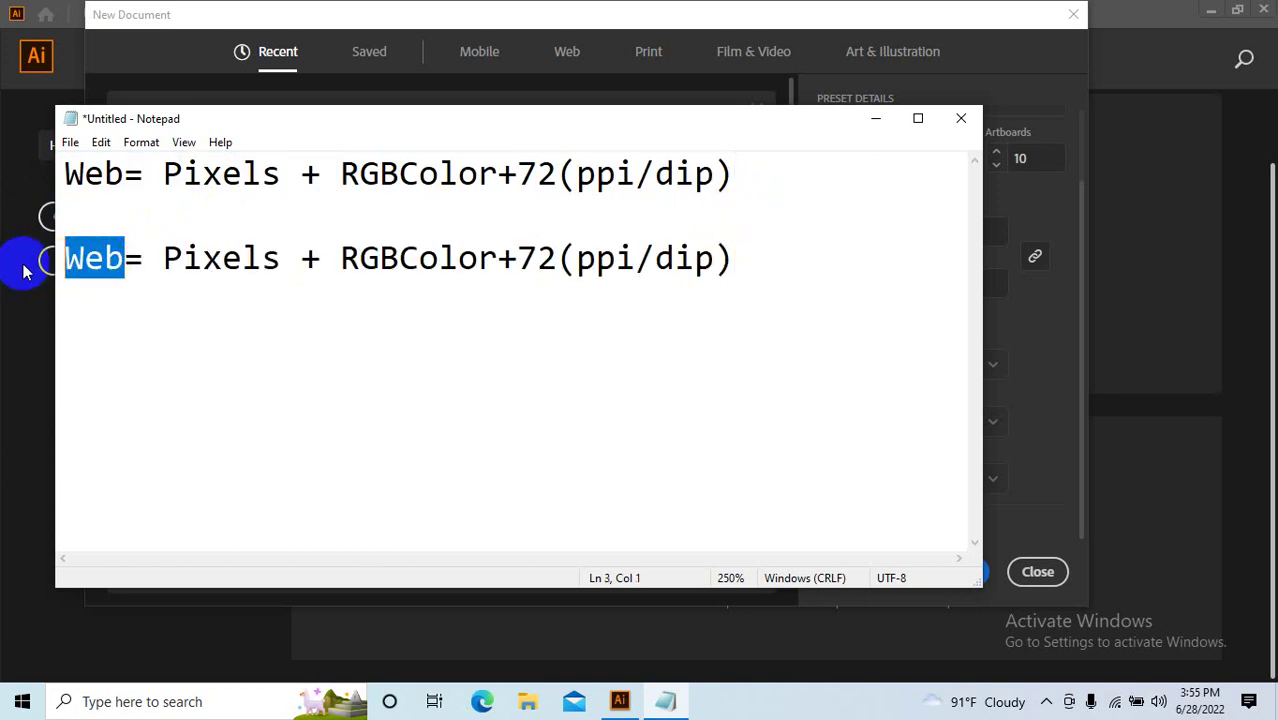
type("Pri")
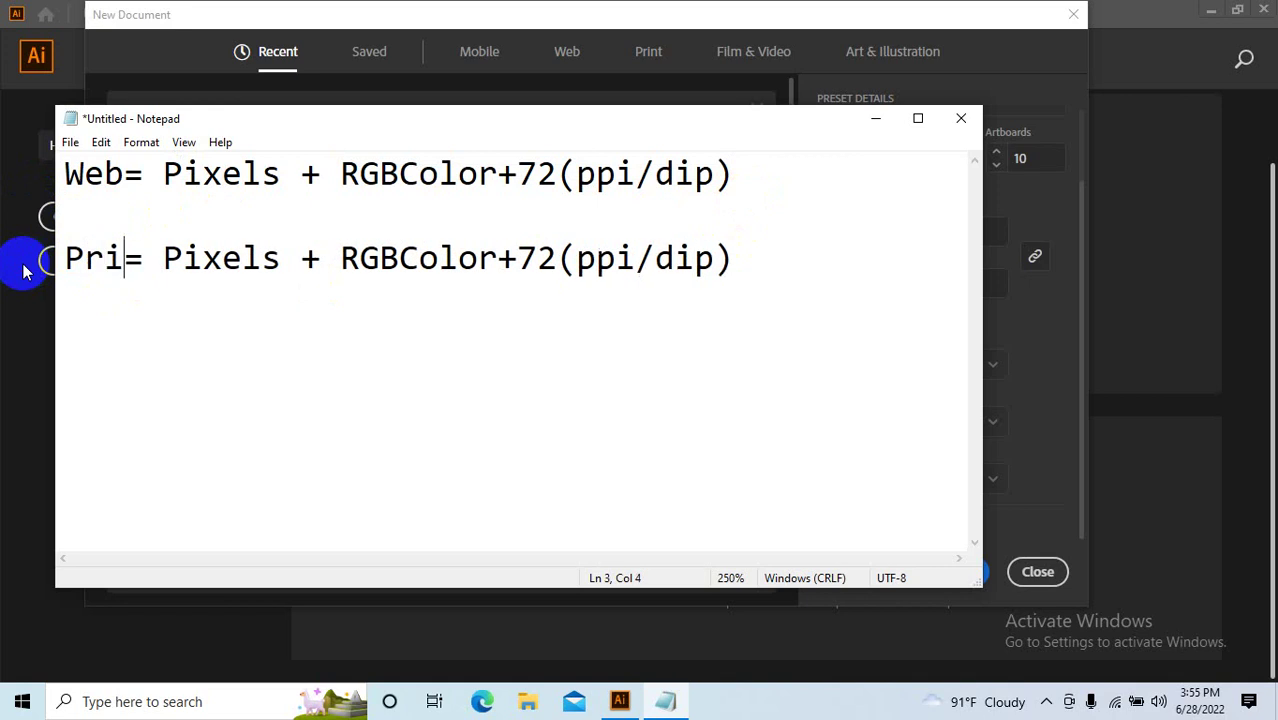
type("nt")
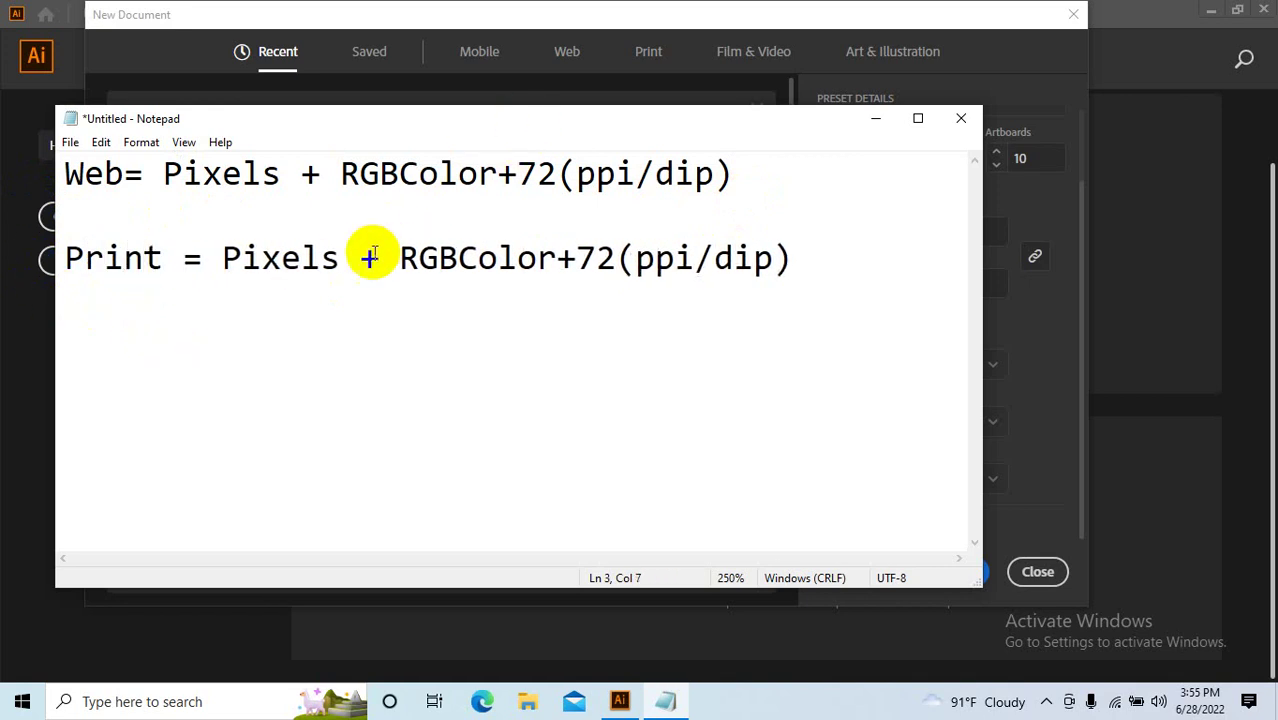
Replace 'Pixels' with 'Inc' on the Print line and minimise Notepad.
double_click(228, 260)
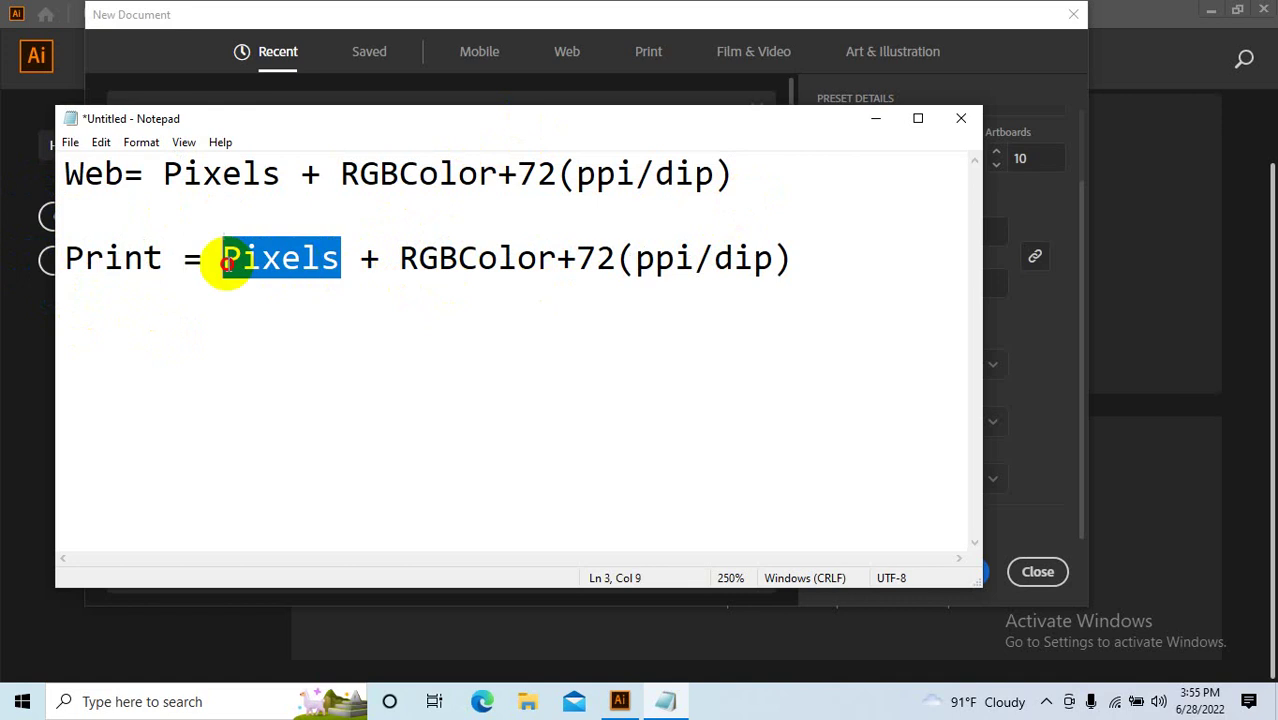
type("Inc")
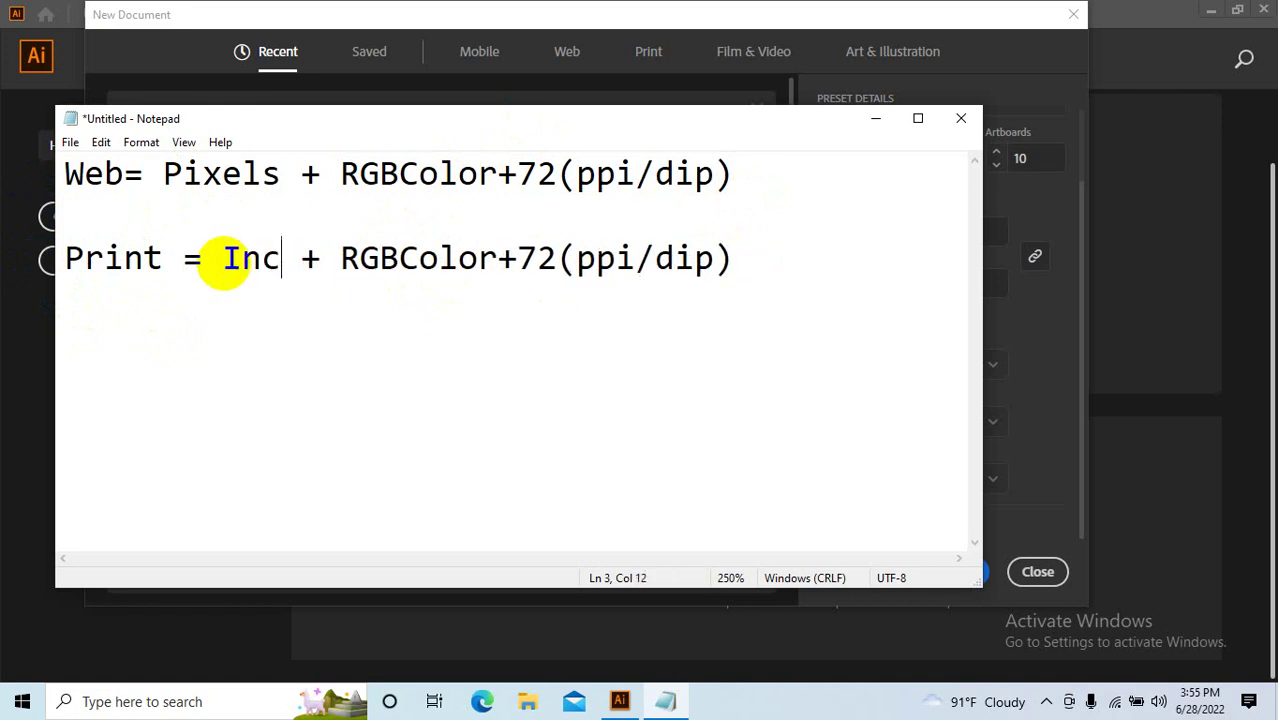
left_click(1029, 206)
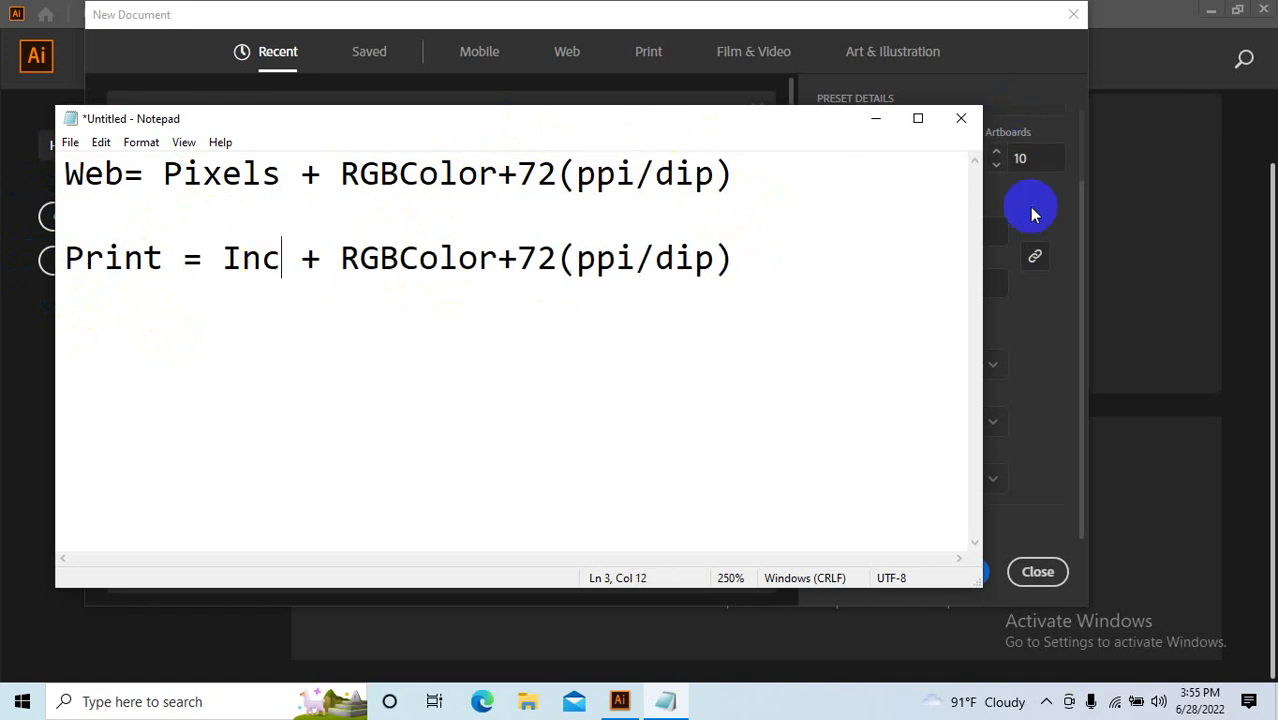
left_click(876, 119)
Switch units to Inches and set the size to 3.75 × 2.25 in.
scroll(962, 160, "up", 2)
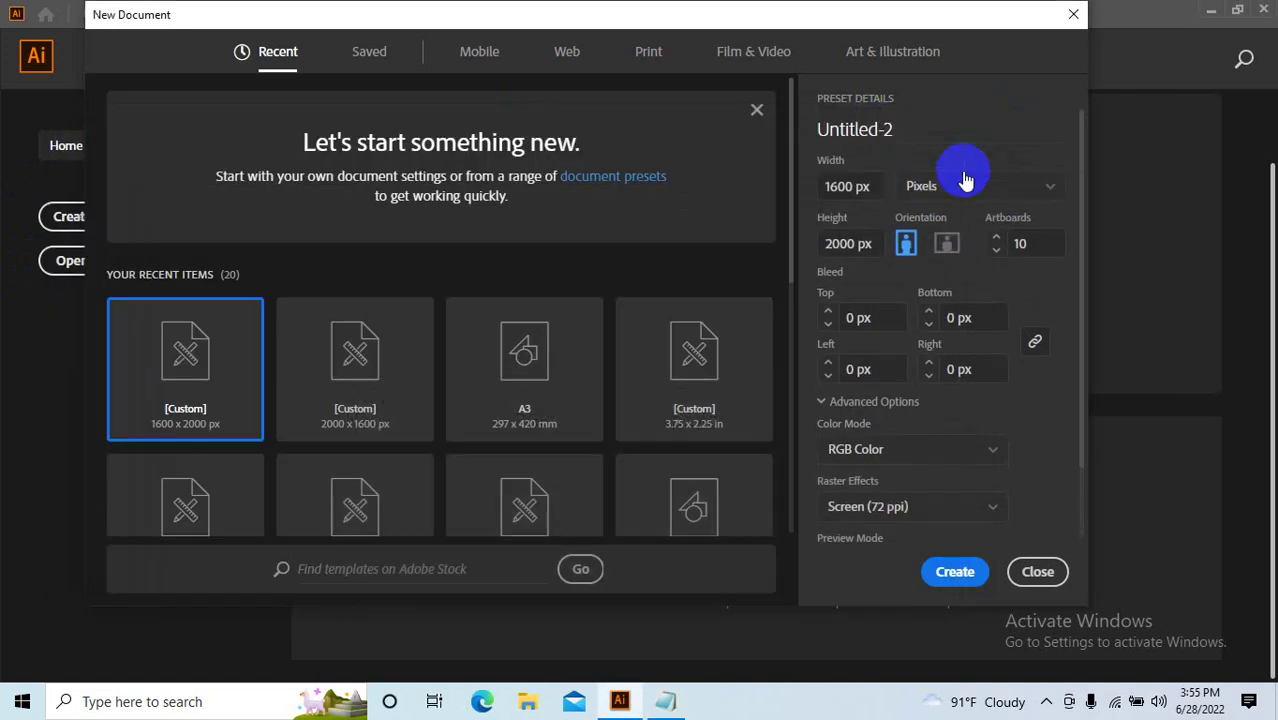
left_click(862, 186)
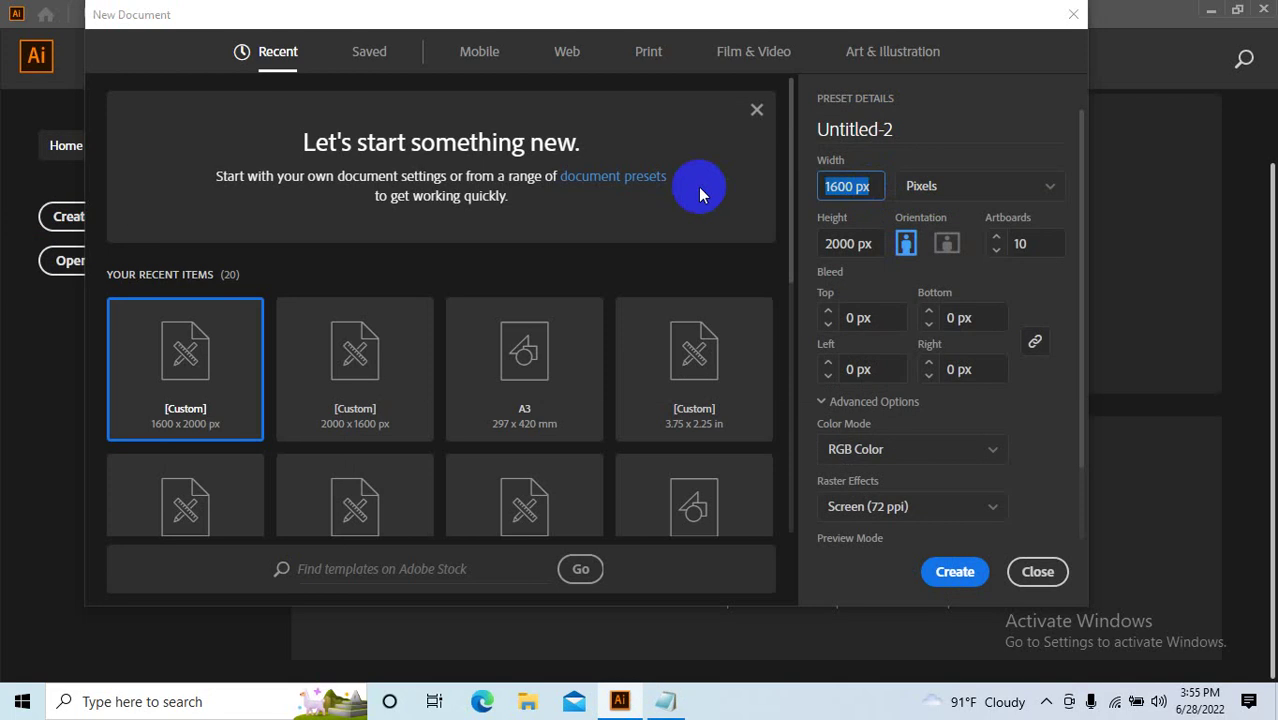
type("3")
type(".75")
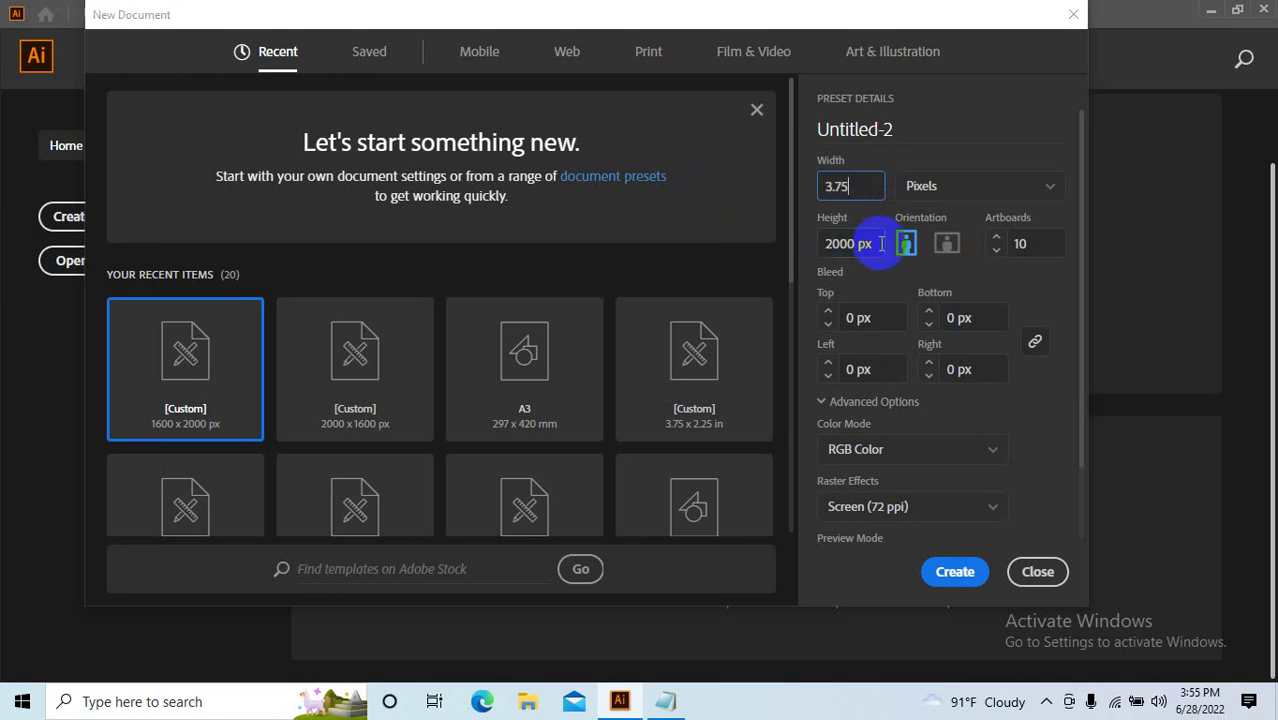
left_click(960, 190)
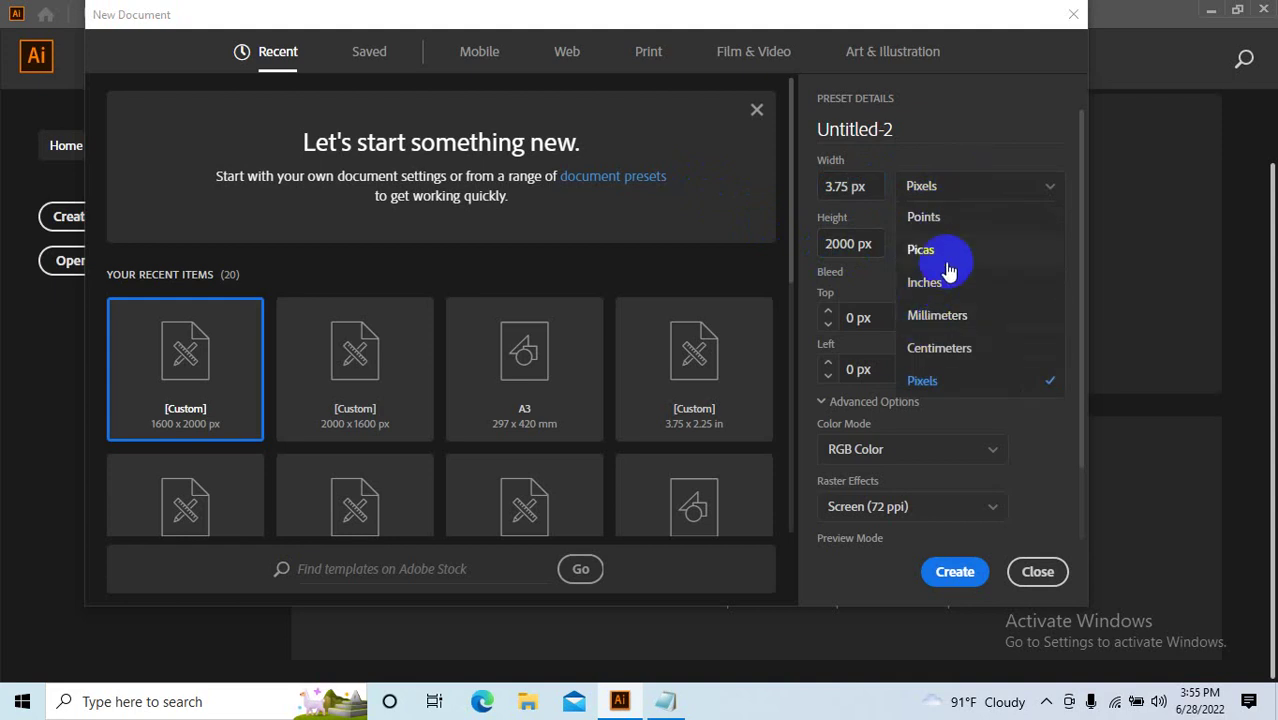
left_click(921, 285)
double_click(845, 186)
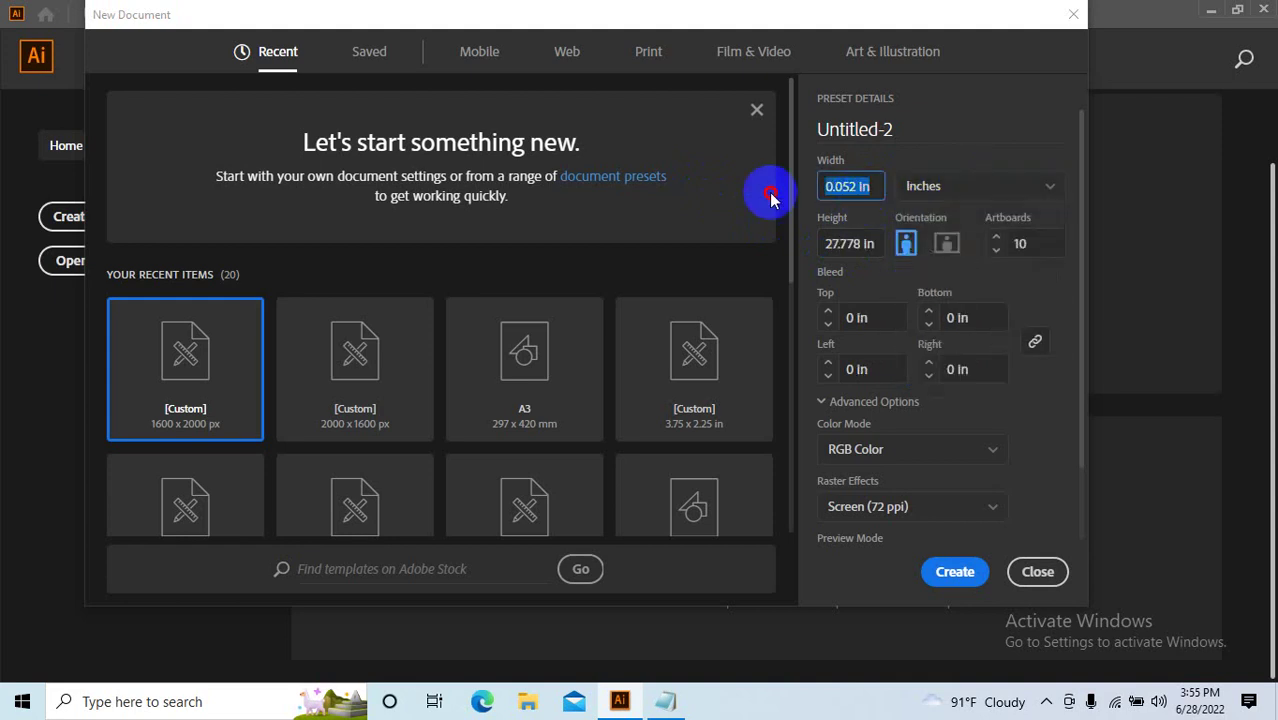
type("3.7")
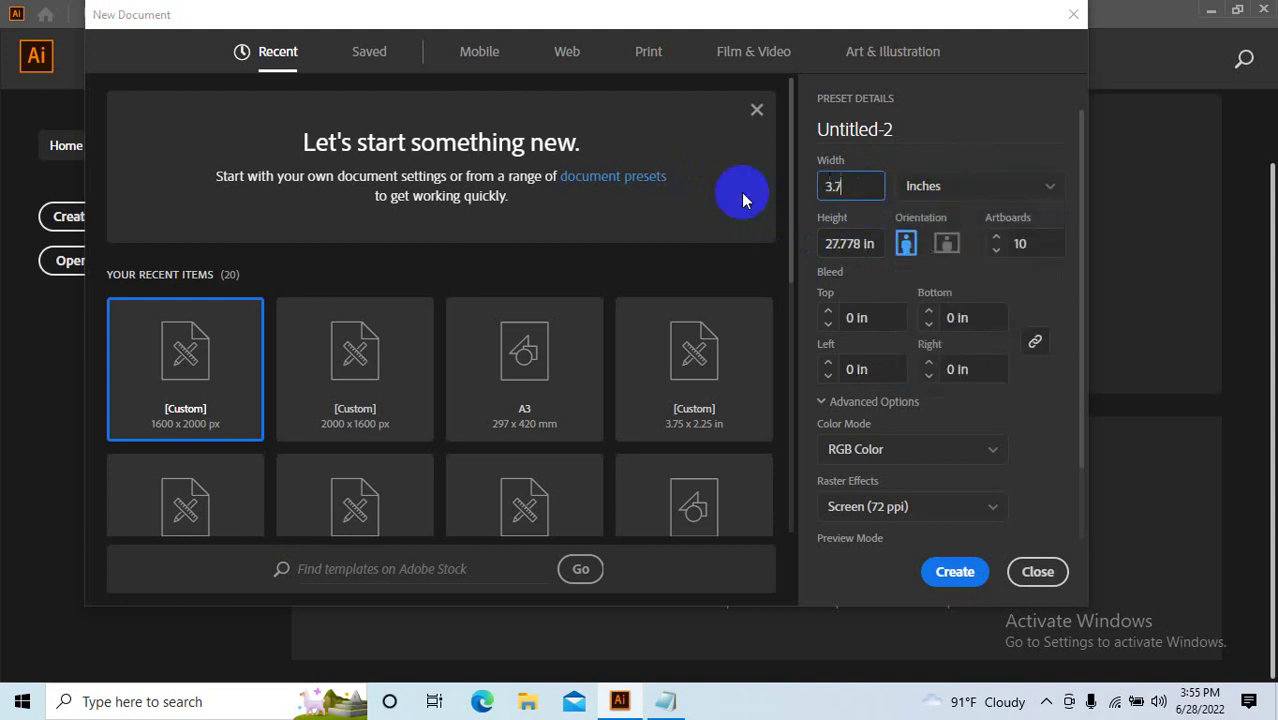
type("5")
double_click(862, 243)
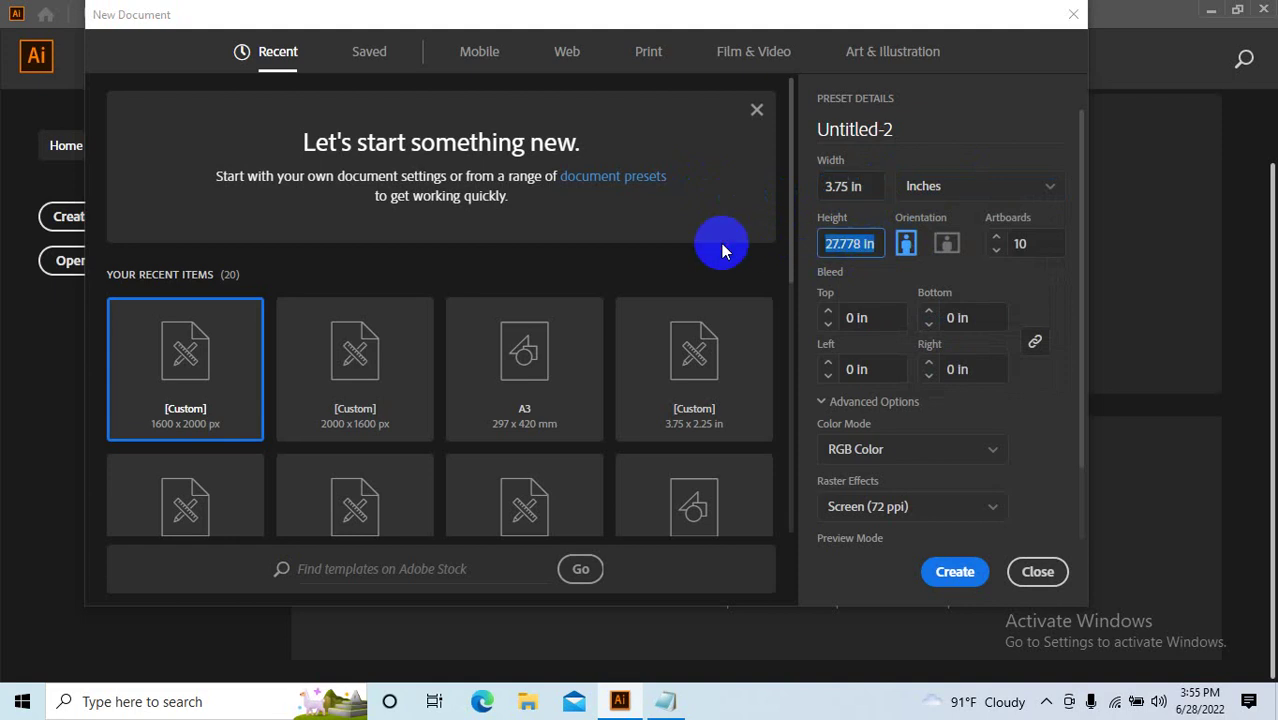
type("2.25")
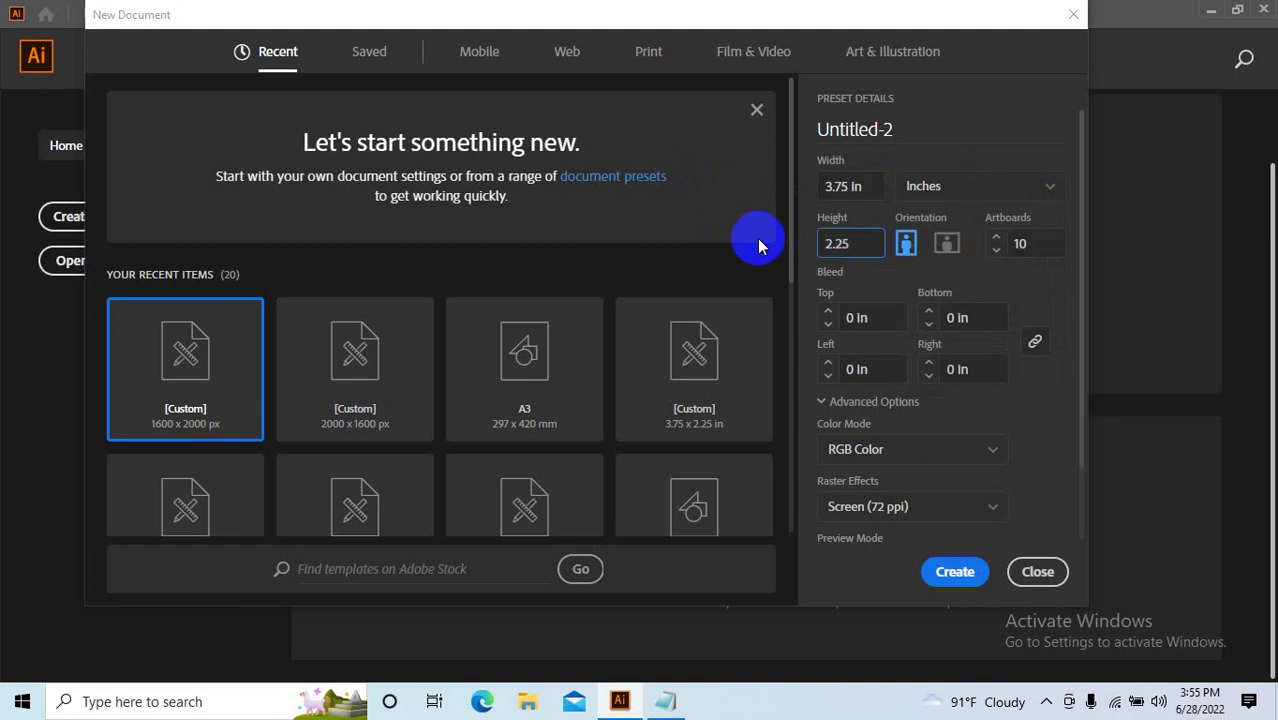
left_click(882, 450)
Choose CMYK Color and High (300 ppi) raster effects, then bring Notepad back.
left_click(876, 428)
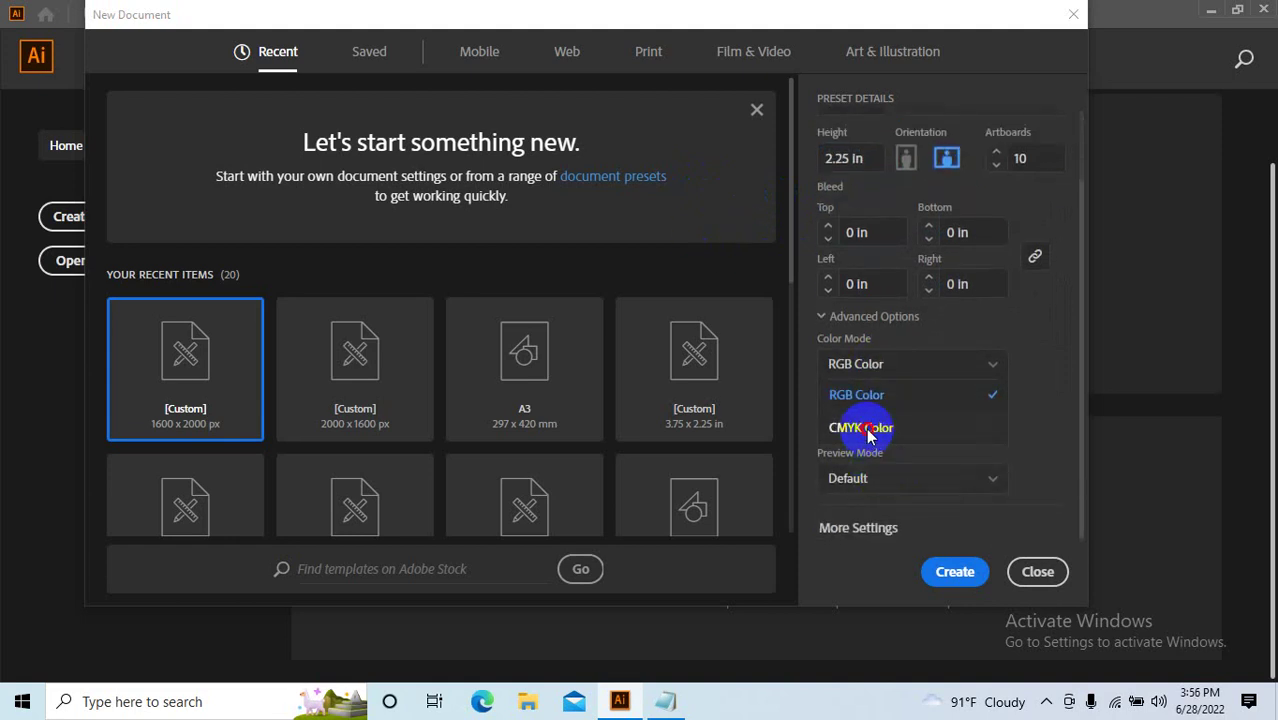
left_click(888, 430)
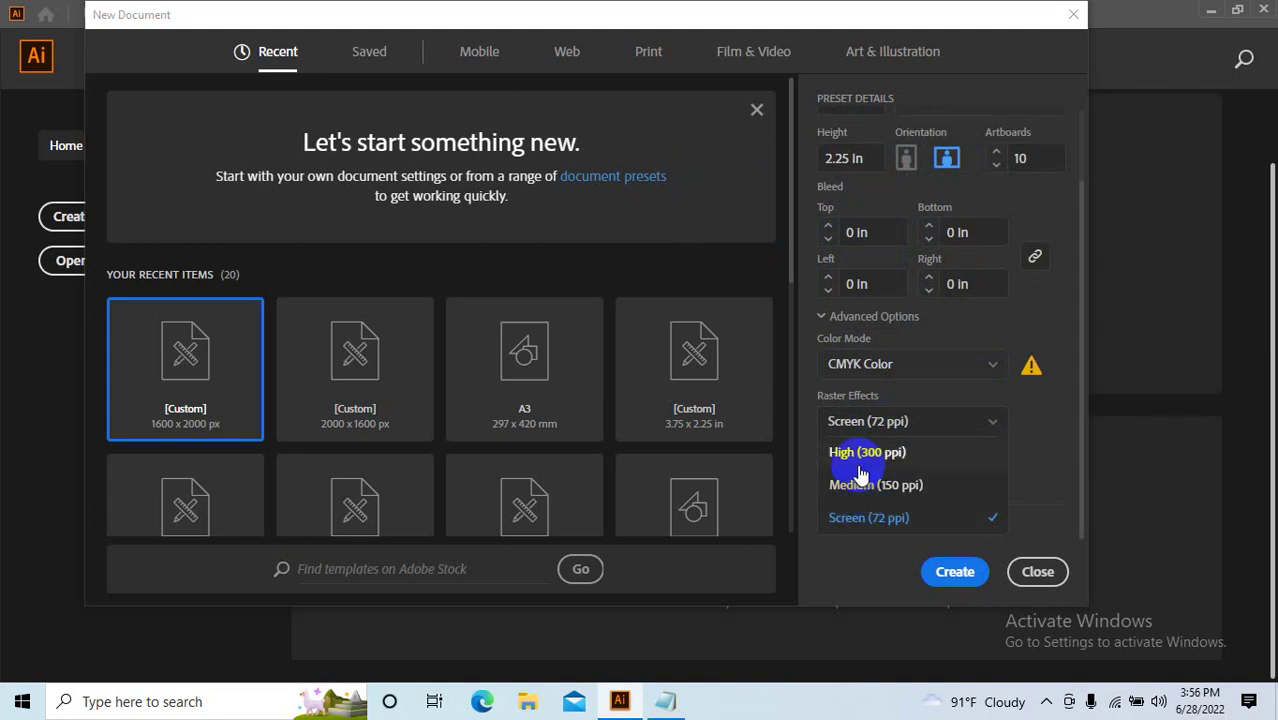
left_click(851, 452)
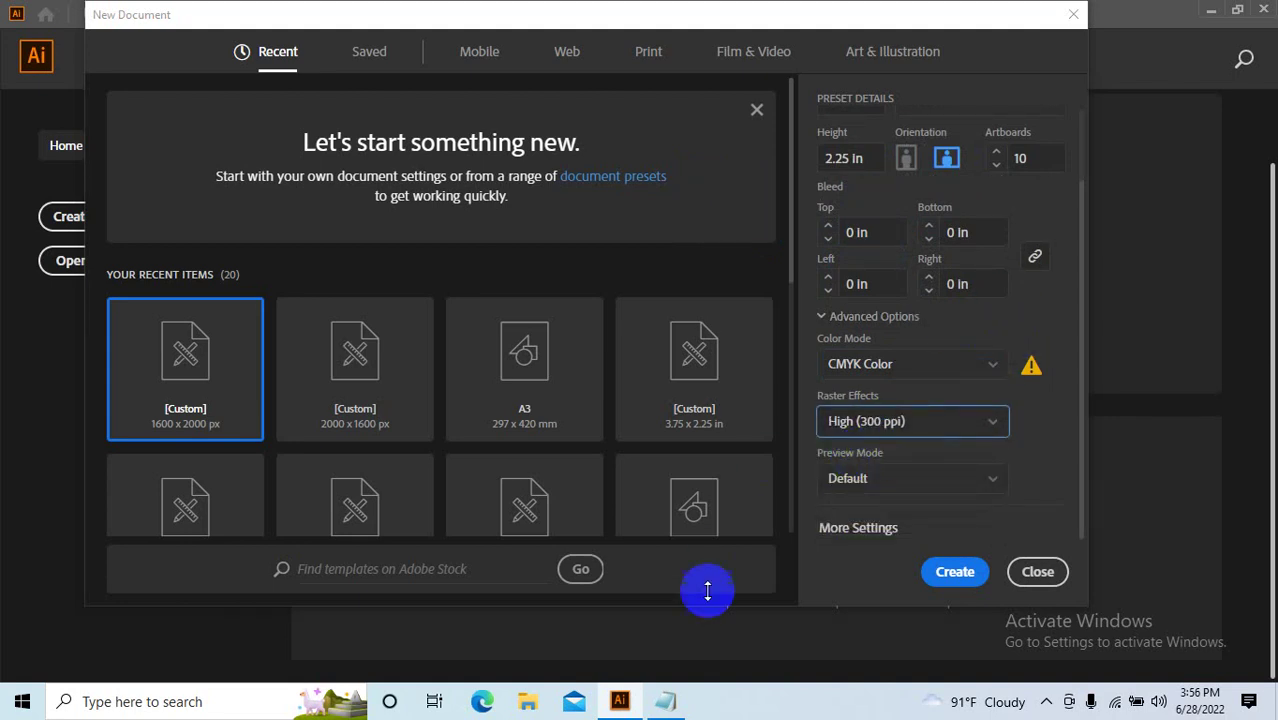
left_click(668, 699)
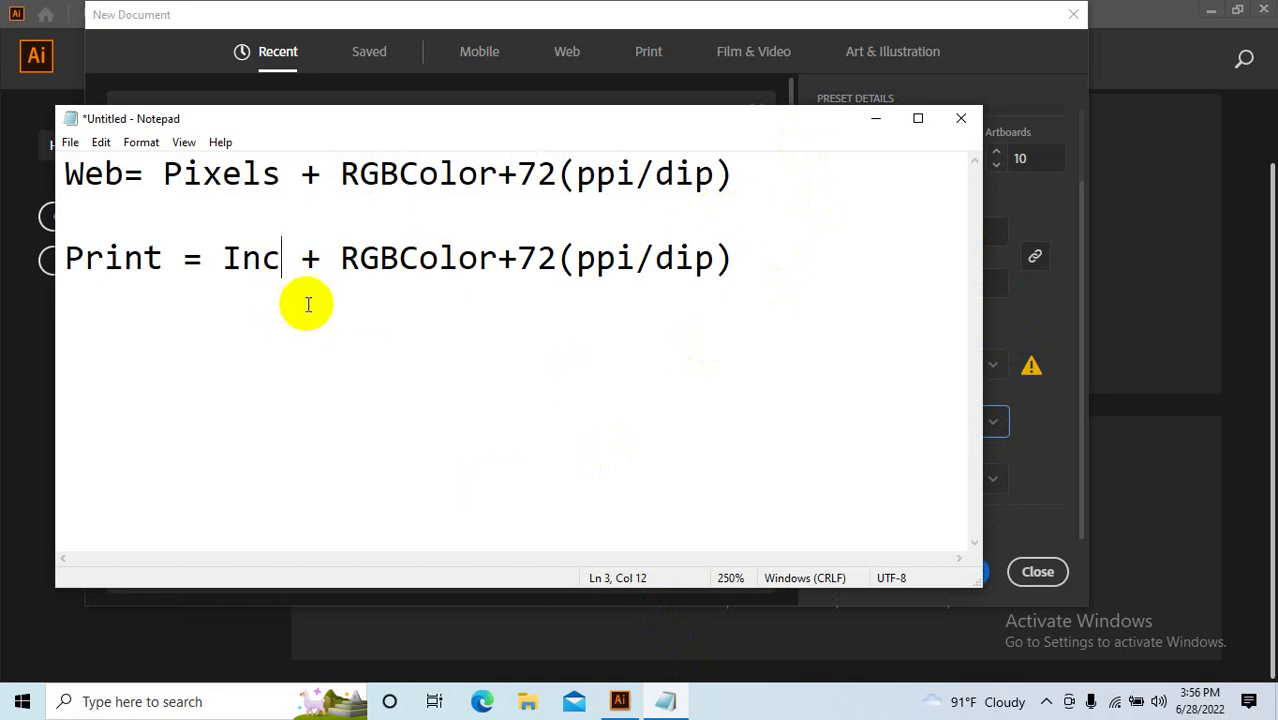
Edit the Print line to read 'Inc+Cmyk Color+3000(ppi/dip)'.
mouse_move(380, 258)
left_mouse_down()
mouse_move(403, 258)
mouse_move(322, 258)
left_mouse_up()
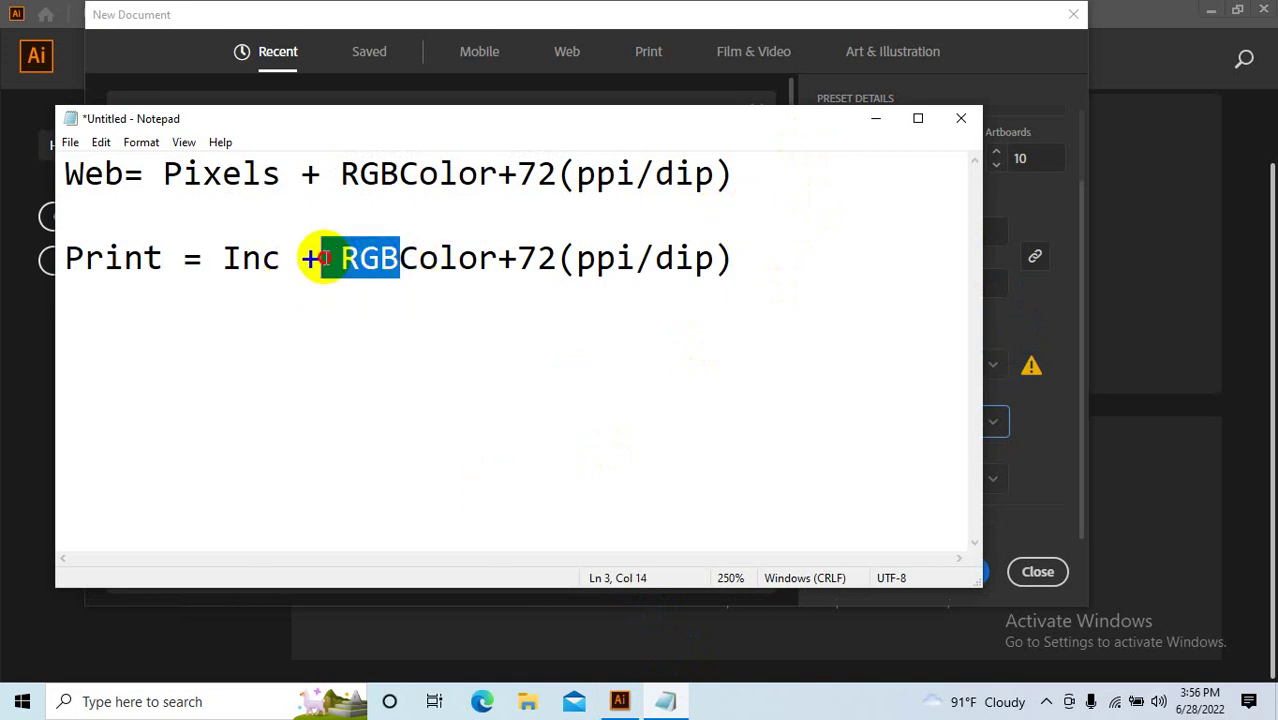
type("Cmy")
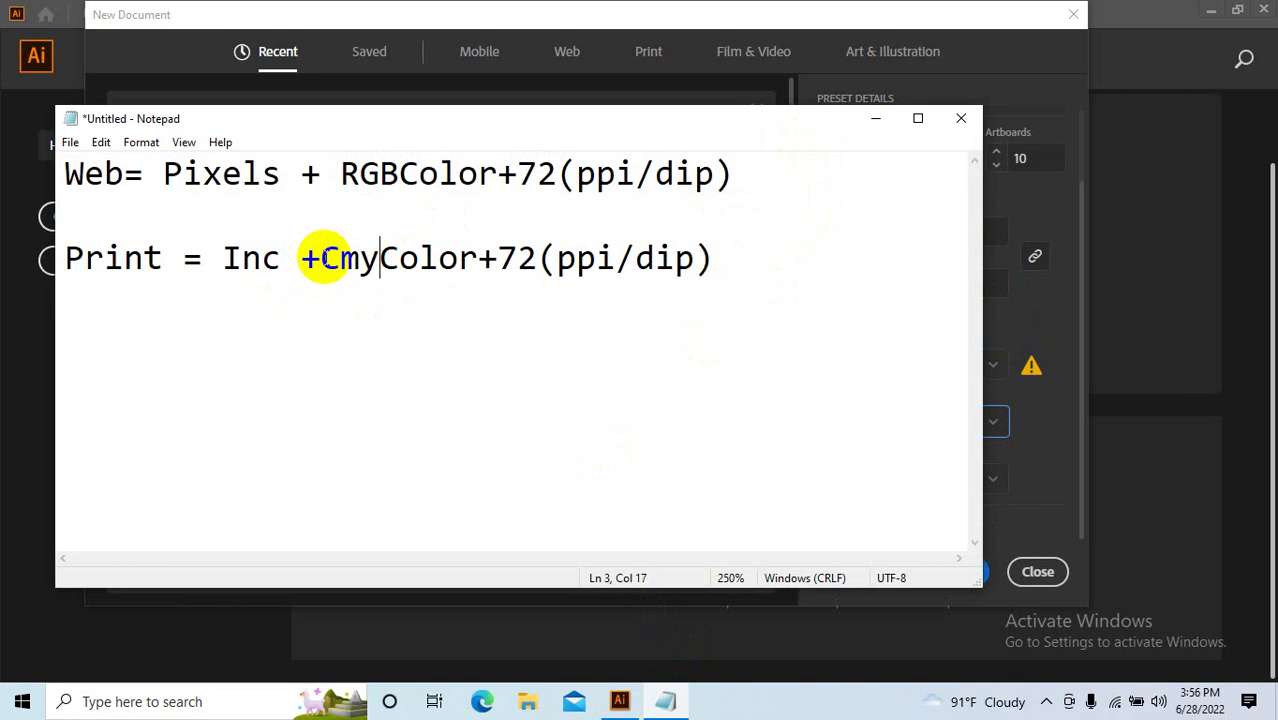
type("k")
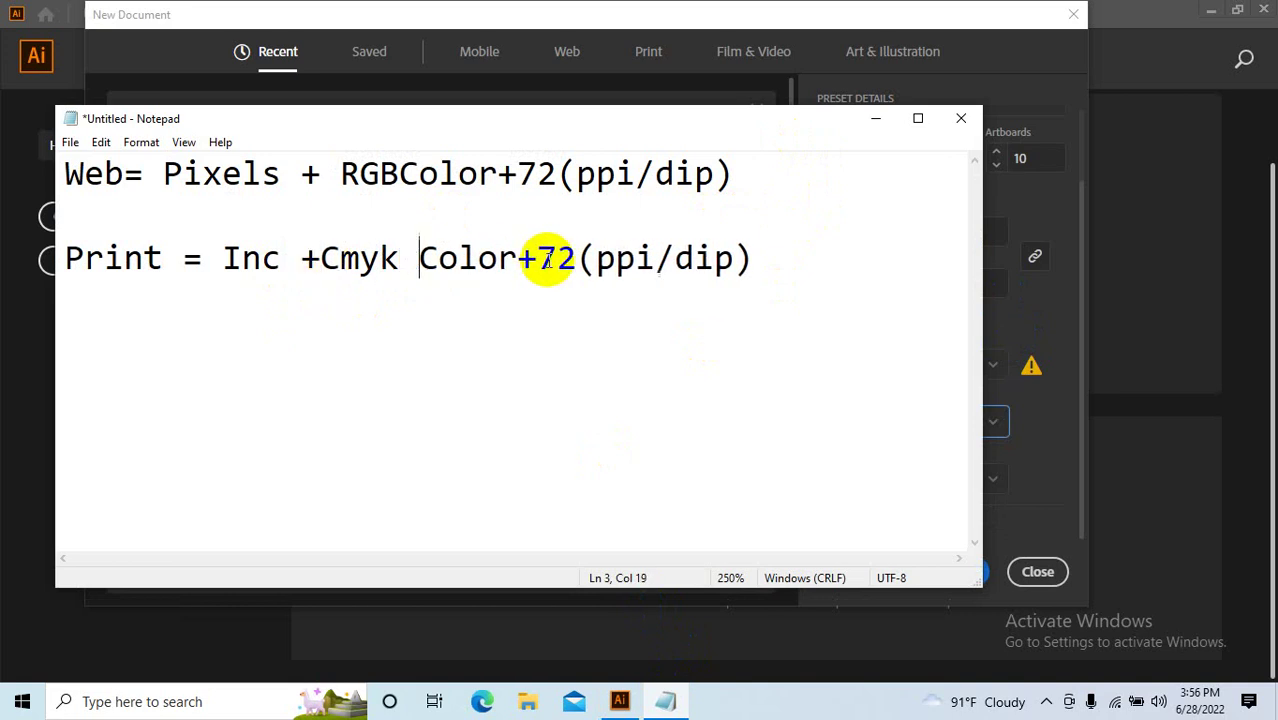
left_click_drag(576, 258, 538, 258)
type("30")
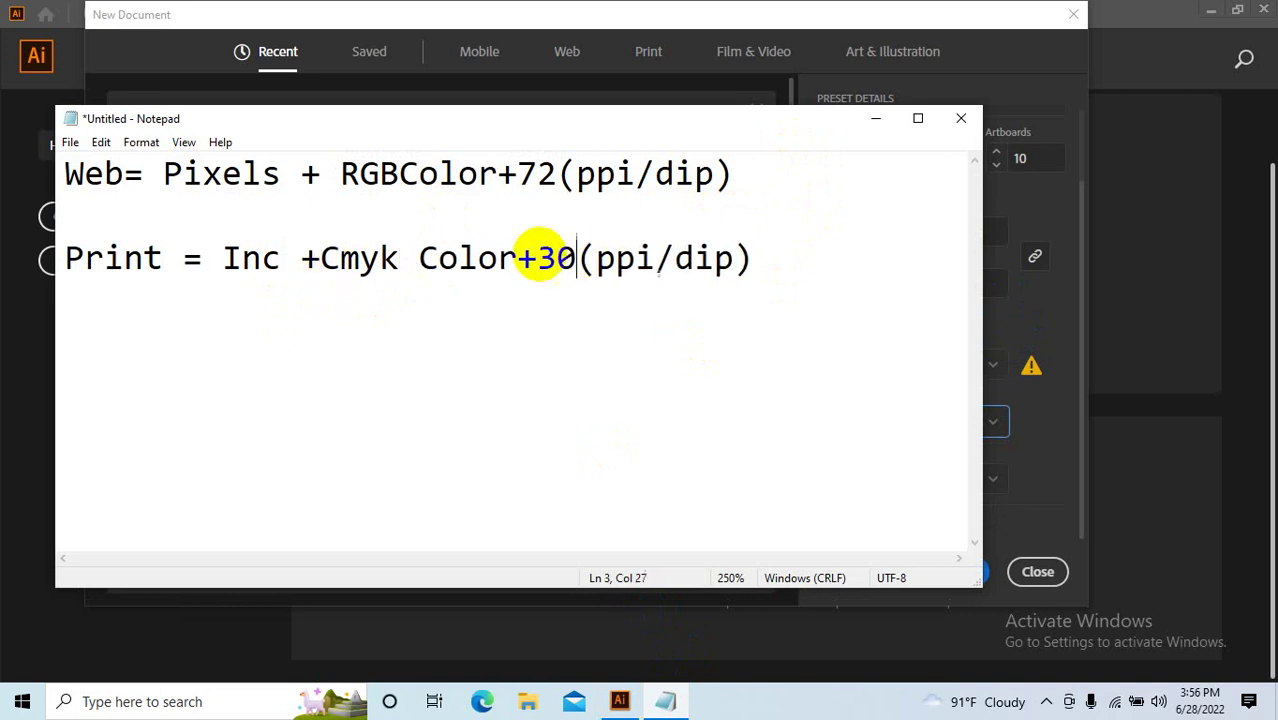
type("00")
left_click(731, 356)
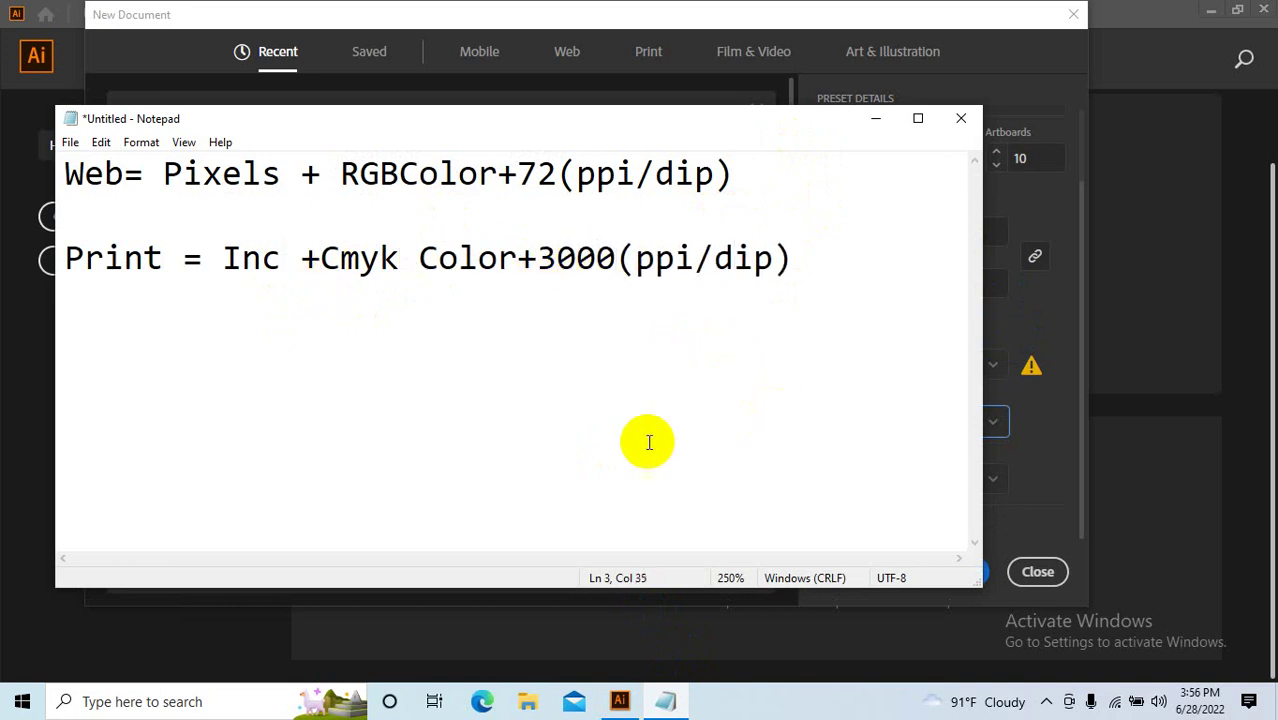
left_click(301, 262)
key("BackSpace")
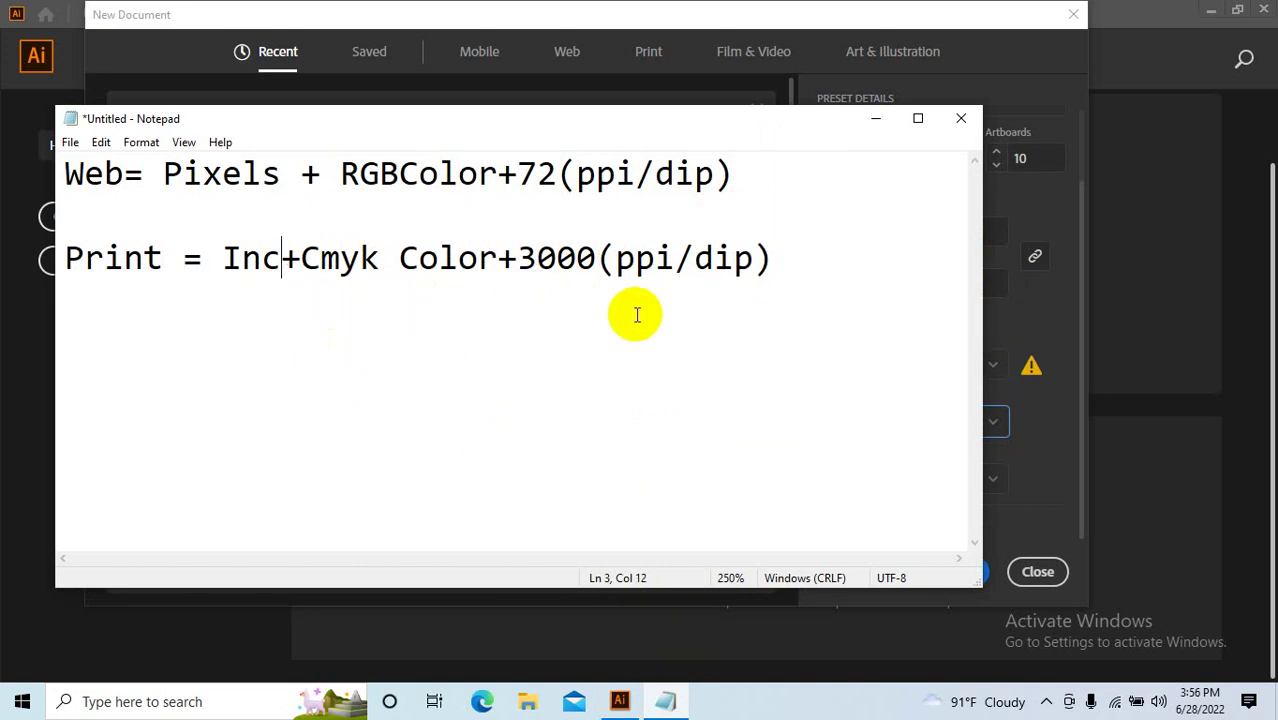
Move the notes window aside and minimise Notepad to return to New Document.
double_click(647, 262)
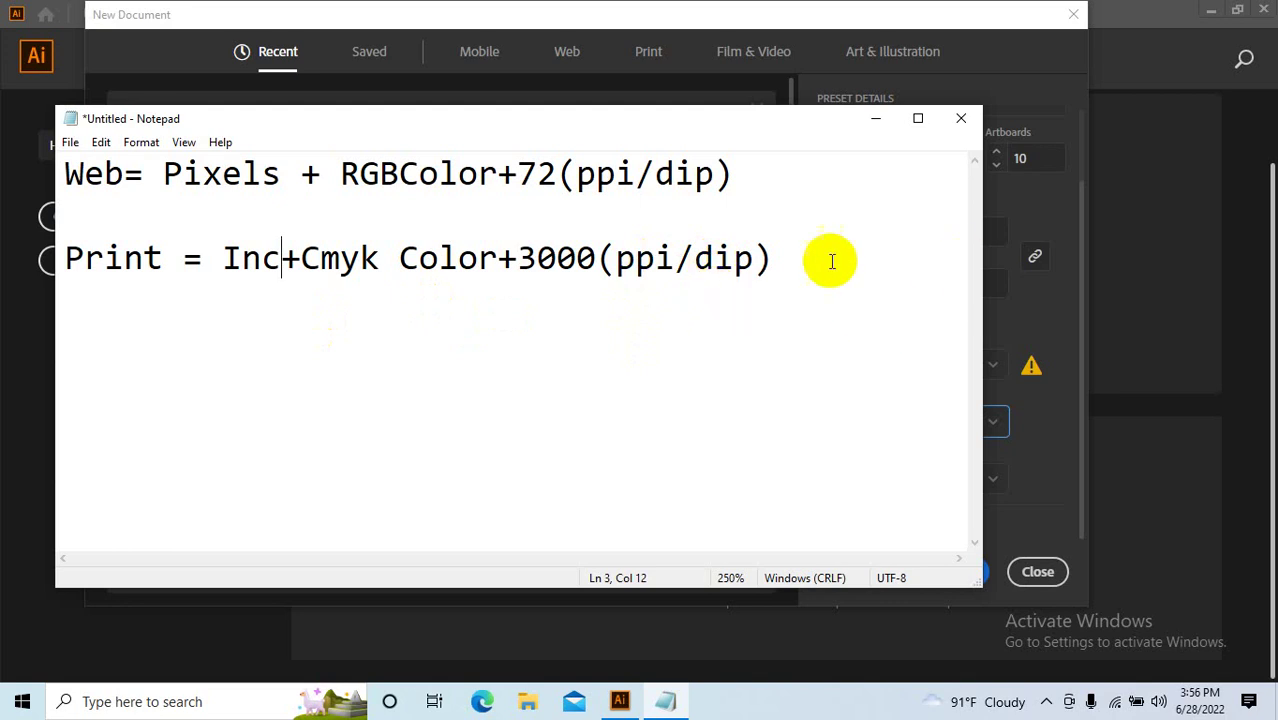
left_click_drag(767, 143, 781, 186)
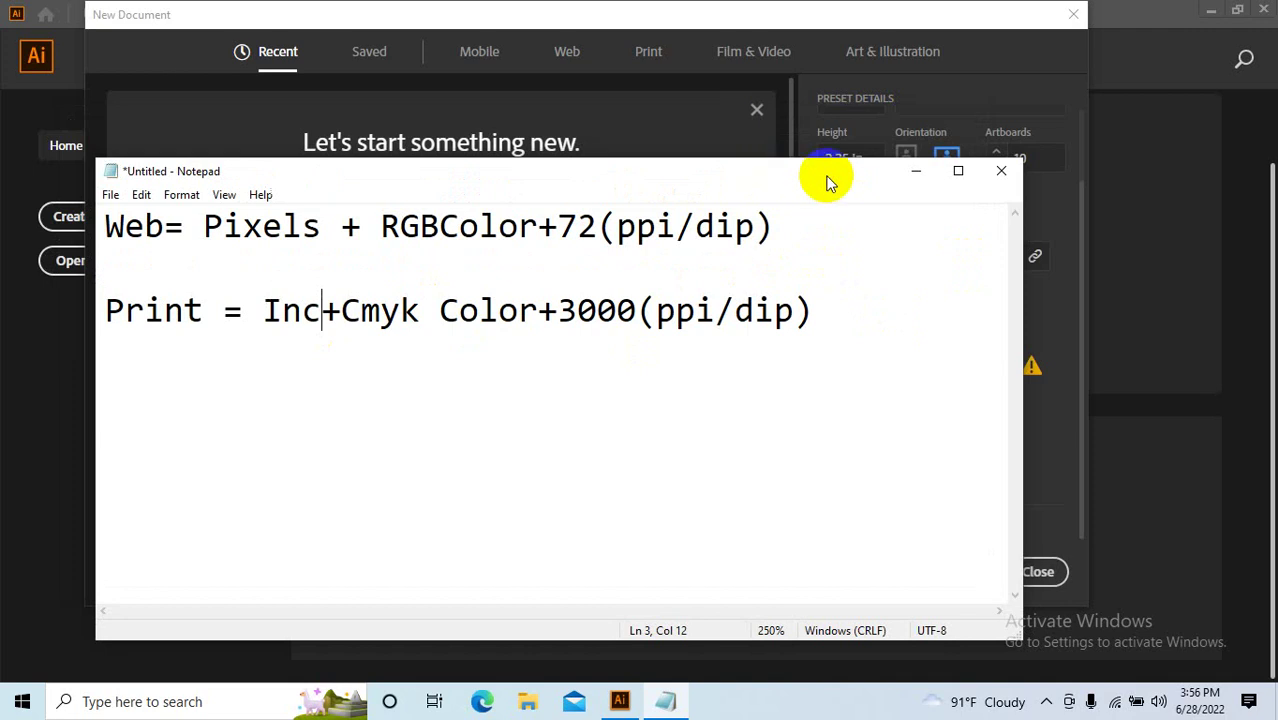
left_click(916, 172)
scroll(904, 293, "up", 1)
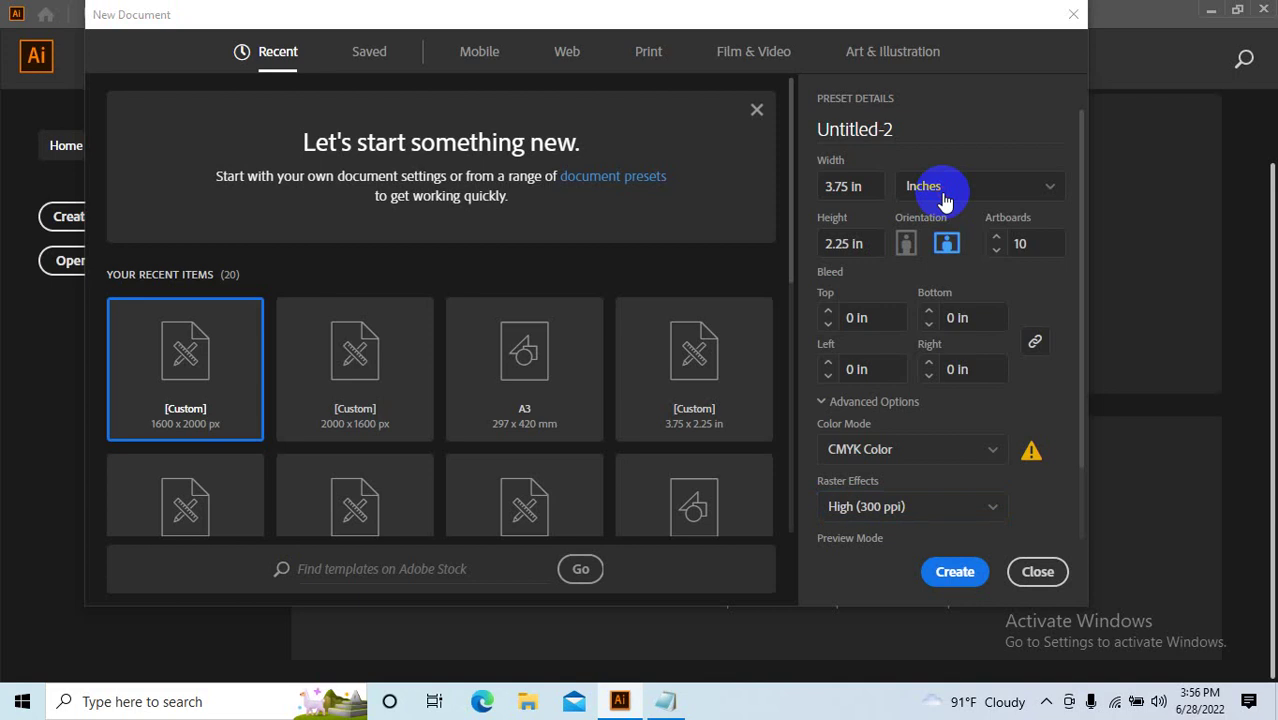
Switch units back to Pixels and set the size to 2000 × 1600 px.
left_click(941, 198)
left_click(899, 379)
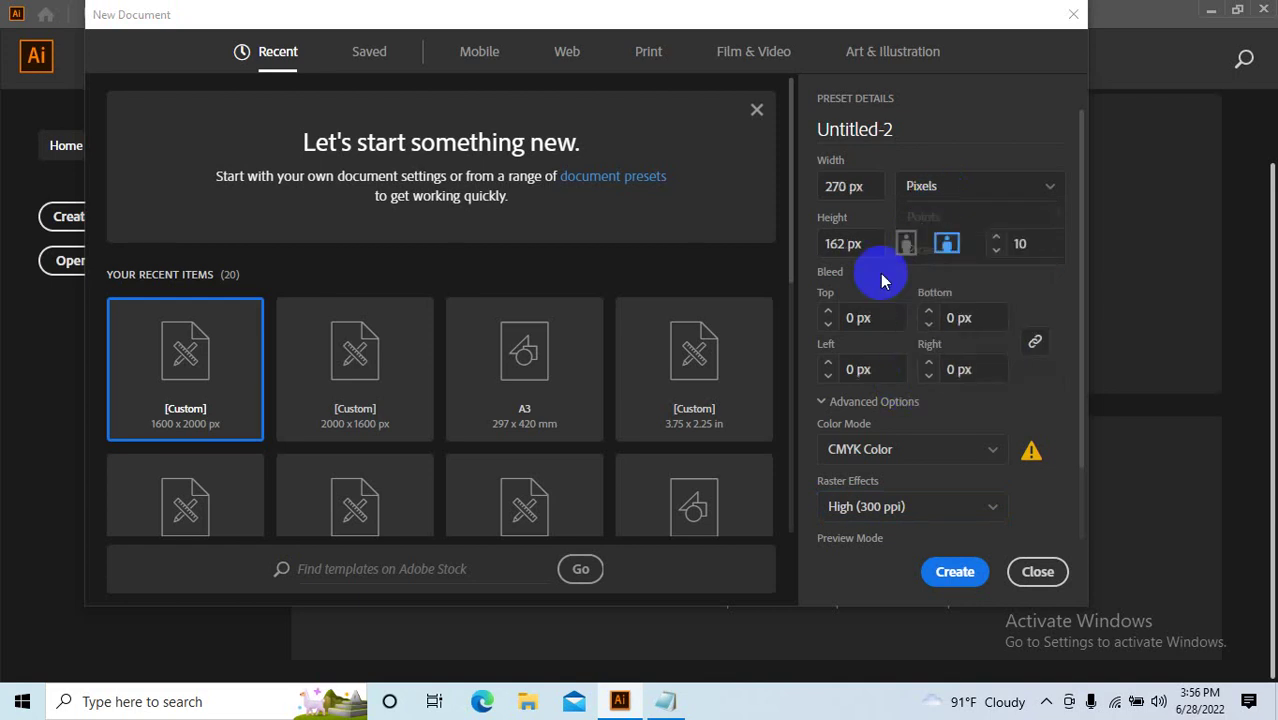
left_click(835, 186)
type("2000")
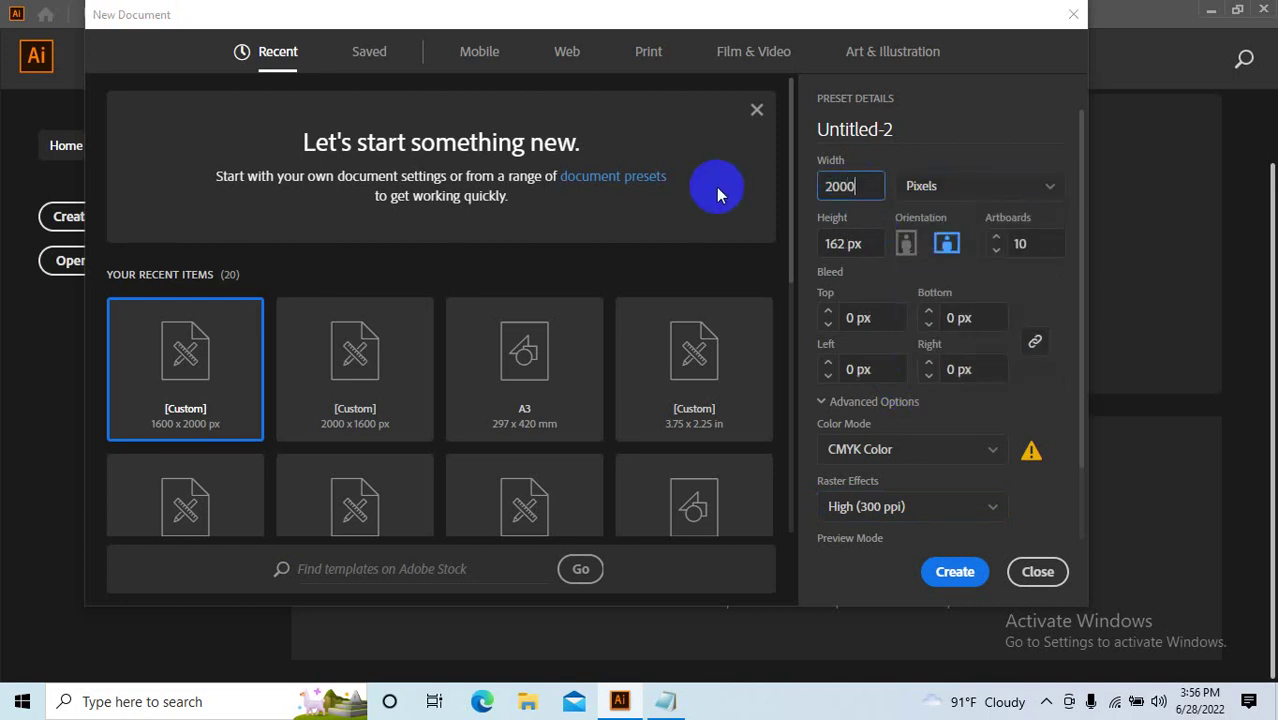
left_click(845, 246)
type("1")
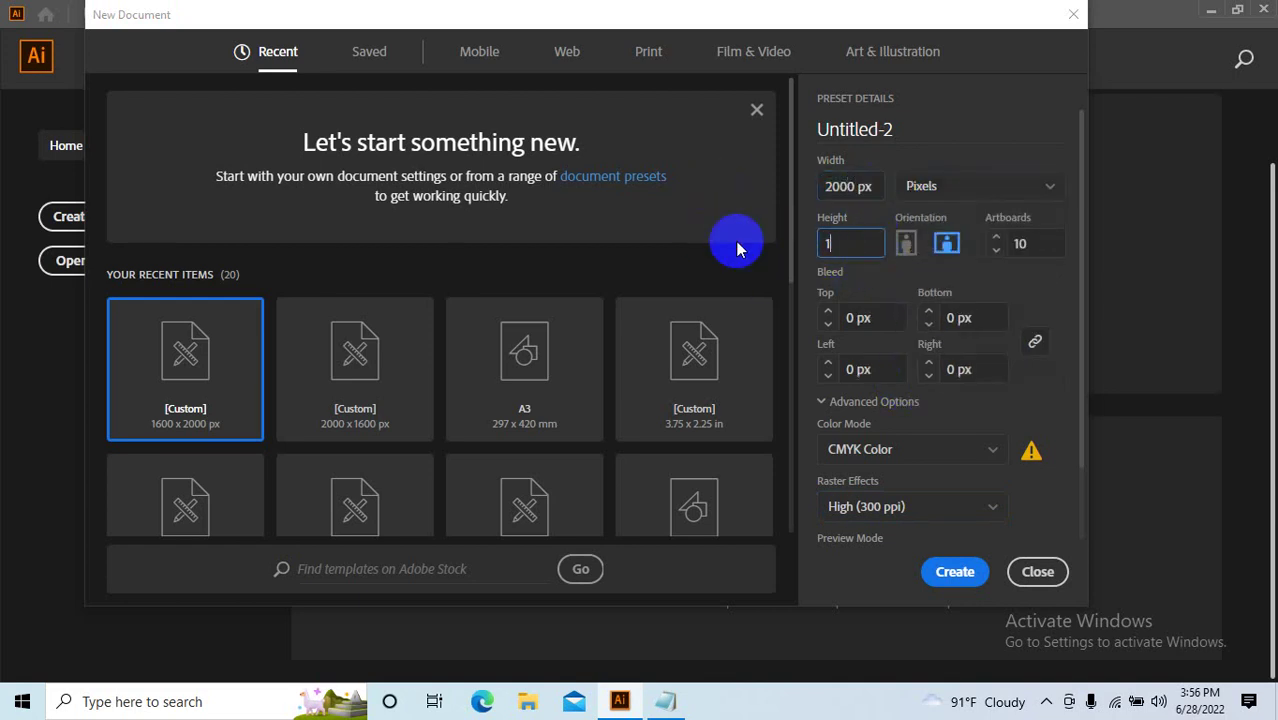
type("600")
Set RGB colour mode and Screen (72 ppi) raster effects, then create the document.
scroll(860, 340, "down", 2)
left_click(873, 367)
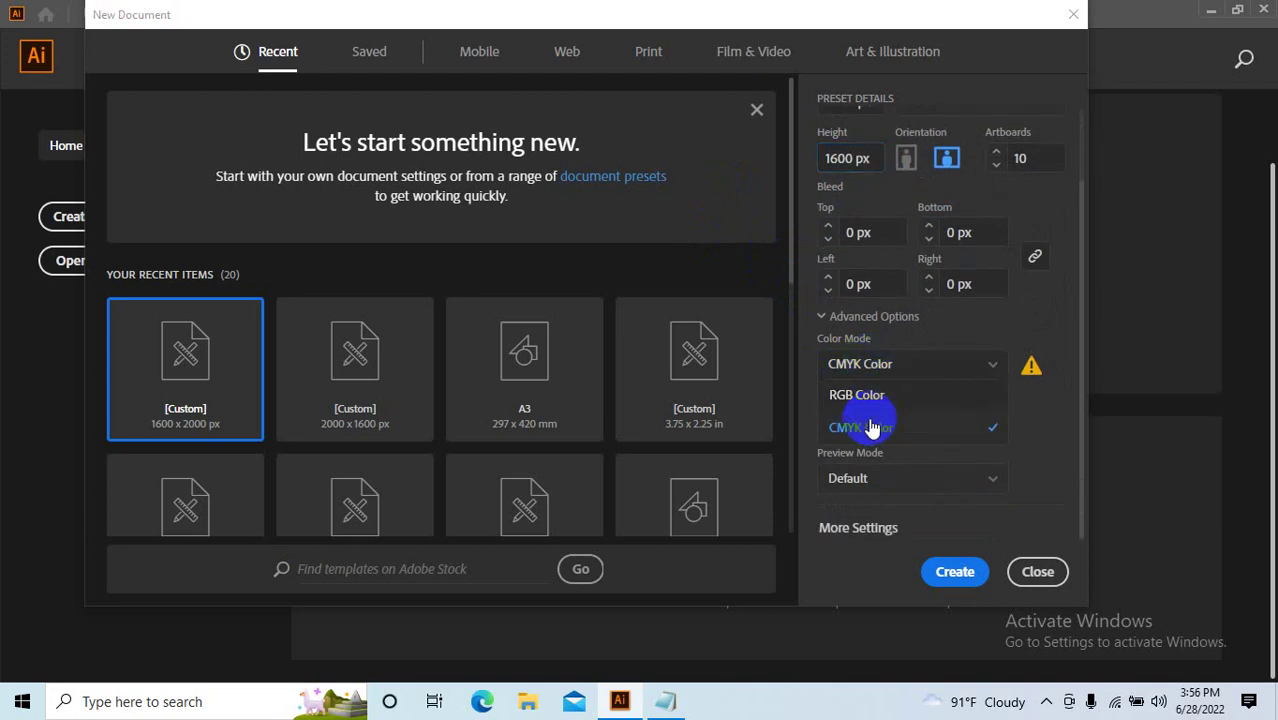
left_click(860, 391)
left_click(868, 424)
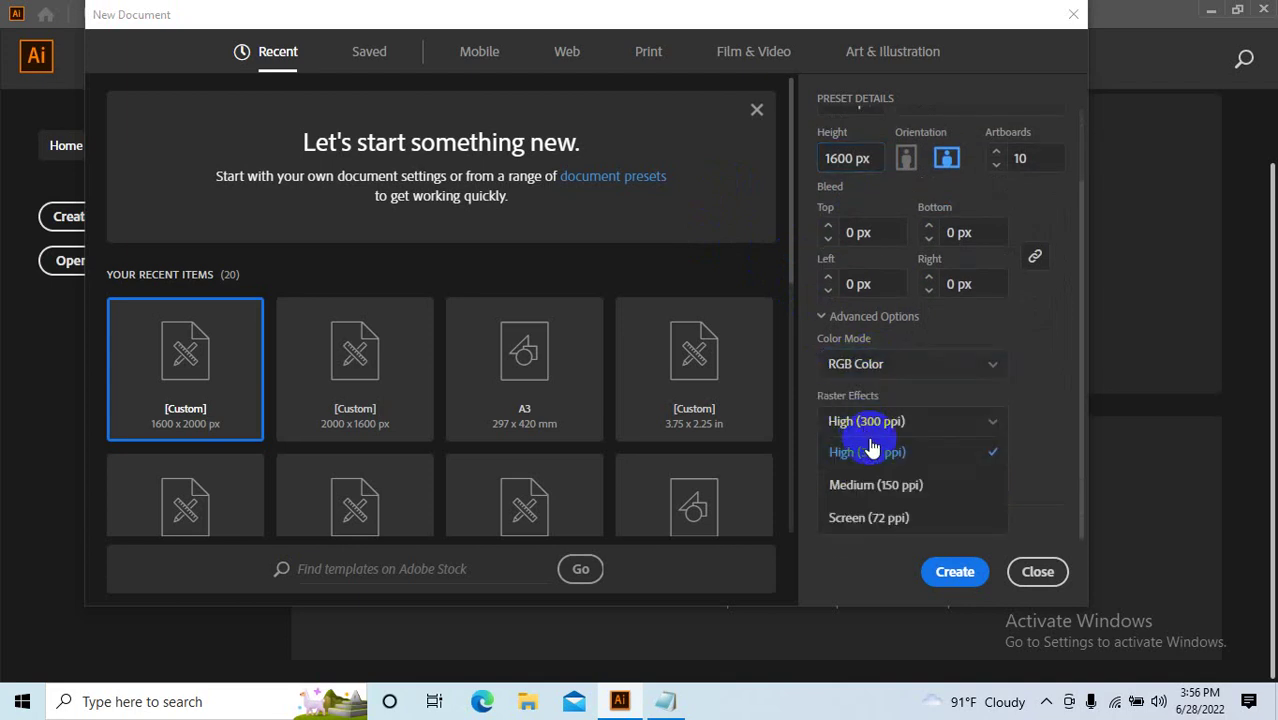
left_click(848, 517)
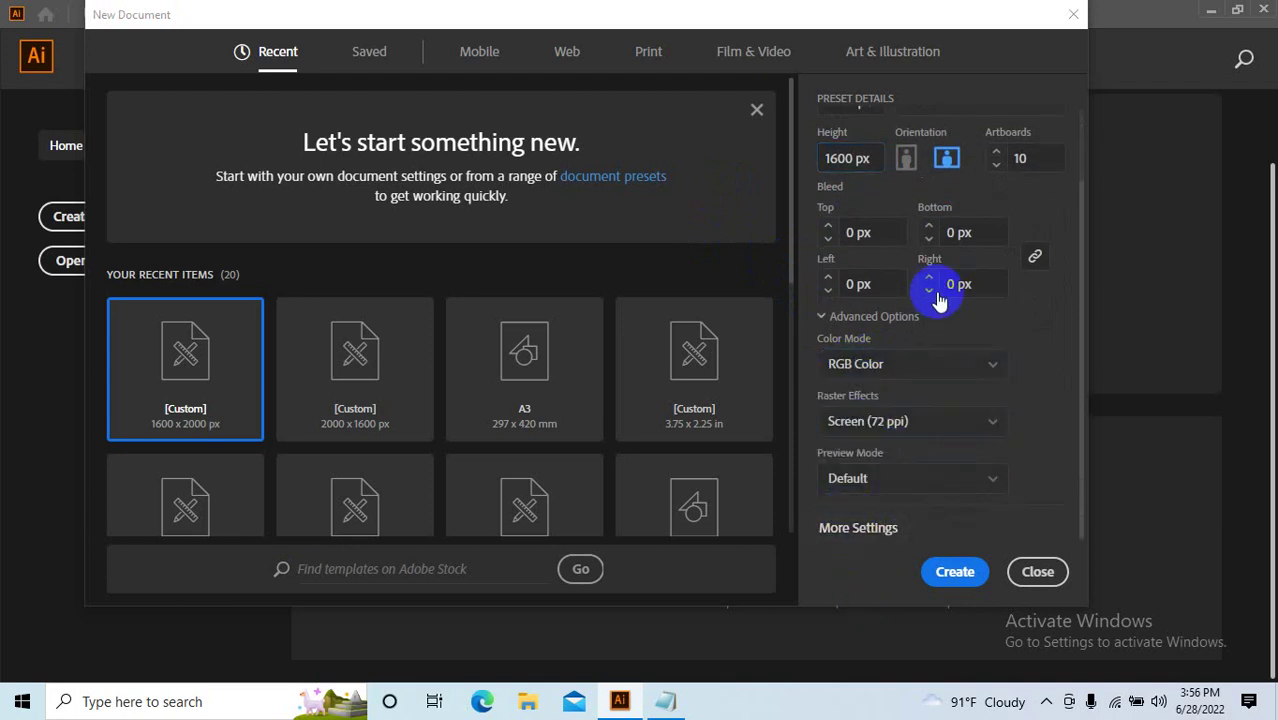
mouse_move(1080, 348)
left_mouse_down()
mouse_move(1101, 203)
mouse_move(1063, 371)
mouse_move(1063, 521)
mouse_move(1063, 180)
mouse_move(1070, 372)
left_mouse_up()
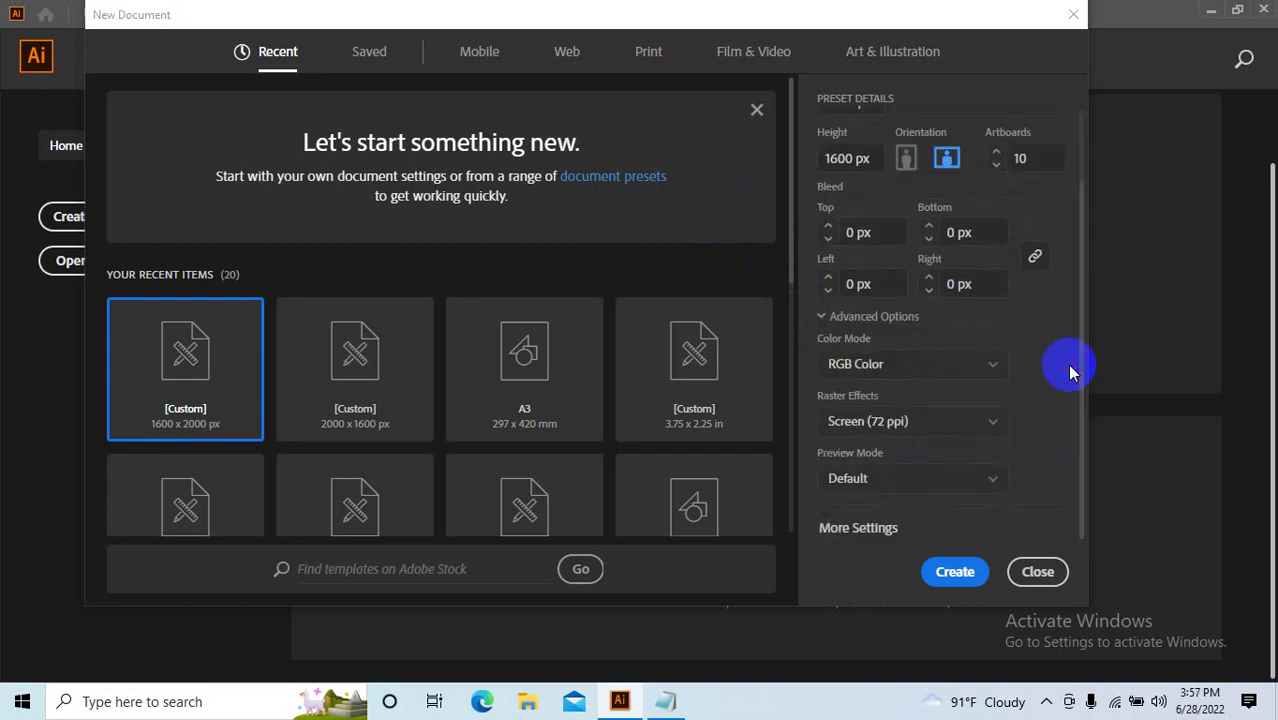
left_click(826, 318)
left_click(950, 578)
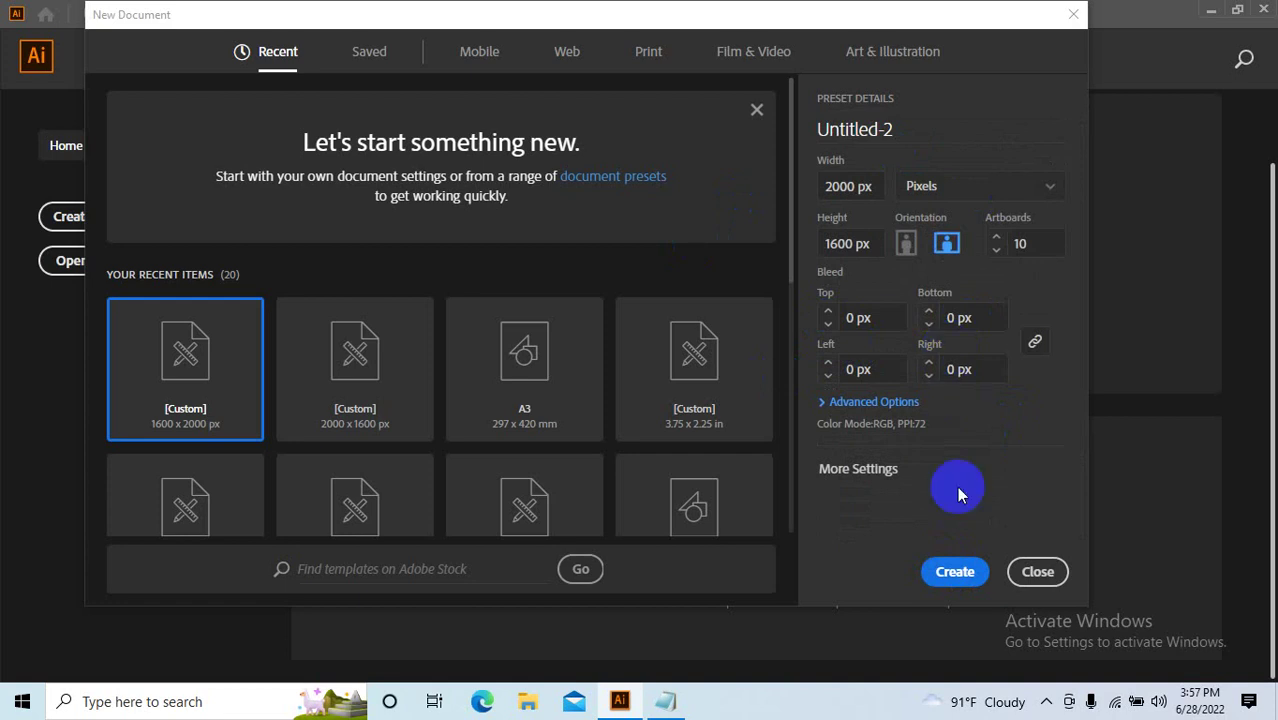
left_click(955, 571)
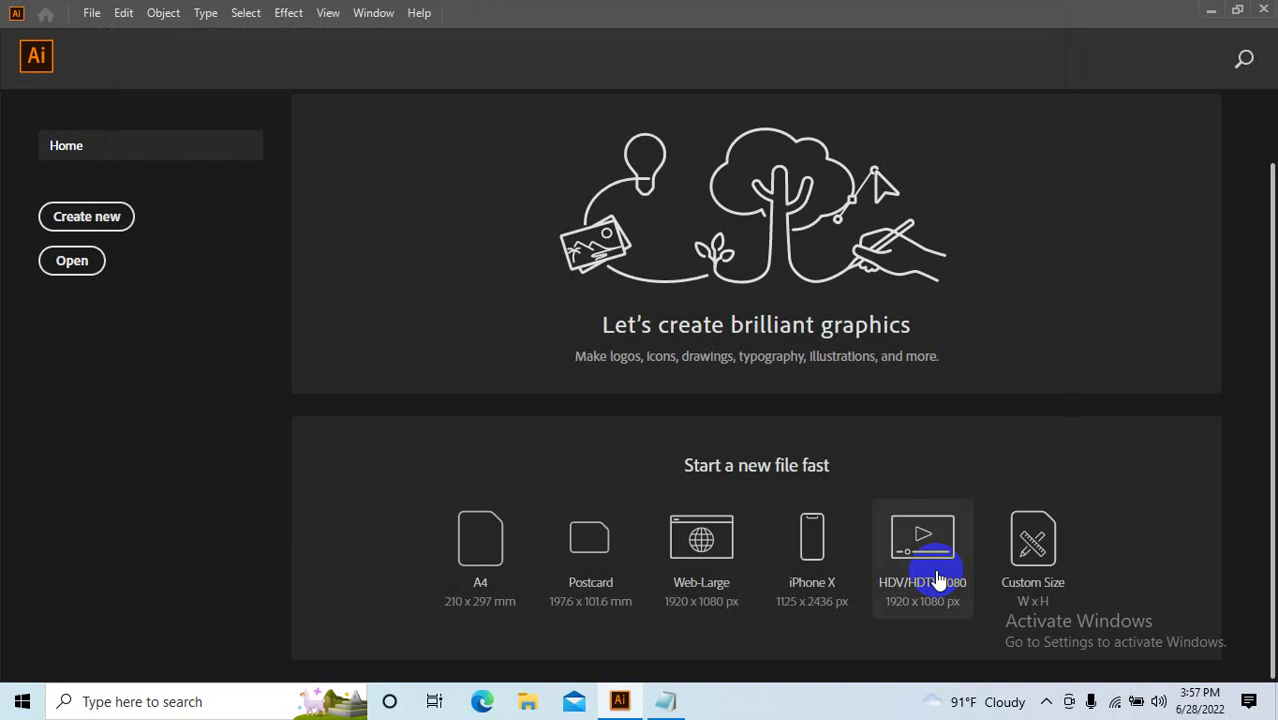
Let the ten-artboard Untitled-2 open, then choose File > New.
left_click(938, 580)
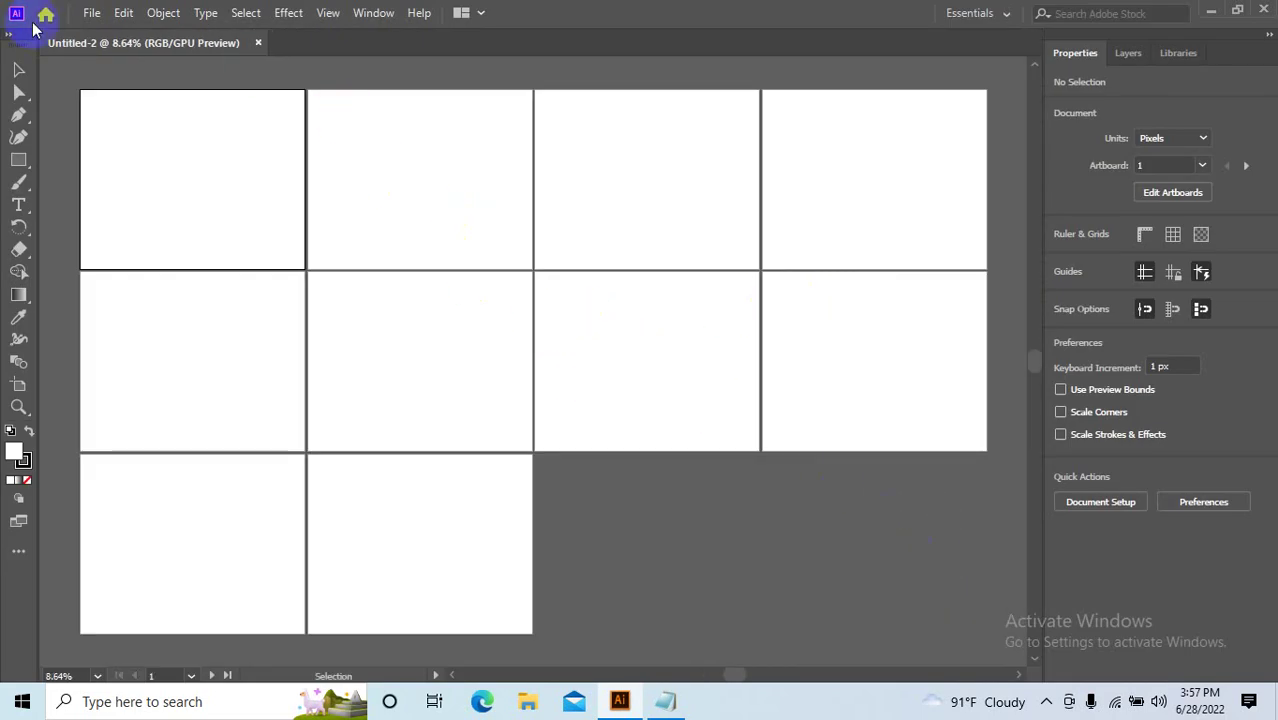
left_click(103, 17)
left_click(148, 42)
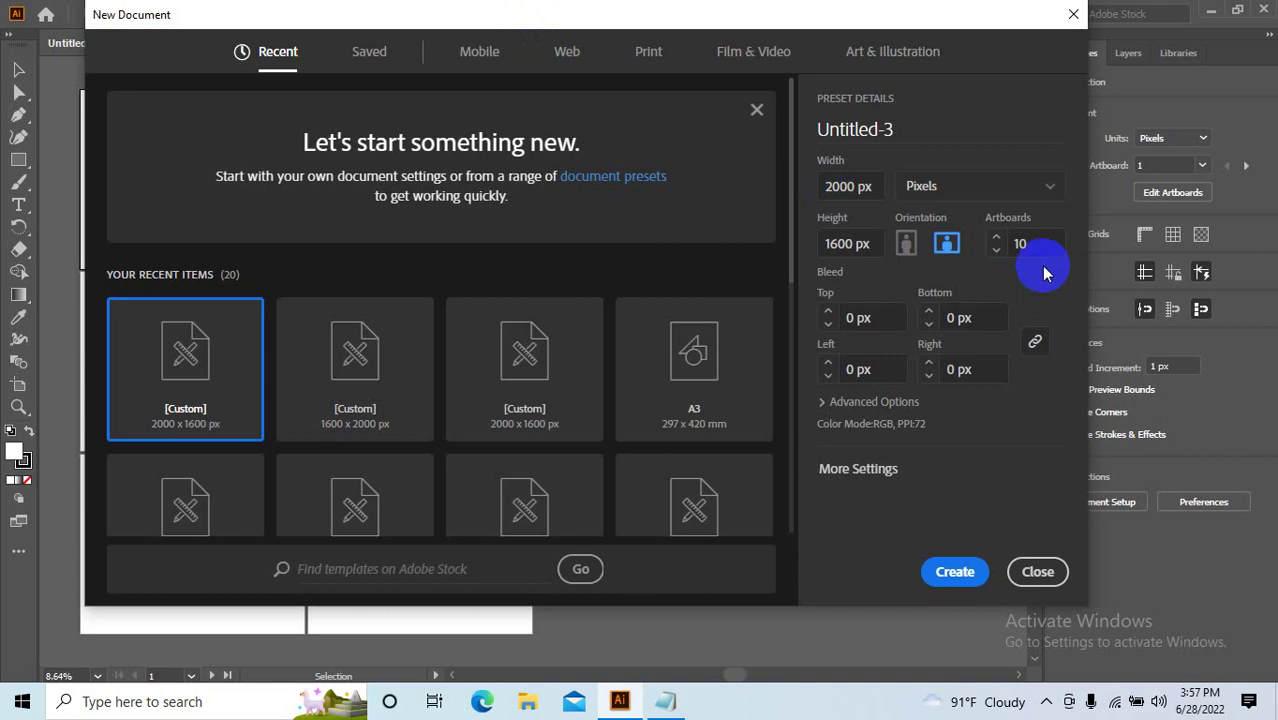
Create a 1-artboard 2000 × 1600 px document, then close Untitled-2.
left_click(995, 245)
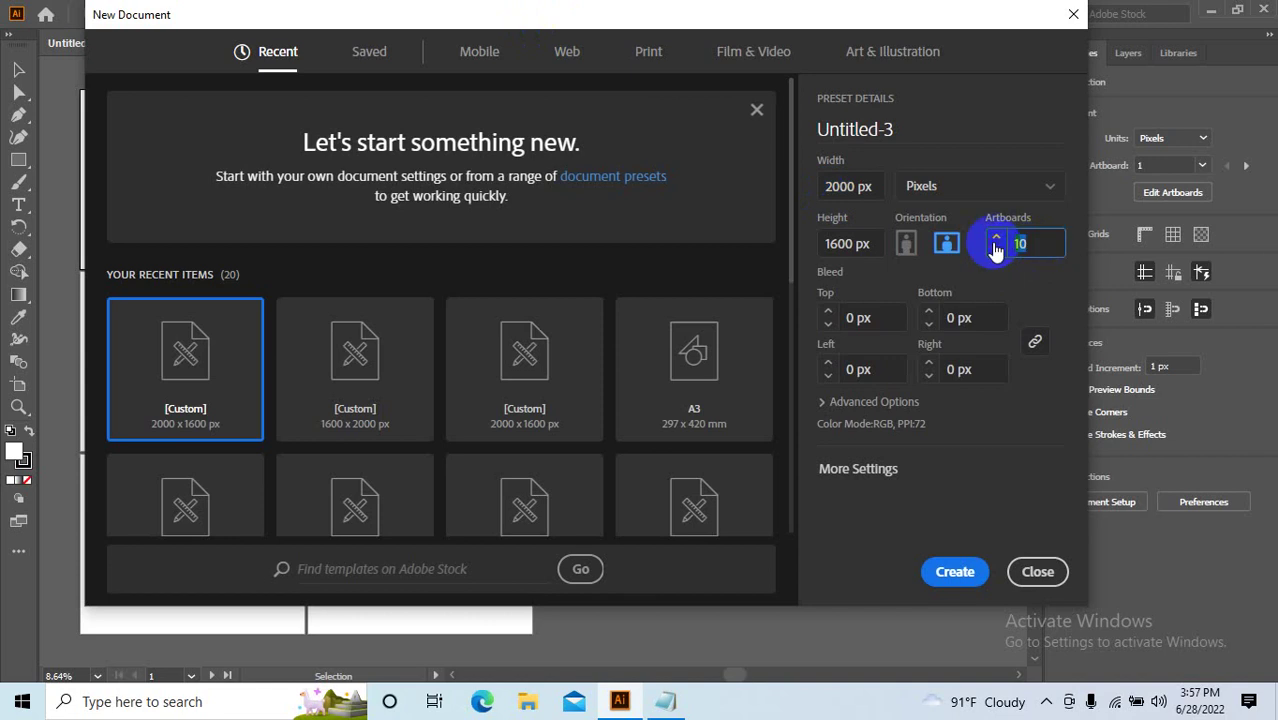
type("1")
left_click(957, 571)
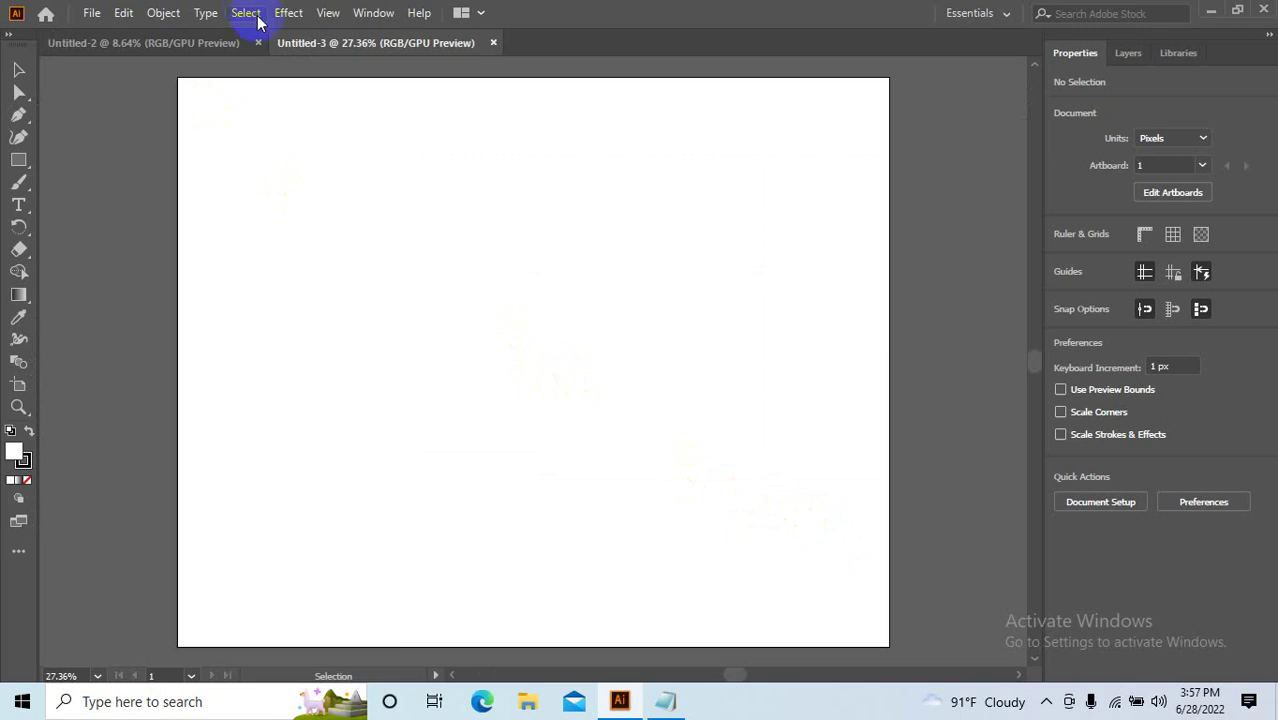
left_click(229, 44)
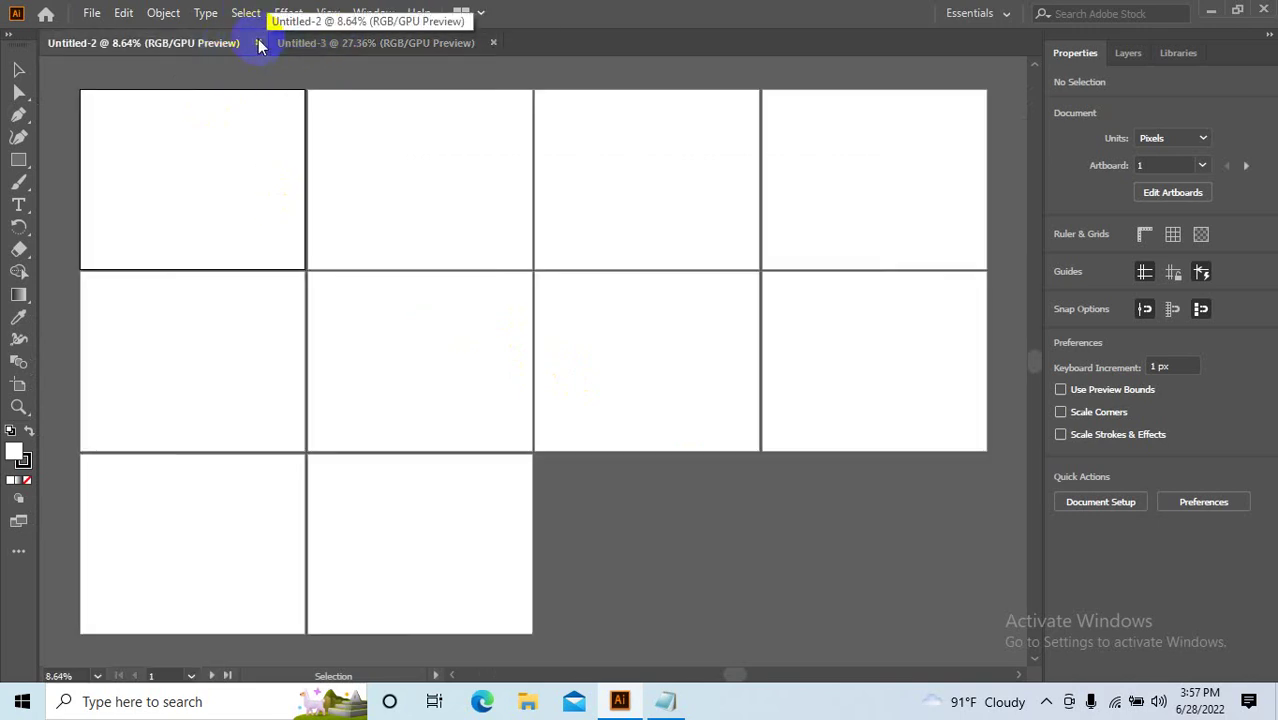
left_click(260, 44)
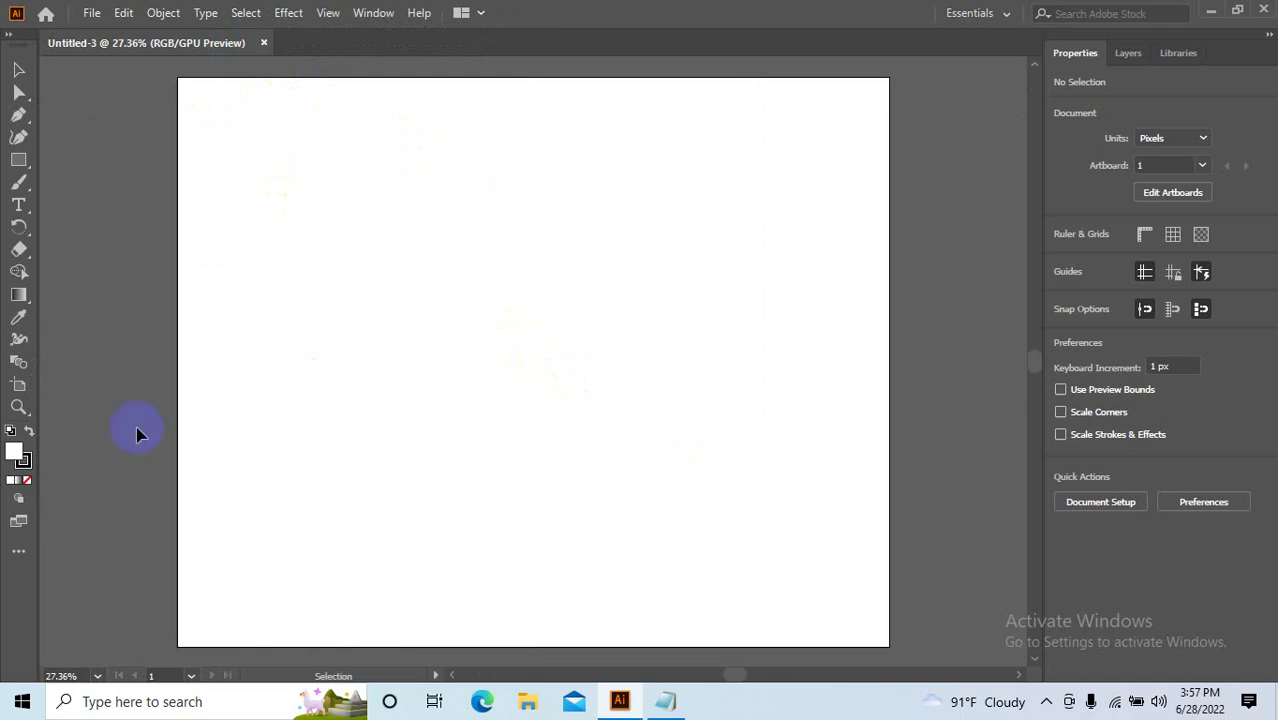
Choose the Advanced toolbar preset from the Edit Toolbar panel menu.
left_click(14, 551)
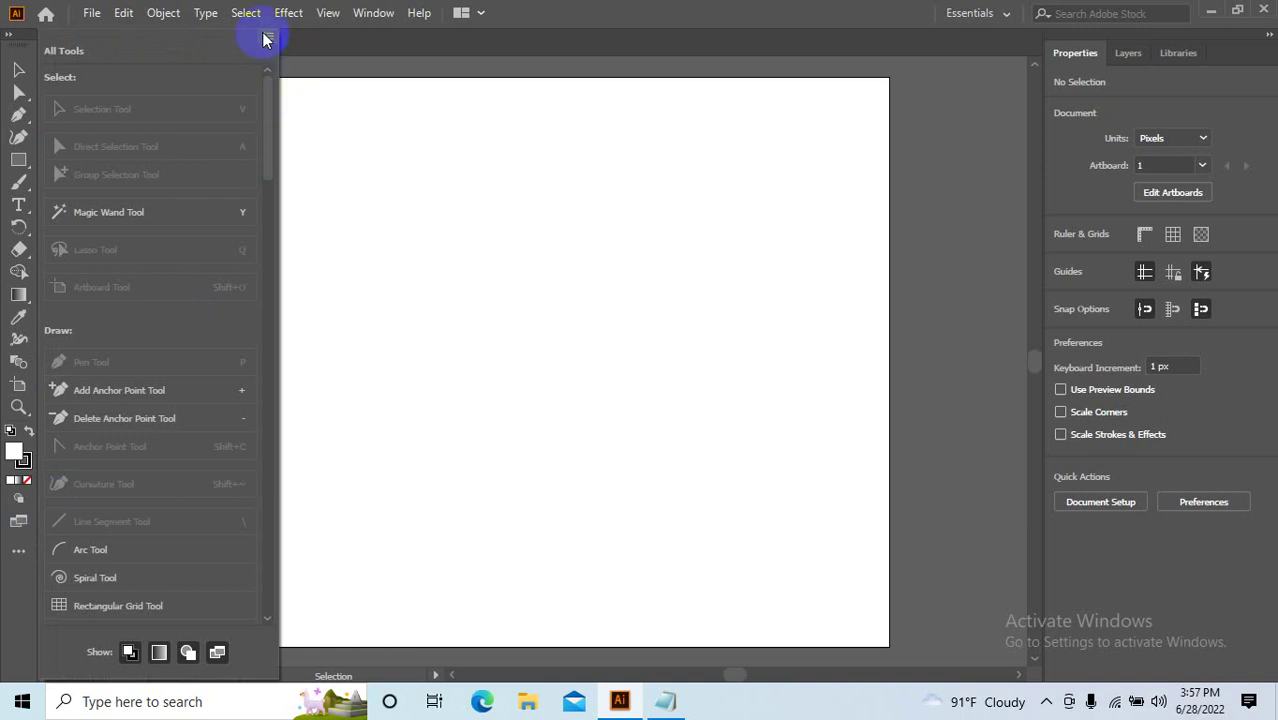
left_click(268, 36)
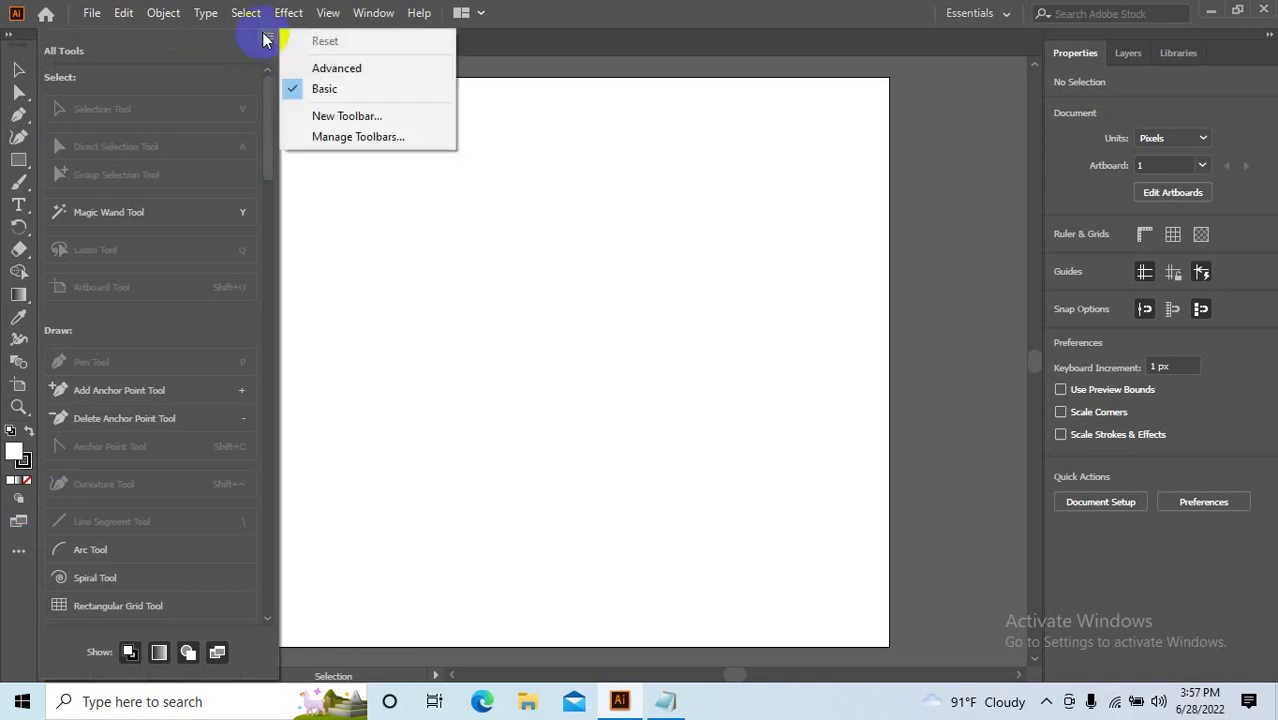
left_click(335, 69)
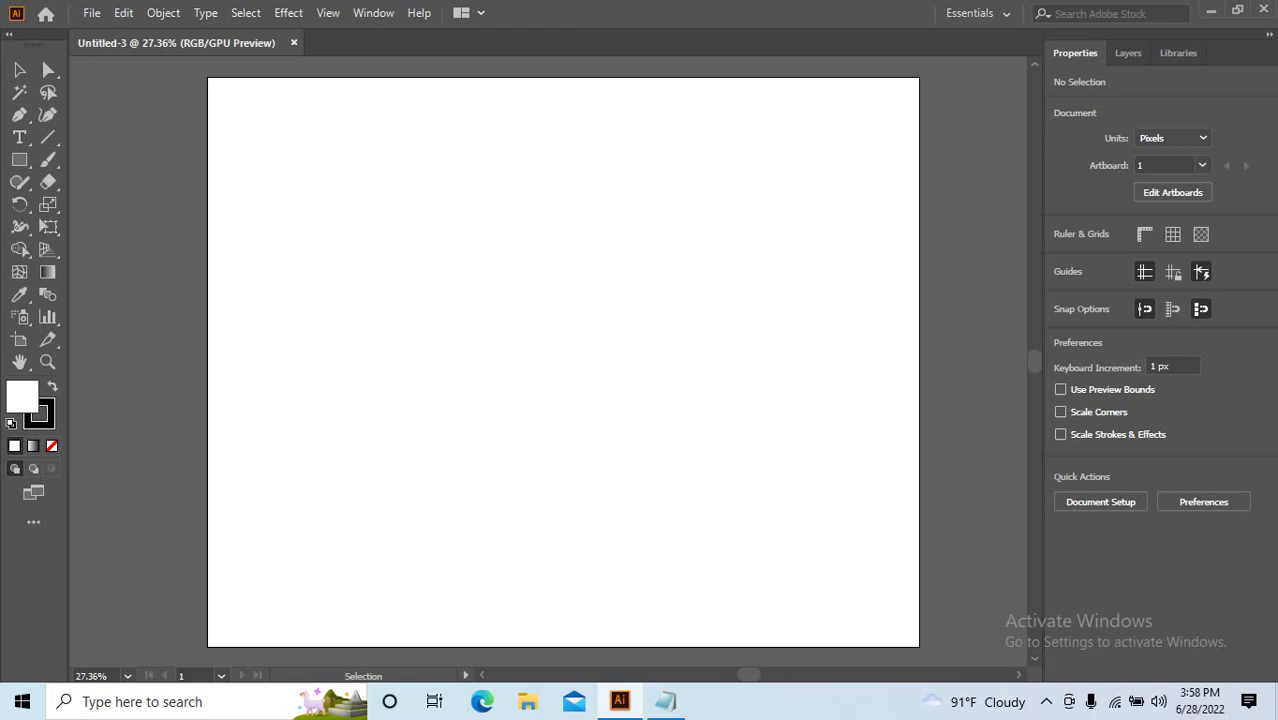
Turn on the Control bar from the Window menu.
left_click(373, 12)
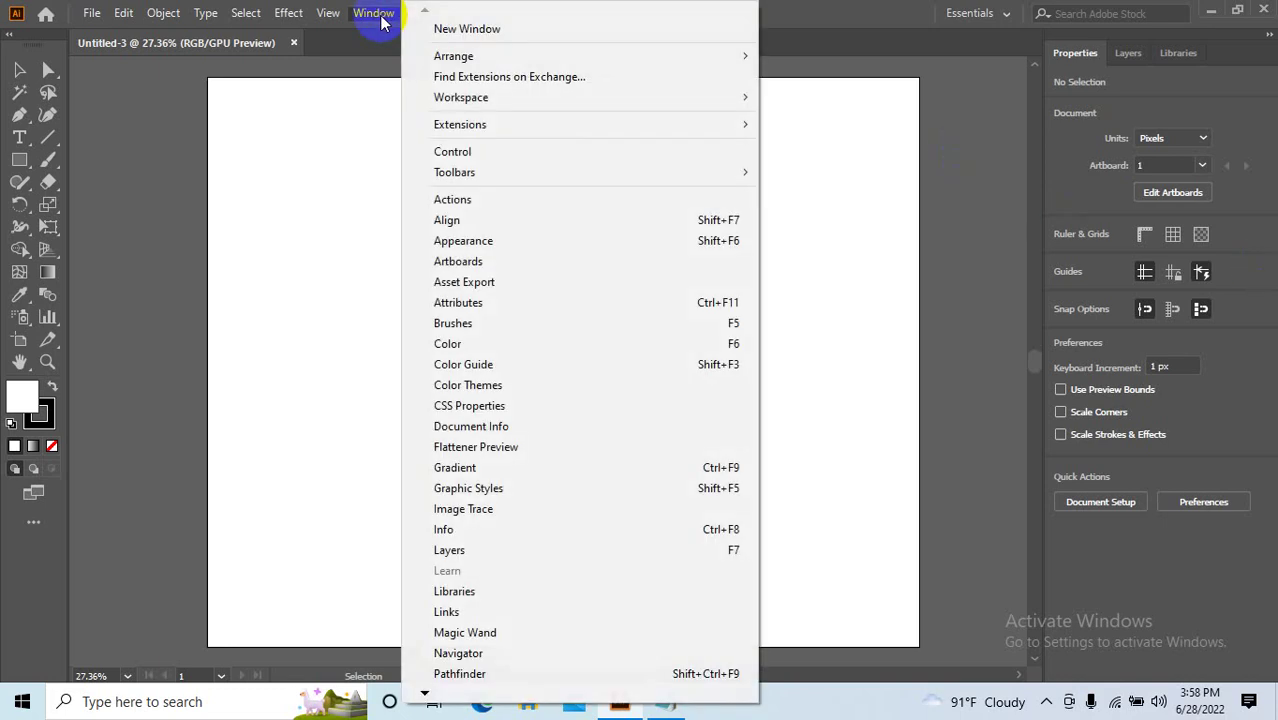
left_click(487, 160)
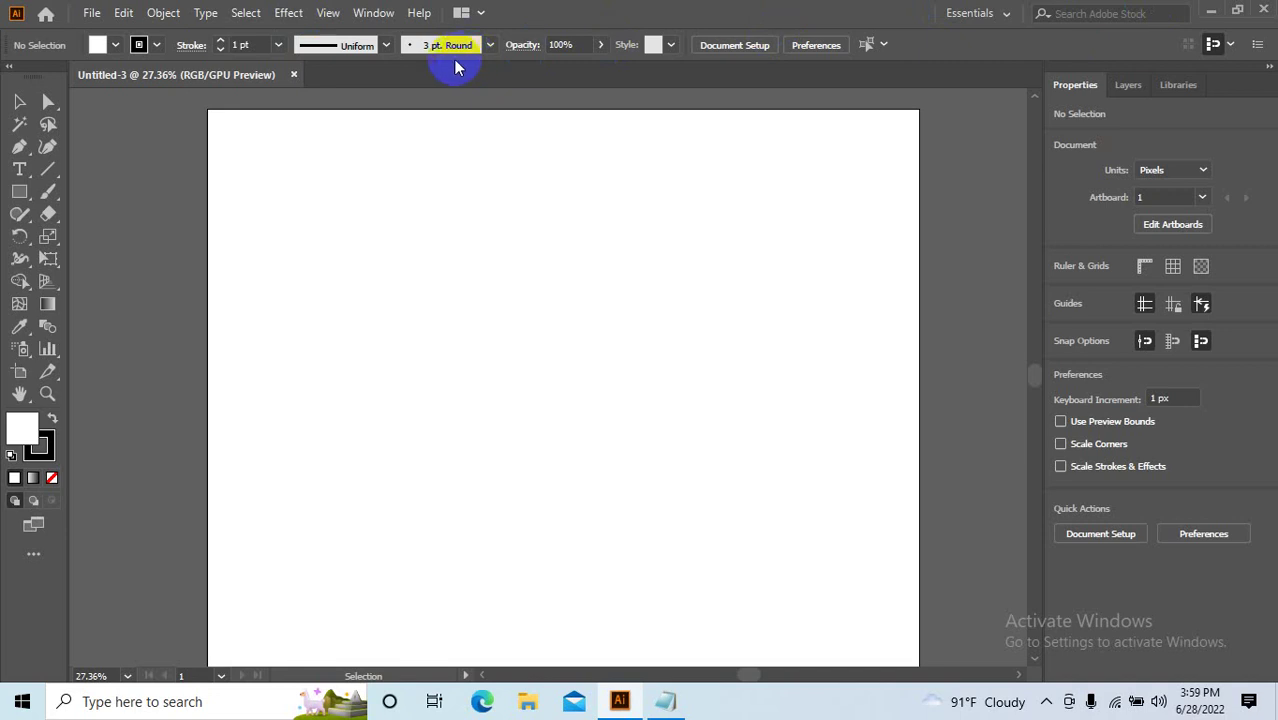
Browse the Help, Window, Effect and Select menus without choosing any command.
left_click(419, 13)
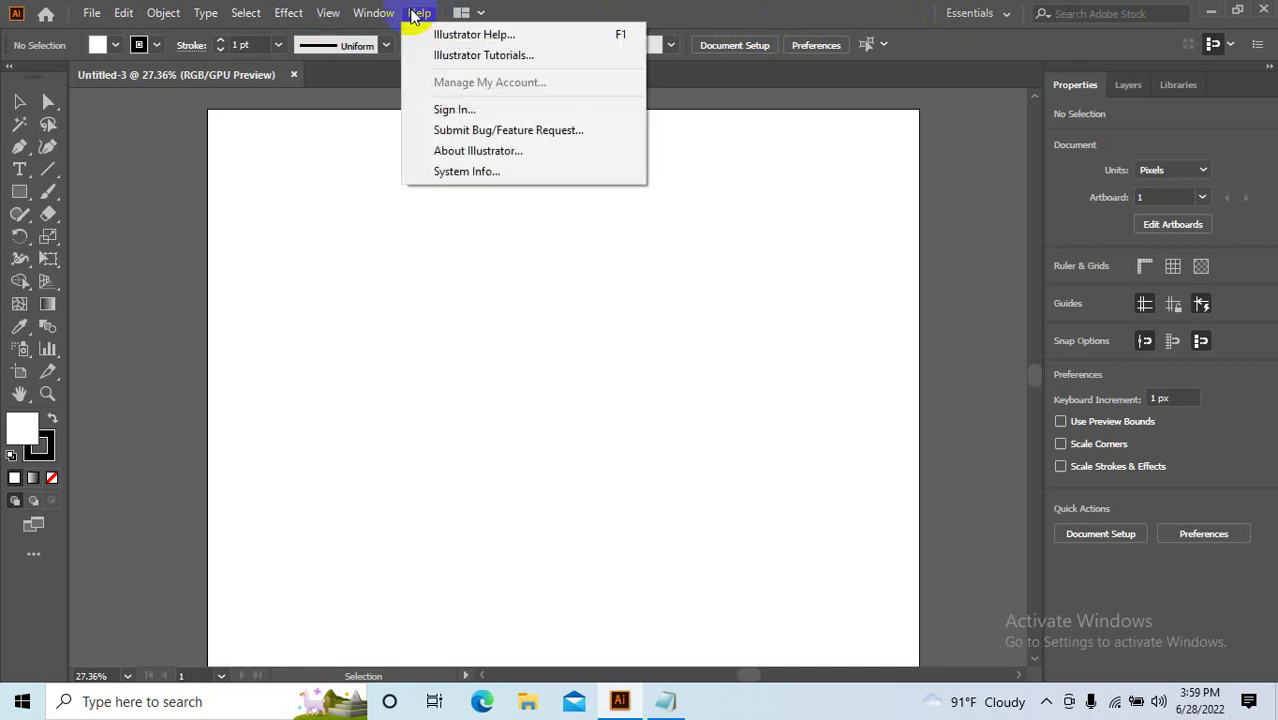
left_click(413, 17)
left_click(366, 14)
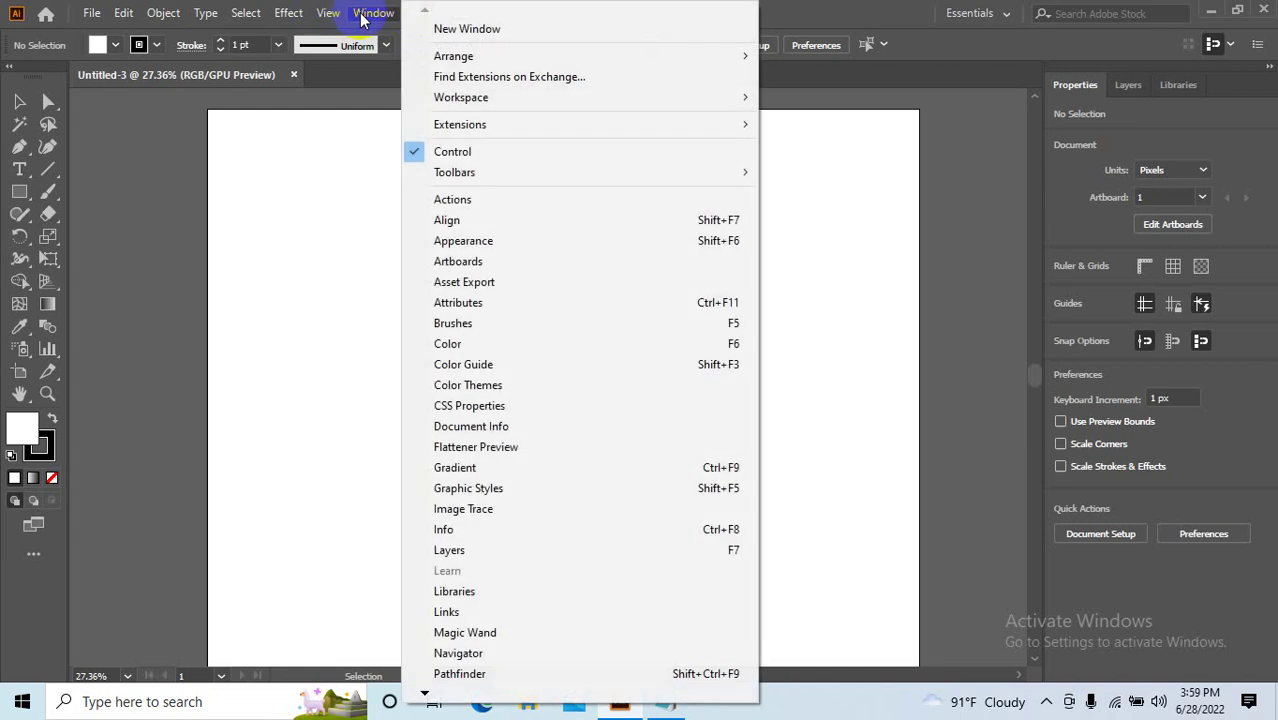
left_click(363, 18)
left_click(288, 13)
left_click(288, 13)
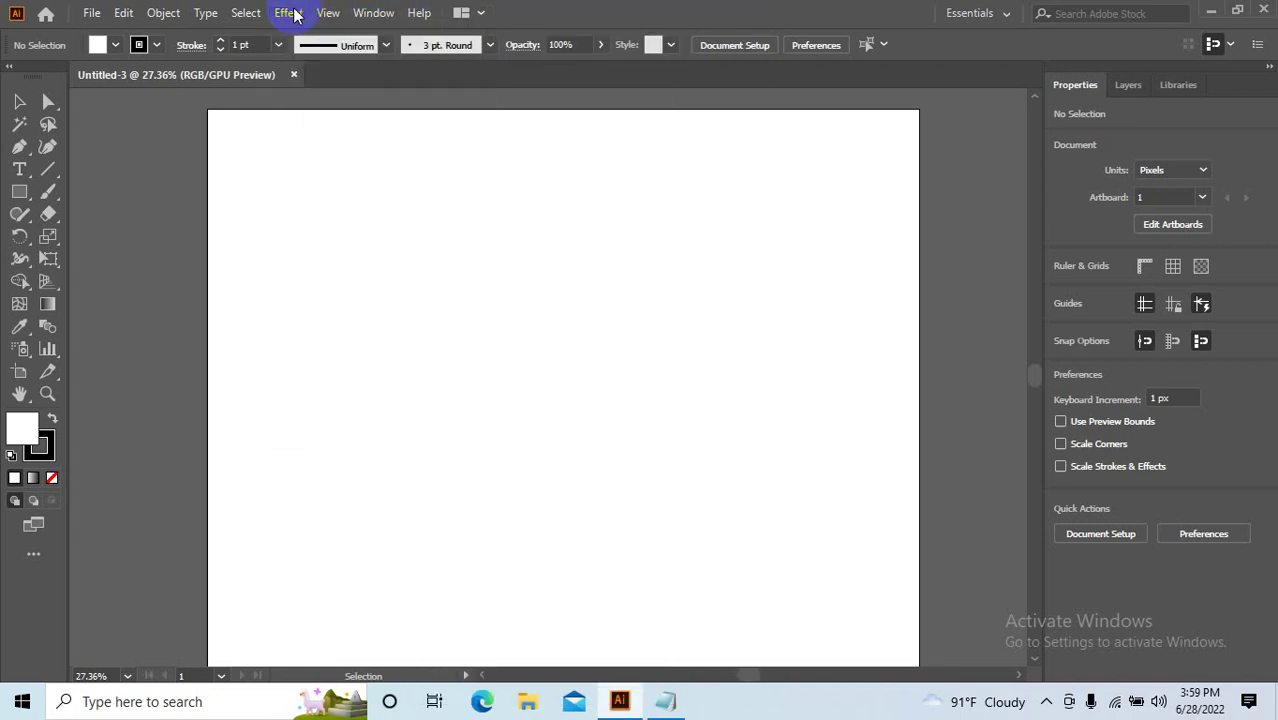
left_click(243, 15)
left_click(244, 14)
left_click(244, 14)
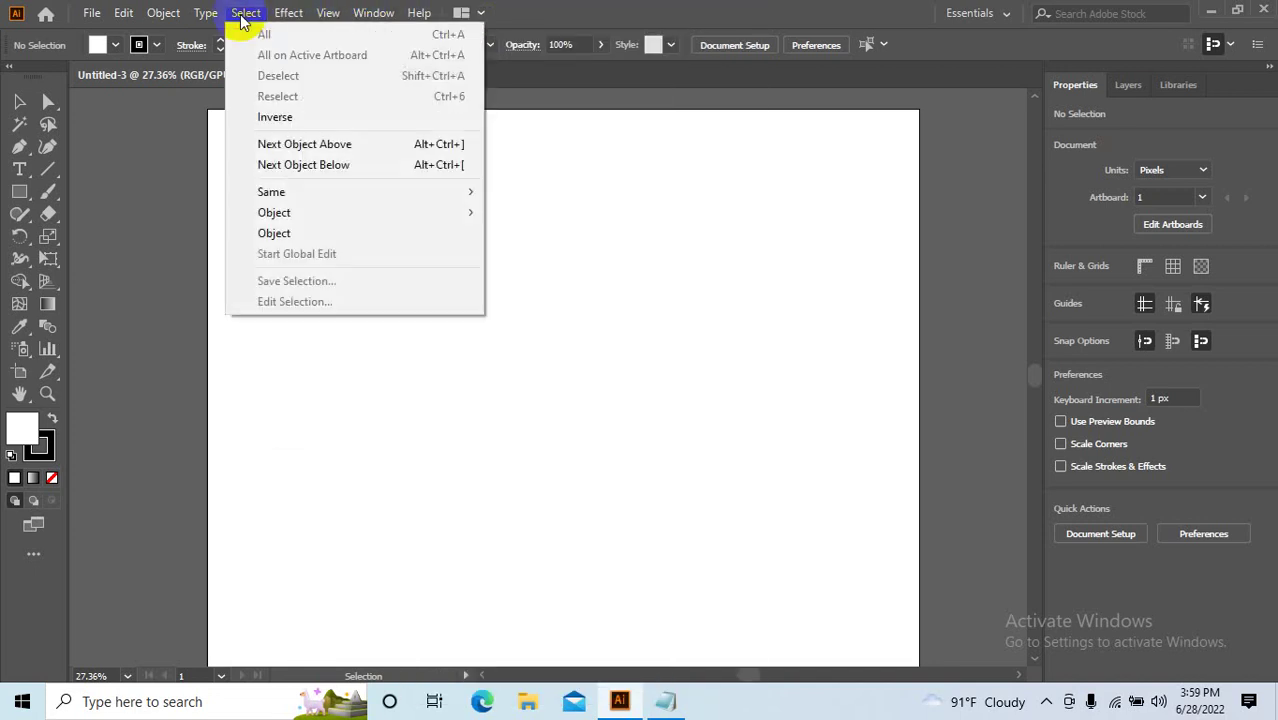
left_click(245, 15)
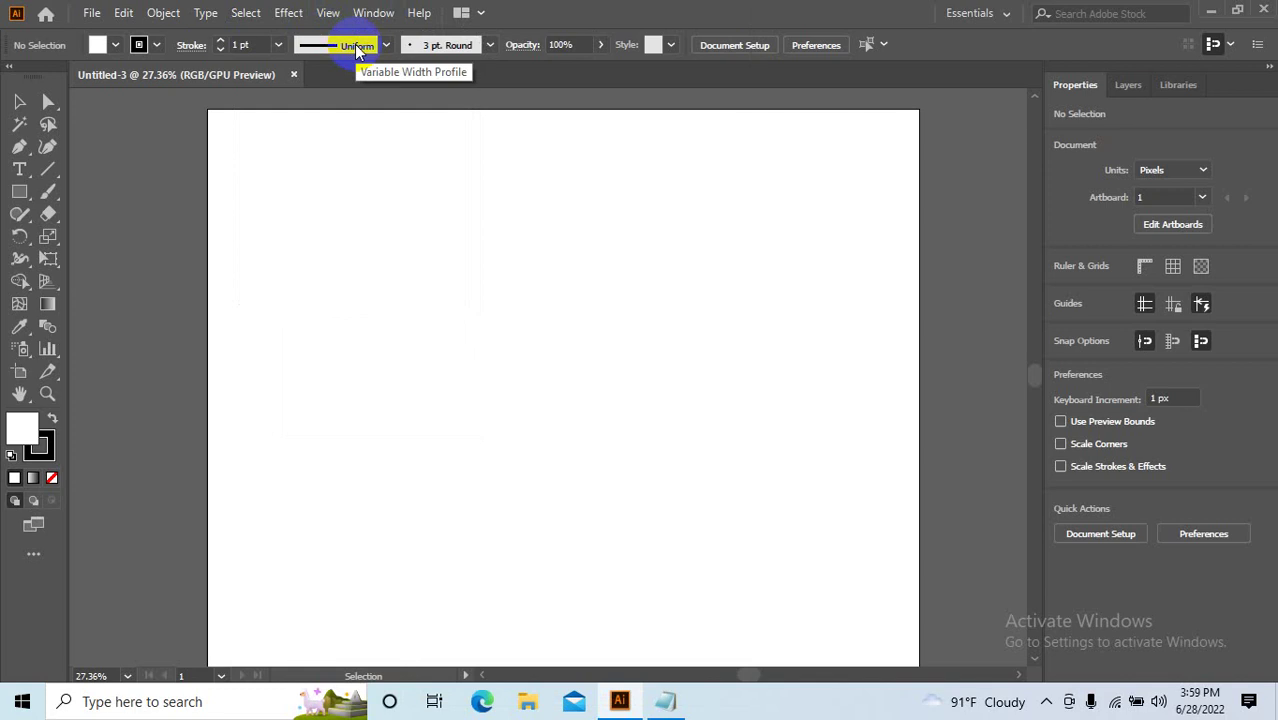
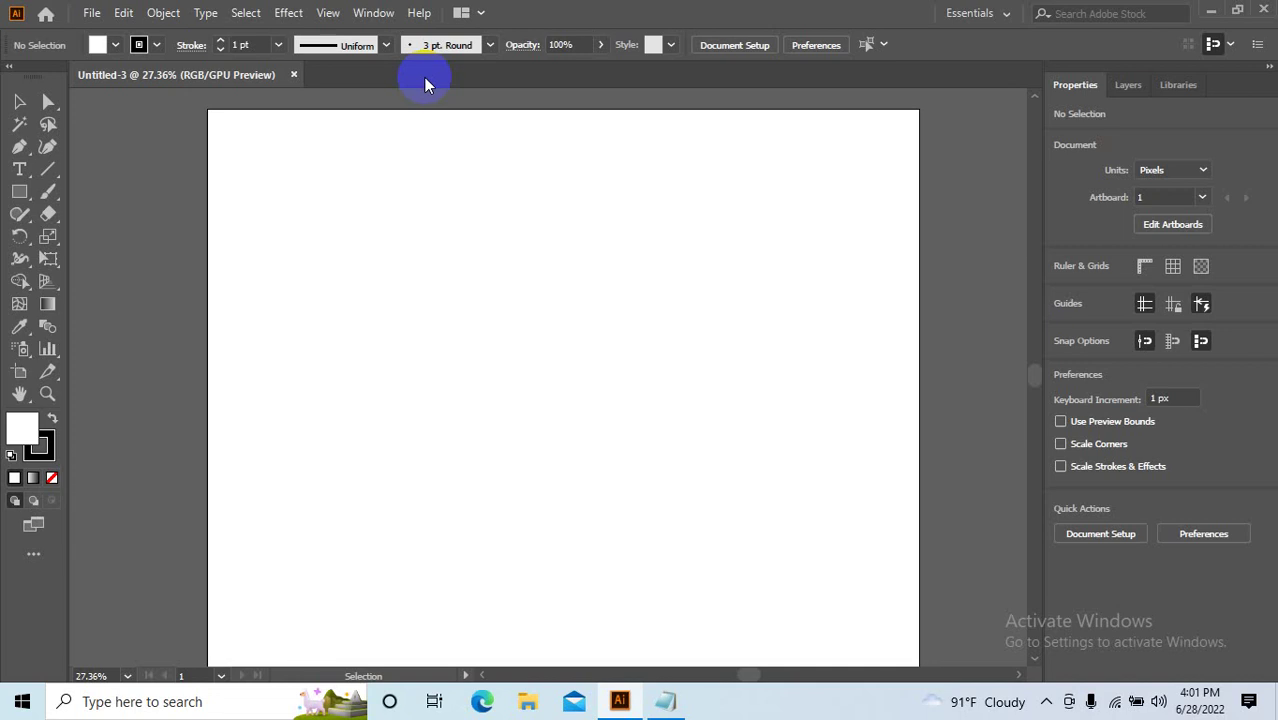
Create a new blank document, Untitled-4, from File > New with the default settings.
left_click(91, 13)
left_click(113, 34)
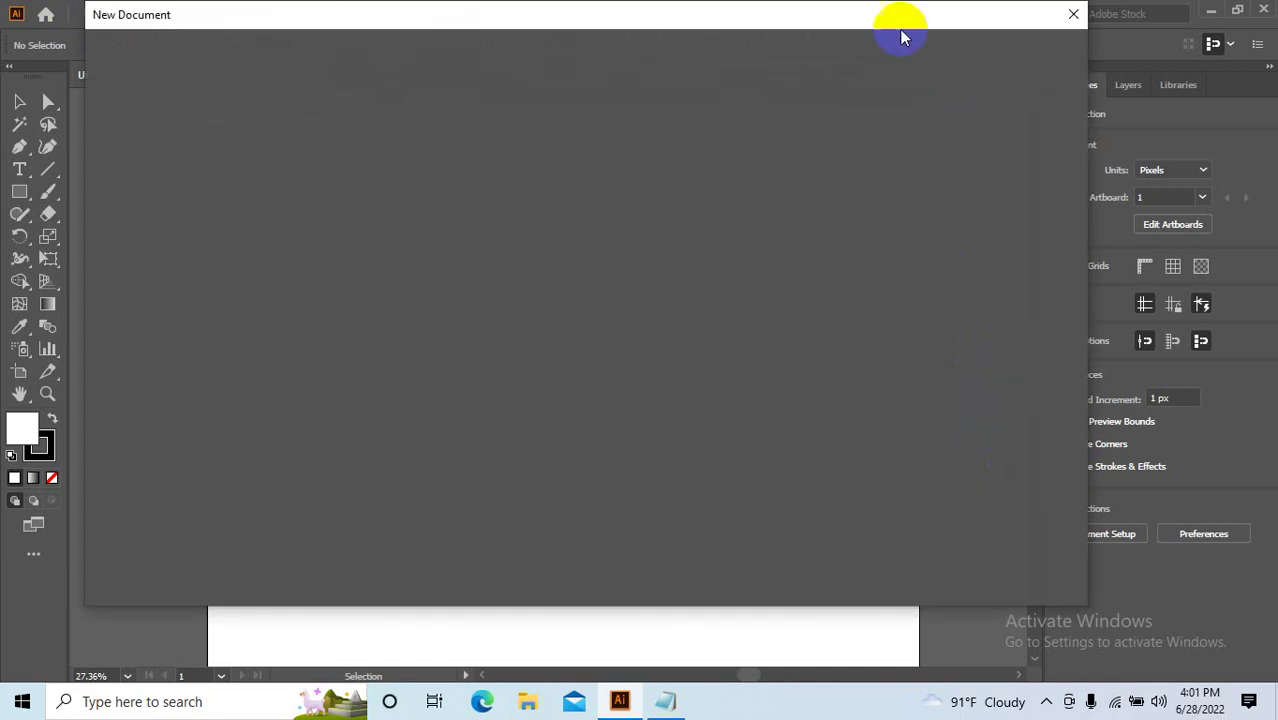
left_click_drag(842, 23, 887, 27)
left_click(994, 577)
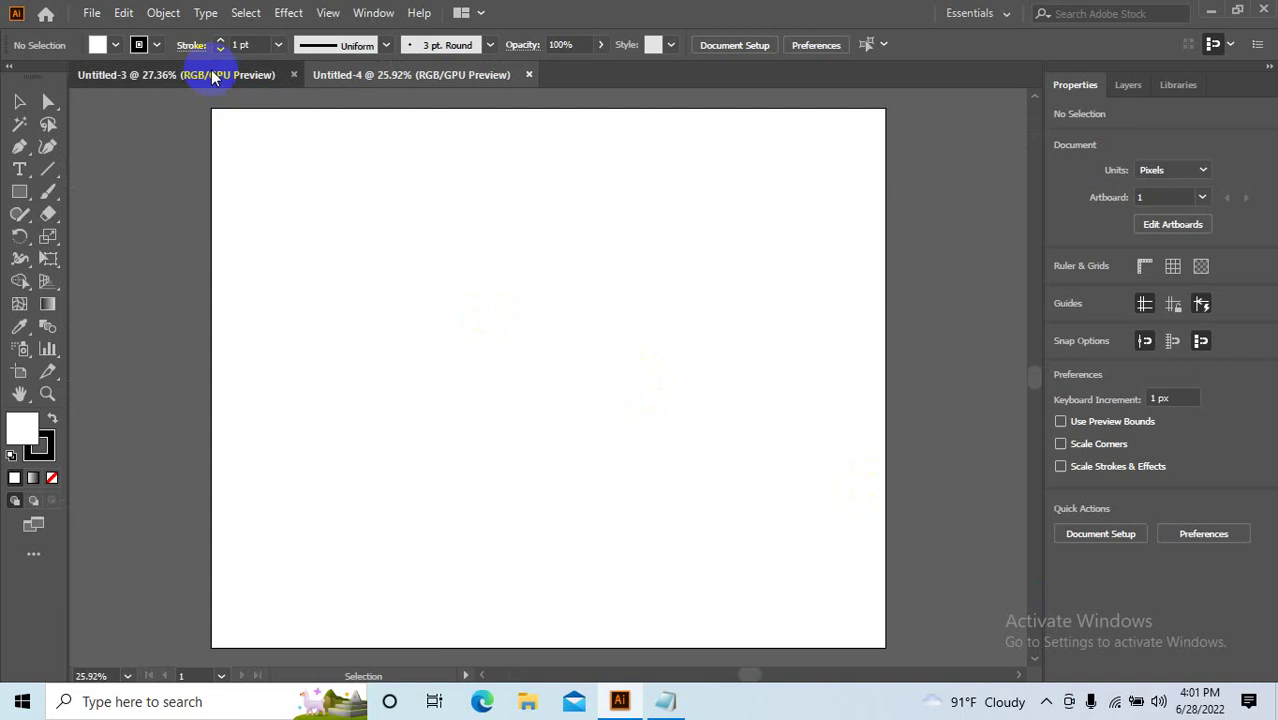
Switch back and forth between the Untitled-3 and Untitled-4 tabs, ending on Untitled-4.
left_click(211, 69)
left_click(387, 77)
left_click(225, 77)
left_click(382, 74)
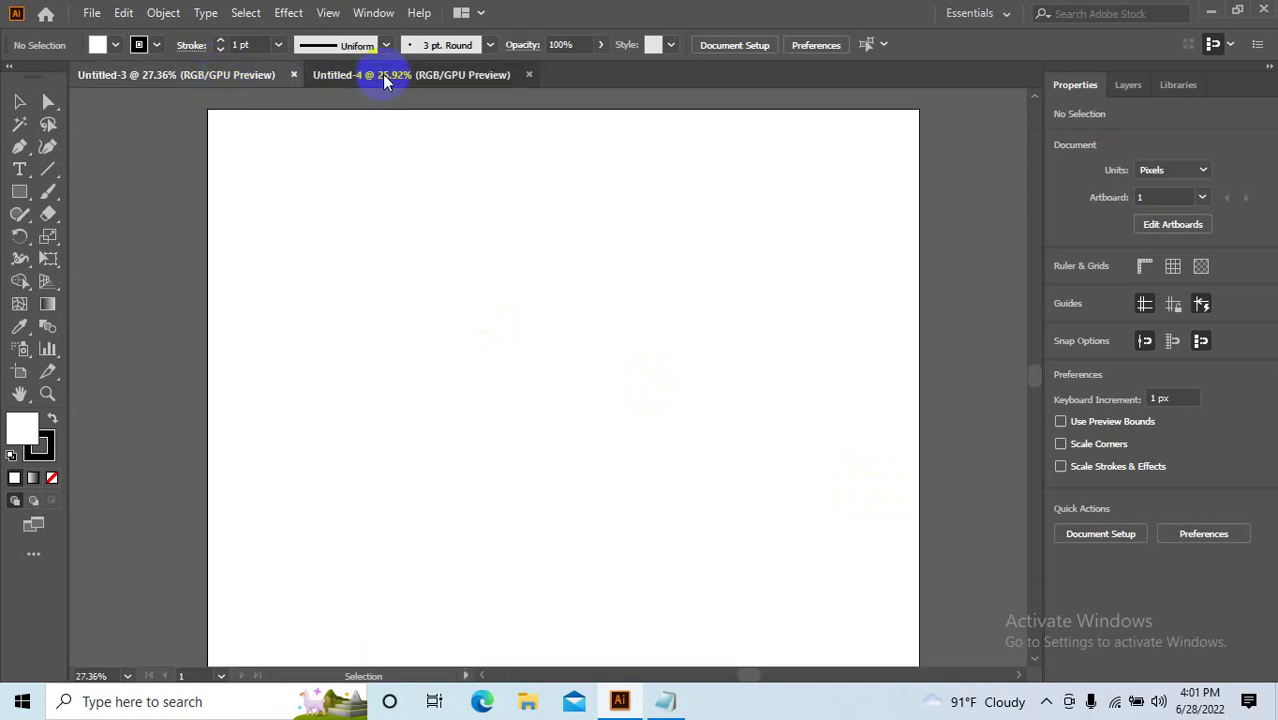
left_click(214, 77)
left_click(485, 77)
left_click(217, 72)
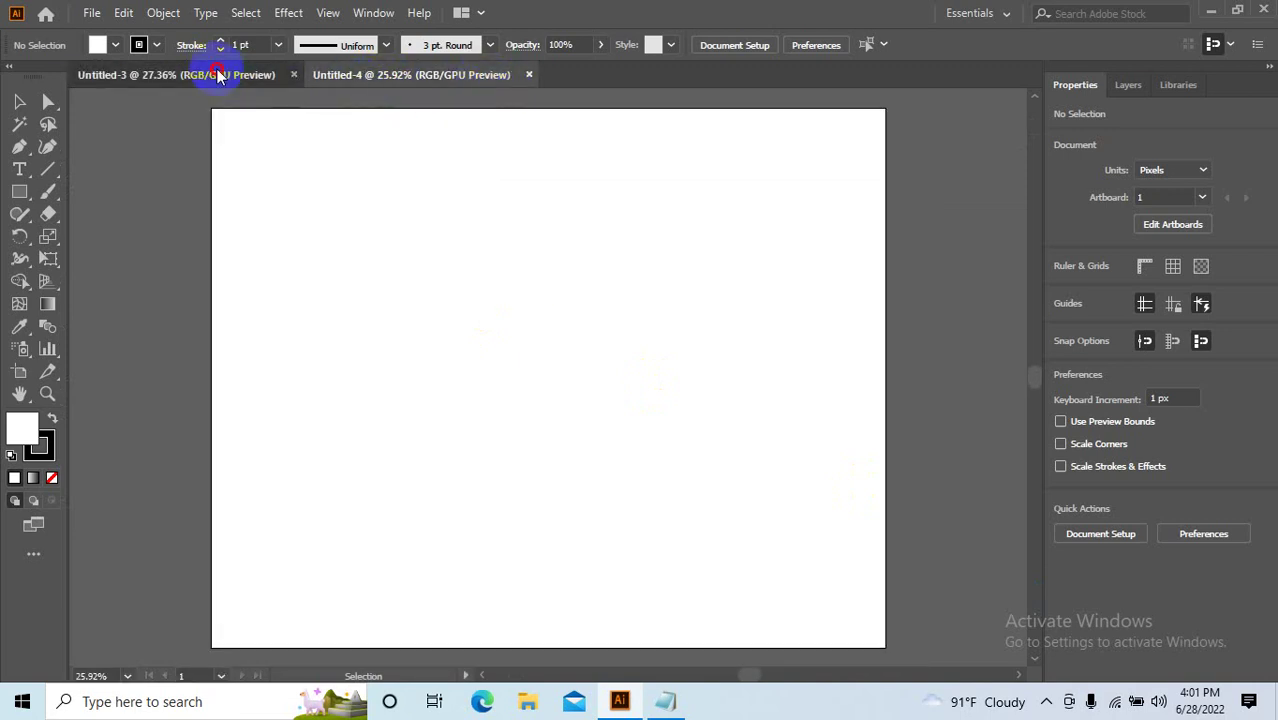
left_click(400, 78)
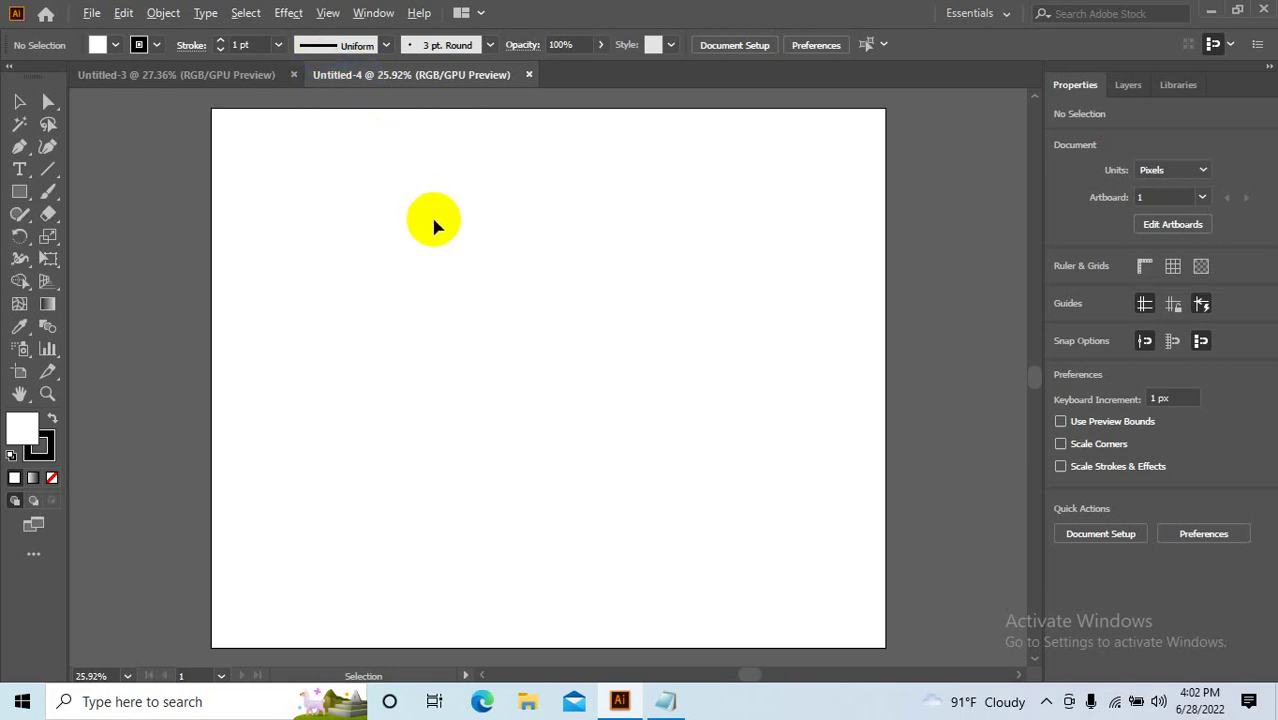
scroll(434, 222, "up", 1)
scroll(434, 222, "up", 1)
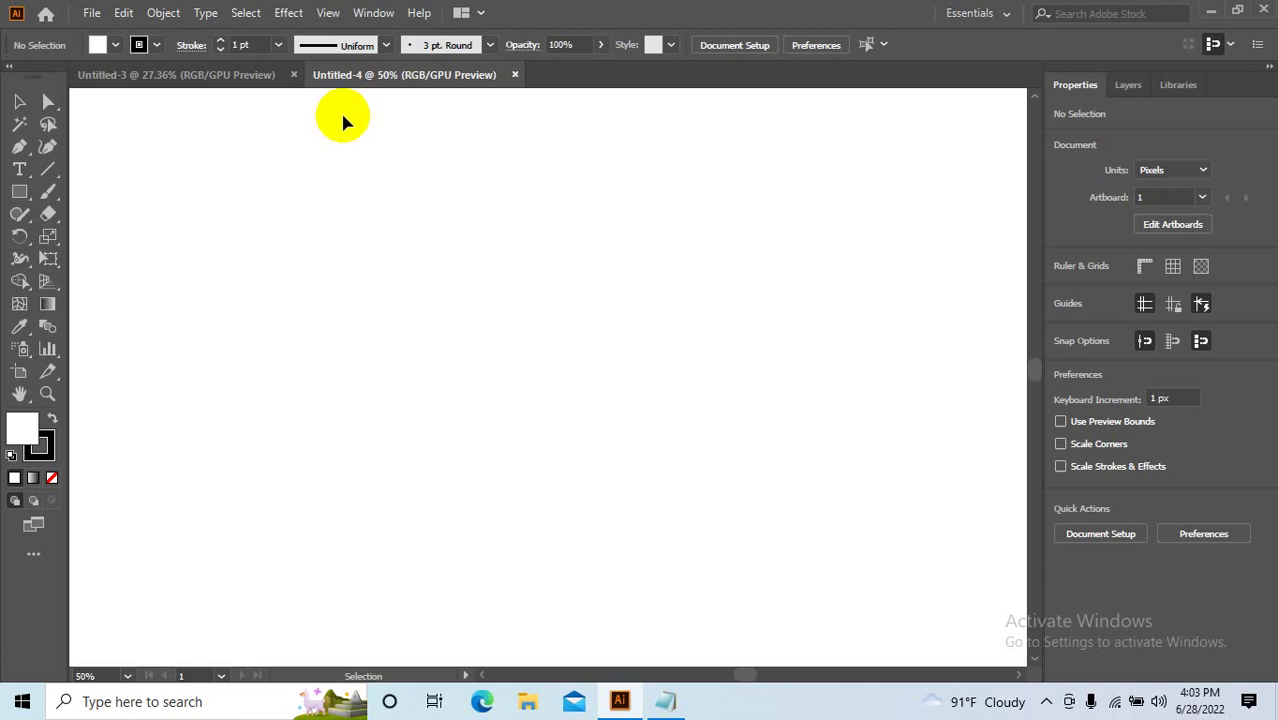
scroll(455, 250, "down", 3)
left_click_drag(500, 277, 414, 251)
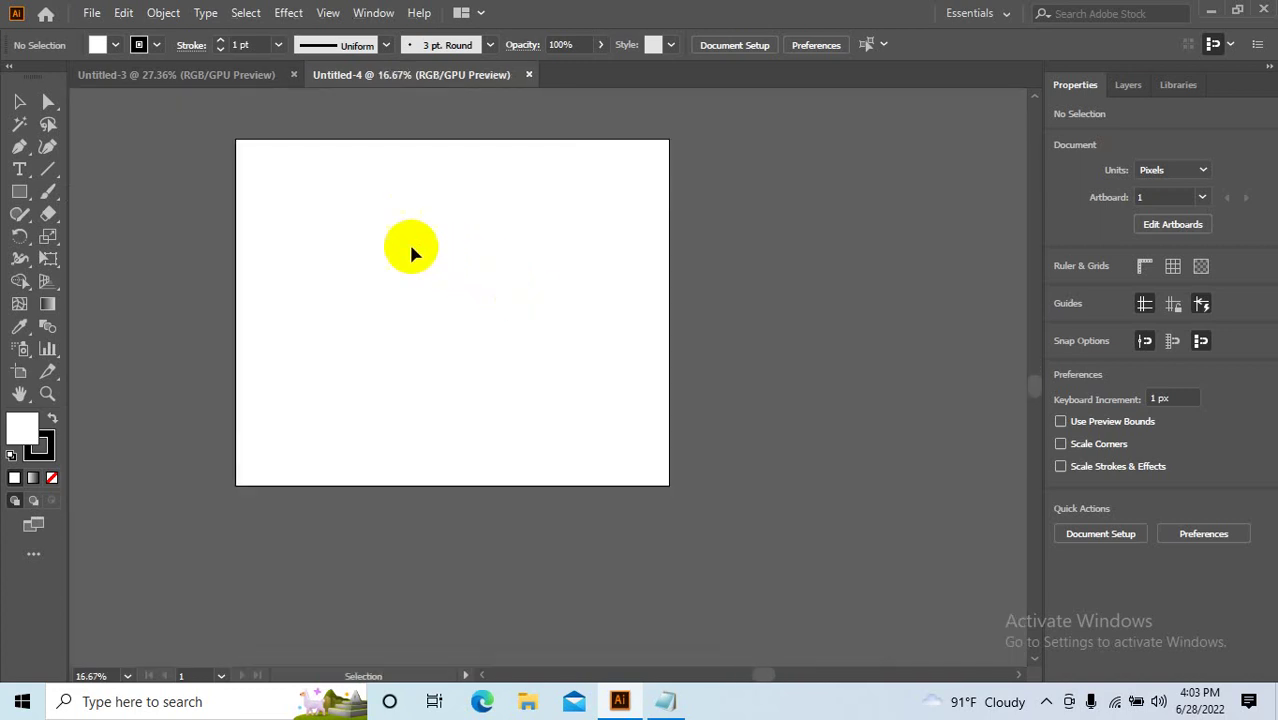
scroll(414, 251, "up", 1)
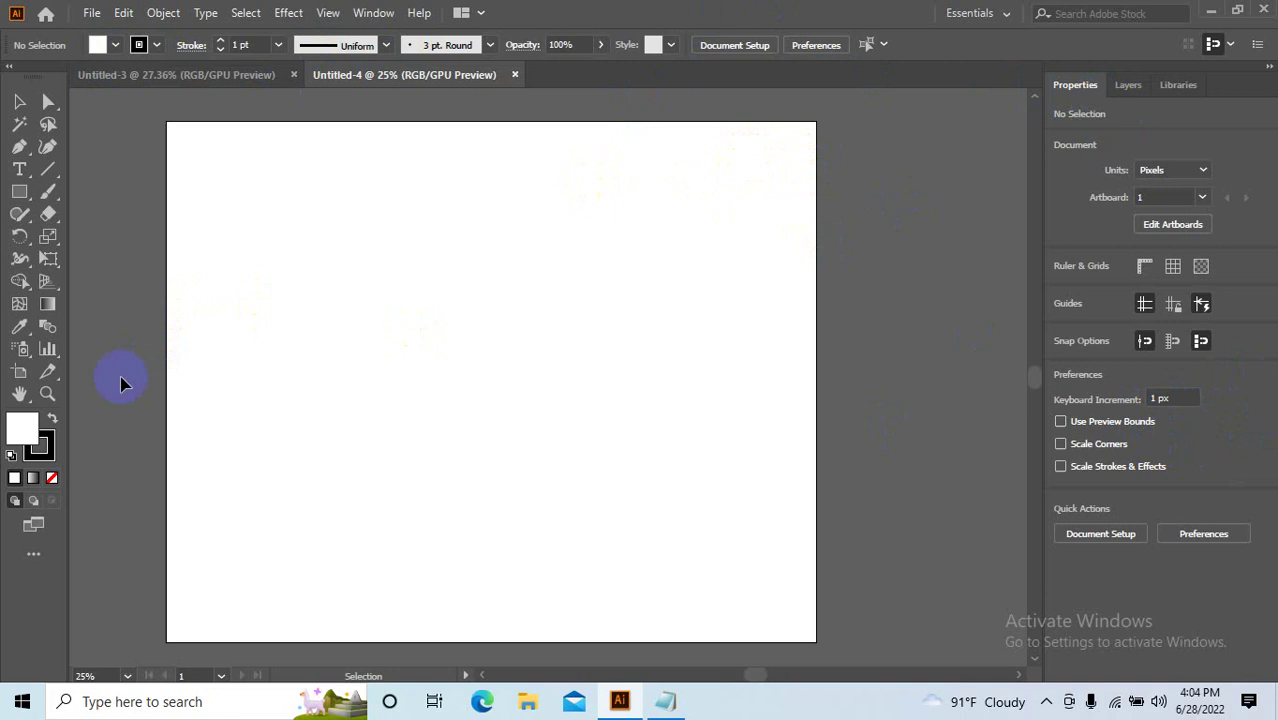
key("a")
key("ctrl+t")
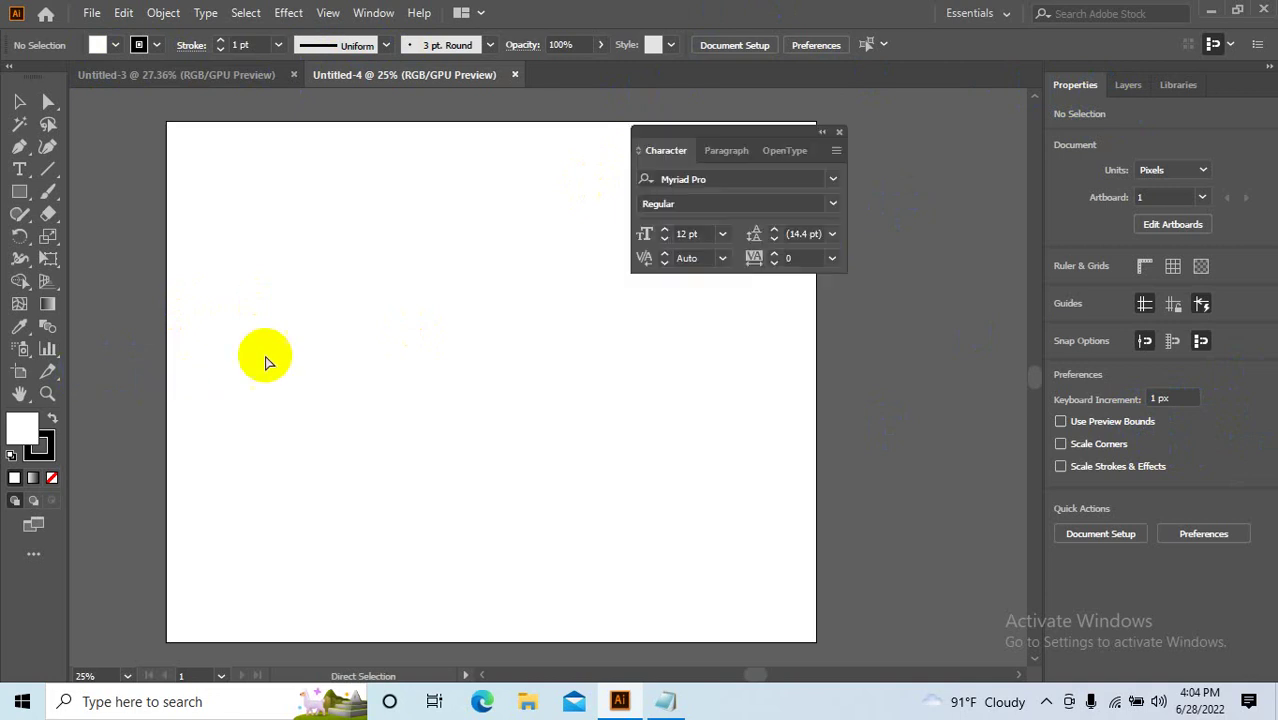
left_click(838, 152)
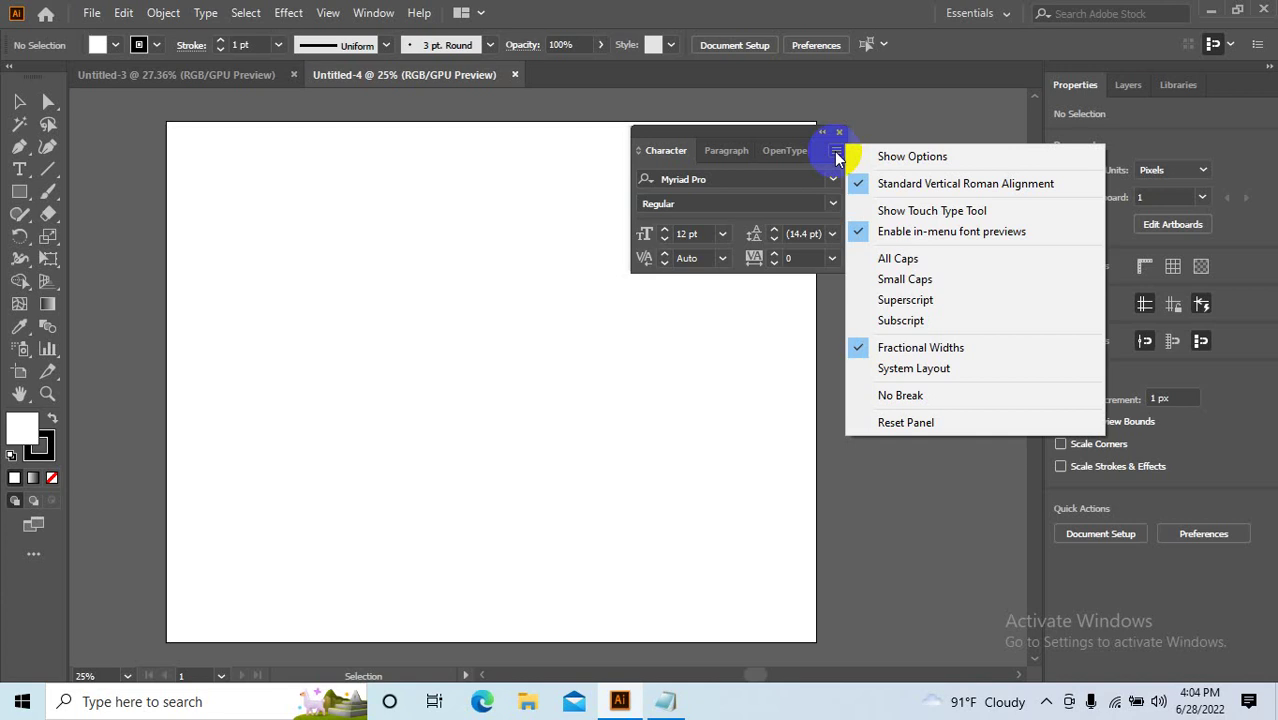
left_click(1003, 110)
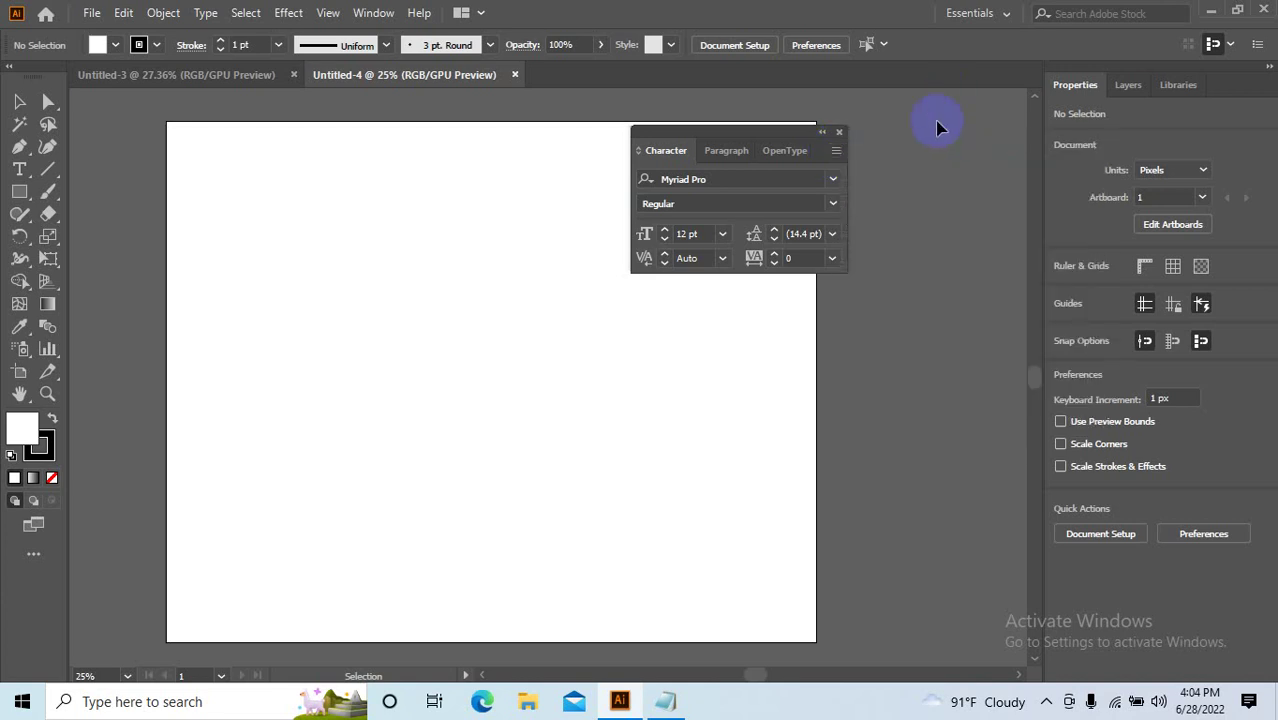
left_click(838, 135)
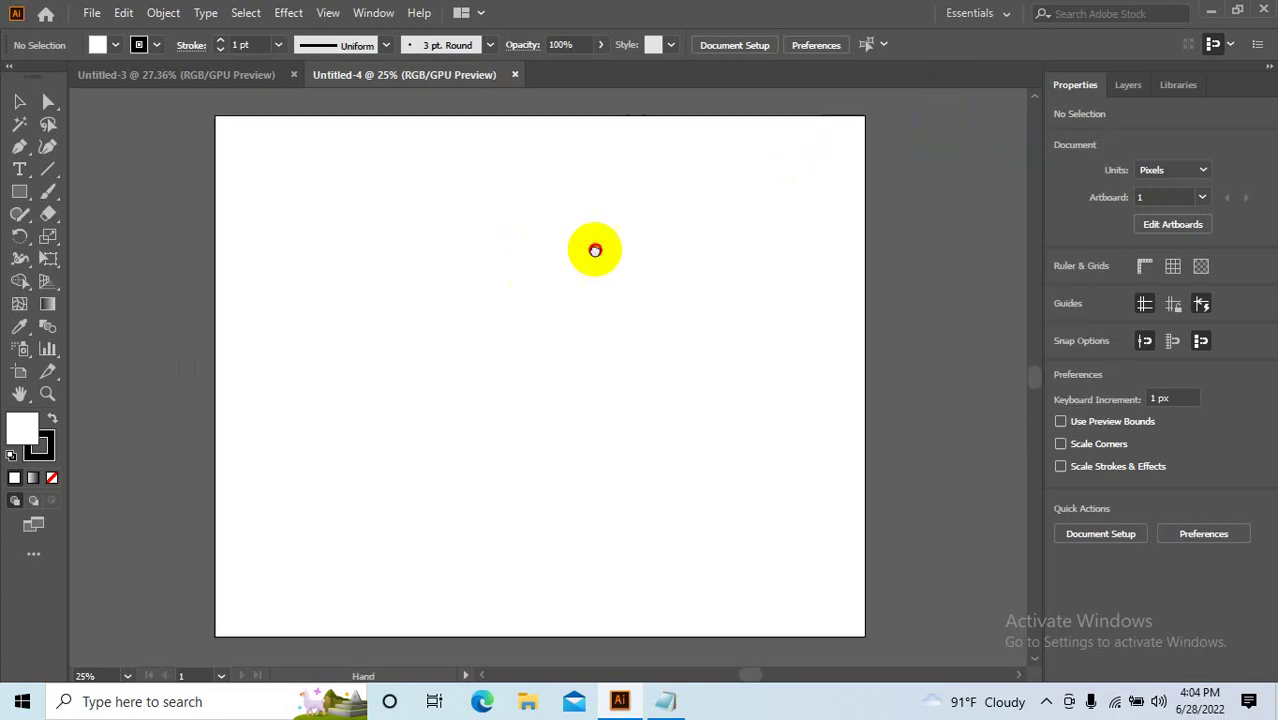
mouse_move(593, 248)
left_mouse_down()
mouse_move(556, 282)
mouse_move(616, 237)
left_mouse_up()
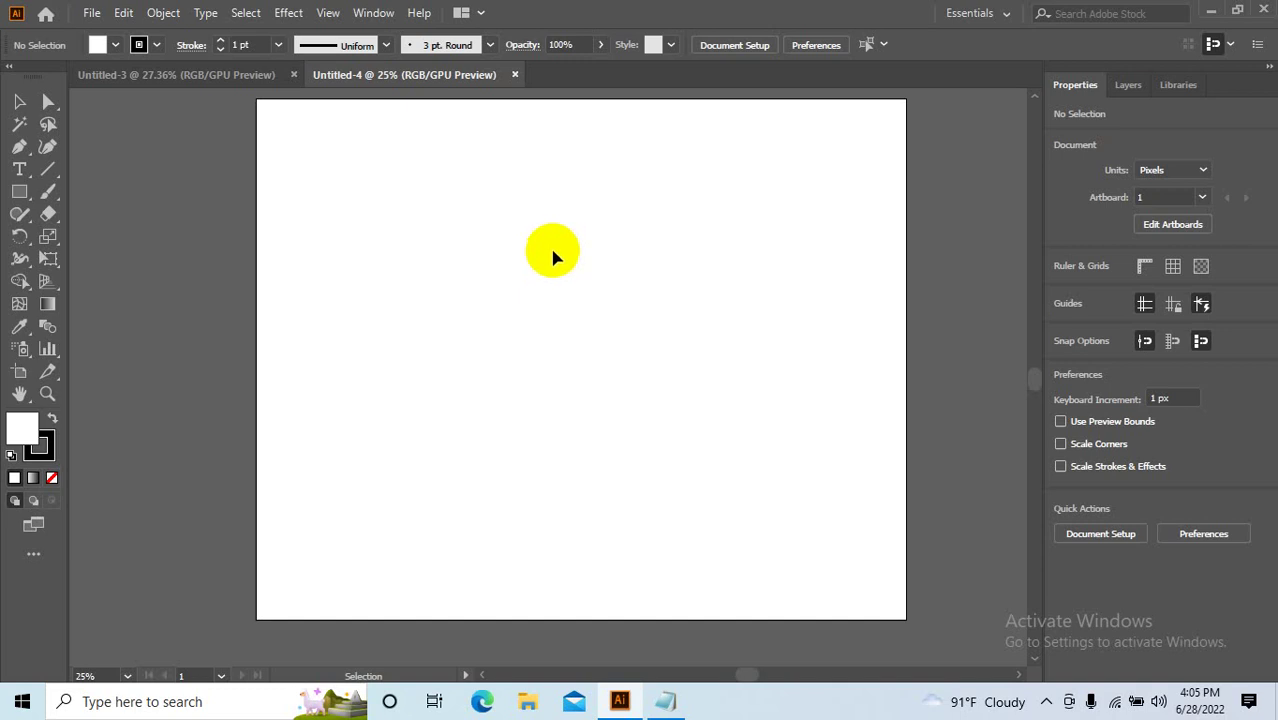
left_click(50, 200)
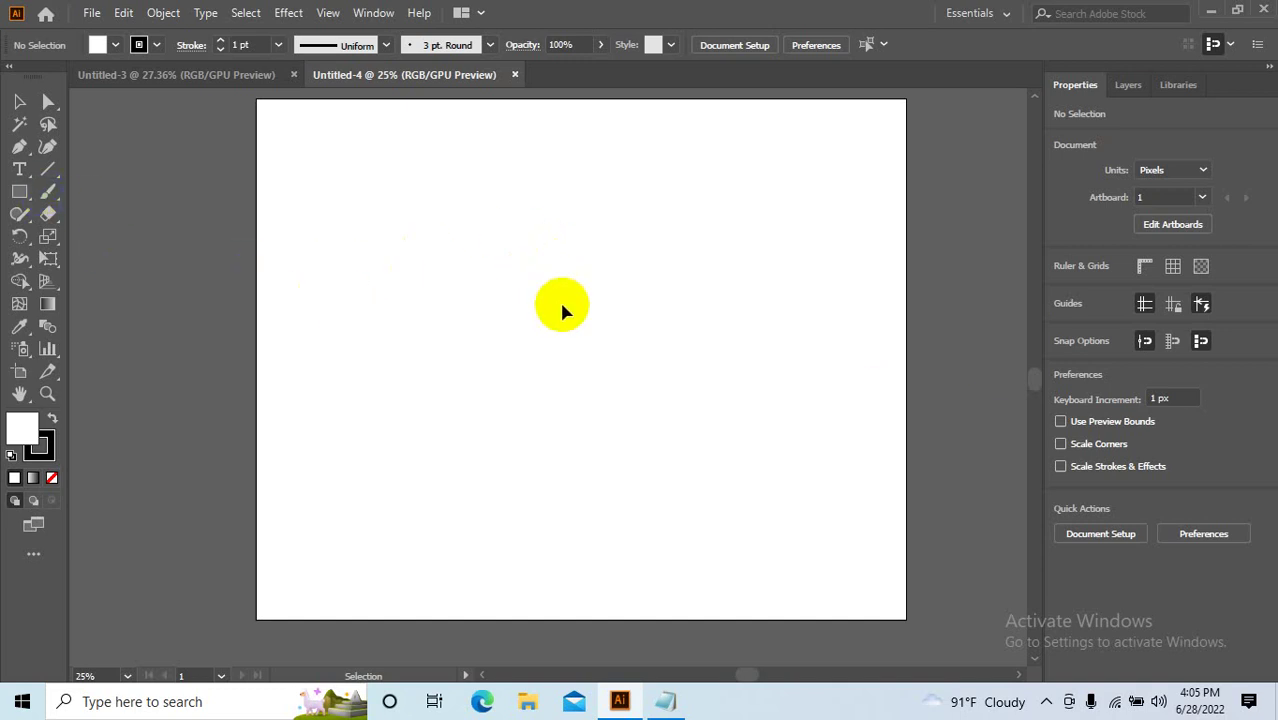
left_click_drag(673, 351, 662, 371)
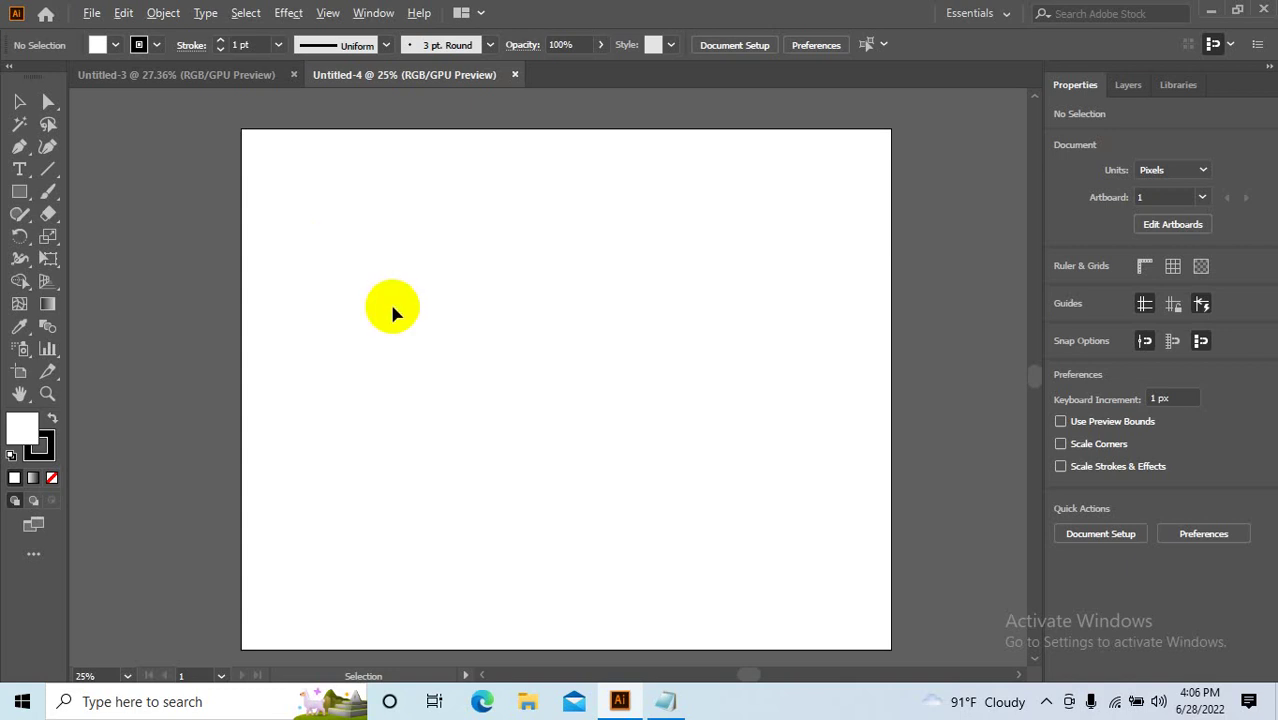
Zoom out, pan the empty Untitled-4 artboard, then zoom in repeatedly to 64000%.
scroll(392, 313, "up", 1)
scroll(392, 313, "up", 1)
scroll(392, 313, "up", 1)
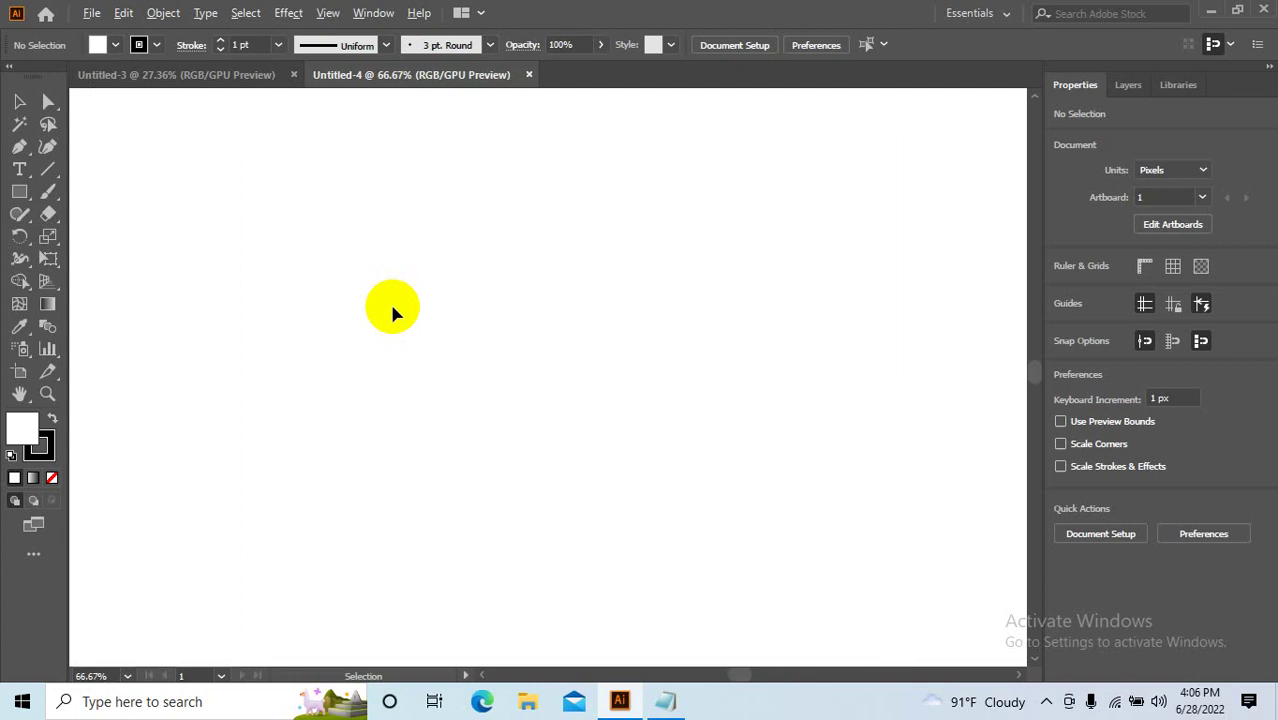
scroll(392, 313, "down", 4)
mouse_move(608, 462)
left_mouse_down()
mouse_move(625, 97)
mouse_move(673, 297)
mouse_move(707, 340)
mouse_move(697, 270)
mouse_move(799, 551)
mouse_move(762, 511)
mouse_move(673, 234)
mouse_move(480, 367)
left_mouse_up()
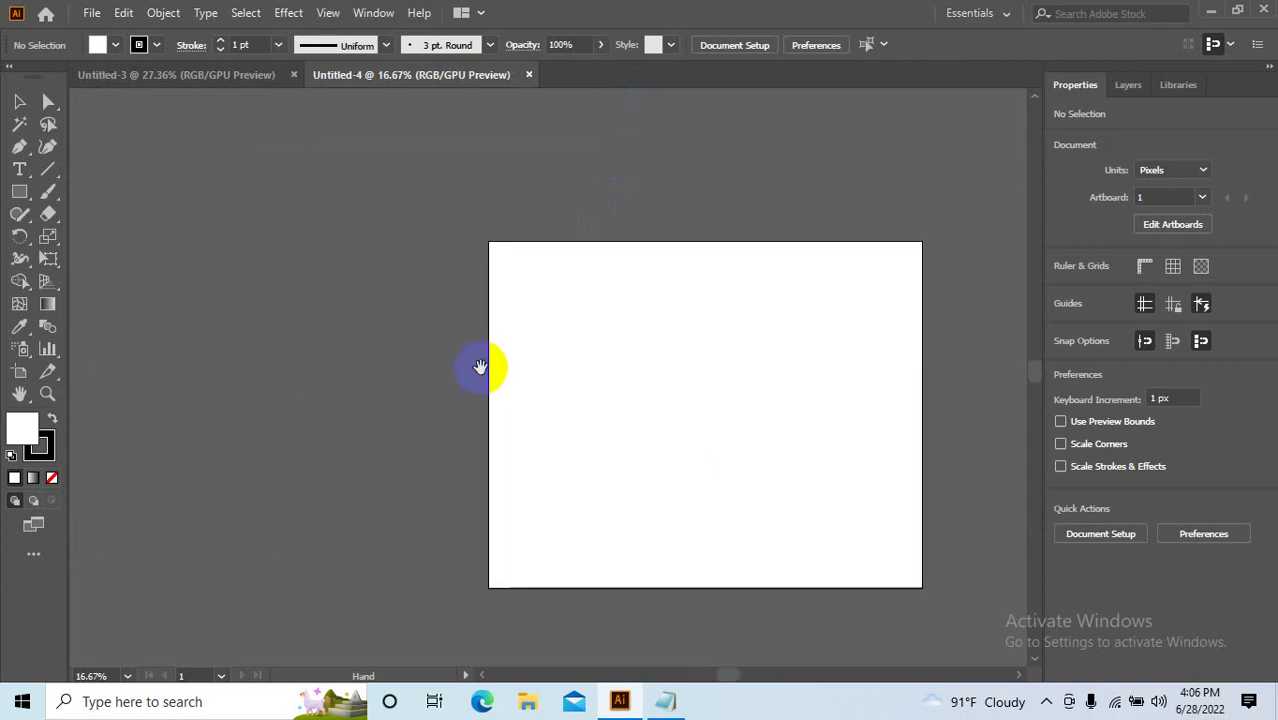
scroll(765, 385, "up", 2)
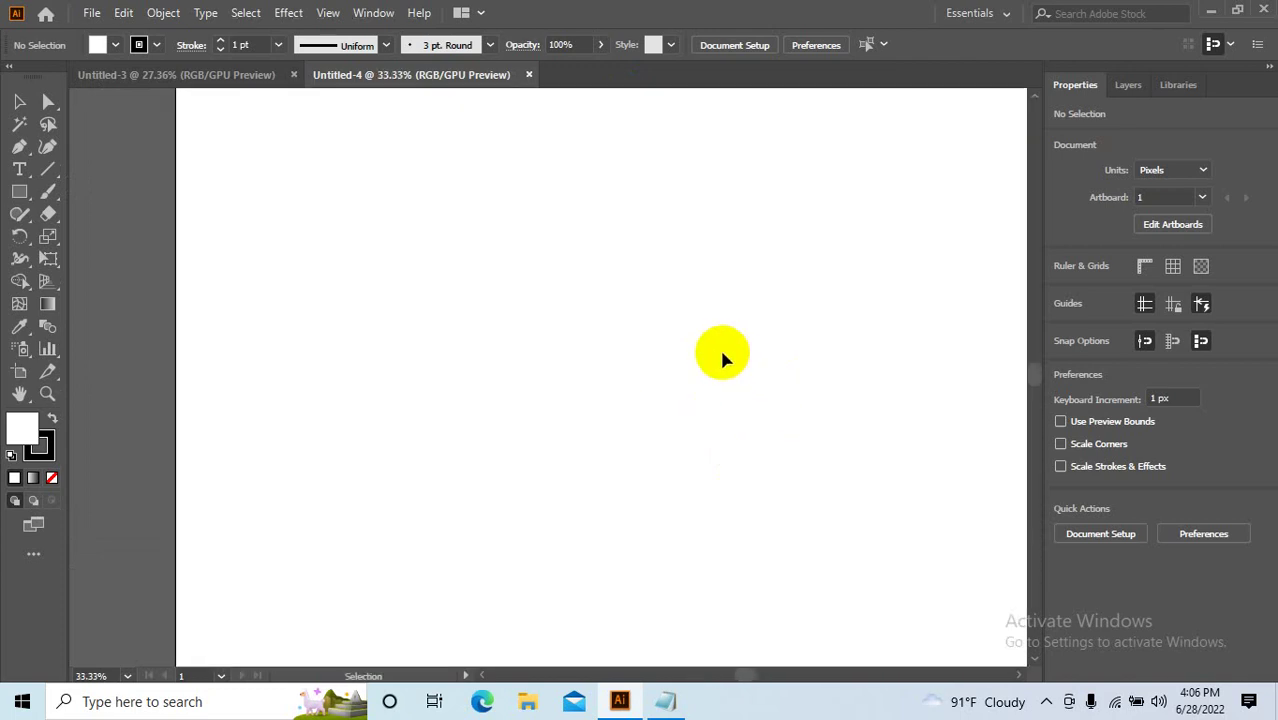
scroll(722, 356, "up", 1)
scroll(722, 356, "up", 4)
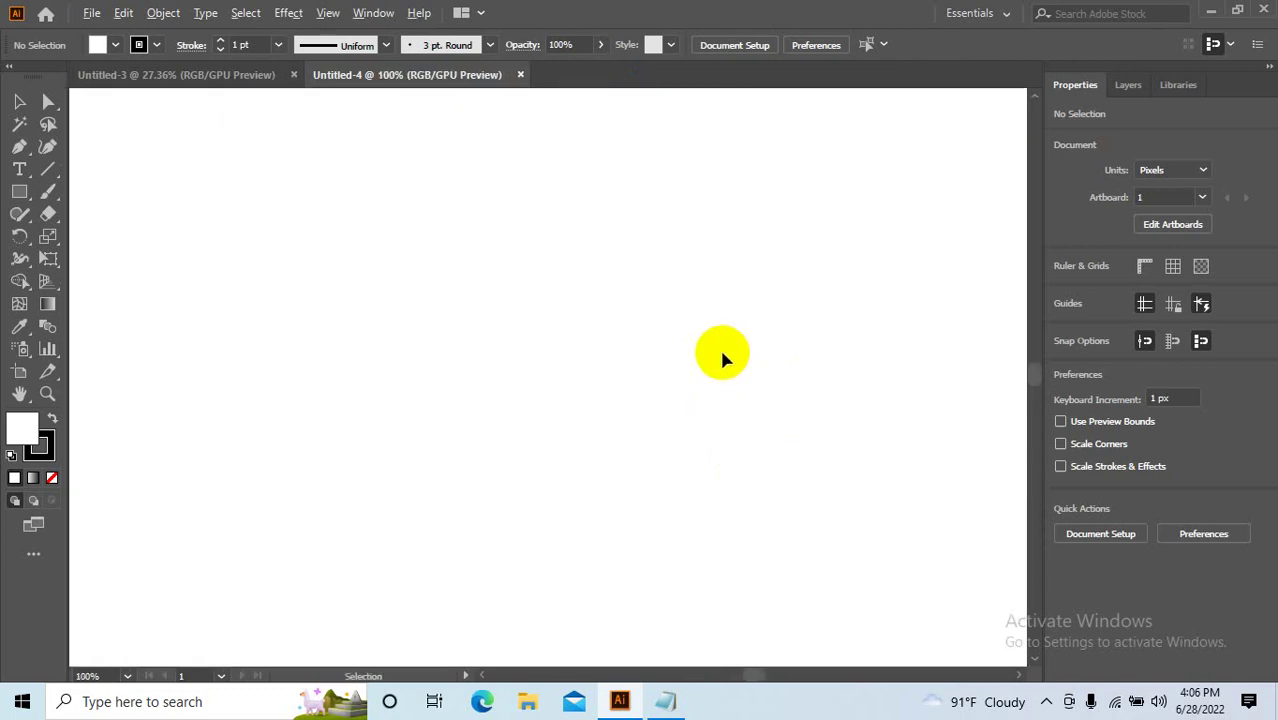
scroll(722, 356, "up", 3)
scroll(722, 356, "up", 4)
scroll(722, 356, "up", 4)
scroll(722, 356, "up", 2)
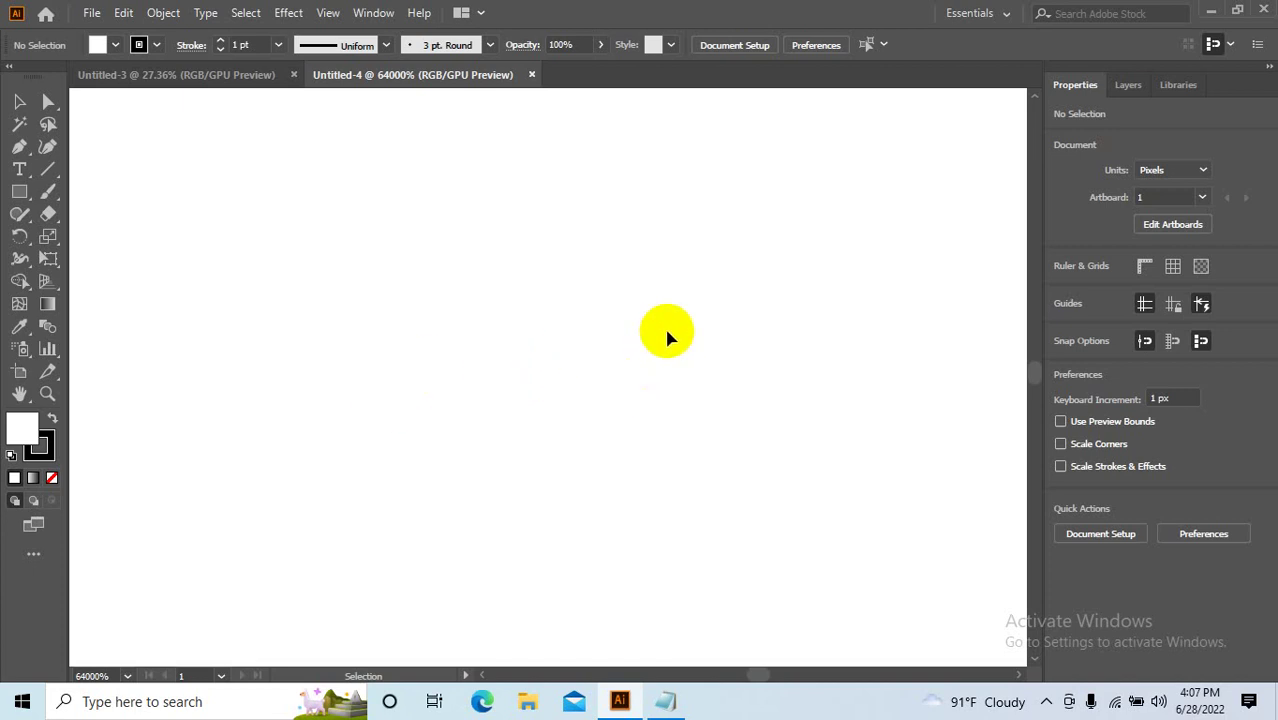
Zoom out from 64000% until the blank Untitled-4 artboard shows at 100%.
scroll(671, 333, "down", 3)
scroll(672, 334, "down", 3)
scroll(676, 335, "down", 3)
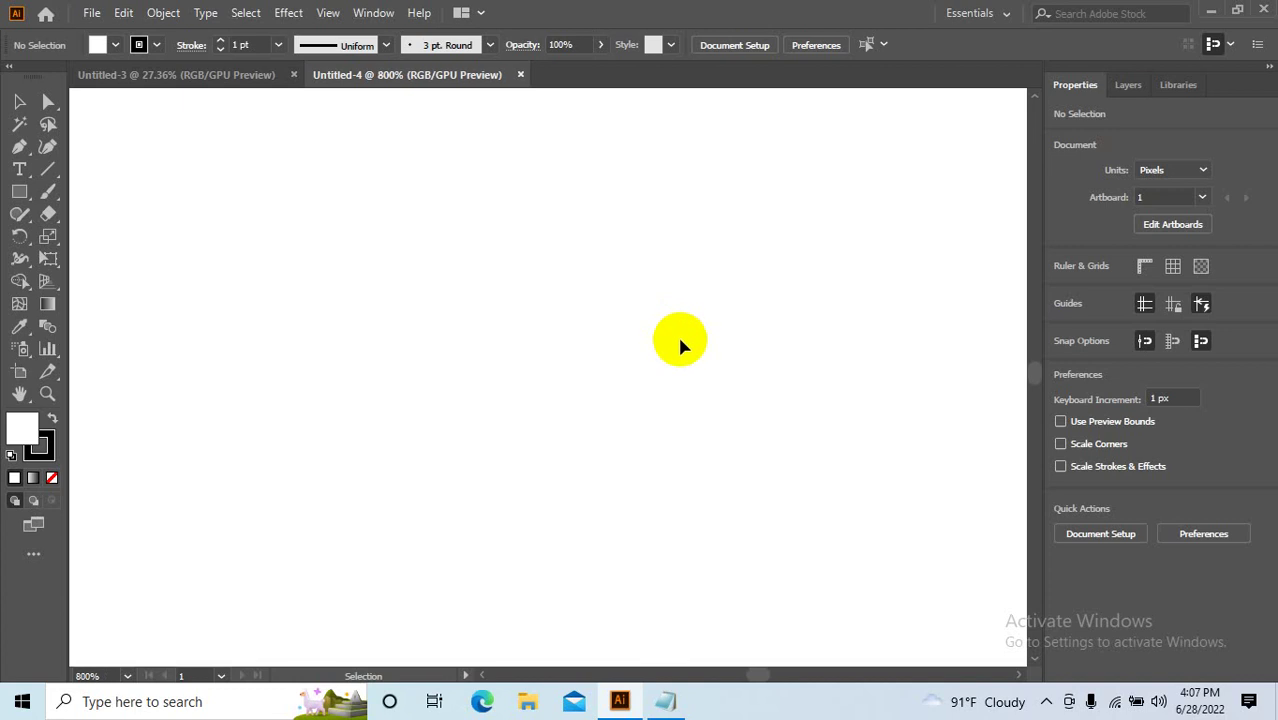
scroll(685, 340, "down", 3)
Draw a tiny 5 by 5 px rectangle on the artboard, then deselect it.
left_click(19, 191)
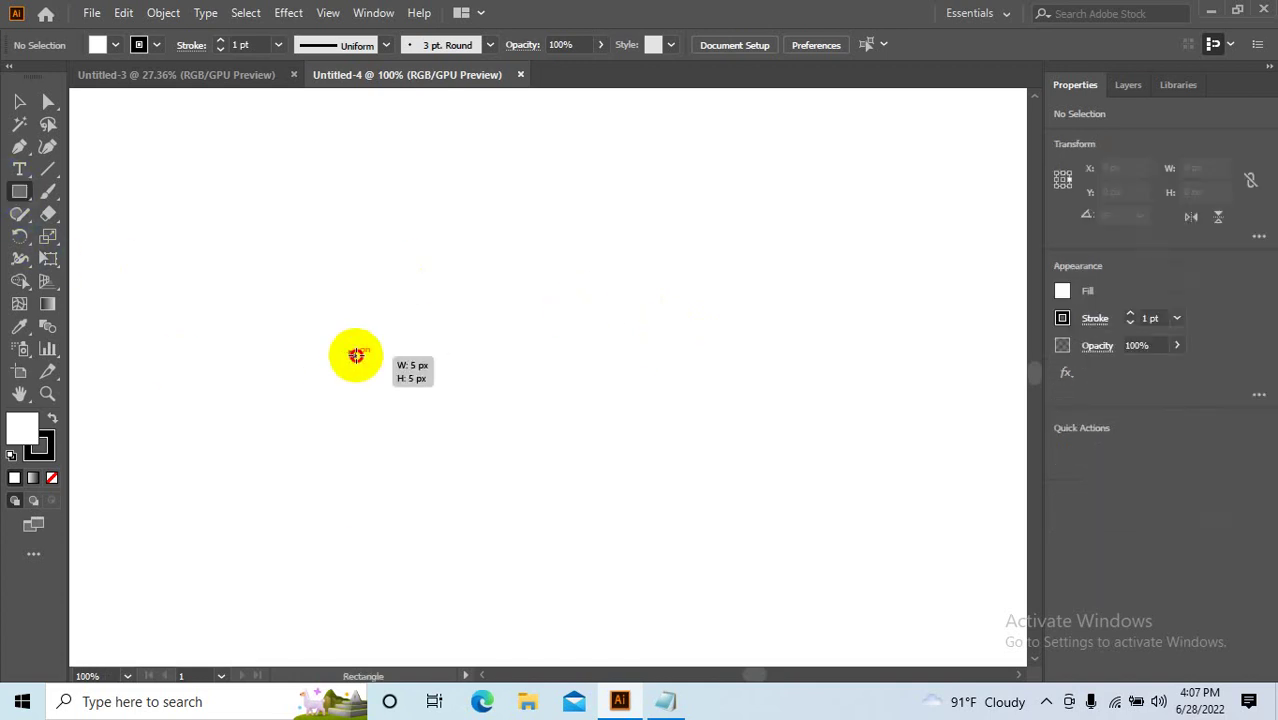
left_click_drag(350, 351, 354, 354)
key("v")
left_click(380, 403)
Zoom in to 6400% on the tiny white-filled, black-stroked square and pan it to the centre.
scroll(378, 404, "down", 4)
scroll(375, 398, "down", 3)
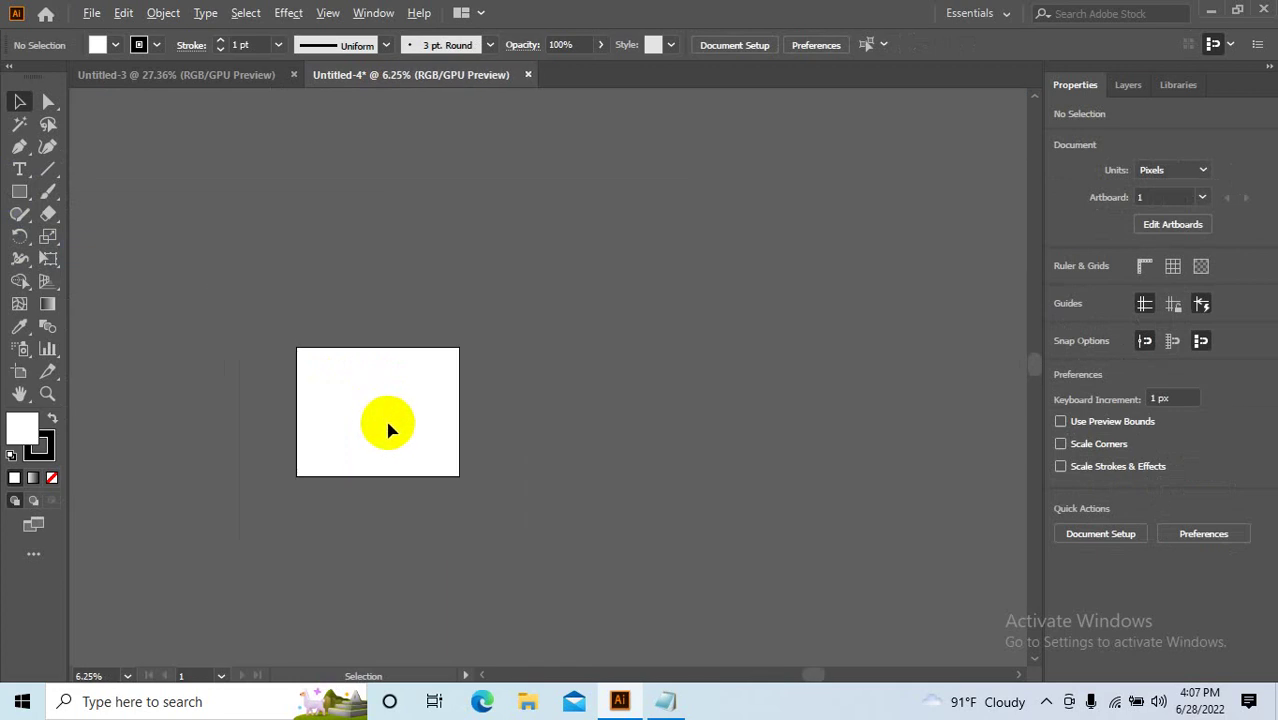
left_click_drag(374, 419, 453, 420)
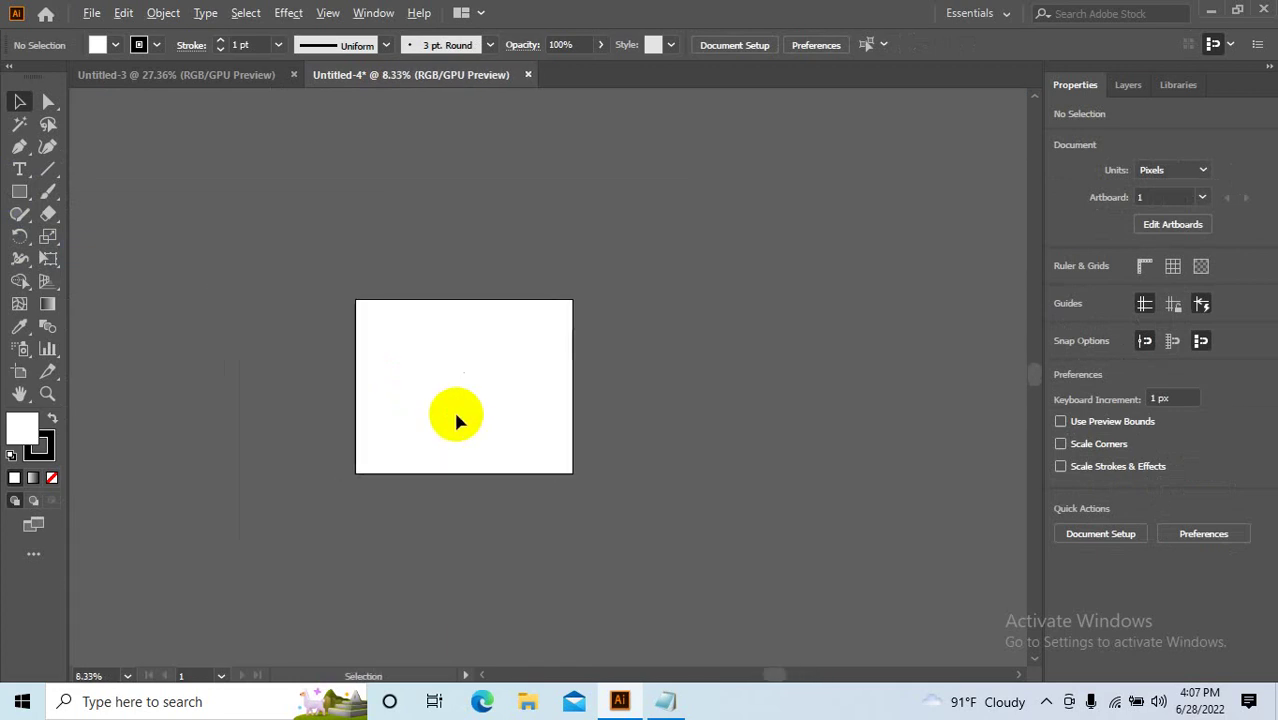
scroll(455, 420, "down", 2)
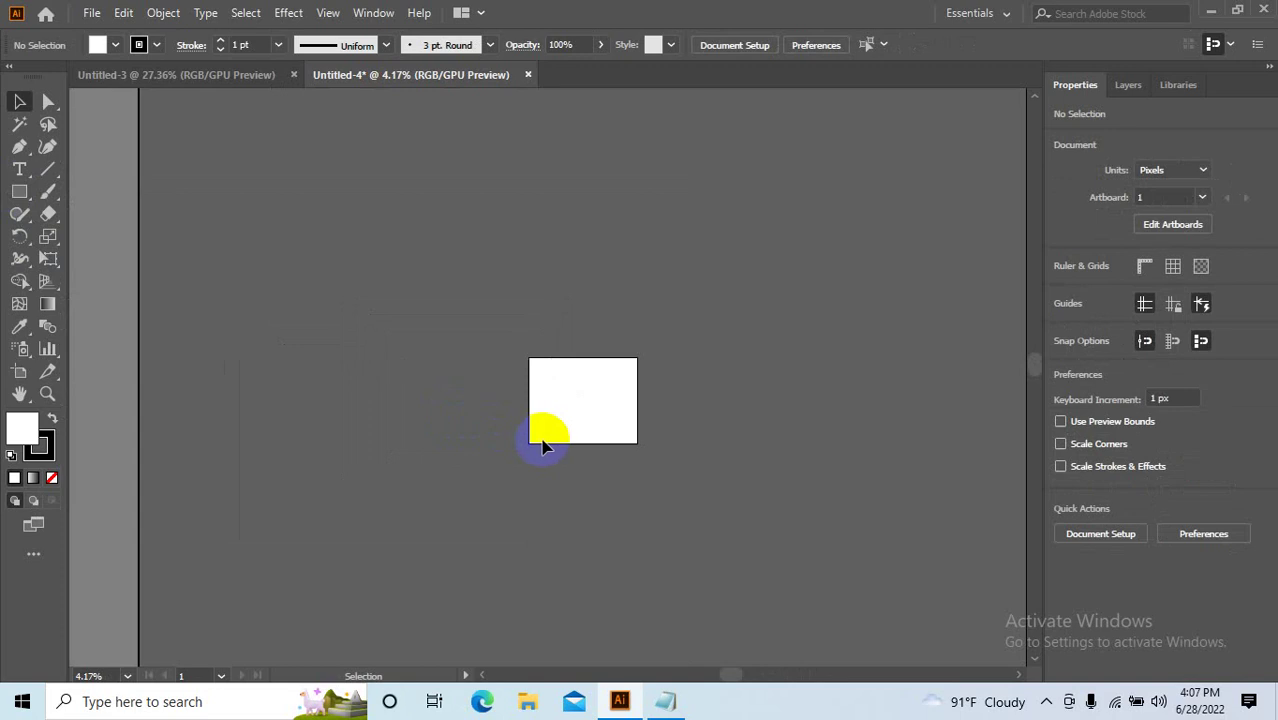
scroll(541, 441, "up", 1)
scroll(545, 441, "up", 1)
scroll(548, 441, "up", 1)
scroll(548, 441, "up", 1)
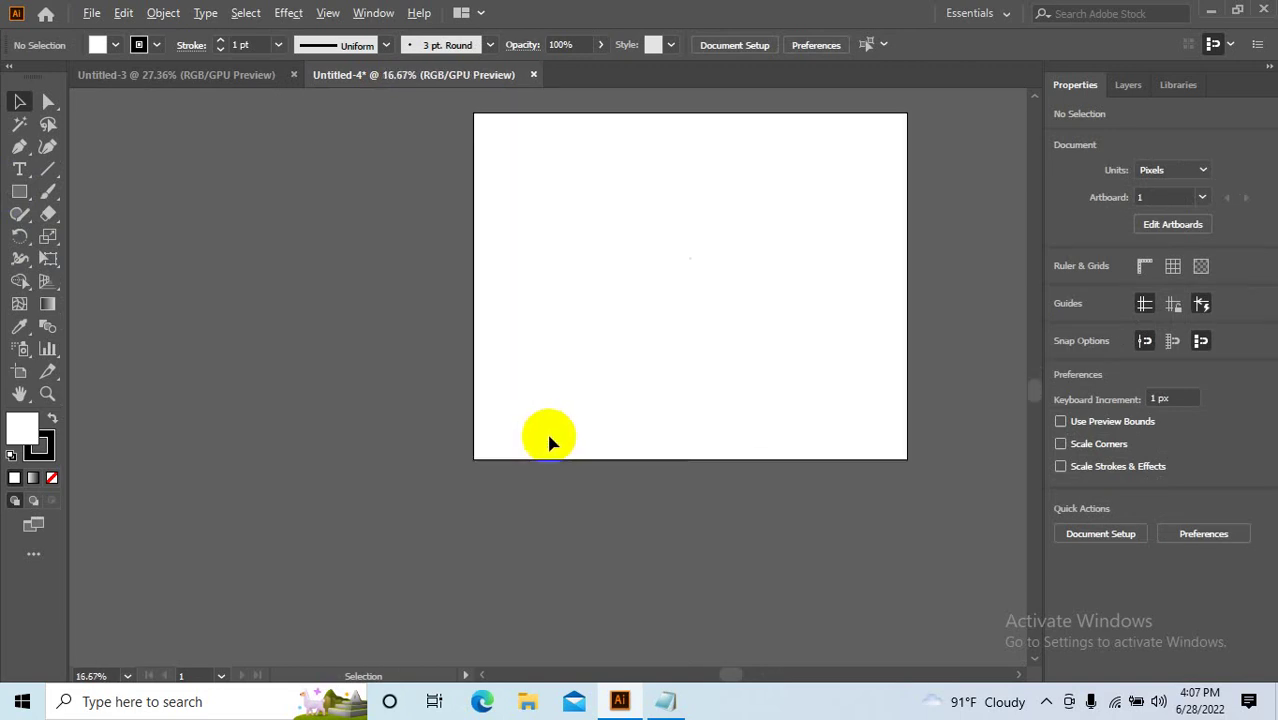
left_click_drag(548, 437, 574, 405)
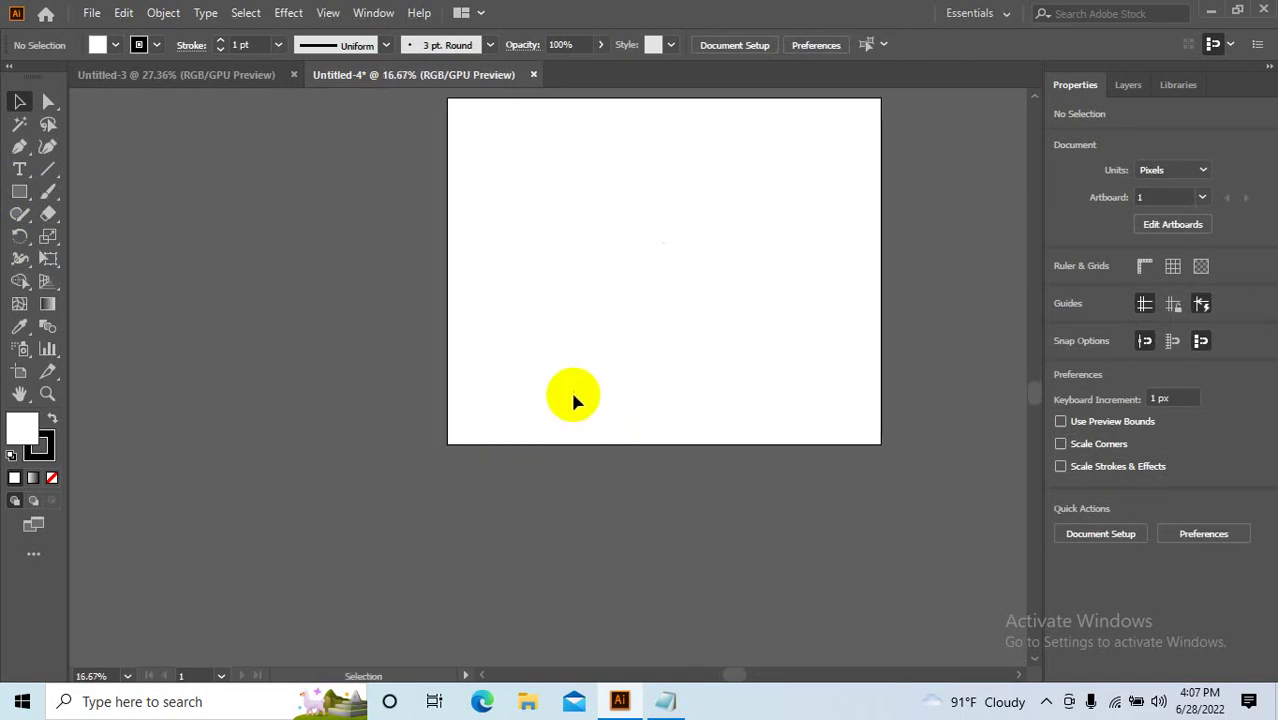
scroll(570, 388, "up", 1)
scroll(565, 344, "up", 1)
scroll(585, 394, "up", 2)
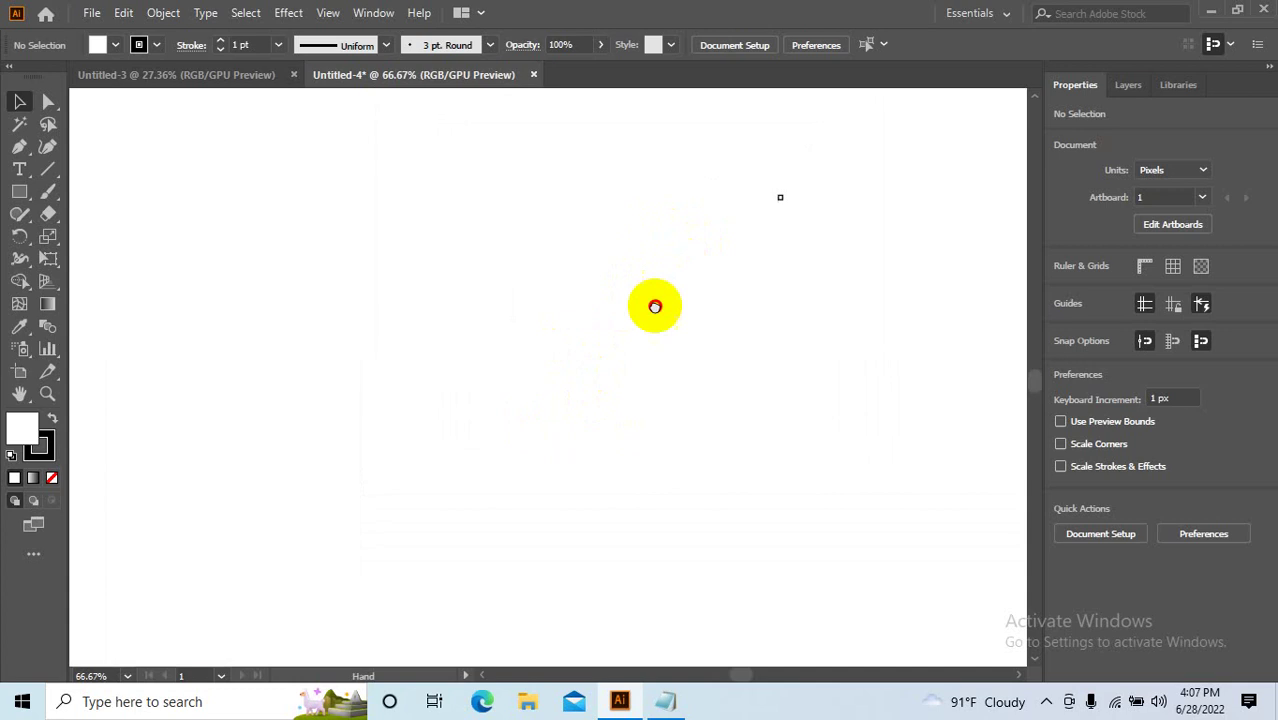
scroll(750, 225, "up", 6)
scroll(765, 280, "up", 2)
scroll(771, 360, "up", 3)
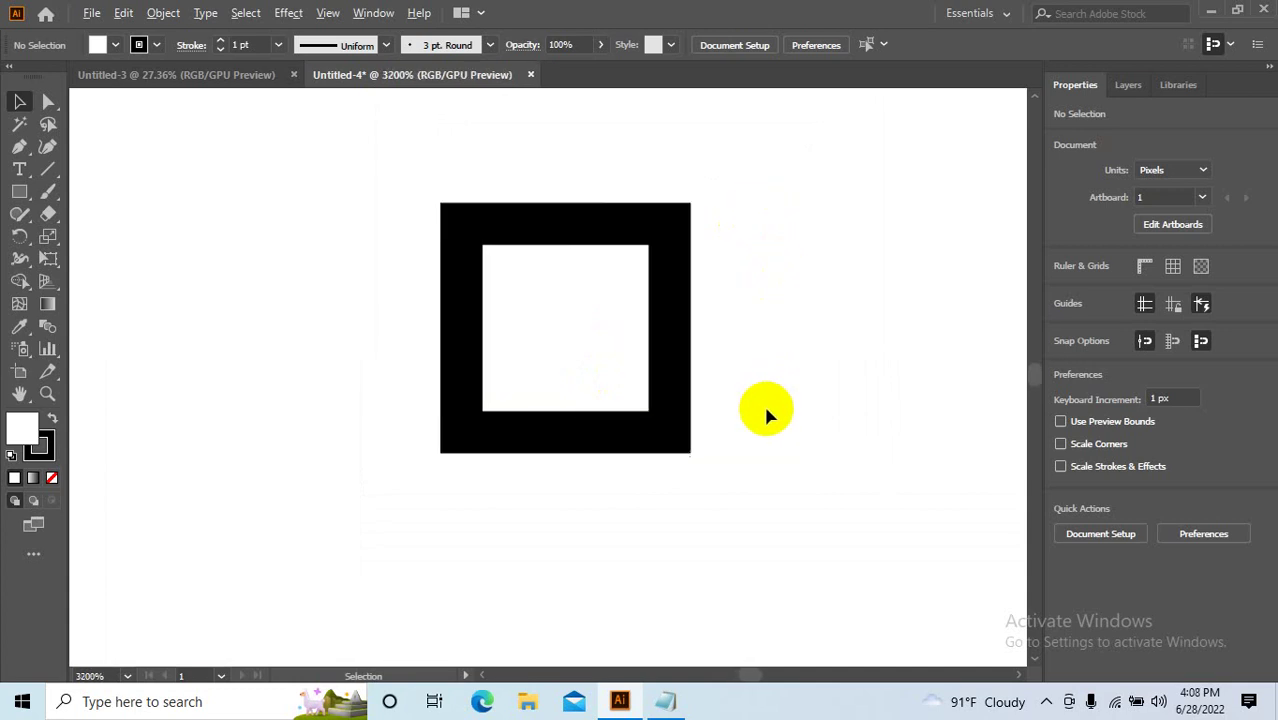
scroll(765, 414, "up", 2)
left_click_drag(728, 420, 978, 531)
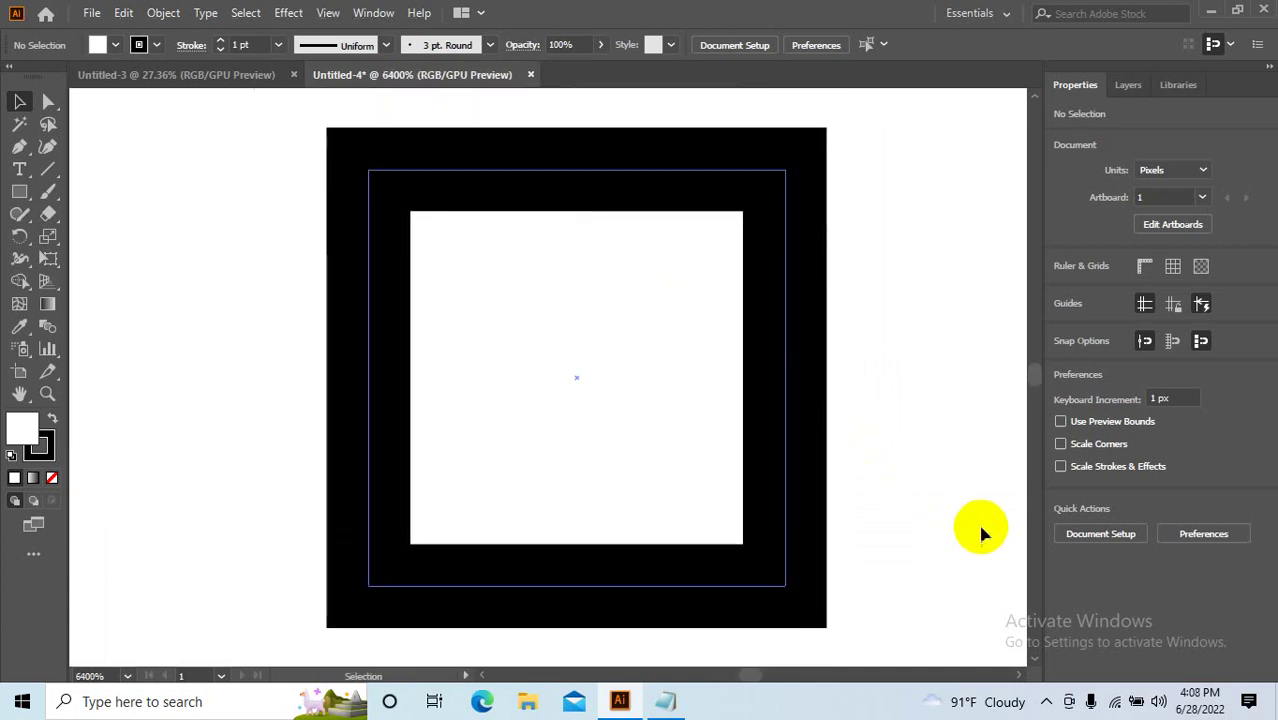
Zoom out partway, then select the small square and deselect it.
scroll(955, 535, "down", 3)
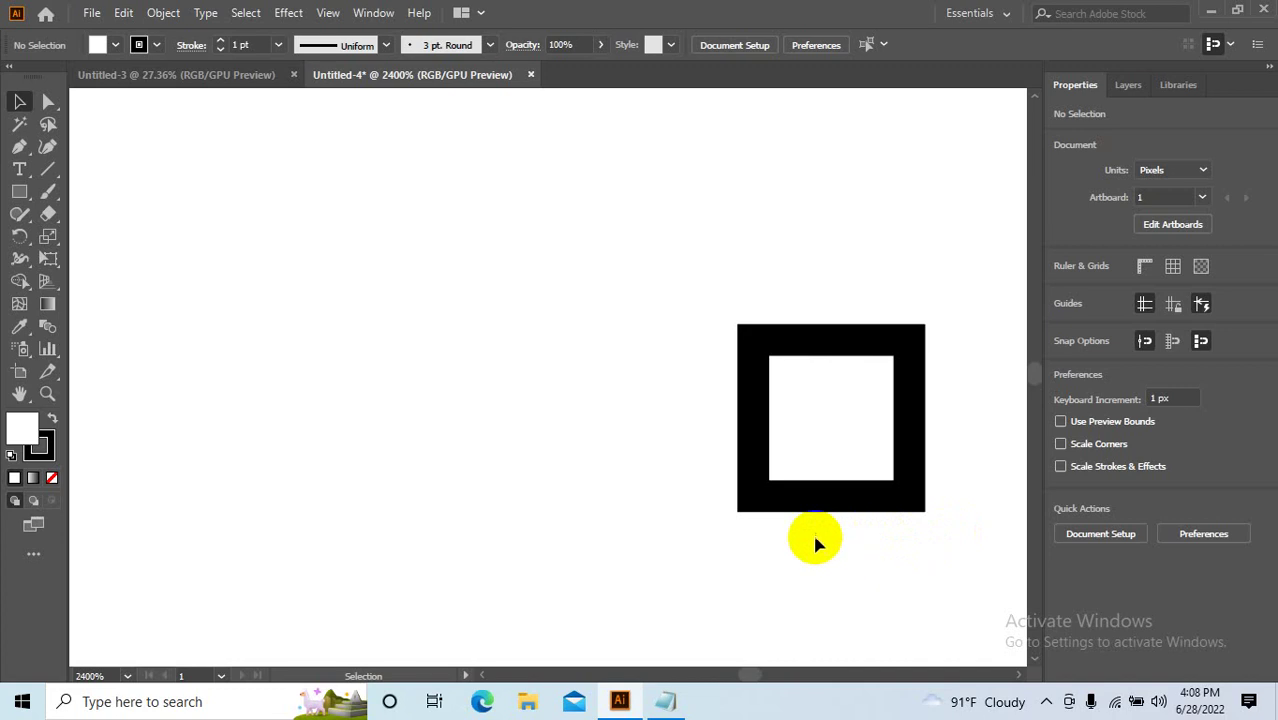
scroll(700, 500, "down", 4)
scroll(570, 410, "down", 1)
scroll(556, 365, "down", 2)
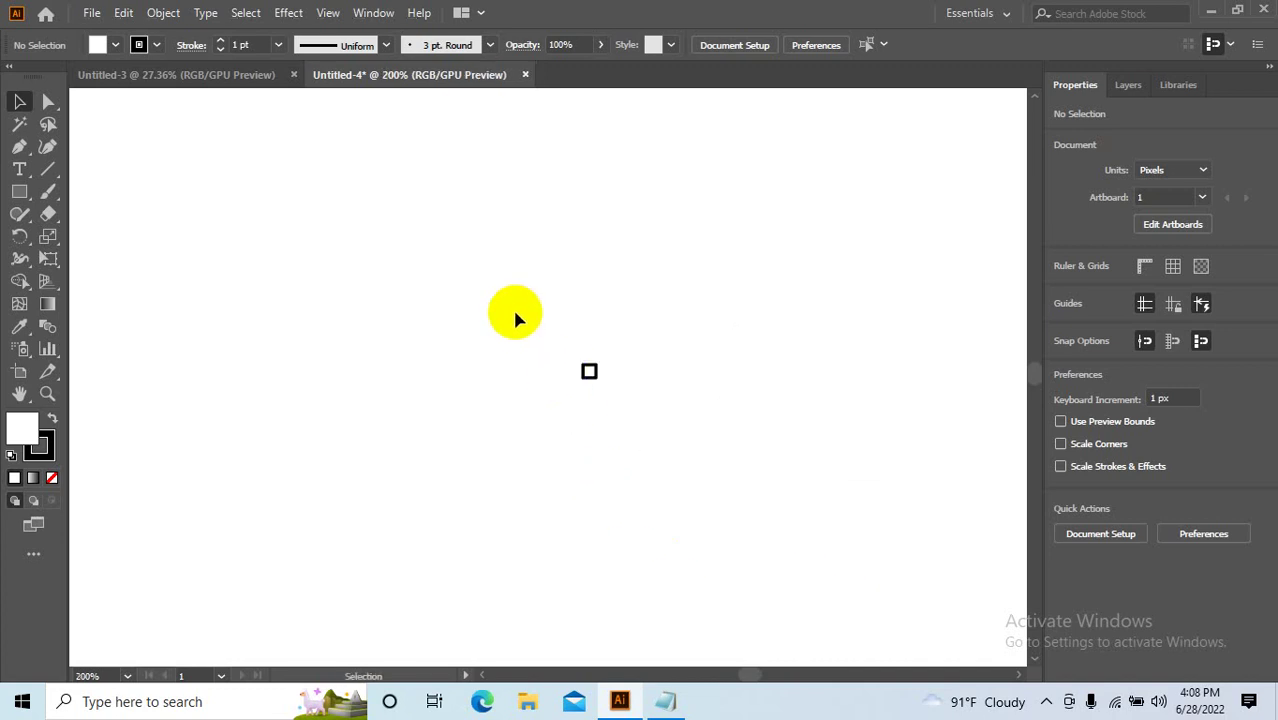
scroll(573, 353, "up", 1)
left_click_drag(573, 353, 752, 484)
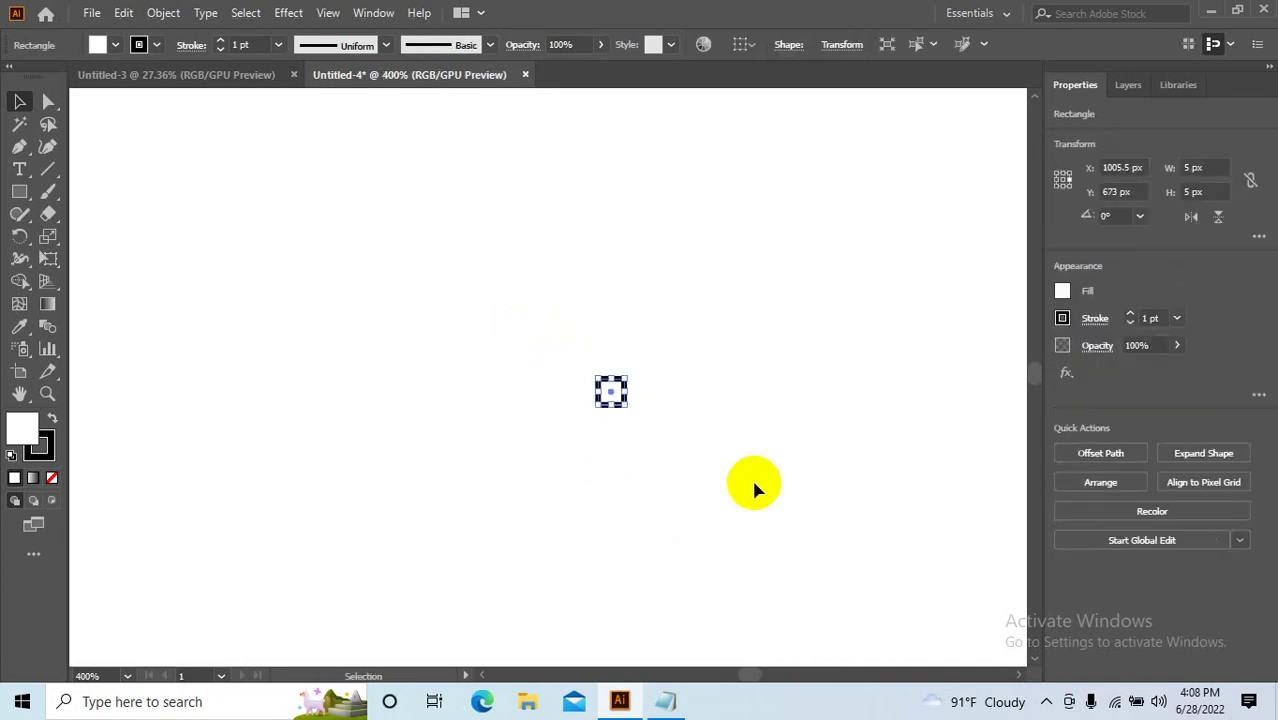
left_click(753, 483)
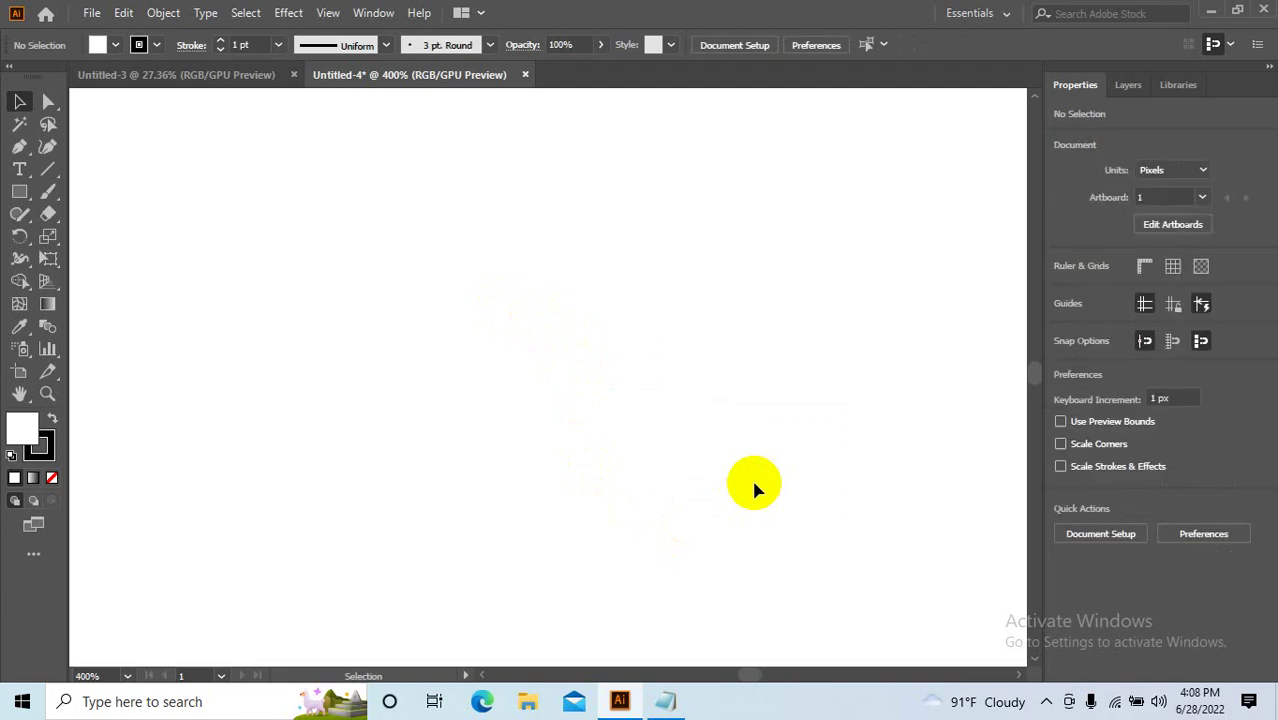
Keep zooming out until the whole artboard sits small on the pasteboard at about 6%.
scroll(754, 485, "down", 3)
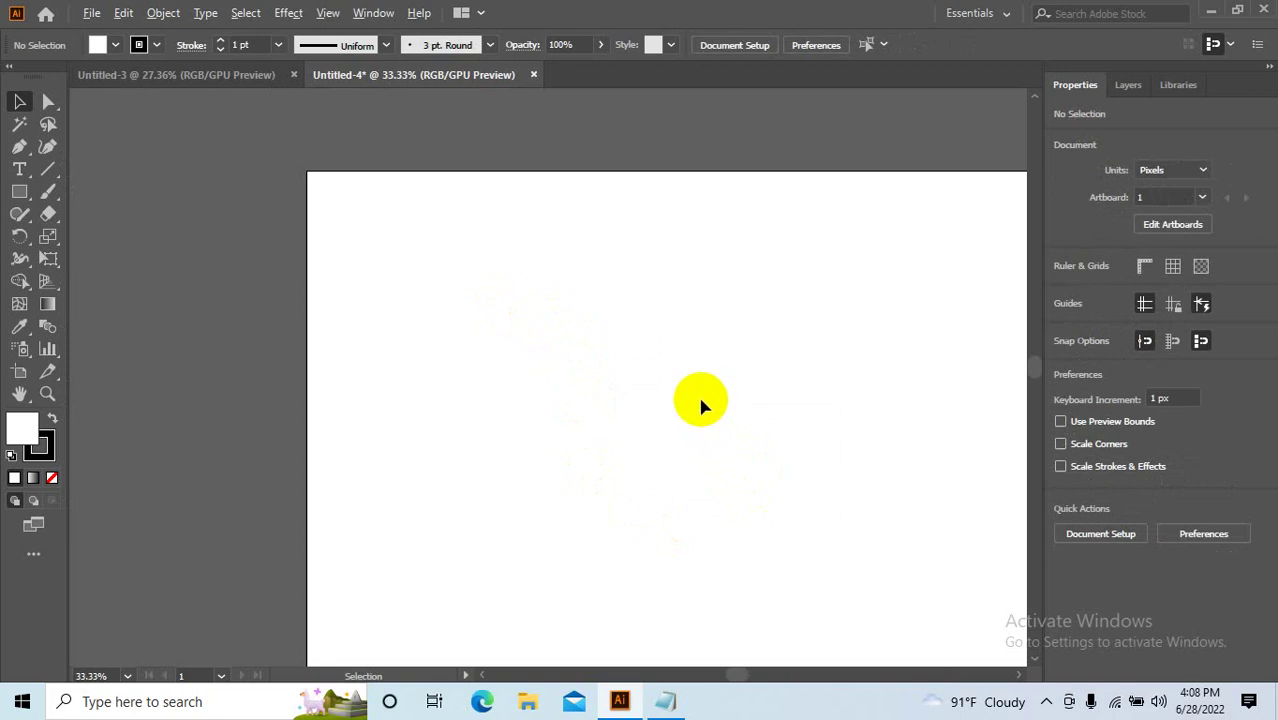
scroll(697, 385, "down", 5)
scroll(696, 380, "up", 10)
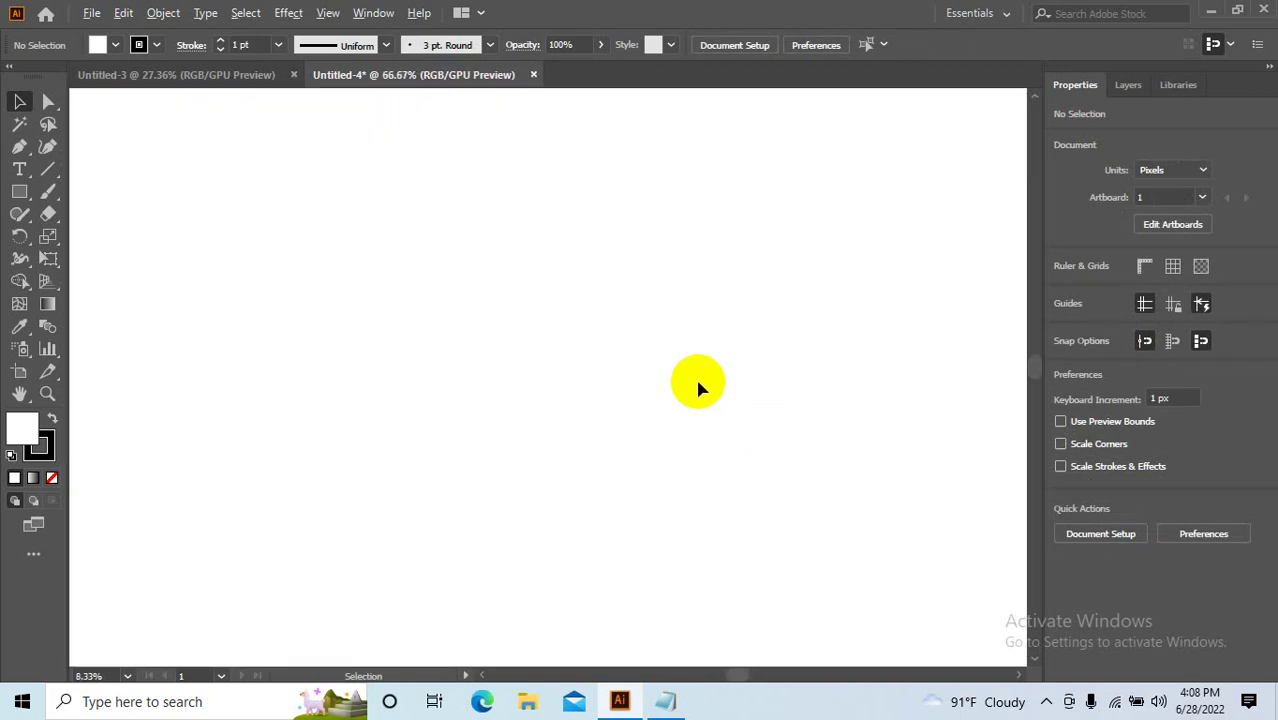
scroll(697, 385, "down", 7)
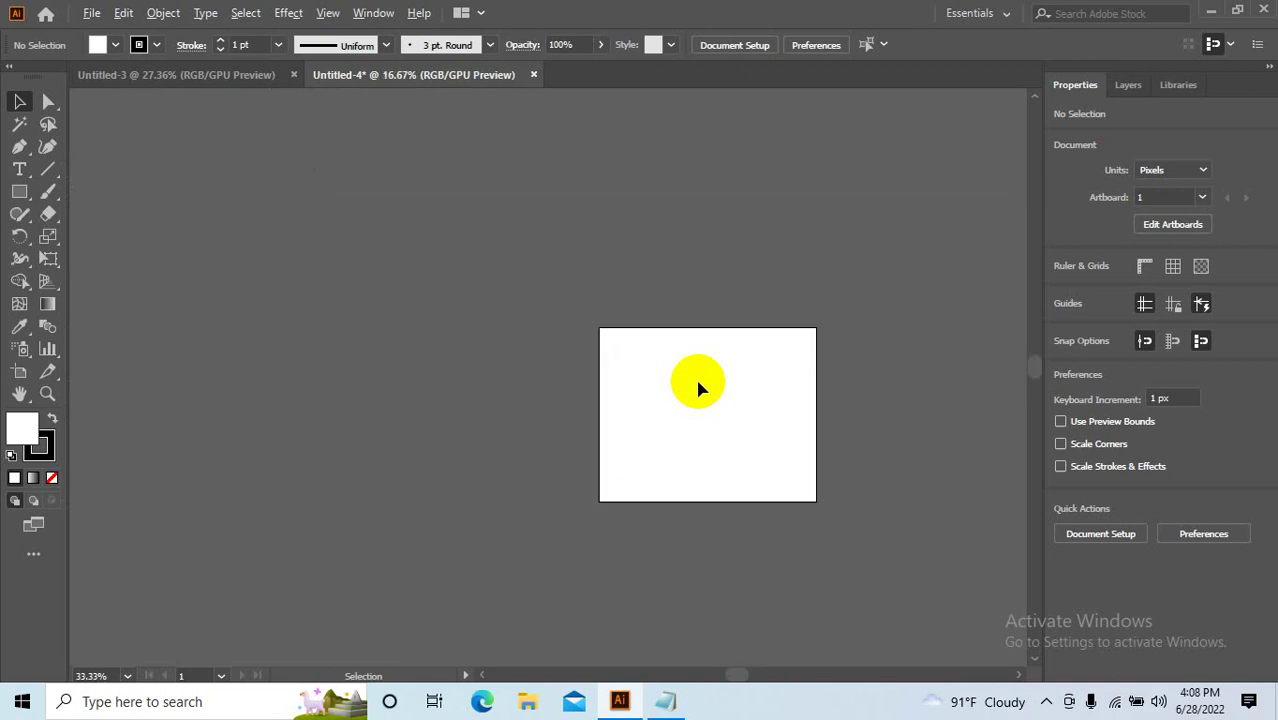
scroll(697, 388, "down", 4)
scroll(697, 395, "down", 1)
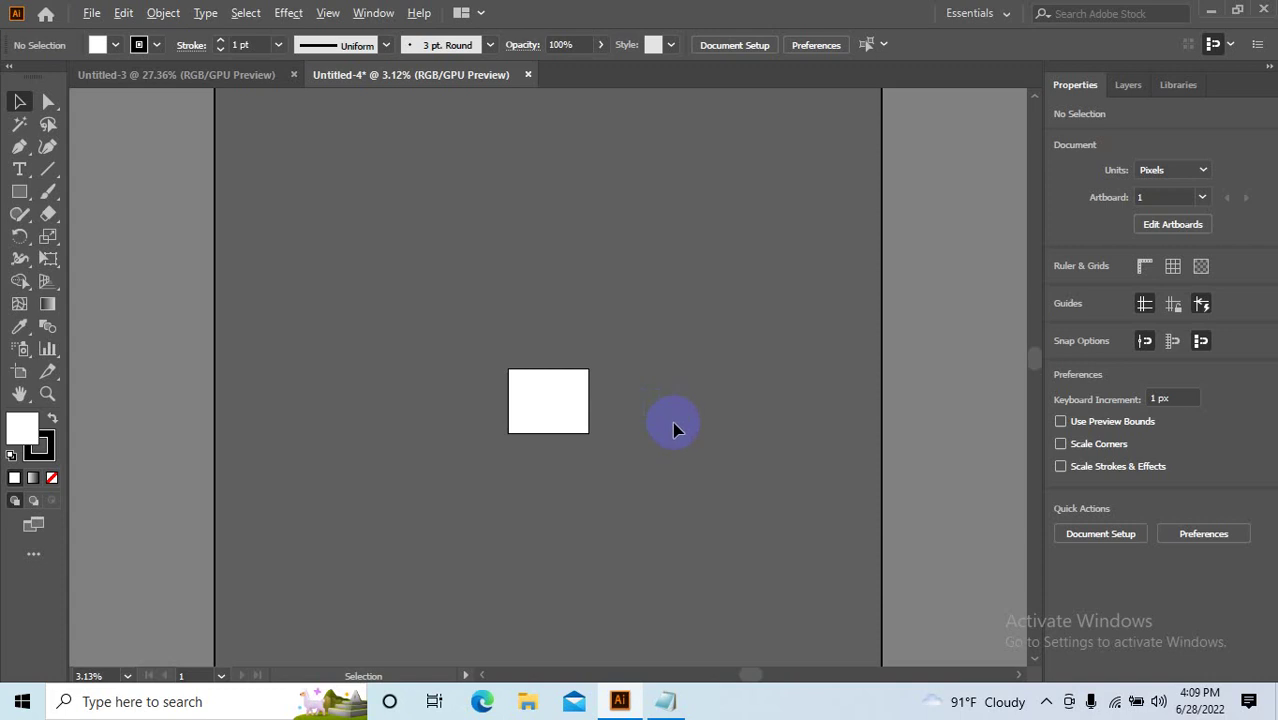
scroll(673, 428, "up", 2)
scroll(673, 428, "down", 2)
scroll(673, 428, "up", 4)
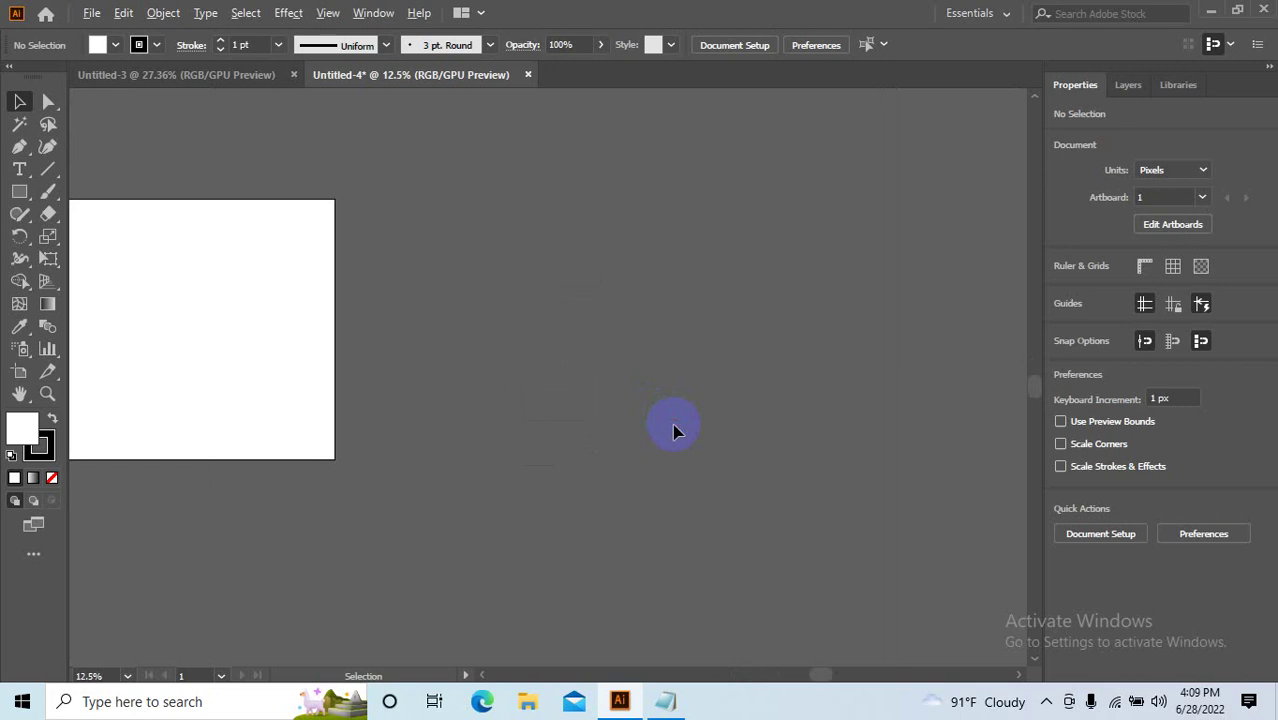
scroll(673, 428, "down", 4)
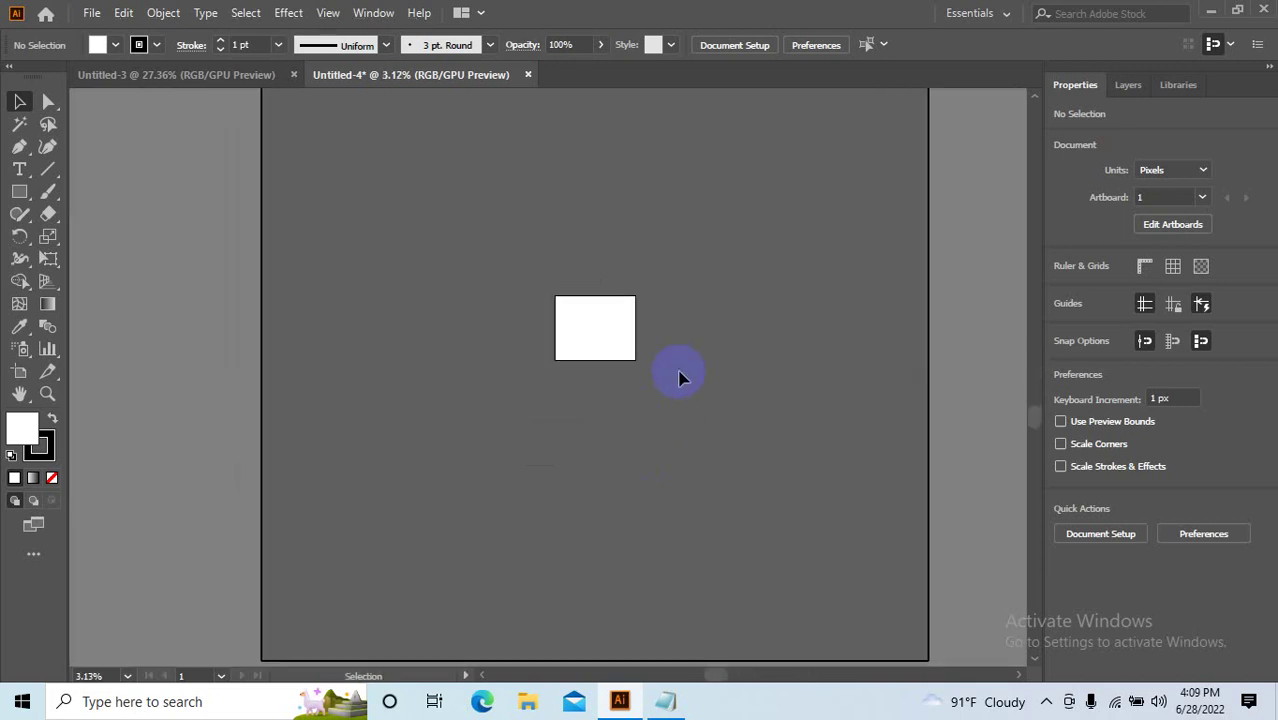
Pan and zoom in to 50% so the artboard fills most of the canvas.
scroll(653, 368, "up", 1)
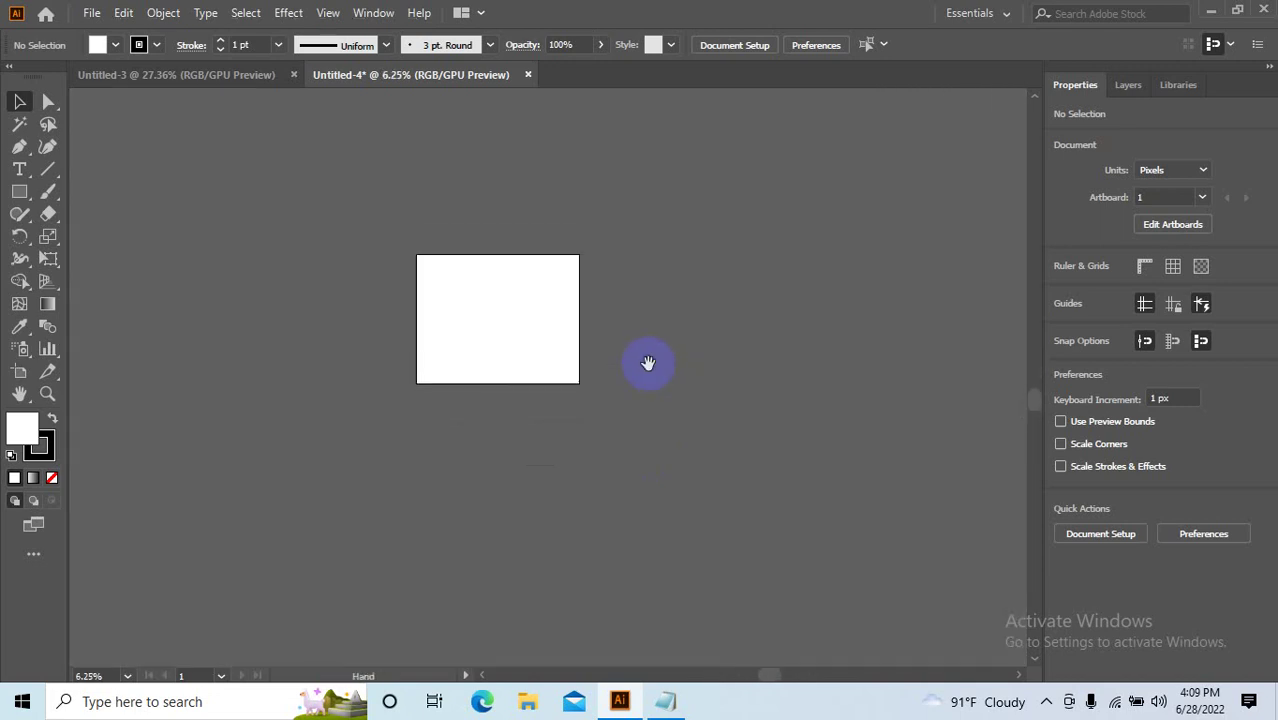
left_click_drag(650, 362, 584, 408)
scroll(578, 365, "up", 1)
scroll(578, 365, "up", 1)
left_click_drag(588, 299, 650, 322)
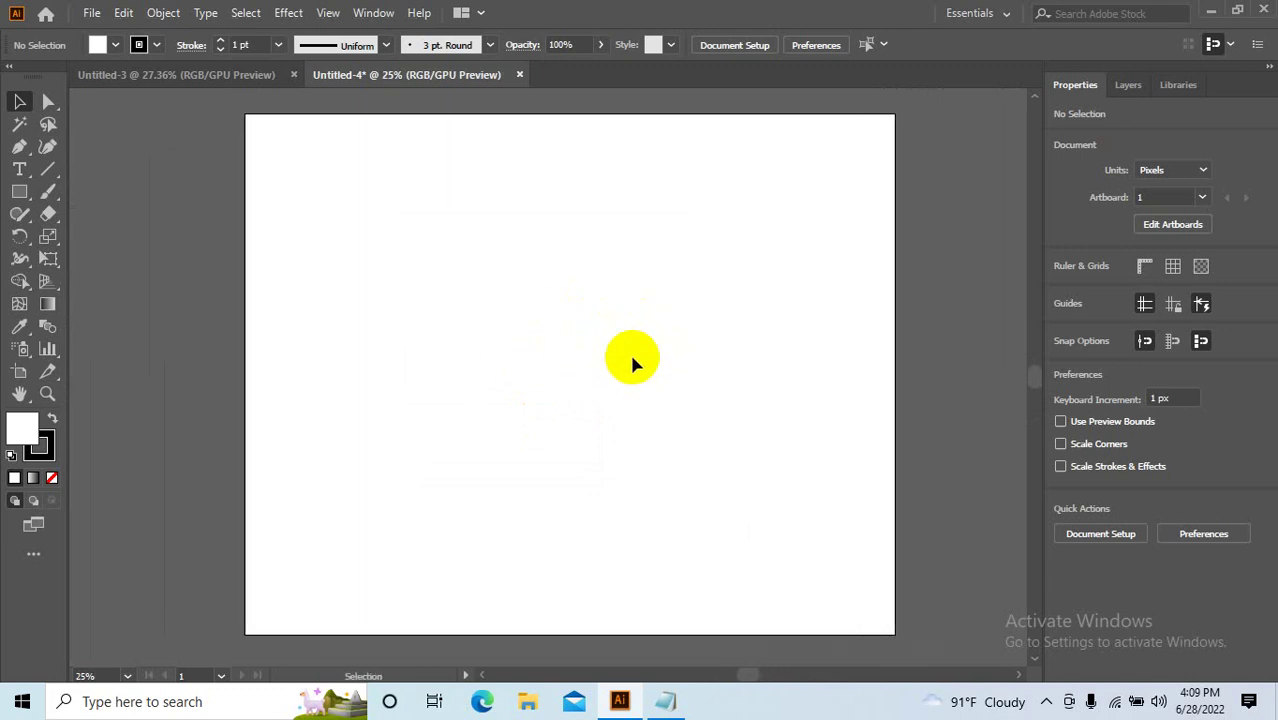
mouse_move(720, 333)
left_mouse_down()
mouse_move(555, 335)
mouse_move(807, 343)
mouse_move(790, 314)
mouse_move(707, 302)
mouse_move(730, 354)
mouse_move(921, 345)
mouse_move(836, 354)
left_mouse_up()
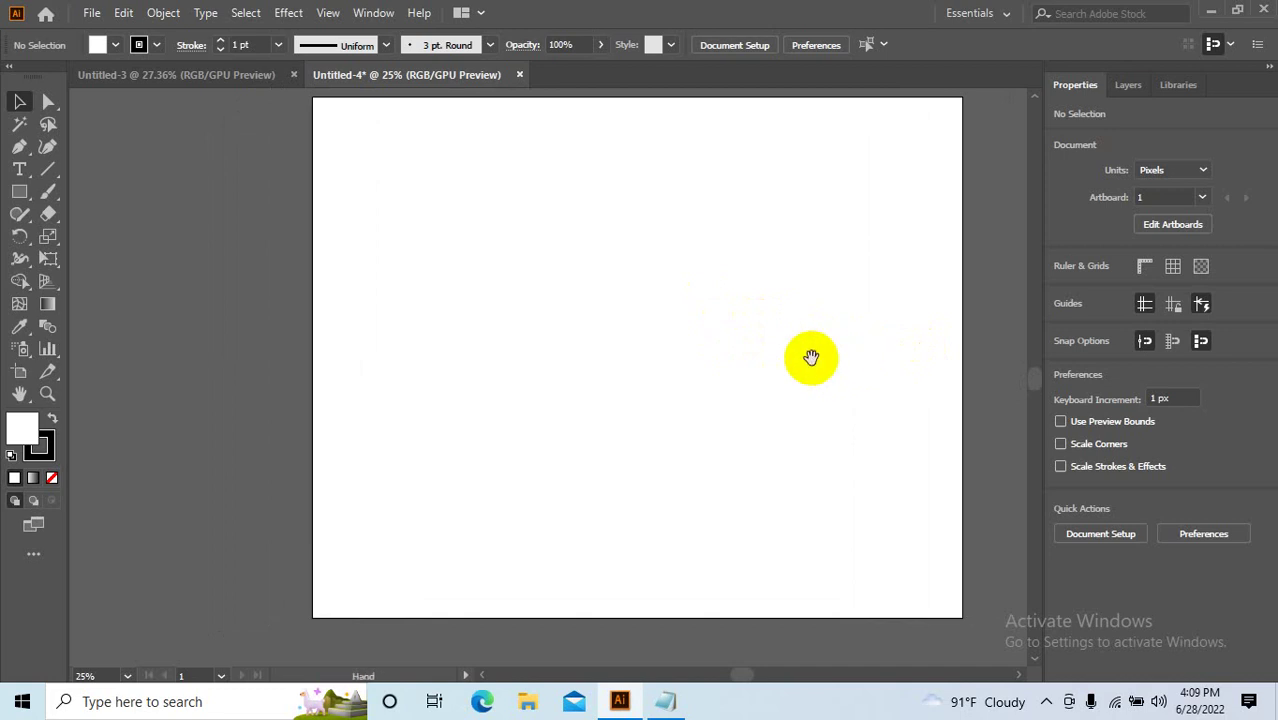
mouse_move(813, 359)
left_mouse_down()
mouse_move(930, 362)
mouse_move(782, 366)
left_mouse_up()
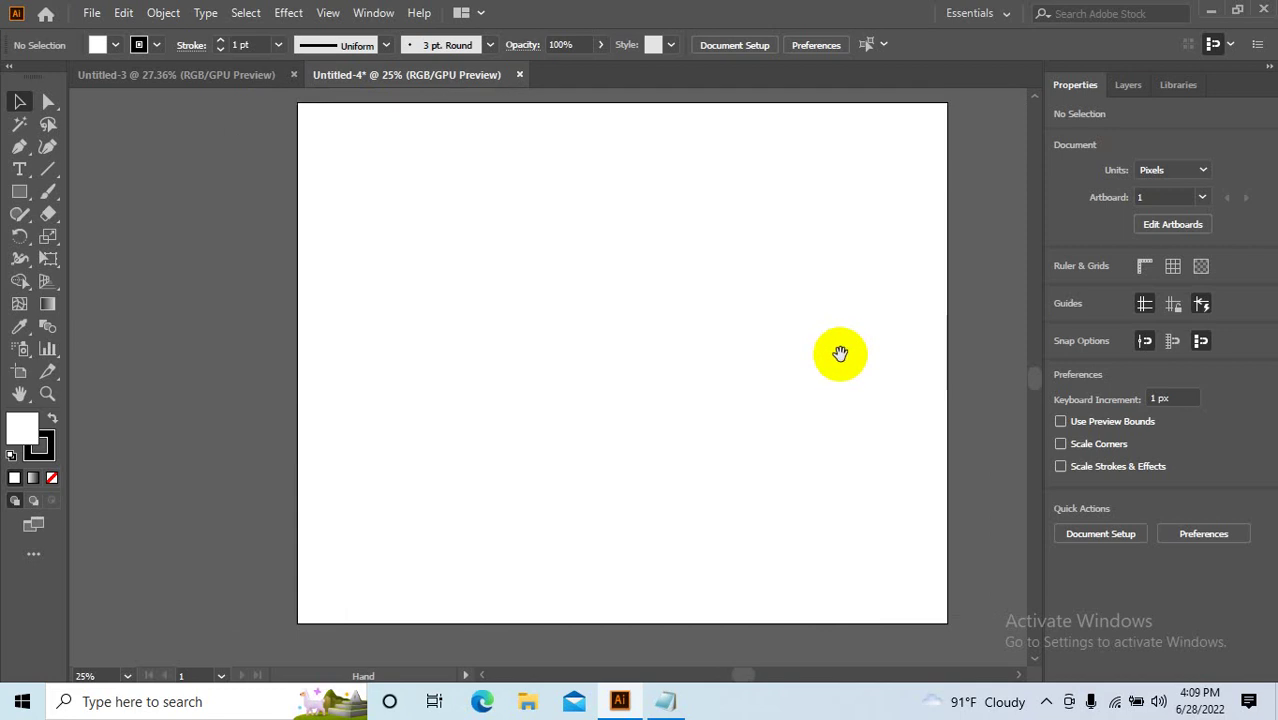
mouse_move(813, 360)
left_mouse_down()
mouse_move(947, 354)
mouse_move(770, 362)
left_mouse_up()
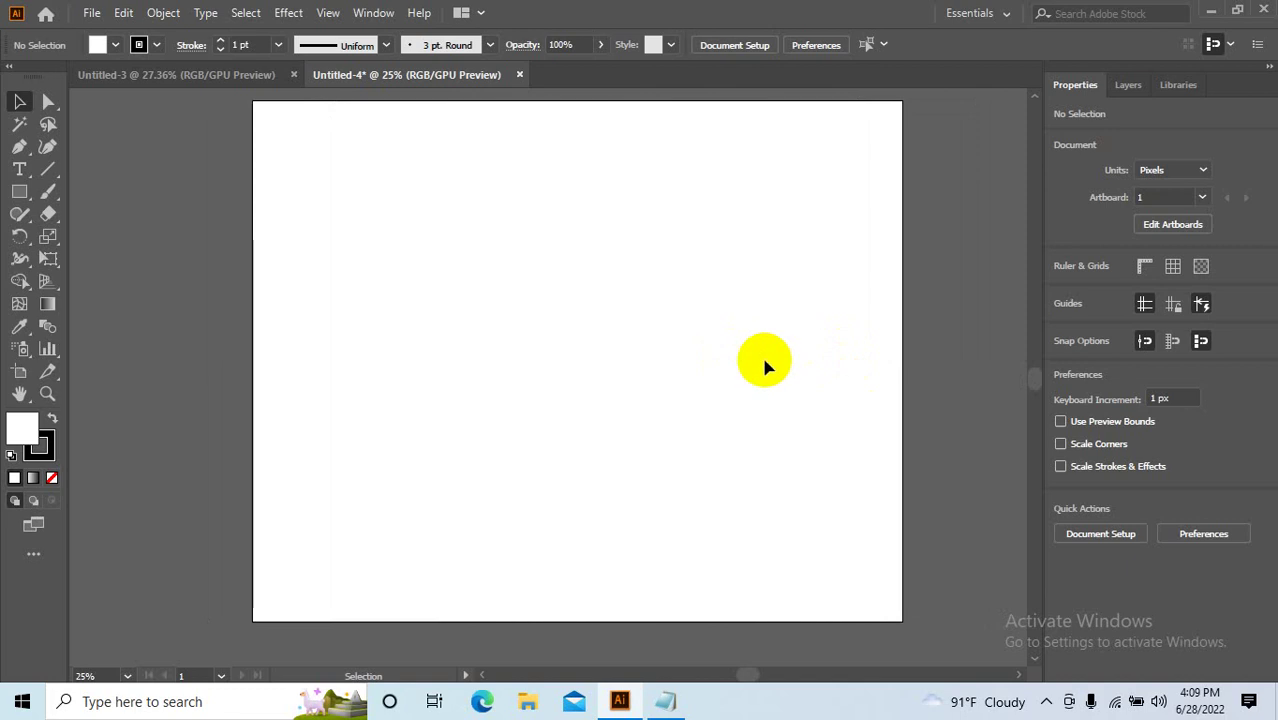
key("space")
key("space")
key("space")
key("space")
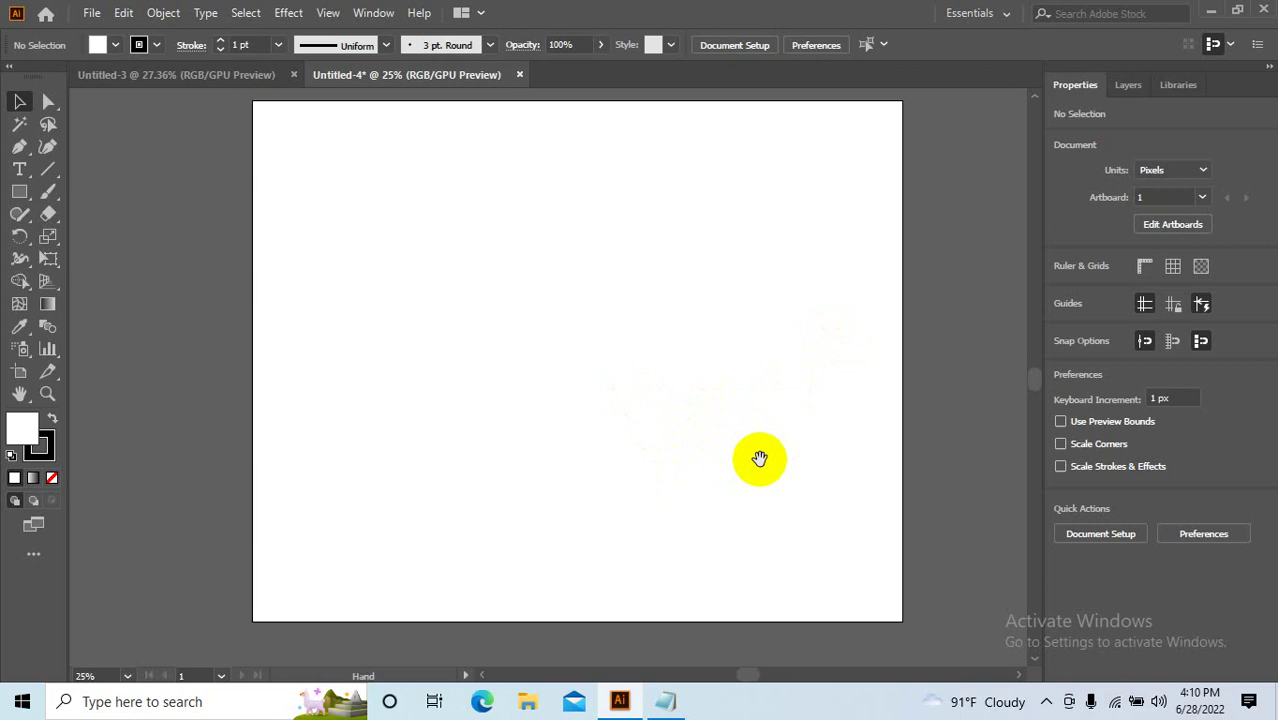
mouse_move(759, 458)
left_mouse_down()
mouse_move(956, 425)
mouse_move(610, 442)
mouse_move(759, 419)
left_mouse_up()
scroll(700, 405, "up", 2)
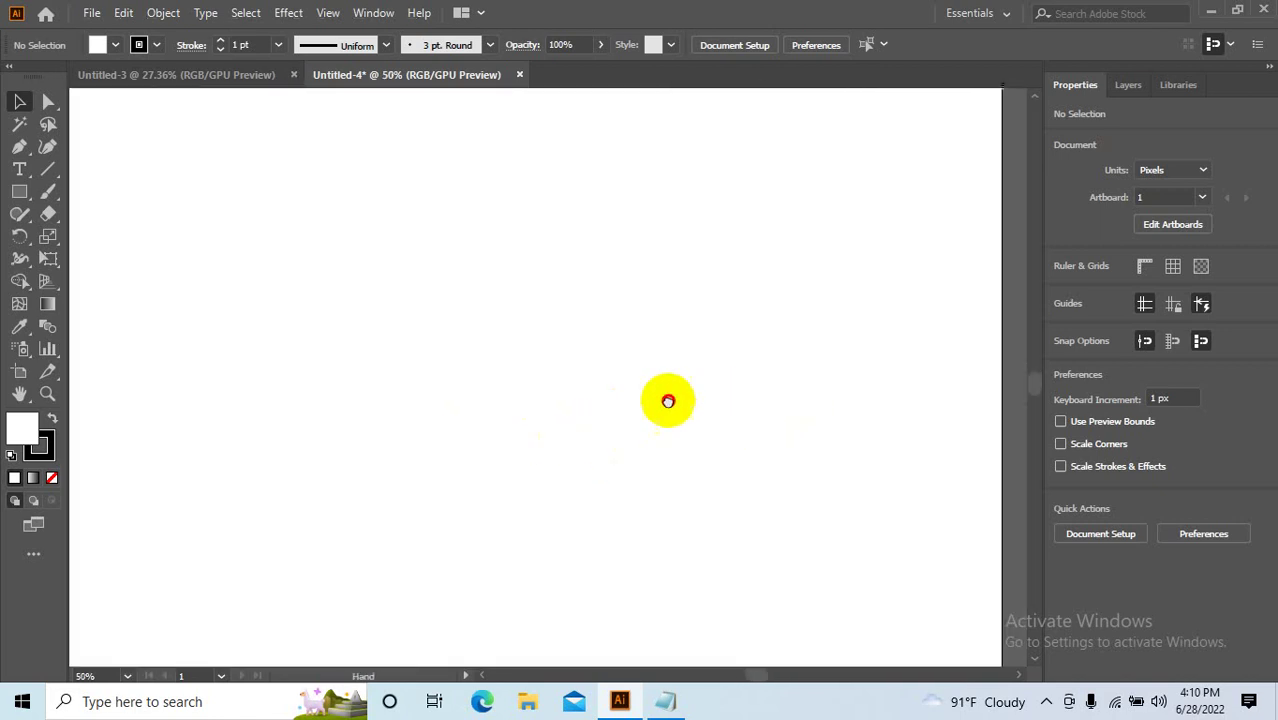
scroll(670, 405, "down", 1)
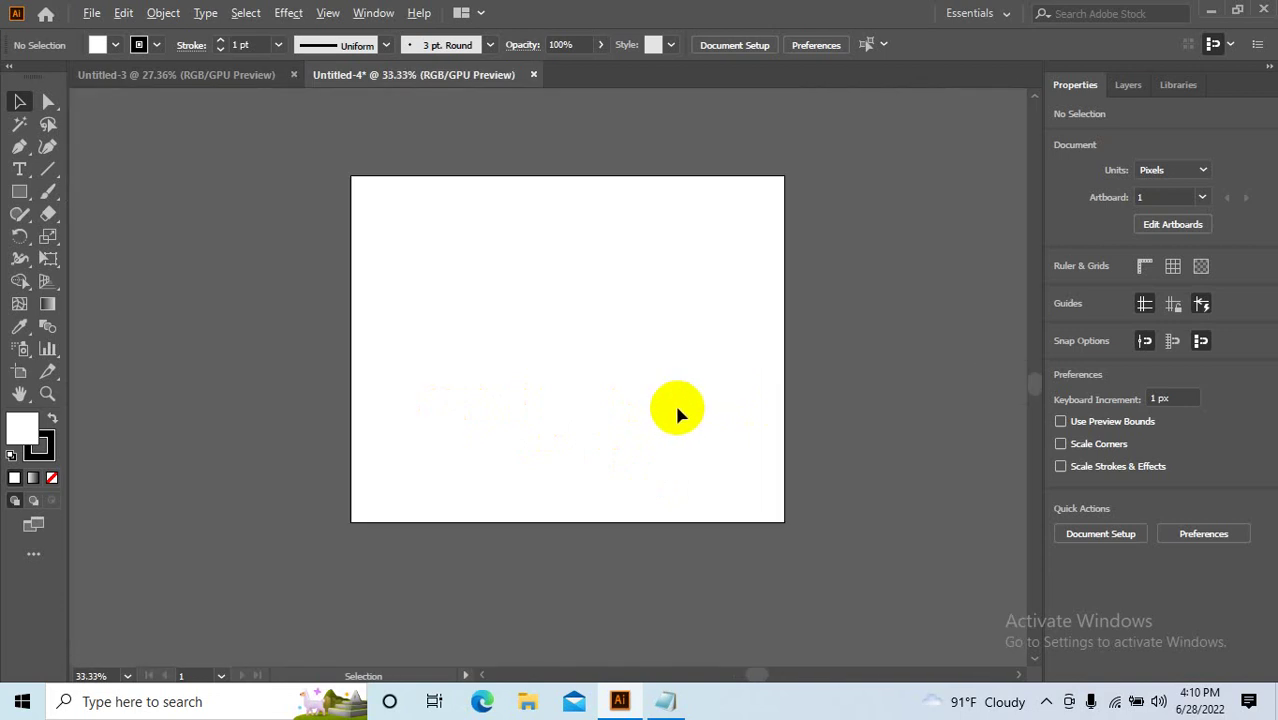
scroll(456, 386, "down", 4)
scroll(673, 362, "up", 1)
scroll(502, 388, "up", 3)
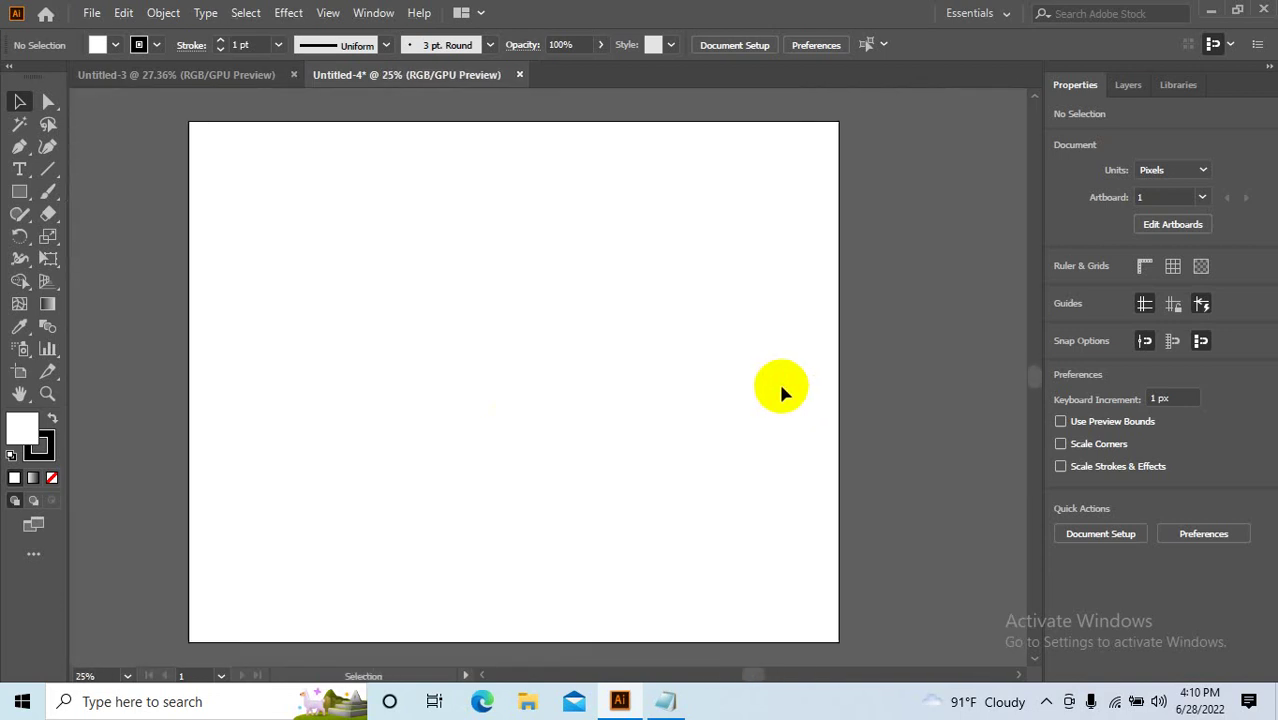
scroll(779, 385, "down", 3)
scroll(560, 375, "up", 3)
scroll(600, 357, "up", 1)
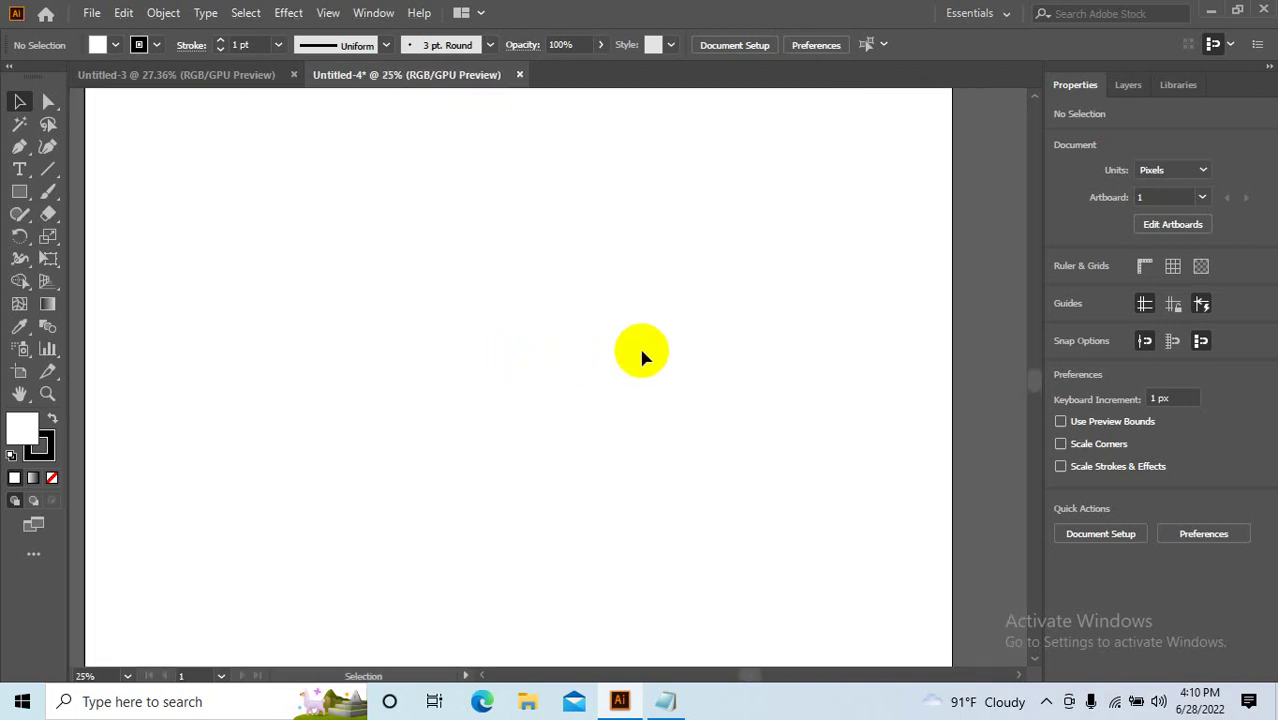
scroll(625, 362, "down", 1)
scroll(625, 370, "down", 3)
scroll(648, 381, "down", 1)
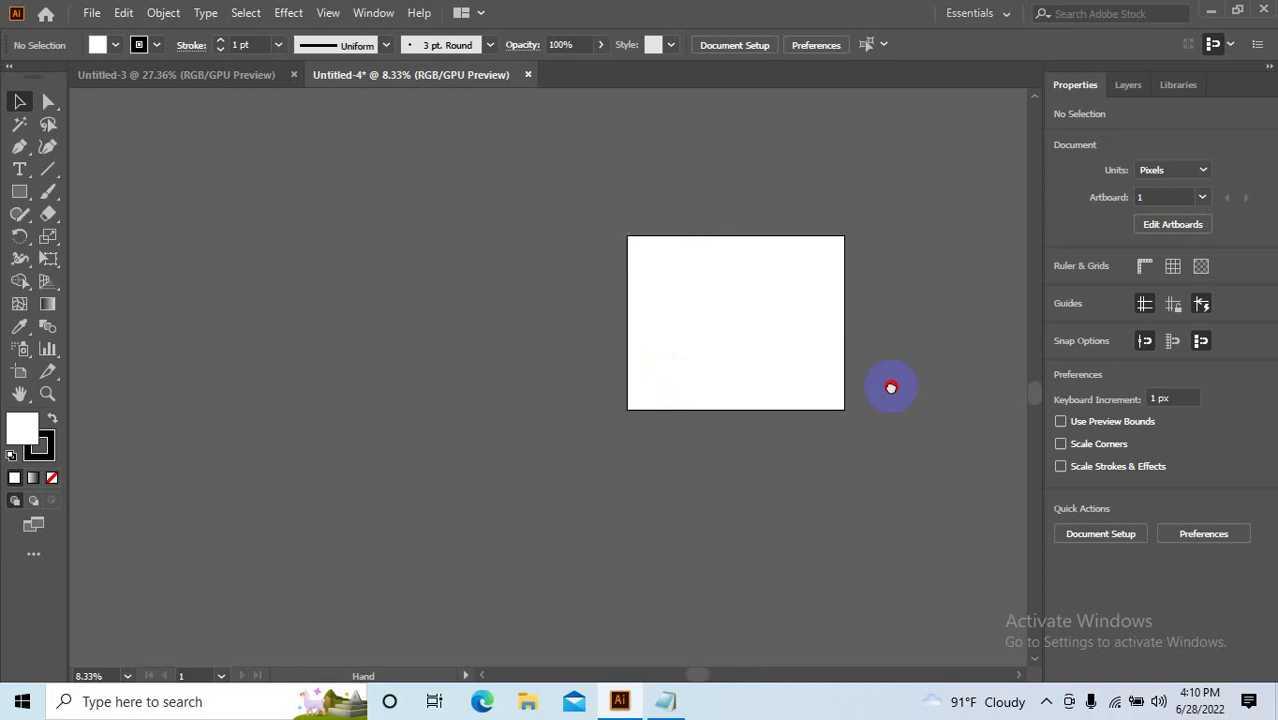
left_click_drag(647, 371, 736, 374)
scroll(720, 370, "up", 6)
scroll(700, 370, "down", 4)
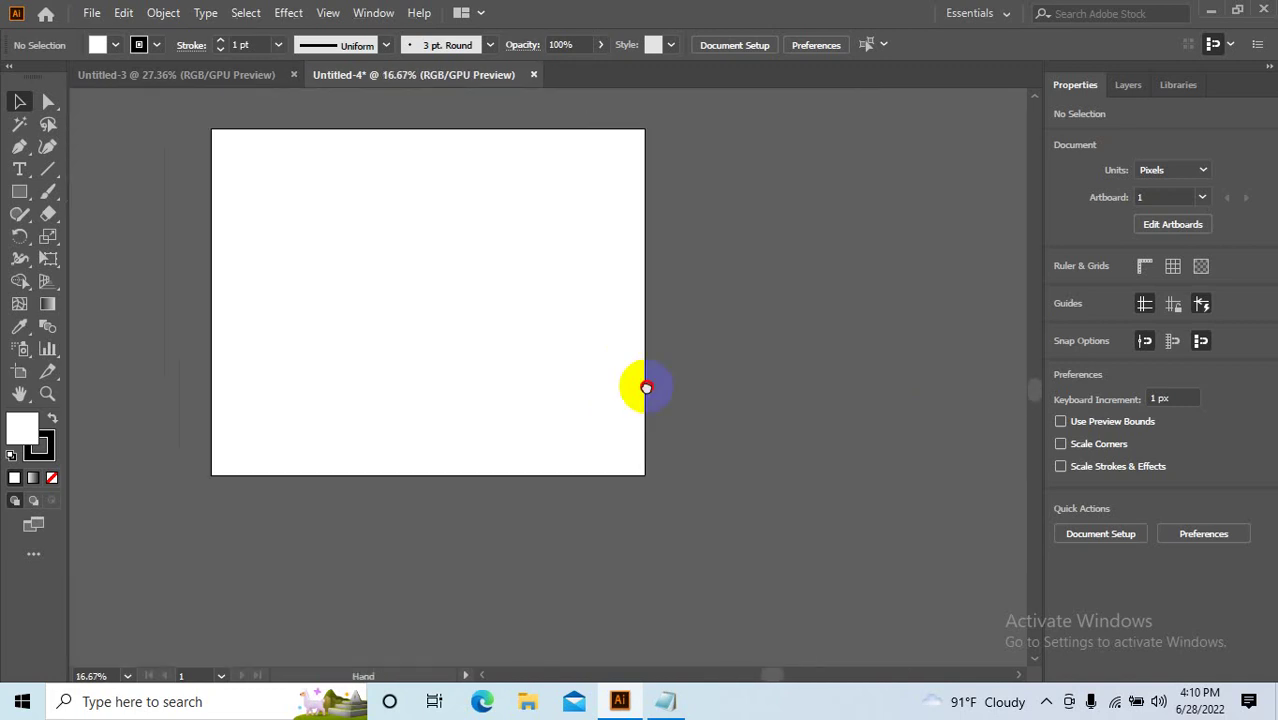
scroll(482, 288, "up", 1)
scroll(662, 314, "up", 1)
scroll(781, 318, "down", 5)
scroll(680, 289, "up", 3)
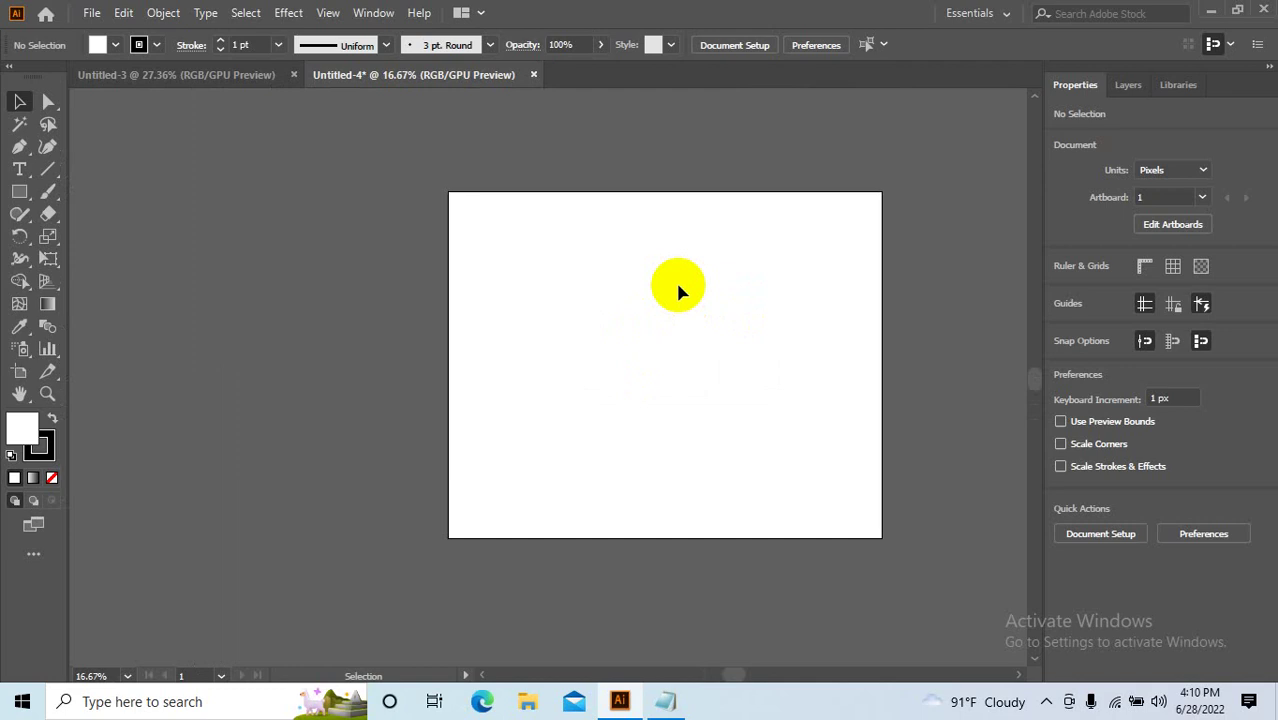
scroll(677, 290, "up", 3)
scroll(679, 320, "down", 4)
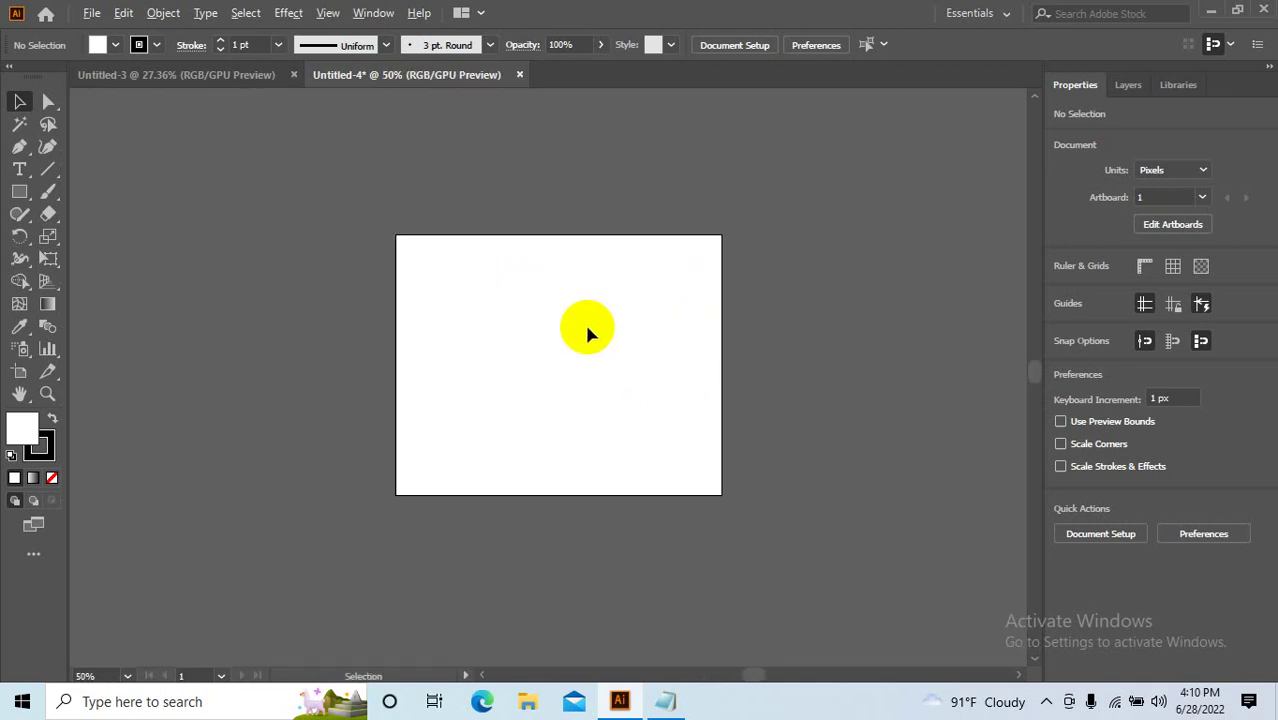
scroll(588, 331, "down", 1)
scroll(600, 340, "up", 3)
scroll(553, 312, "down", 1)
scroll(590, 318, "left", 3)
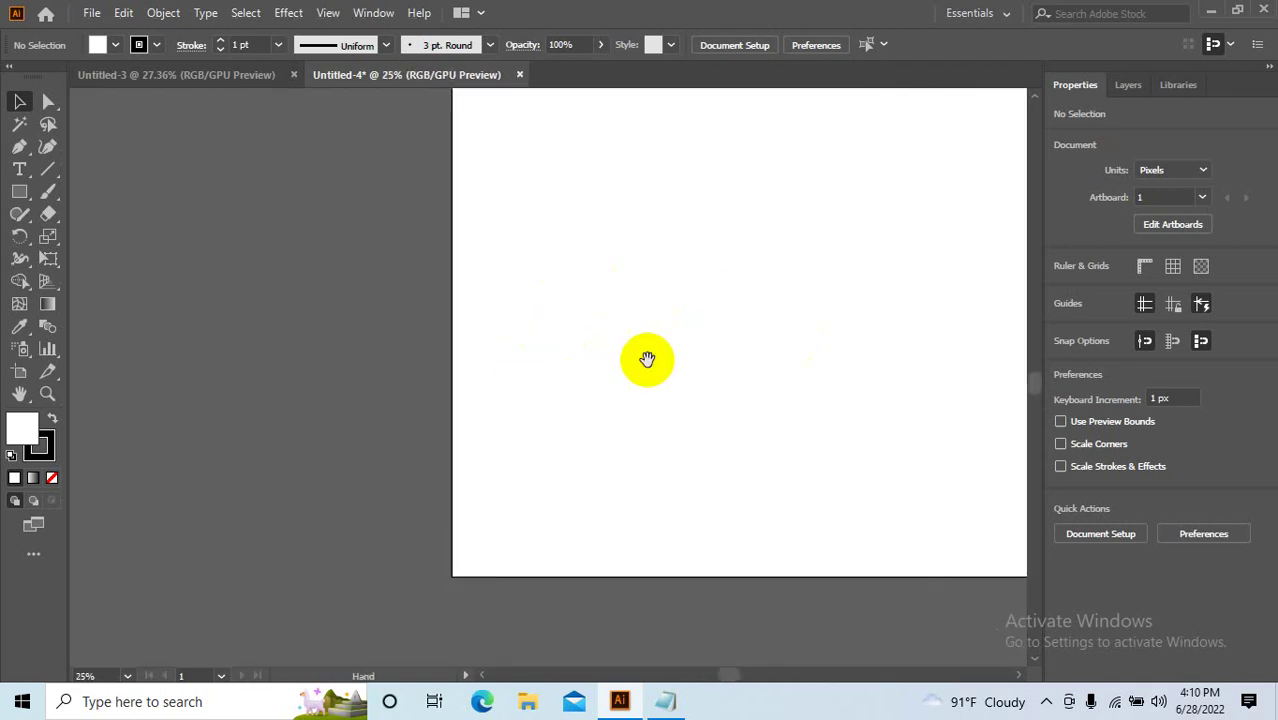
scroll(580, 373, "left", 5)
left_click_drag(512, 388, 1101, 380)
left_click_drag(685, 380, 759, 388)
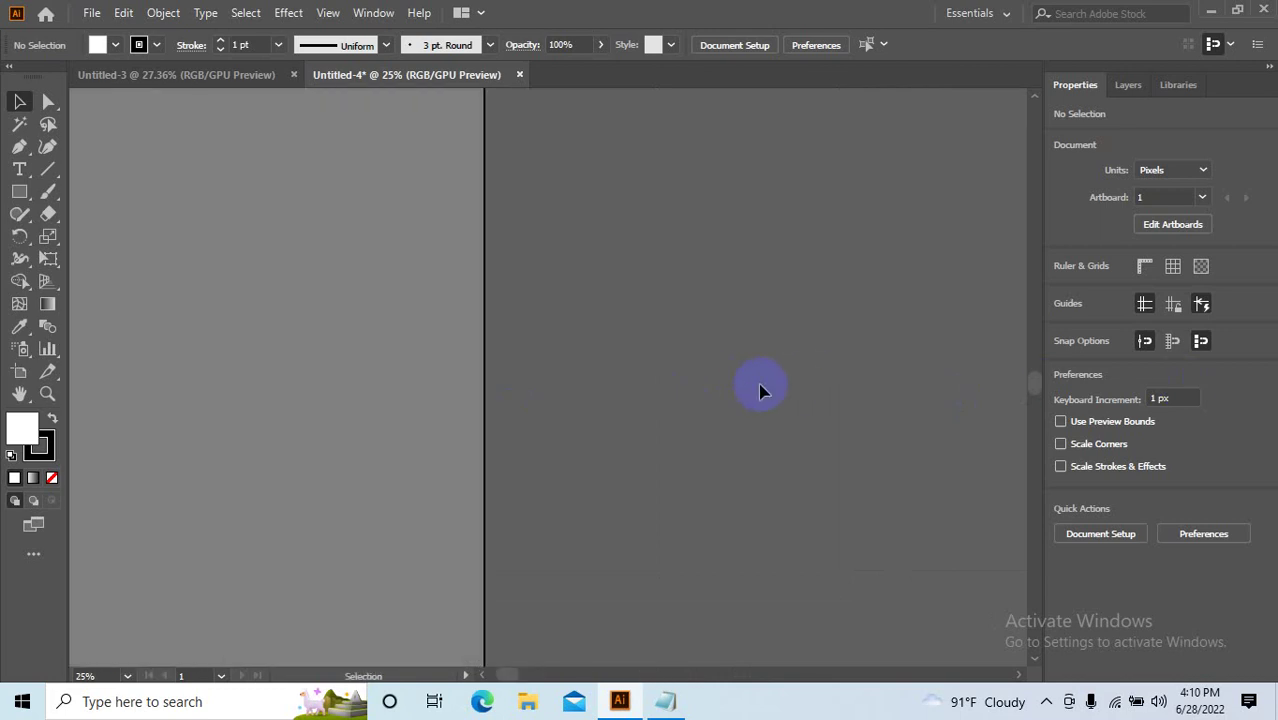
scroll(731, 410, "down", 5)
scroll(607, 408, "up", 5)
mouse_move(559, 316)
left_mouse_down()
mouse_move(718, 430)
mouse_move(643, 420)
left_mouse_up()
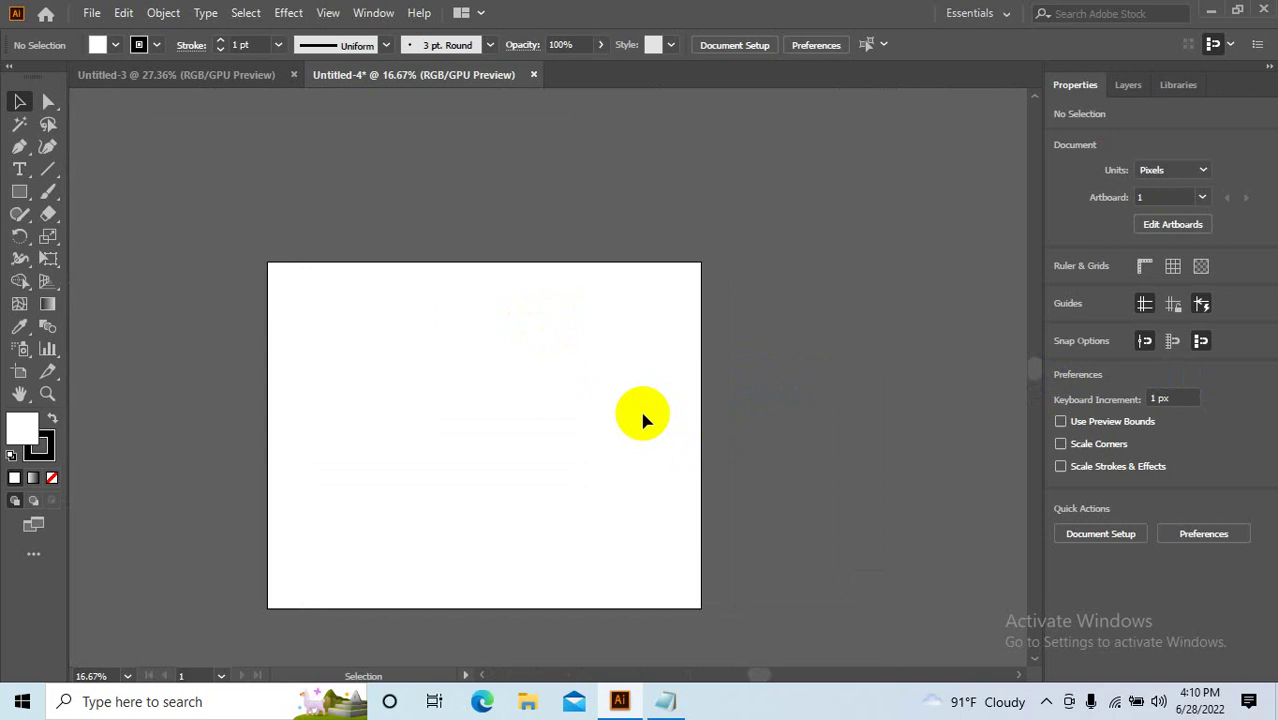
mouse_move(619, 414)
left_mouse_down()
mouse_move(787, 357)
mouse_move(704, 351)
left_mouse_up()
scroll(742, 320, "up", 1)
scroll(751, 330, "up", 1)
scroll(770, 345, "down", 3)
scroll(636, 297, "up", 2)
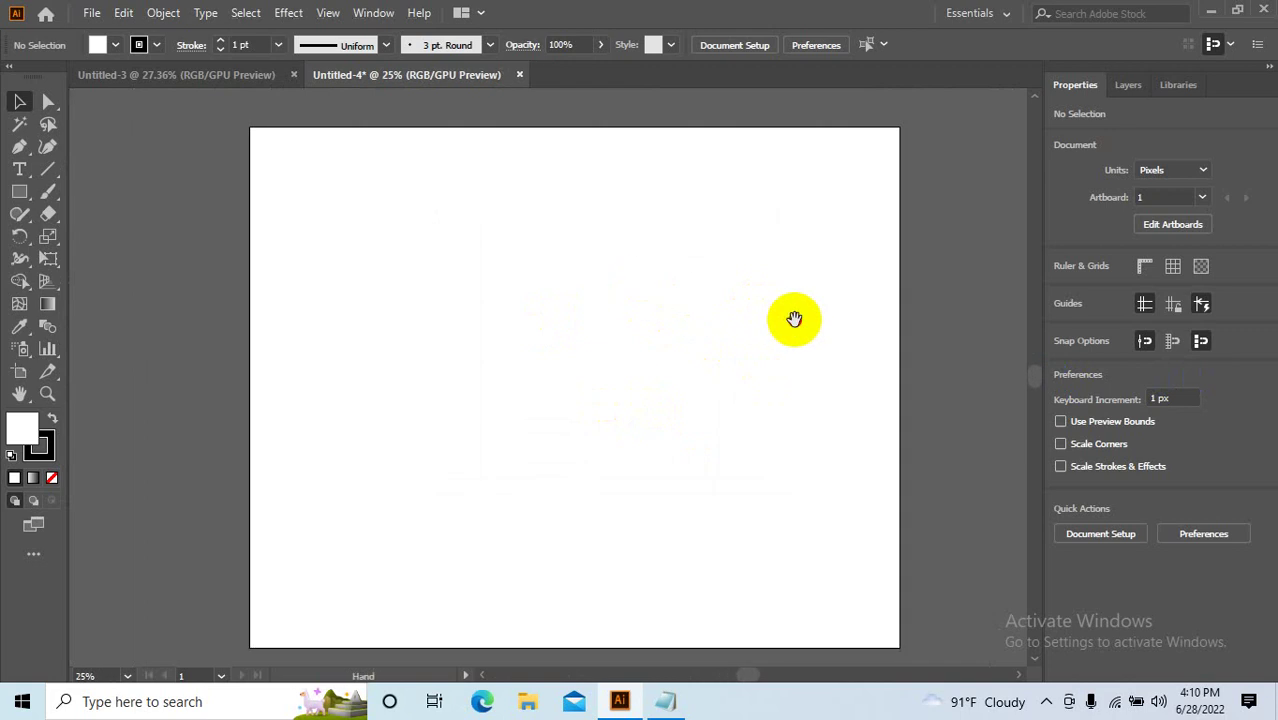
mouse_move(795, 319)
left_mouse_down()
mouse_move(590, 348)
mouse_move(756, 348)
mouse_move(725, 208)
mouse_move(698, 238)
left_mouse_up()
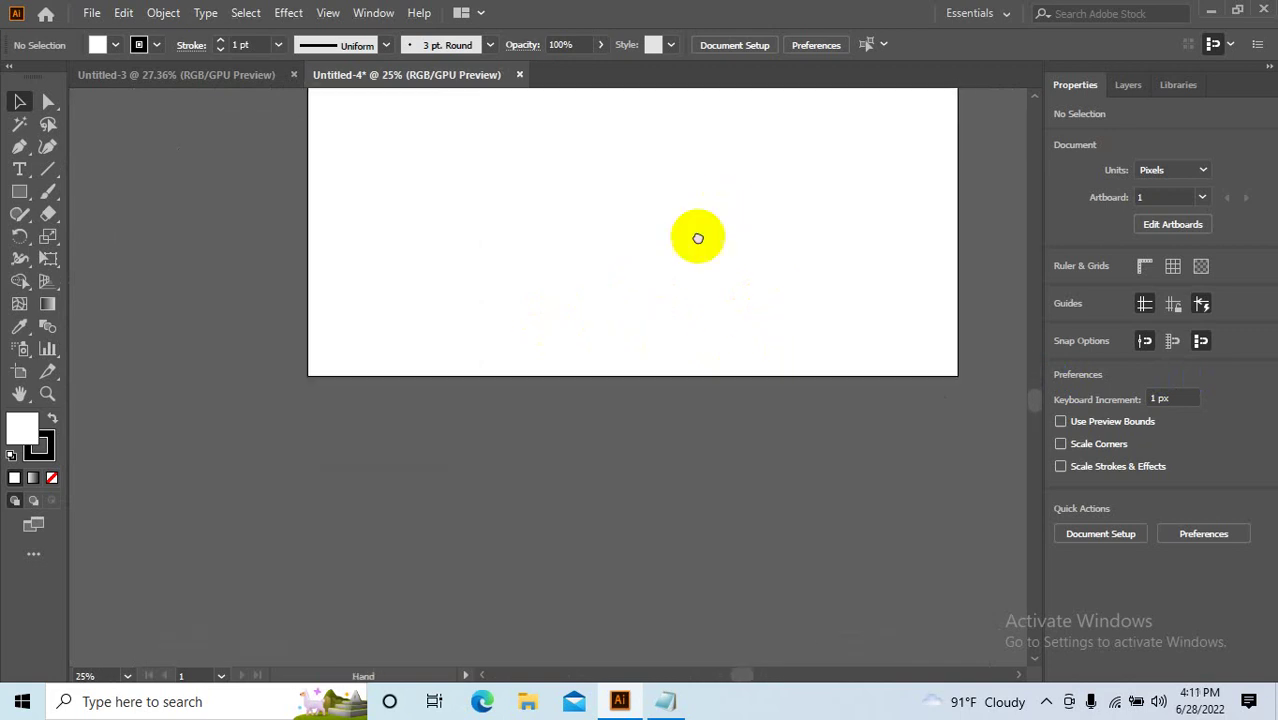
scroll(685, 251, "down", 3)
scroll(701, 371, "down", 1)
scroll(739, 437, "down", 1)
scroll(731, 347, "down", 3)
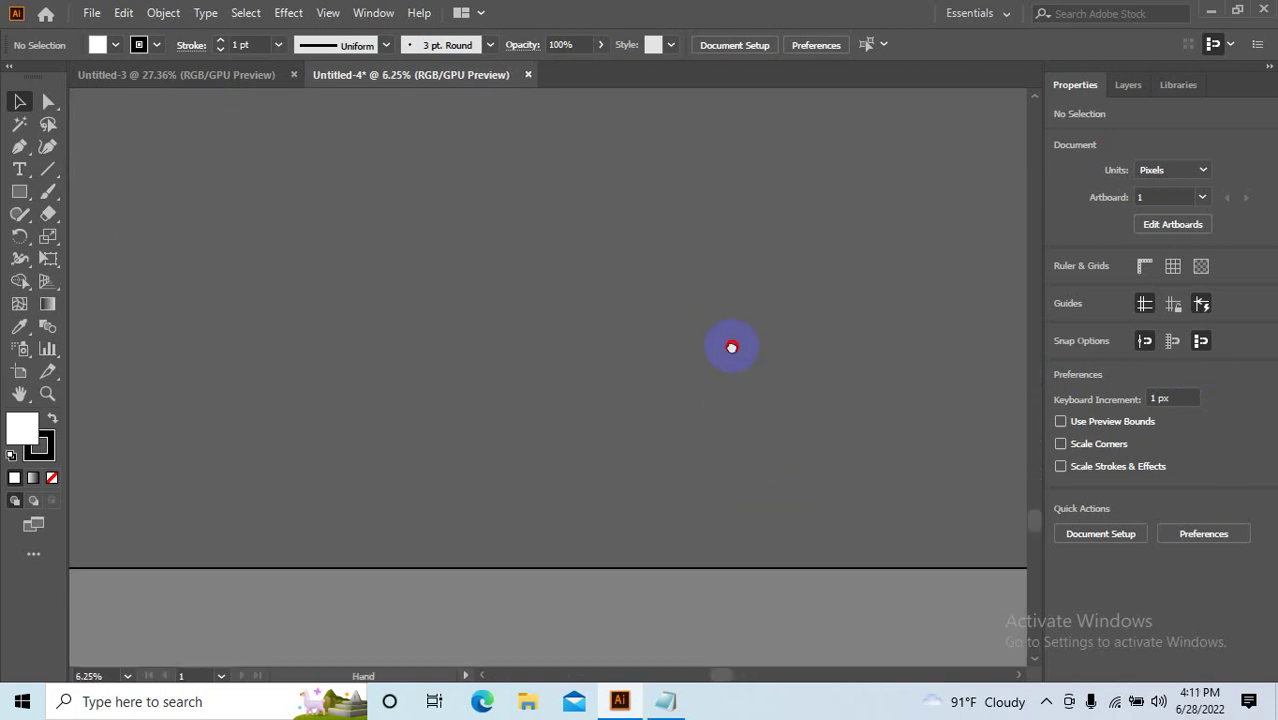
scroll(735, 300, "down", 2)
scroll(746, 401, "down", 1)
scroll(722, 313, "up", 2)
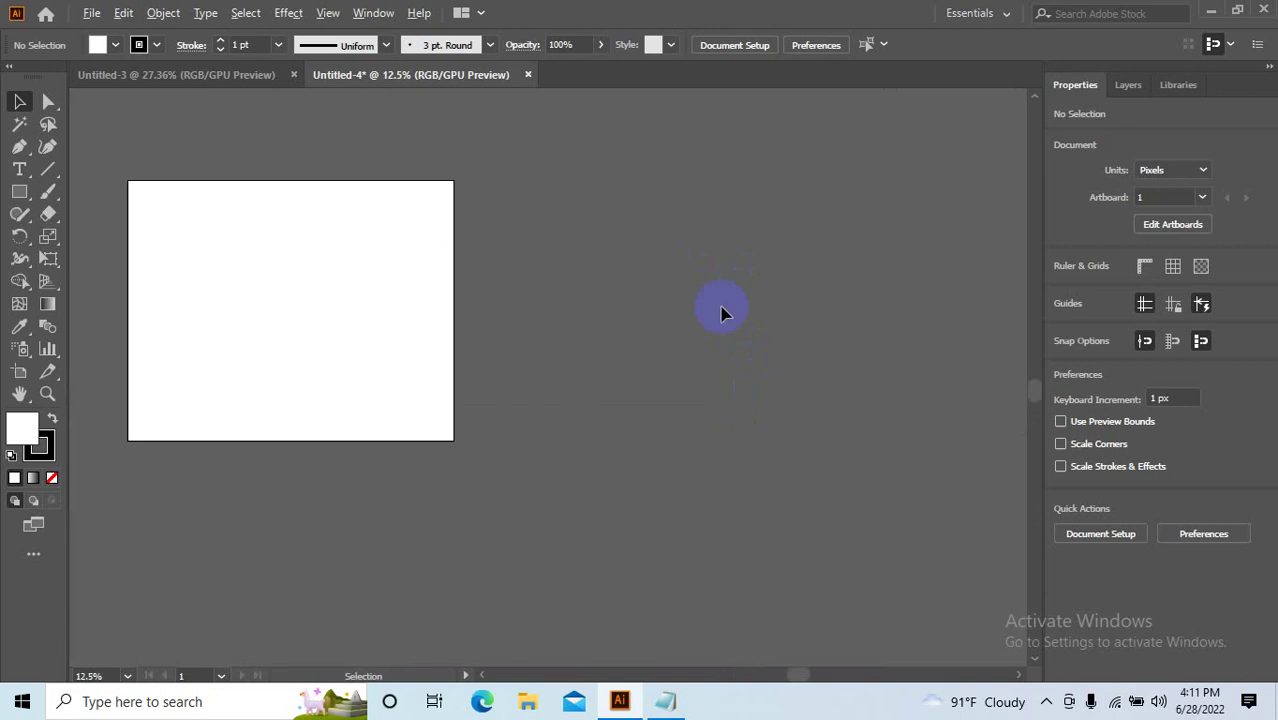
scroll(628, 314, "up", 3)
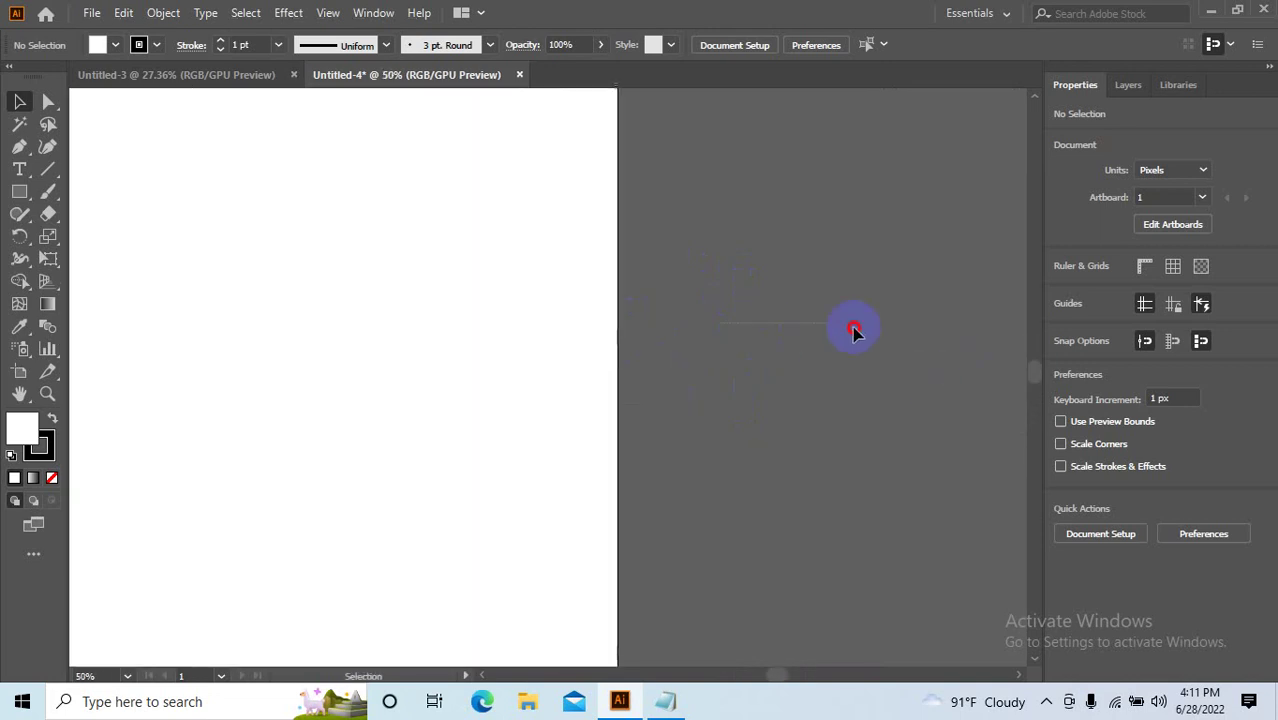
scroll(854, 332, "down", 3)
scroll(599, 322, "up", 2)
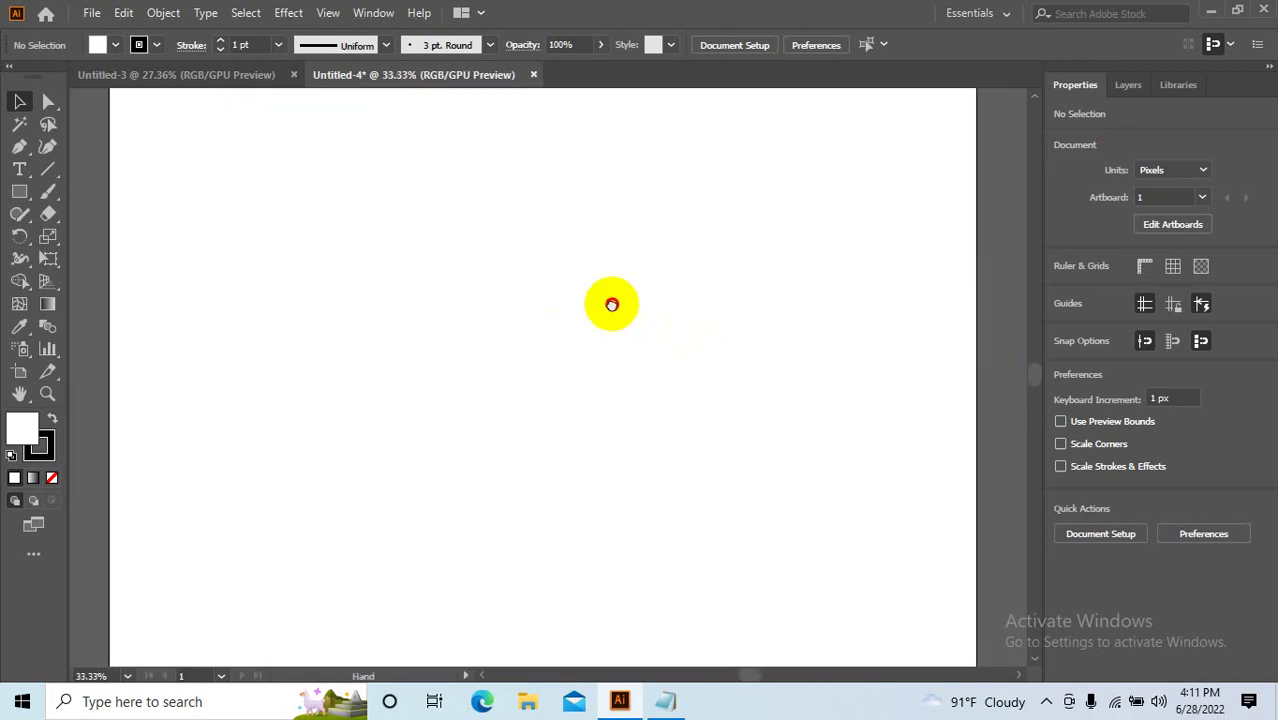
scroll(613, 307, "down", 1)
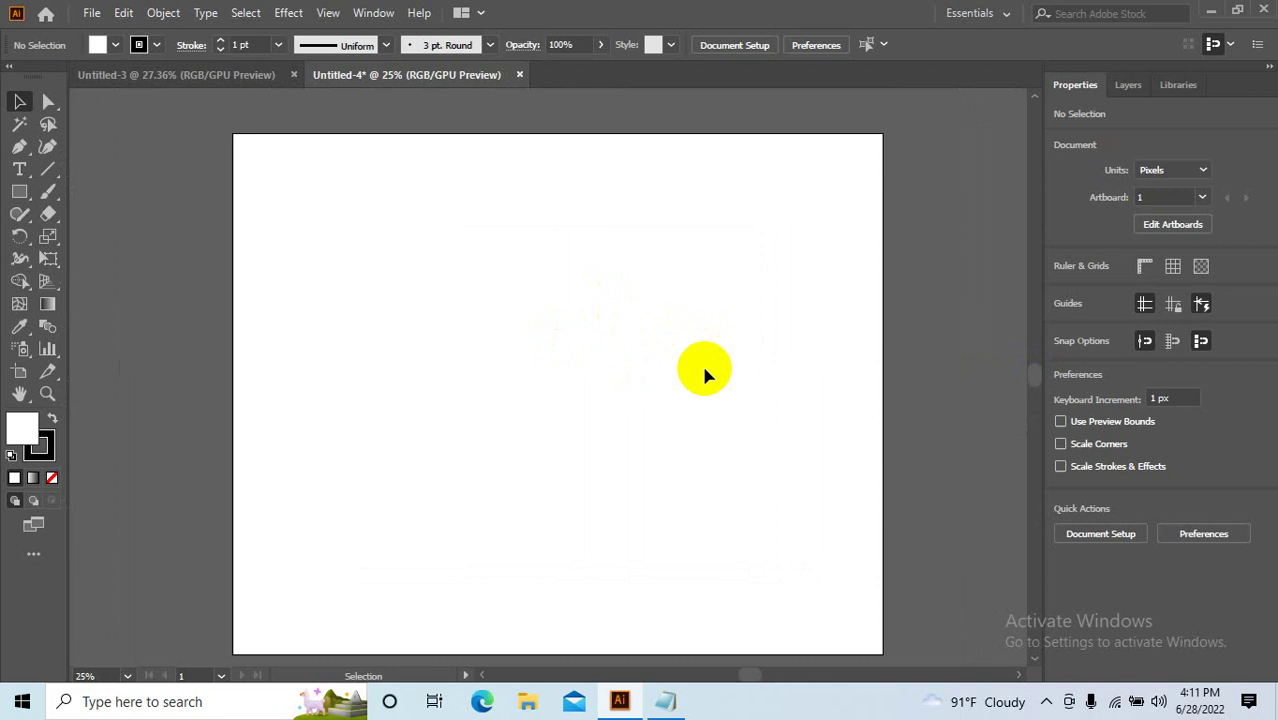
key("a")
key("ctrl+minus")
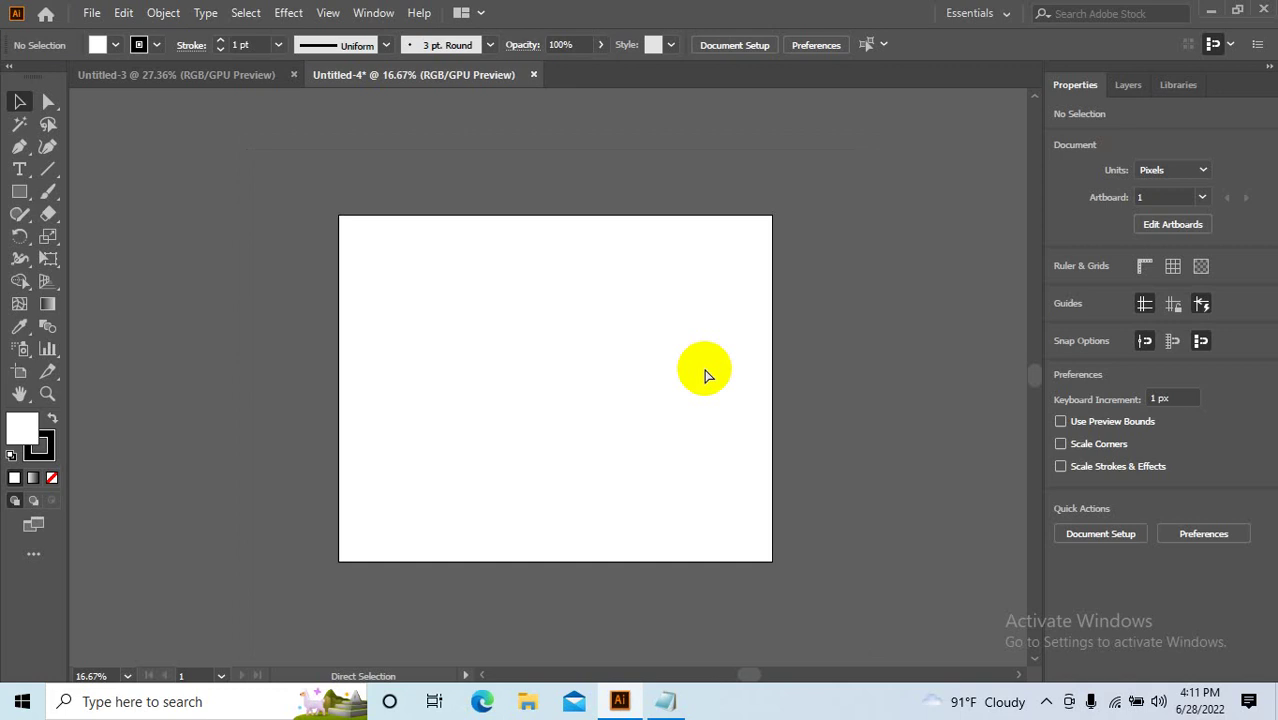
key("ctrl+minus")
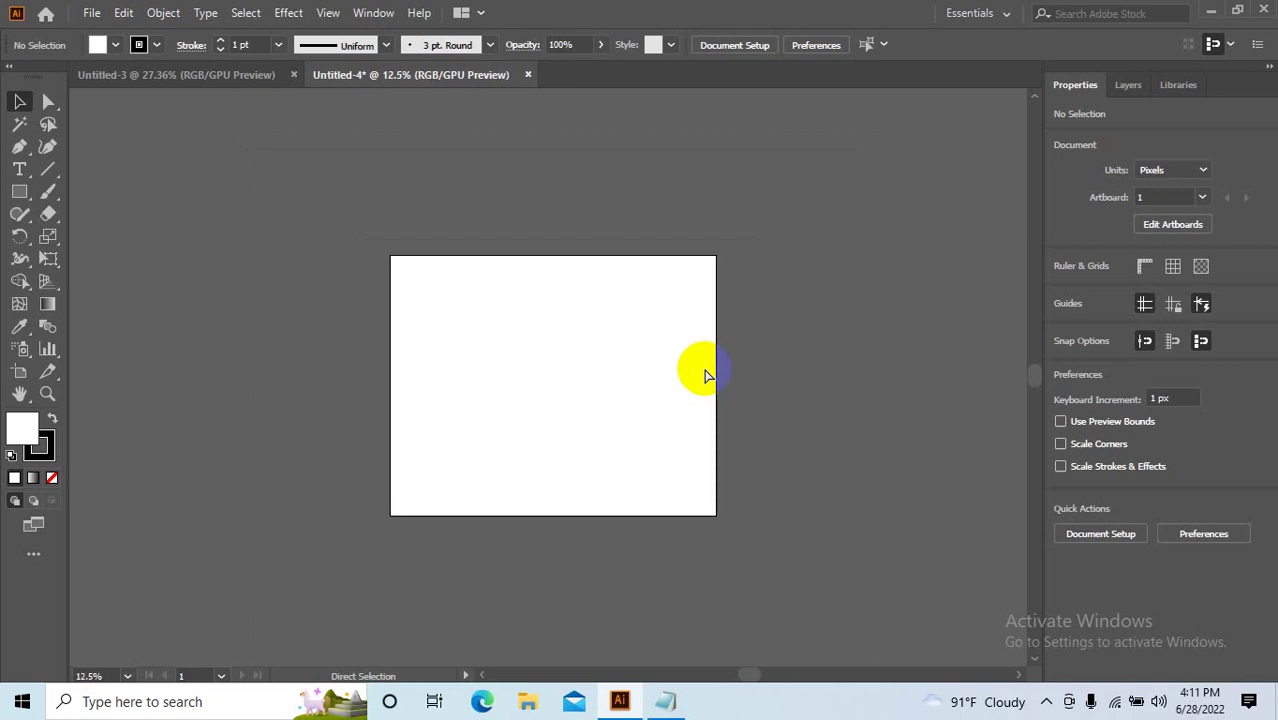
key("ctrl+plus")
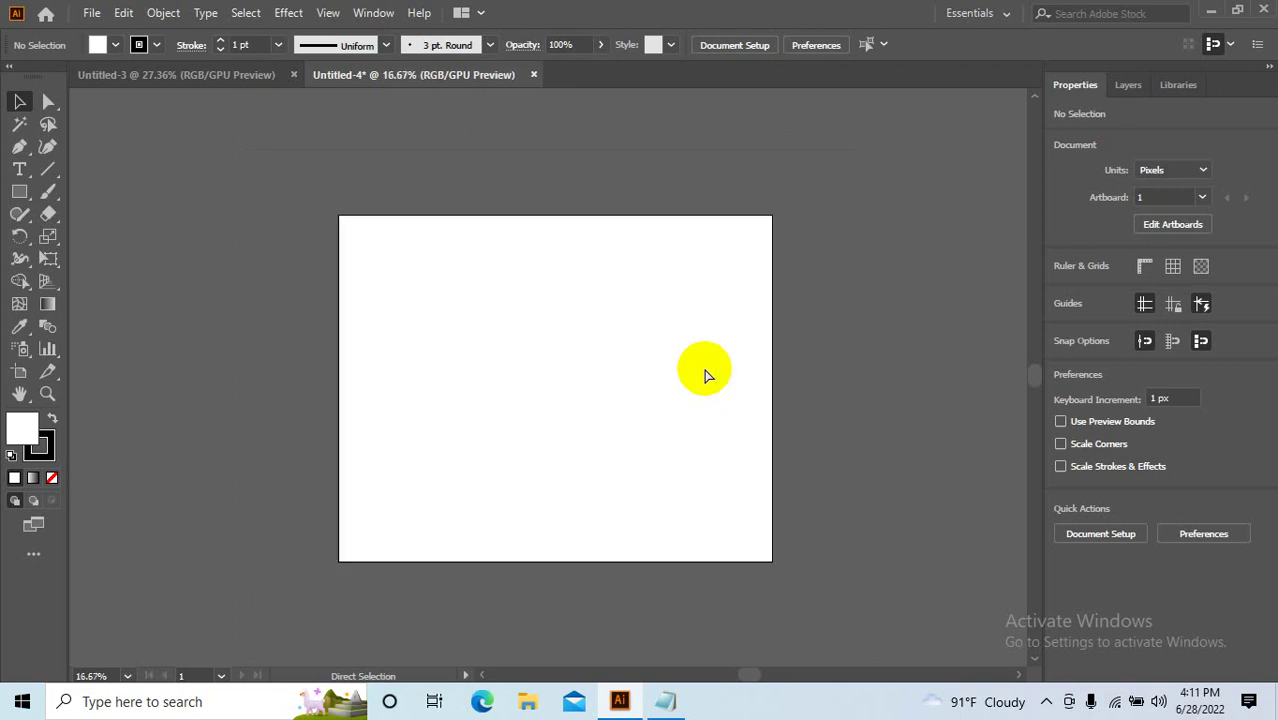
key("ctrl+plus")
key("ctrl+plus")
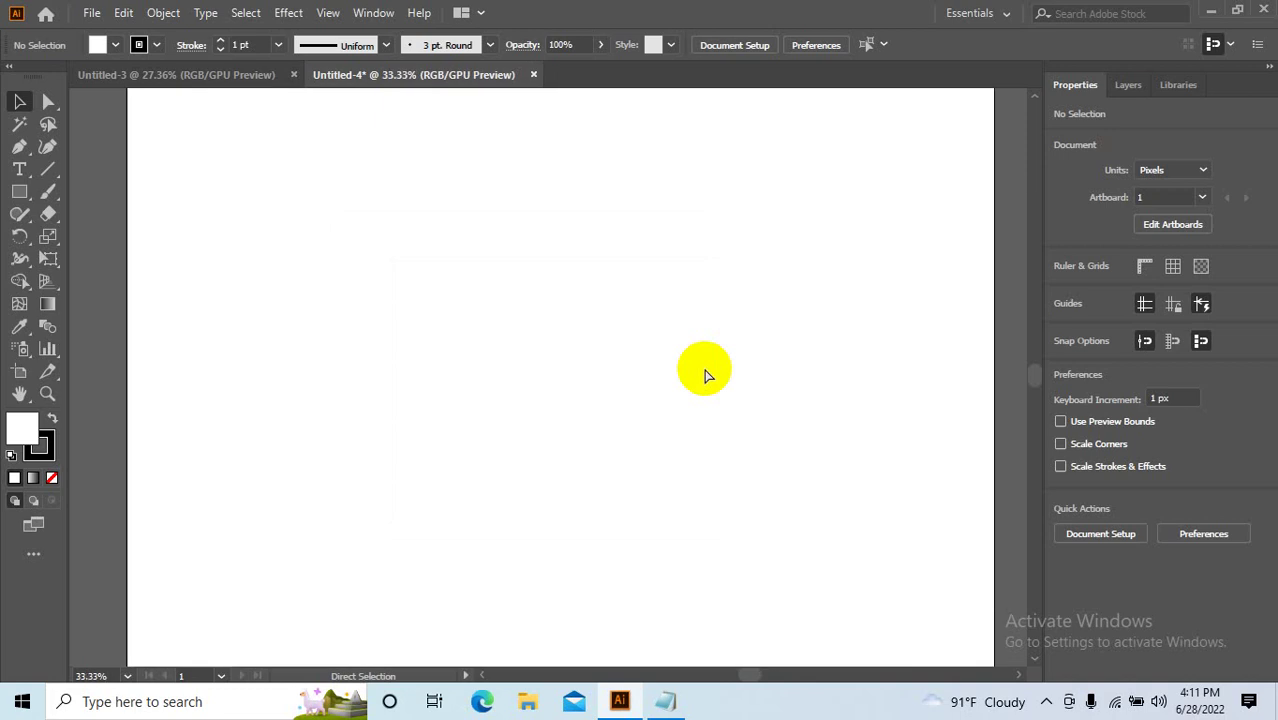
key("ctrl+plus")
key("ctrl+plus")
key("ctrl+plus")
key("ctrl+plus")
key("ctrl+plus")
key("ctrl+plus")
key("ctrl+plus")
key("ctrl+plus")
key("ctrl+plus")
key("ctrl+plus")
key("ctrl+plus")
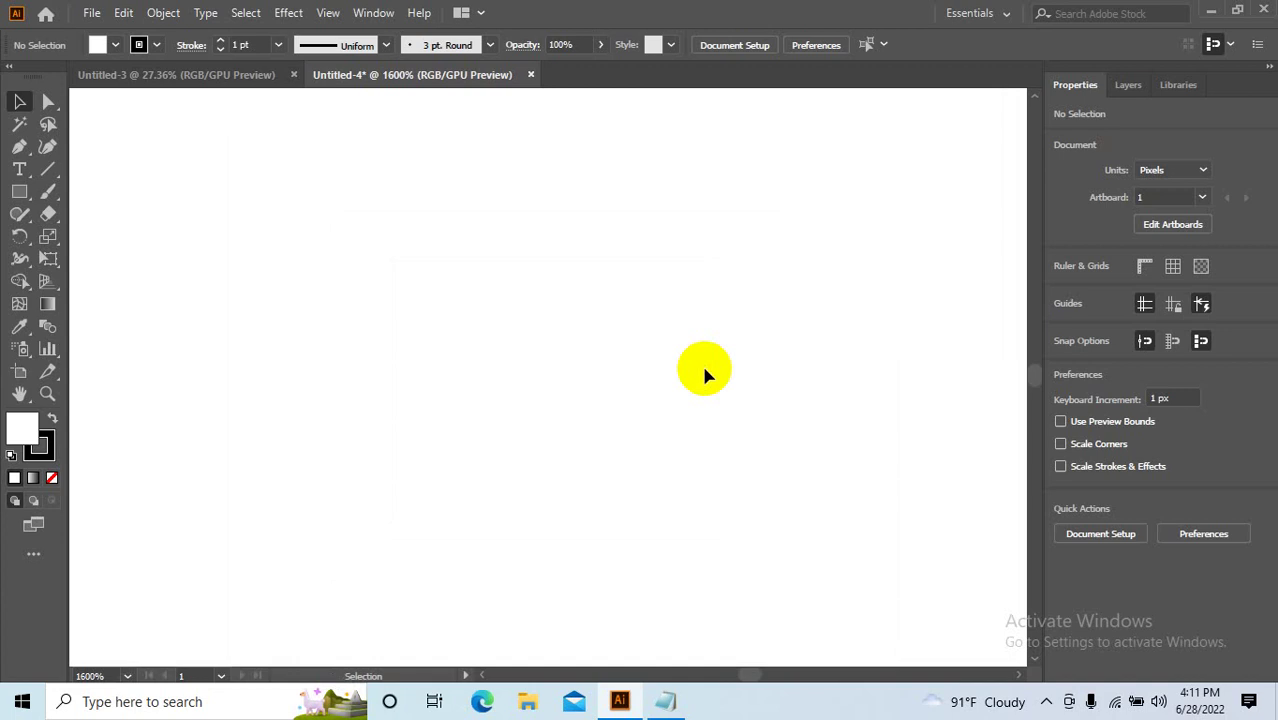
key("ctrl+minus")
key("ctrl+minus")
key("ctrl+minus")
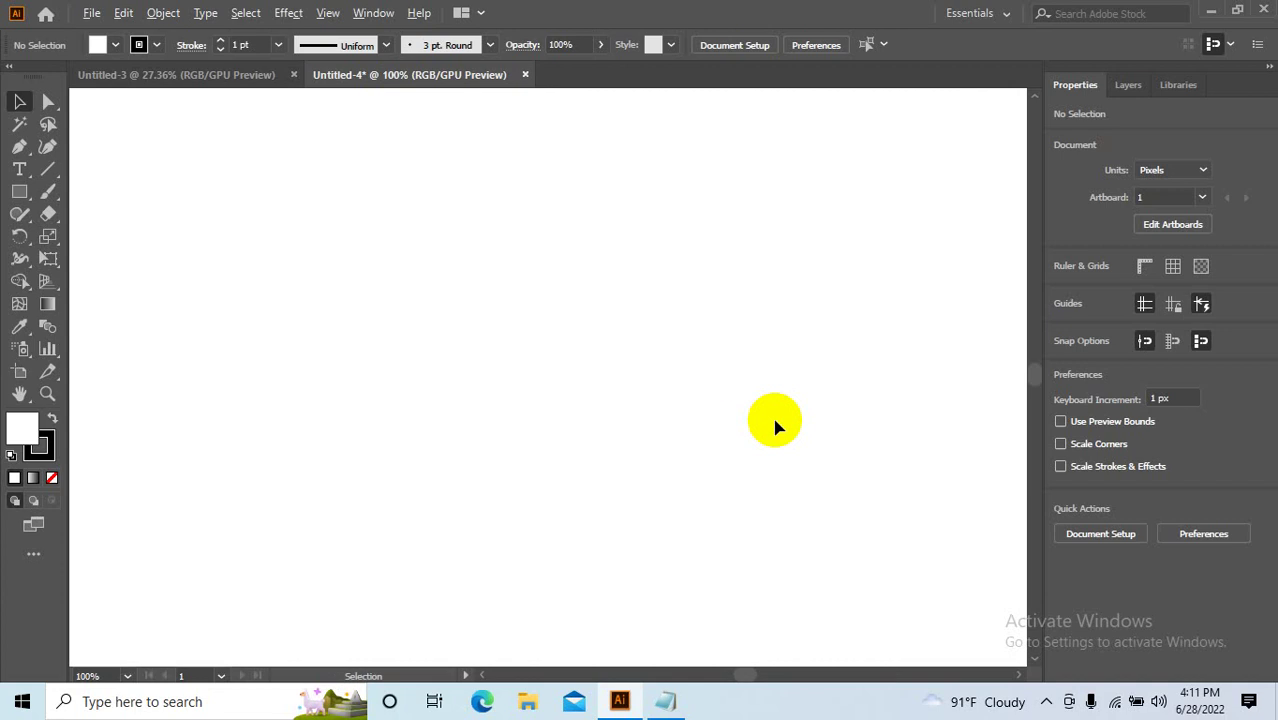
key("ctrl+minus")
key("ctrl+minus")
key("ctrl+minus")
key("ctrl+minus")
key("ctrl+minus")
key("ctrl+minus")
key("ctrl+minus")
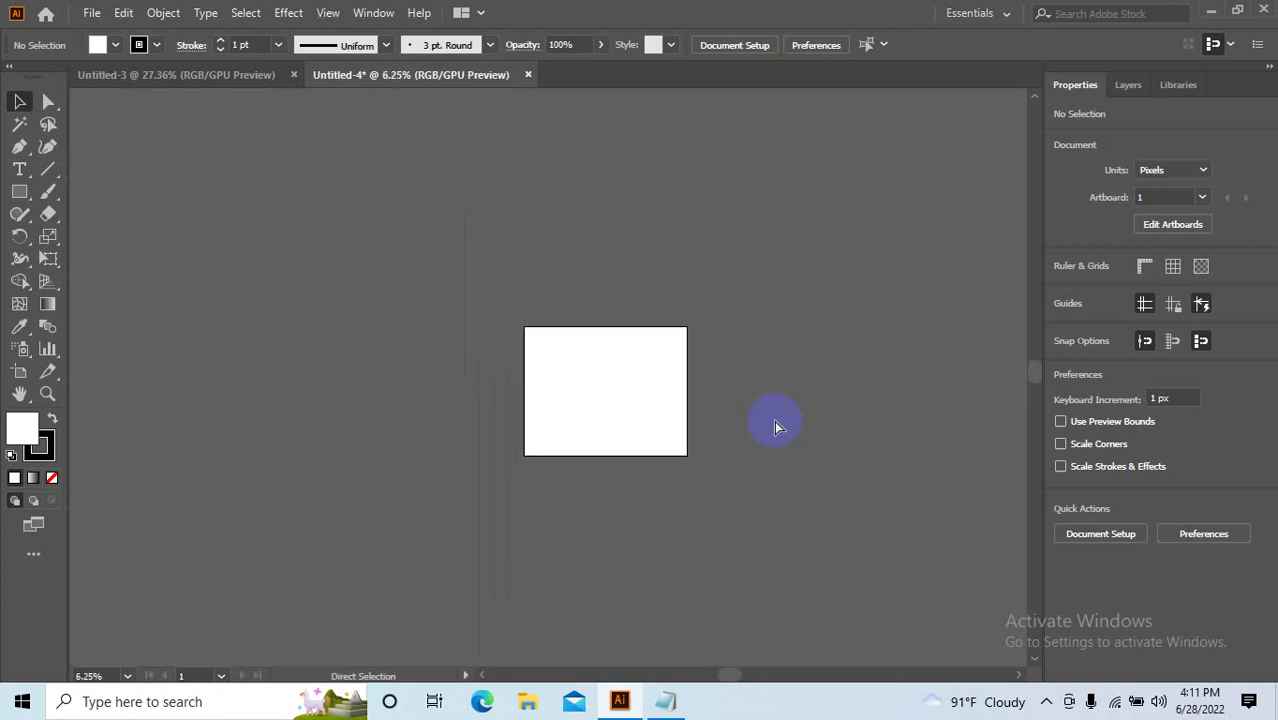
key("ctrl+plus")
key("ctrl+plus")
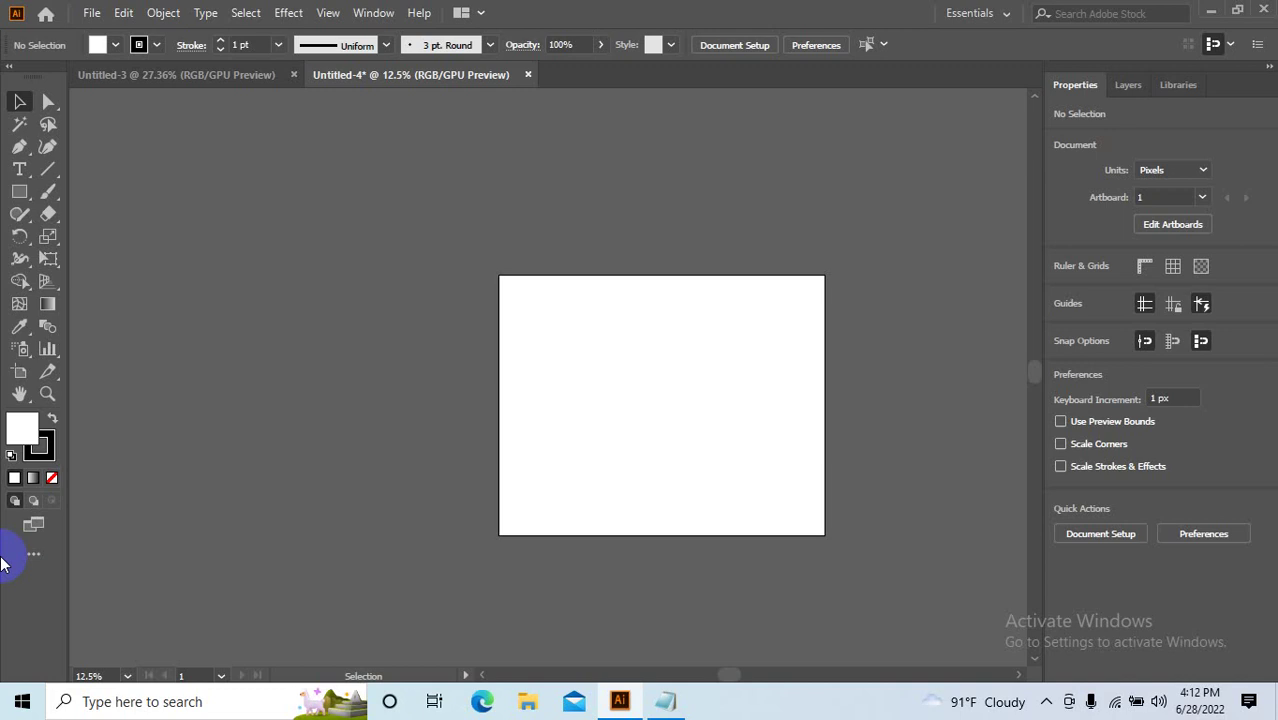
scroll(753, 431, "up", 2)
mouse_move(753, 431)
left_mouse_down()
mouse_move(703, 466)
mouse_move(733, 462)
left_mouse_up()
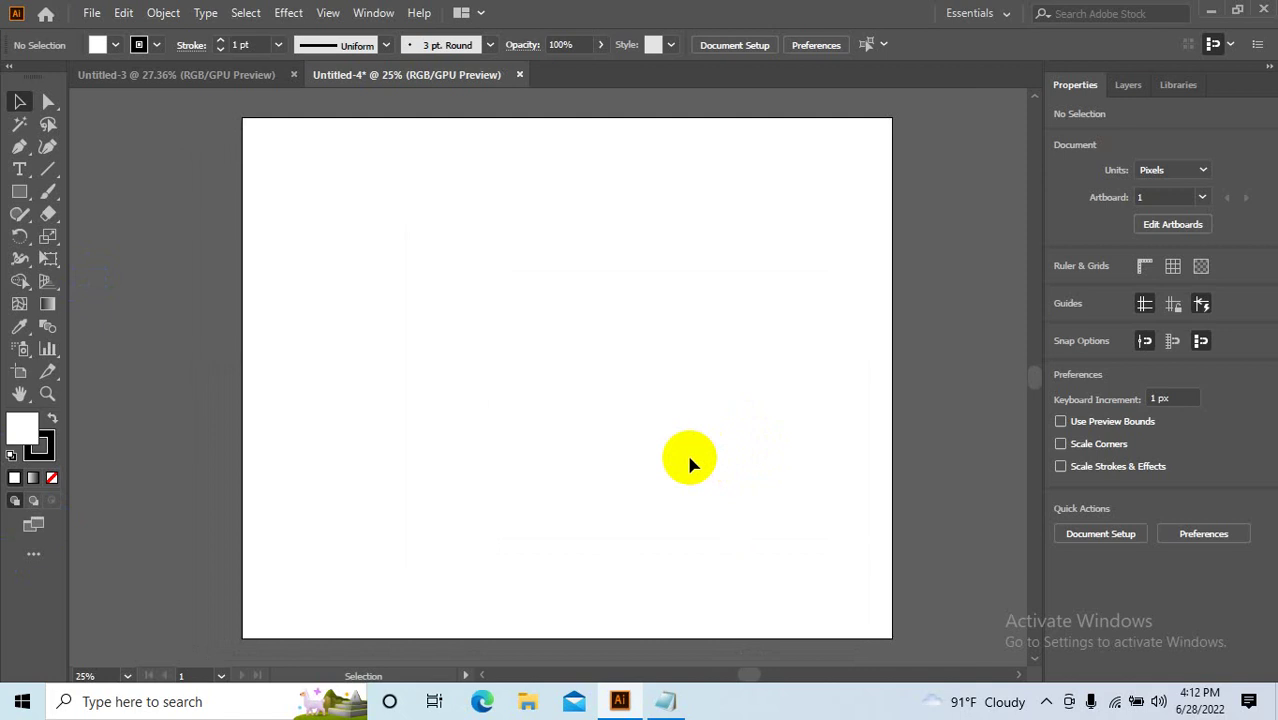
scroll(689, 459, "up", 1)
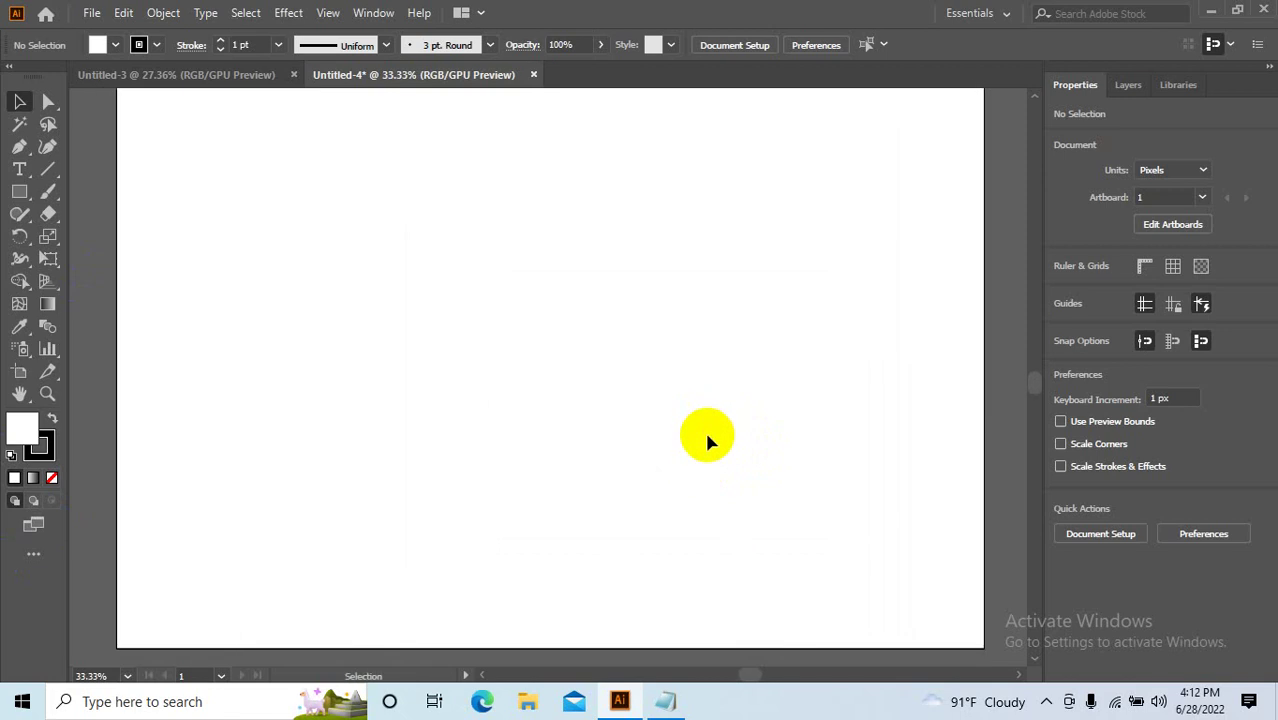
scroll(706, 437, "down", 1)
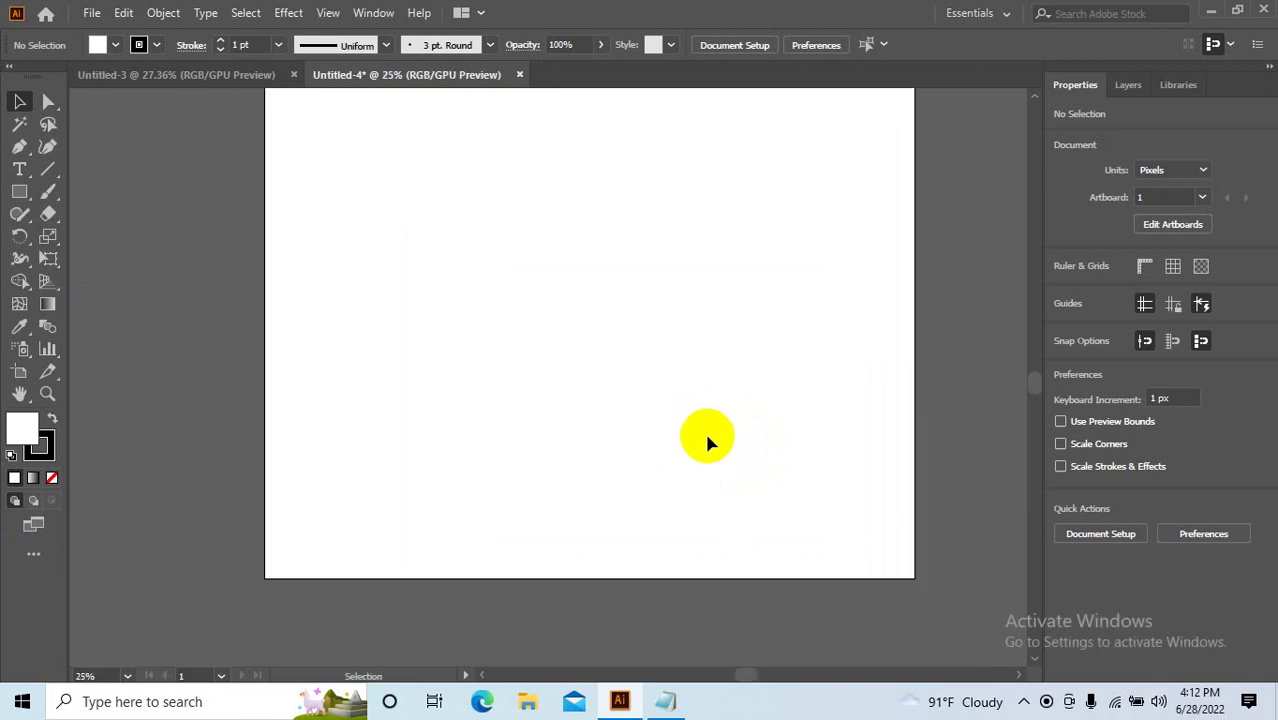
left_click_drag(718, 368, 707, 427)
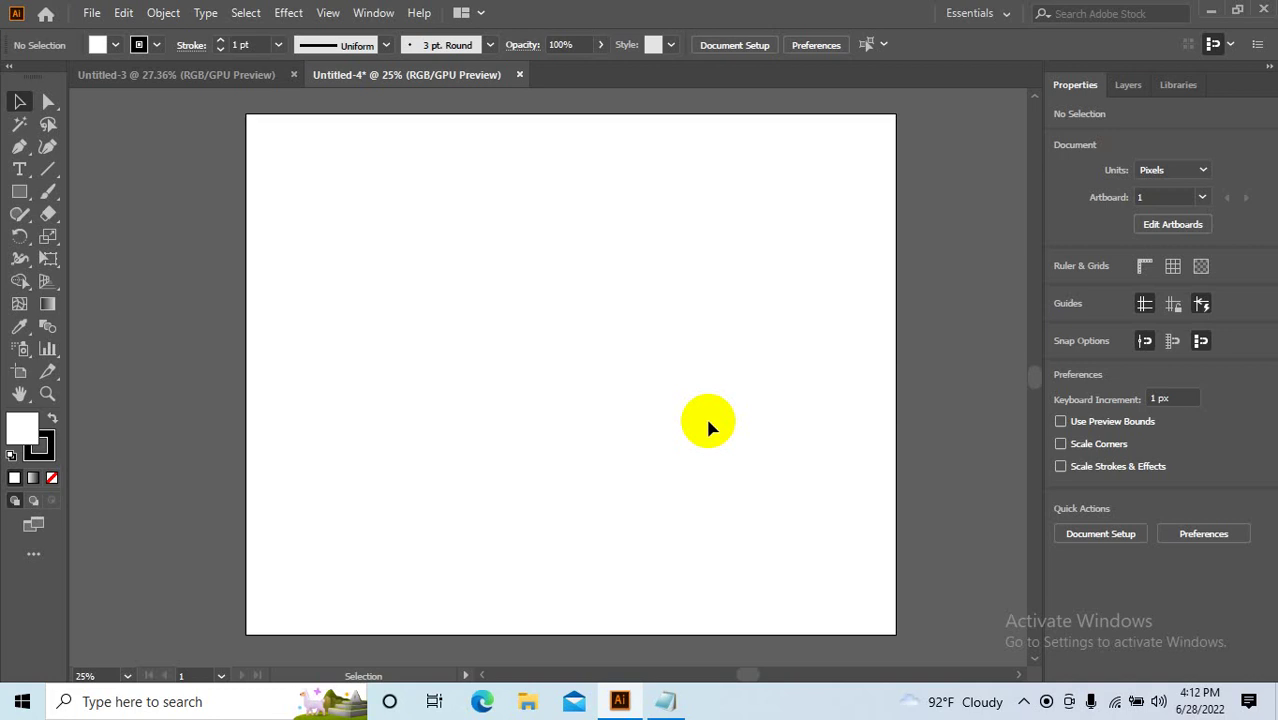
scroll(705, 420, "down", 1)
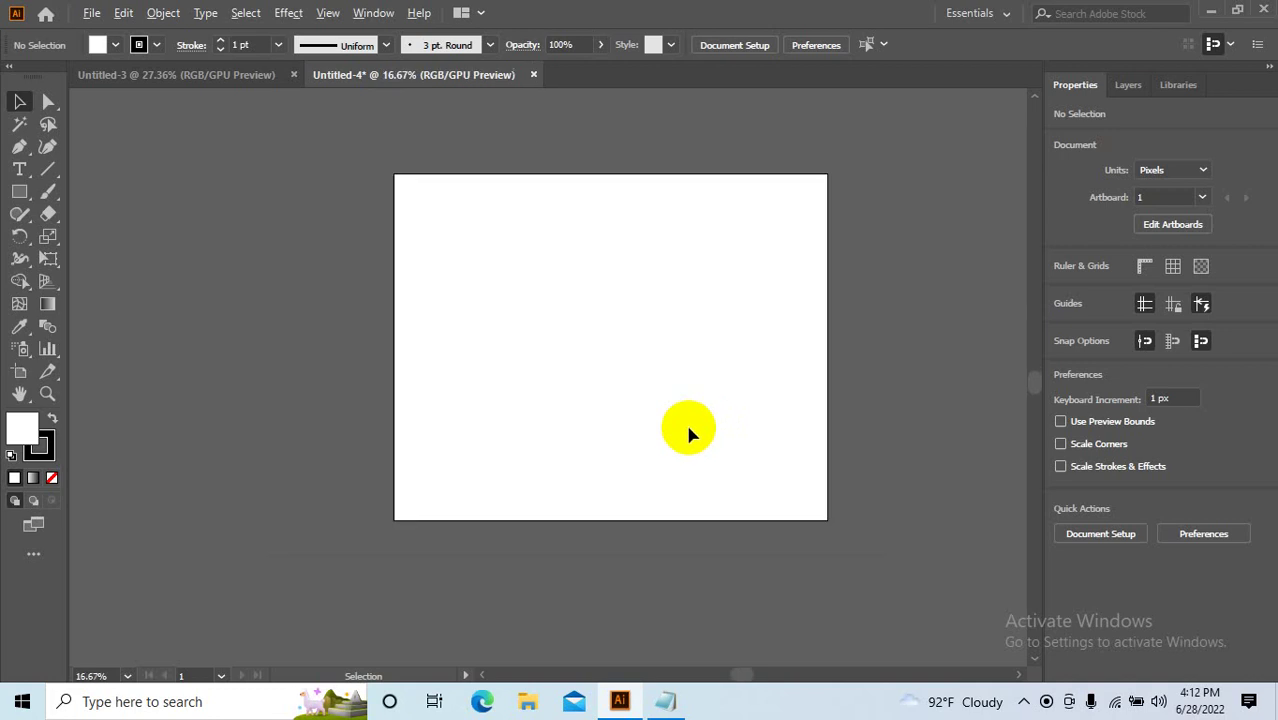
scroll(690, 425, "down", 1)
mouse_move(692, 422)
left_mouse_down()
mouse_move(639, 422)
mouse_move(663, 396)
left_mouse_up()
scroll(643, 428, "up", 1)
scroll(638, 415, "up", 1)
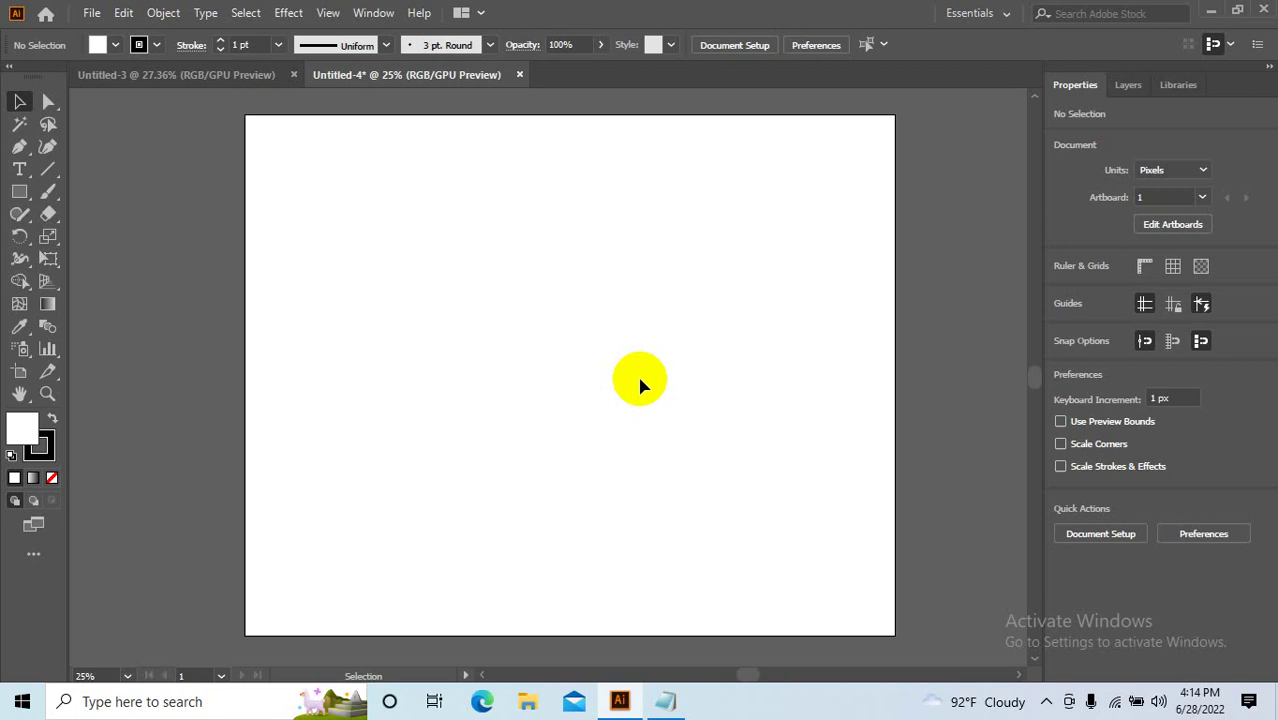
Draw a roughly 665 by 686 px circle at upper left, fill it black, and deselect.
left_click(19, 191)
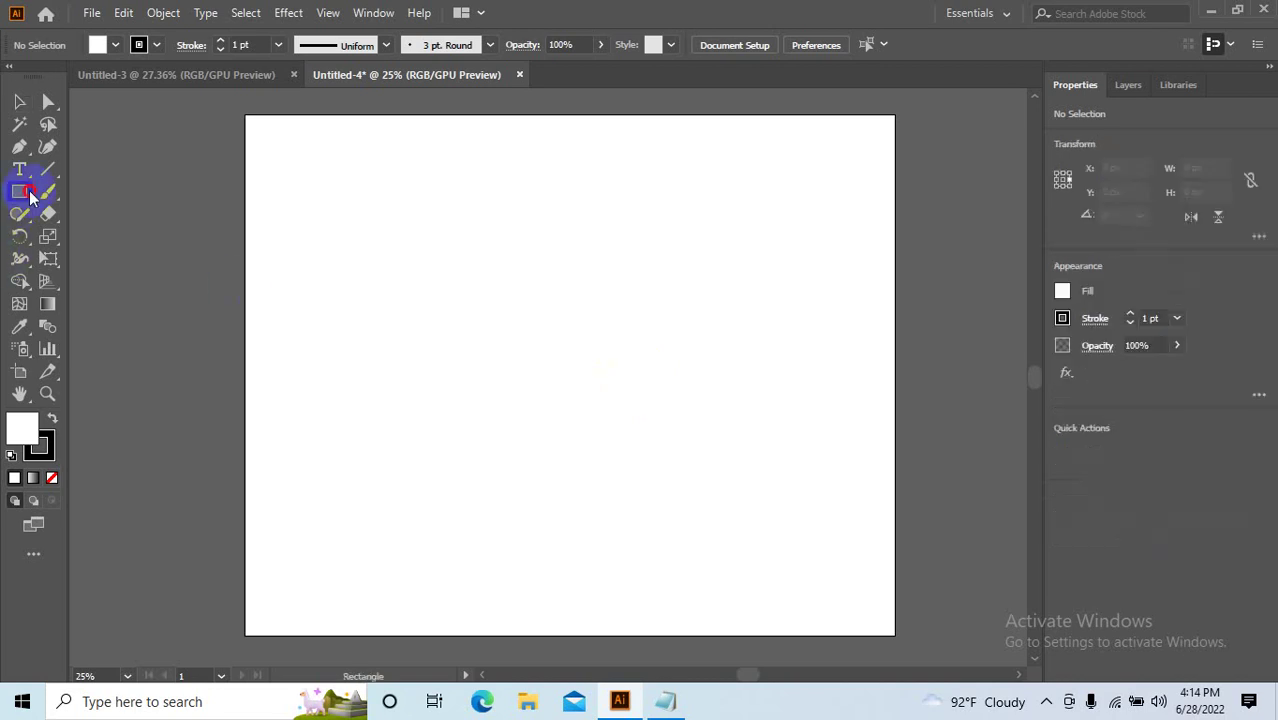
left_click(90, 234)
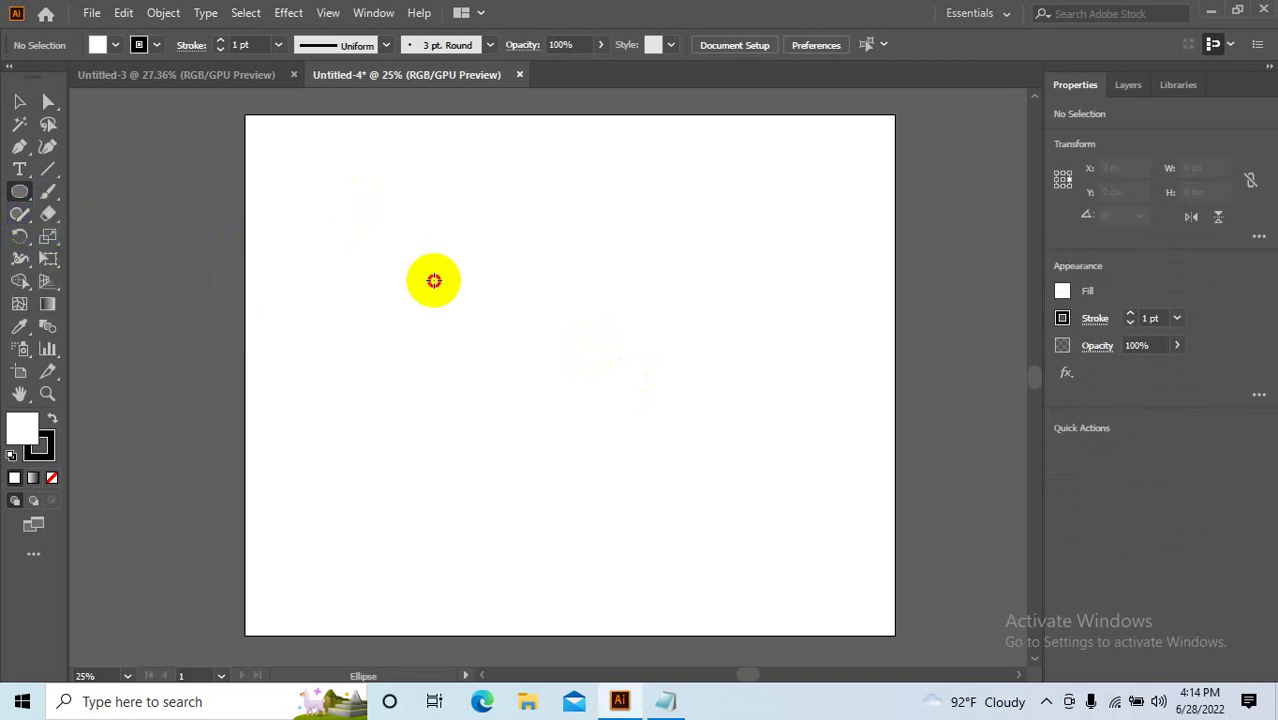
left_click_drag(348, 201, 565, 426)
left_click(53, 419)
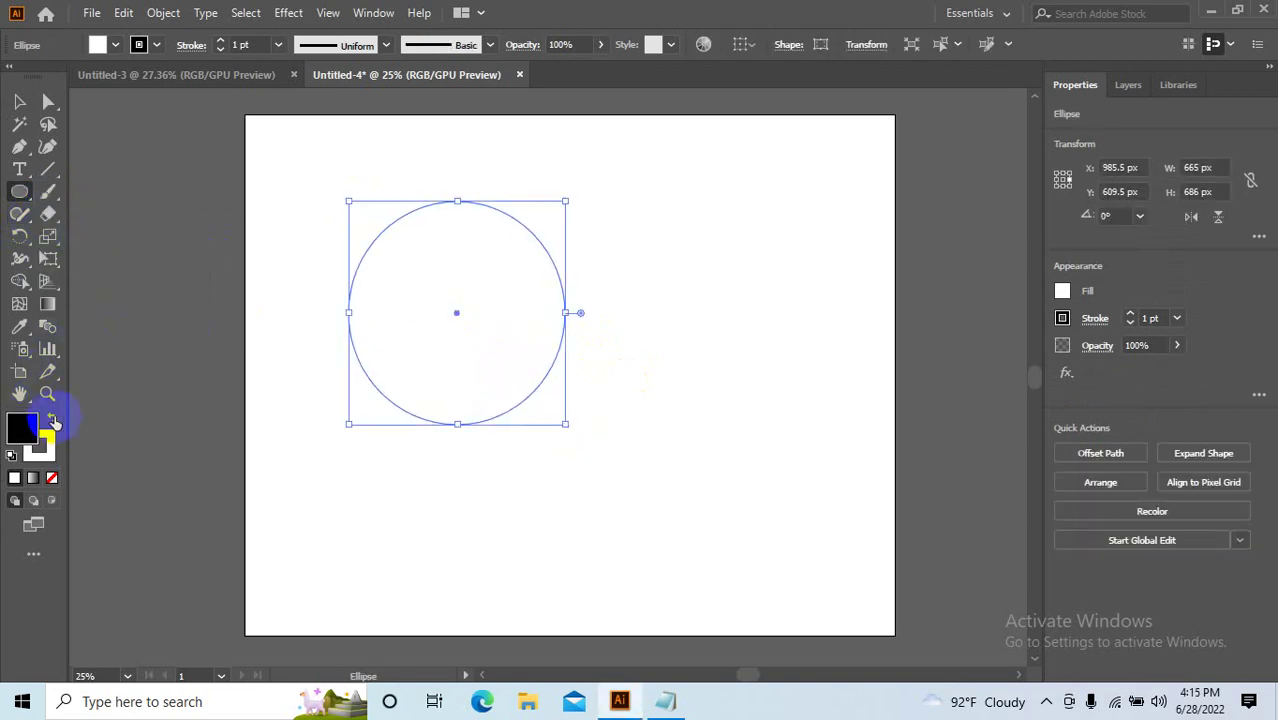
left_click(19, 101)
left_click(349, 214)
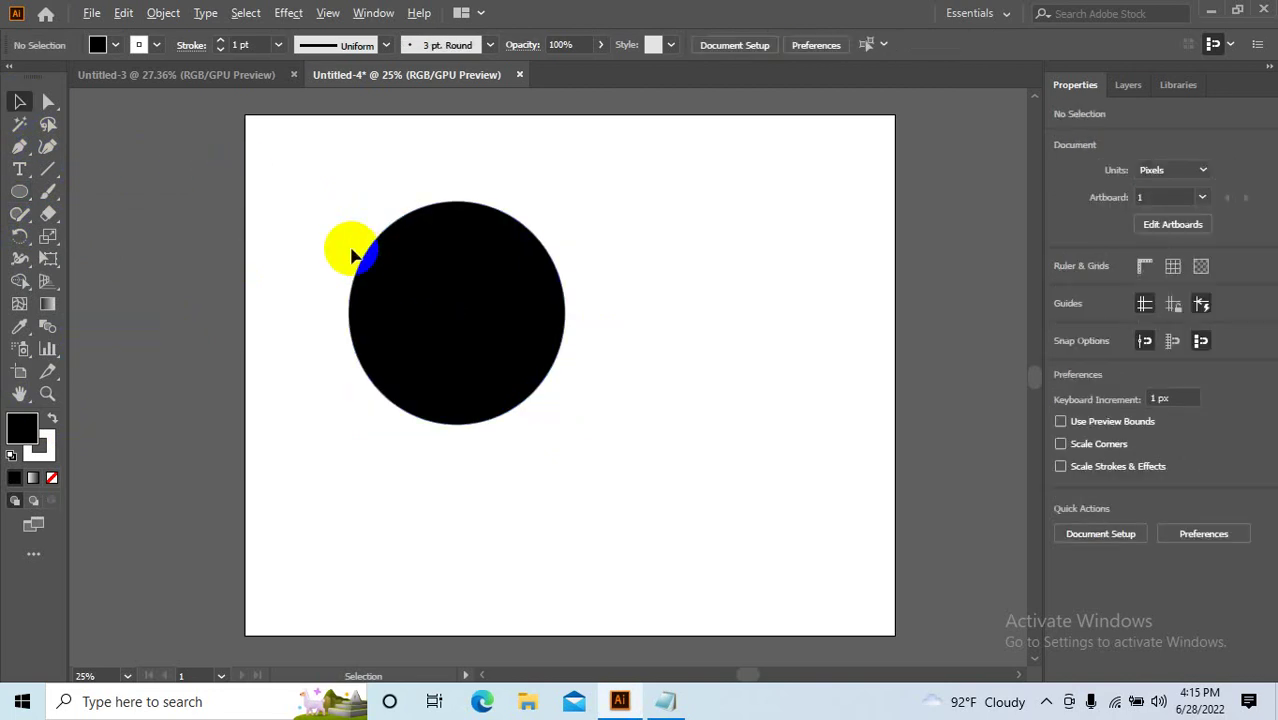
Zoom and pan around the black ellipse at X 985.5, Y 609.5 and select it.
scroll(352, 256, "up", 10)
left_click_drag(372, 269, 359, 306)
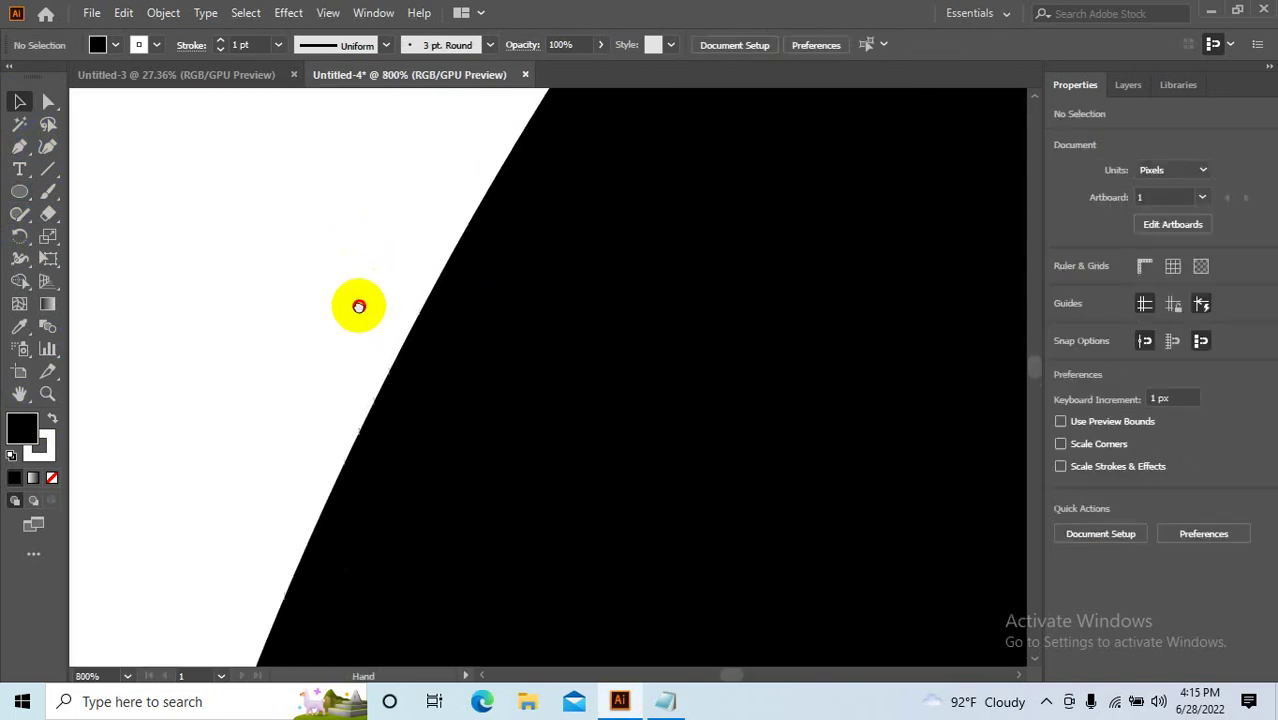
scroll(358, 314, "up", 3)
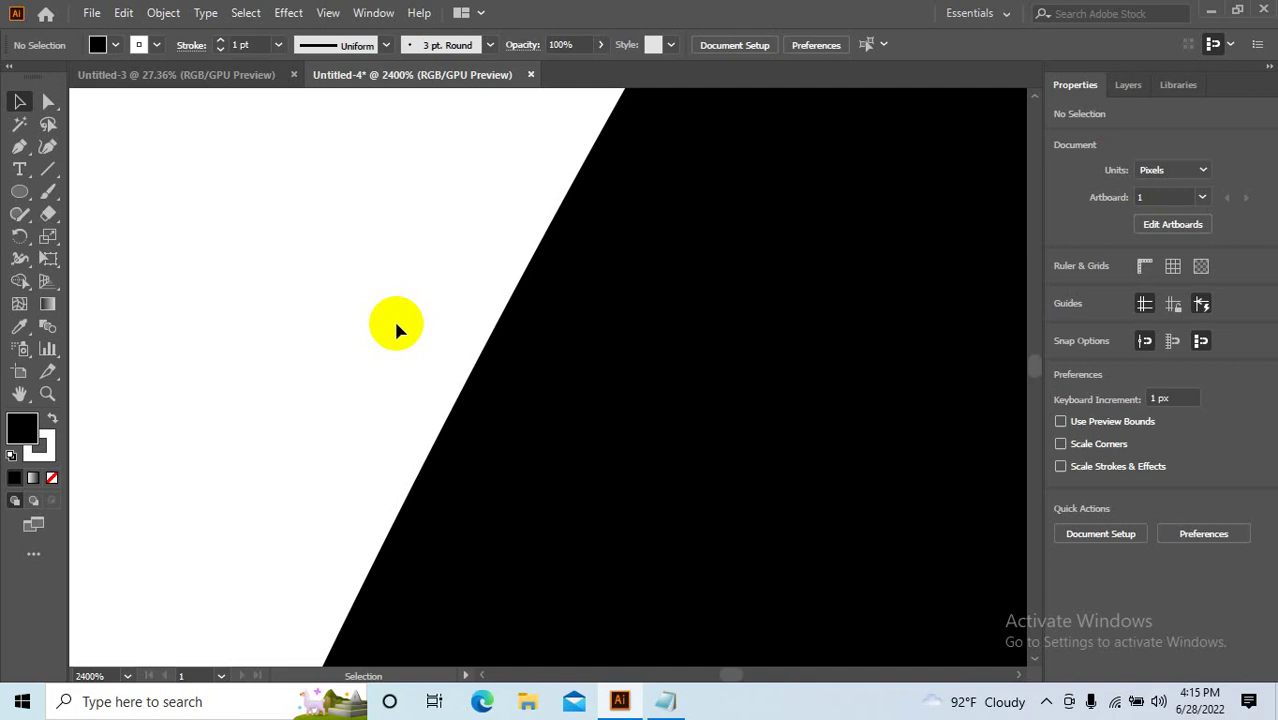
scroll(448, 320, "down", 3)
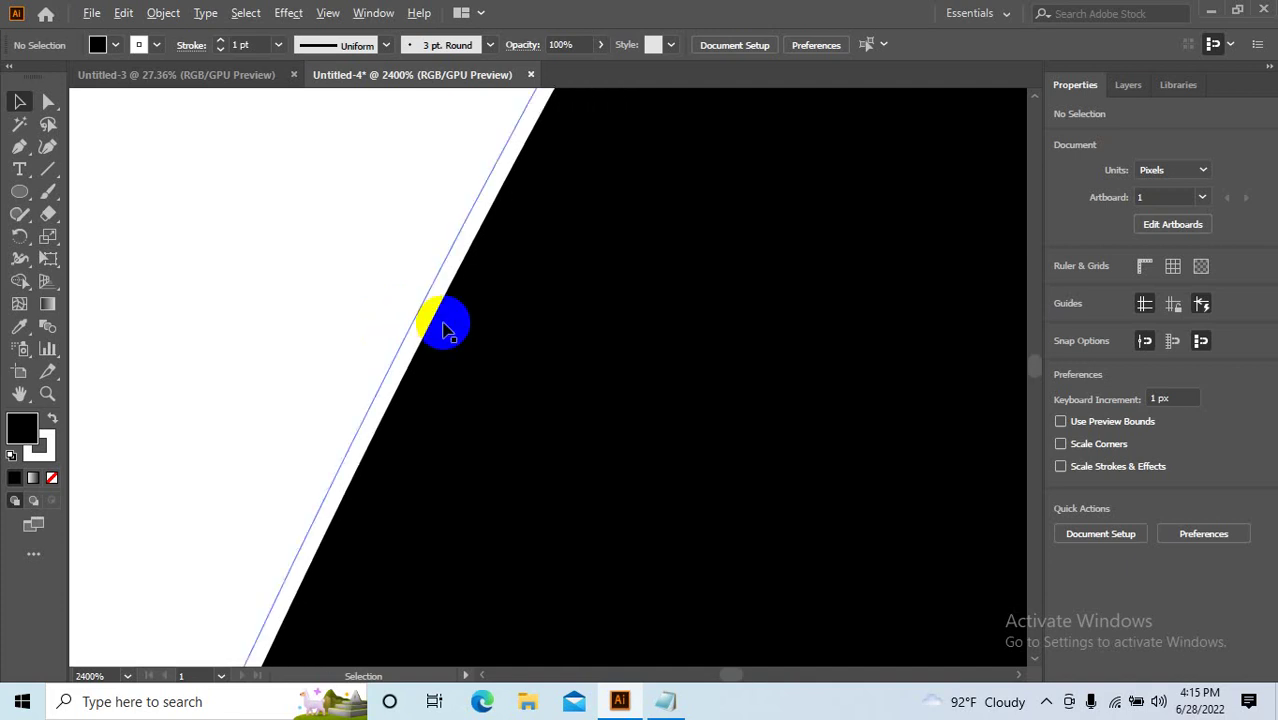
left_click(633, 434)
scroll(633, 434, "down", 2)
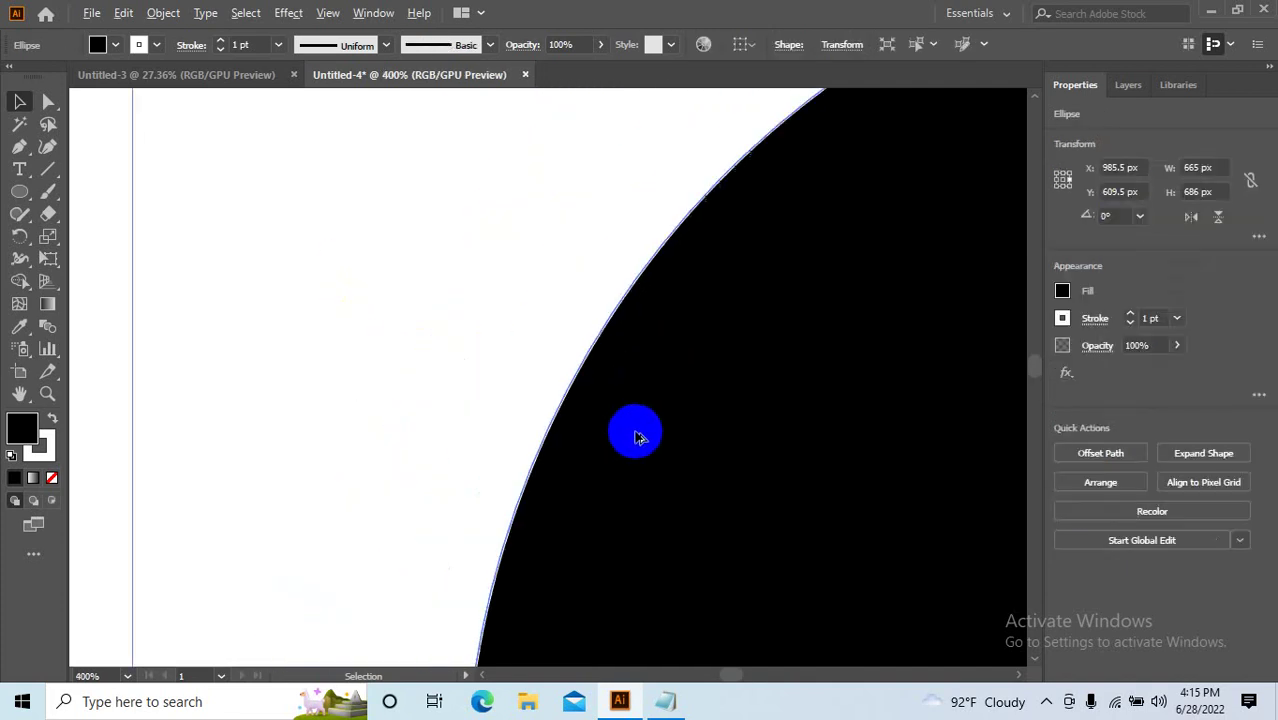
scroll(633, 434, "down", 4)
left_click_drag(750, 465, 565, 346)
scroll(565, 346, "down", 3)
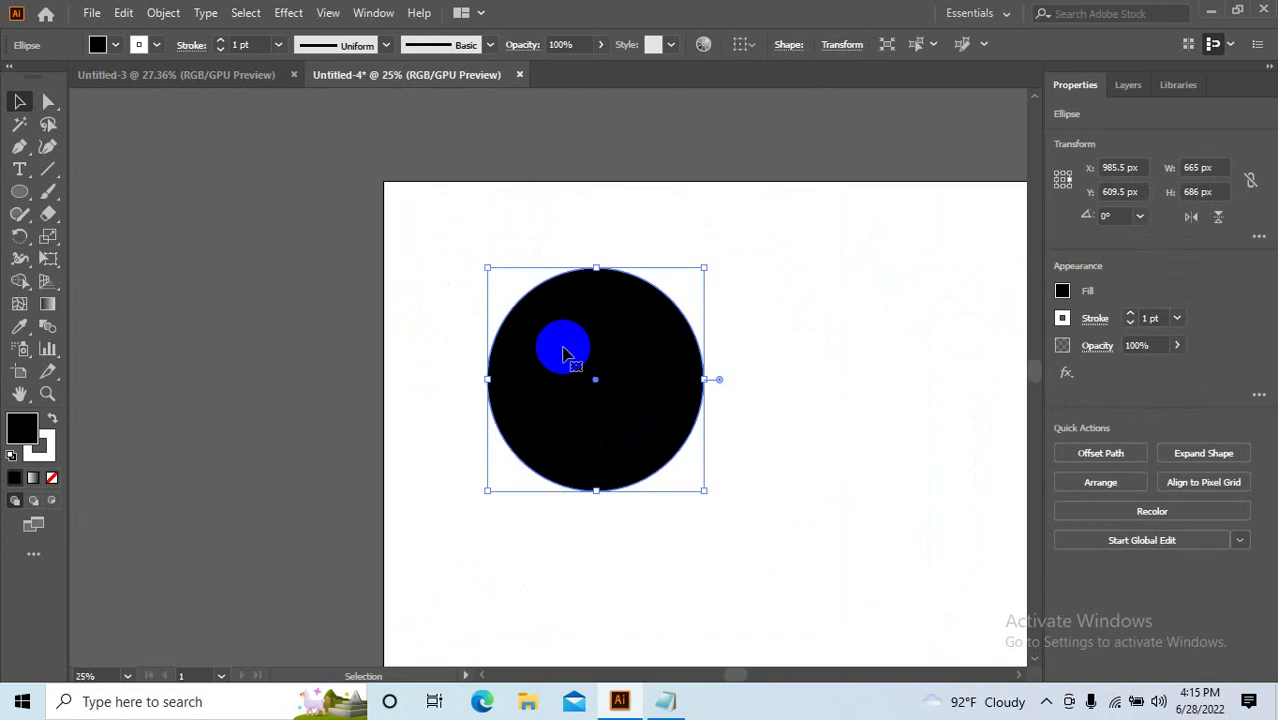
Delete the black circle, then pan the now-empty artboard using the Selection tool.
key("Delete")
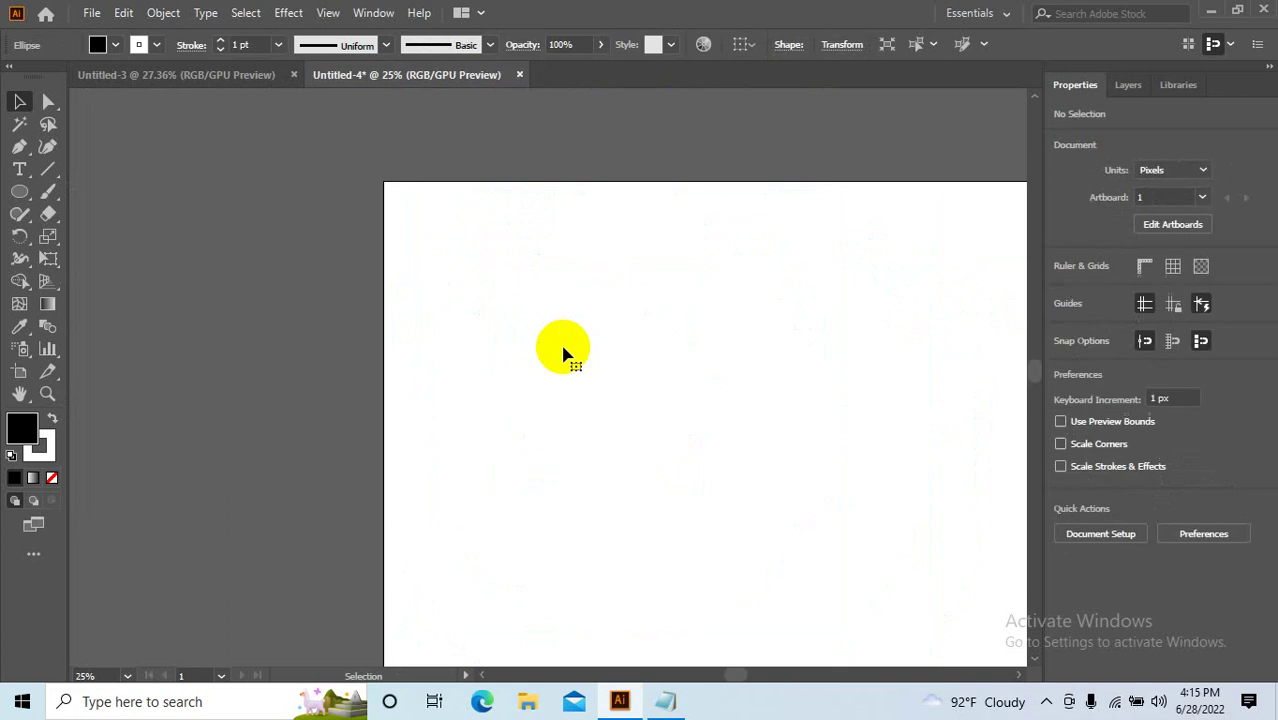
left_click_drag(562, 348, 487, 343)
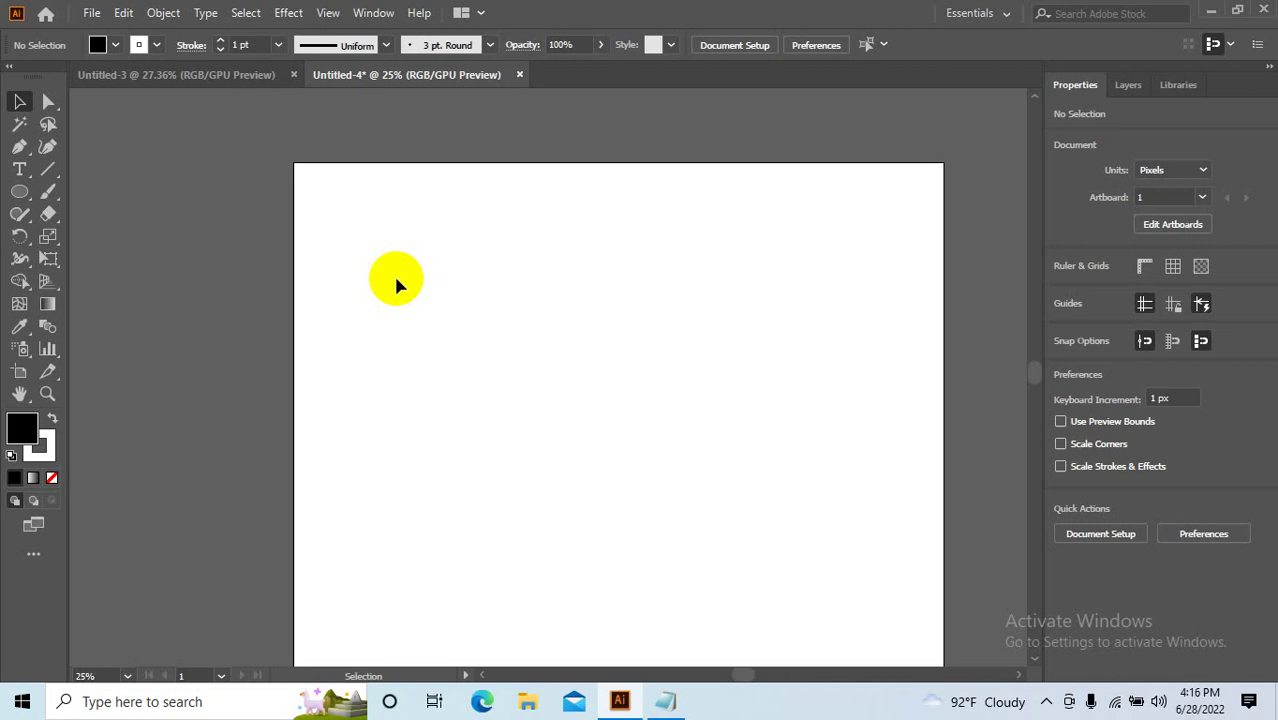
left_click(22, 102)
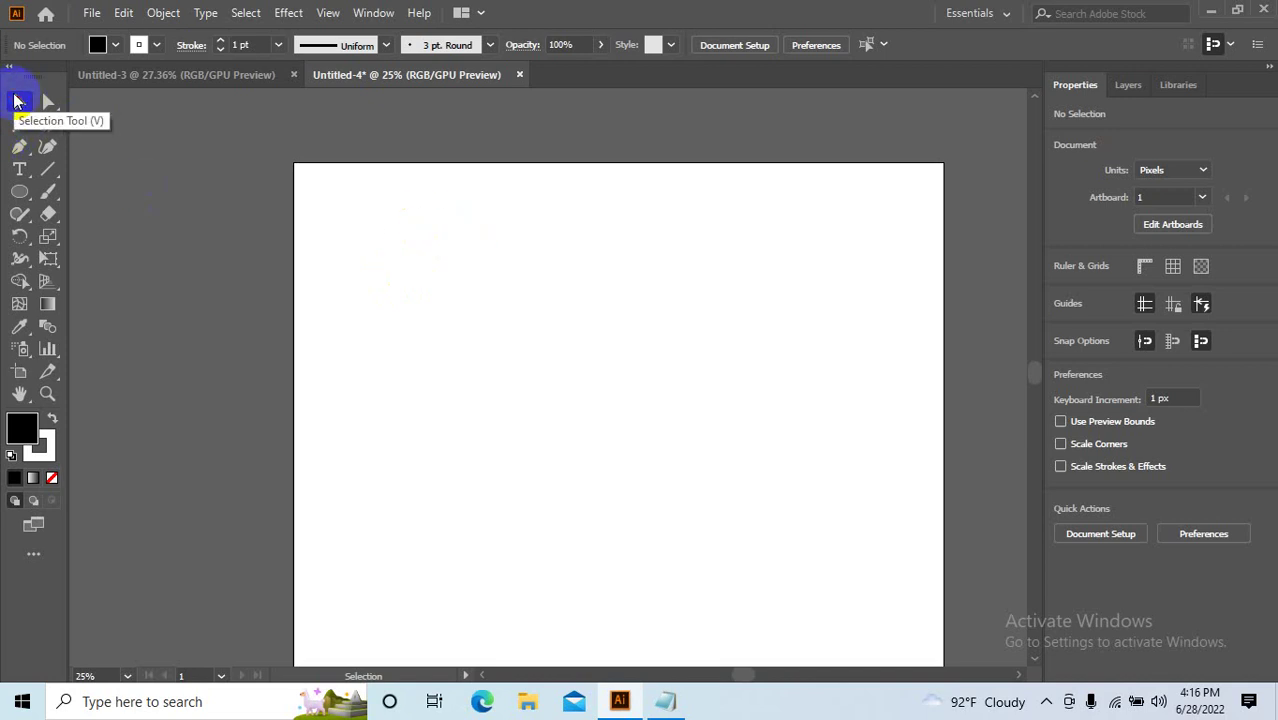
left_click(15, 100)
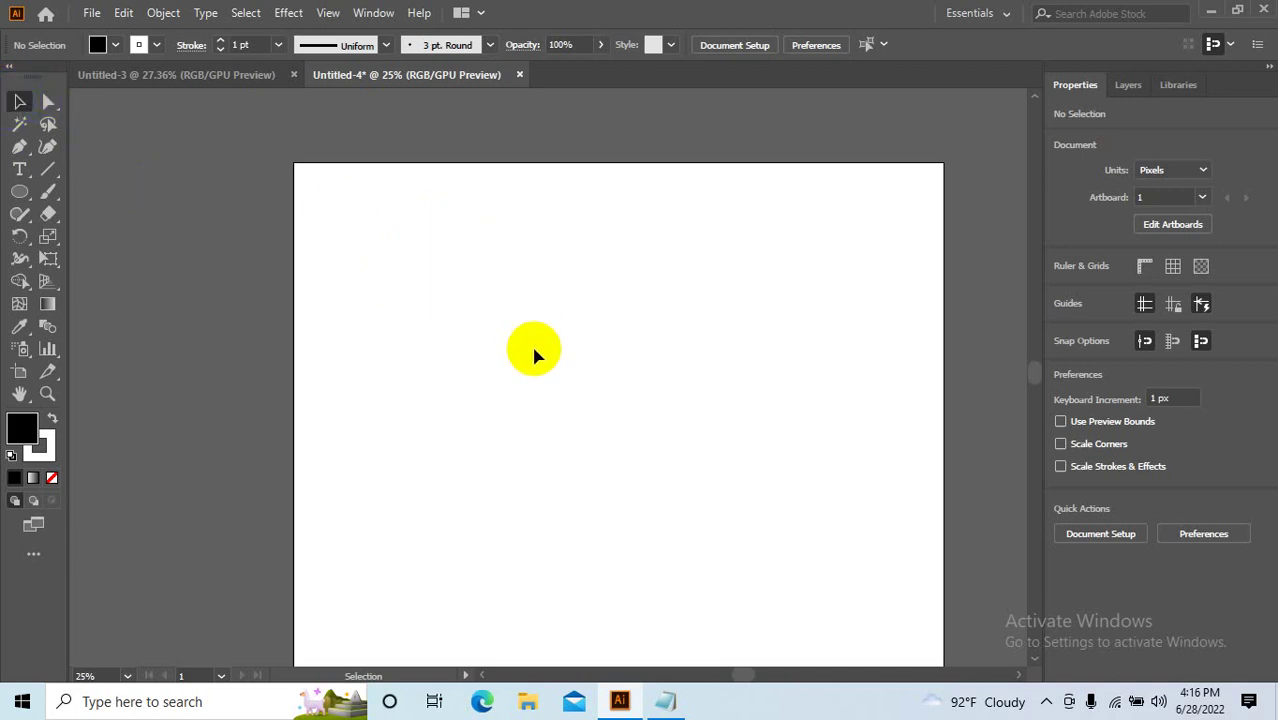
mouse_move(719, 451)
left_mouse_down()
mouse_move(516, 473)
mouse_move(640, 400)
left_mouse_up()
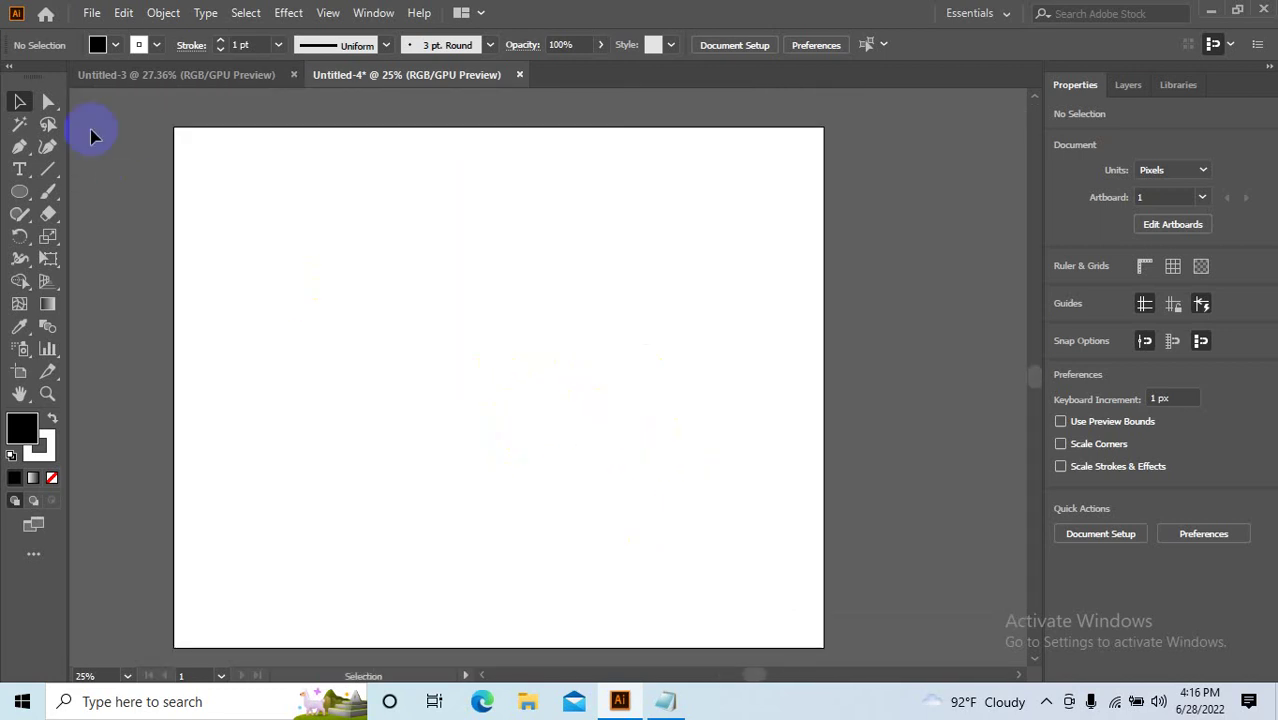
left_click(15, 110)
mouse_move(422, 285)
left_mouse_down()
mouse_move(685, 359)
mouse_move(462, 200)
mouse_move(566, 314)
mouse_move(428, 297)
mouse_move(573, 203)
mouse_move(522, 391)
mouse_move(528, 198)
mouse_move(451, 277)
mouse_move(277, 257)
left_mouse_up()
Try the Direct Selection tool while panning, then return to the Selection tool.
left_click(15, 100)
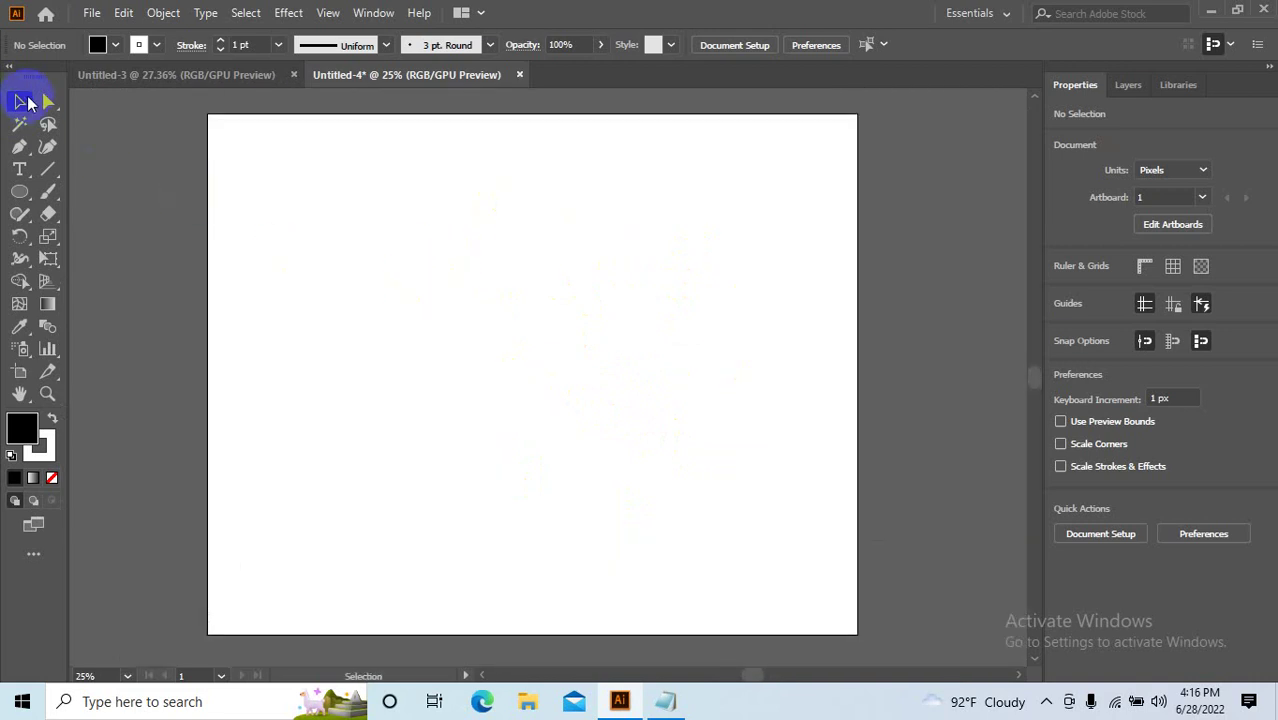
left_click(48, 101)
mouse_move(579, 288)
left_mouse_down()
mouse_move(365, 248)
mouse_move(612, 331)
mouse_move(586, 295)
mouse_move(421, 341)
mouse_move(736, 297)
left_mouse_up()
left_click(48, 191)
mouse_move(796, 325)
left_mouse_down()
mouse_move(756, 405)
mouse_move(549, 275)
mouse_move(779, 439)
mouse_move(439, 354)
mouse_move(494, 397)
mouse_move(659, 334)
mouse_move(600, 320)
left_mouse_up()
left_click(19, 101)
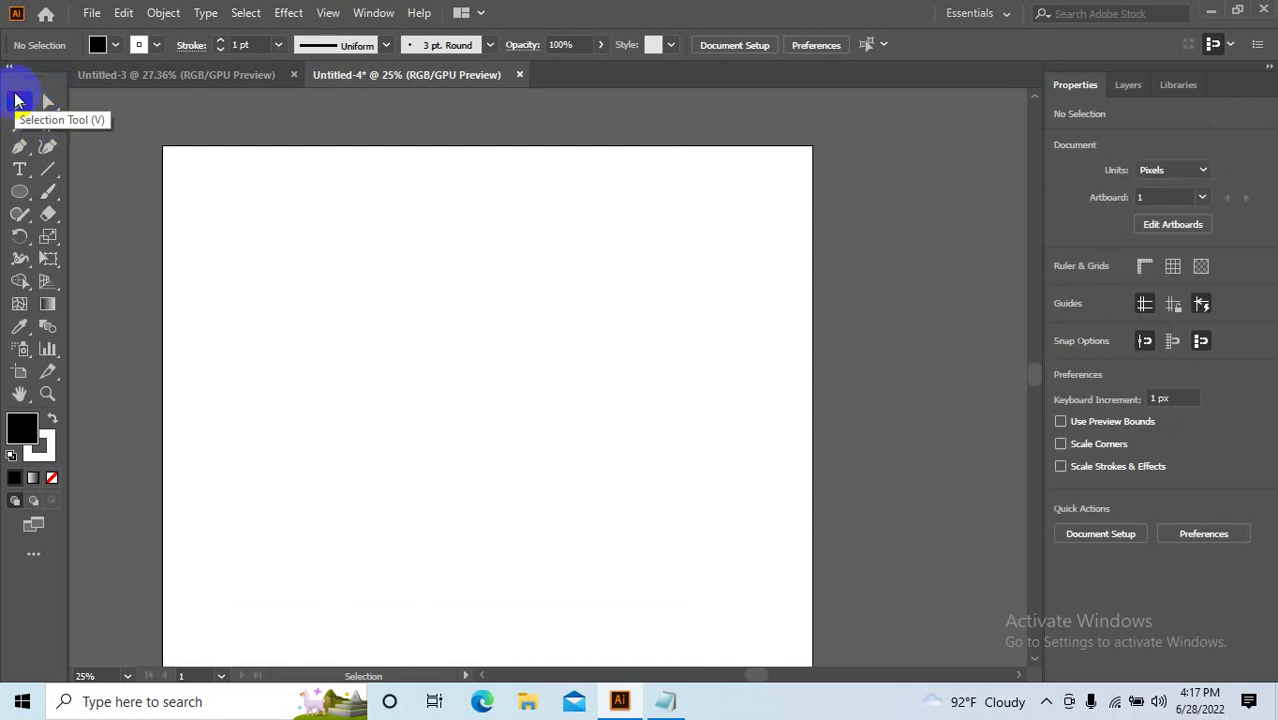
left_click(47, 102)
left_click(14, 104)
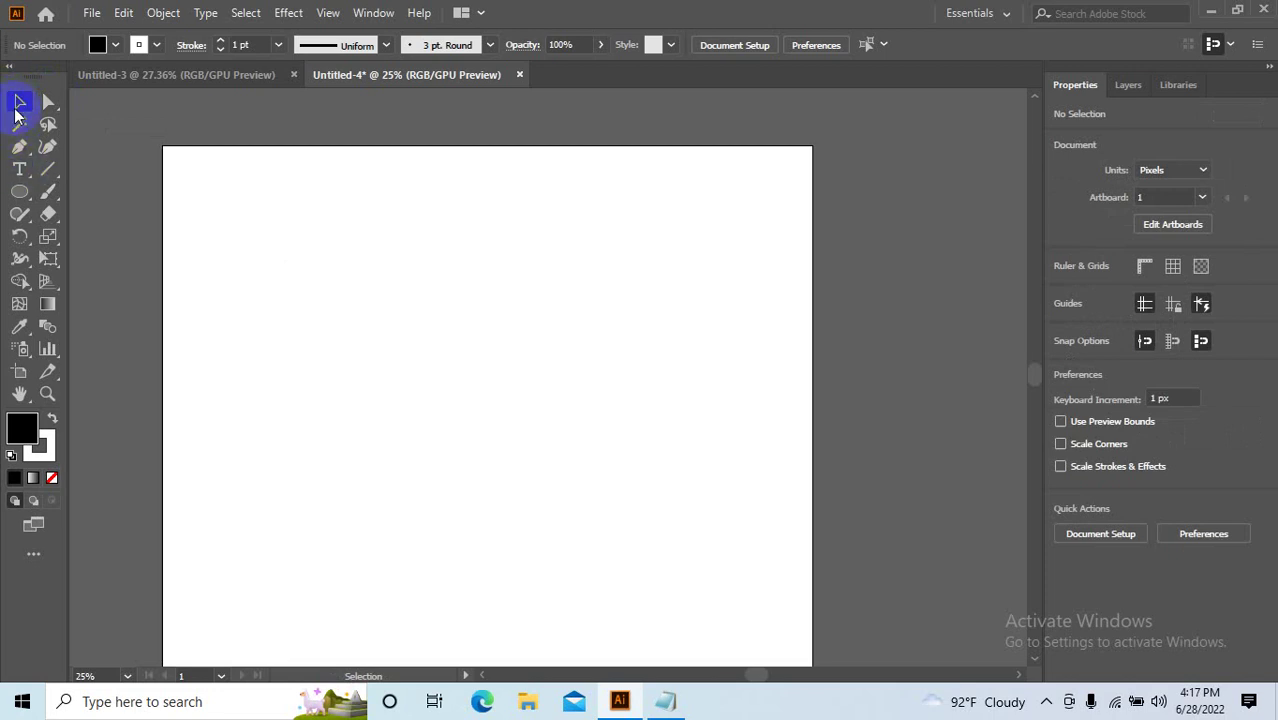
Draw a rectangle about 648 by 403 px near the artboard's top-left with the Rectangle tool.
left_click_drag(20, 191, 80, 200)
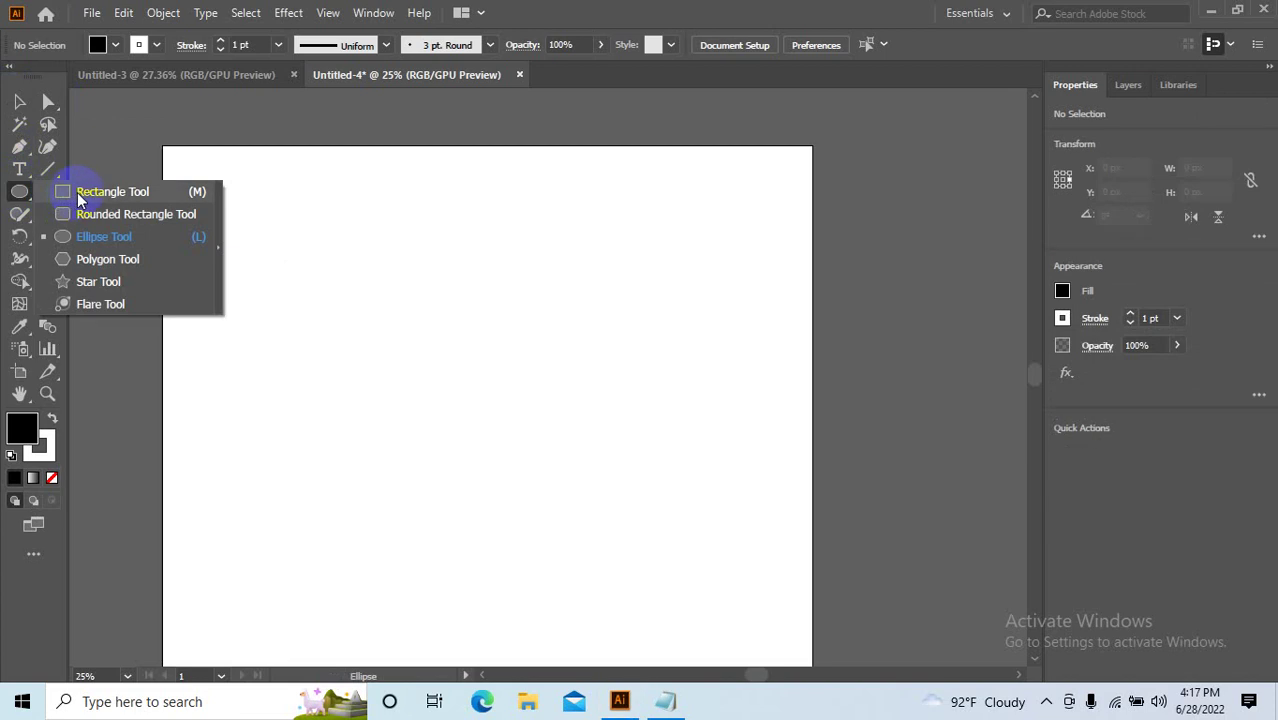
left_click(80, 195)
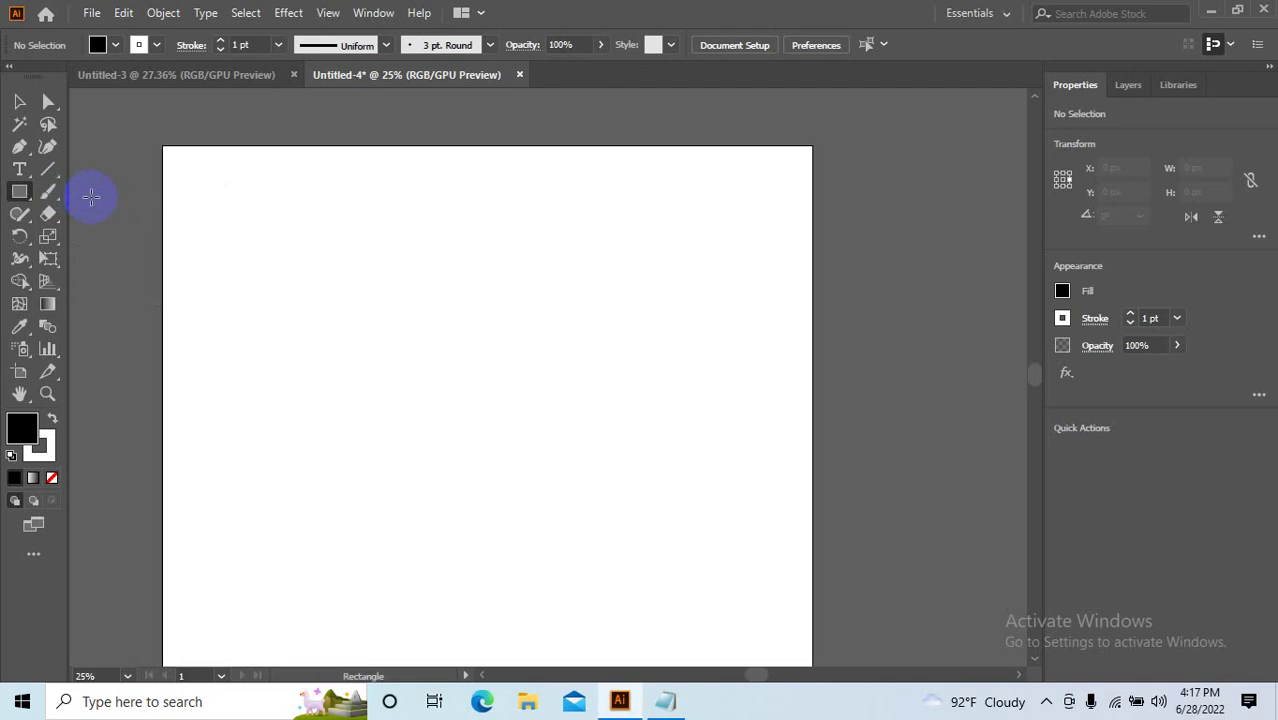
left_click_drag(223, 199, 453, 358)
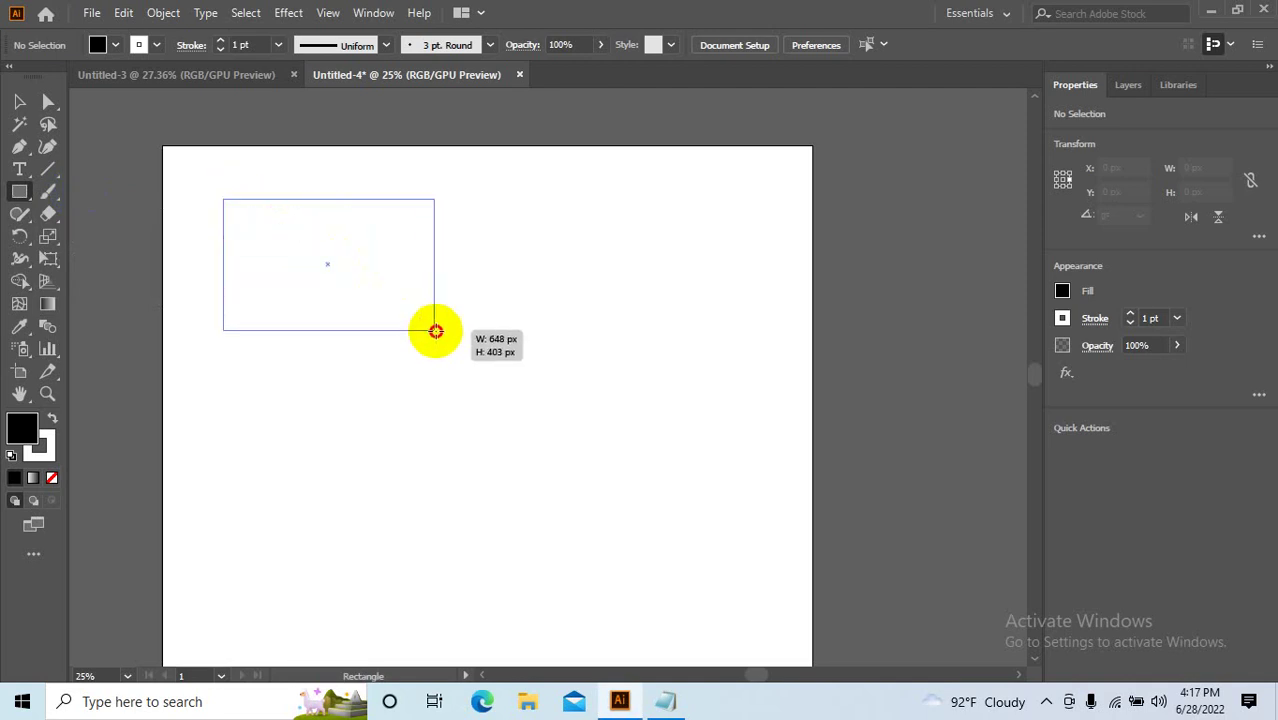
Move the 703 by 492 px black rectangle to X 952.5, Y 374.5, then choose Direct Selection.
left_click(20, 101)
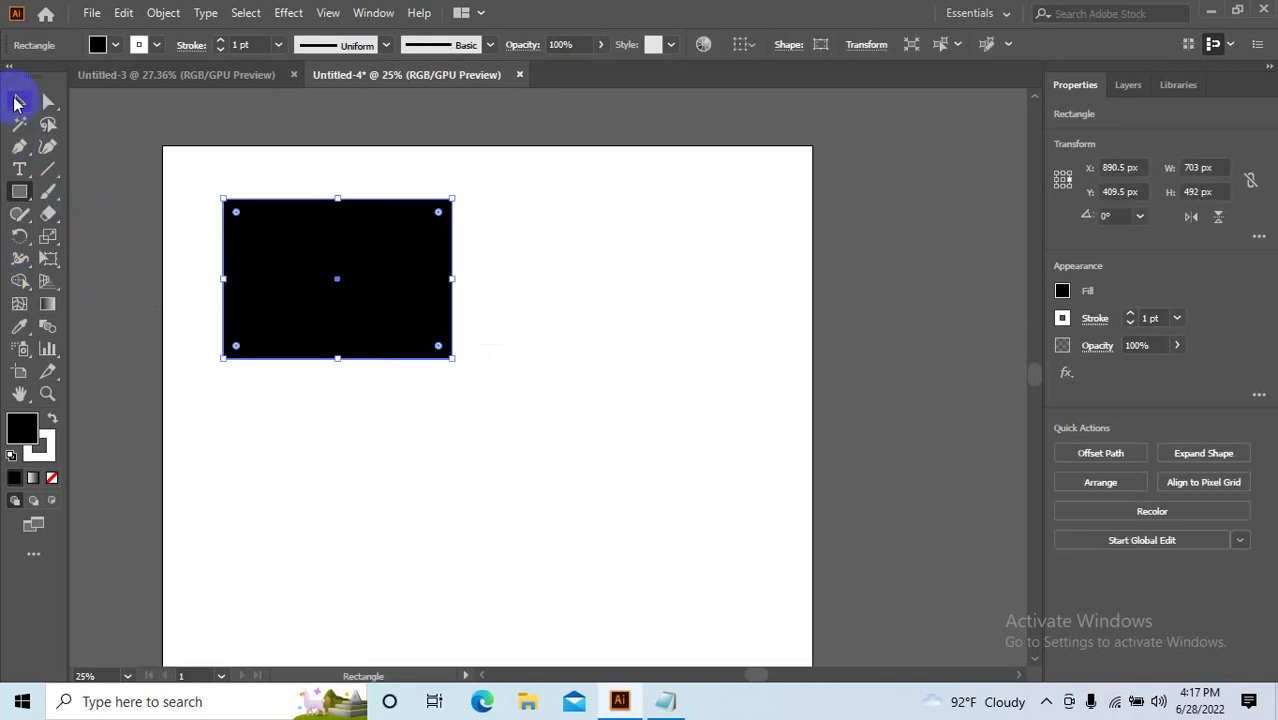
mouse_move(277, 249)
left_mouse_down()
mouse_move(355, 303)
mouse_move(390, 303)
mouse_move(338, 310)
left_mouse_up()
left_click(684, 343)
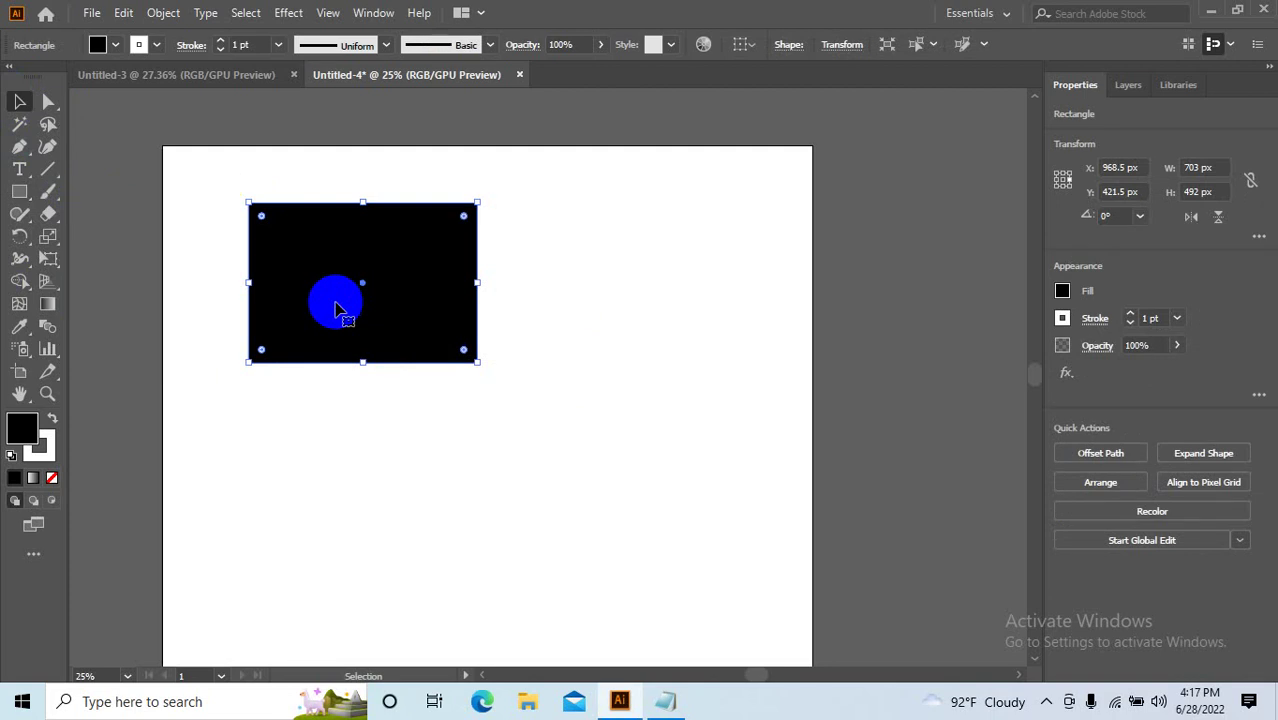
mouse_move(347, 297)
left_mouse_down()
mouse_move(388, 285)
mouse_move(285, 297)
mouse_move(314, 288)
mouse_move(300, 318)
left_mouse_up()
left_click(19, 101)
left_click(218, 226)
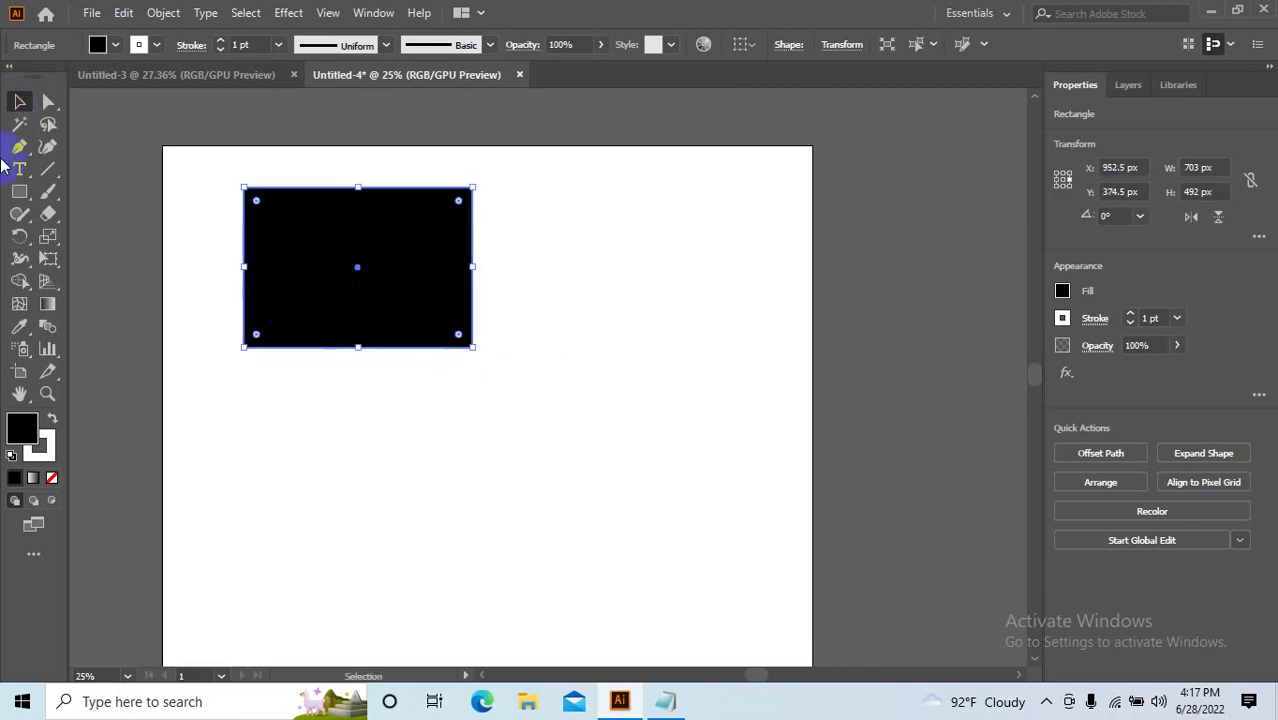
left_click(49, 104)
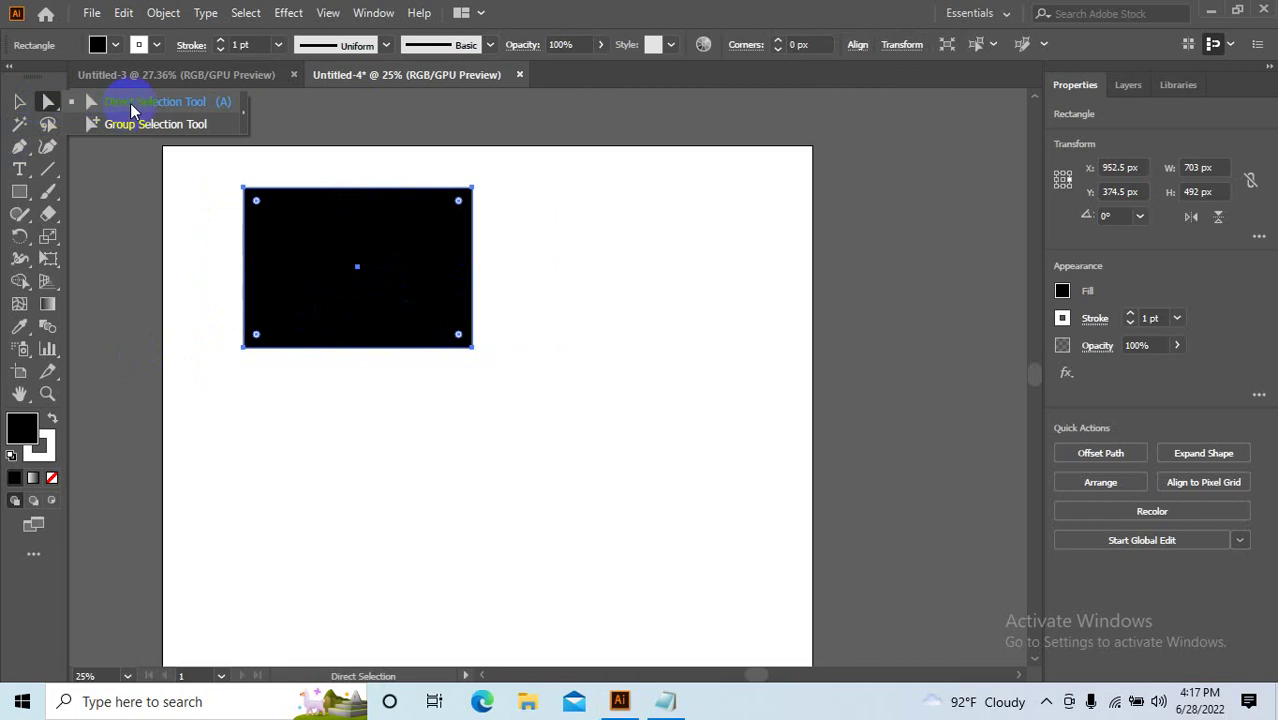
left_click(131, 103)
left_click(460, 196)
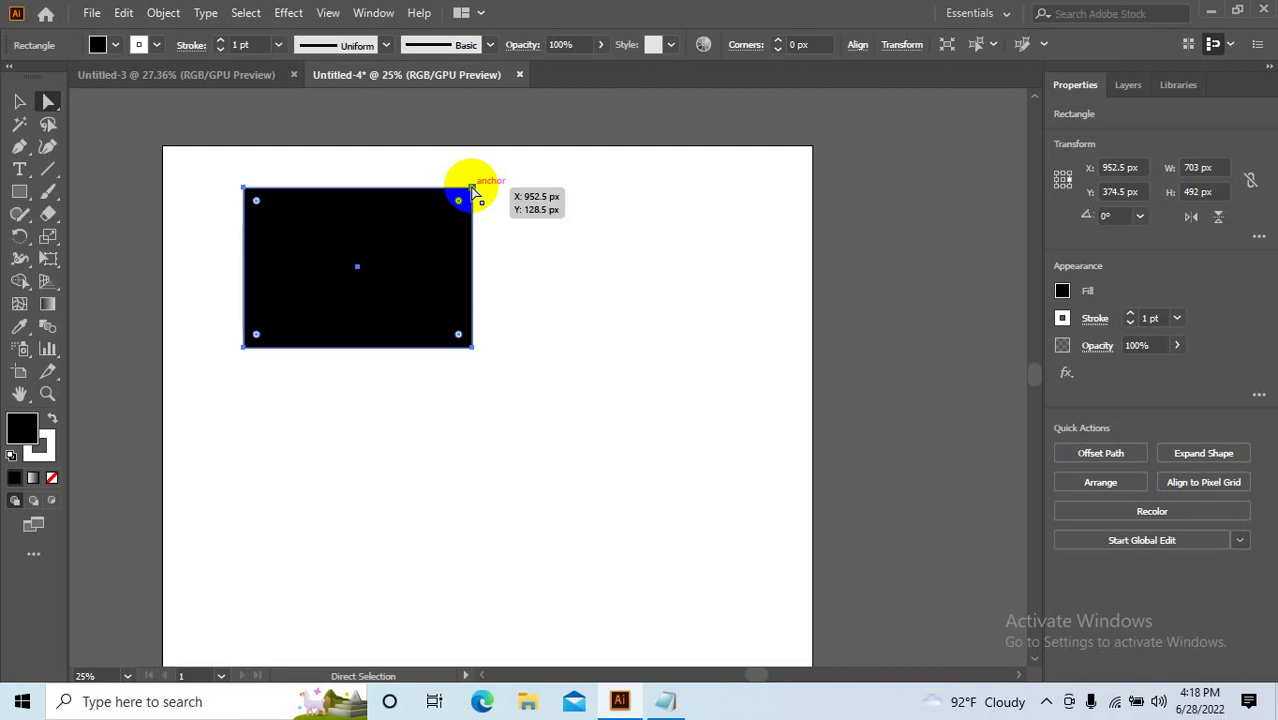
Move the whole rectangle down and to the right.
left_click(379, 220)
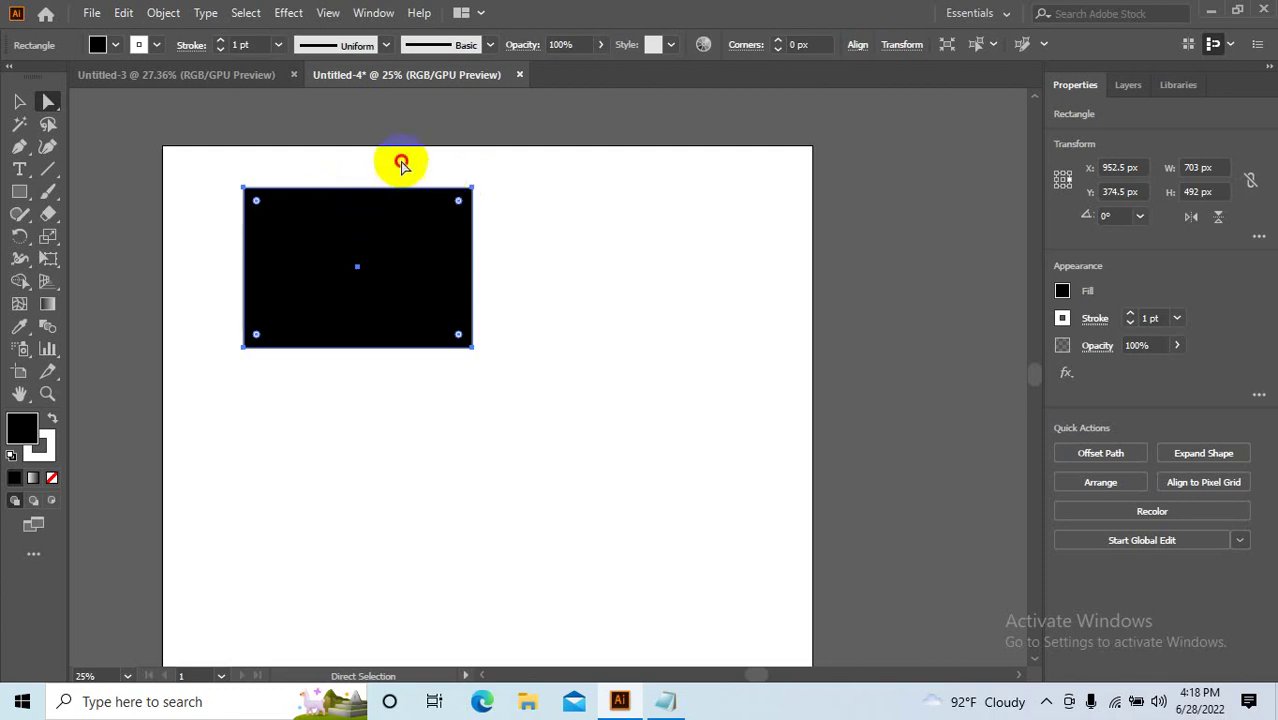
left_click_drag(400, 160, 508, 205)
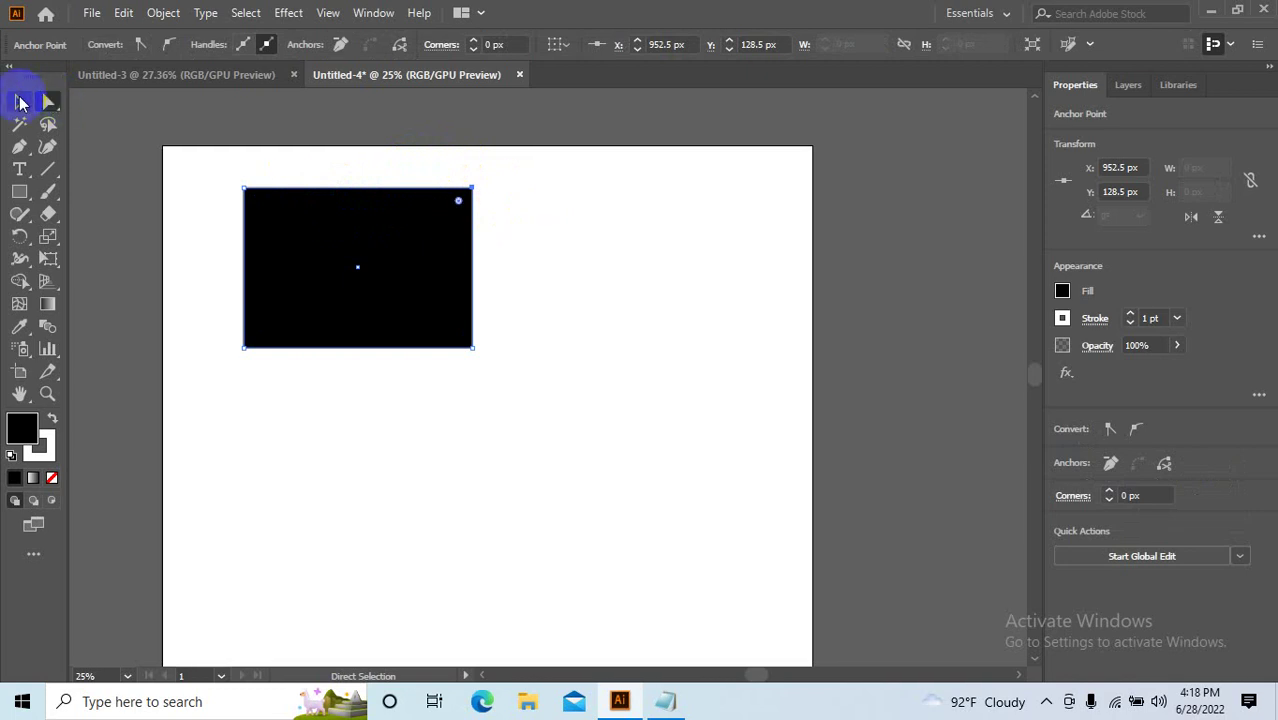
left_click(19, 101)
left_click(48, 101)
left_click(19, 101)
left_click(19, 101)
left_click(48, 101)
left_click(19, 101)
left_click_drag(270, 276, 436, 334)
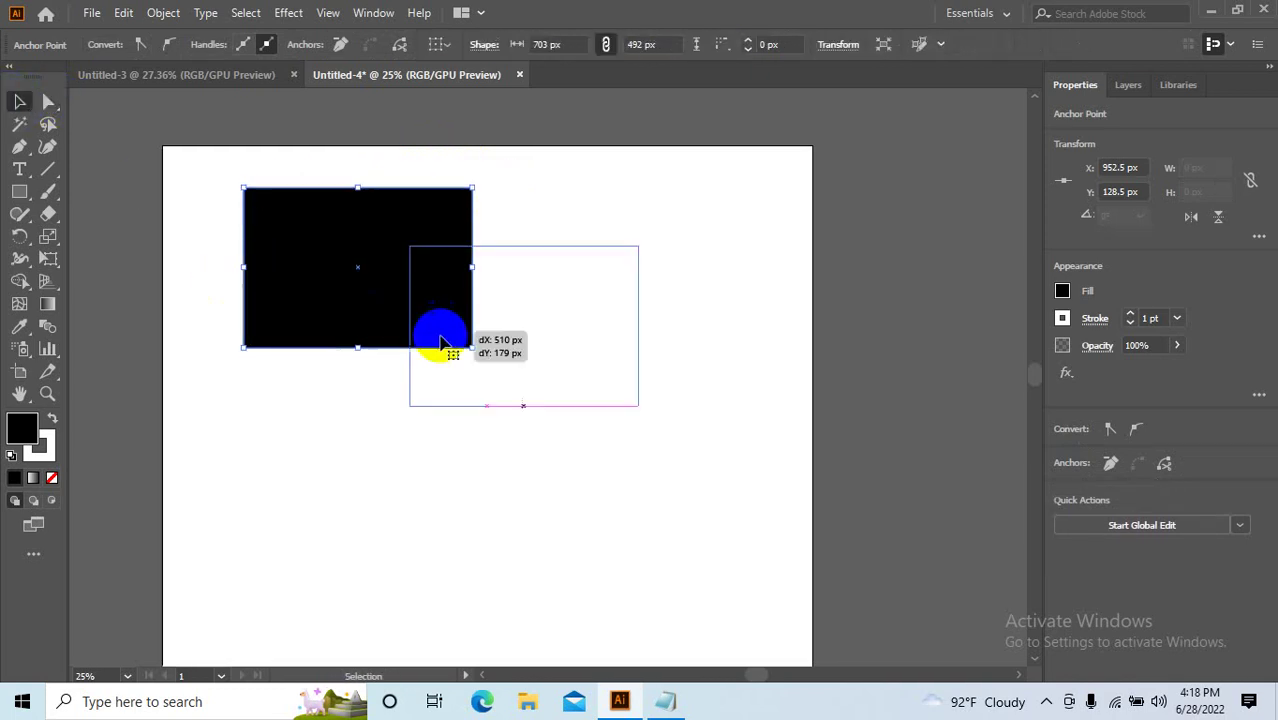
Drag the top-right anchor up and outward into a slanted quadrilateral, then move it up-left.
left_click(48, 101)
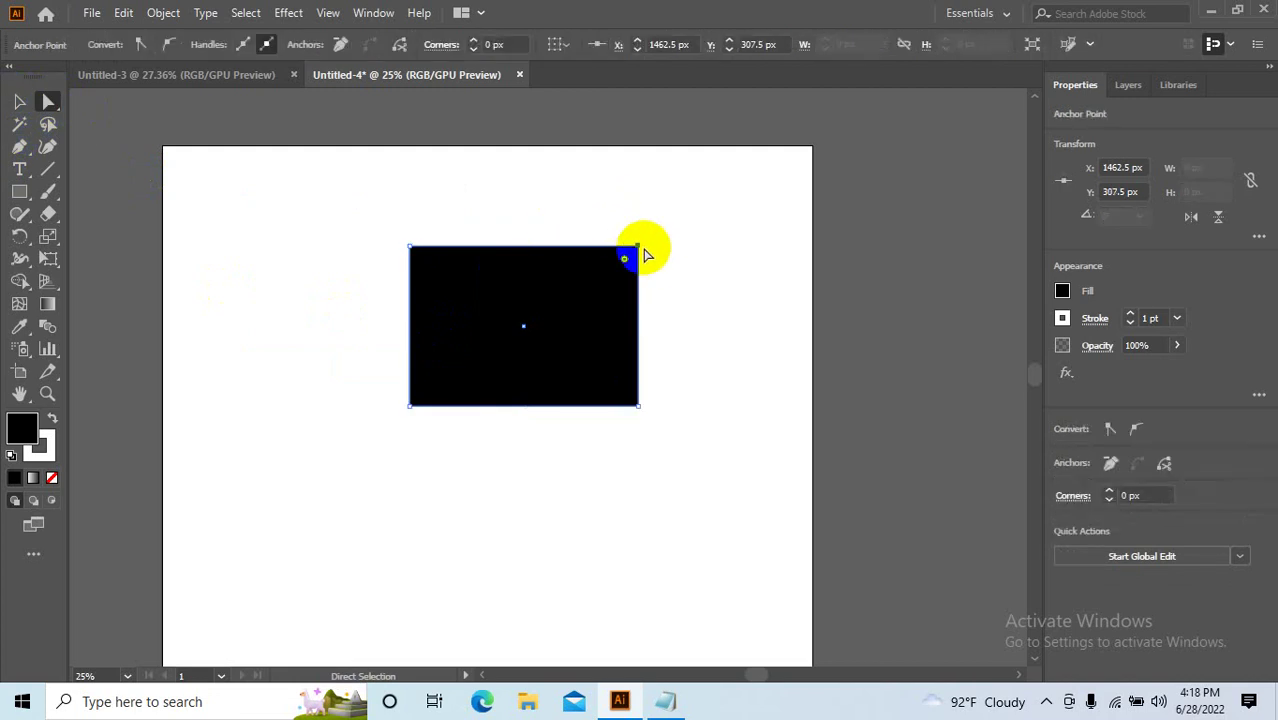
mouse_move(637, 246)
left_mouse_down()
mouse_move(540, 316)
mouse_move(695, 210)
mouse_move(528, 191)
mouse_move(747, 228)
mouse_move(525, 213)
mouse_move(680, 216)
left_mouse_up()
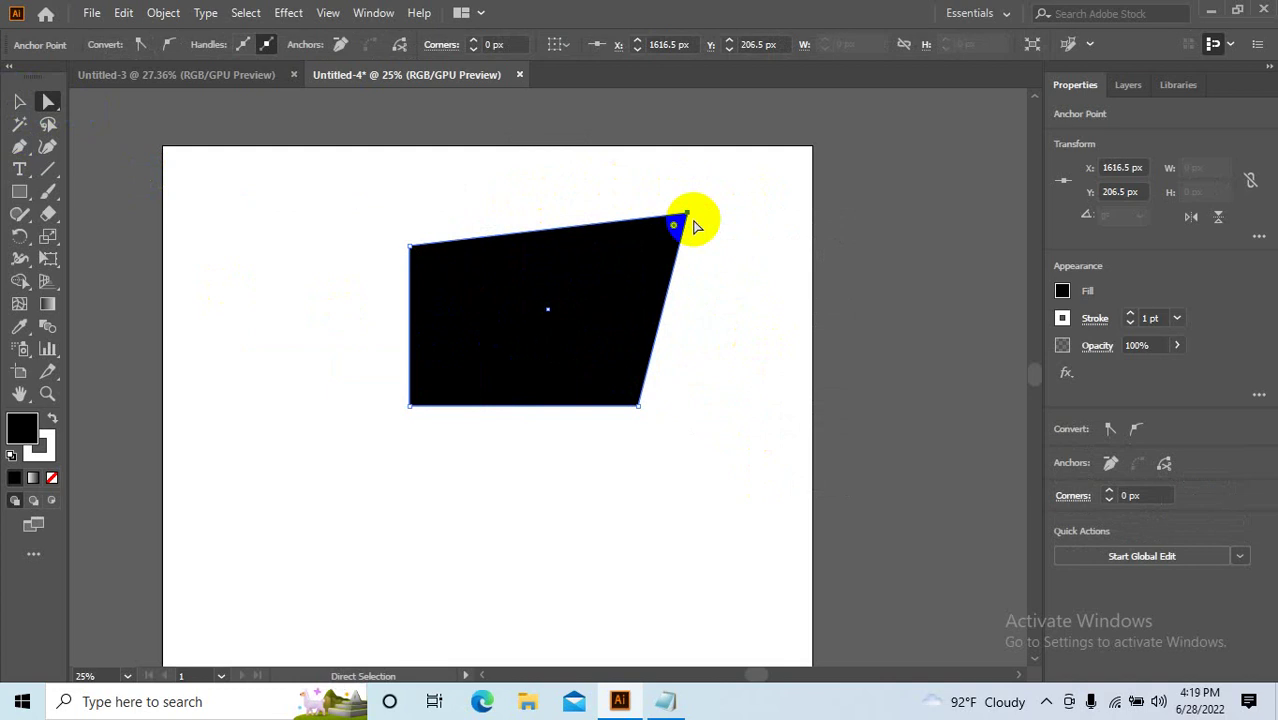
mouse_move(536, 337)
left_mouse_down()
mouse_move(609, 369)
mouse_move(614, 329)
mouse_move(471, 360)
mouse_move(605, 357)
mouse_move(545, 325)
mouse_move(365, 368)
left_mouse_up()
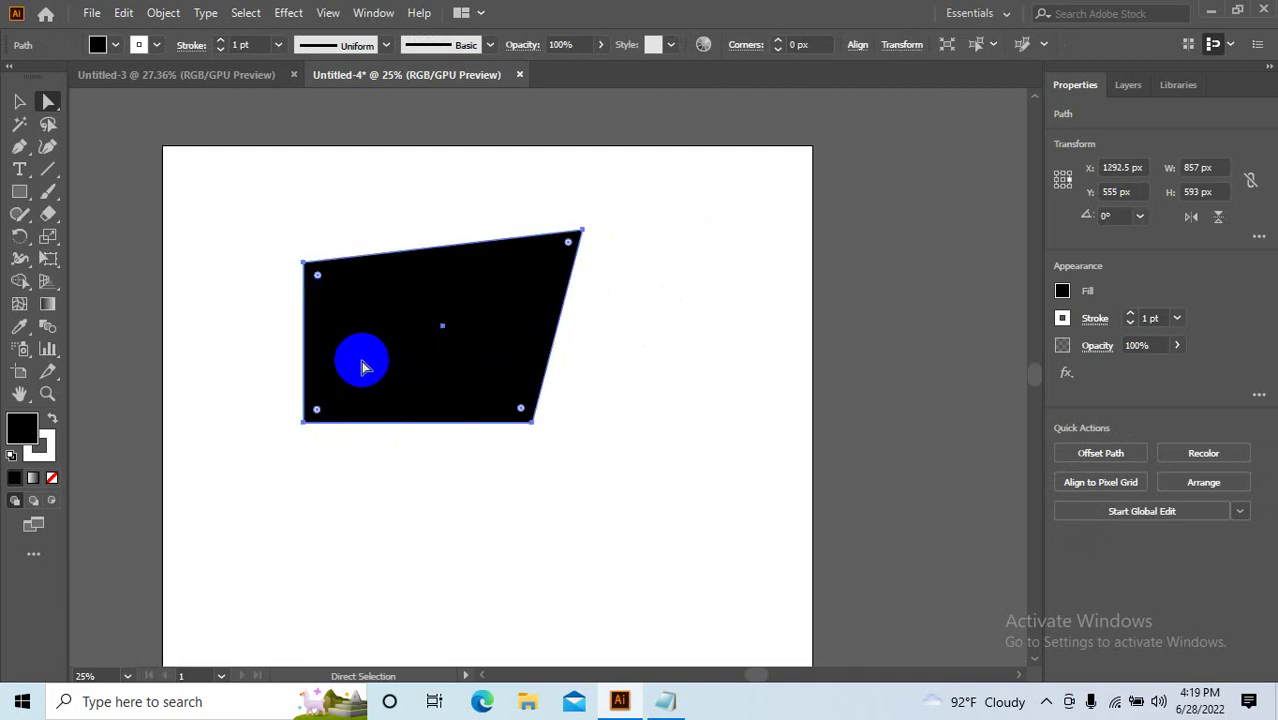
Duplicate the slanted shape to the lower right of the artboard.
left_click(738, 384)
key("v")
left_click_drag(483, 353, 679, 522)
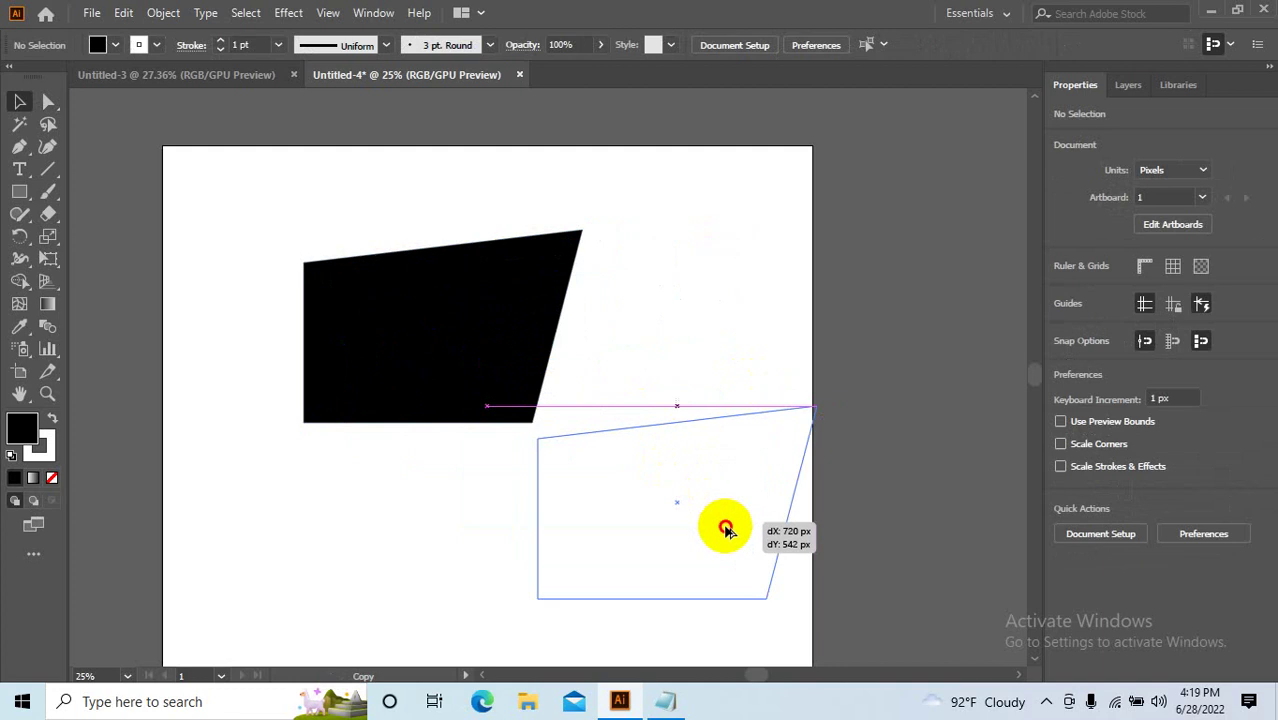
Nudge both slanted shapes slightly up and left, then deselect them.
left_click_drag(870, 551, 491, 354)
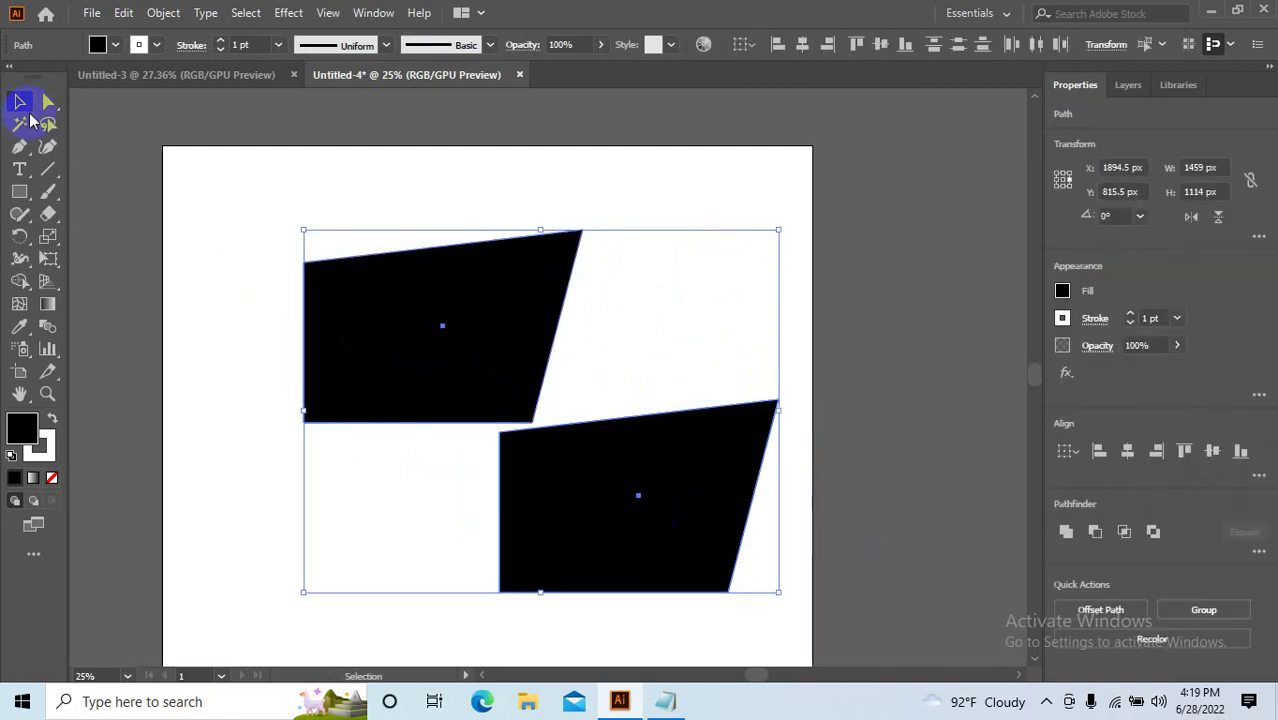
left_click(50, 102)
mouse_move(380, 291)
left_mouse_down()
mouse_move(408, 313)
mouse_move(391, 317)
mouse_move(476, 328)
mouse_move(491, 310)
mouse_move(486, 326)
left_mouse_up()
left_click(19, 101)
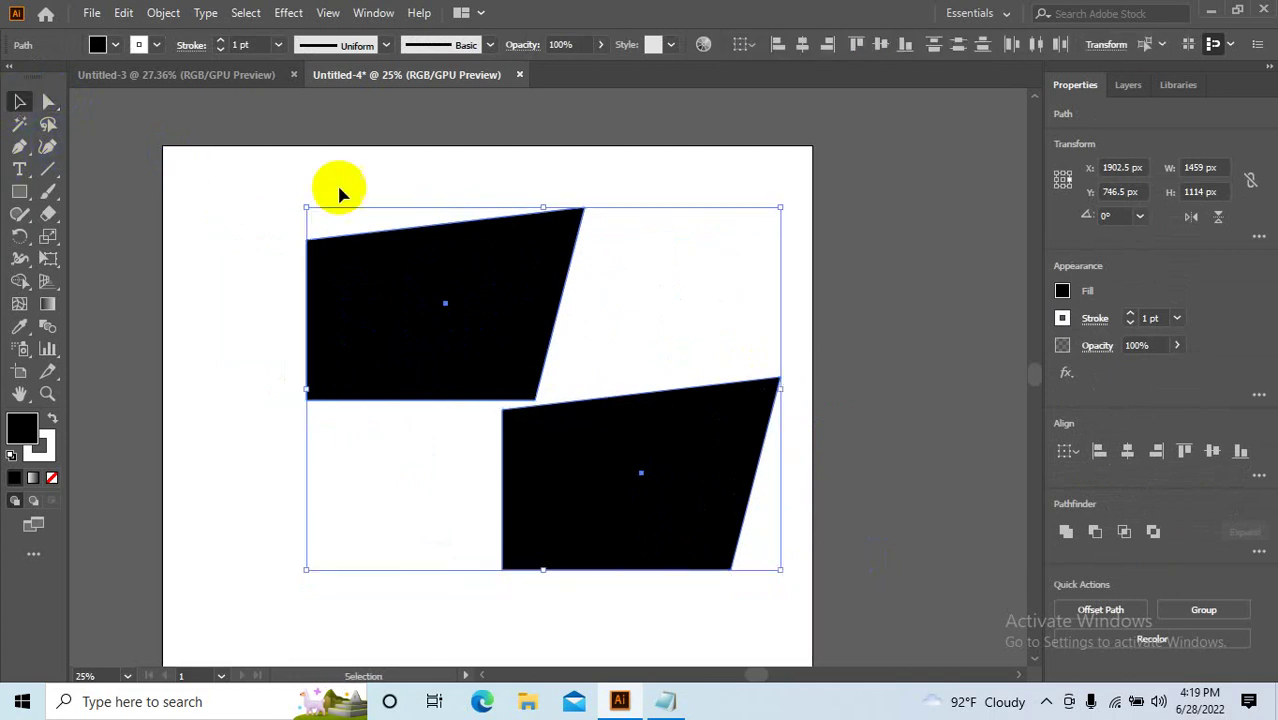
left_click(339, 191)
left_click(48, 101)
mouse_move(290, 192)
left_mouse_down()
mouse_move(536, 354)
mouse_move(288, 199)
left_mouse_up()
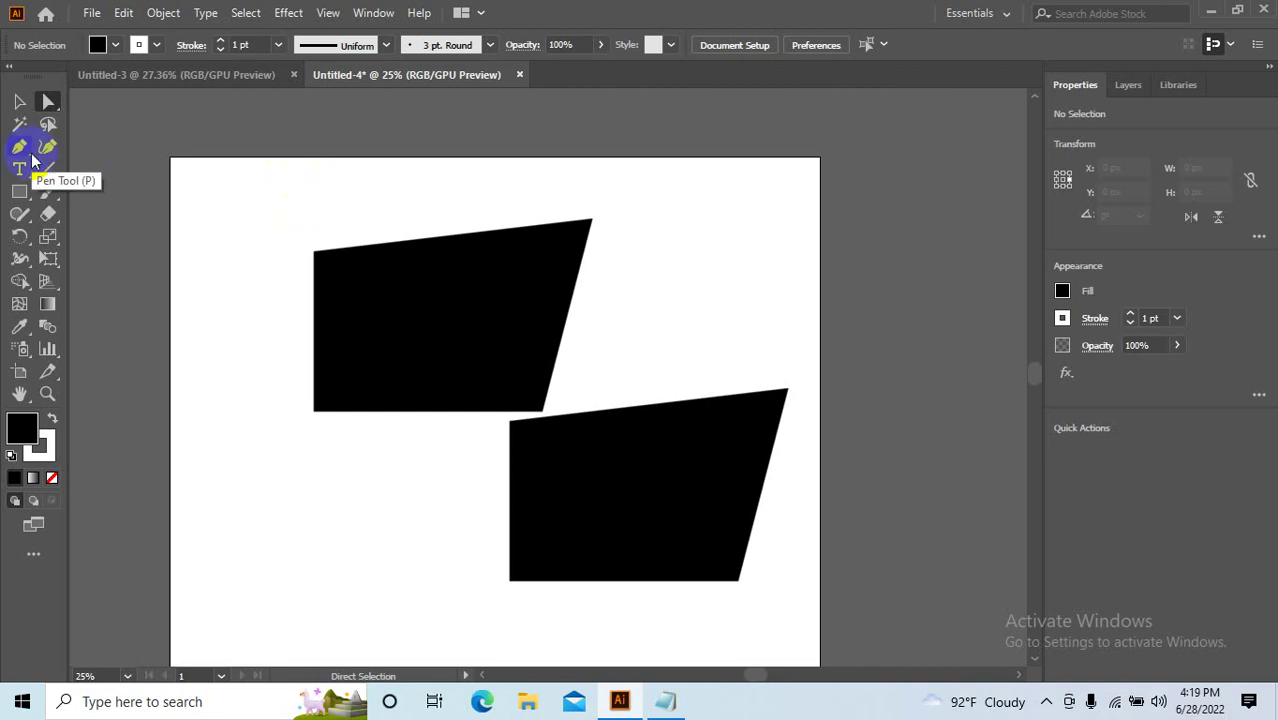
Shift the top slanted shape around, settling it slightly back up and left.
left_click_drag(320, 208, 740, 545)
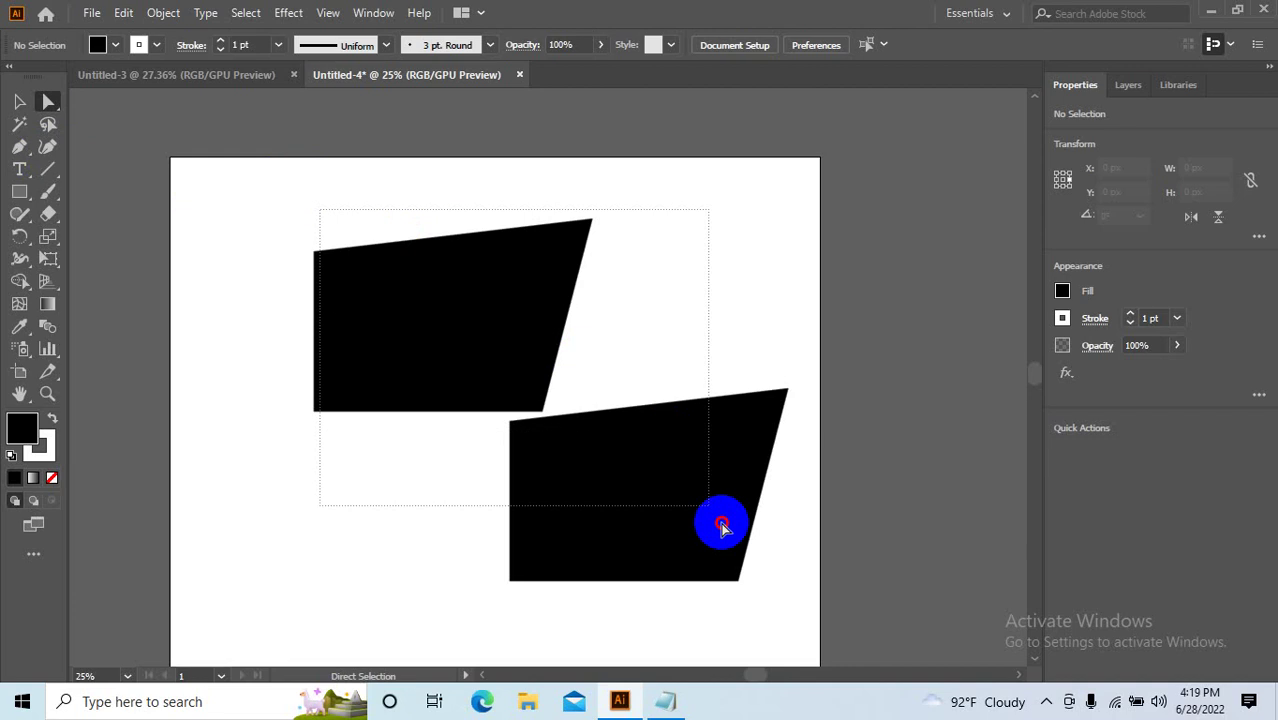
left_click_drag(455, 330, 331, 277)
key("ctrl+z")
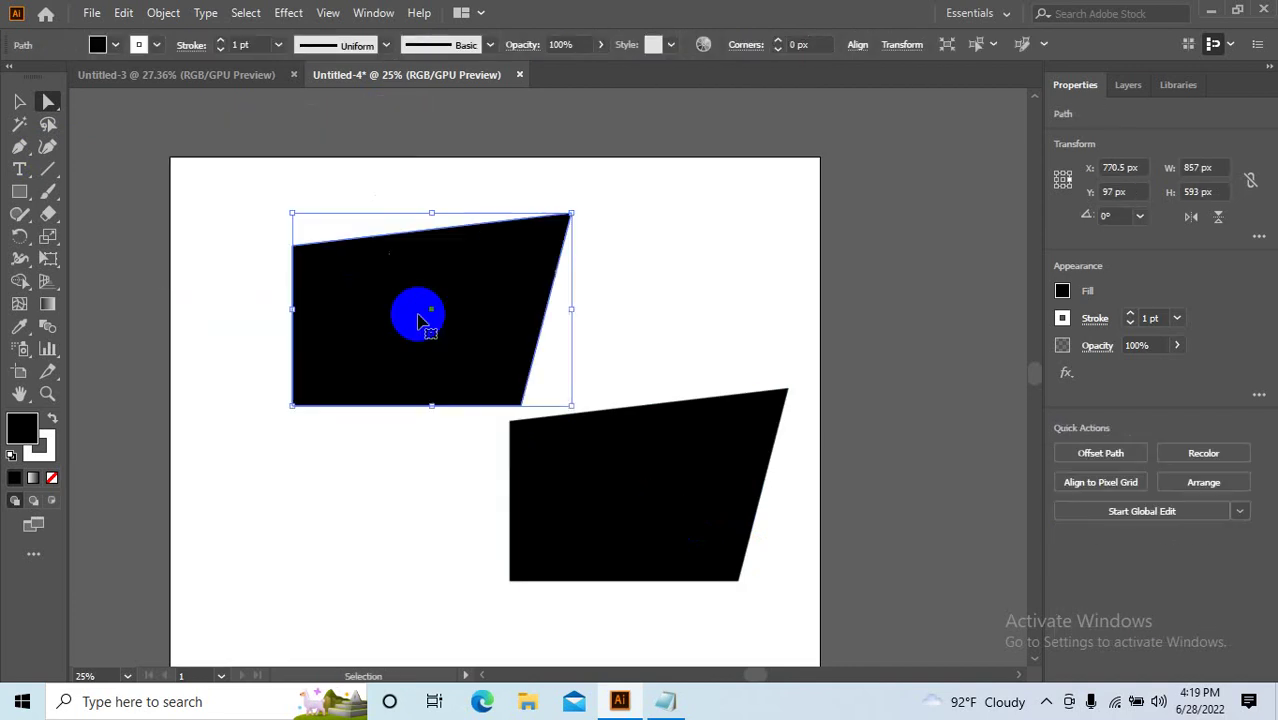
key("ctrl+shift+z")
left_click_drag(296, 176, 459, 286)
left_click(768, 550, "shift")
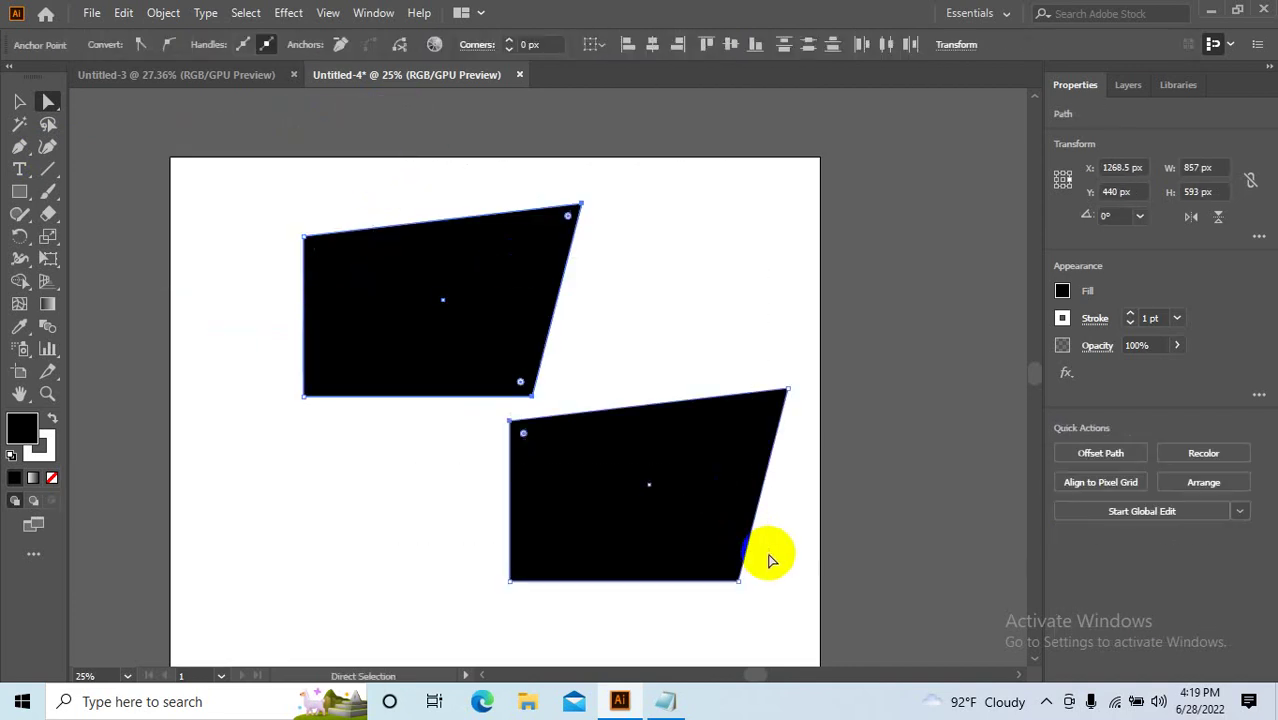
mouse_move(483, 347)
left_mouse_down()
mouse_move(351, 245)
mouse_move(575, 373)
left_mouse_up()
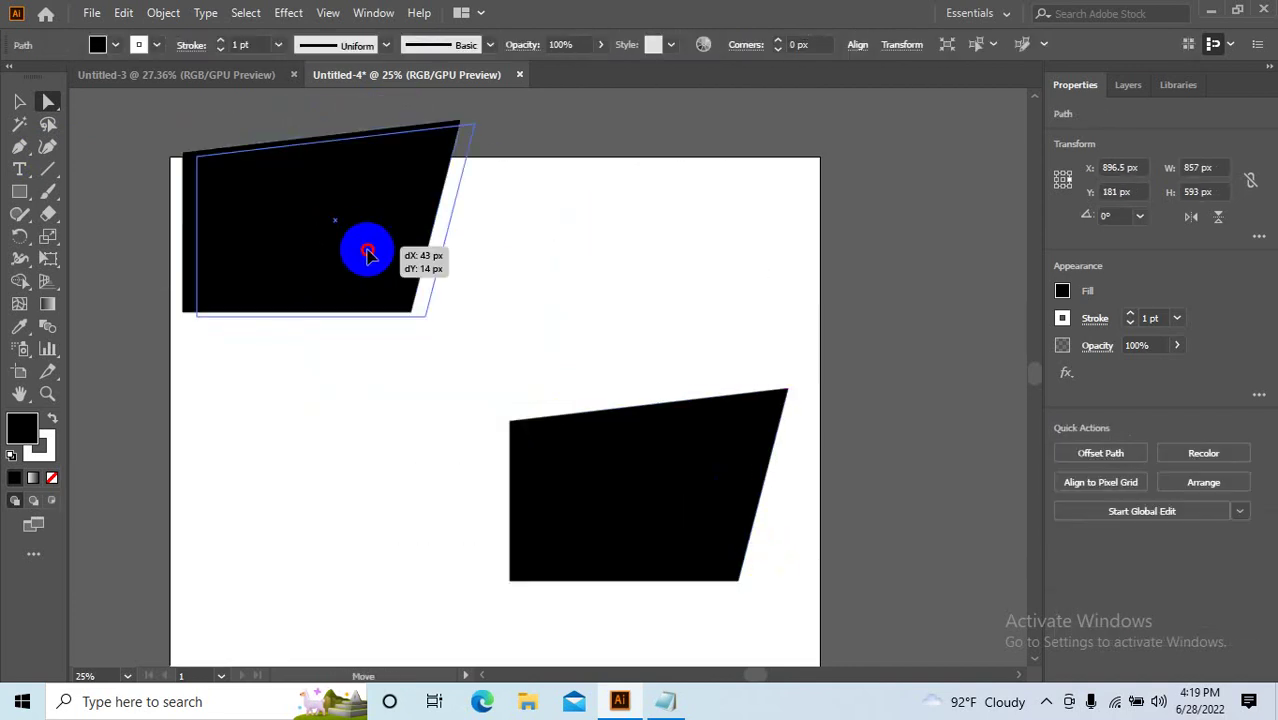
left_click_drag(470, 172, 700, 500)
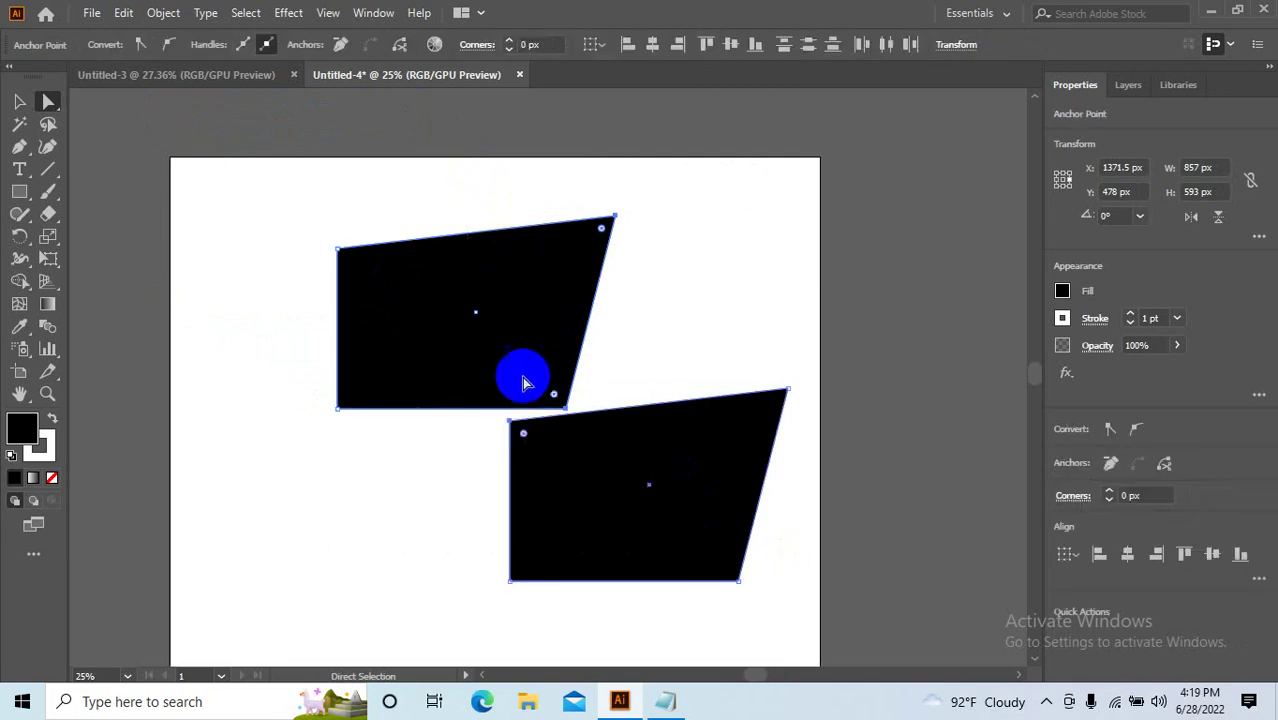
mouse_move(527, 374)
left_mouse_down()
mouse_move(476, 296)
mouse_move(532, 403)
left_mouse_up()
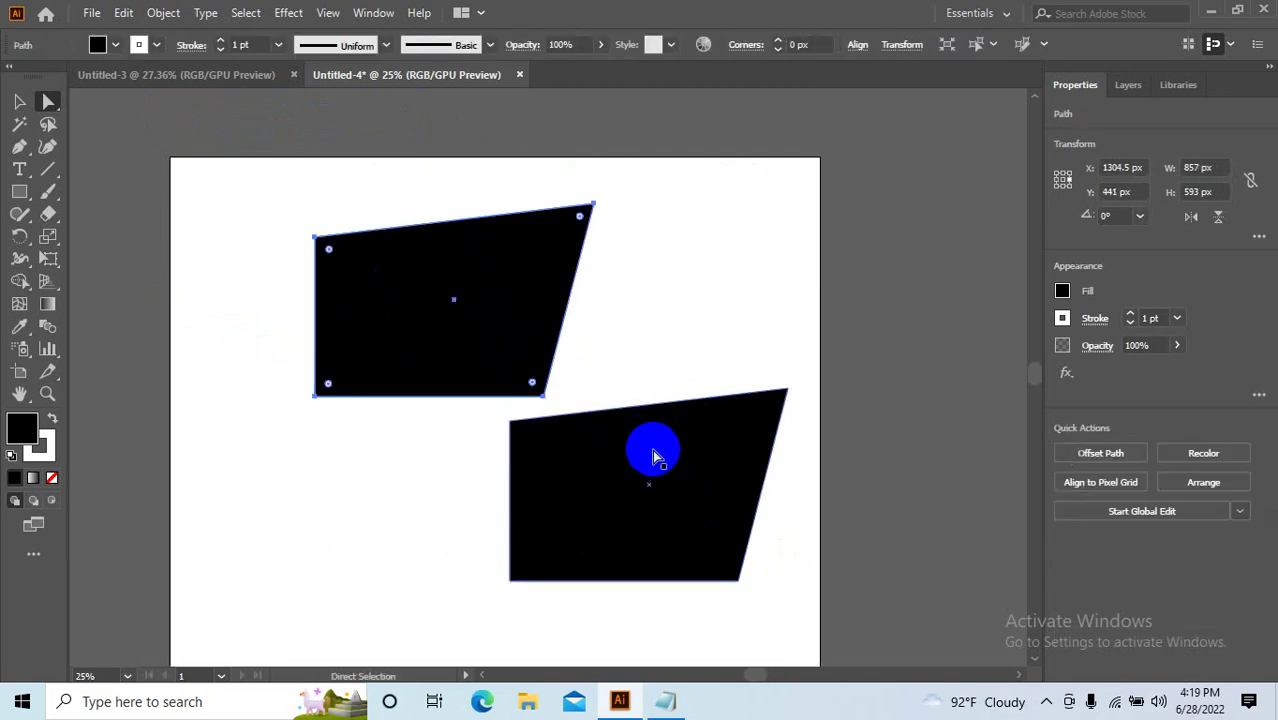
left_click(695, 317)
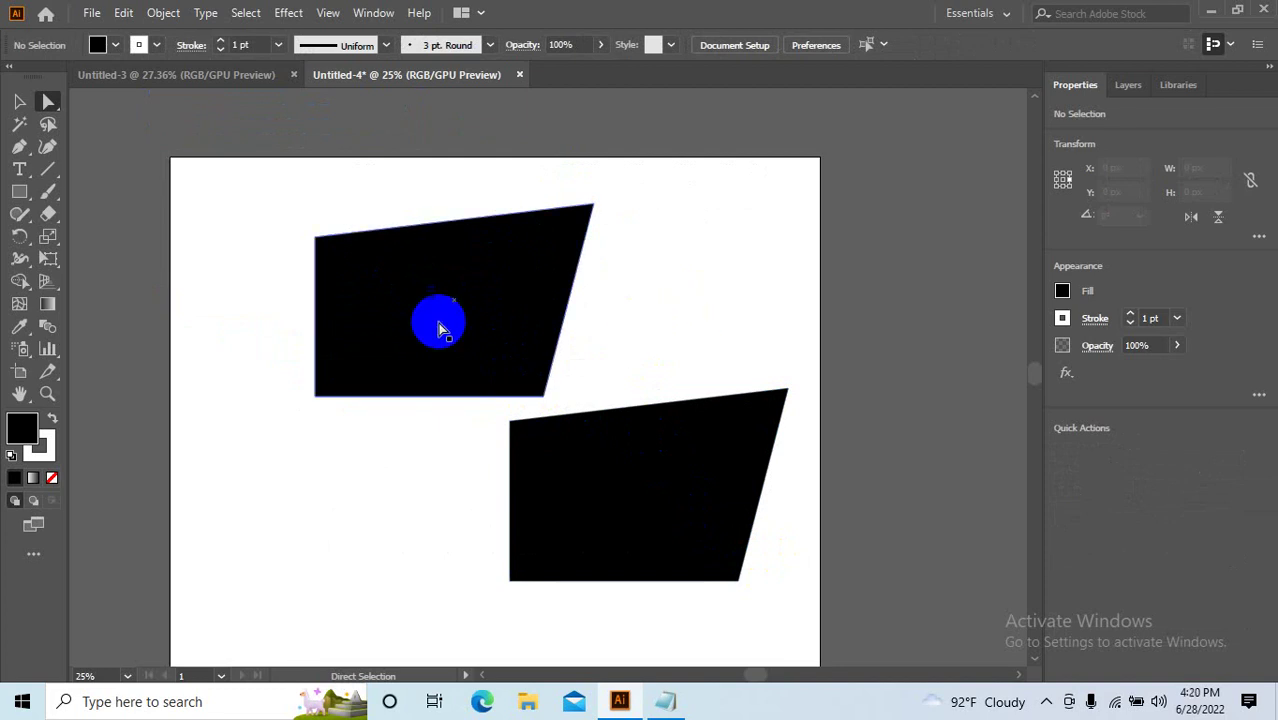
Nudge both slanted shapes together slightly left and up.
left_click(17, 101)
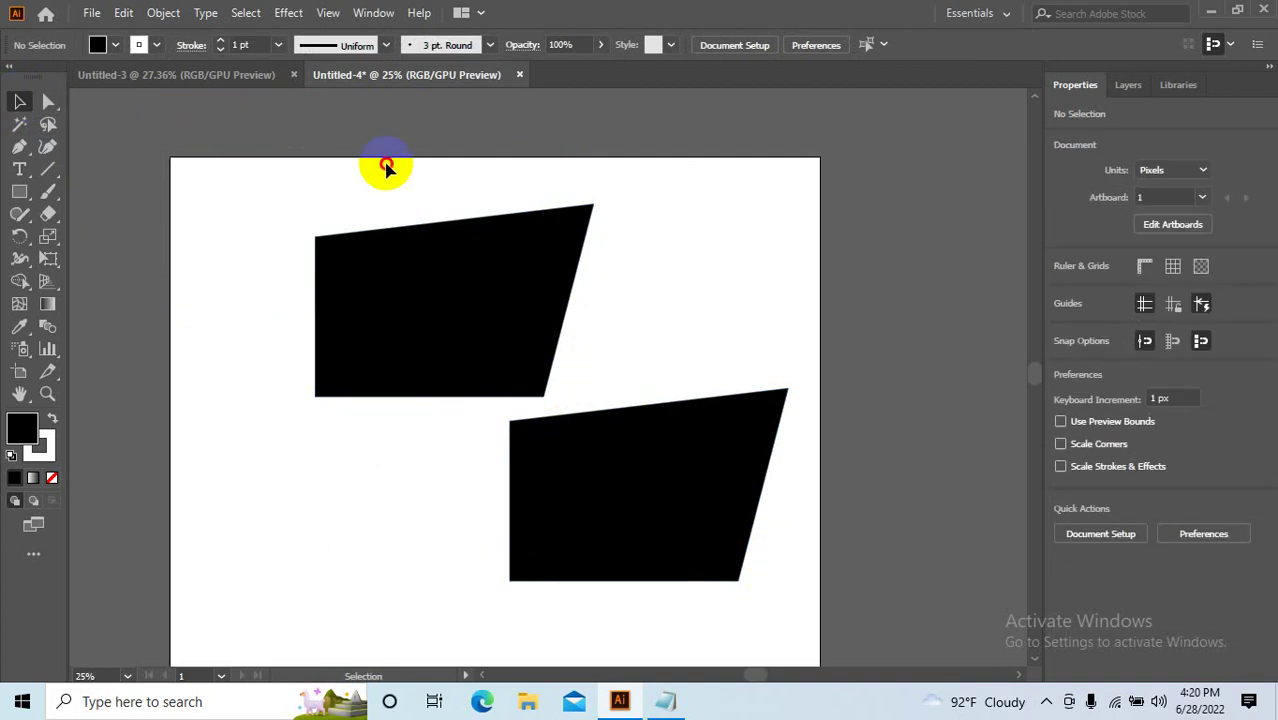
left_click_drag(382, 163, 756, 542)
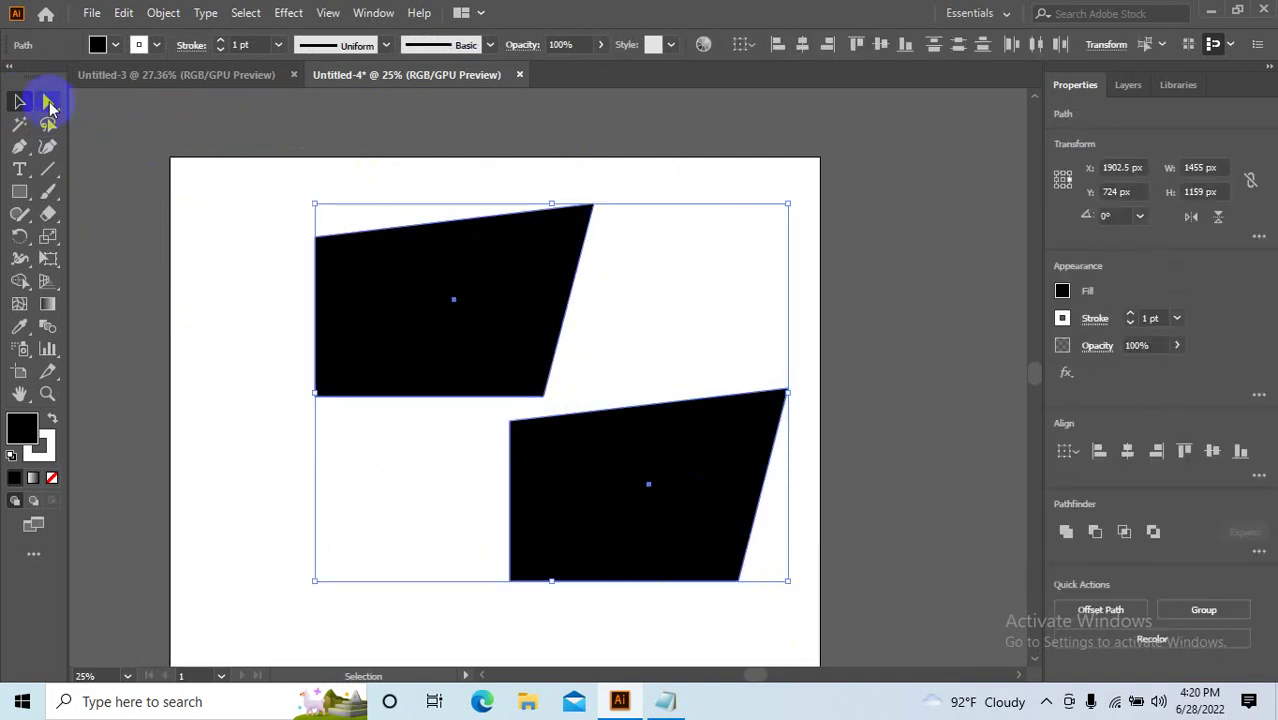
left_click(48, 101)
left_click_drag(481, 336, 448, 328)
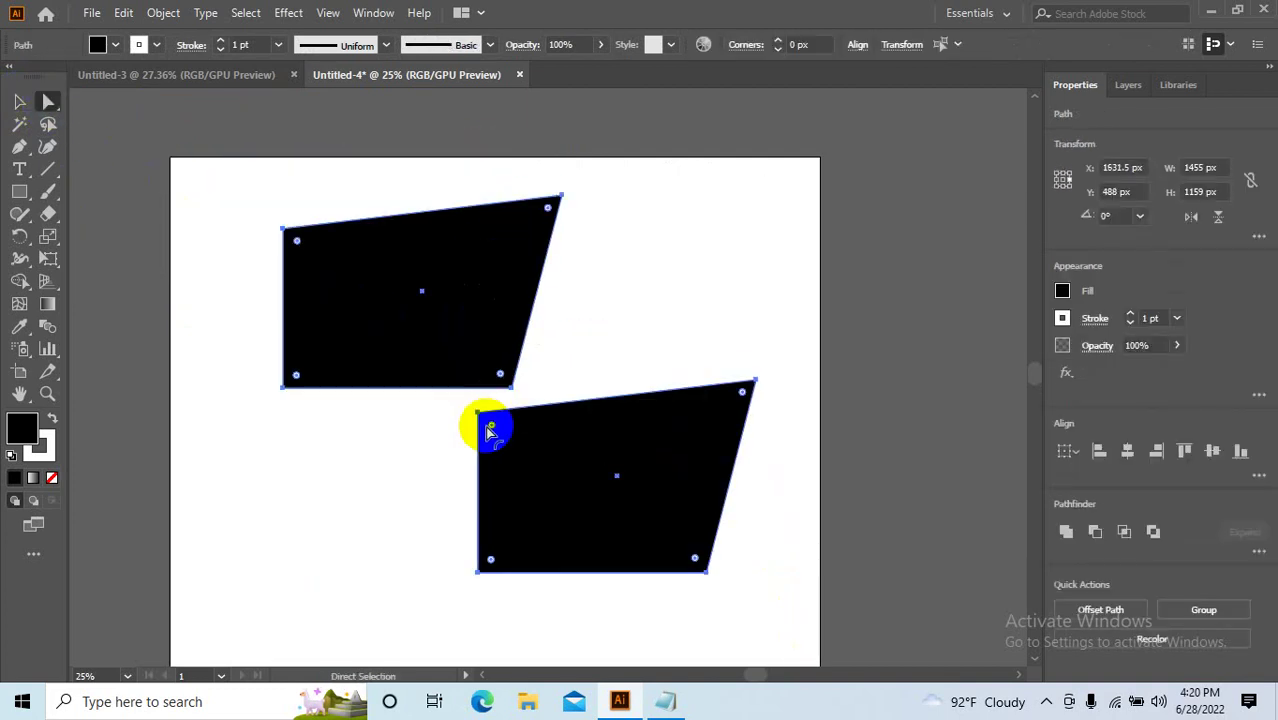
left_click_drag(490, 430, 496, 435)
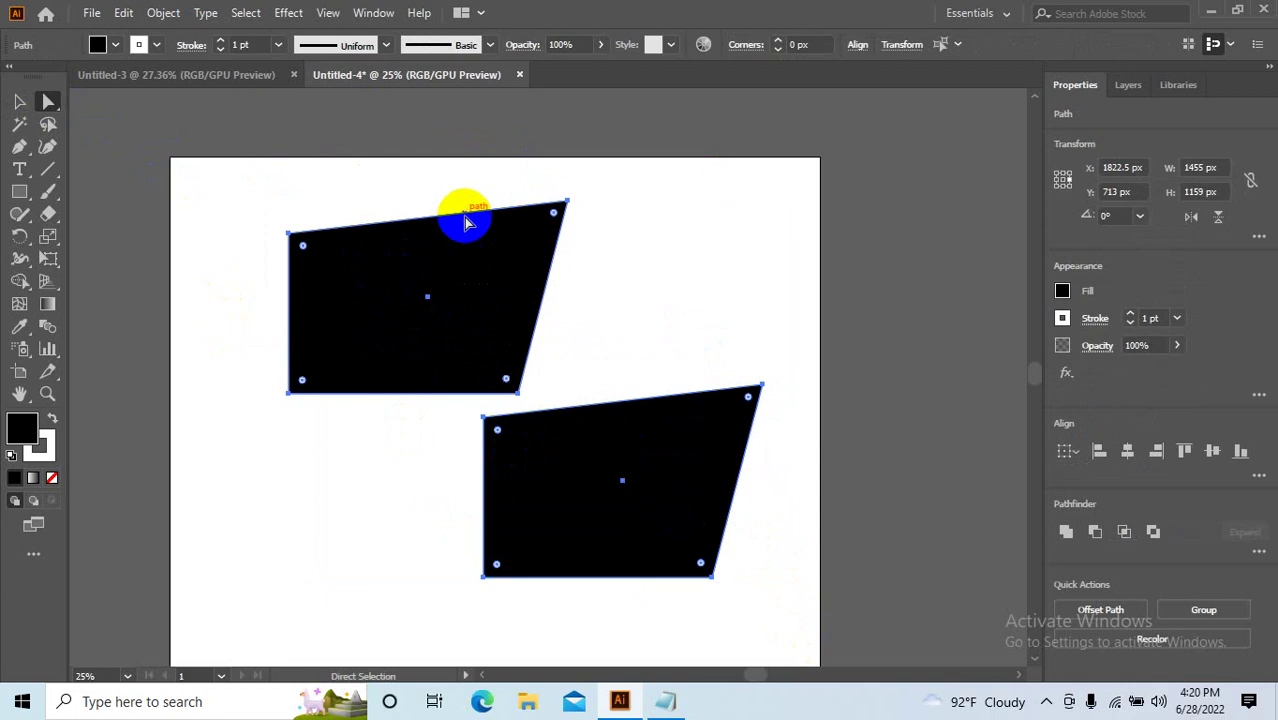
left_click(648, 255)
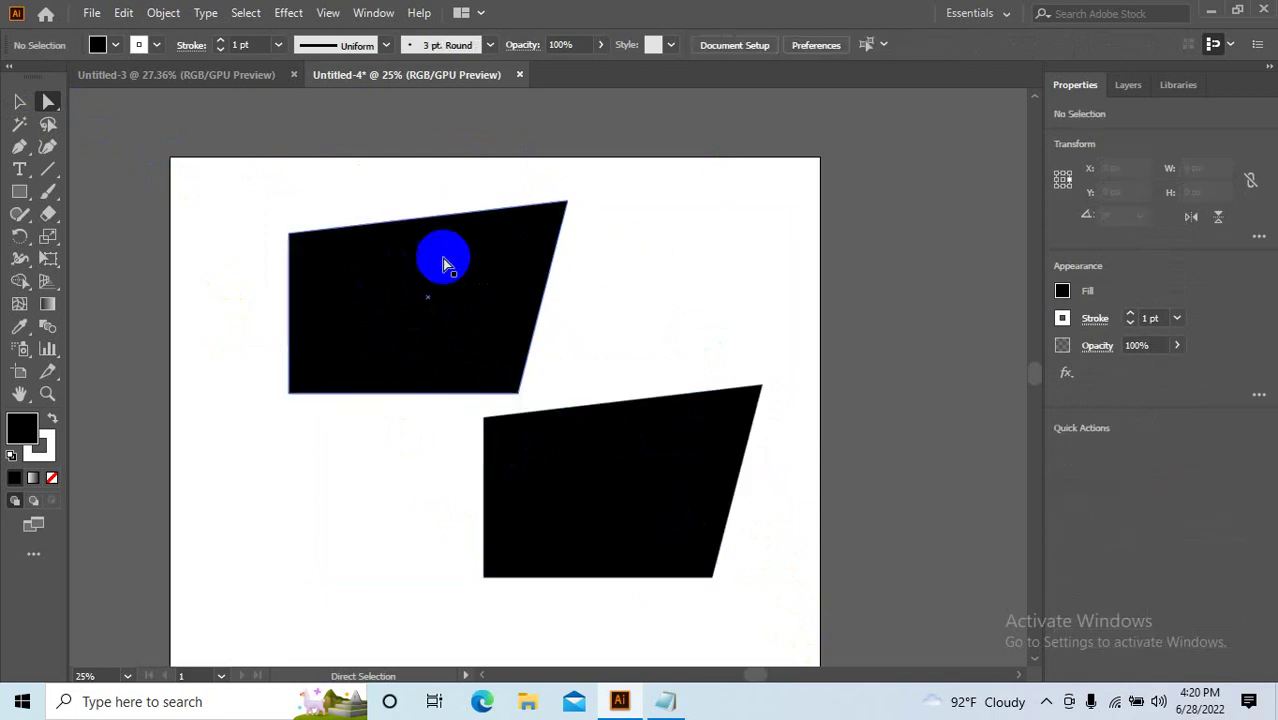
Place the upper shape higher and further right at X 1393.5, Y 372, above the lower one.
mouse_move(479, 346)
left_mouse_down()
mouse_move(418, 262)
mouse_move(418, 295)
left_mouse_up()
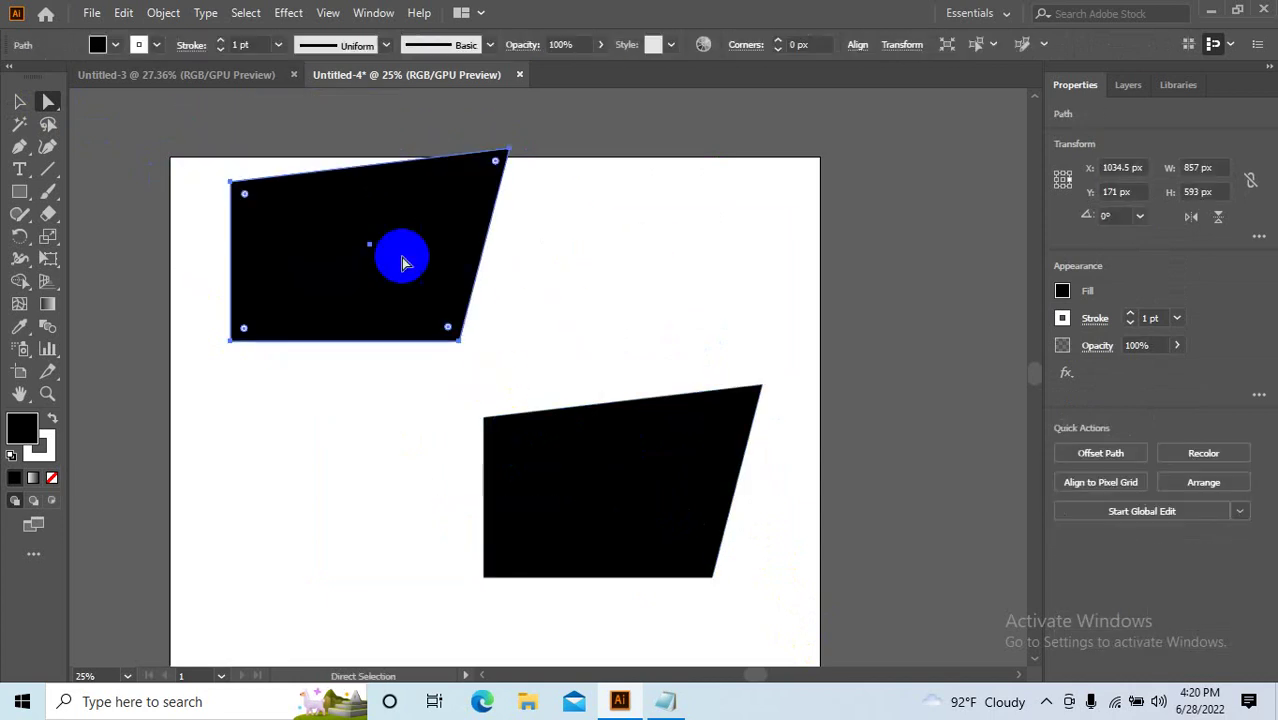
left_click_drag(500, 422, 420, 342)
key("v")
mouse_move(379, 265)
left_mouse_down()
mouse_move(536, 416)
mouse_move(556, 486)
left_mouse_up()
left_click(674, 601)
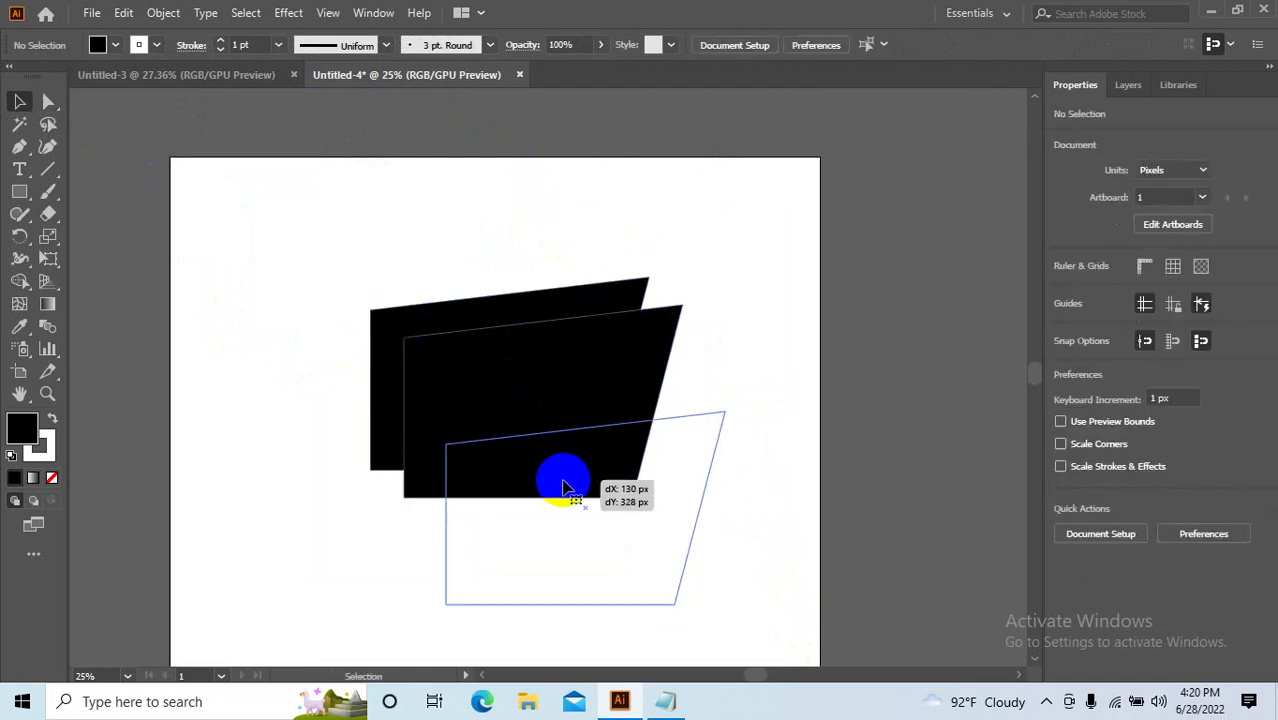
left_click(45, 100)
left_click_drag(421, 353, 340, 288)
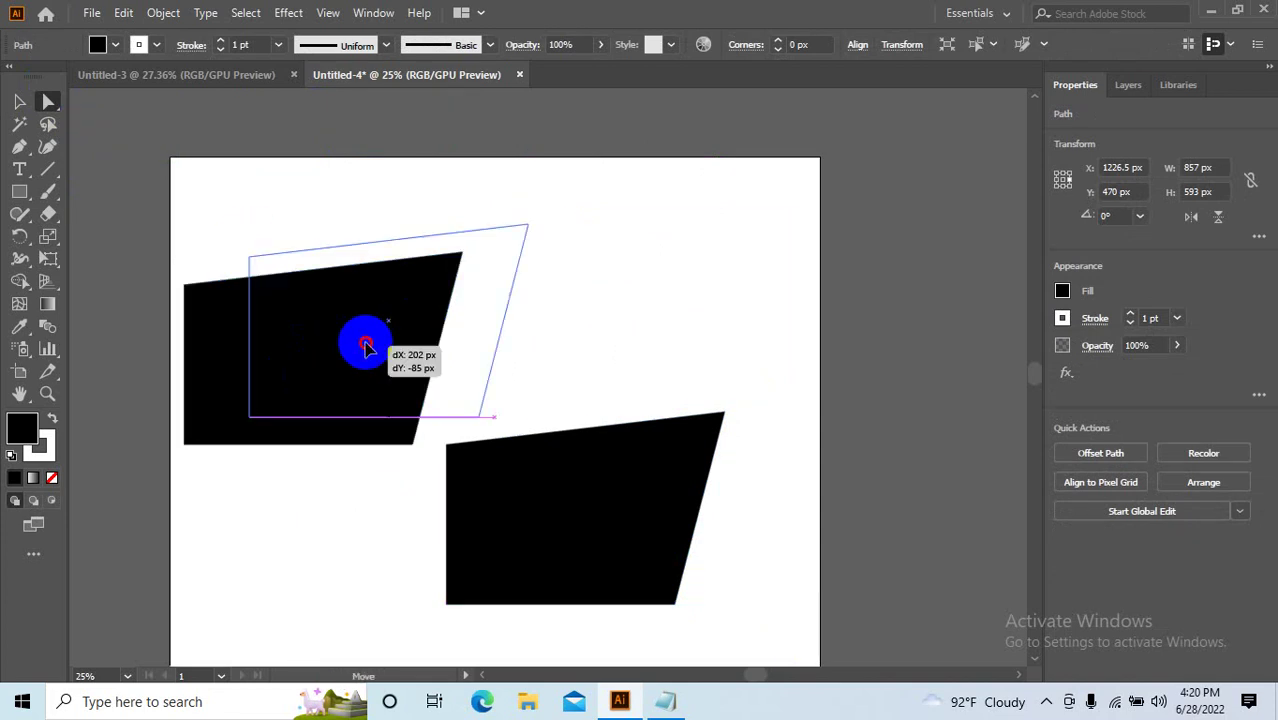
left_click_drag(402, 317, 479, 286)
mouse_move(579, 281)
left_mouse_down()
mouse_move(485, 305)
mouse_move(528, 243)
left_mouse_up()
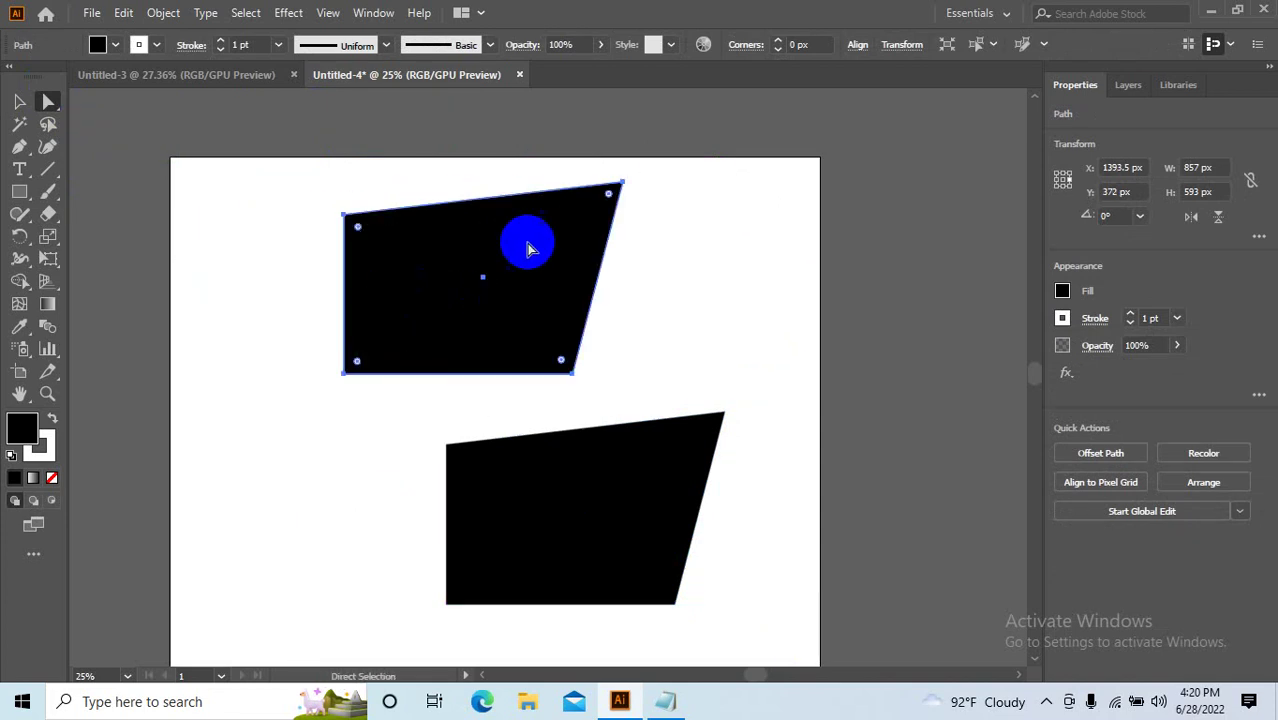
left_click(630, 185)
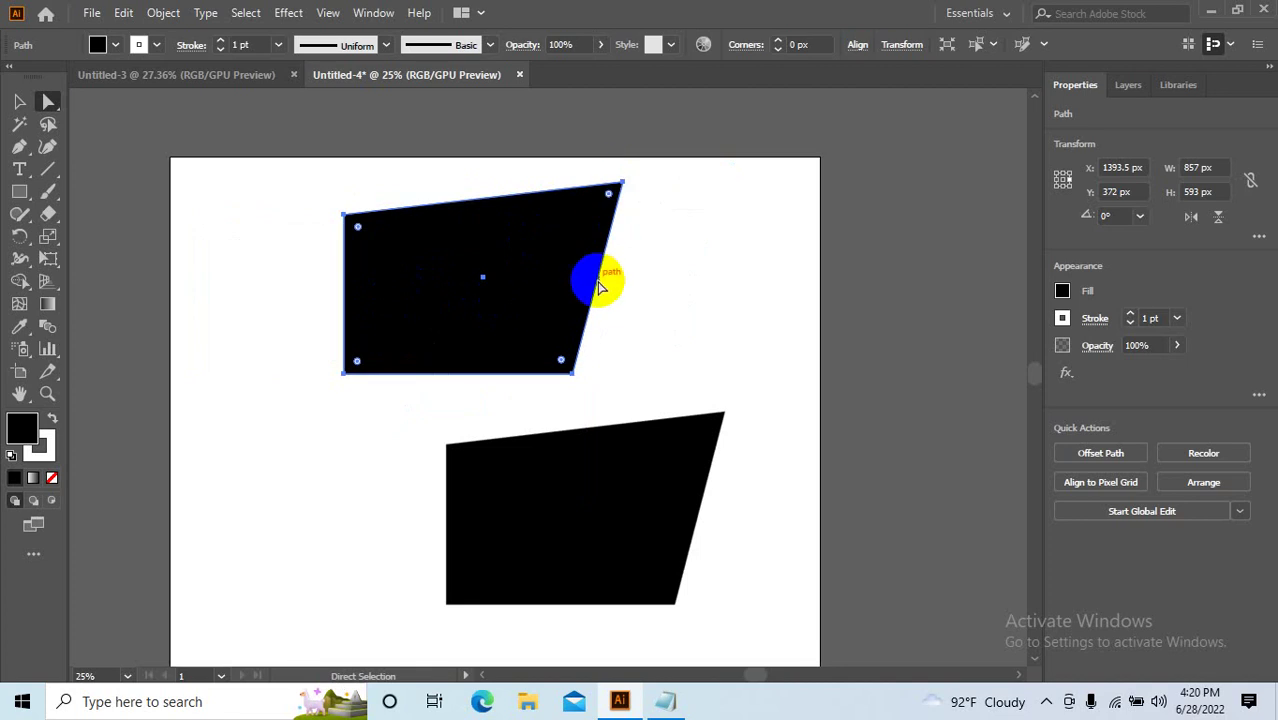
left_click(592, 505)
key("v")
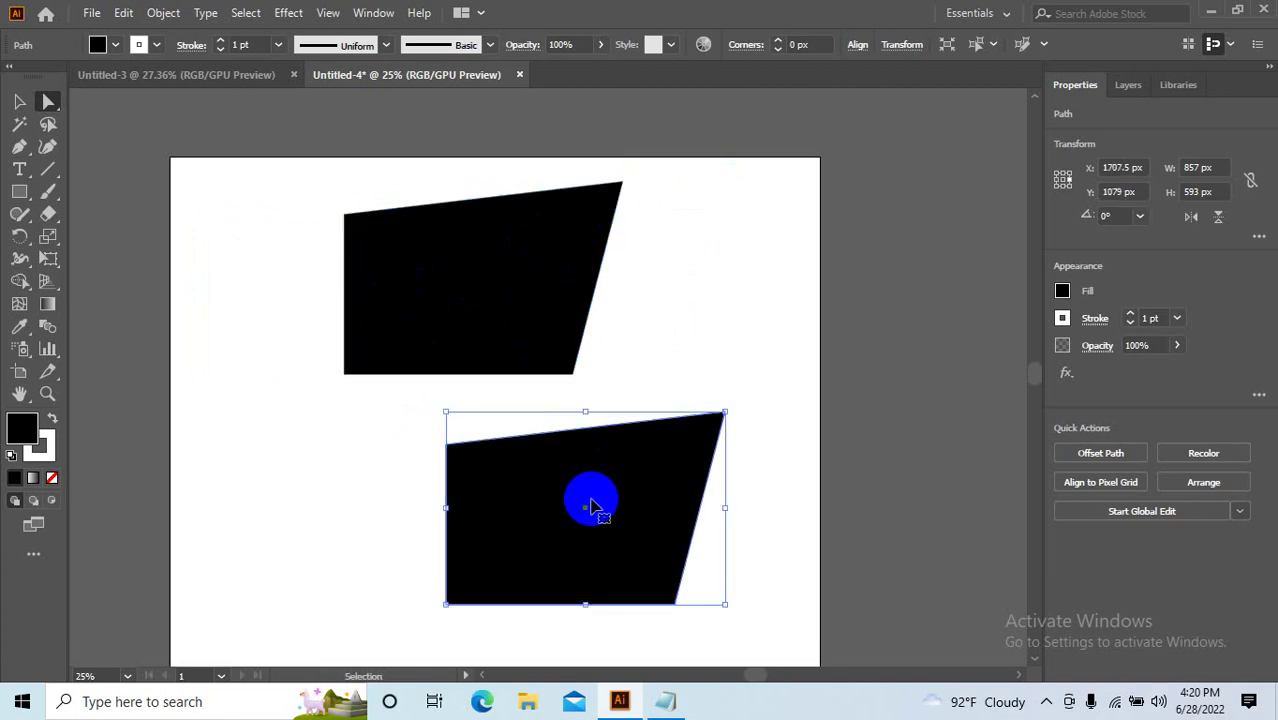
left_click(495, 285)
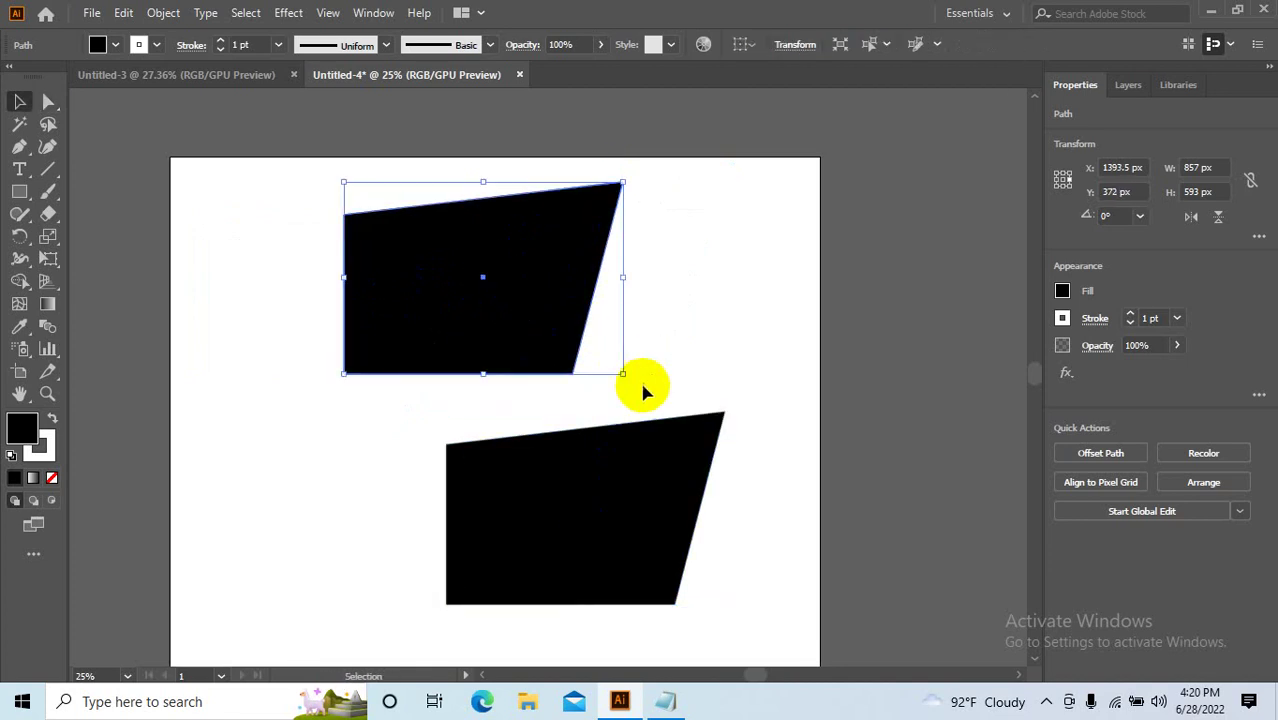
Rotate the upper shape to about 214° around its centre.
left_click(479, 289)
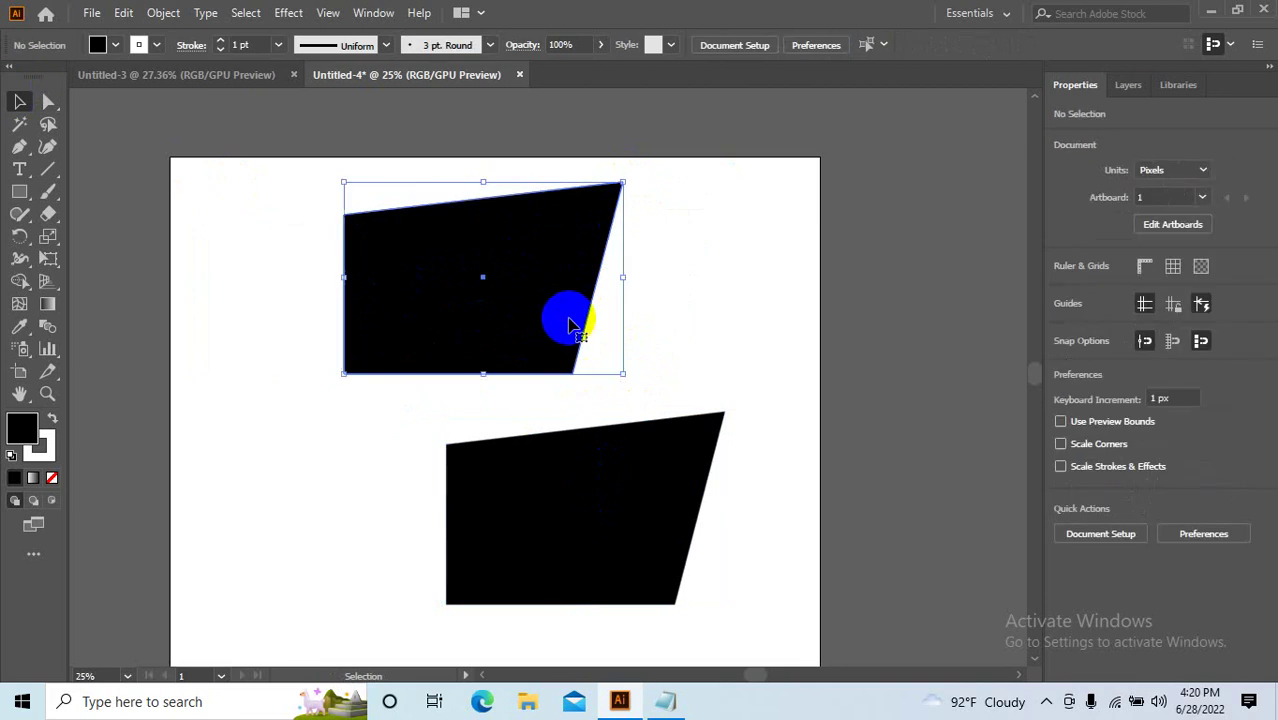
left_click(562, 317)
mouse_move(627, 375)
left_mouse_down()
mouse_move(646, 301)
mouse_move(419, 279)
left_mouse_up()
Shift the lower shape down and right to X 1857.5, Y 1079.
left_click_drag(556, 491, 587, 452)
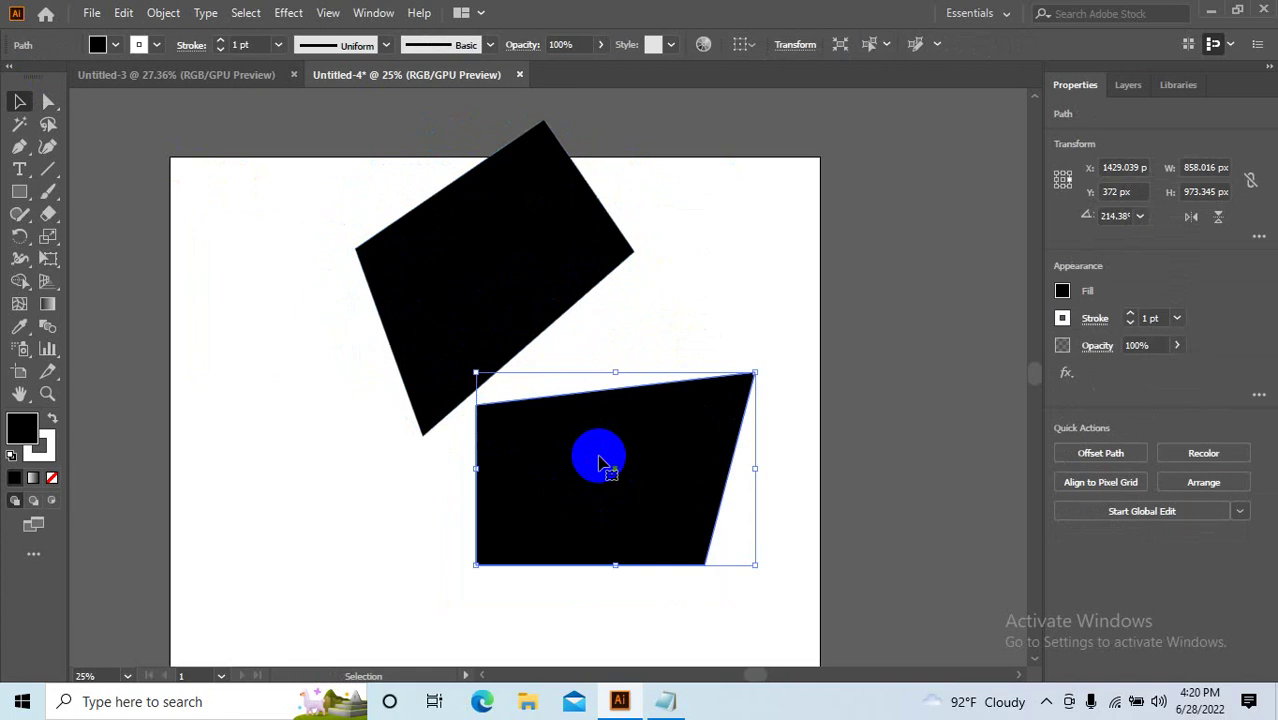
left_click(48, 102)
left_click_drag(670, 456, 713, 491)
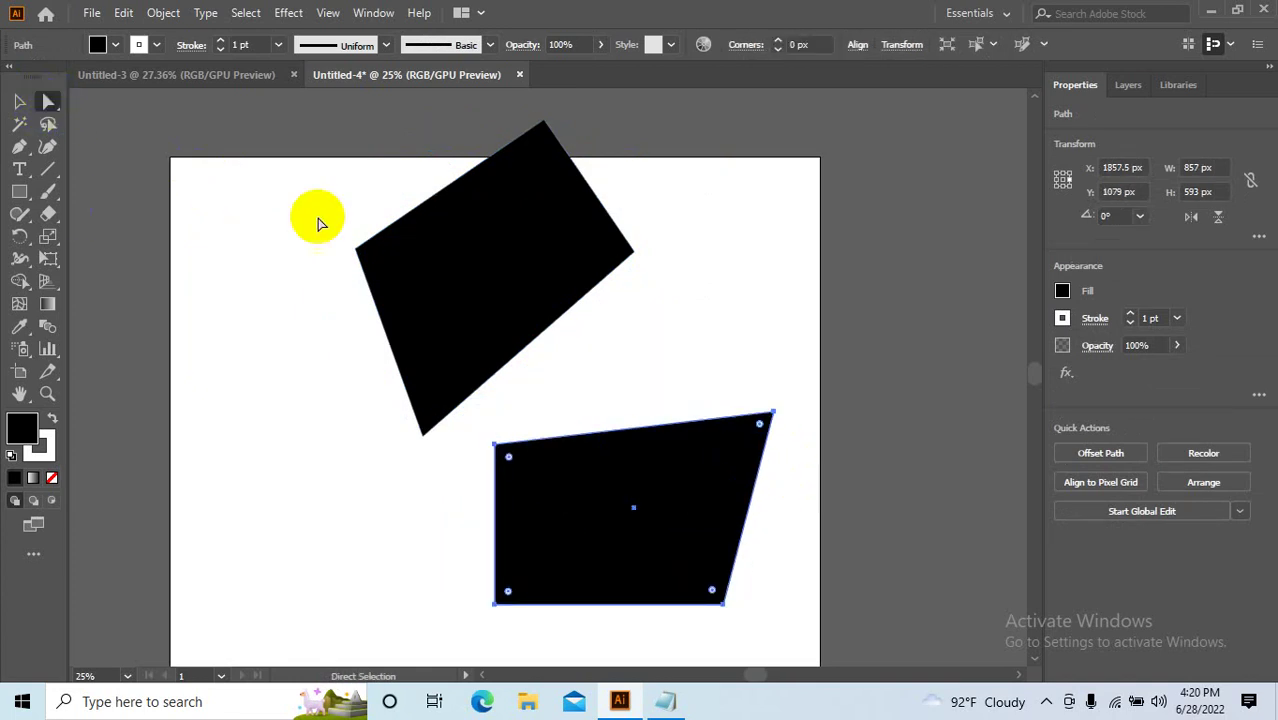
left_click(774, 411)
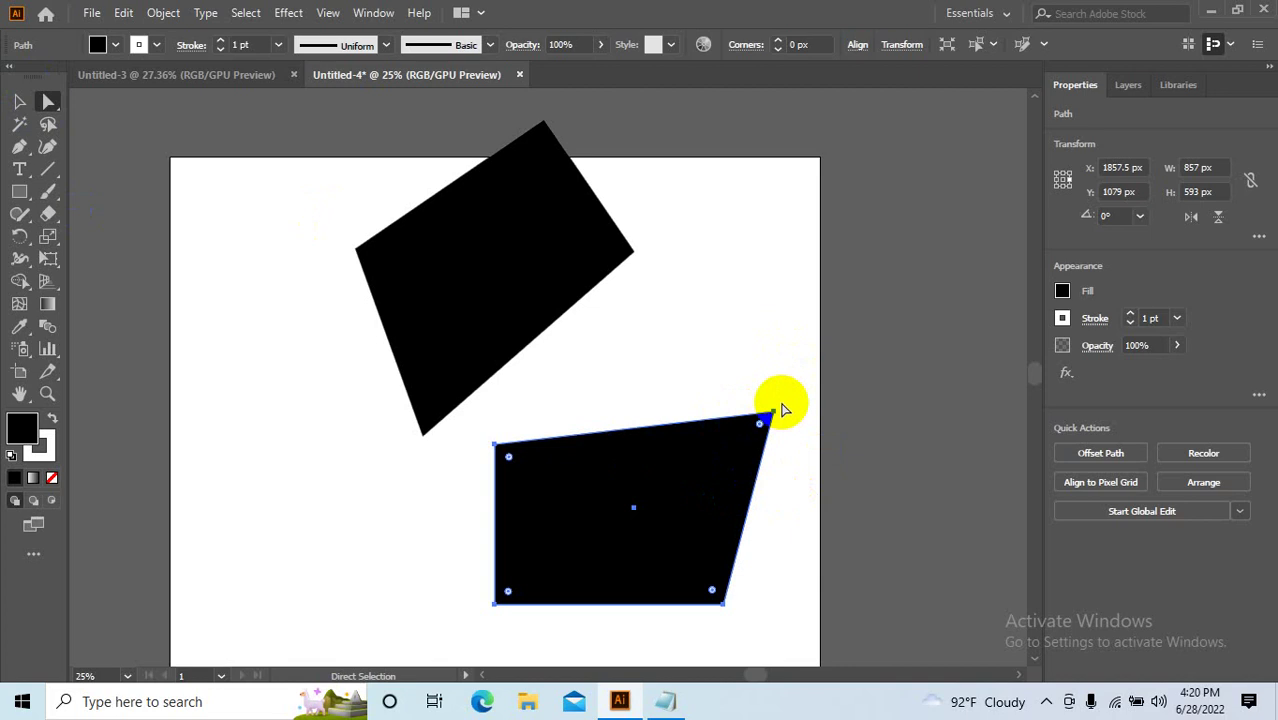
left_click(728, 444)
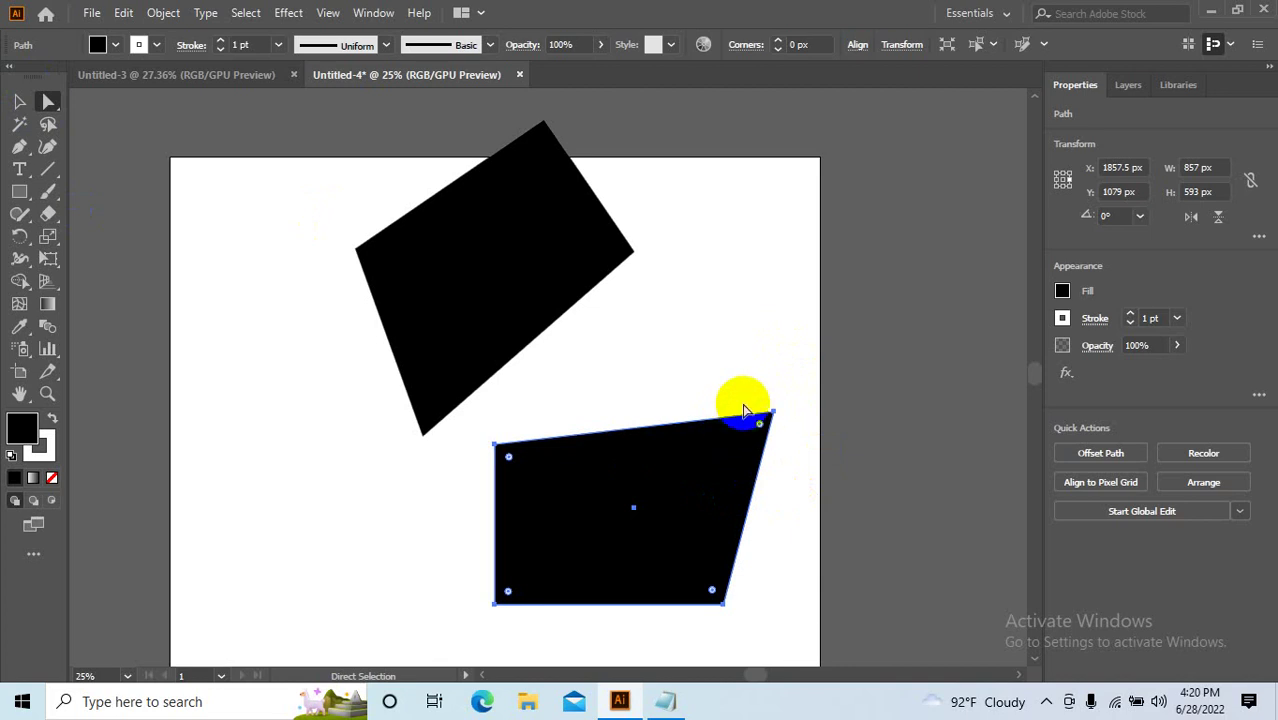
left_click(19, 101)
left_click(157, 171)
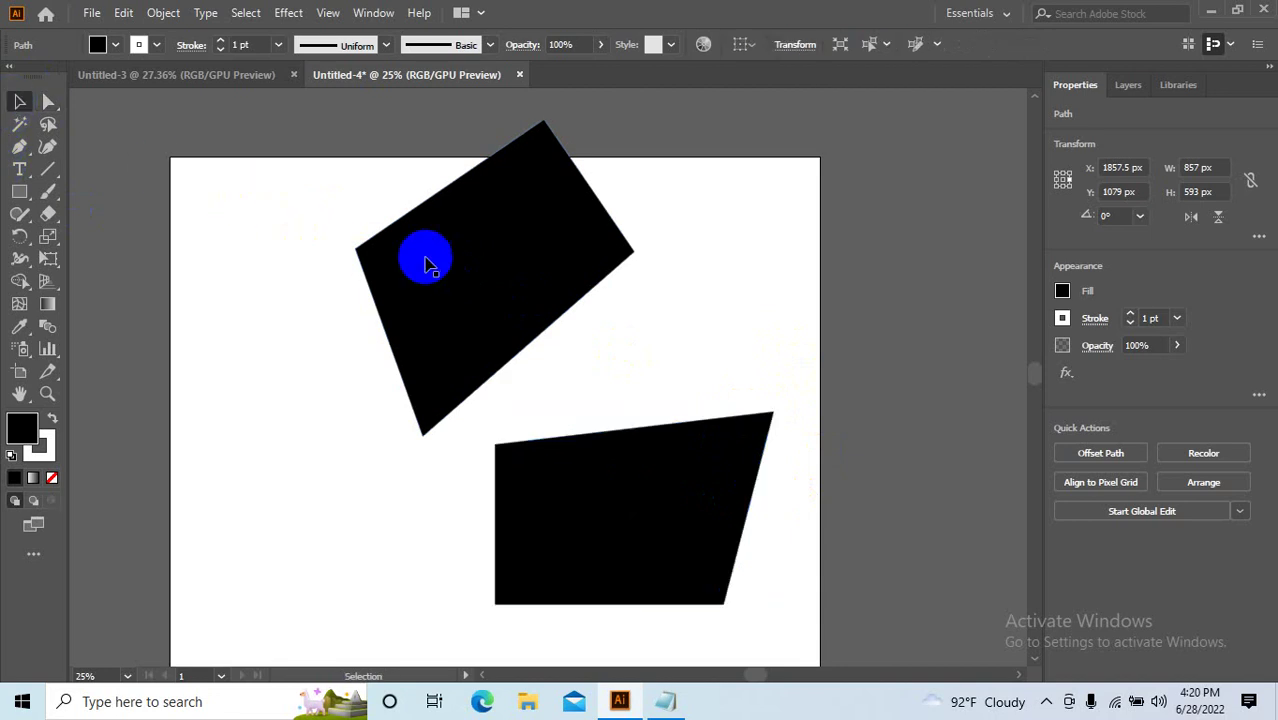
left_click(425, 262)
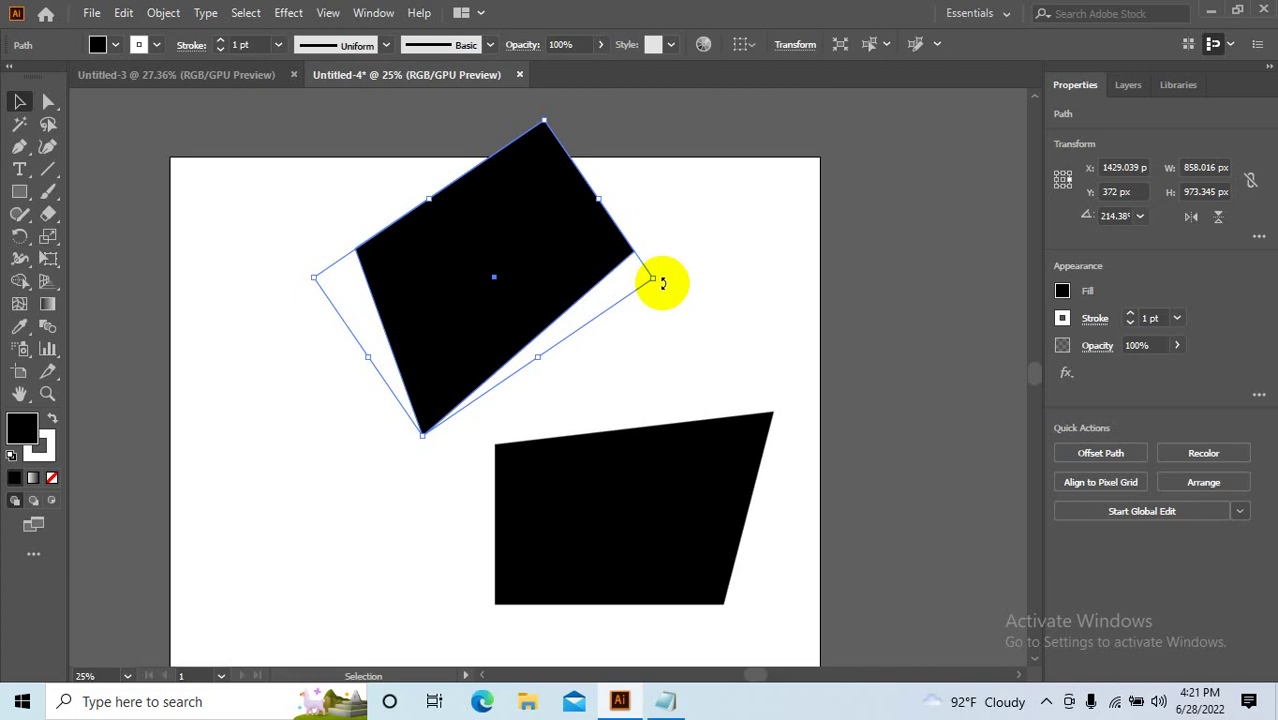
Rotate the upper shape through about 199° and 102°, shifting it up and left.
left_click_drag(608, 266, 487, 275)
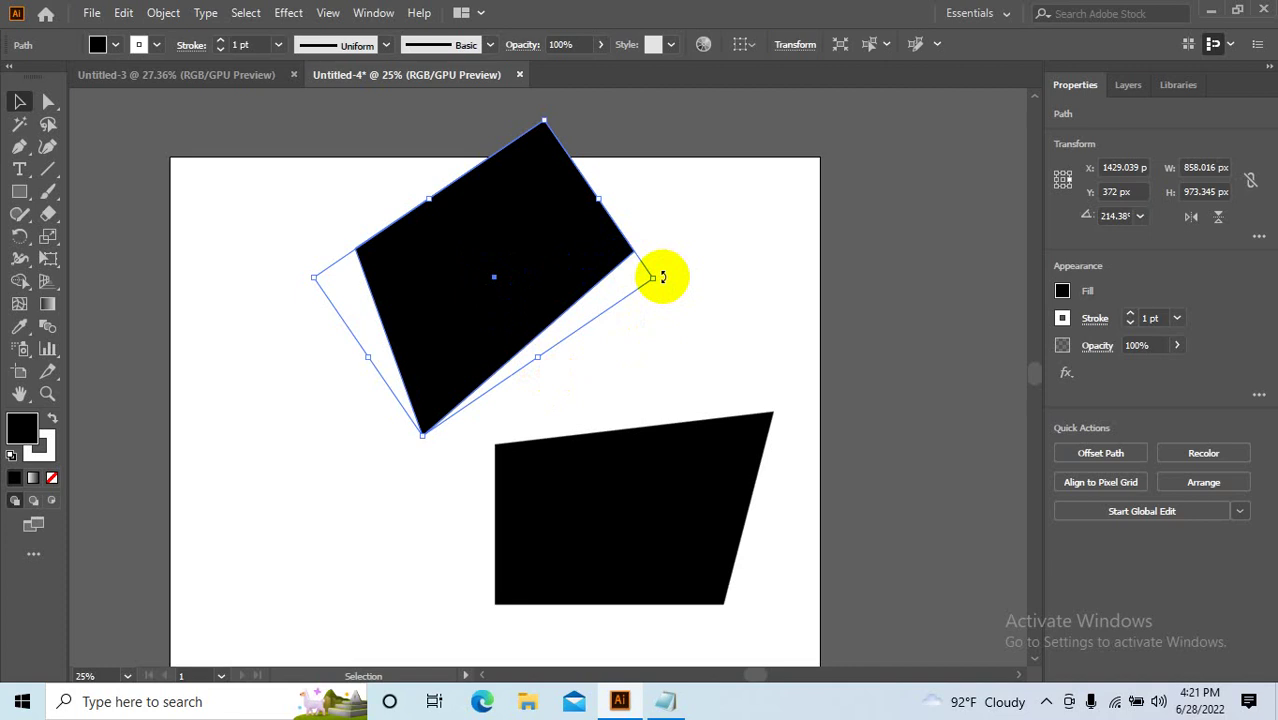
left_click_drag(662, 277, 676, 345)
left_click_drag(515, 274, 462, 365)
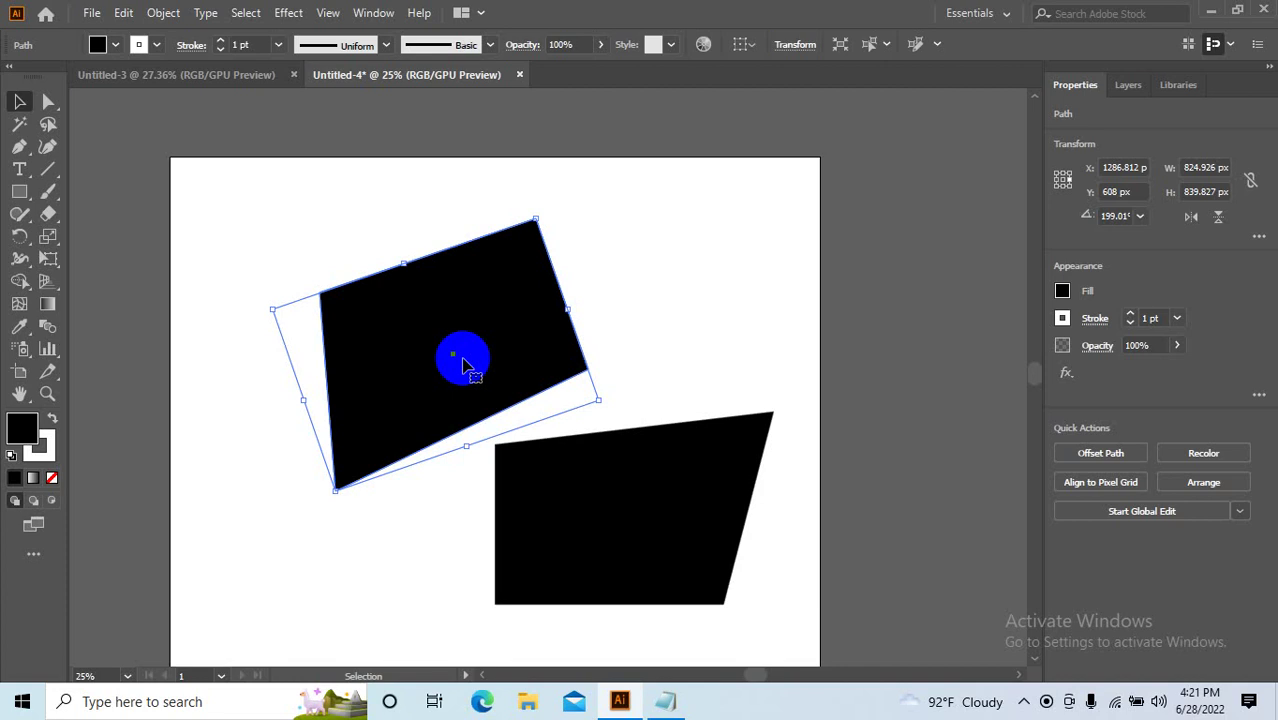
left_click_drag(462, 365, 455, 330)
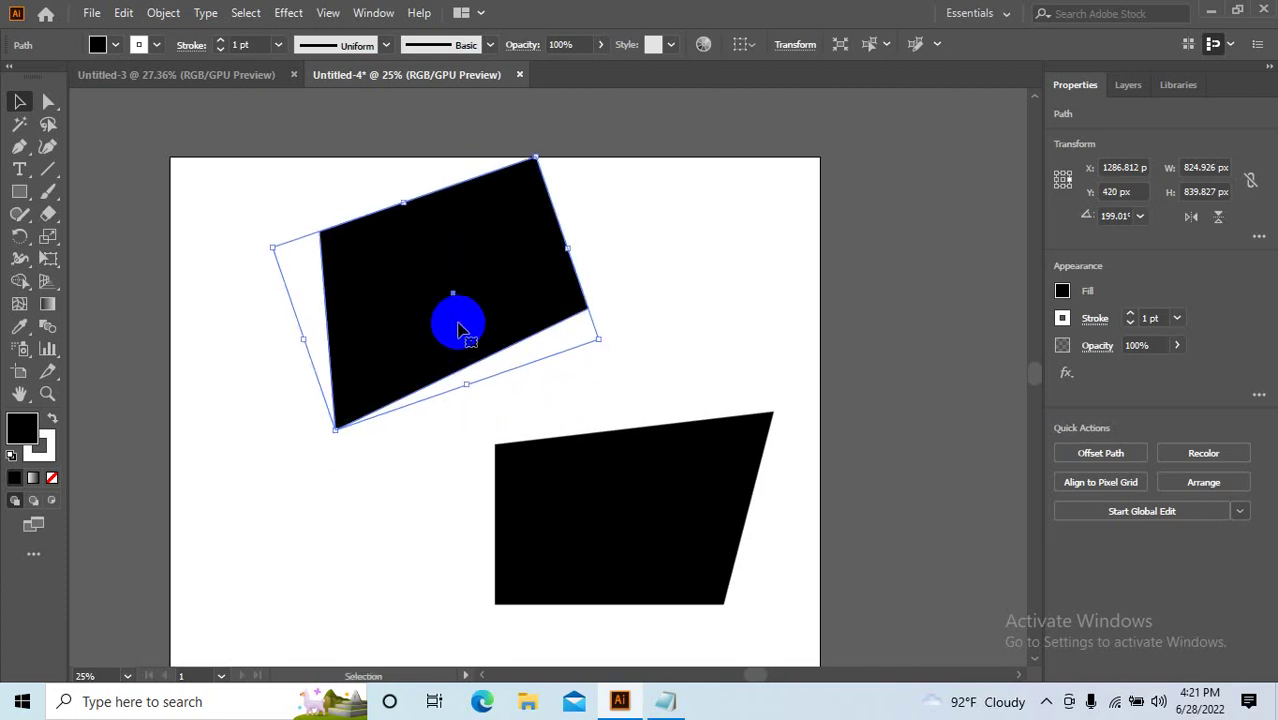
left_click_drag(458, 330, 466, 370)
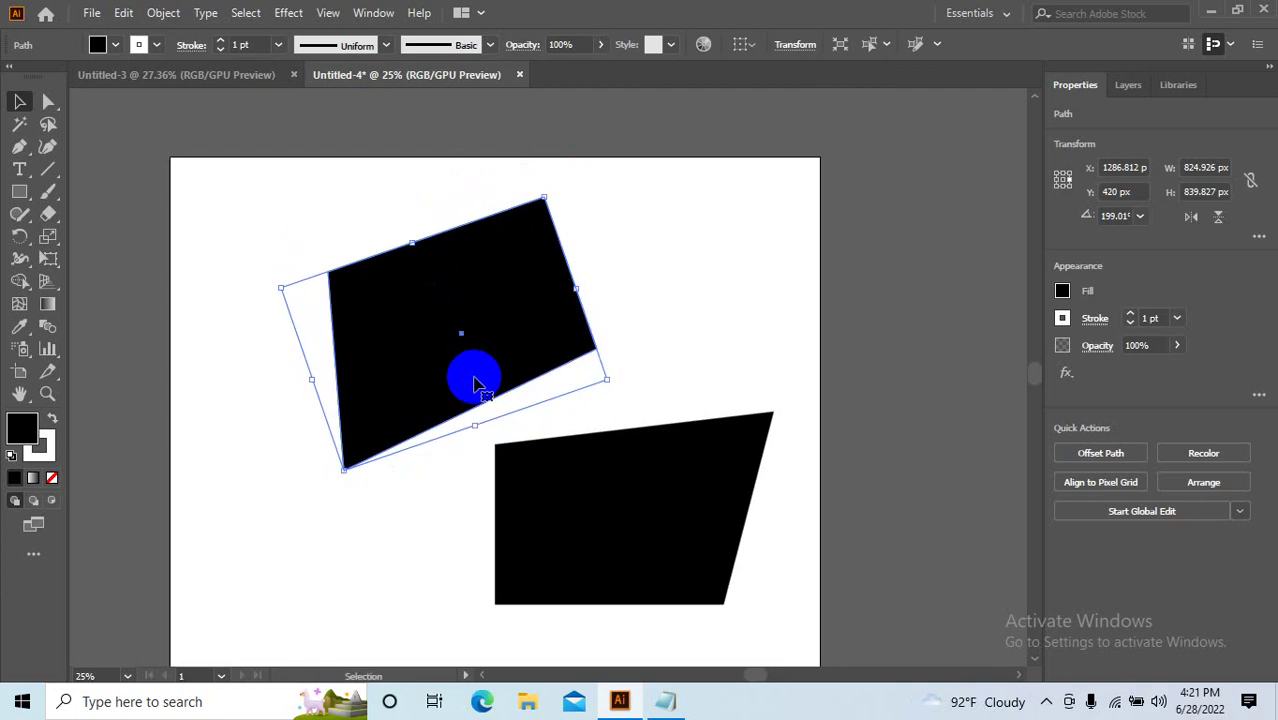
left_click_drag(481, 432, 355, 385)
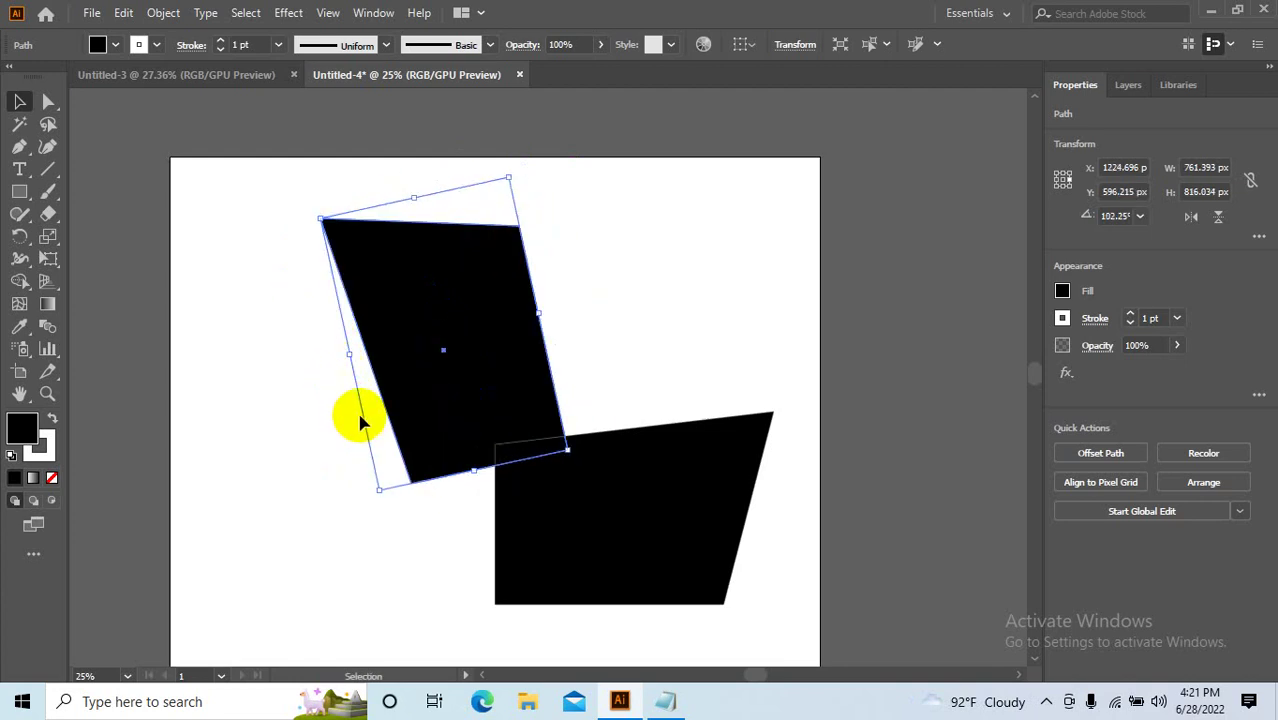
left_click_drag(441, 390, 395, 365)
Rotate the upper shape to about 317.6° and place it in the upper-left area.
left_click(309, 397)
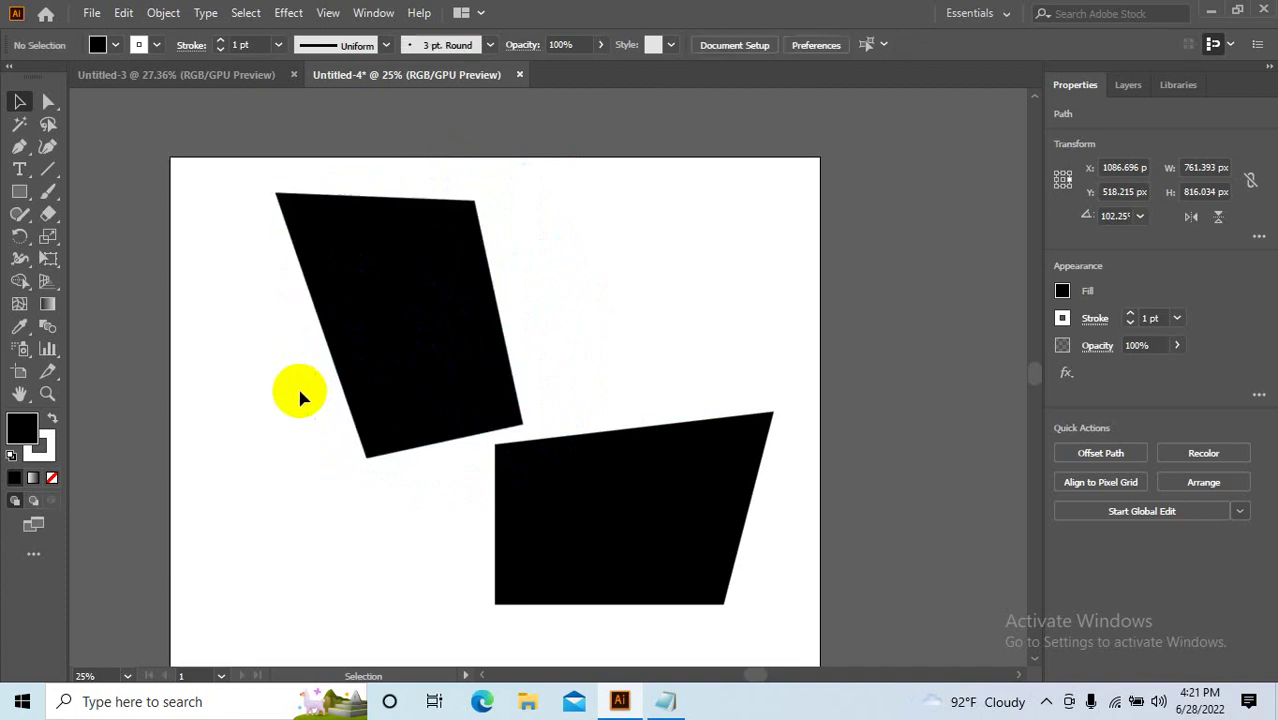
left_click(340, 358)
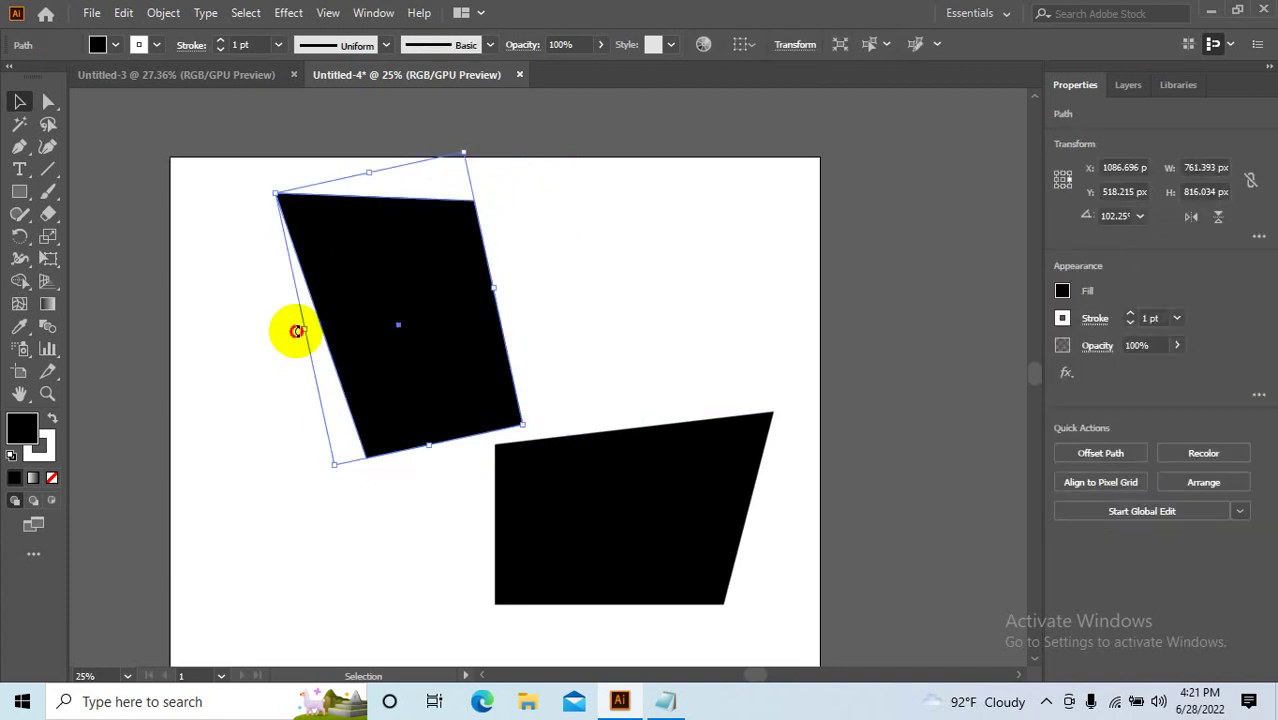
mouse_move(297, 331)
left_mouse_down()
mouse_move(407, 261)
mouse_move(428, 320)
left_mouse_up()
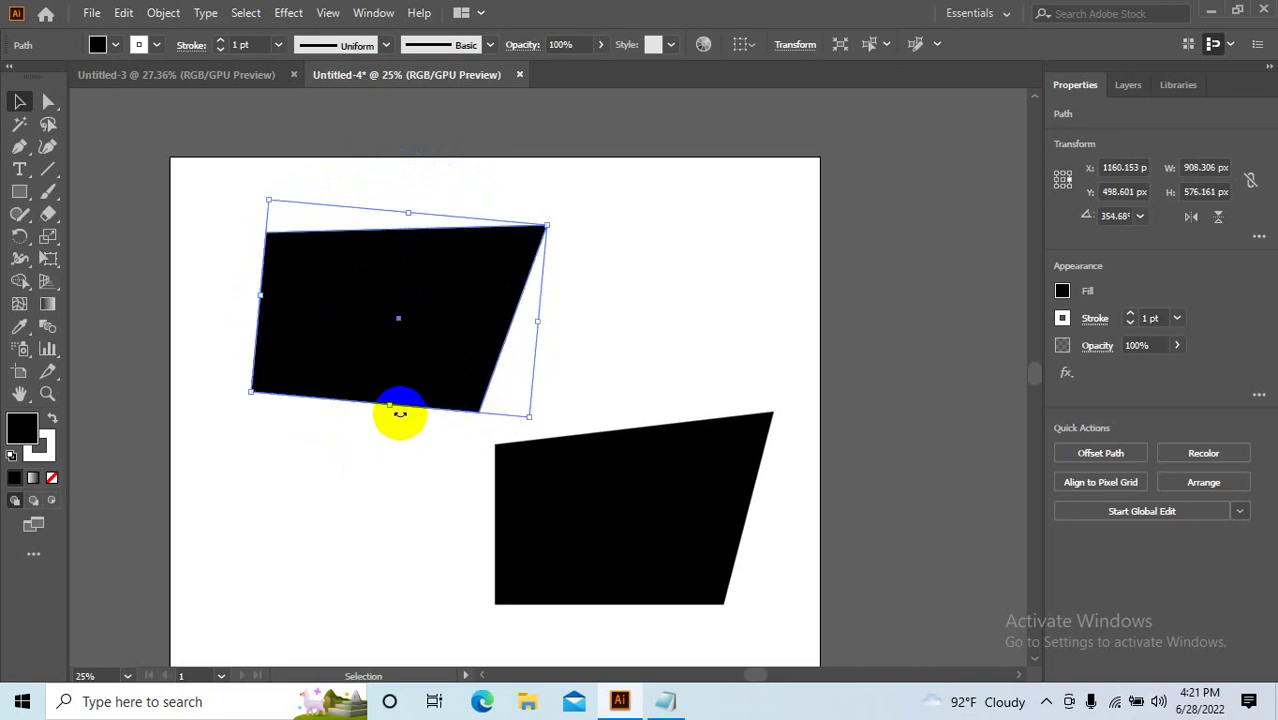
left_click_drag(533, 416, 377, 458)
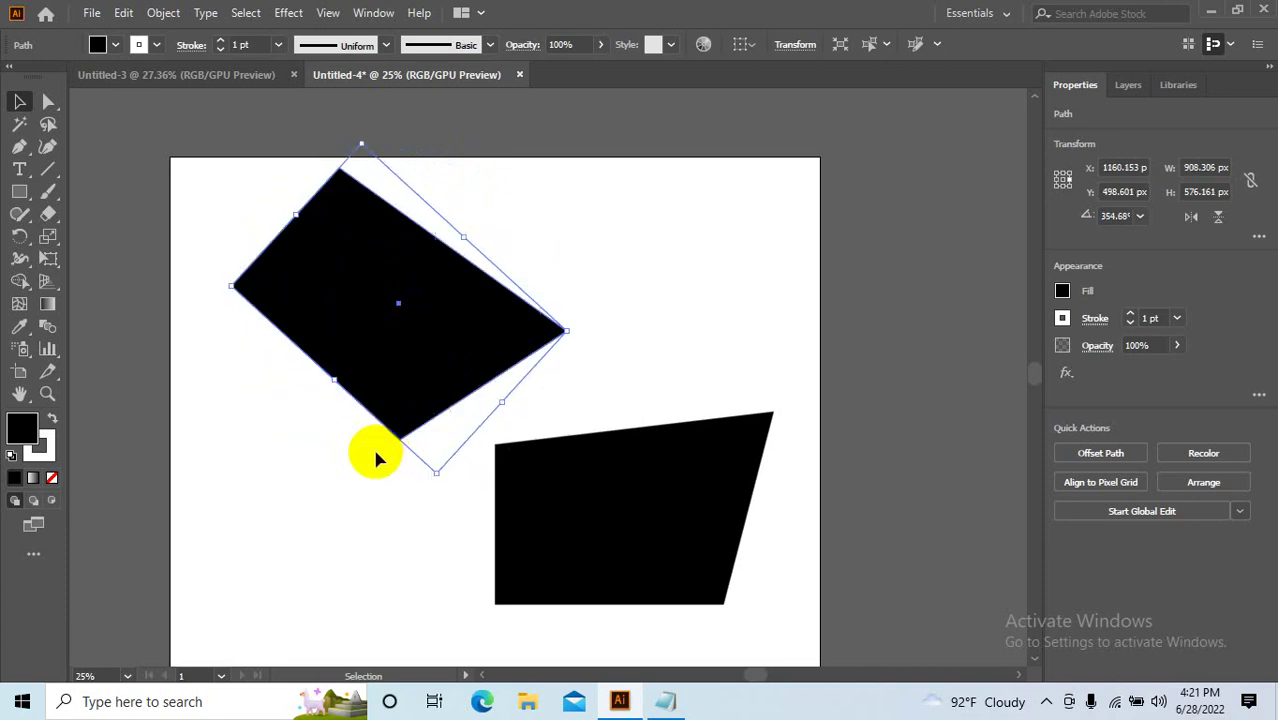
mouse_move(351, 328)
left_mouse_down()
mouse_move(463, 297)
mouse_move(377, 358)
mouse_move(365, 343)
left_mouse_up()
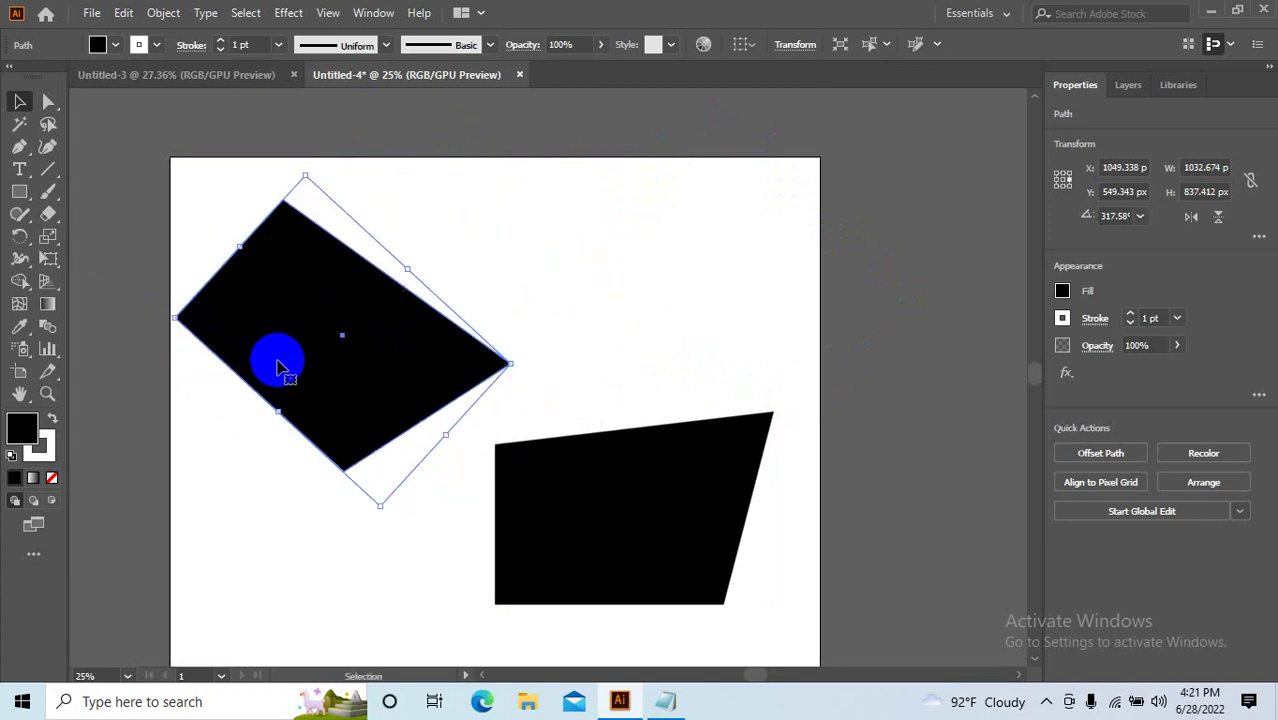
left_click_drag(278, 368, 365, 345)
Pull the upper shape's left corner inward past its centre into an arrowhead, then shift it left.
left_click(48, 101)
left_click_drag(183, 240, 265, 316)
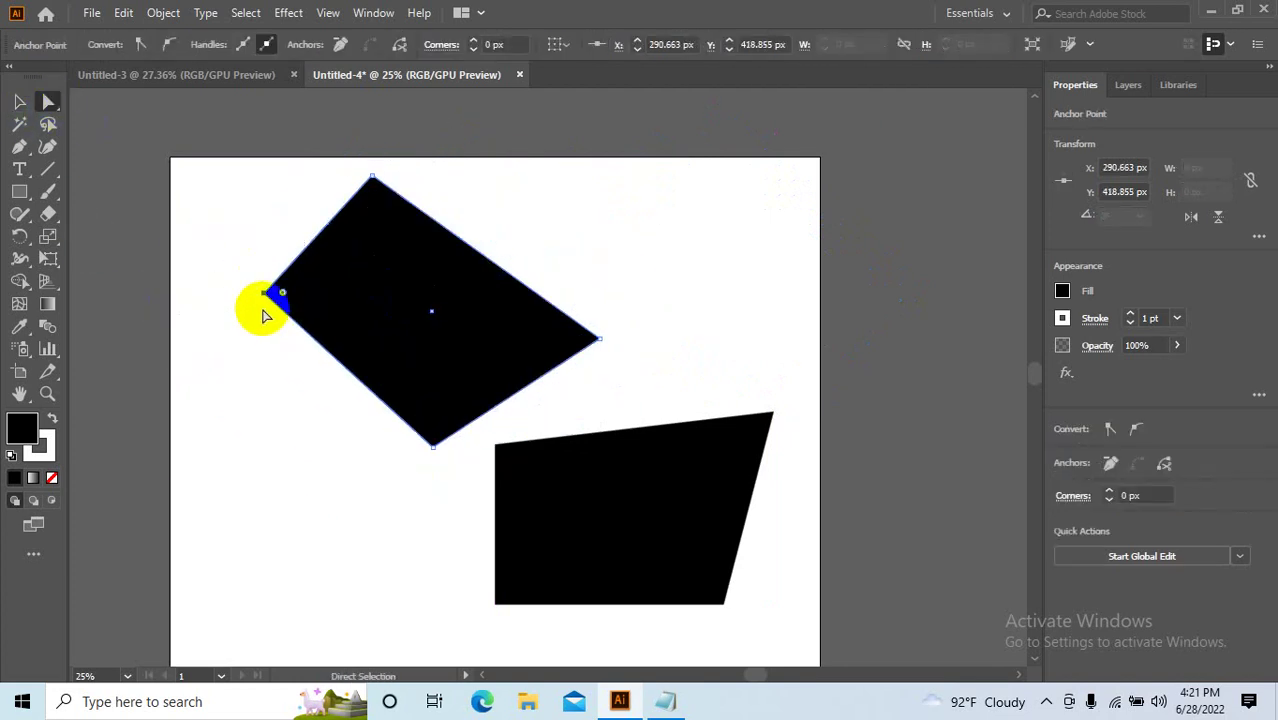
left_click(270, 300)
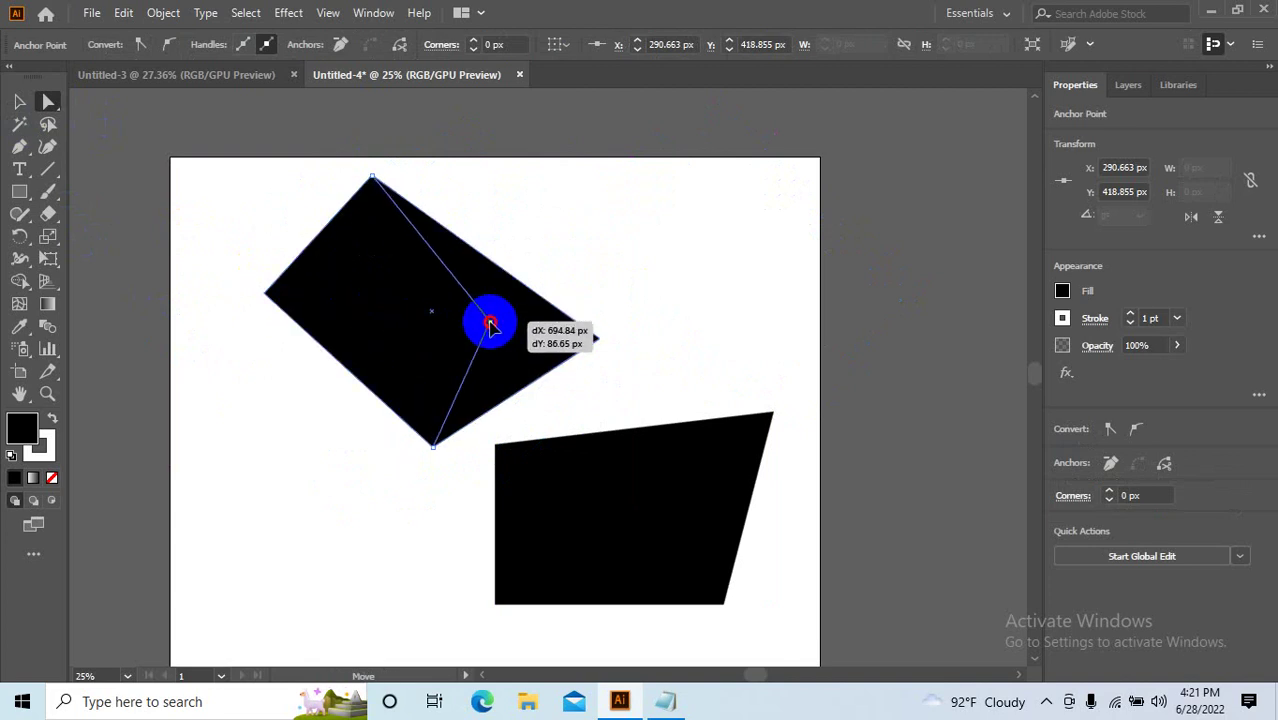
mouse_move(270, 300)
left_mouse_down()
mouse_move(490, 320)
mouse_move(672, 307)
left_mouse_up()
left_click_drag(722, 306, 597, 334)
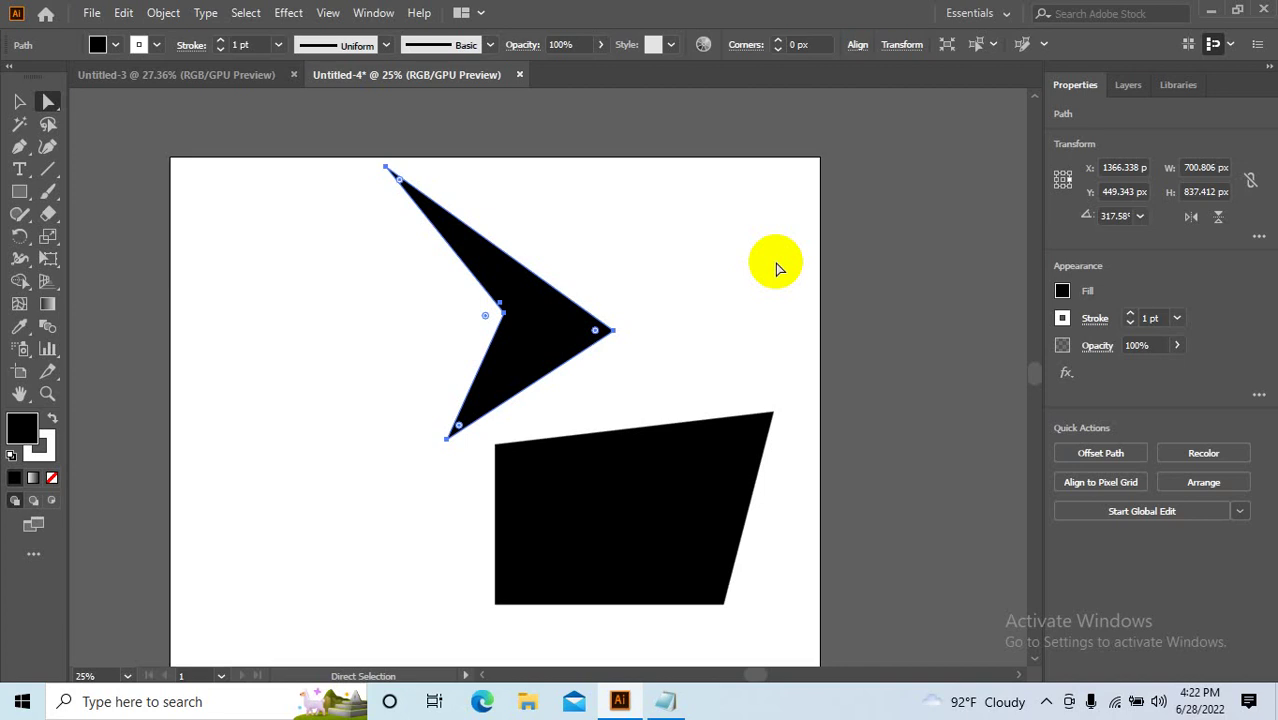
Select both black shapes together with the Selection tool.
left_click(735, 362)
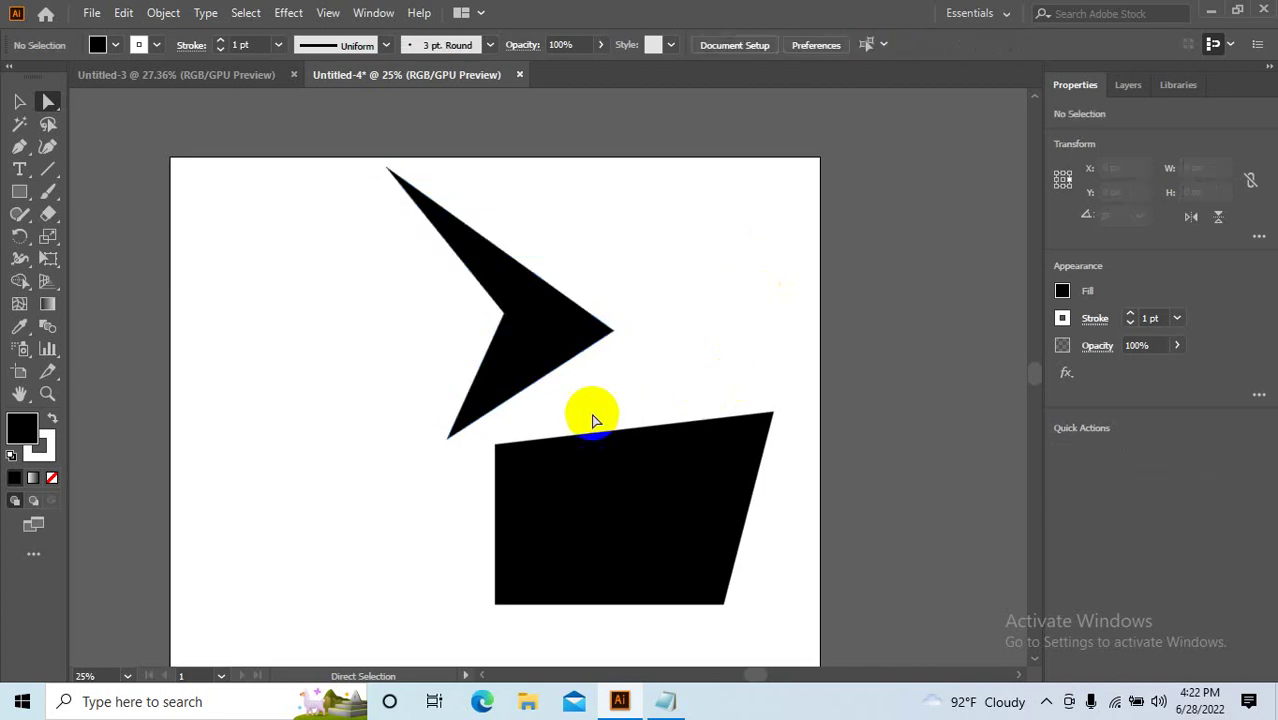
left_click(20, 101)
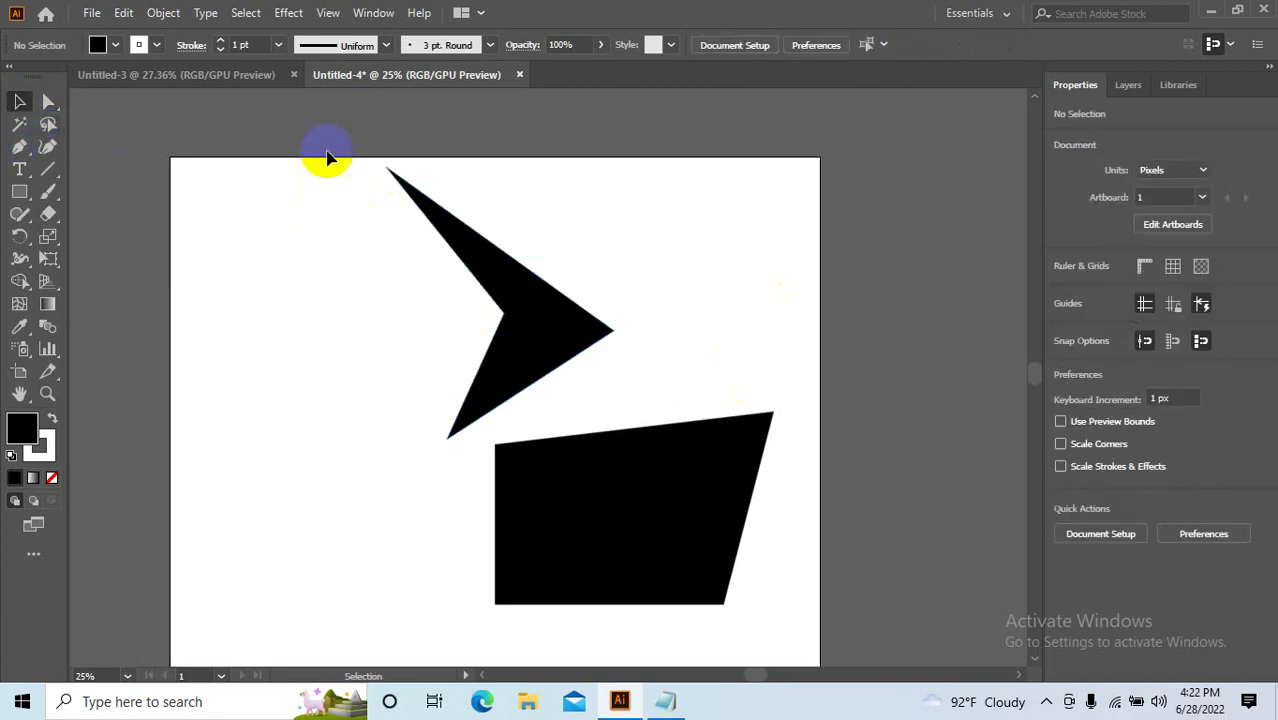
left_click_drag(340, 158, 780, 500)
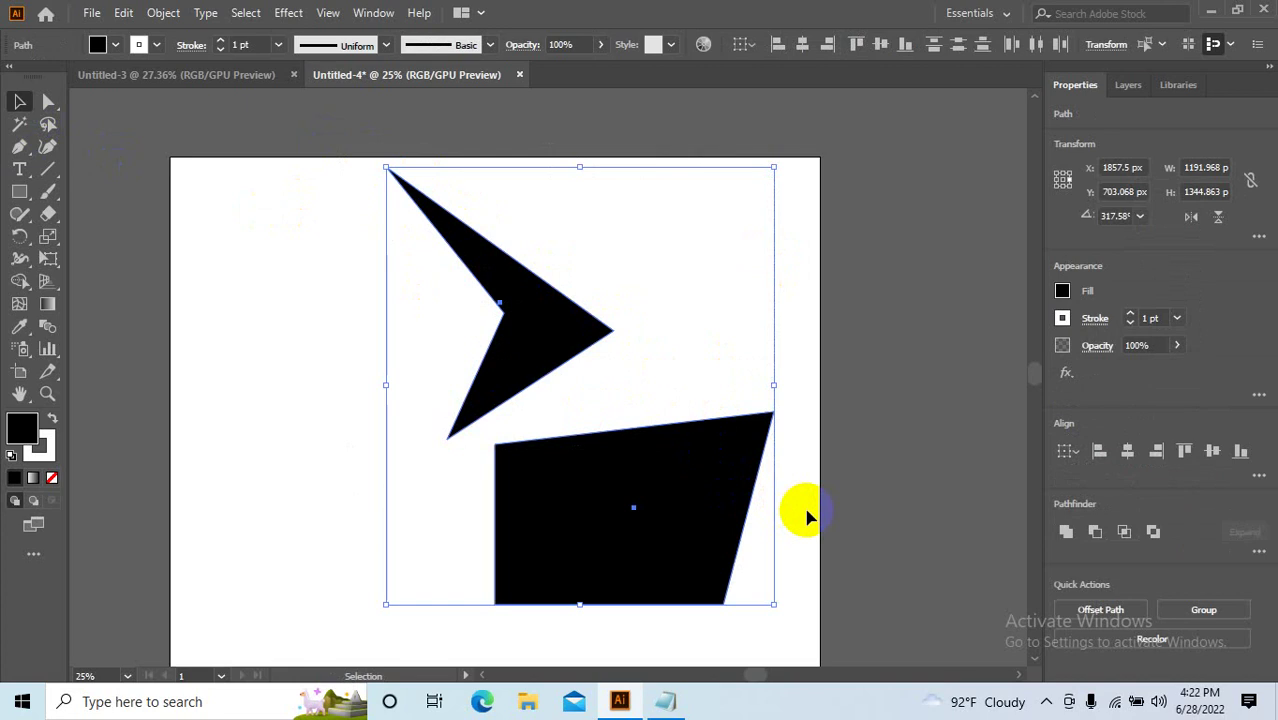
Delete the arrowhead and slanted shape, leaving the Untitled-4 artboard blank.
key("Delete")
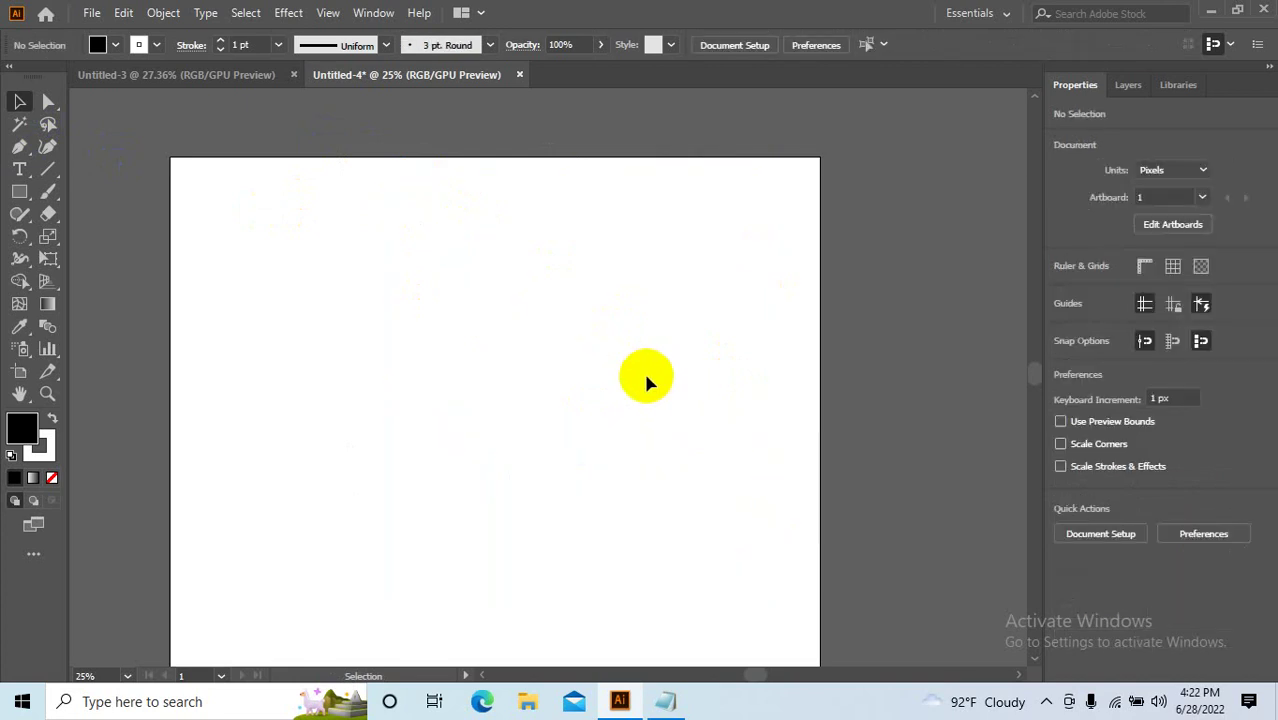
left_click_drag(530, 405, 575, 343)
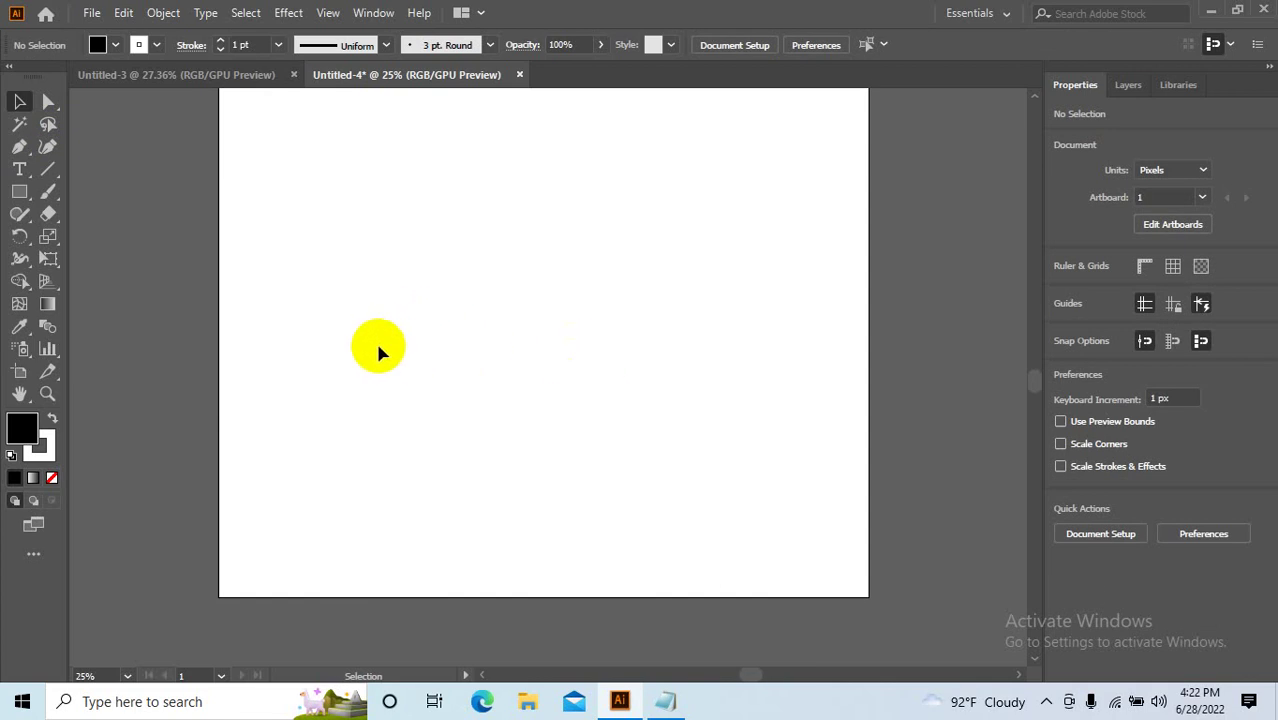
mouse_move(528, 354)
left_mouse_down()
mouse_move(570, 380)
mouse_move(603, 370)
left_mouse_up()
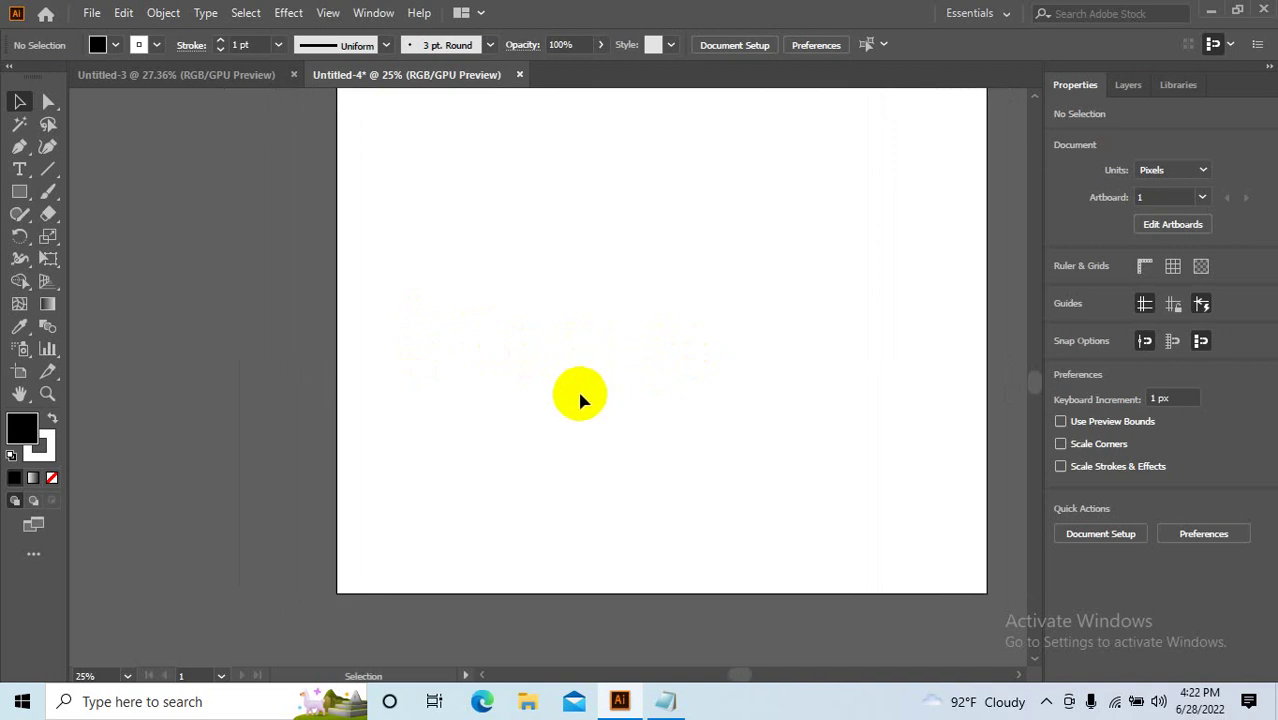
left_click_drag(603, 370, 524, 382)
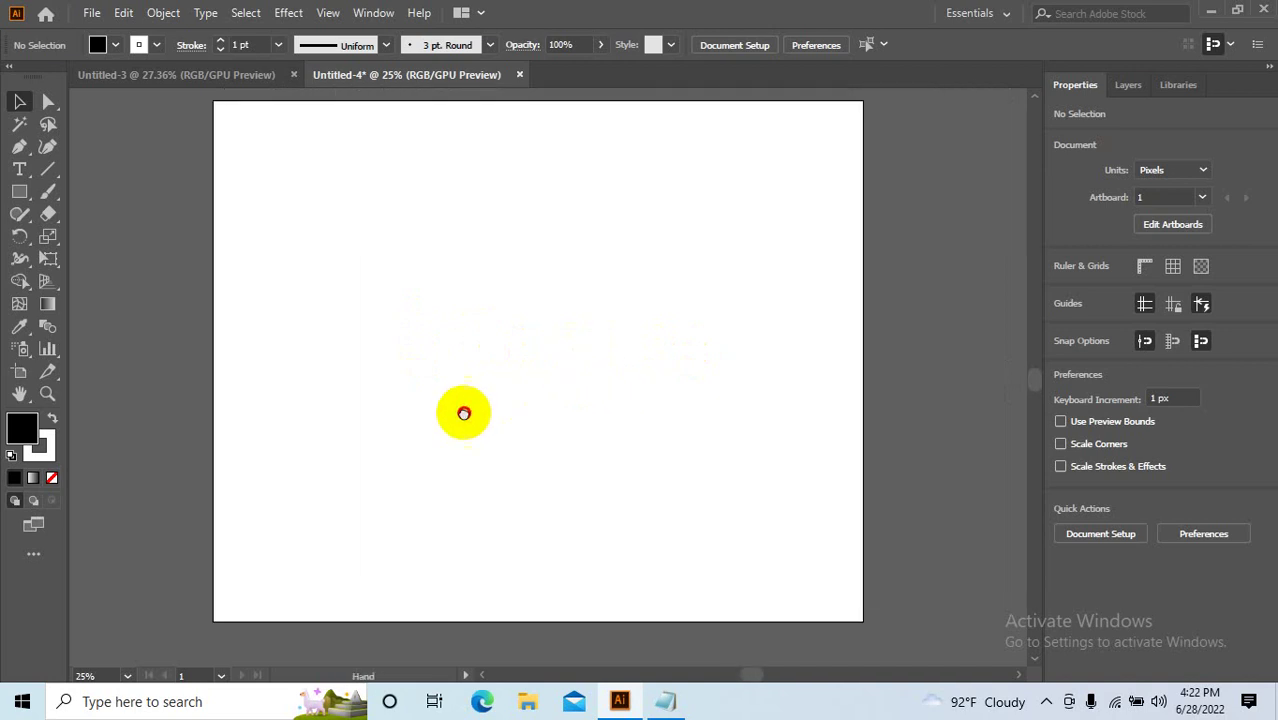
left_click(19, 191)
left_click_drag(607, 354, 502, 337)
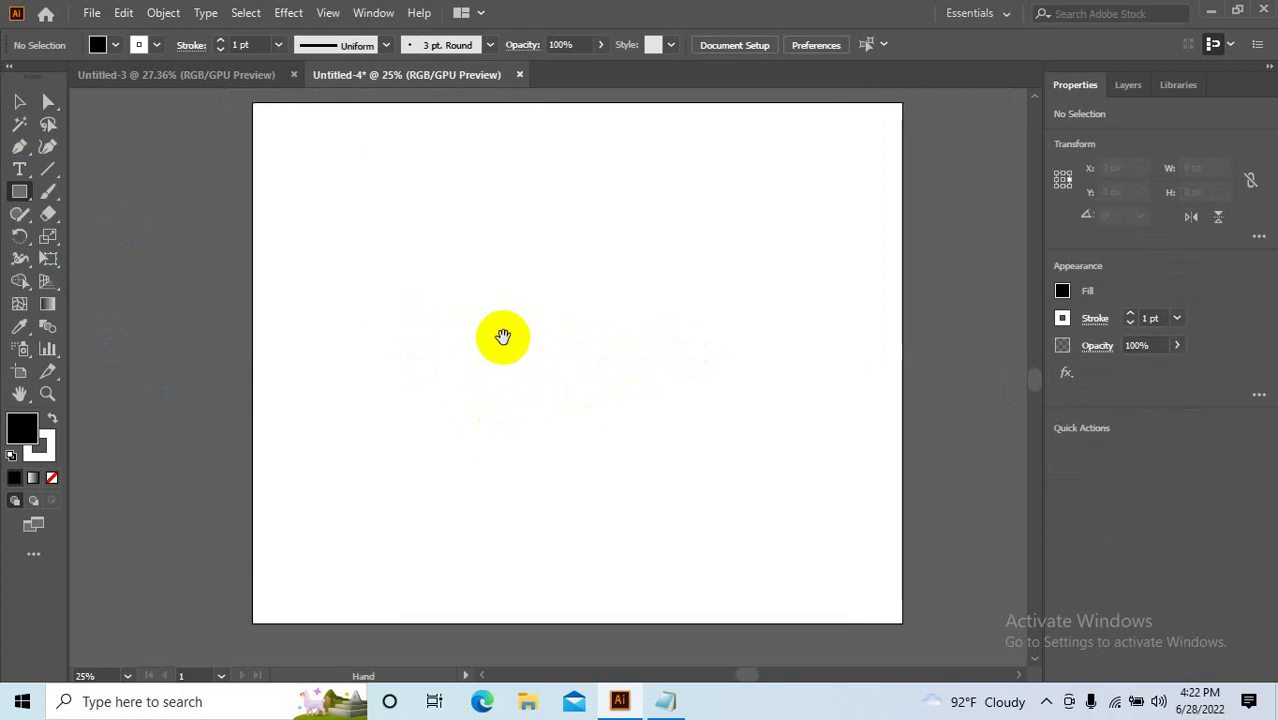
right_click(19, 191)
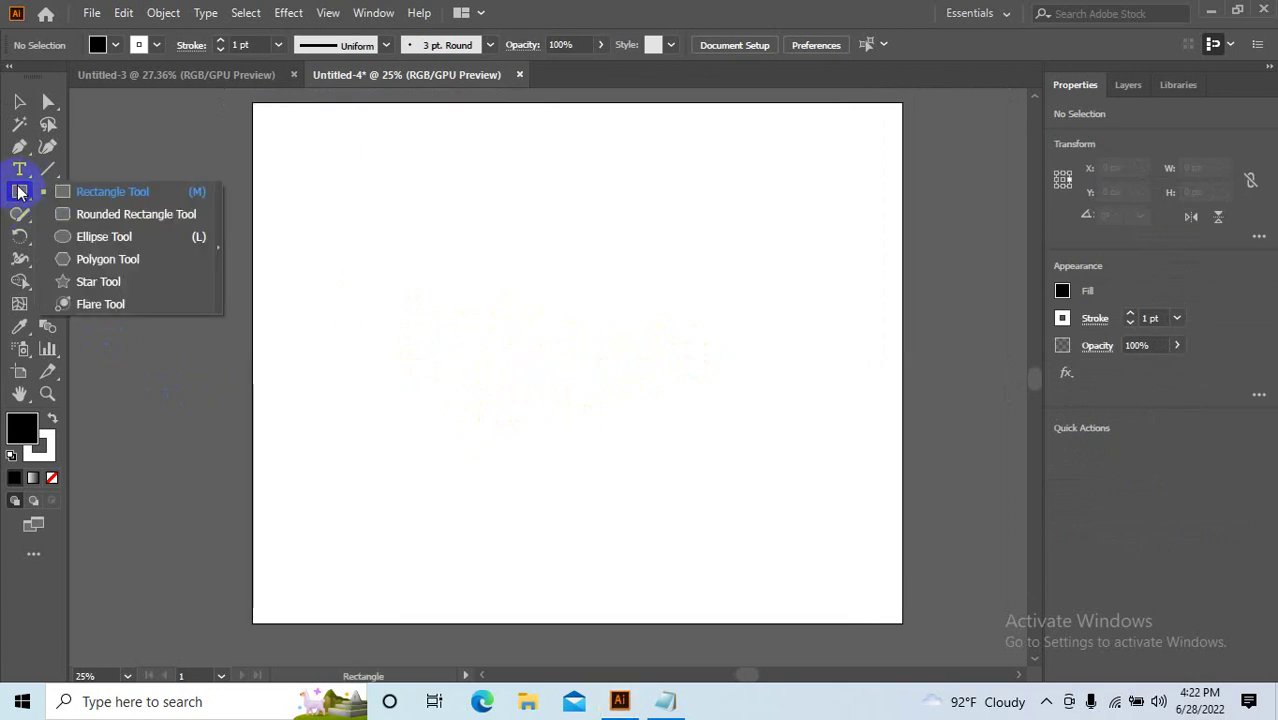
left_click(17, 102)
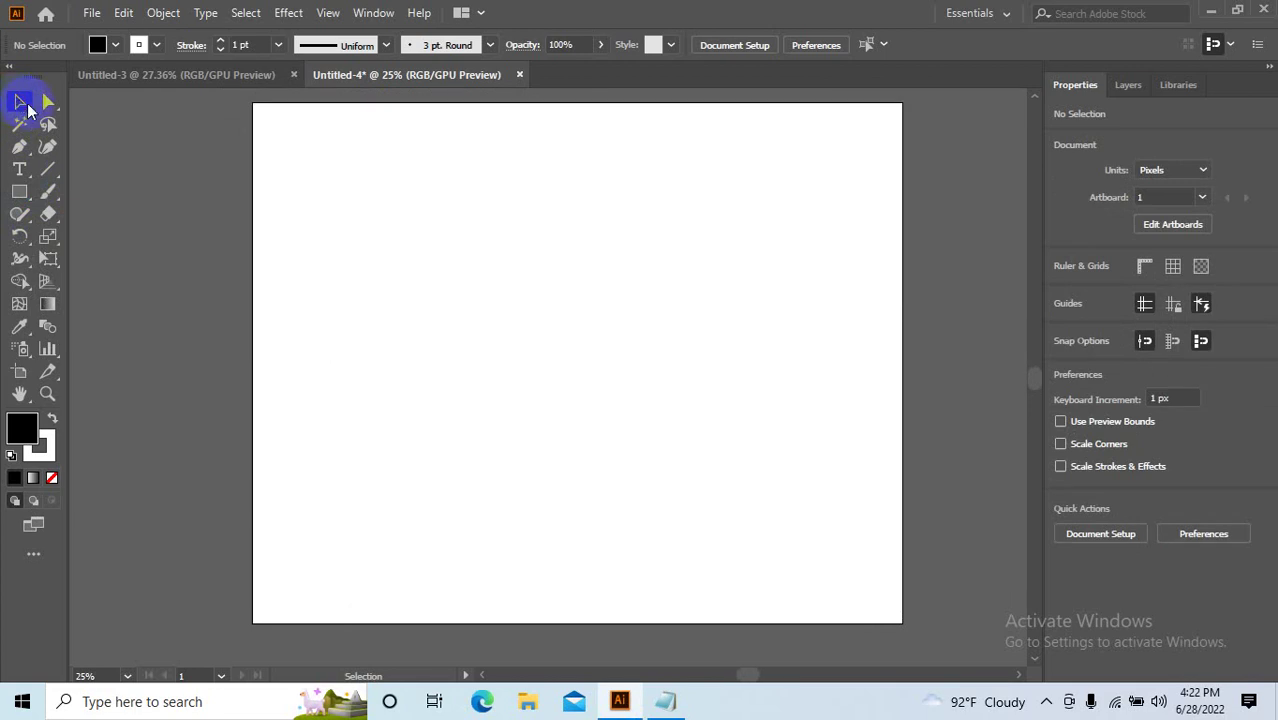
left_click_drag(48, 101, 138, 110)
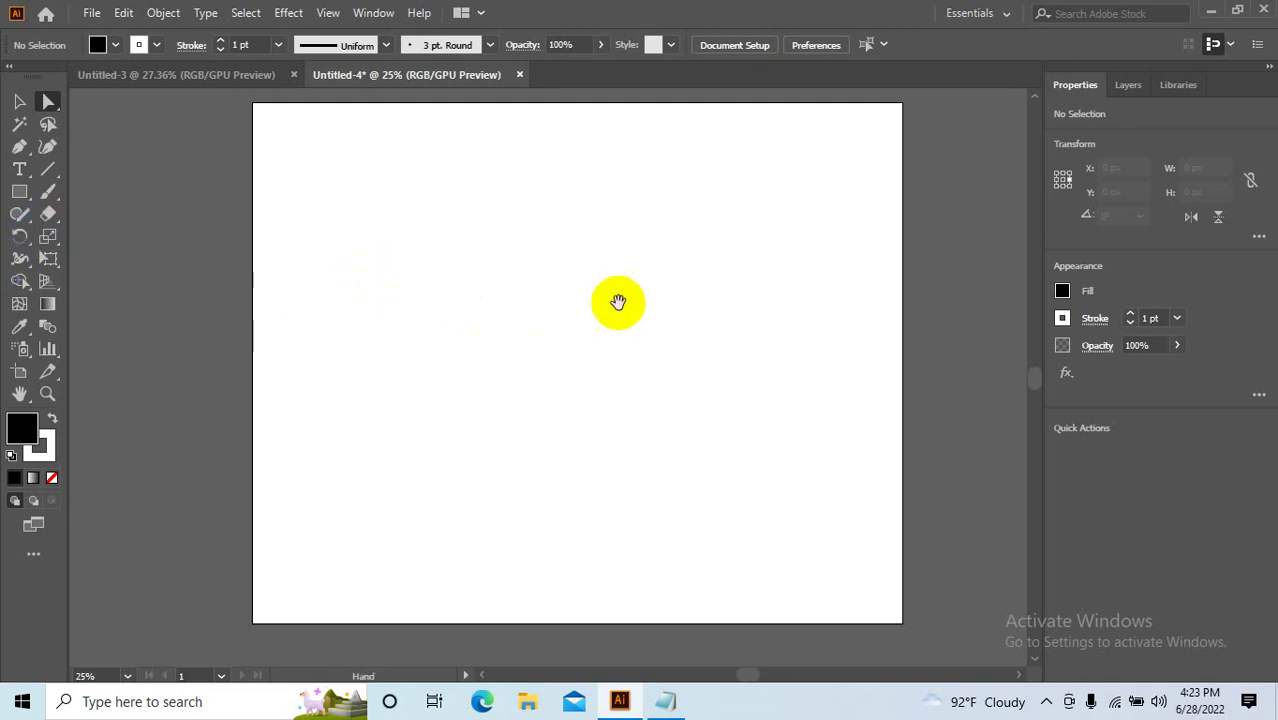
Pick the Rectangle tool and bring up its flyout of shape-drawing tools.
left_click_drag(630, 304, 637, 287)
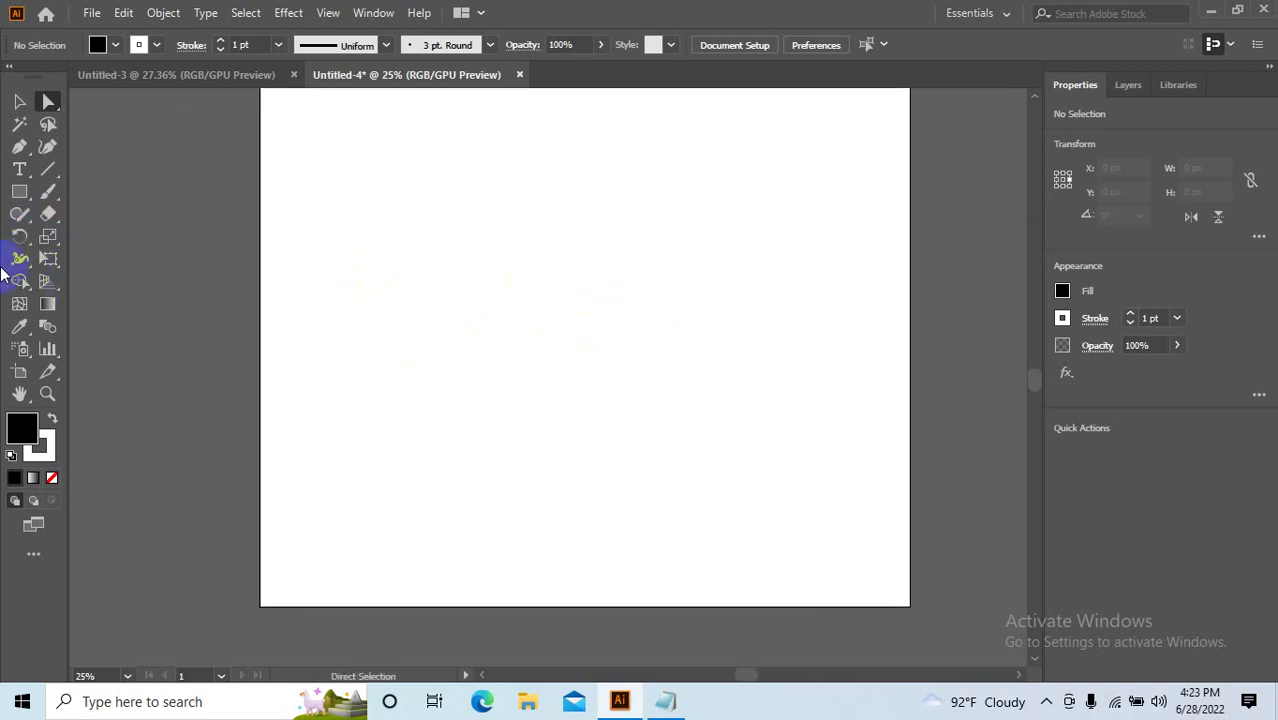
left_click(20, 193)
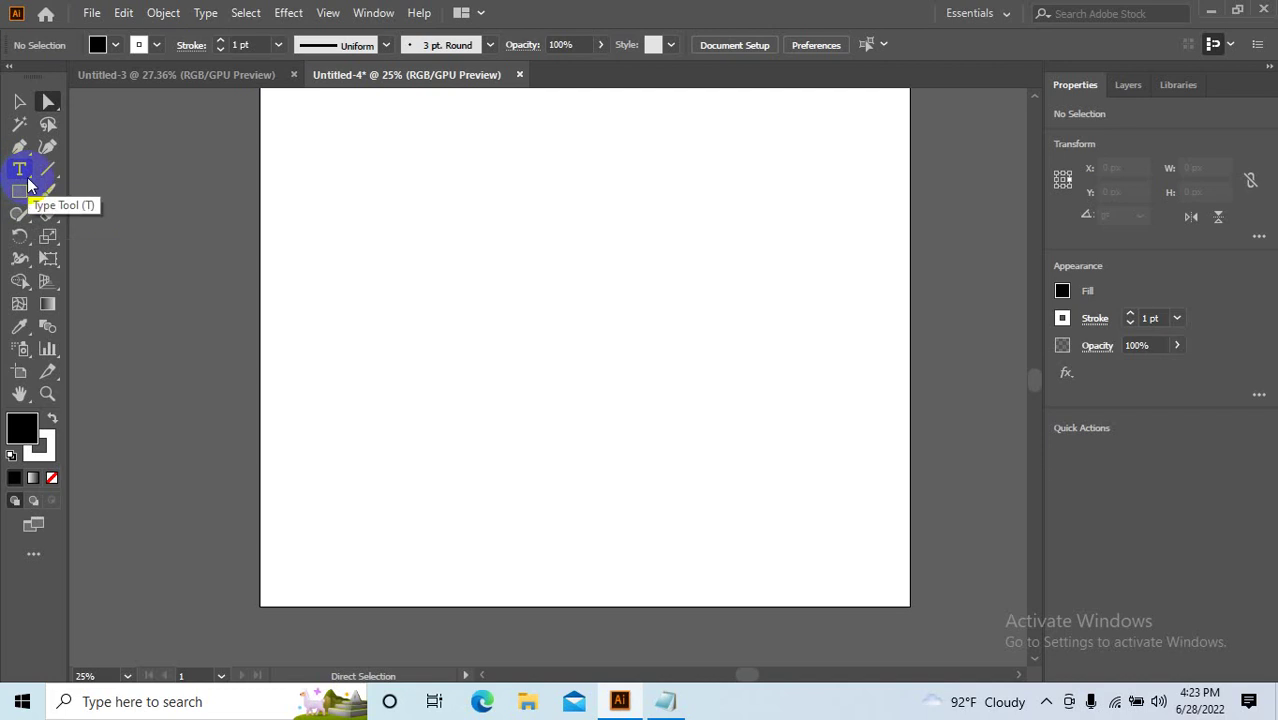
left_click(27, 178)
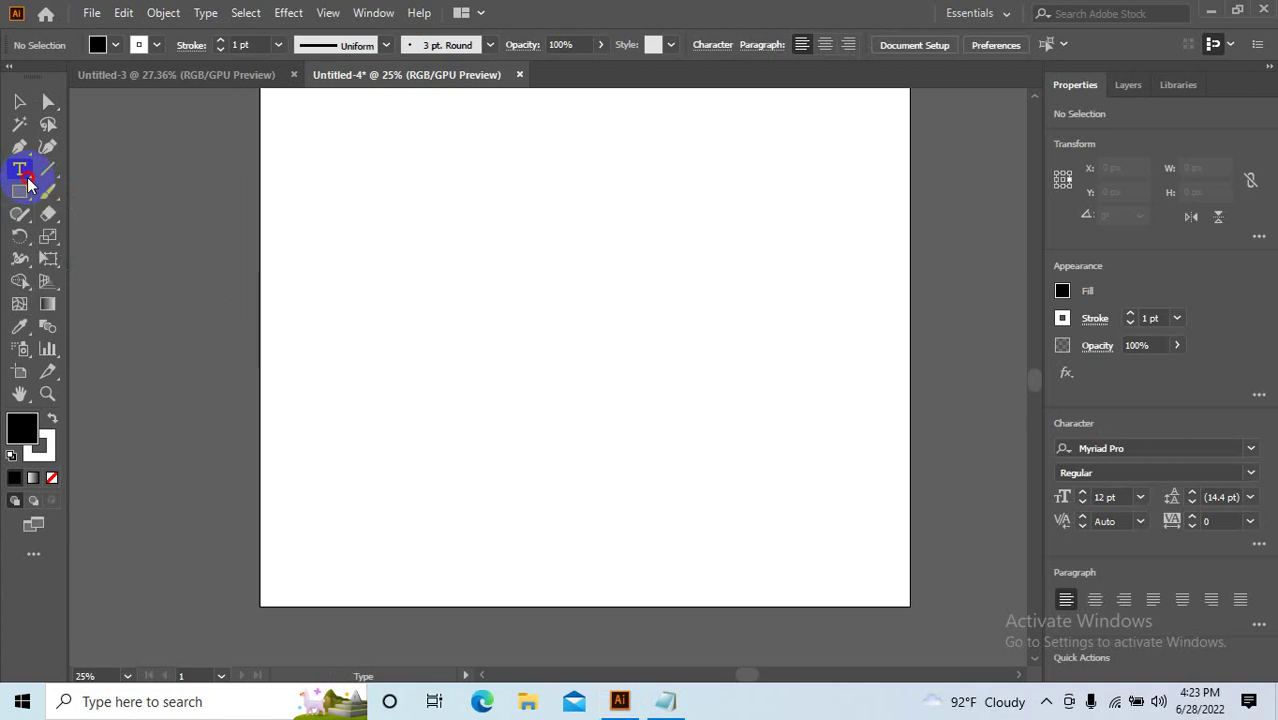
left_click(27, 198)
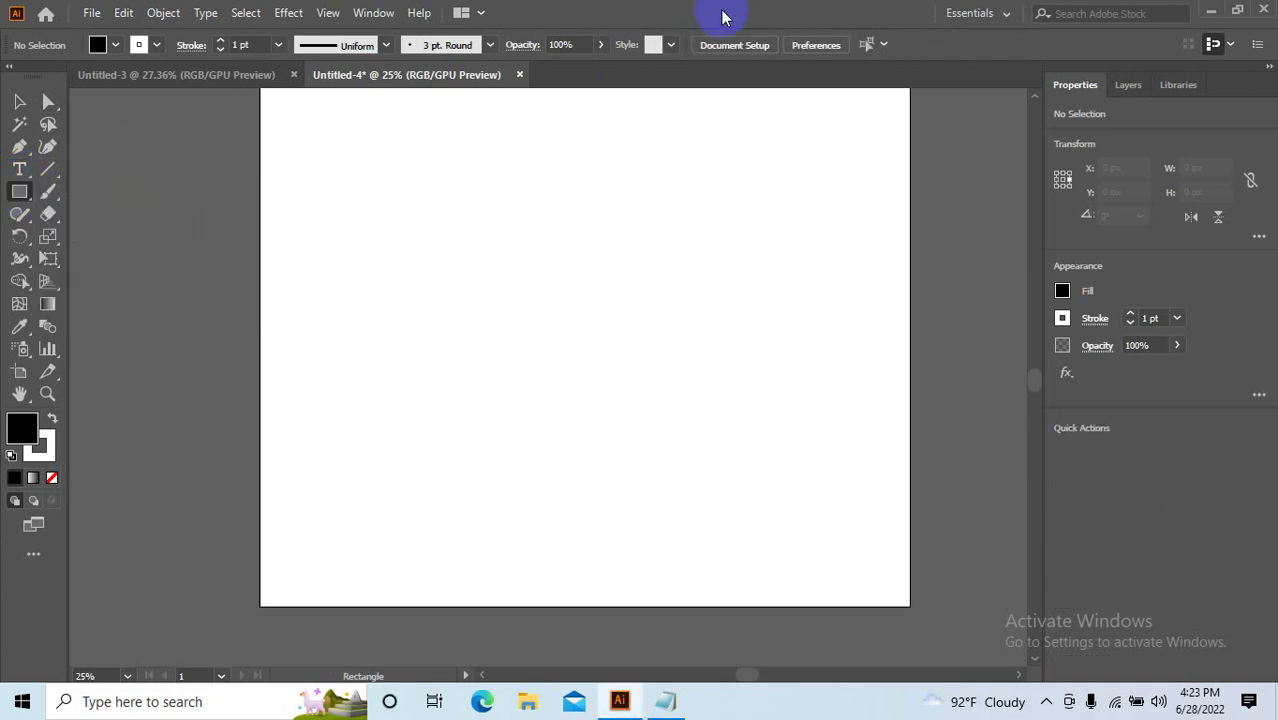
left_click(25, 195)
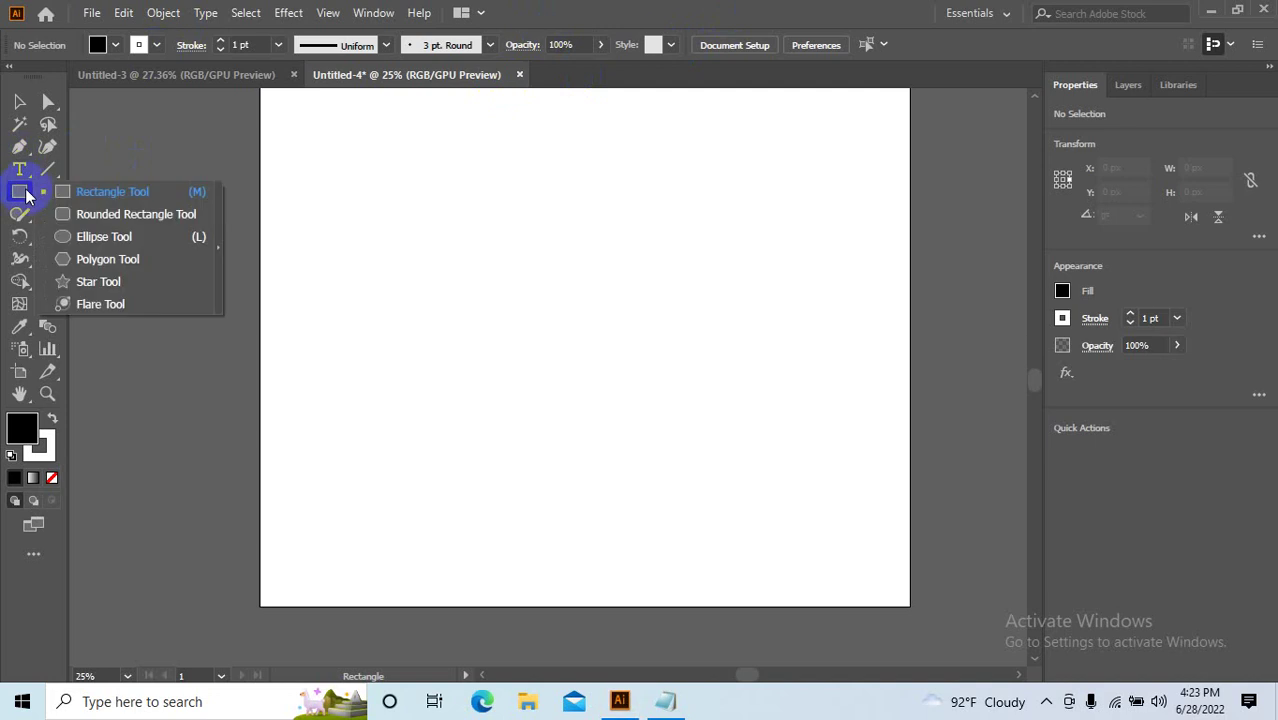
left_click(25, 195)
left_click(25, 195)
left_click(25, 195)
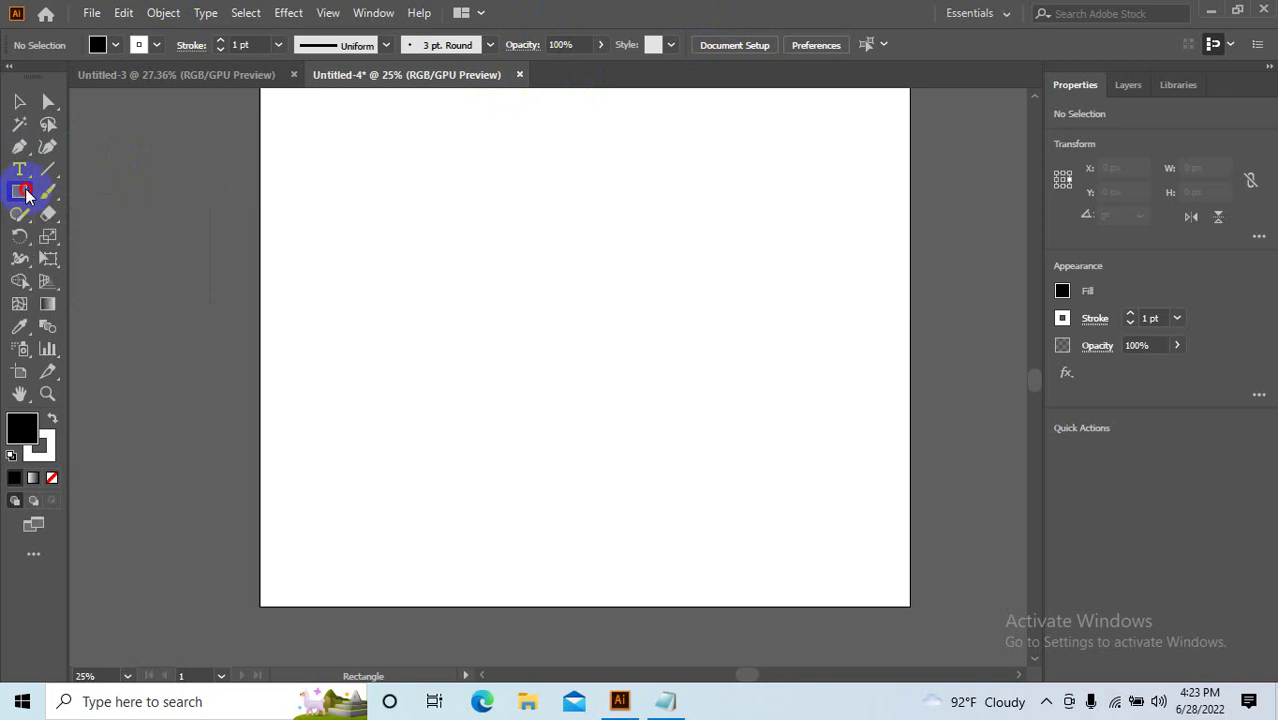
left_click(25, 195)
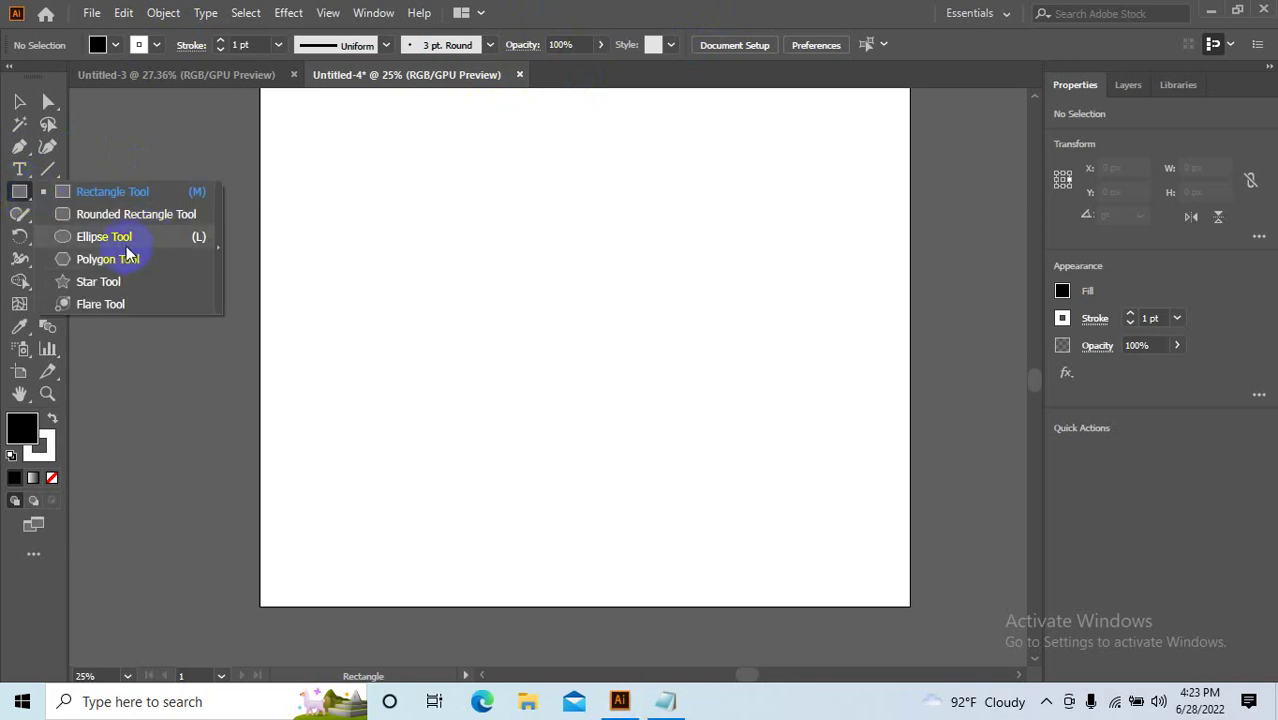
Draw a black rectangle at the top-left and a wide rounded pill below it.
left_click(86, 191)
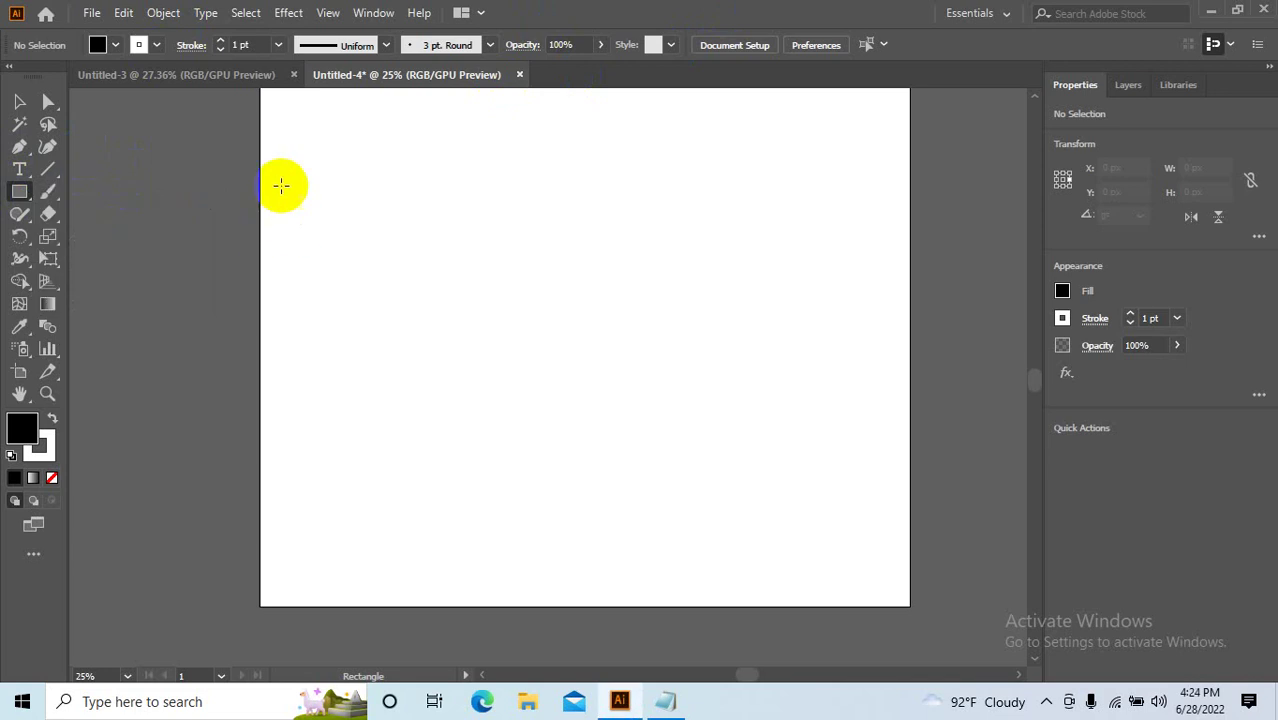
left_click_drag(318, 157, 573, 248)
left_click(22, 193)
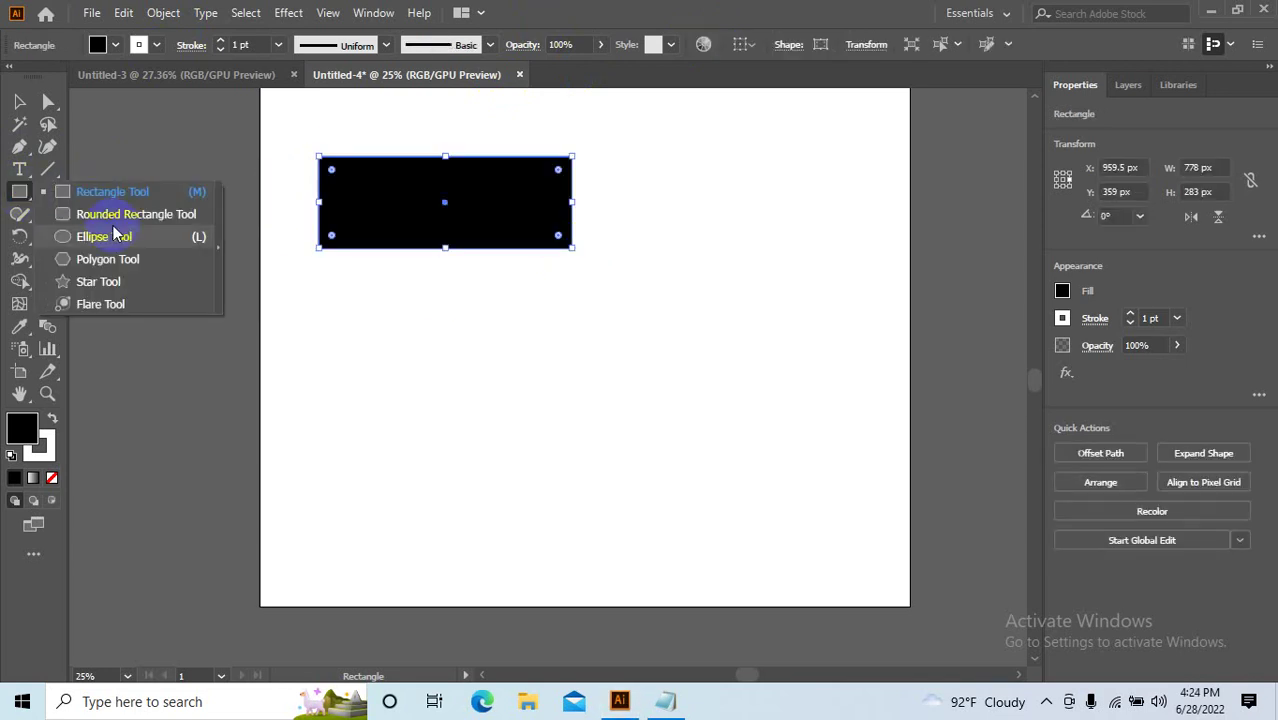
left_click(118, 214)
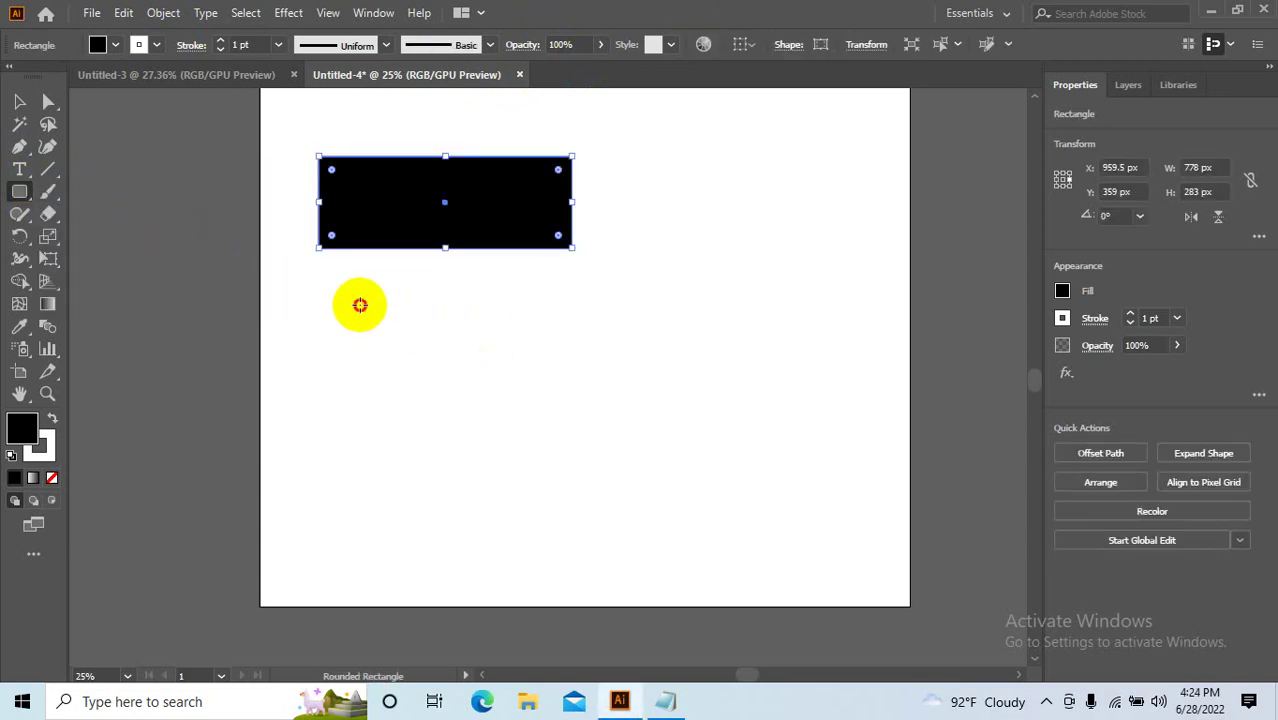
mouse_move(360, 305)
left_mouse_down()
mouse_move(606, 451)
mouse_move(632, 377)
left_mouse_up()
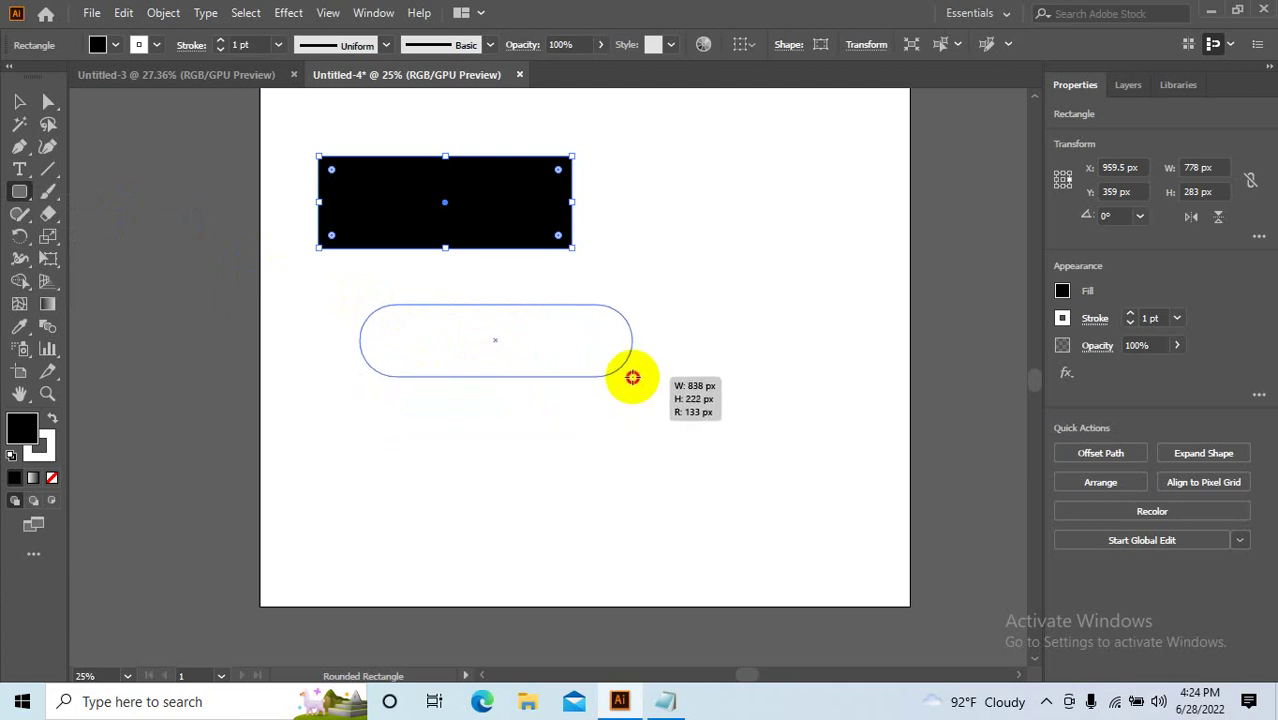
left_click_drag(632, 377, 632, 377)
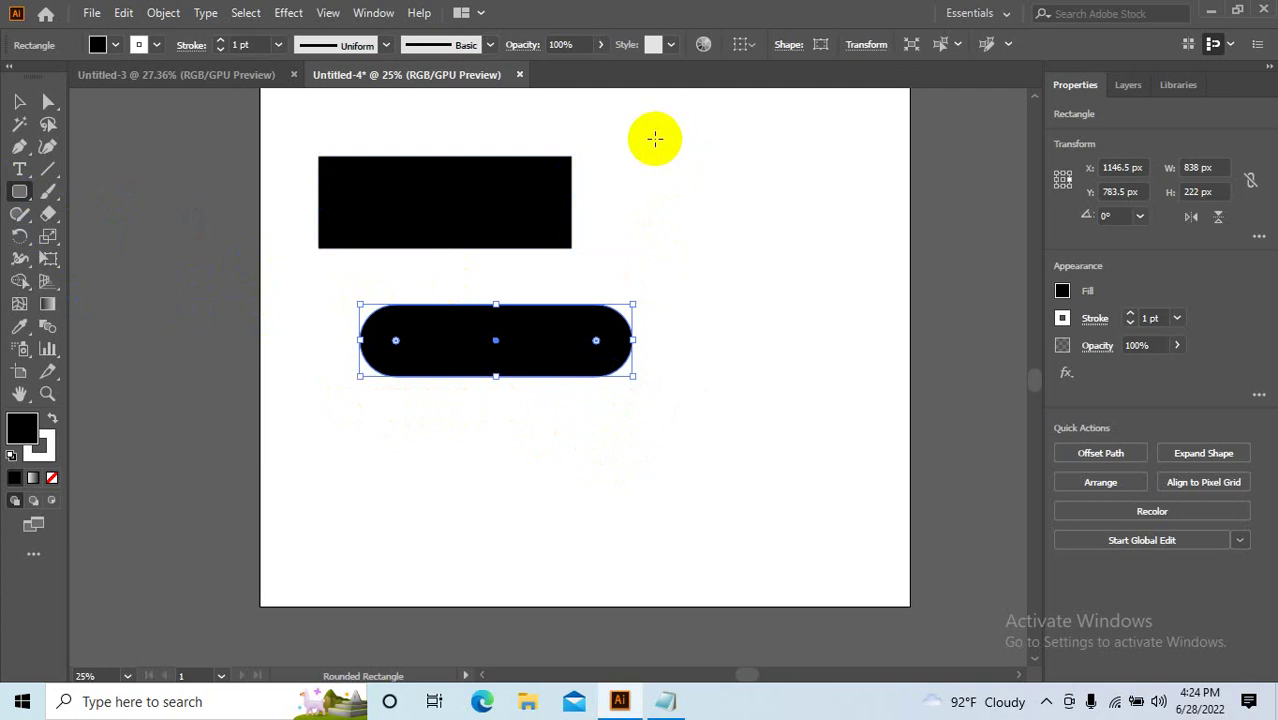
Draw two slimmer rounded pills stacked at the upper right, the newest 671×144 px.
left_click_drag(657, 135, 893, 191)
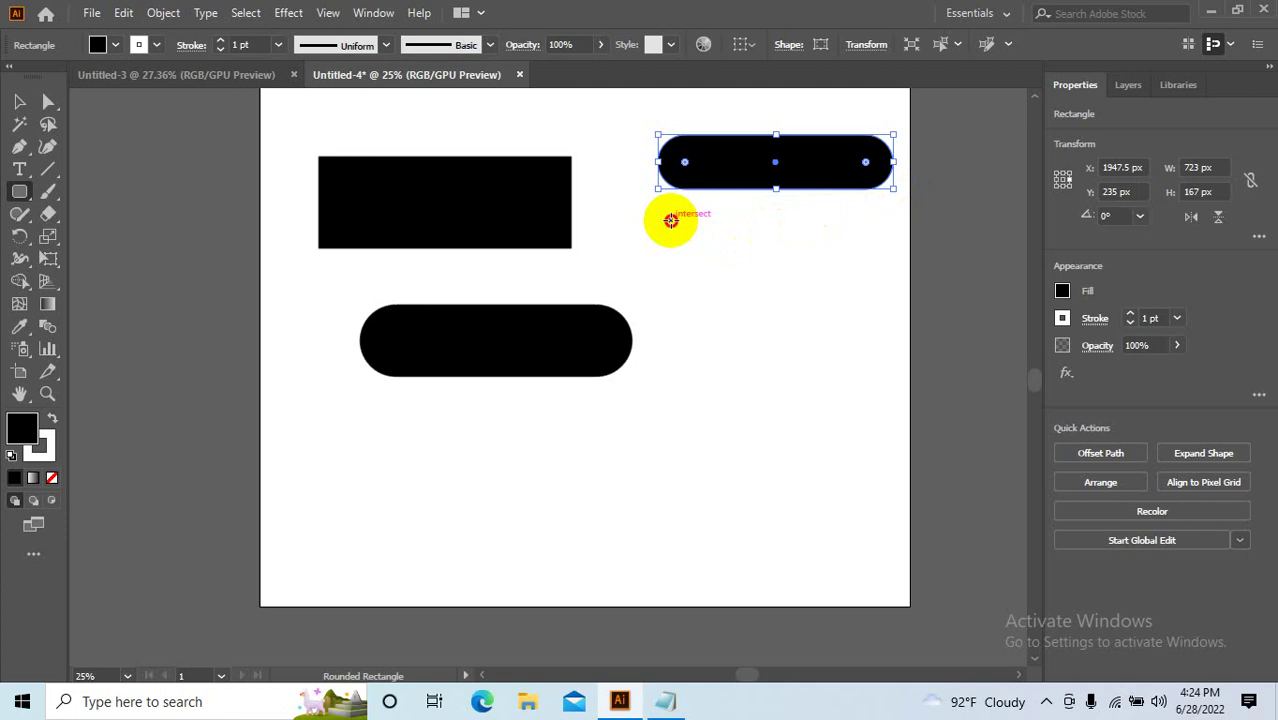
left_click_drag(670, 220, 890, 266)
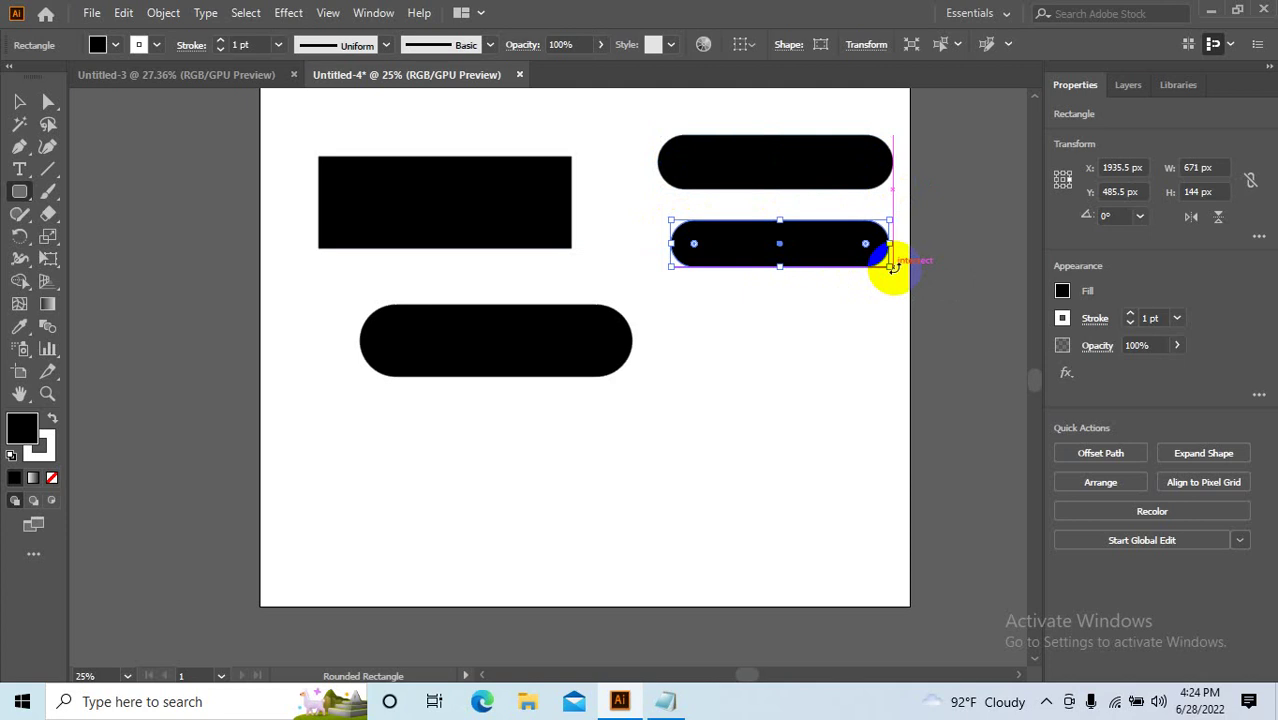
left_click_drag(19, 191, 80, 240)
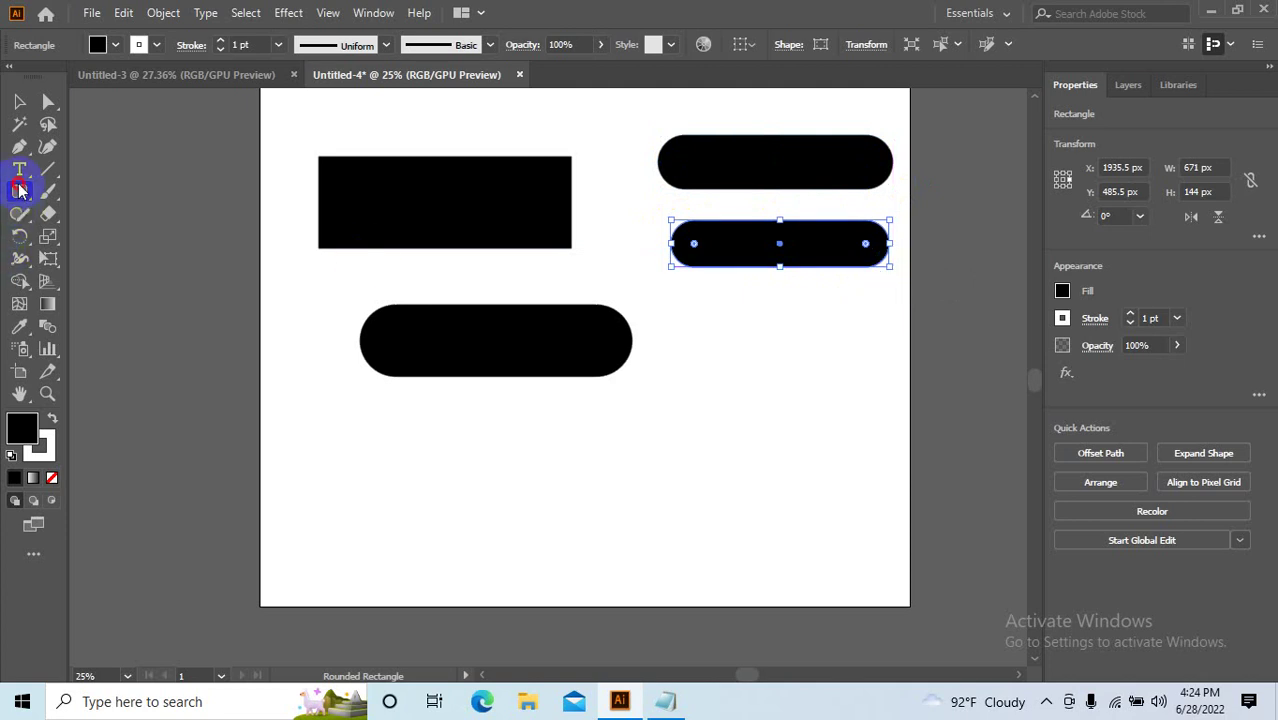
Draw a circle of about 265 px to the right of the wide pill.
left_click(79, 238)
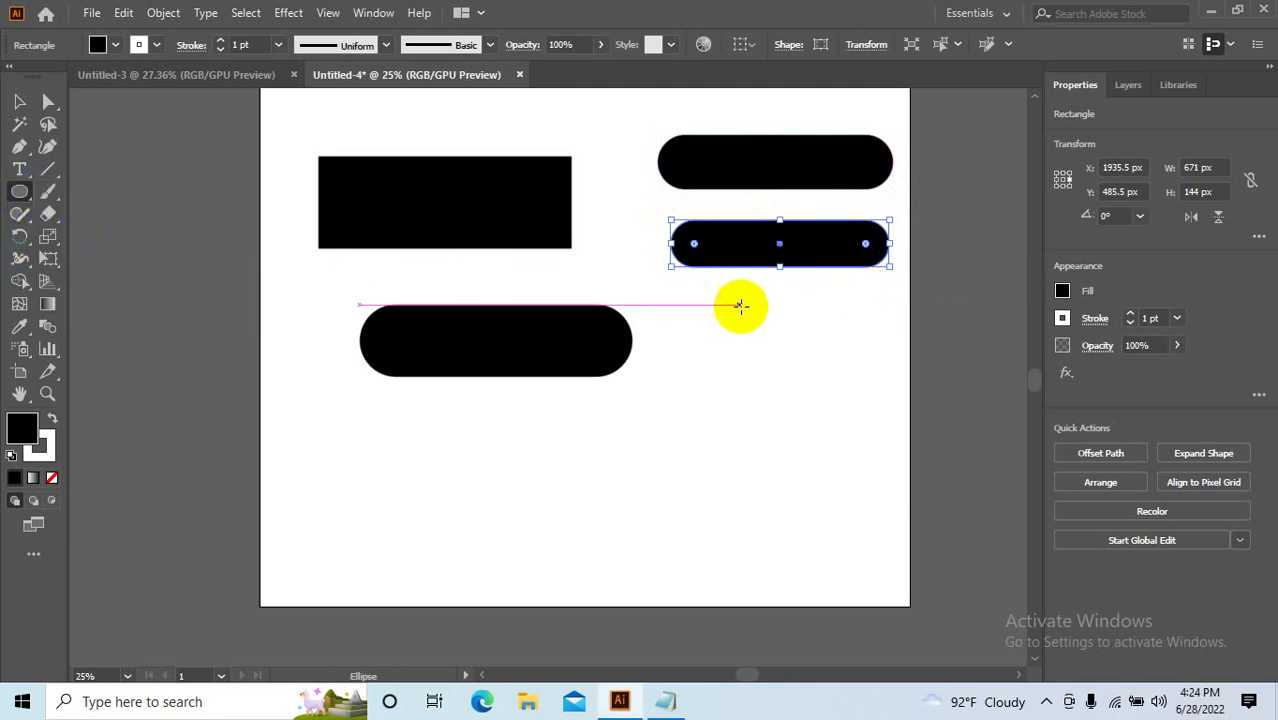
left_click_drag(731, 305, 800, 418)
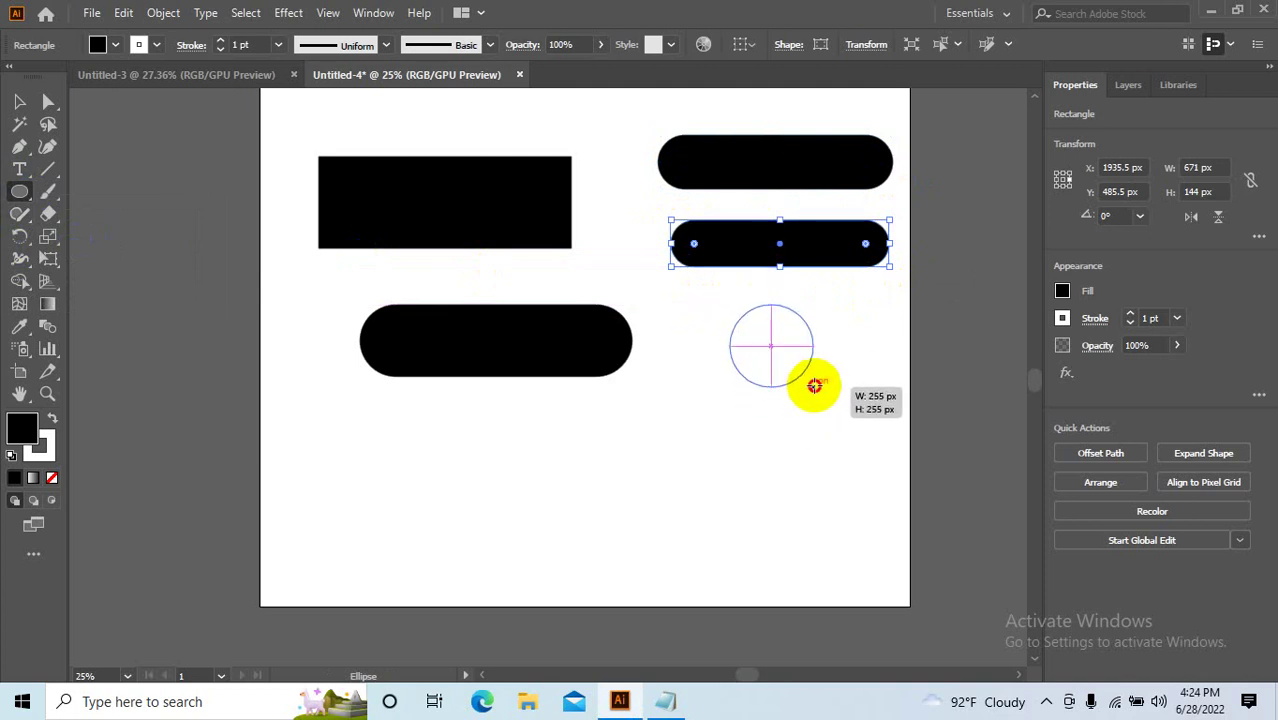
left_click_drag(800, 418, 818, 389)
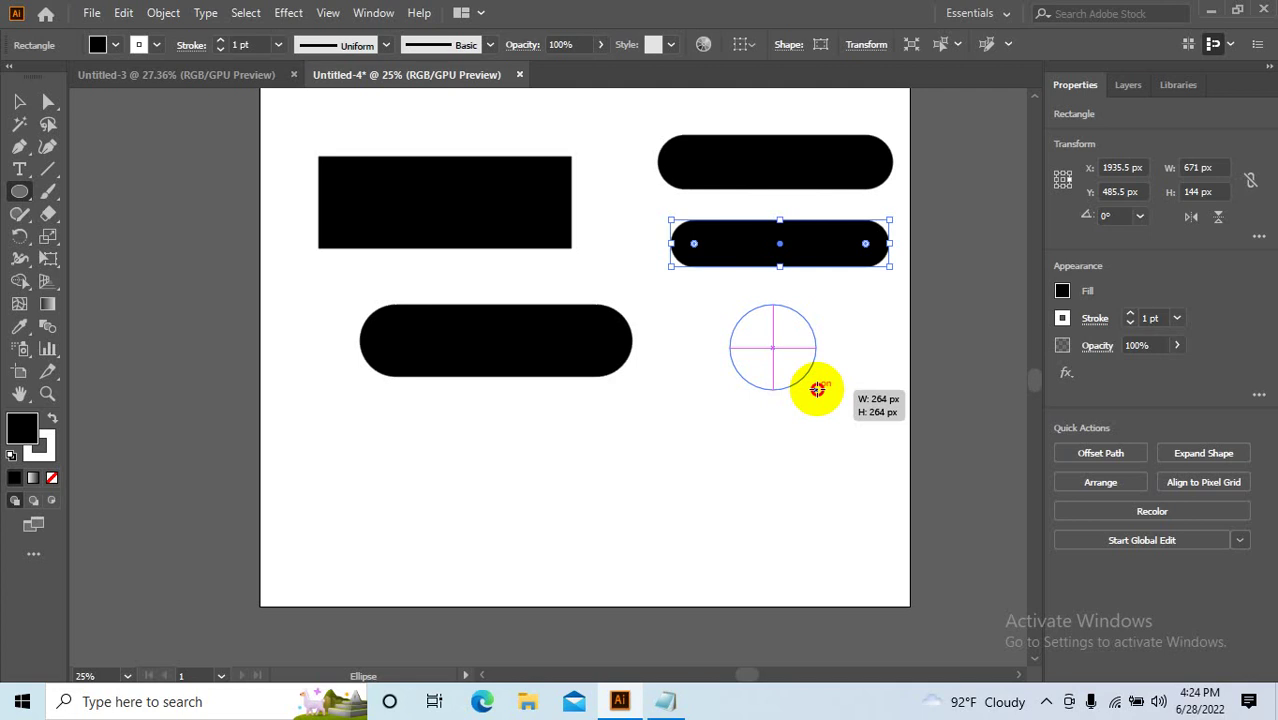
left_click_drag(817, 389, 818, 390)
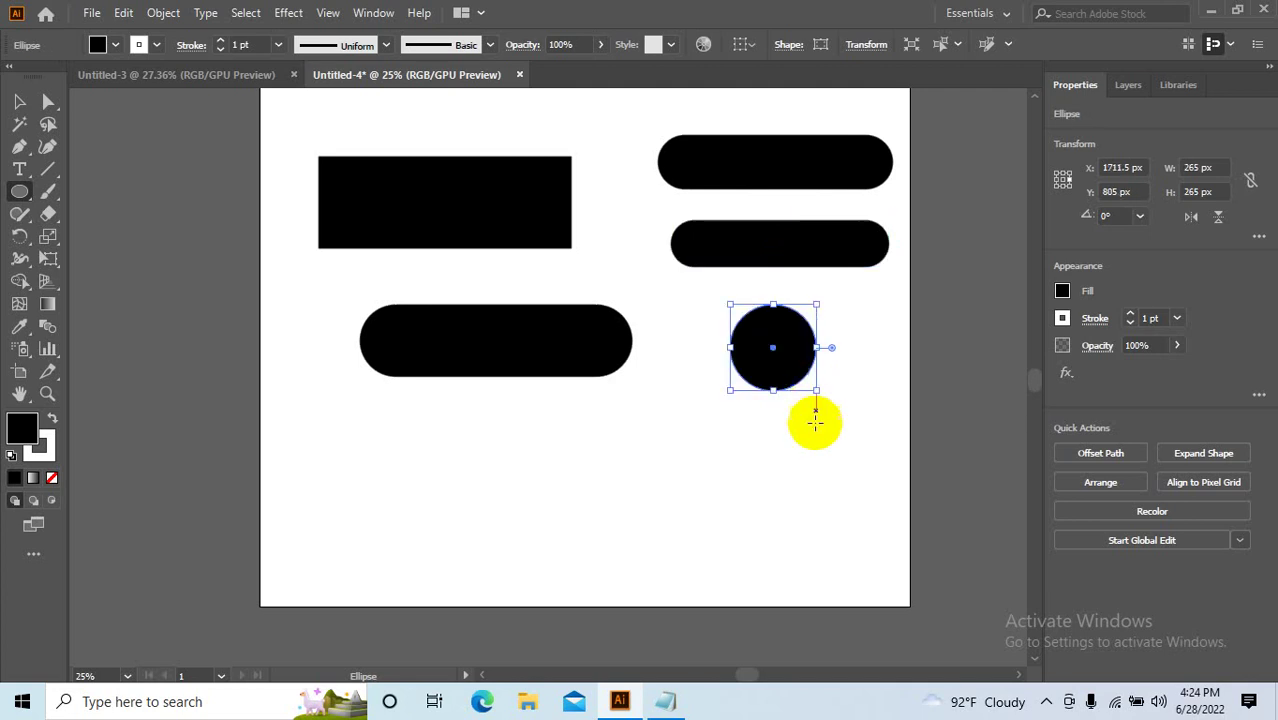
Draw a smaller circle below the middle, then deselect it.
mouse_move(555, 416)
left_mouse_down()
mouse_move(616, 480)
mouse_move(637, 472)
mouse_move(608, 442)
mouse_move(598, 476)
mouse_move(624, 462)
mouse_move(613, 470)
left_mouse_up()
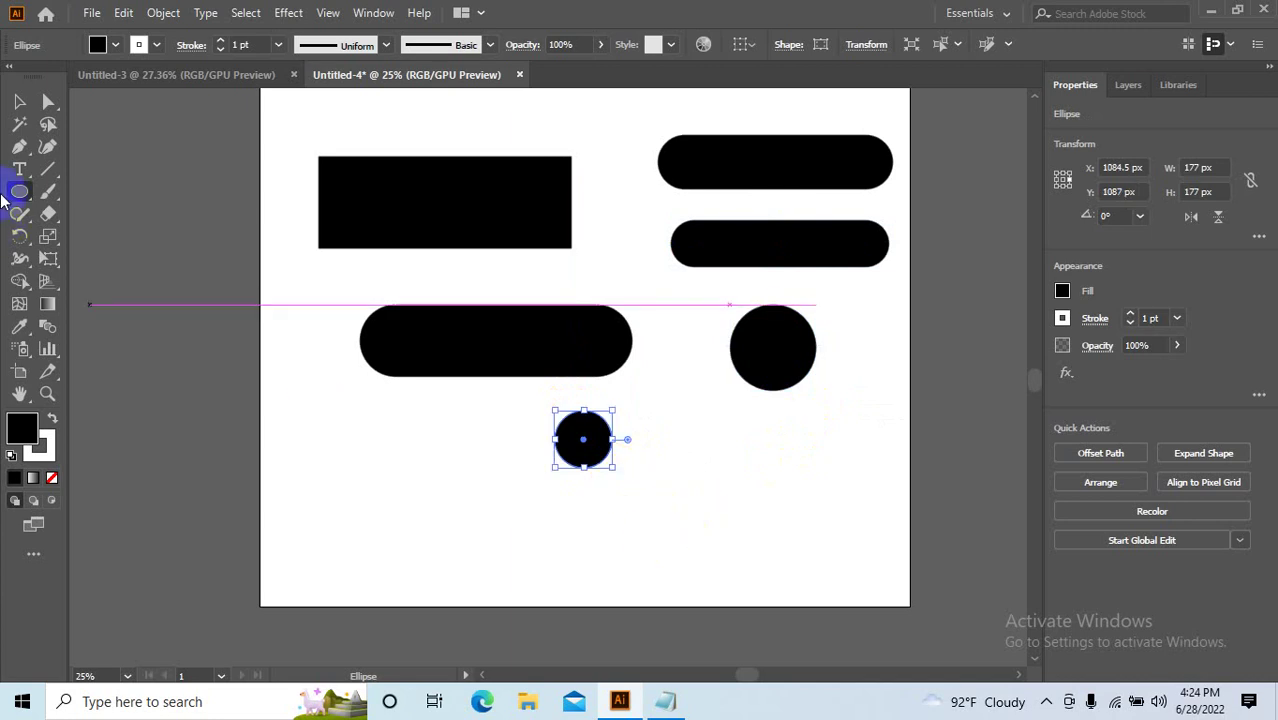
left_click(19, 101)
left_click(141, 292)
scroll(745, 520, "up", 1)
scroll(758, 518, "up", 2)
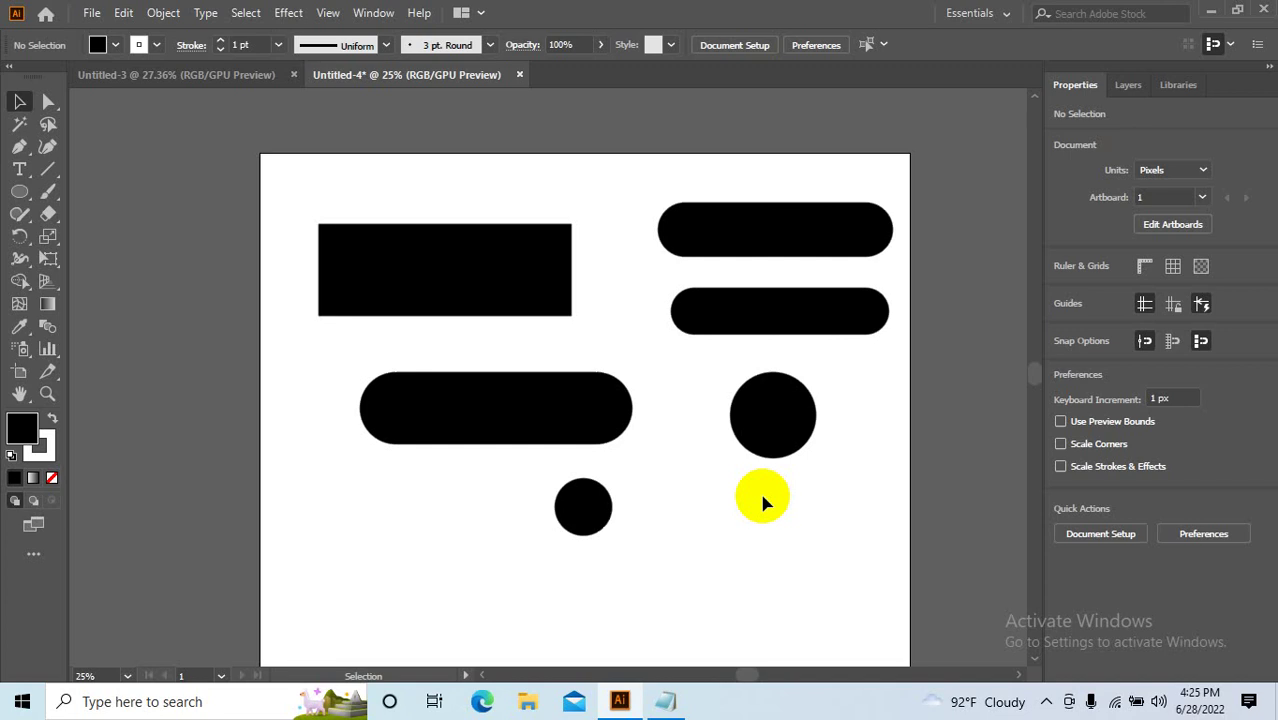
Drag a marquee across the artboard to select the rectangle, three pills and two circles together.
mouse_move(362, 155)
left_mouse_down()
mouse_move(870, 553)
mouse_move(494, 176)
left_mouse_up()
left_click(870, 555)
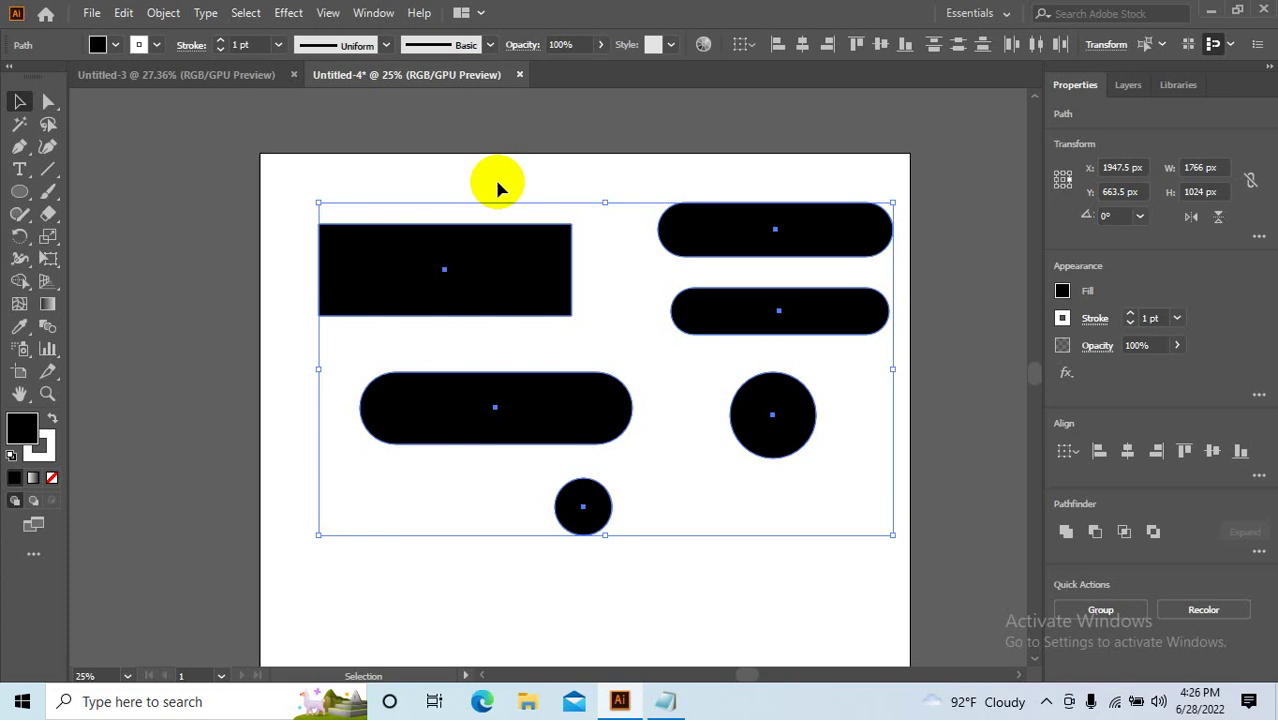
mouse_move(879, 585)
left_mouse_down()
mouse_move(465, 230)
mouse_move(131, 285)
left_mouse_up()
left_click_drag(378, 175, 856, 591)
mouse_move(900, 633)
left_mouse_down()
mouse_move(862, 607)
mouse_move(770, 479)
mouse_move(901, 536)
mouse_move(588, 274)
mouse_move(131, 316)
left_mouse_up()
left_click_drag(301, 171, 862, 578)
left_click(456, 366)
mouse_move(285, 179)
left_mouse_down()
mouse_move(310, 580)
mouse_move(300, 646)
left_mouse_up()
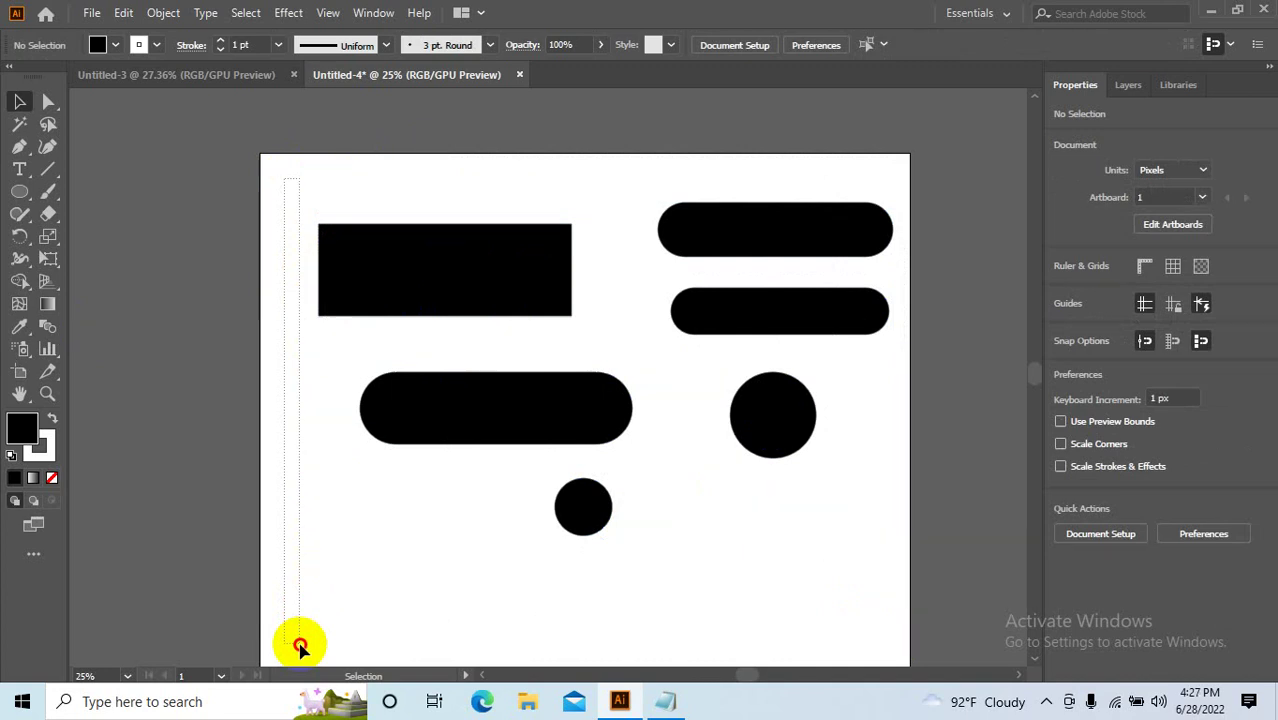
left_click_drag(300, 648, 898, 628)
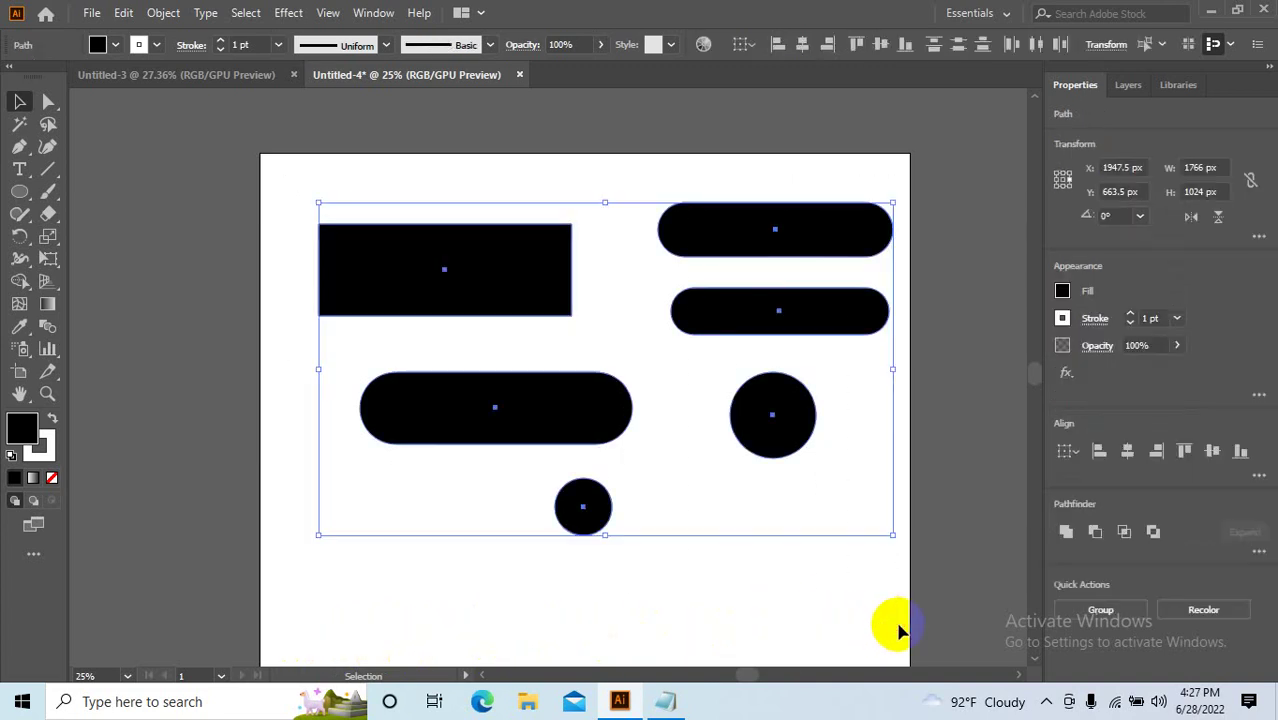
Delete the six selected shapes and choose the Rectangle Tool from the shape flyout.
key("Delete")
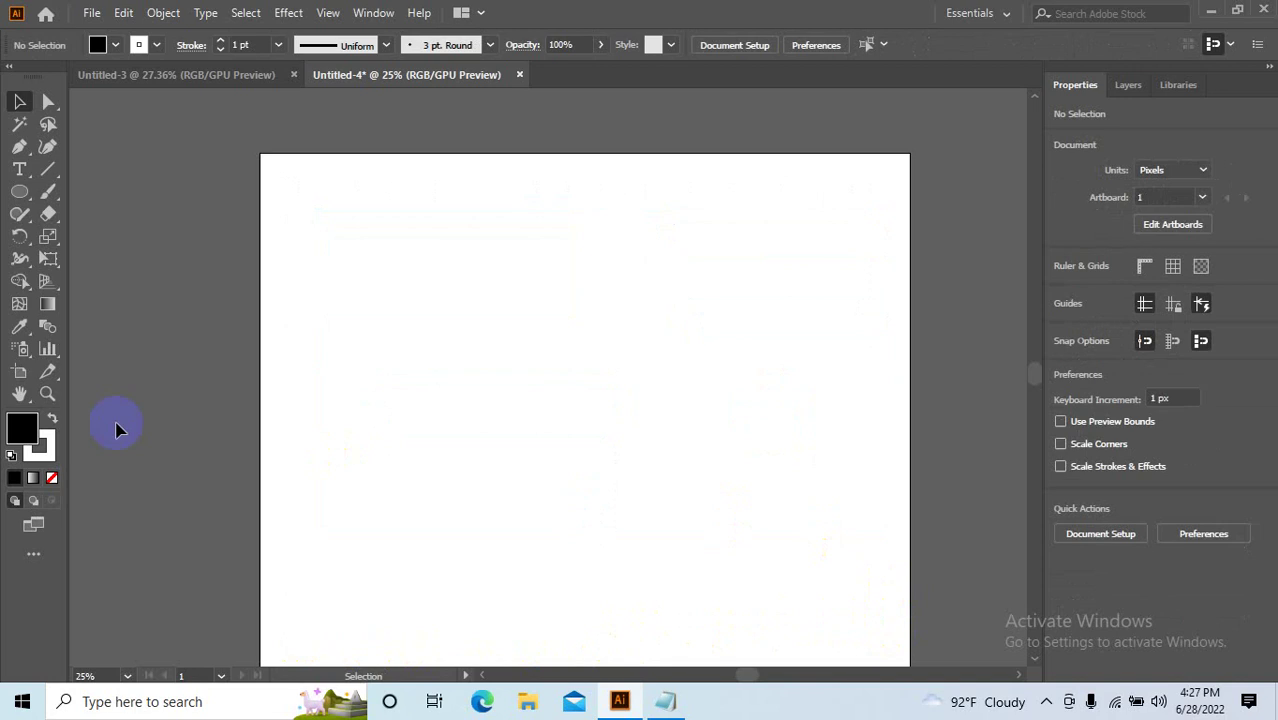
left_click(21, 191)
left_click_drag(25, 195, 105, 215)
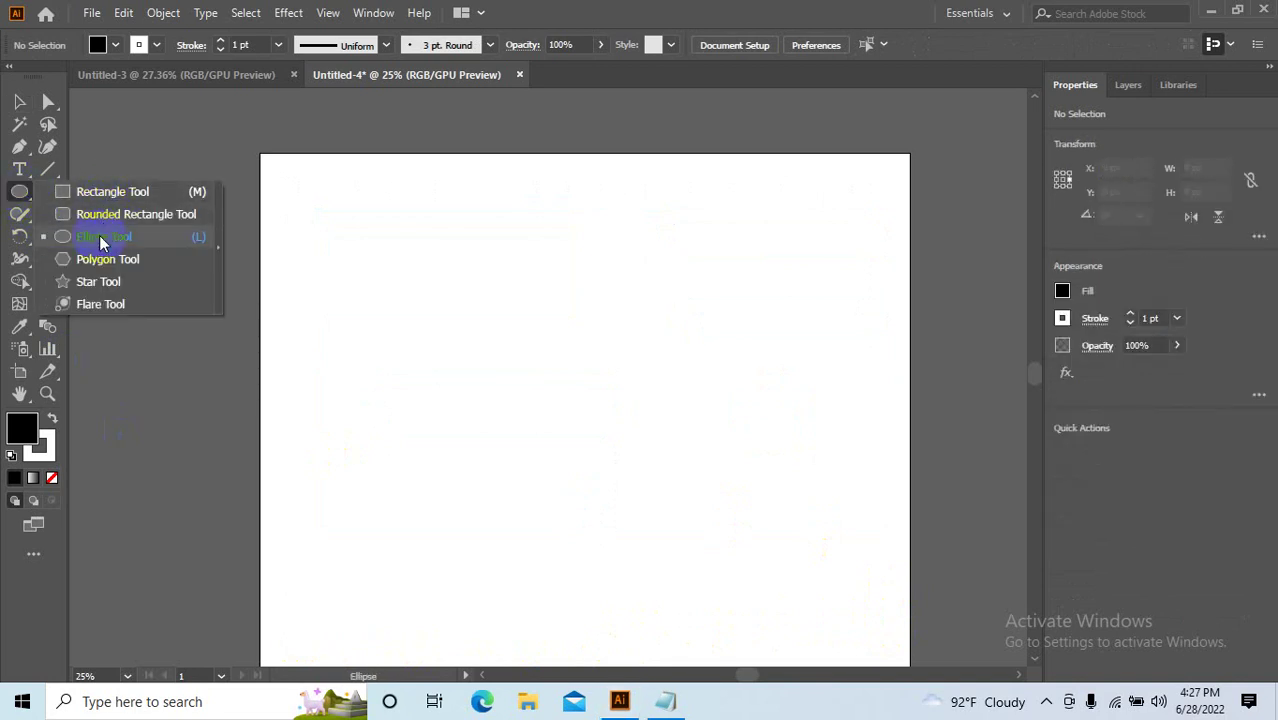
left_click(100, 191)
Draw three black rectangles: a wide one top-left, one at right, and a smaller one lower down.
left_click_drag(326, 200, 640, 276)
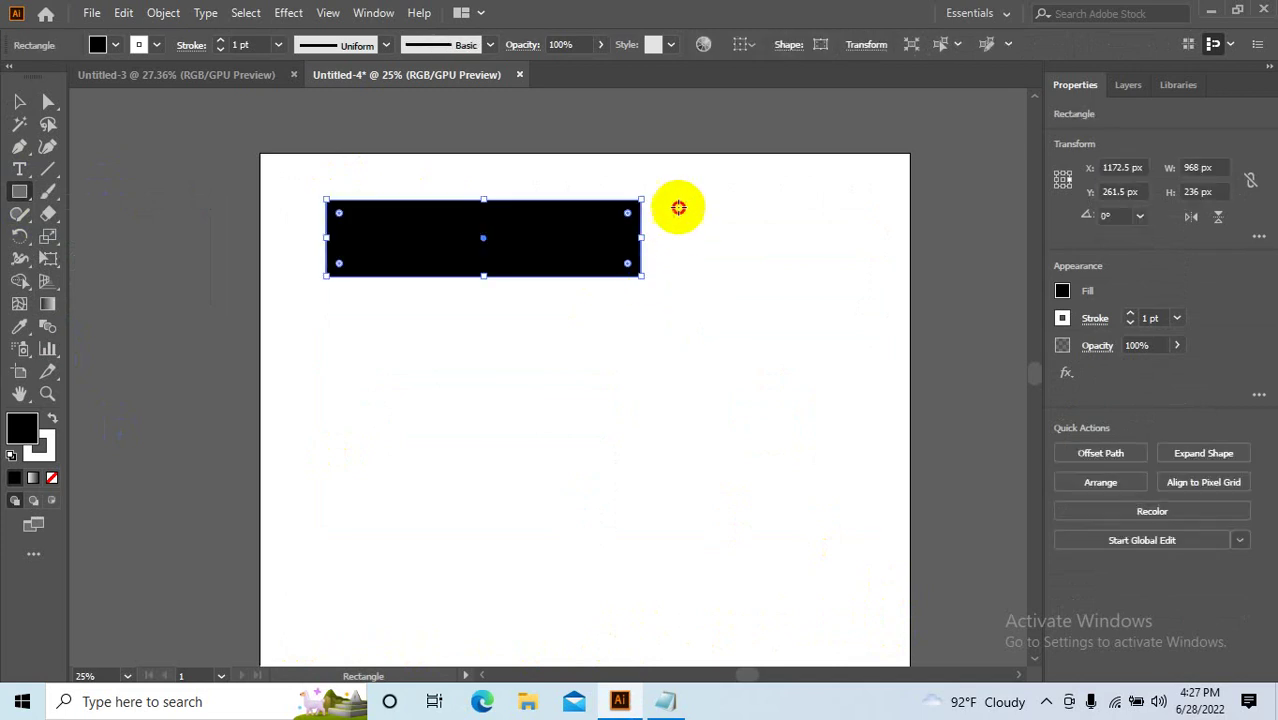
left_click_drag(679, 207, 828, 318)
scroll(545, 315, "up", 2)
mouse_move(413, 323)
left_mouse_down()
mouse_move(677, 507)
mouse_move(710, 456)
mouse_move(357, 434)
mouse_move(742, 452)
left_mouse_up()
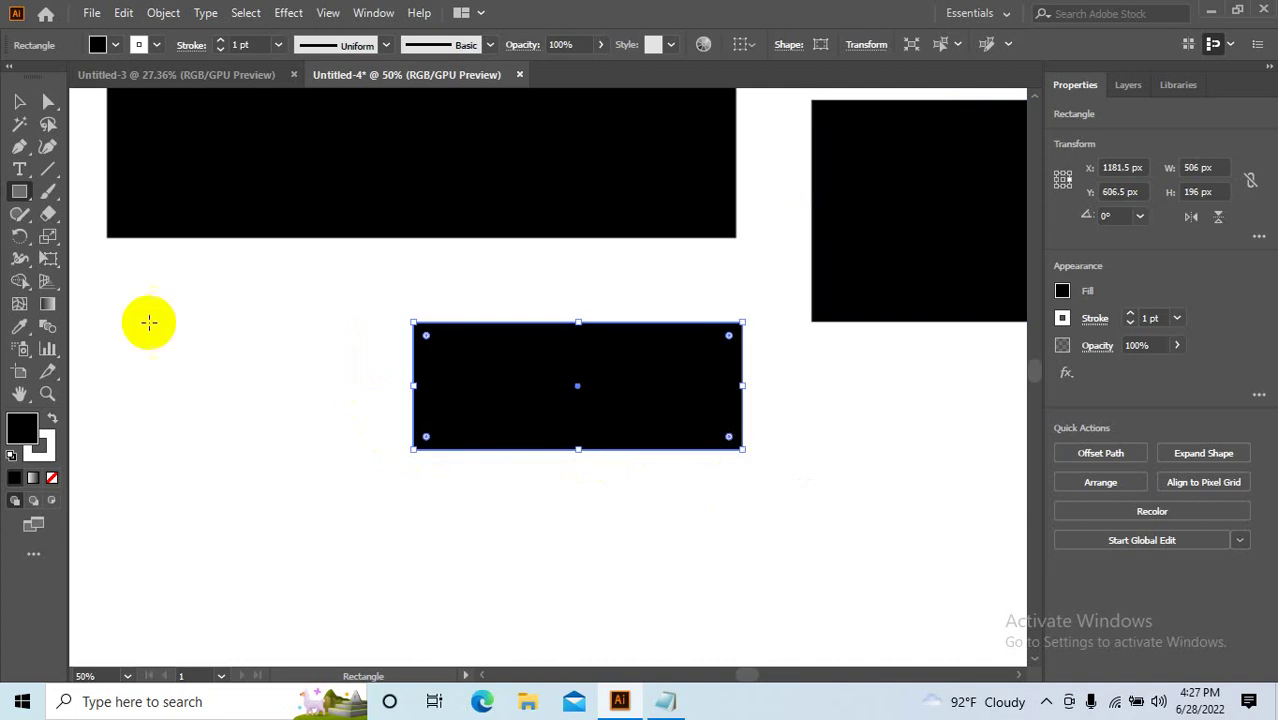
left_click(19, 101)
Reposition the small rectangle with Direct Selection and round its right corners to 98 px.
key("a")
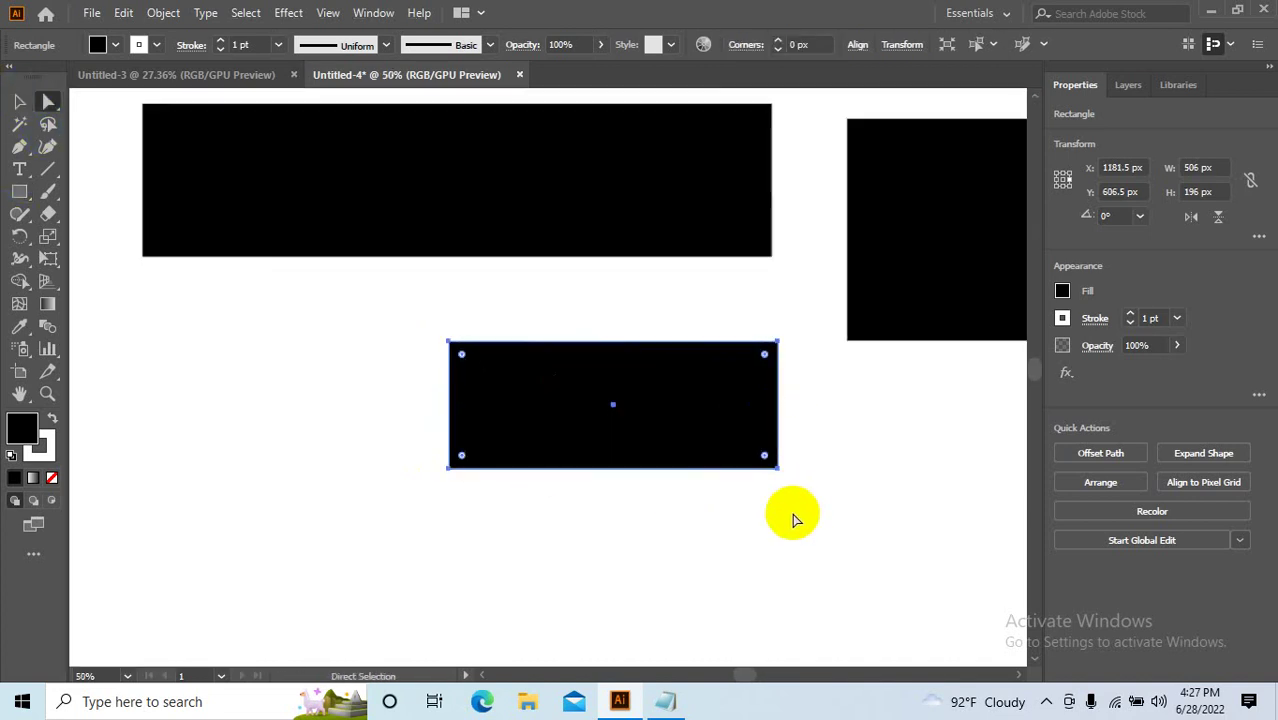
left_click_drag(703, 296, 619, 241)
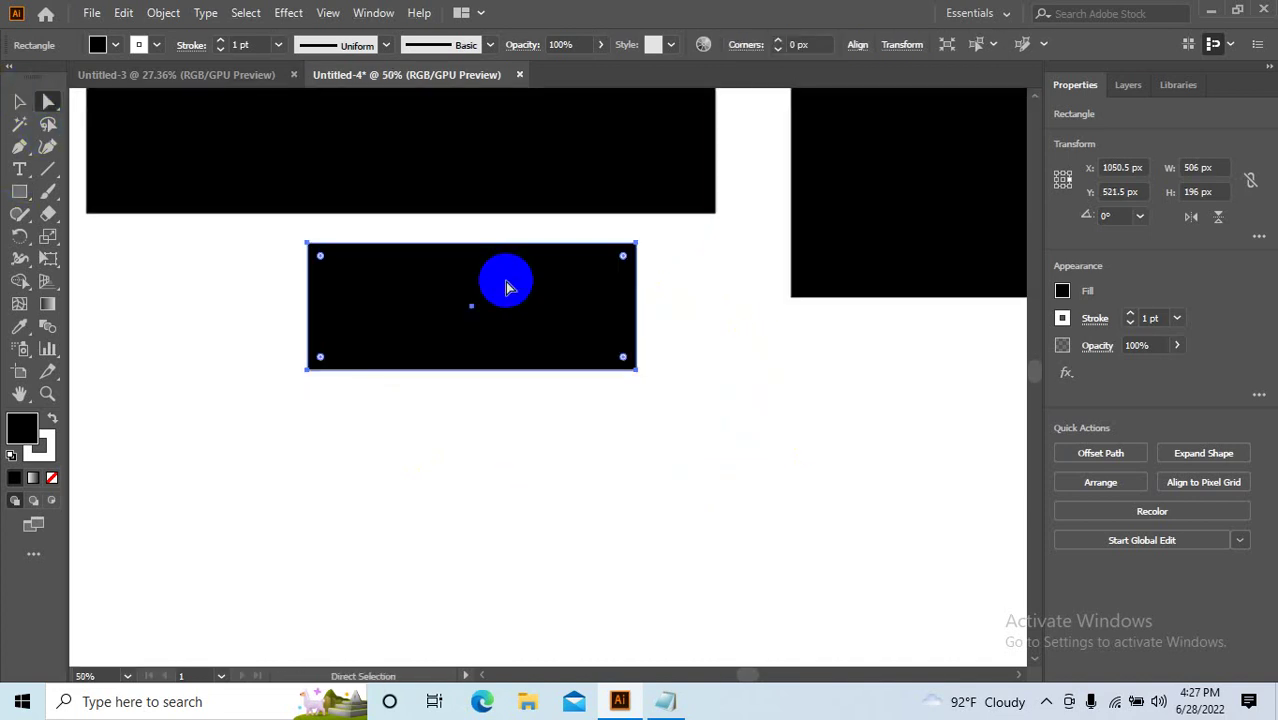
mouse_move(513, 337)
left_mouse_down()
mouse_move(506, 273)
mouse_move(599, 456)
left_mouse_up()
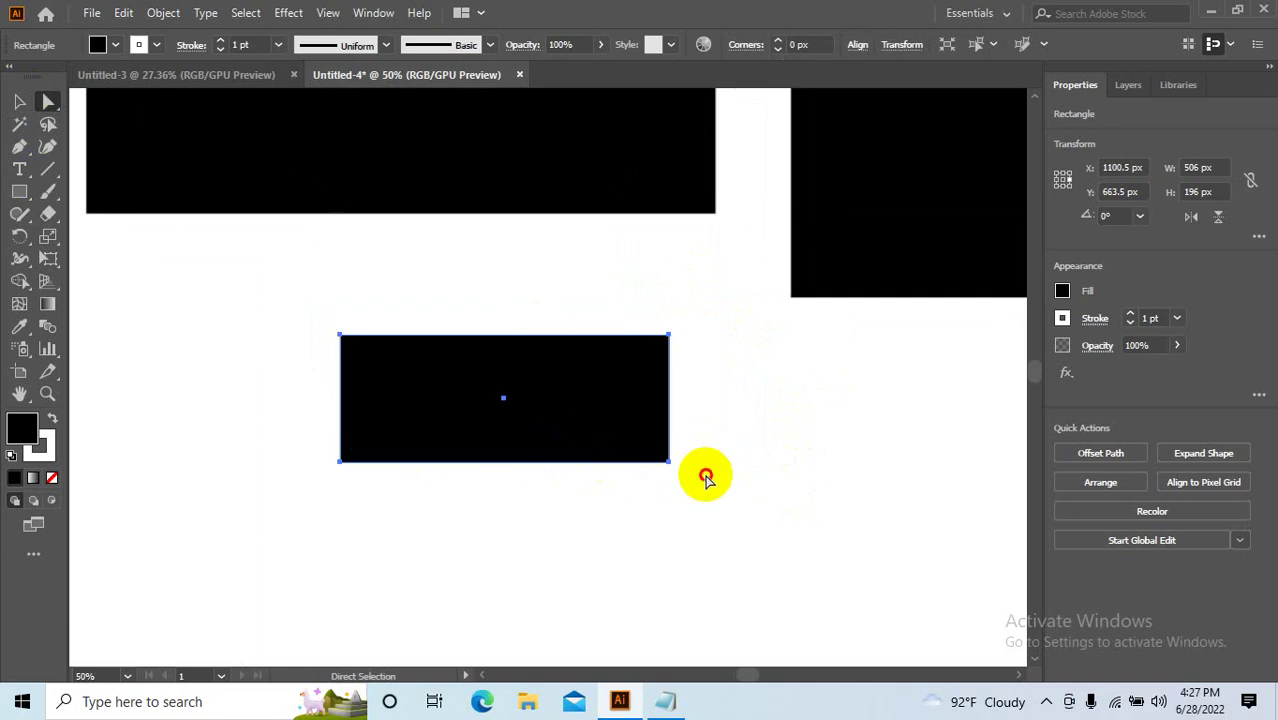
left_click(648, 335)
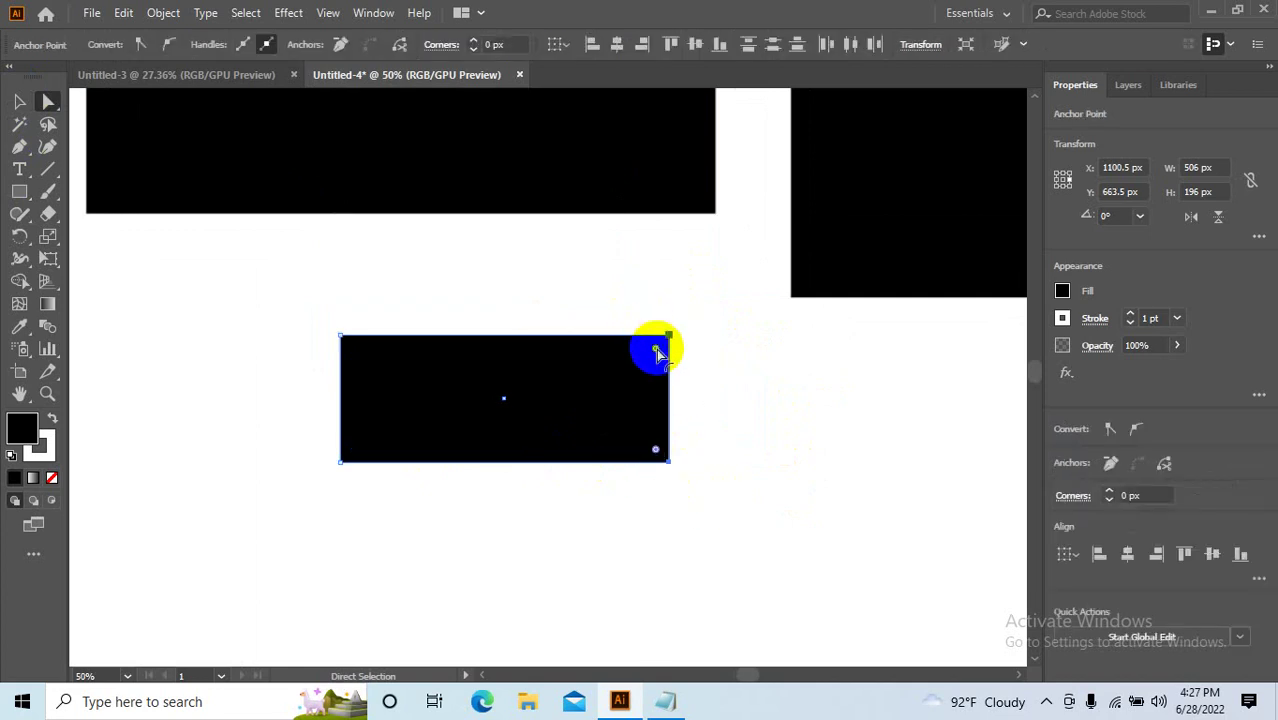
mouse_move(658, 354)
left_mouse_down()
mouse_move(562, 388)
mouse_move(532, 498)
left_mouse_up()
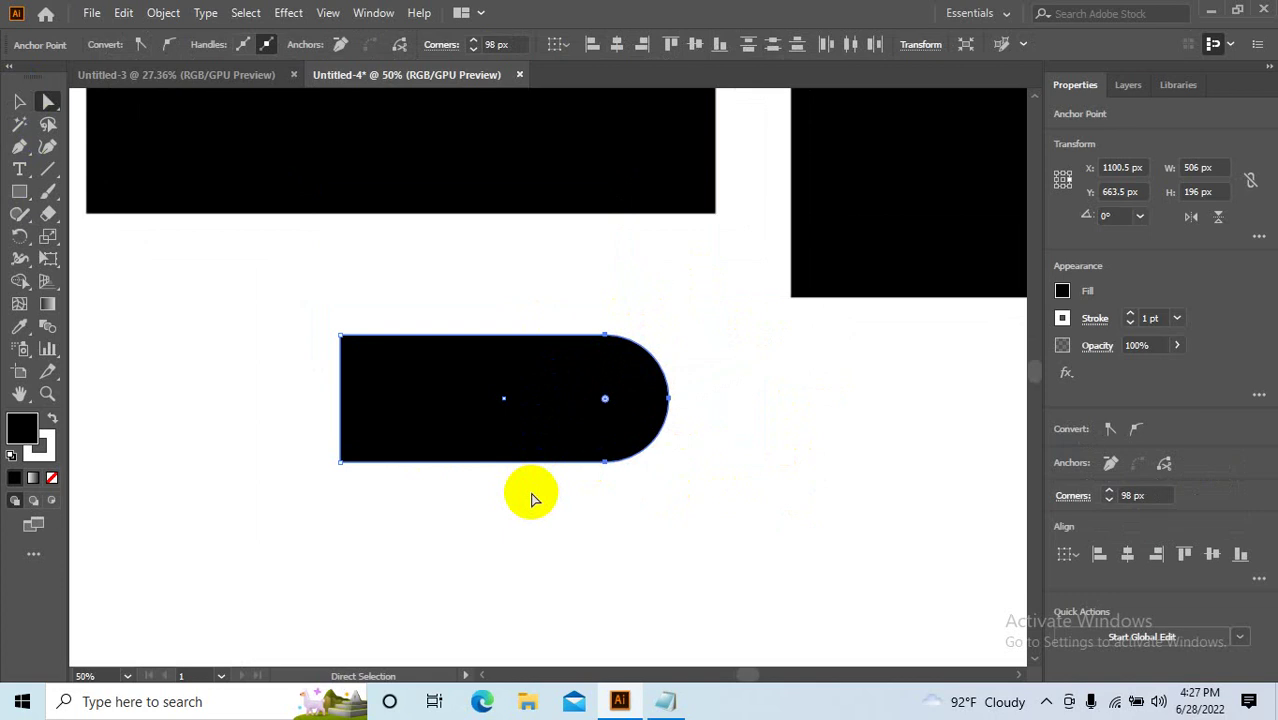
Sweep the rectangle's top-left corner into a 196 px curve and nudge the shape slightly lower.
left_click_drag(307, 313, 512, 495)
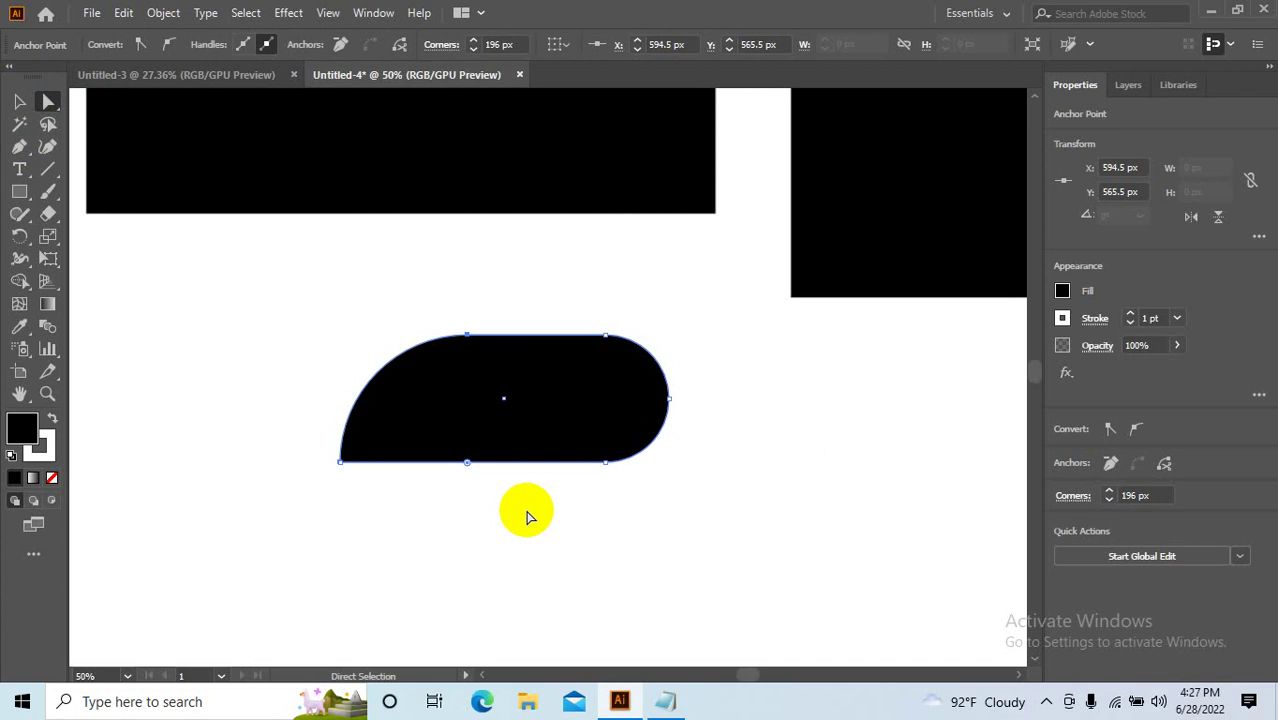
left_click(619, 538)
left_click_drag(468, 455, 471, 505)
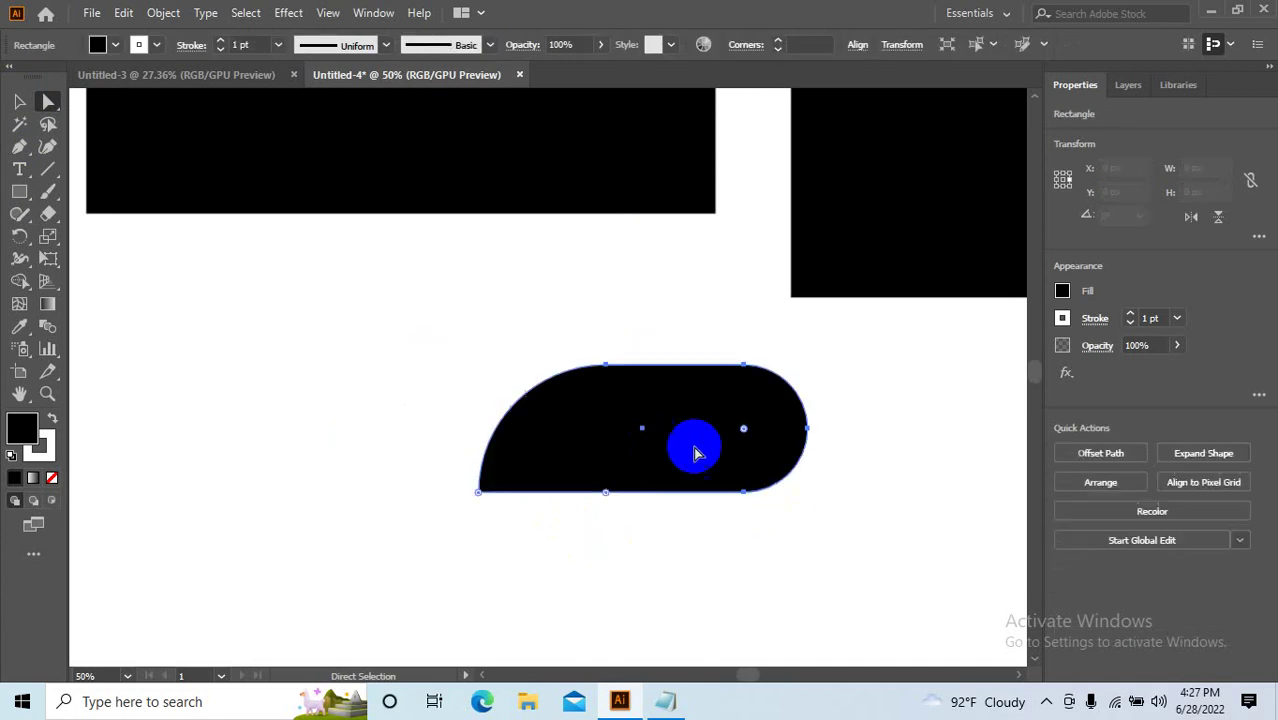
left_click(896, 503)
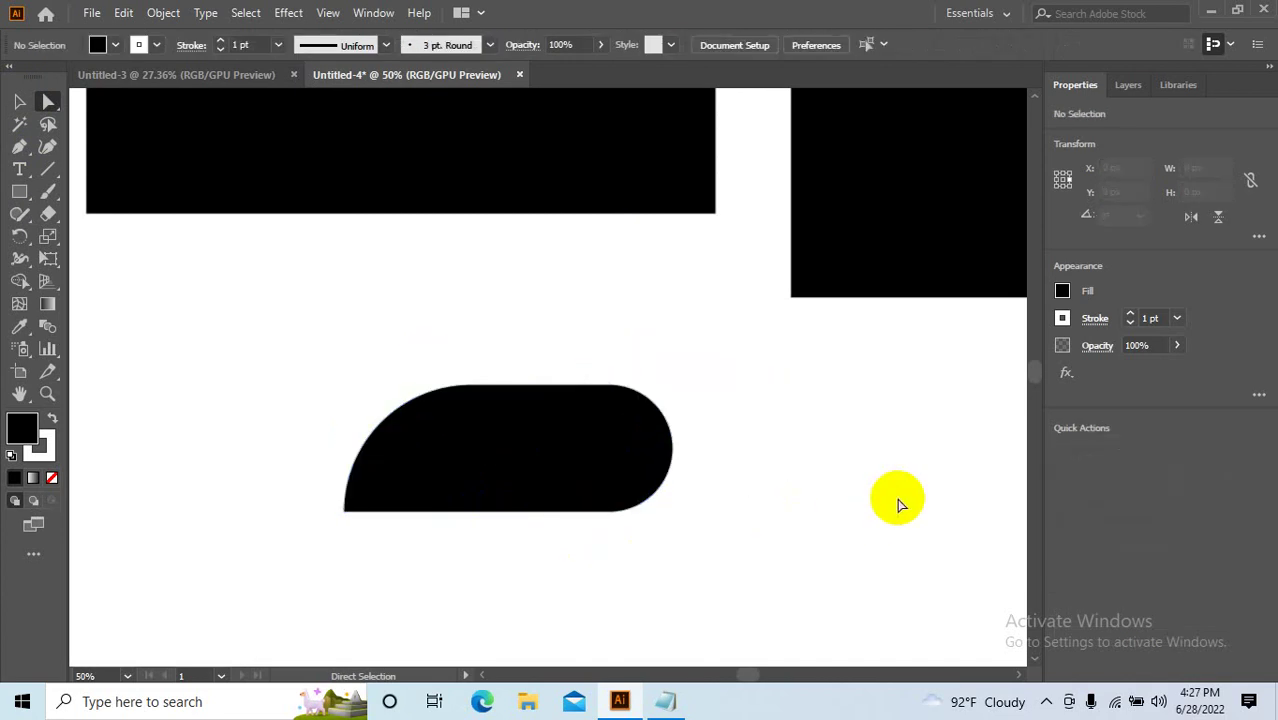
scroll(608, 545, "down", 3)
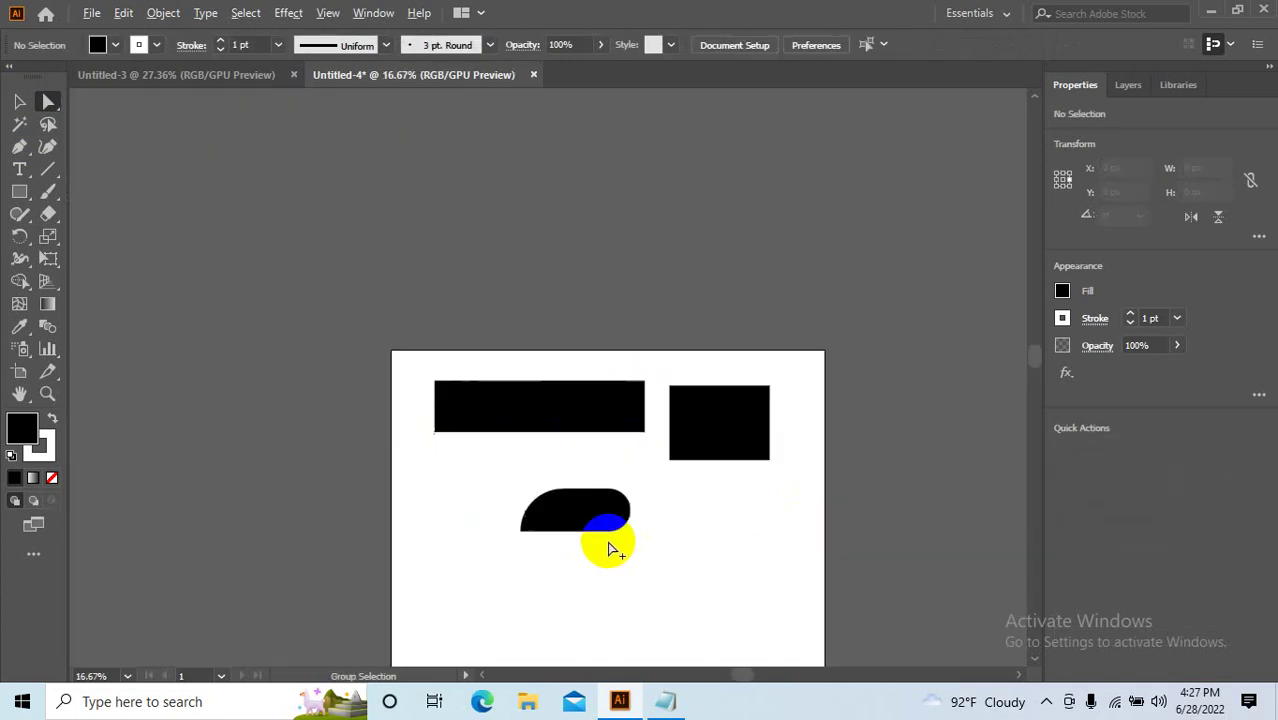
scroll(519, 445, "up", 1)
scroll(515, 452, "up", 1)
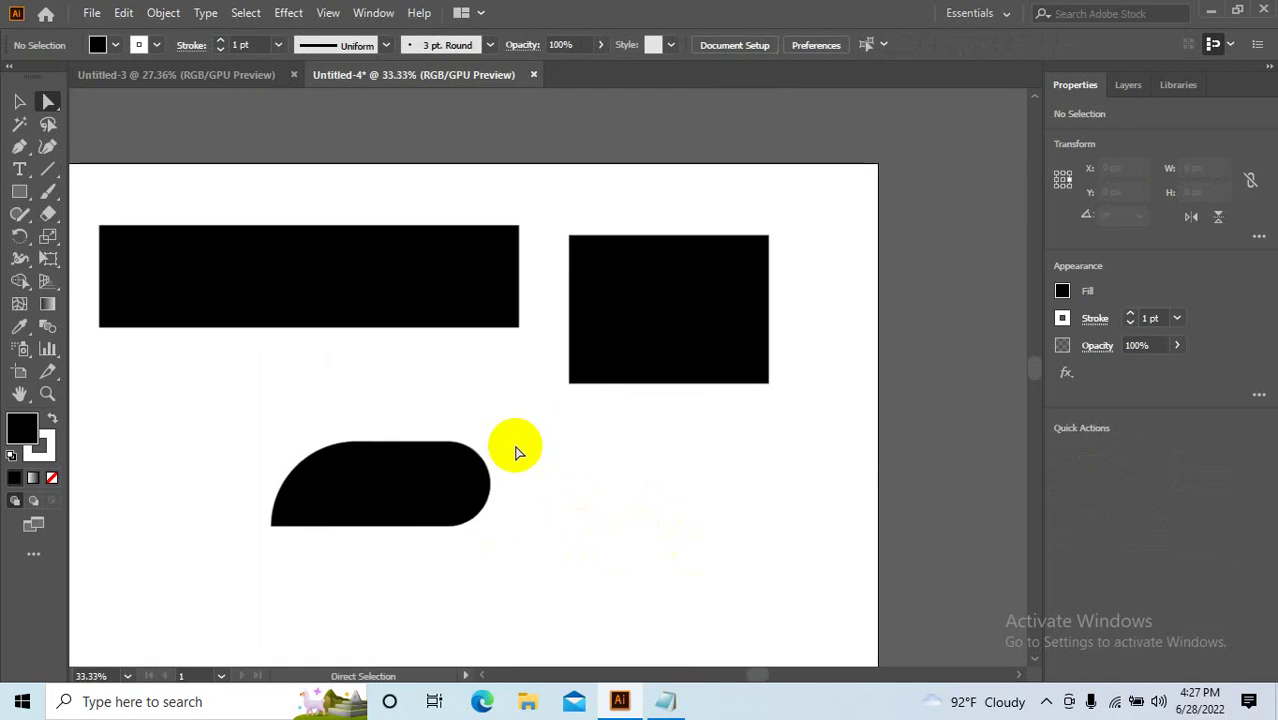
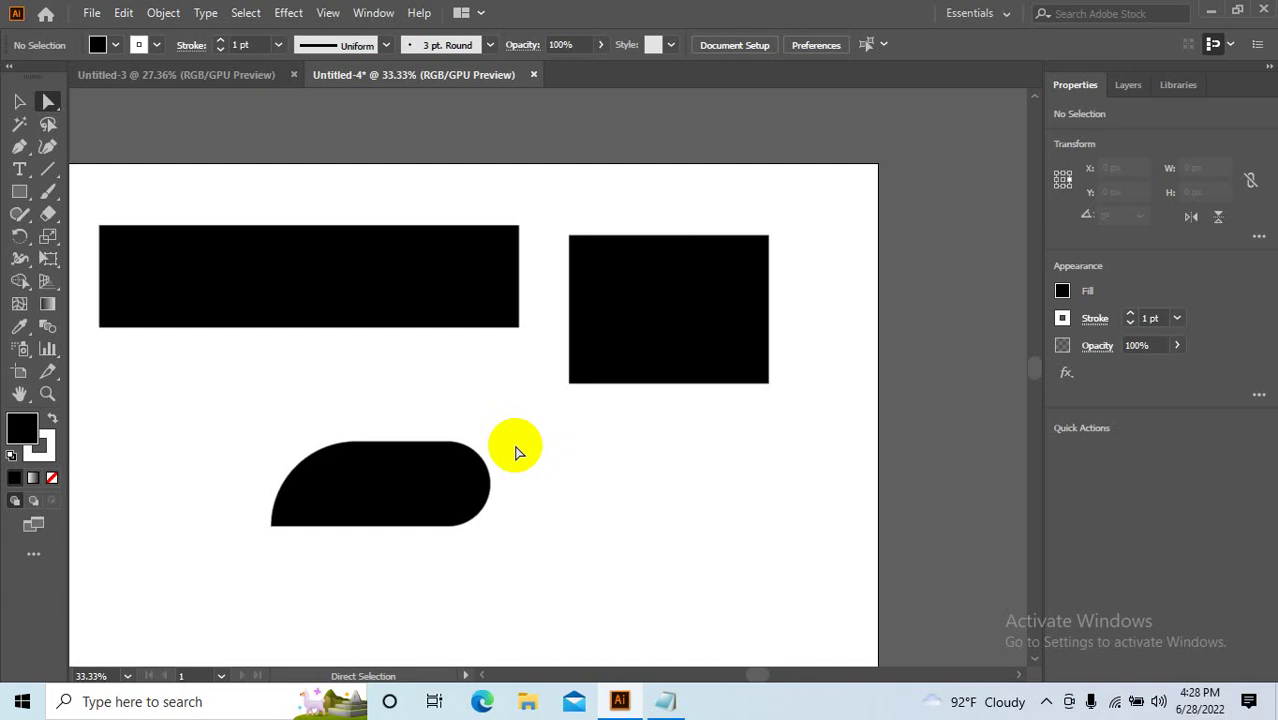
Delete the three old black shapes from the artboard.
scroll(533, 440, "left", 3)
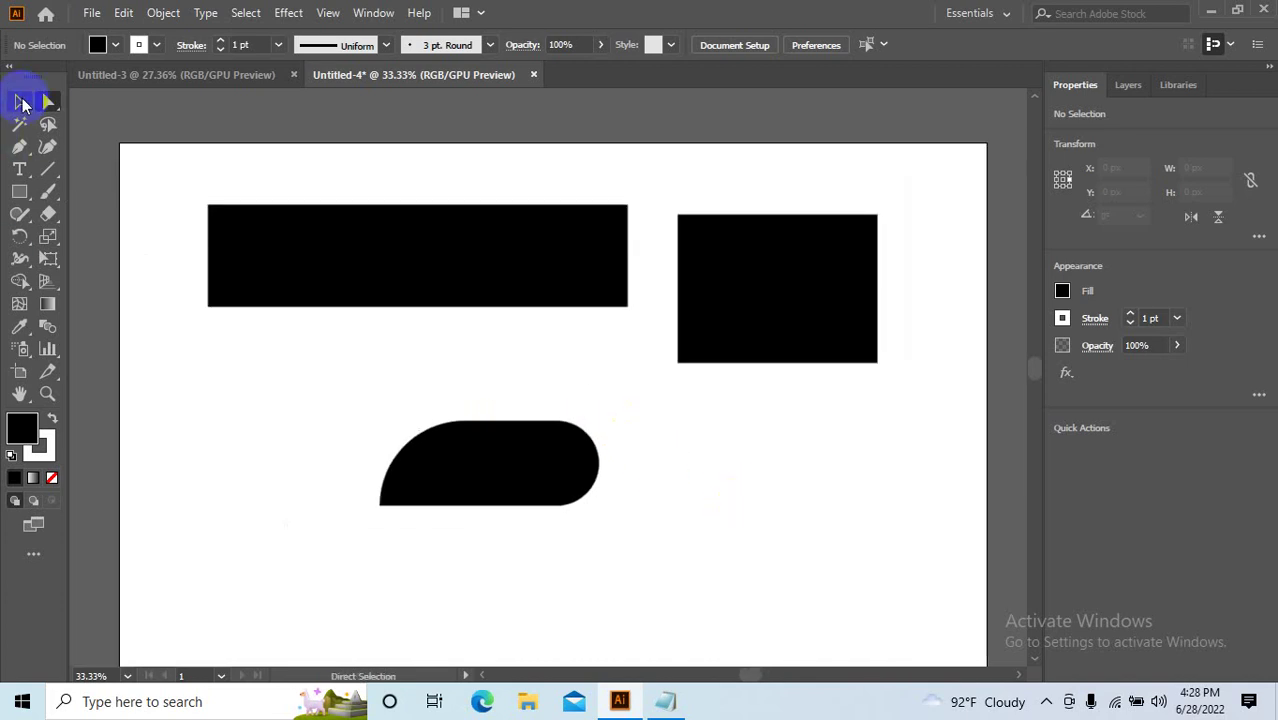
left_click(22, 103)
left_click_drag(211, 157, 866, 568)
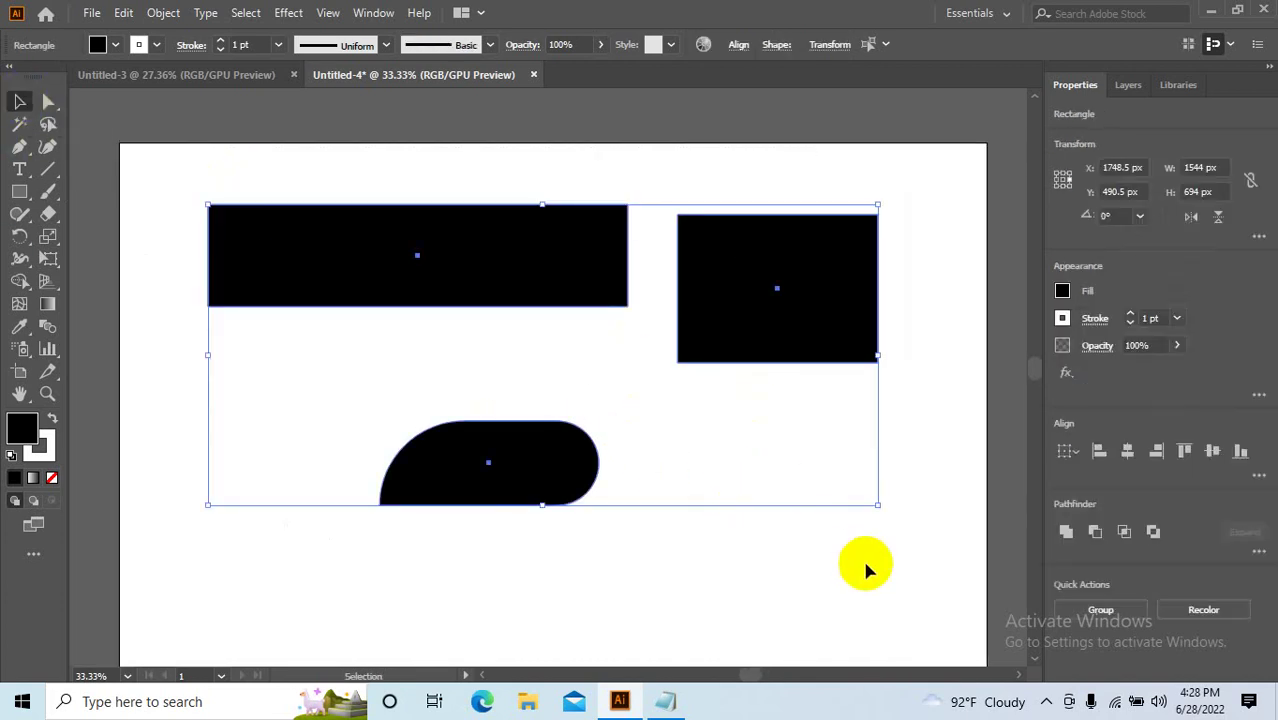
key("Delete")
Draw a wide black rectangle near the top of the artboard.
left_click(19, 190)
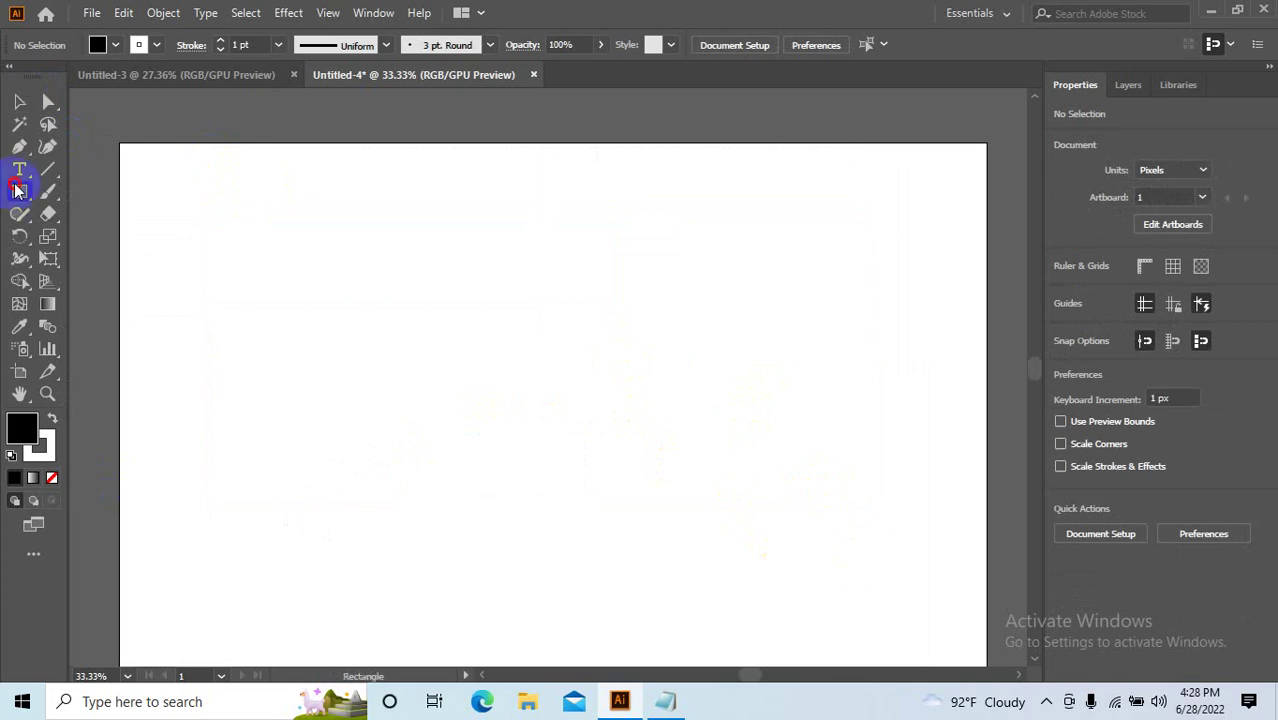
left_click_drag(19, 192, 95, 193)
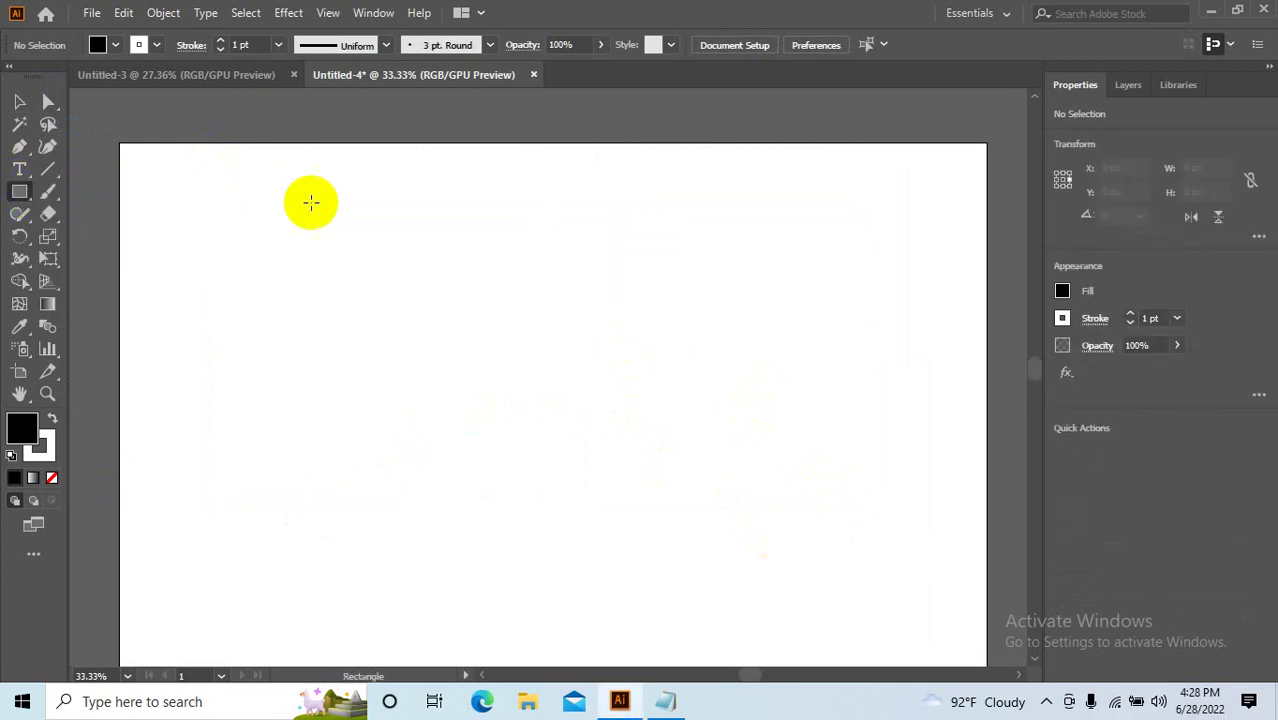
left_click_drag(262, 179, 607, 329)
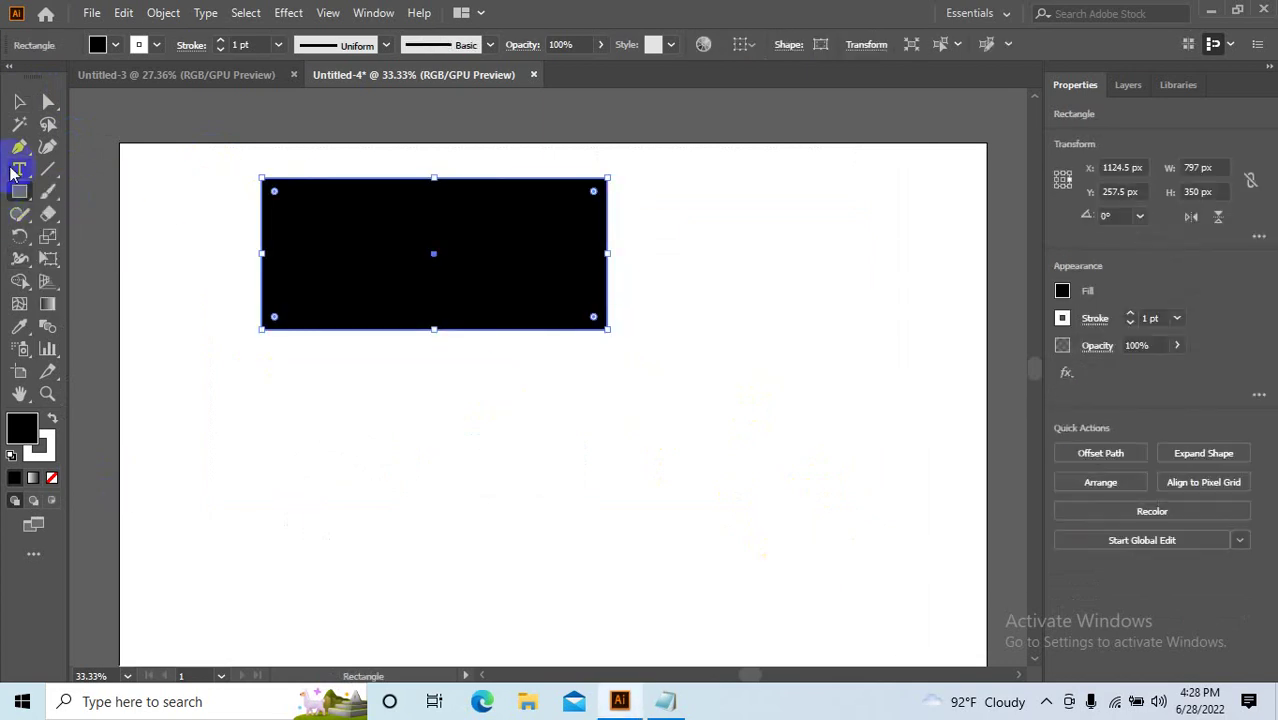
Draw a large rounded square below the rectangle and a smaller rounded square to its right.
left_click_drag(19, 191, 97, 213)
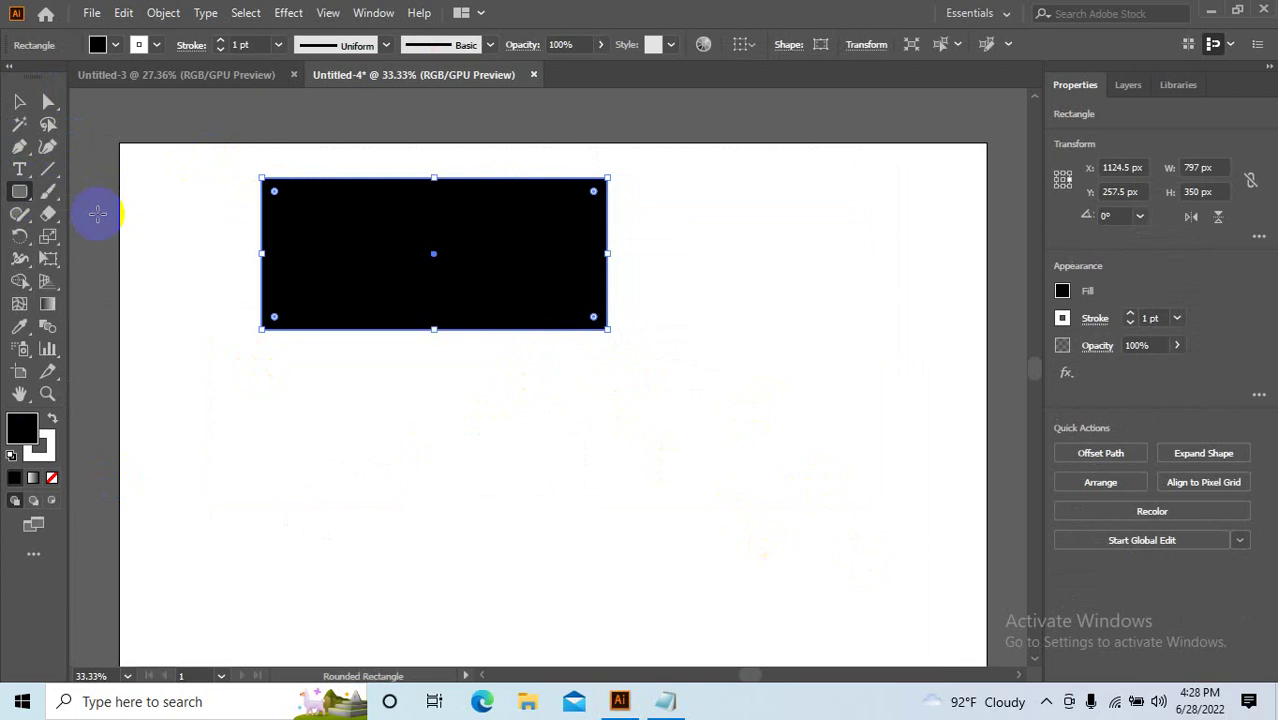
scroll(379, 428, "down", 3)
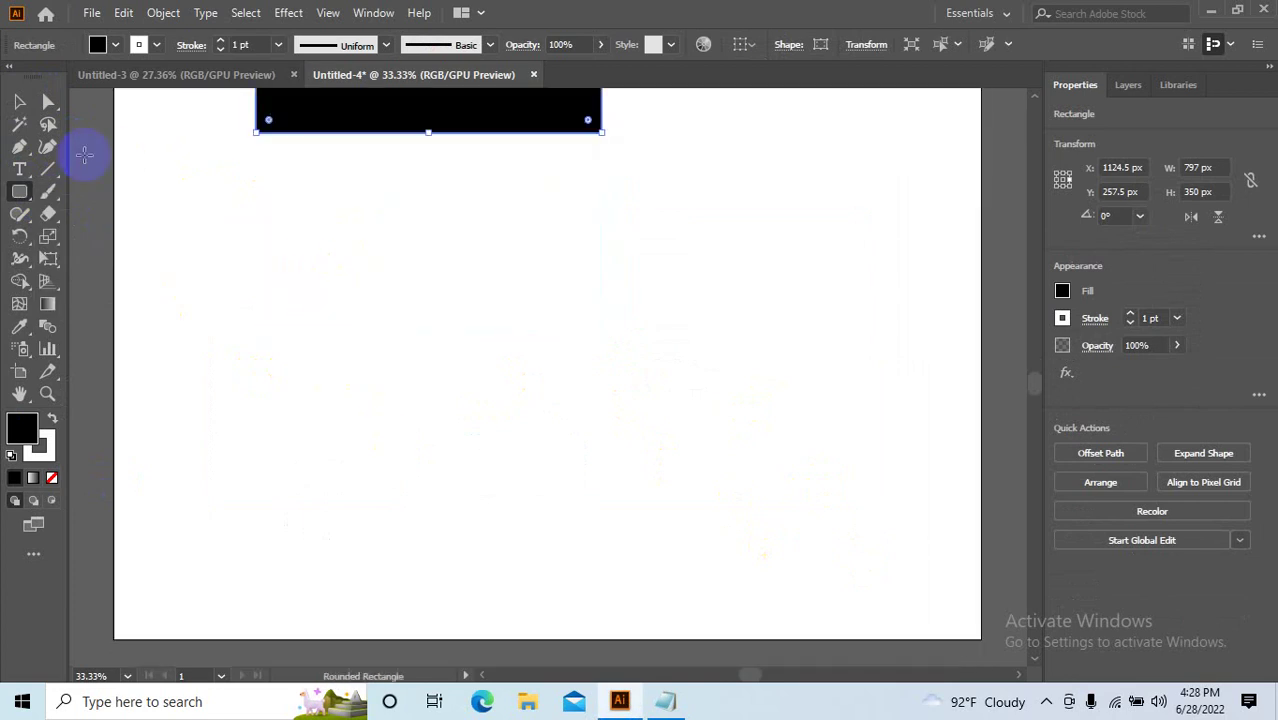
left_click(20, 191)
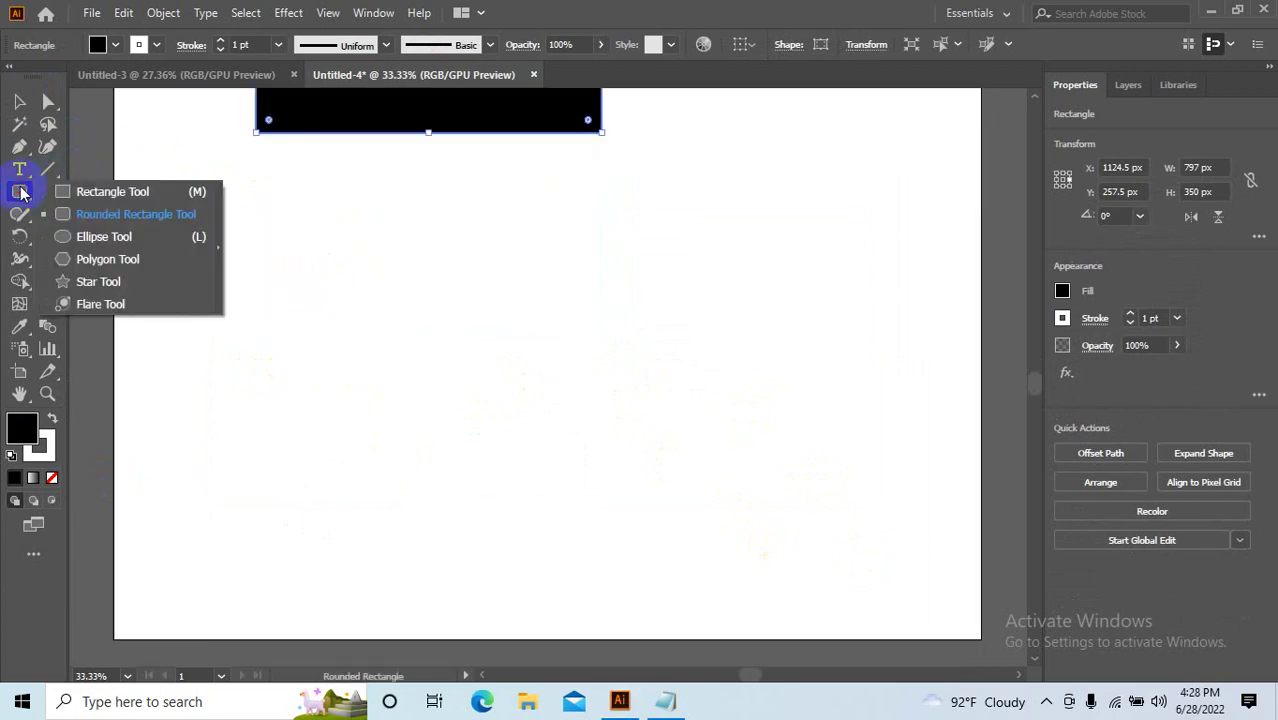
left_click(158, 219)
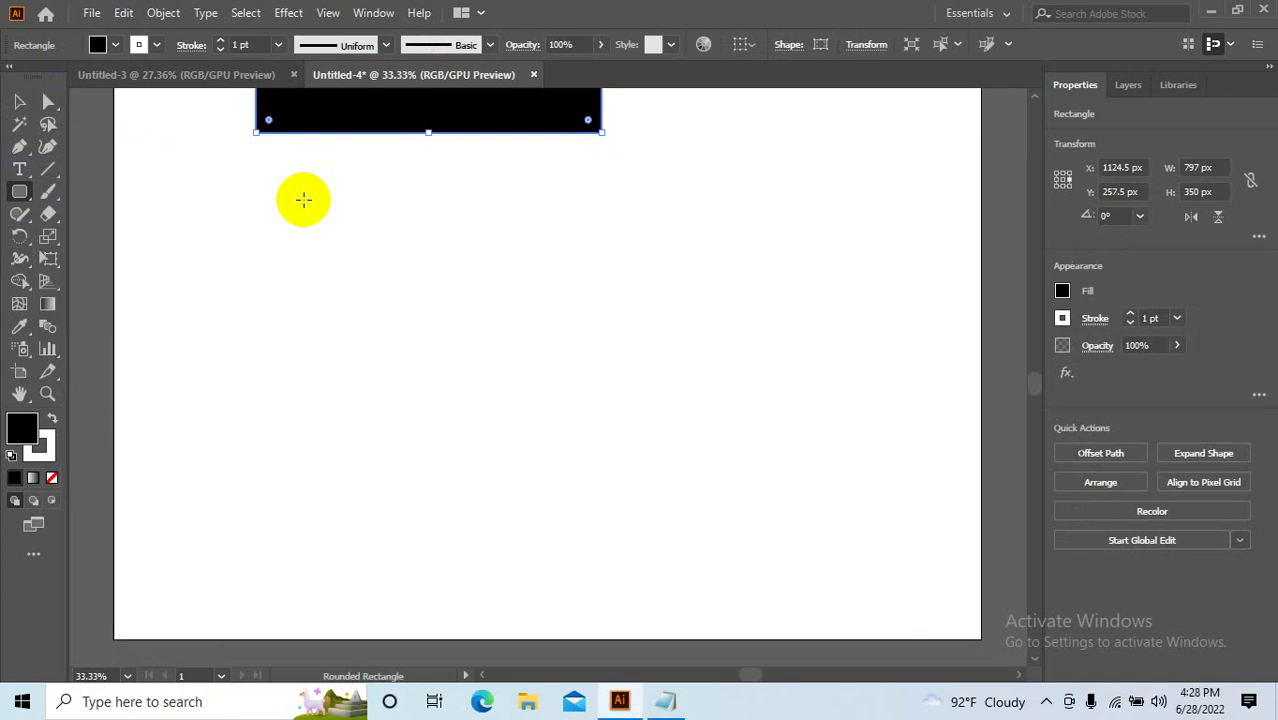
mouse_move(306, 210)
left_mouse_down()
mouse_move(478, 355)
mouse_move(562, 461)
mouse_move(576, 503)
left_mouse_up()
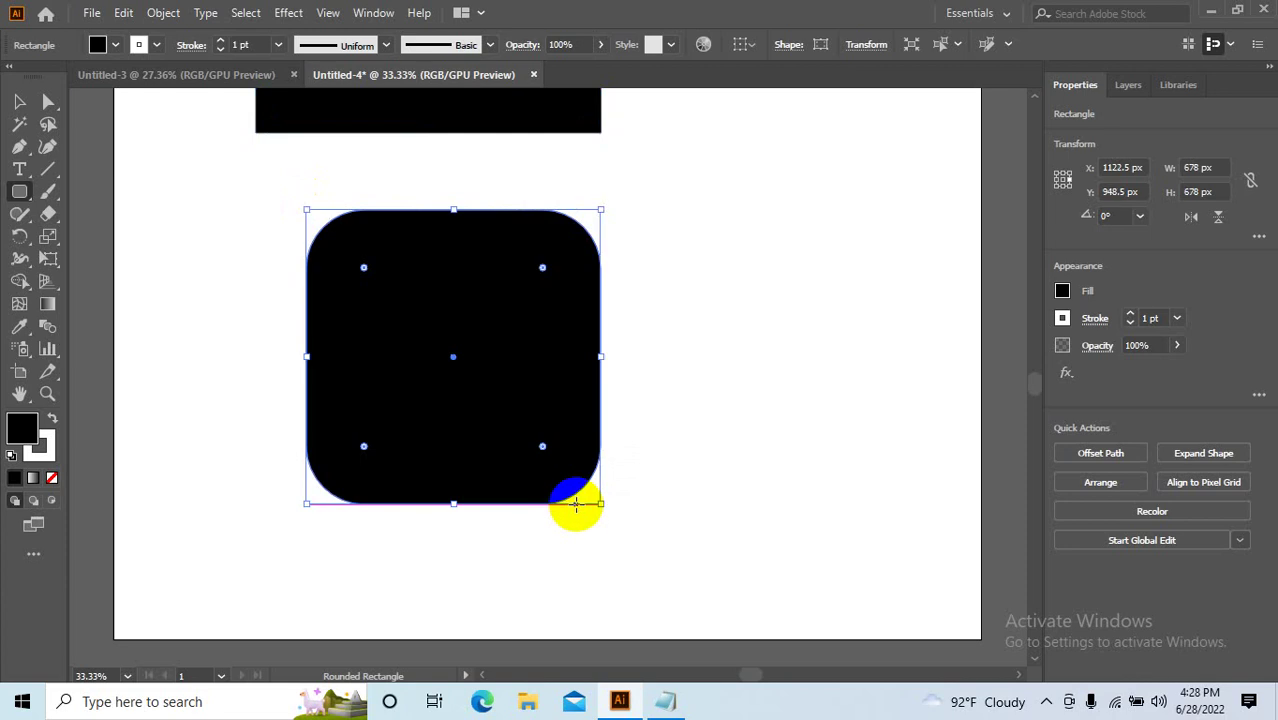
scroll(576, 503, "right", 3)
scroll(590, 419, "right", 3)
left_click_drag(471, 210, 684, 422)
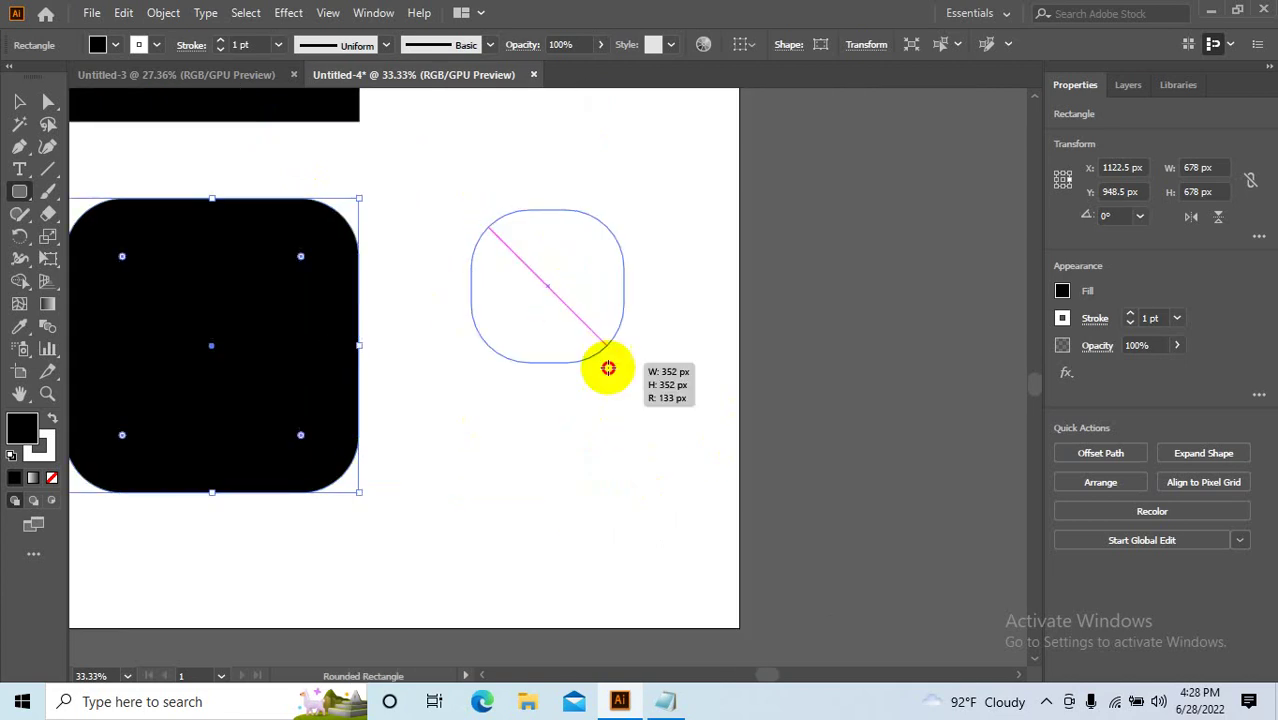
Draw three circles: one near the bottom right, a large one top right, and a small one below it.
scroll(560, 420, "down", 4)
scroll(575, 360, "left", 3)
left_click_drag(570, 336, 664, 445)
scroll(690, 520, "up", 6)
scroll(715, 590, "left", 2)
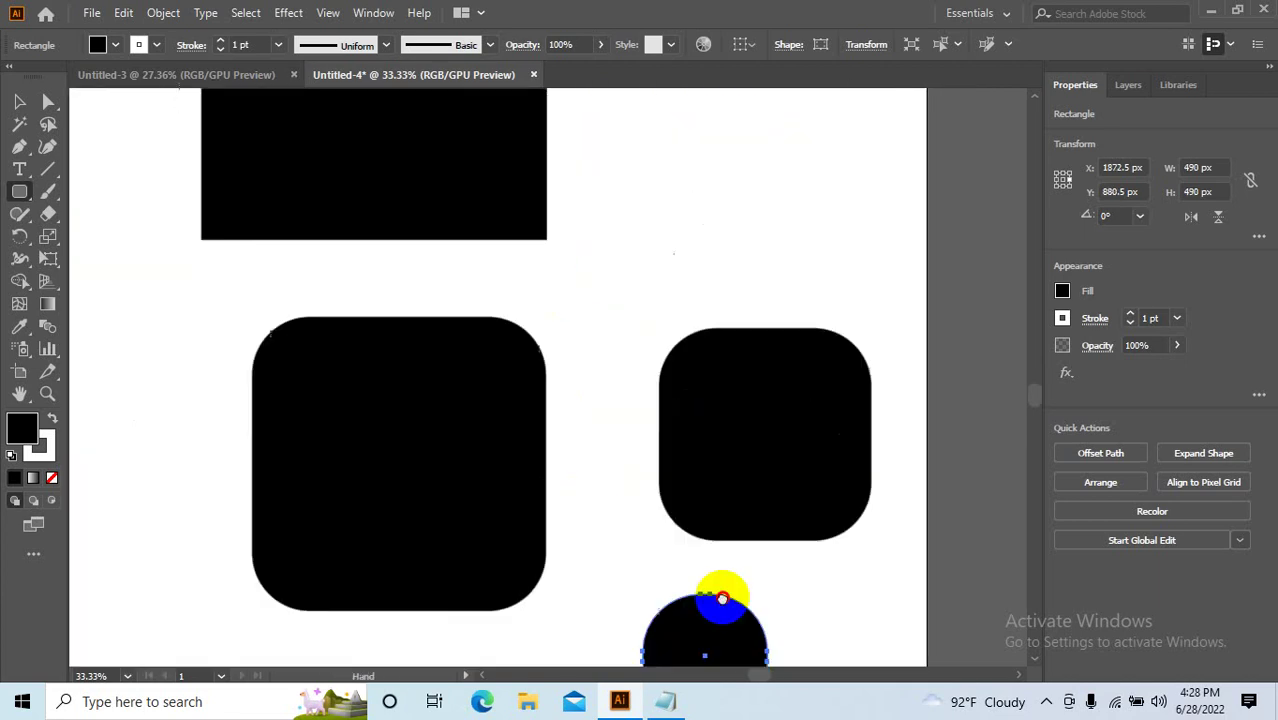
left_click_drag(646, 120, 758, 232)
left_click_drag(613, 242, 675, 302)
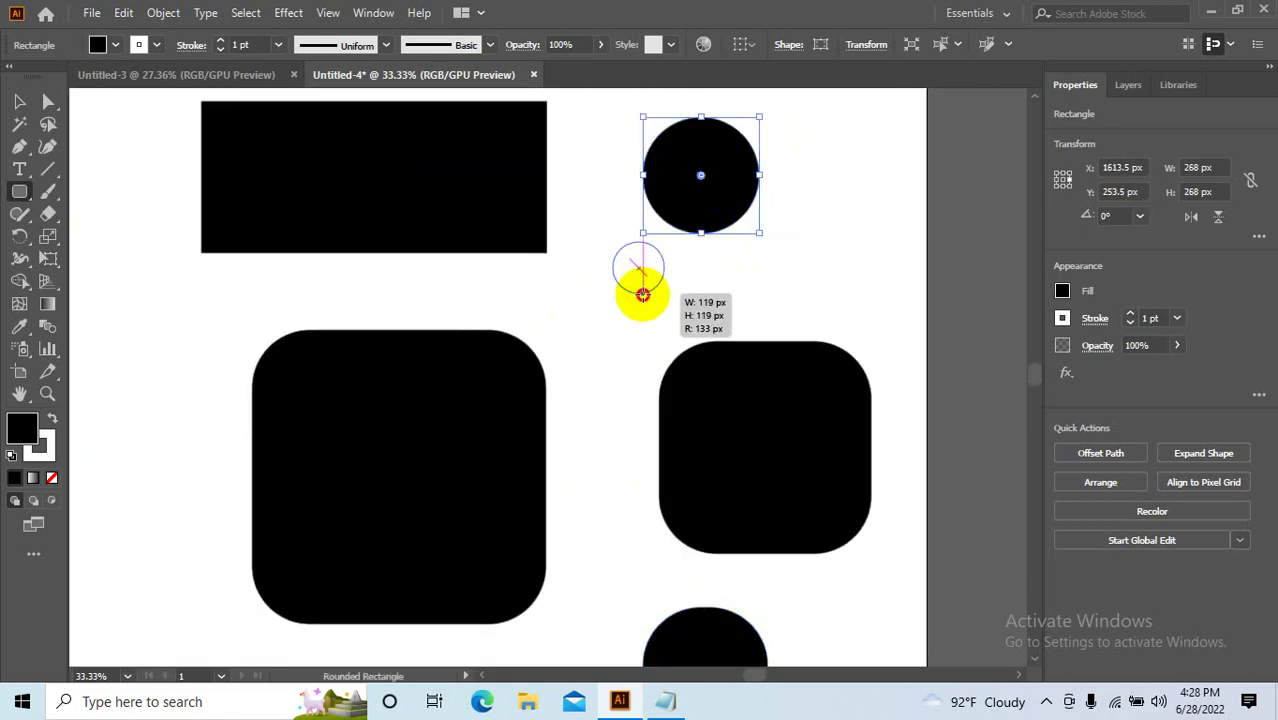
key("v")
left_click(820, 292)
left_click_drag(822, 294, 765, 260)
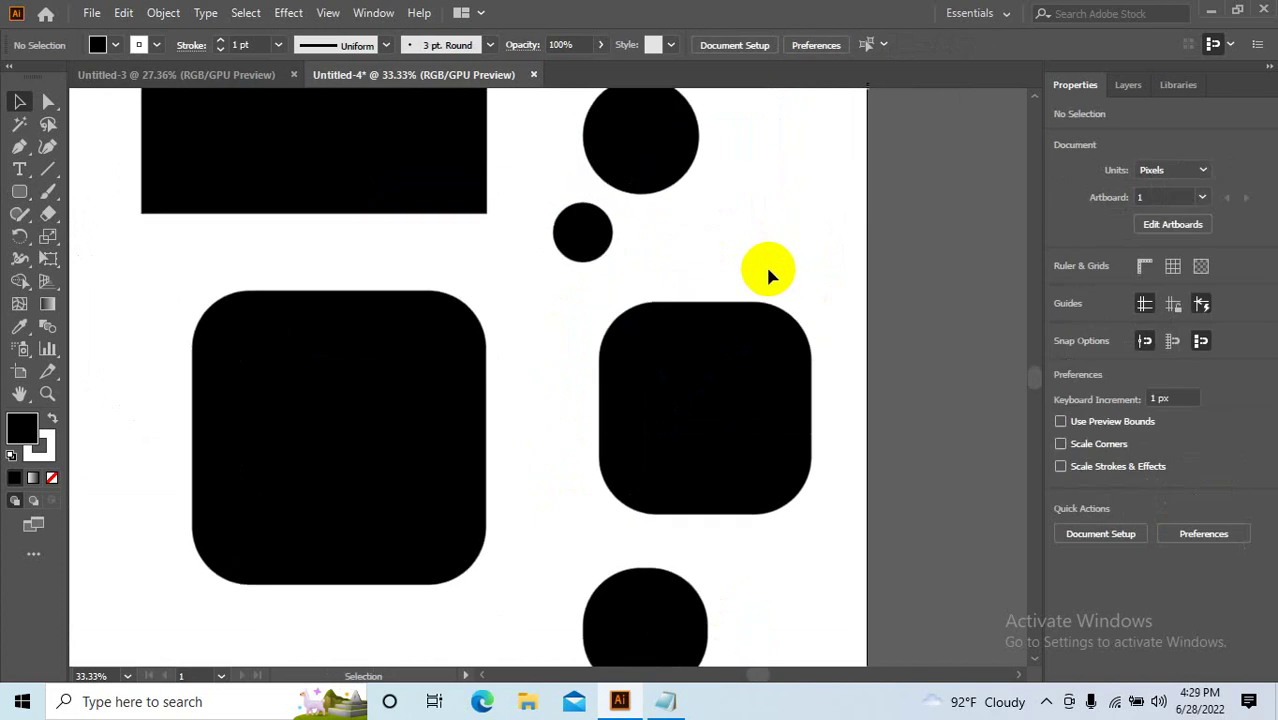
scroll(780, 280, "down", 1)
Select every shape on the artboard and delete them.
left_click(682, 320)
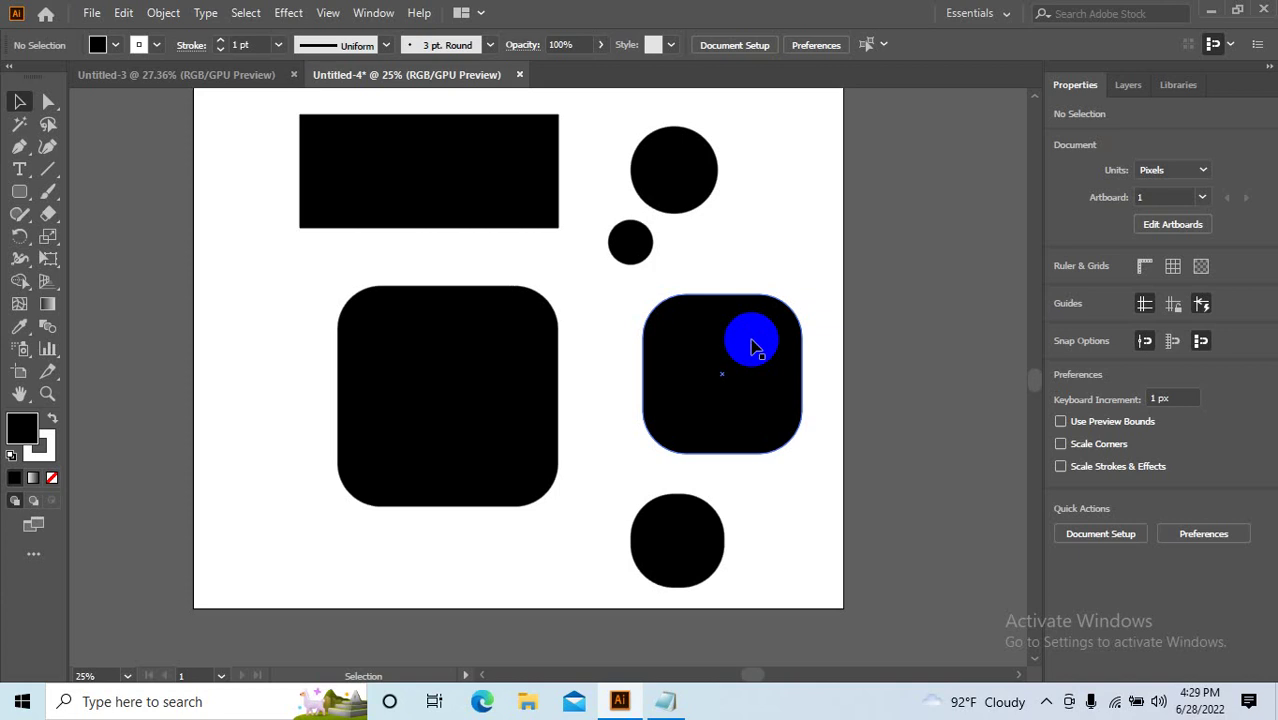
left_click_drag(810, 548, 335, 150)
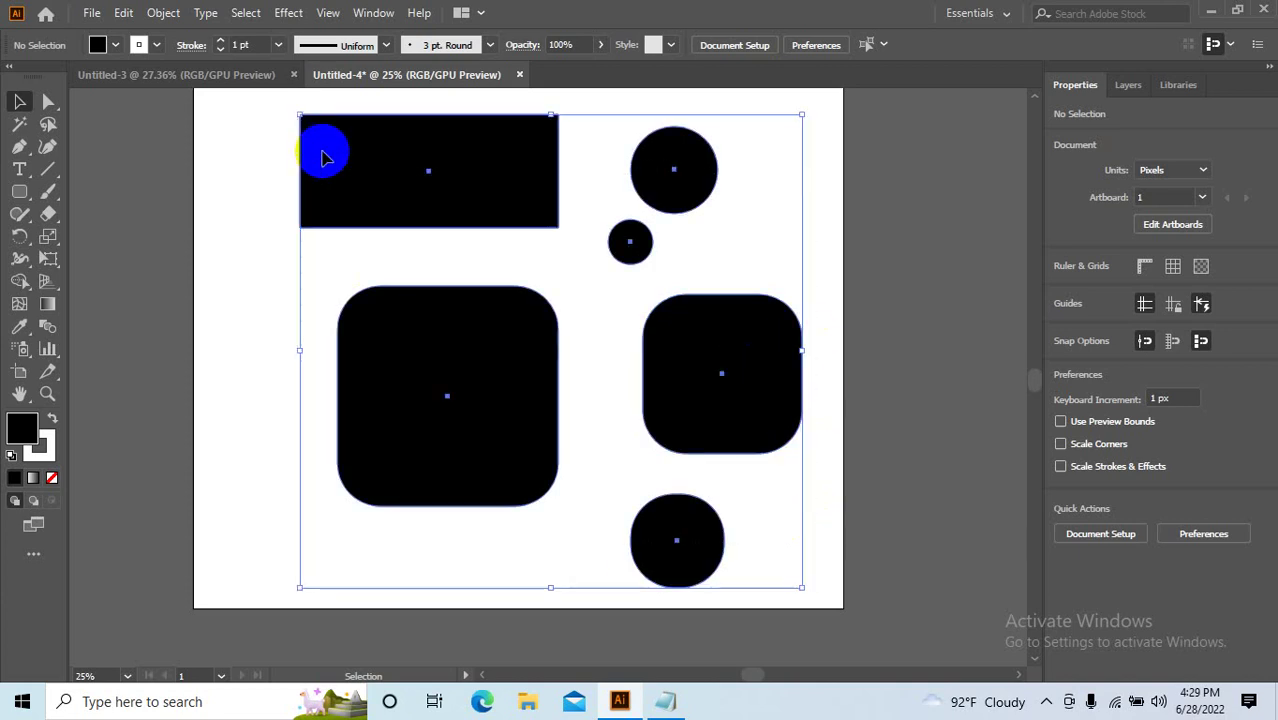
key("Delete")
Draw a long, thin black rounded bar, about 1235 × 123 px, across the top.
left_click(19, 191)
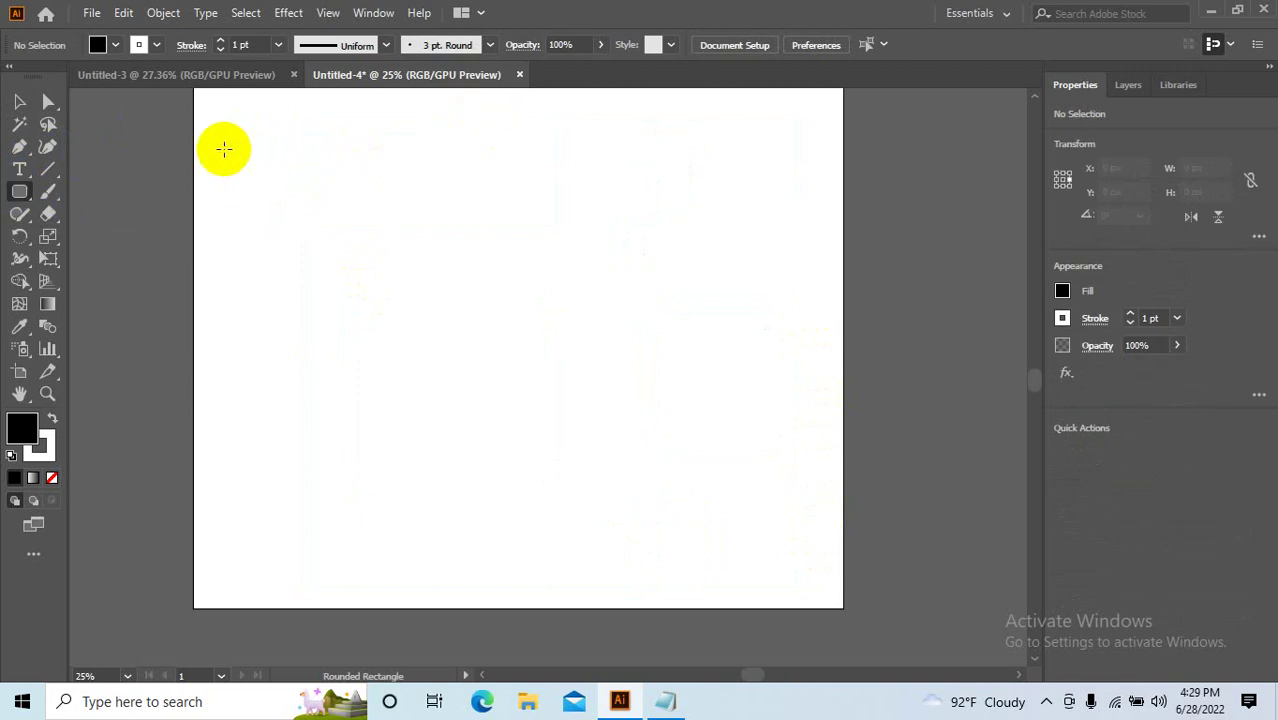
mouse_move(223, 149)
left_mouse_down()
mouse_move(371, 305)
mouse_move(326, 187)
mouse_move(626, 190)
left_mouse_up()
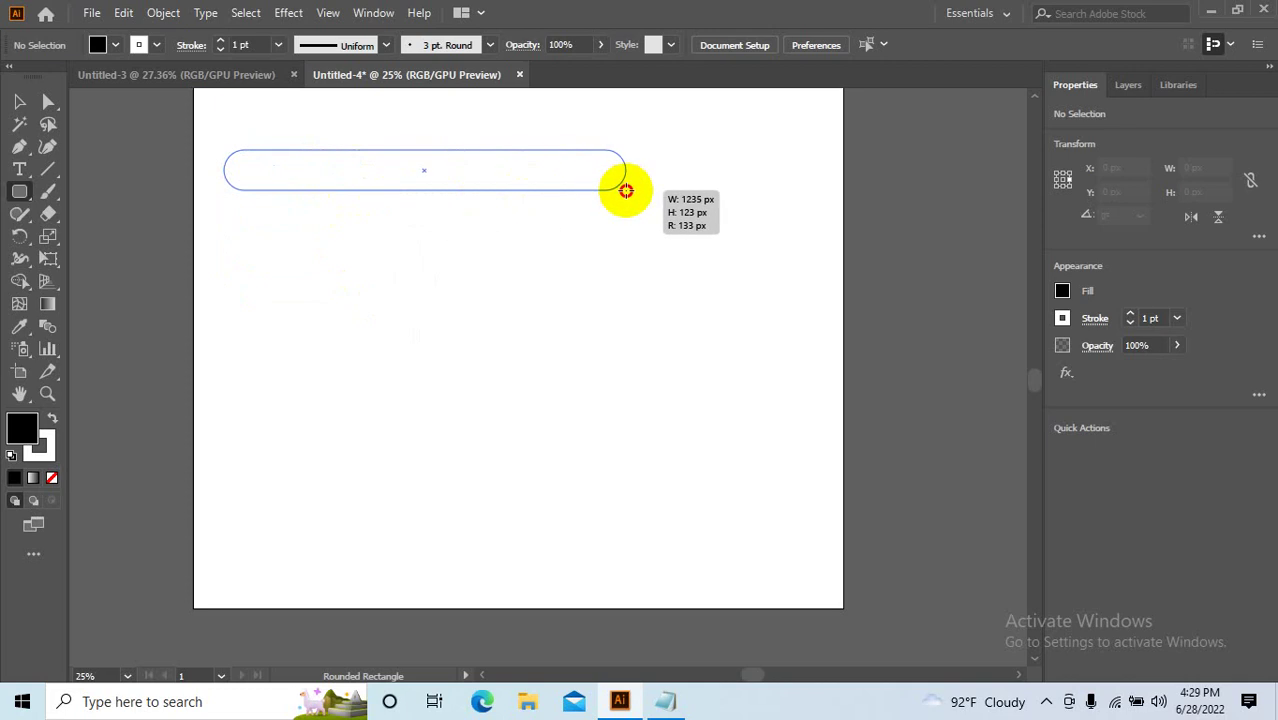
scroll(266, 166, "up", 2, "alt")
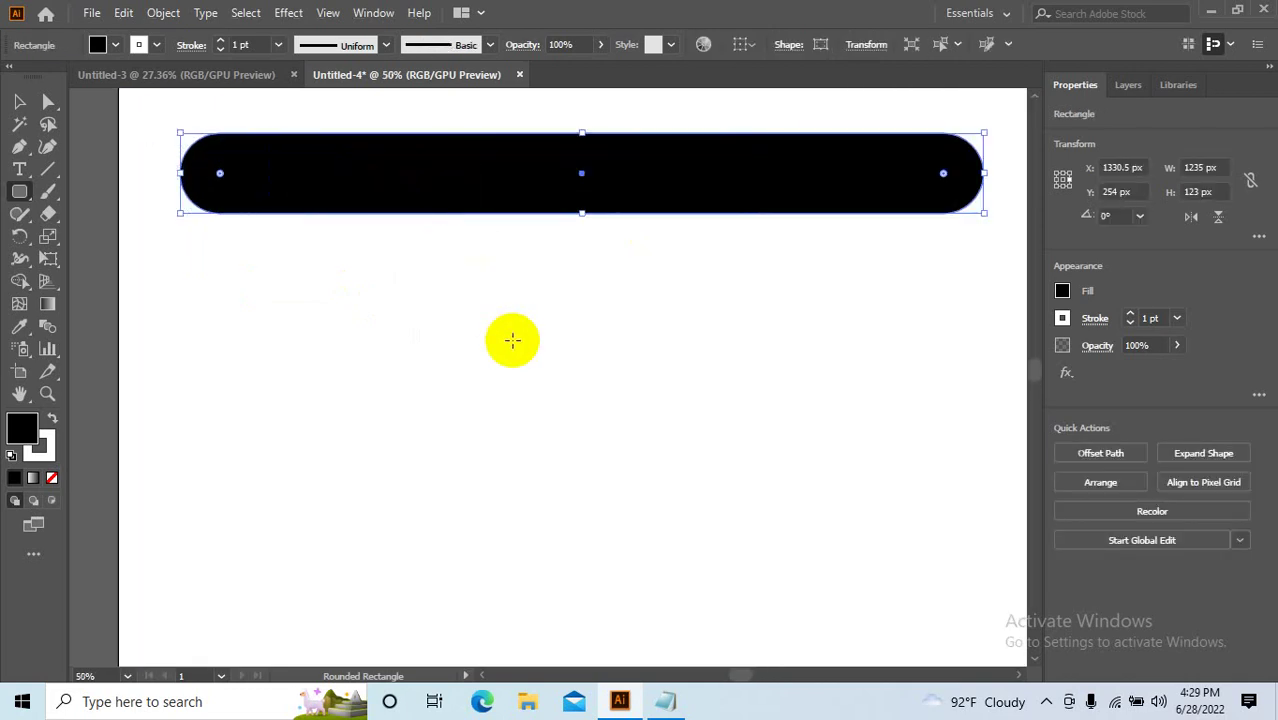
Drag out a 544 × 458 px black shape below the bar, raising the corner radius until the corners are very round.
mouse_move(200, 265)
left_mouse_down()
mouse_move(805, 390)
mouse_move(593, 448)
mouse_move(553, 560)
left_mouse_up()
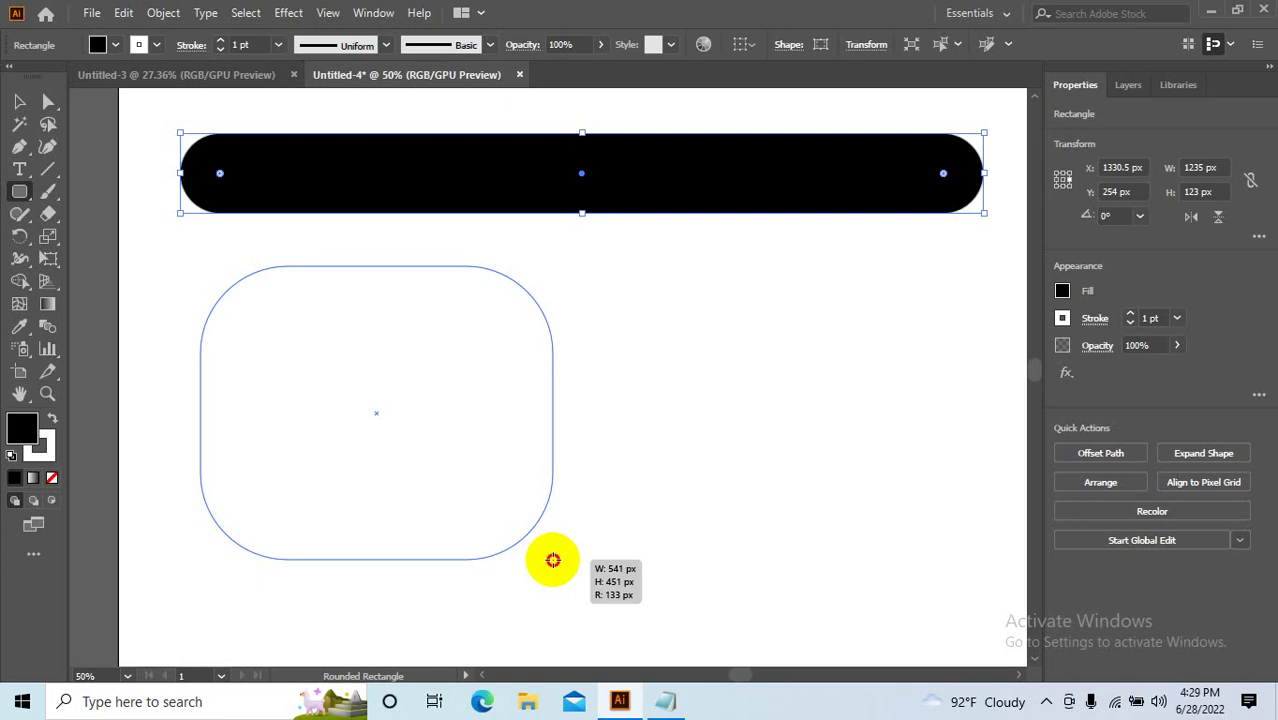
left_click_drag(553, 560, 555, 565)
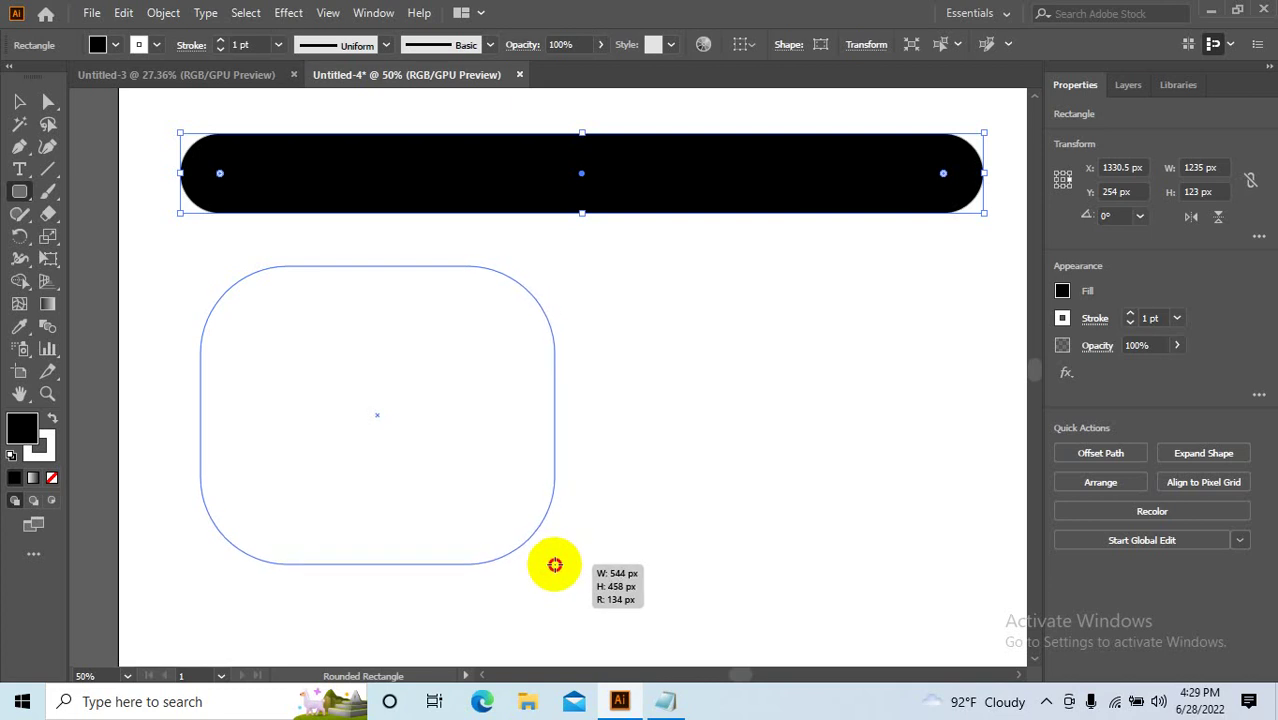
key("Up")
key("Up")
key("Up")
key("Up")
key("Up")
key("Up")
key("Up")
key("Up")
key("Up")
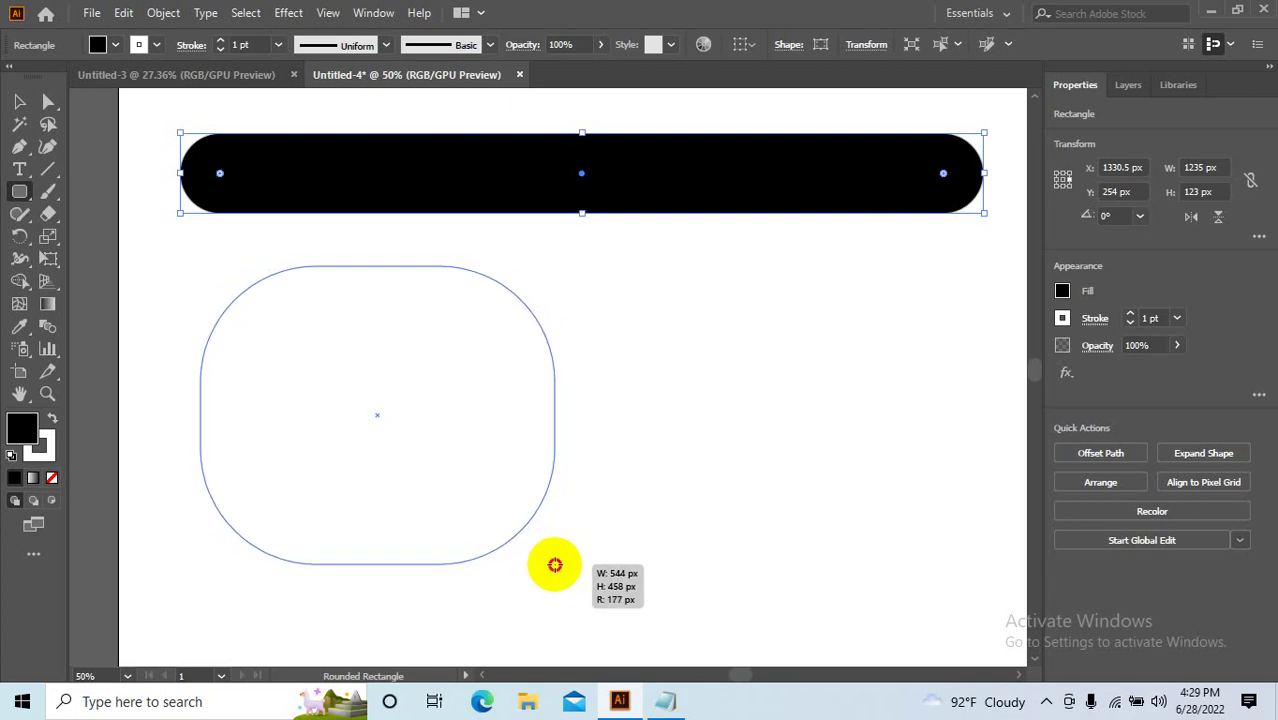
key("Up")
key("Up")
key("Up")
left_click_drag(555, 565, 555, 565)
key("Up")
key("Up")
key("Up")
key("Up")
key("Up")
key("Up")
key("Up")
key("Up")
key("Up")
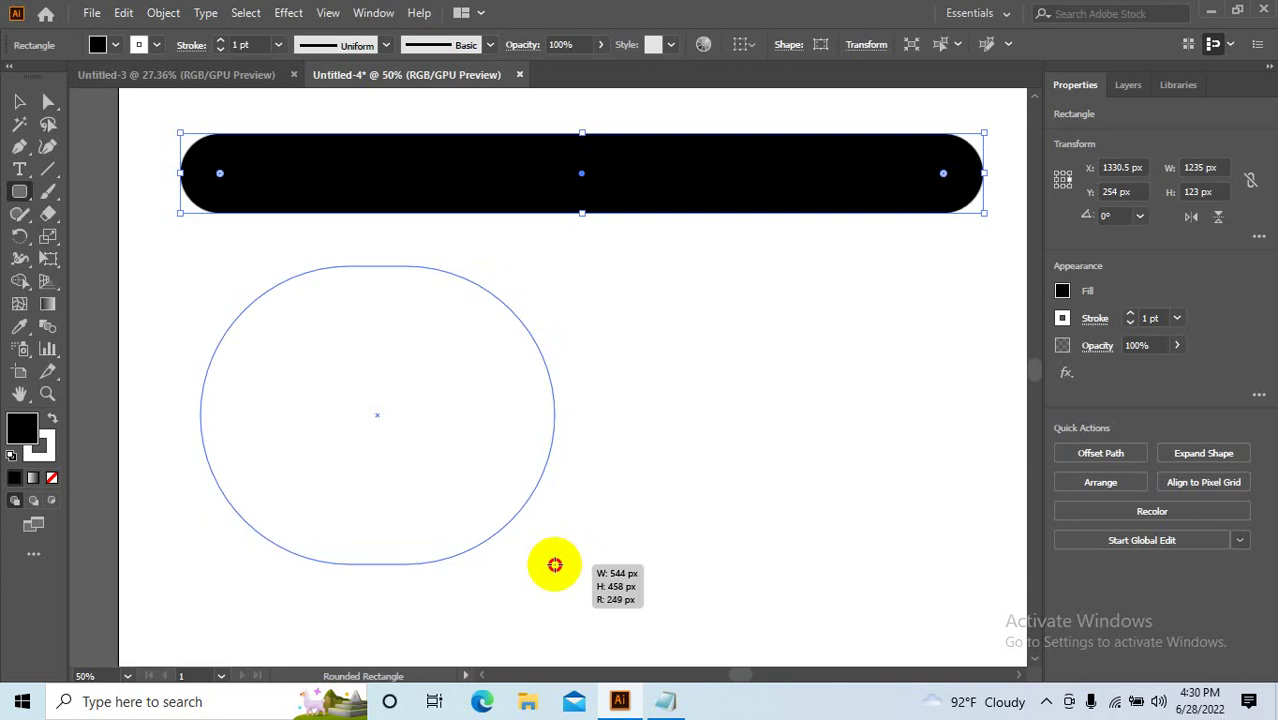
left_click_drag(555, 565, 555, 565)
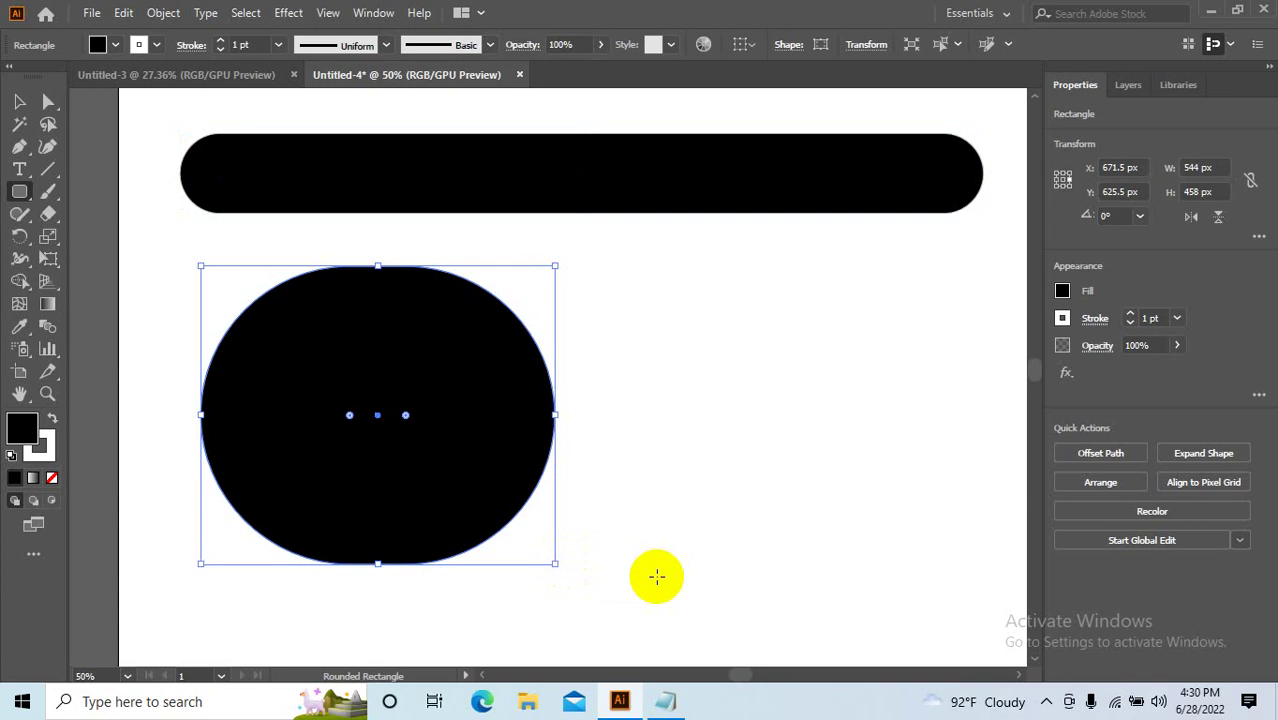
left_click(362, 414)
Select both shapes on the artboard and delete them.
left_click(19, 101)
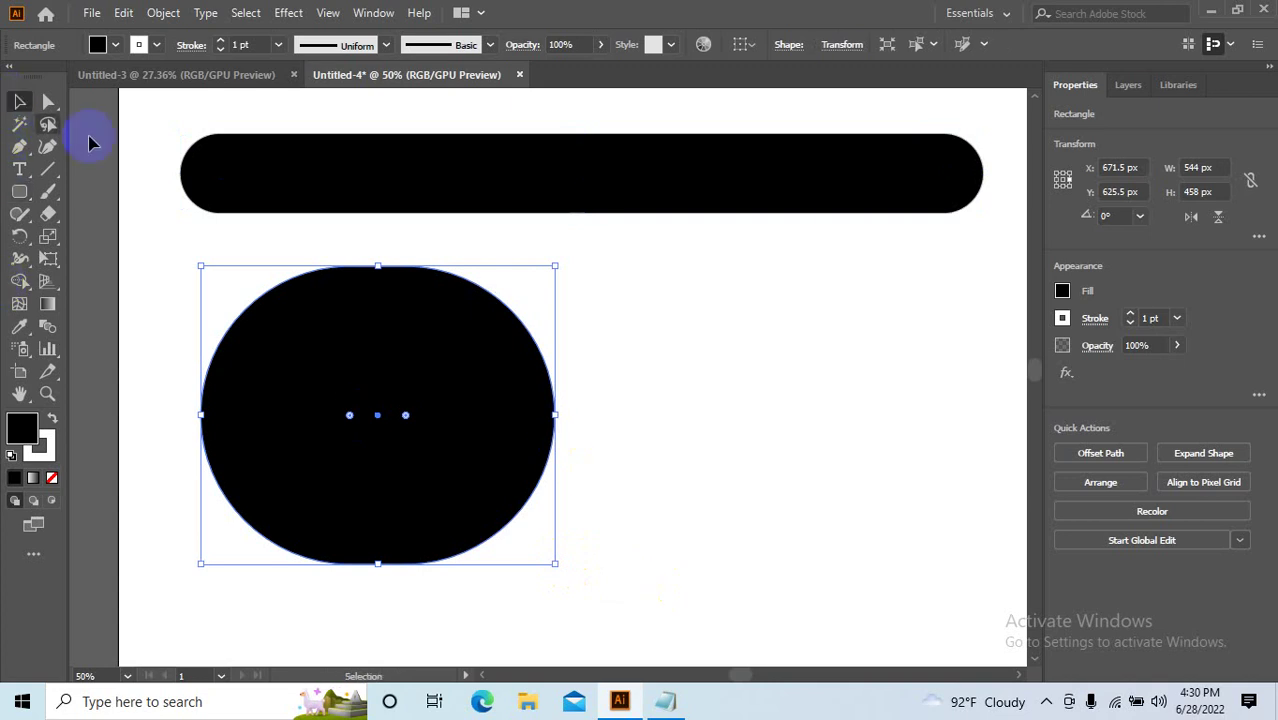
left_click_drag(143, 115, 558, 452)
key("Delete")
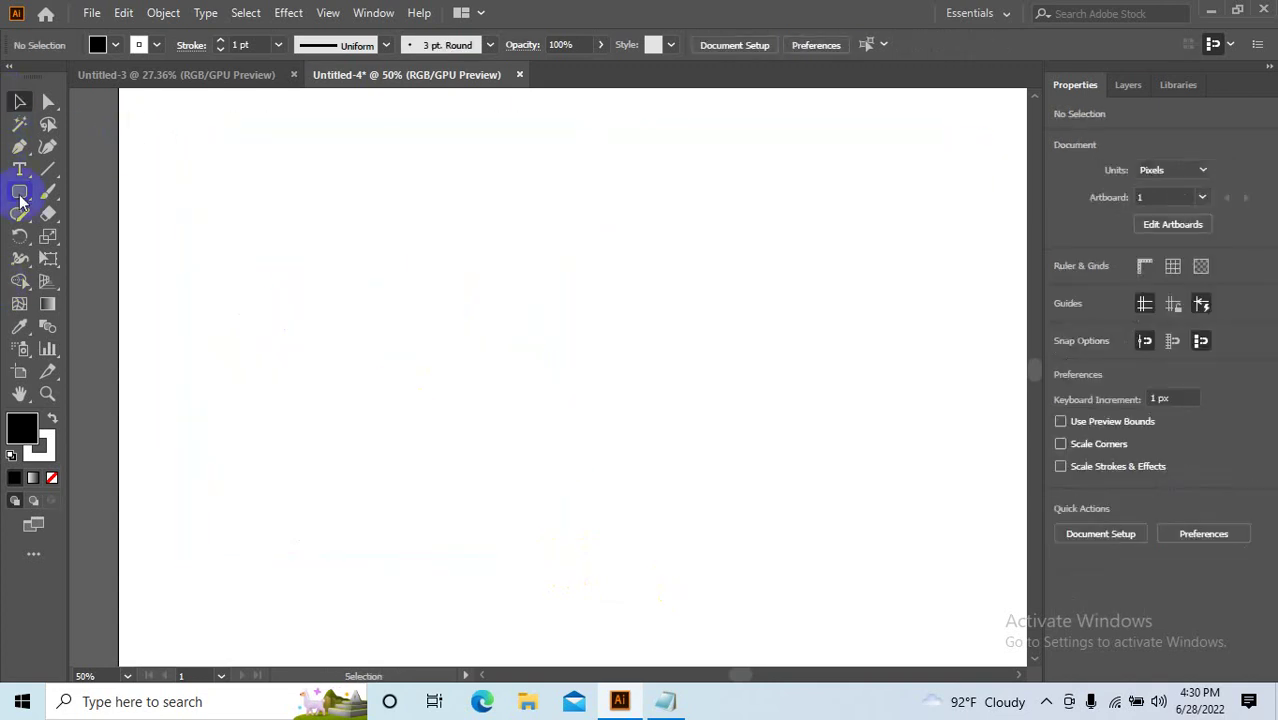
Create two 544 × 458 px rounded rectangles by size, with corner radii of 2 and 20 px.
left_click(19, 194)
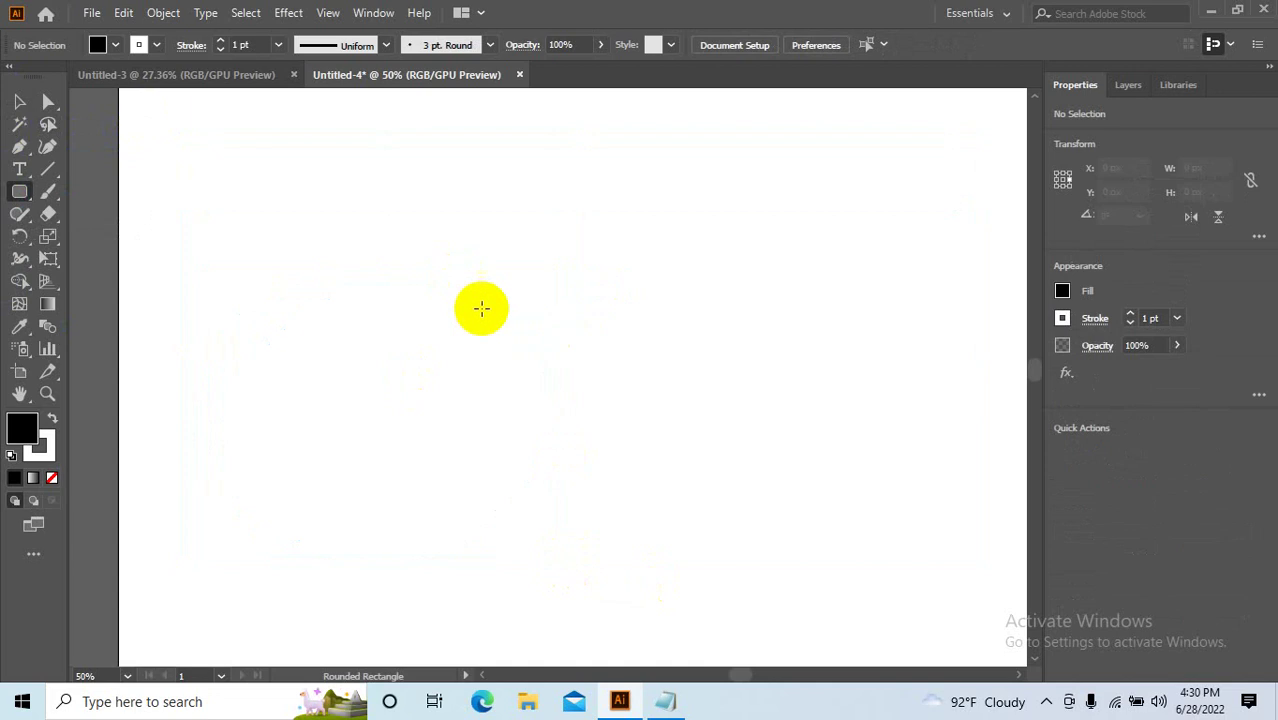
left_click(553, 295)
left_click_drag(627, 258, 797, 248)
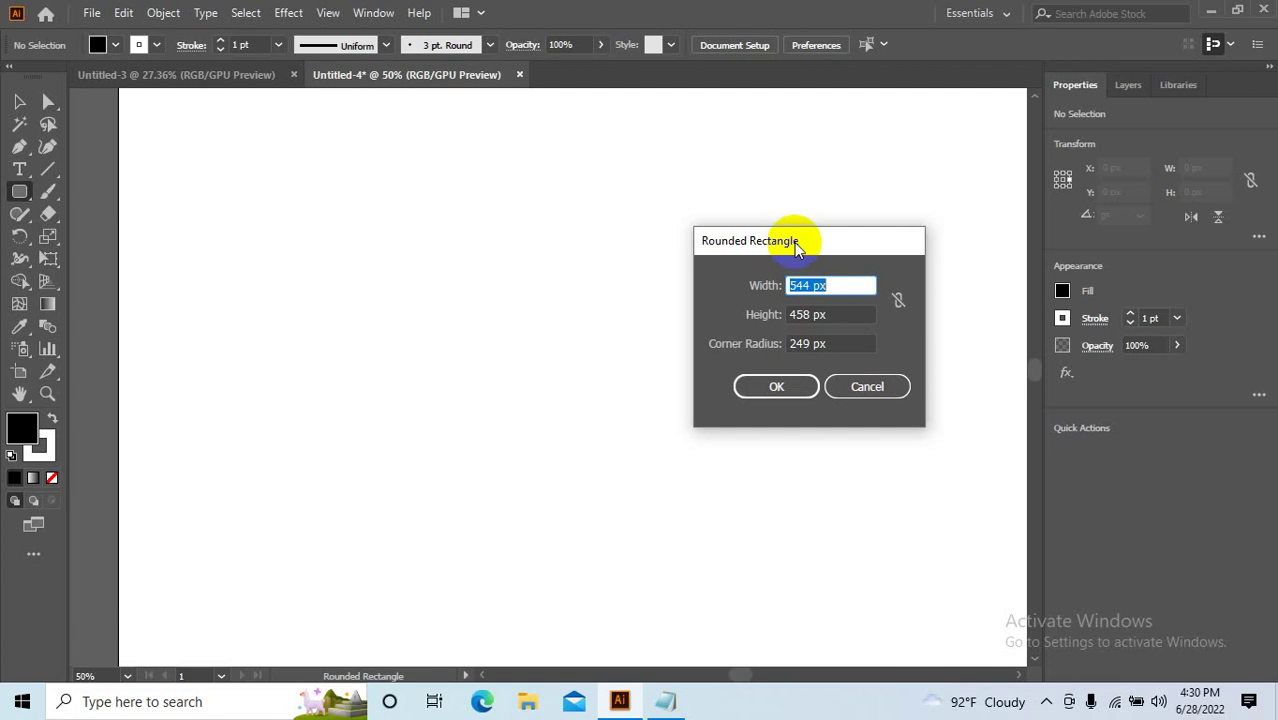
left_click_drag(822, 343, 765, 345)
type("2")
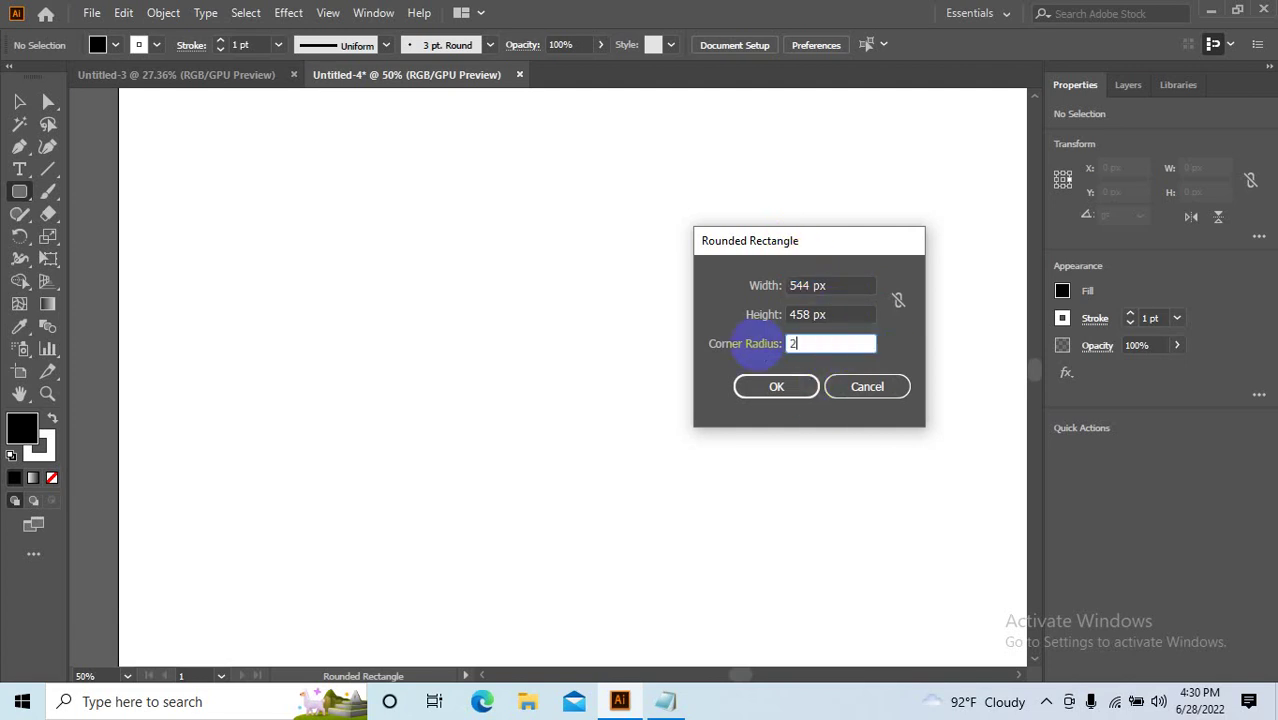
key("Return")
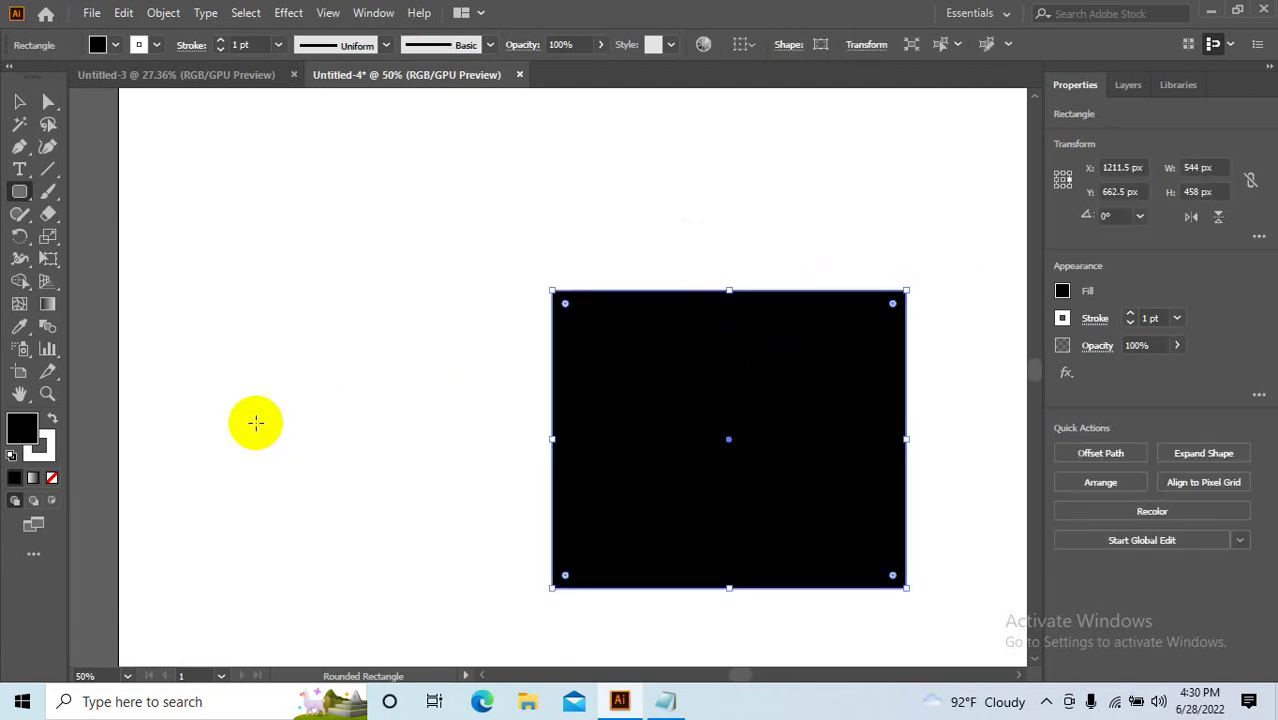
left_click_drag(662, 480, 628, 491)
left_click(467, 299)
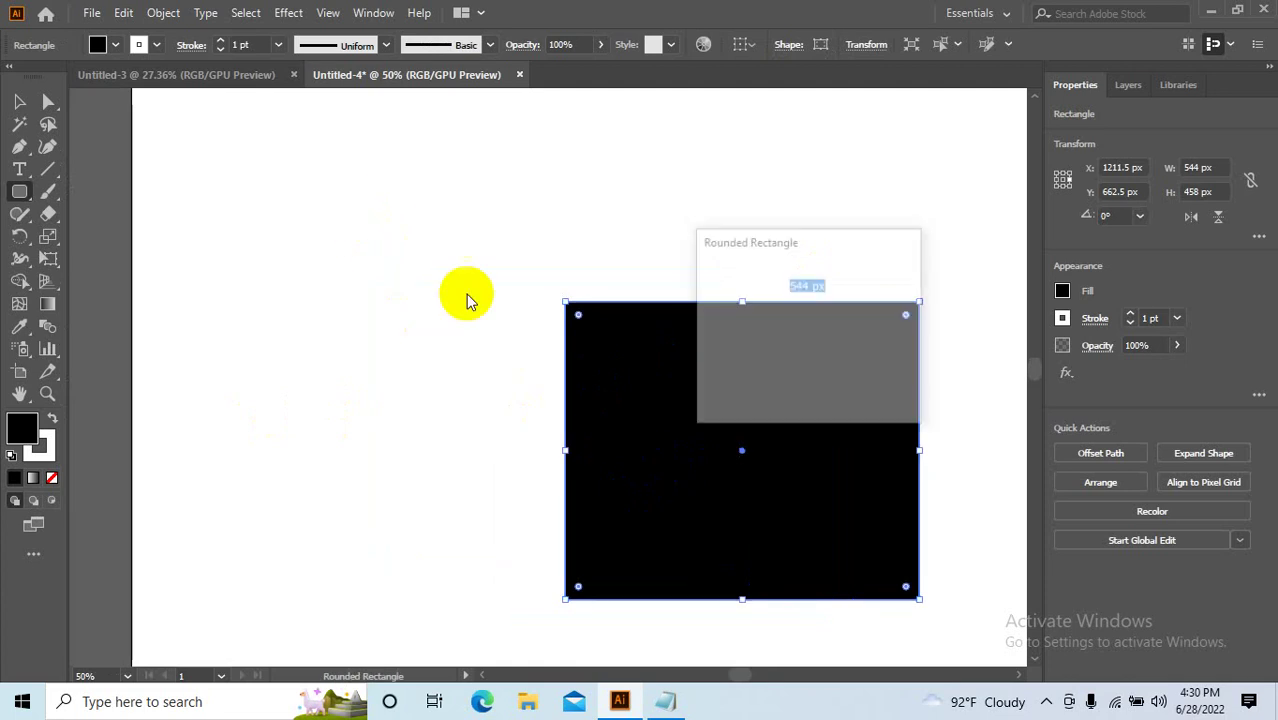
left_click_drag(856, 348, 705, 347)
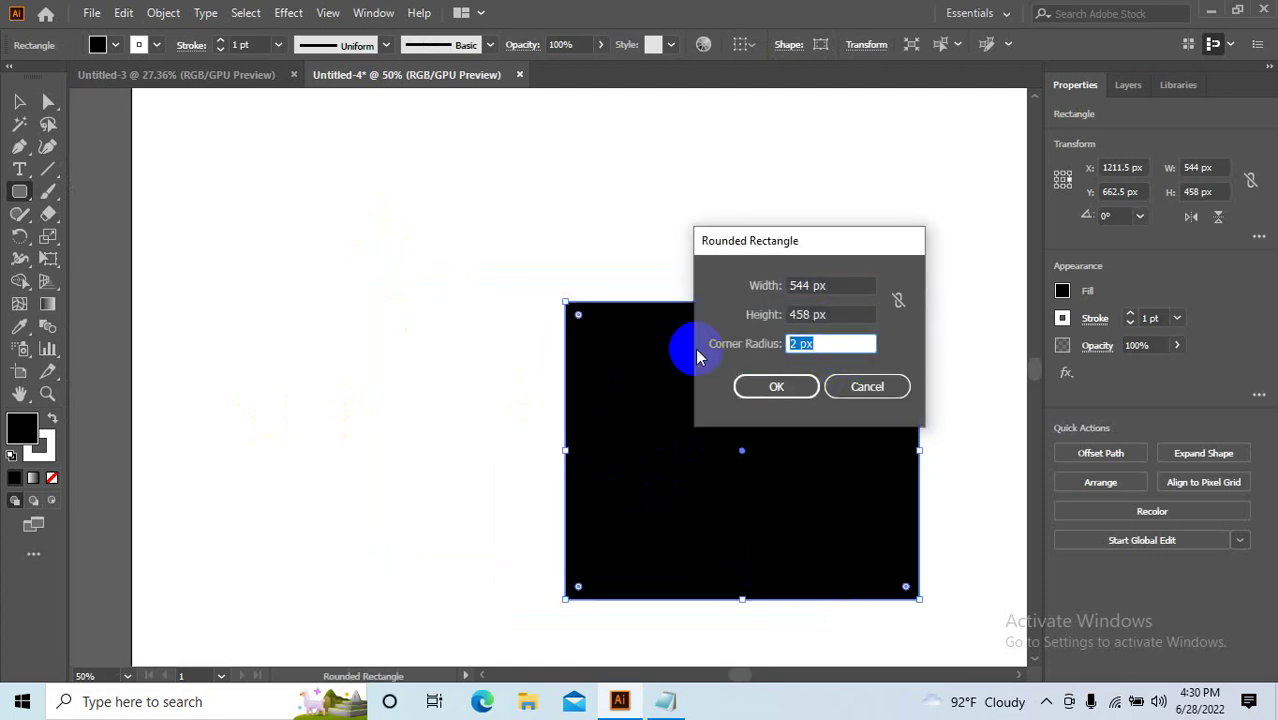
type("20")
key("Return")
Move the 20 px rounded rectangle up-left and the square-cornered one slightly right.
left_click(15, 103)
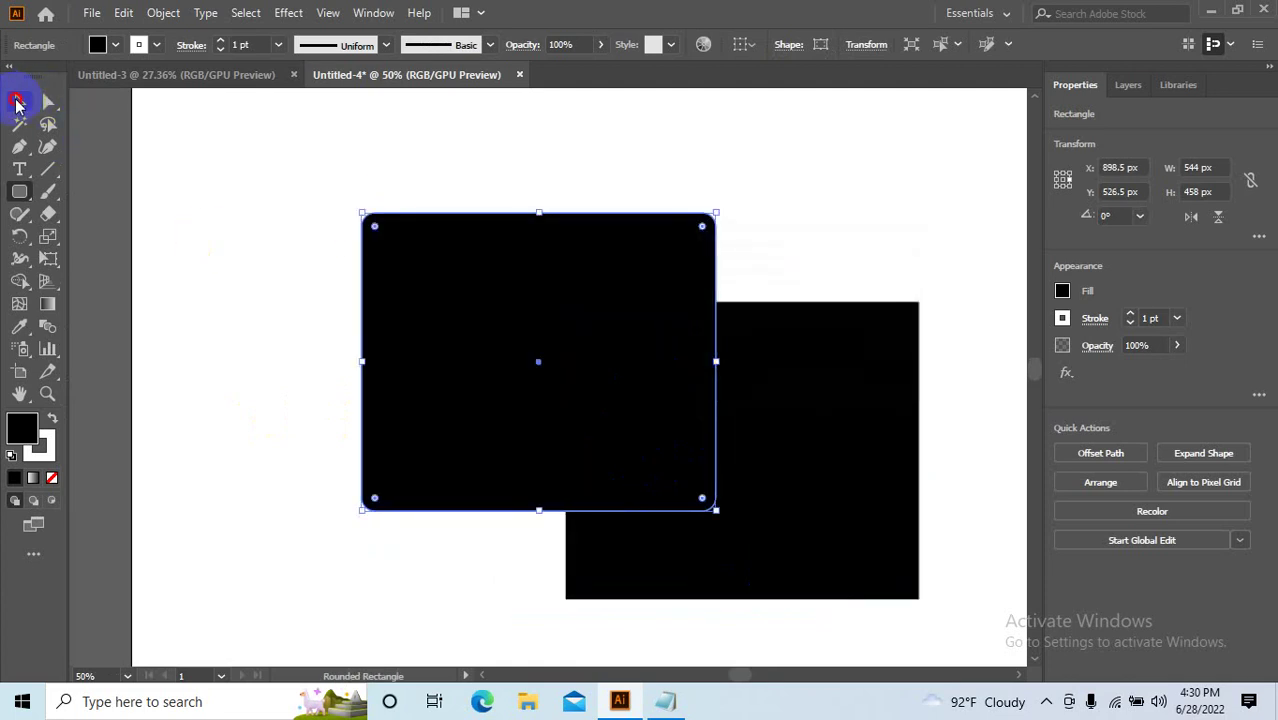
left_click_drag(440, 300, 300, 271)
left_click(699, 163)
left_click(652, 378)
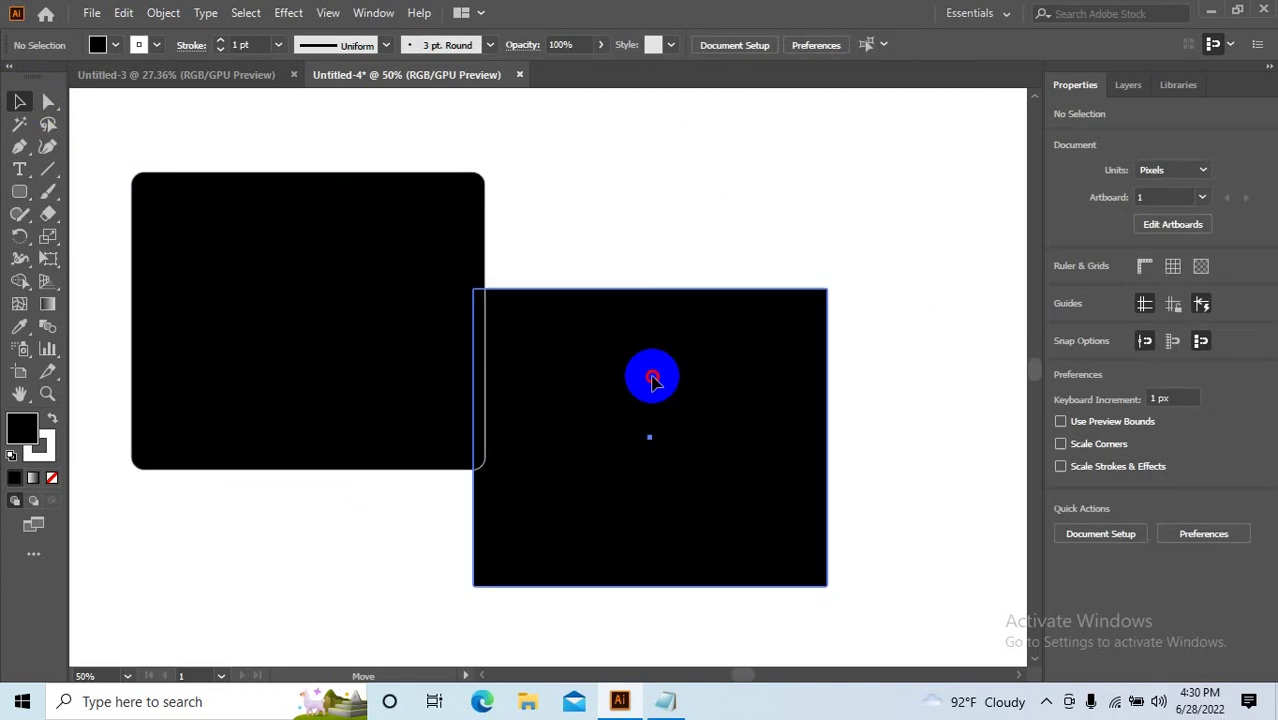
left_click_drag(652, 378, 722, 378)
Add another 544 × 458 px rounded rectangle with a 50 px corner radius.
left_click(19, 191)
left_click(627, 190)
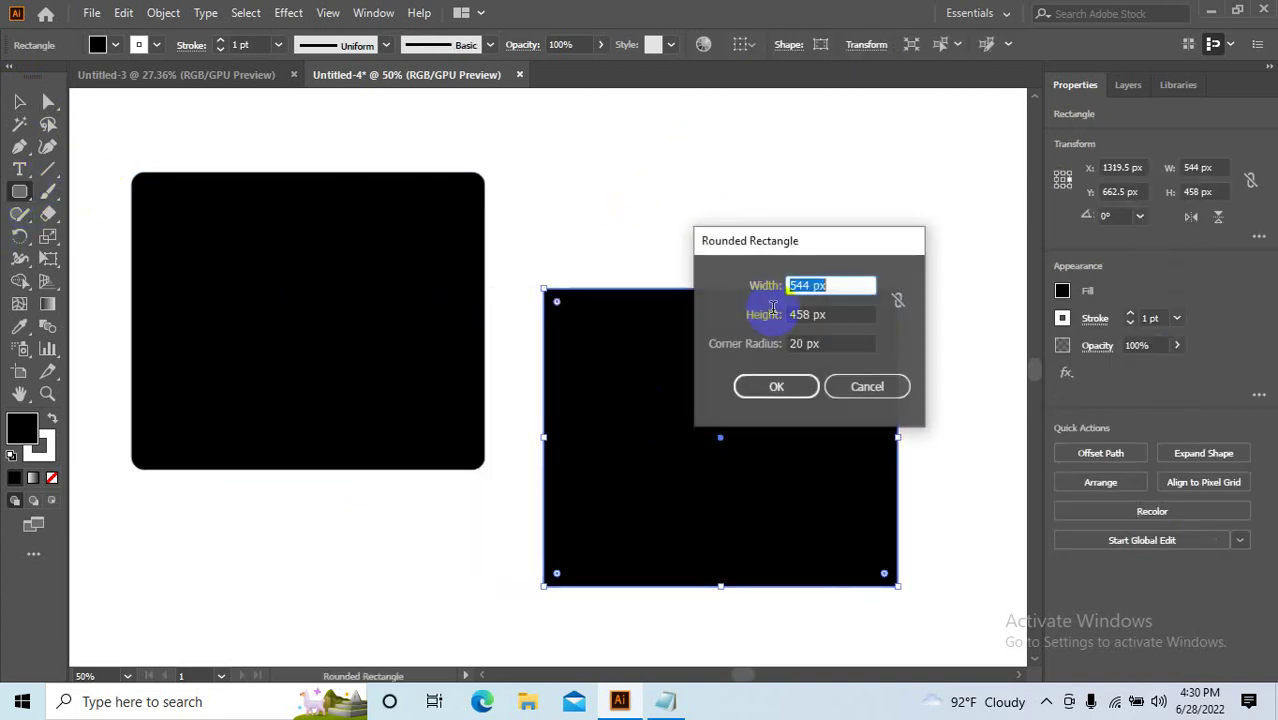
double_click(842, 344)
type("50")
key("Return")
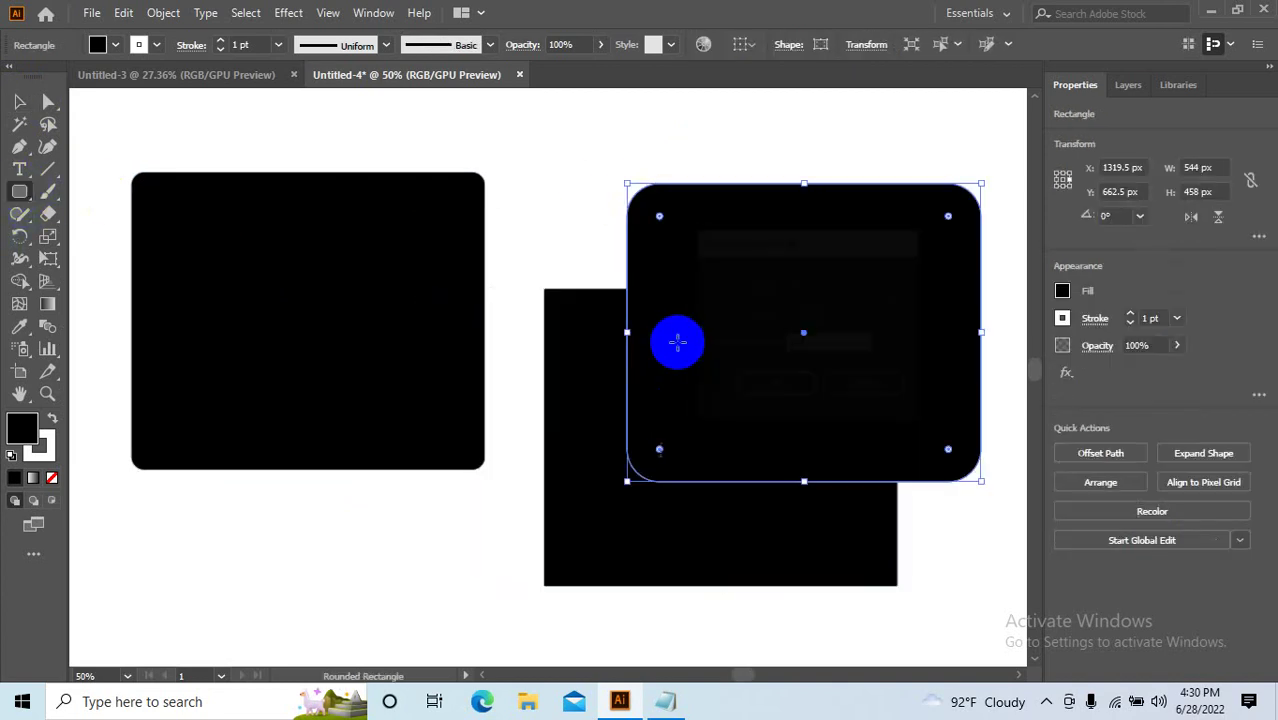
left_click(19, 101)
scroll(662, 319, "down", 2)
mouse_move(662, 319)
left_mouse_down()
mouse_move(565, 360)
mouse_move(799, 251)
left_mouse_up()
Add a 544 × 458 px rounded rectangle with a 200 px corner radius and move it up-left.
left_click(24, 195)
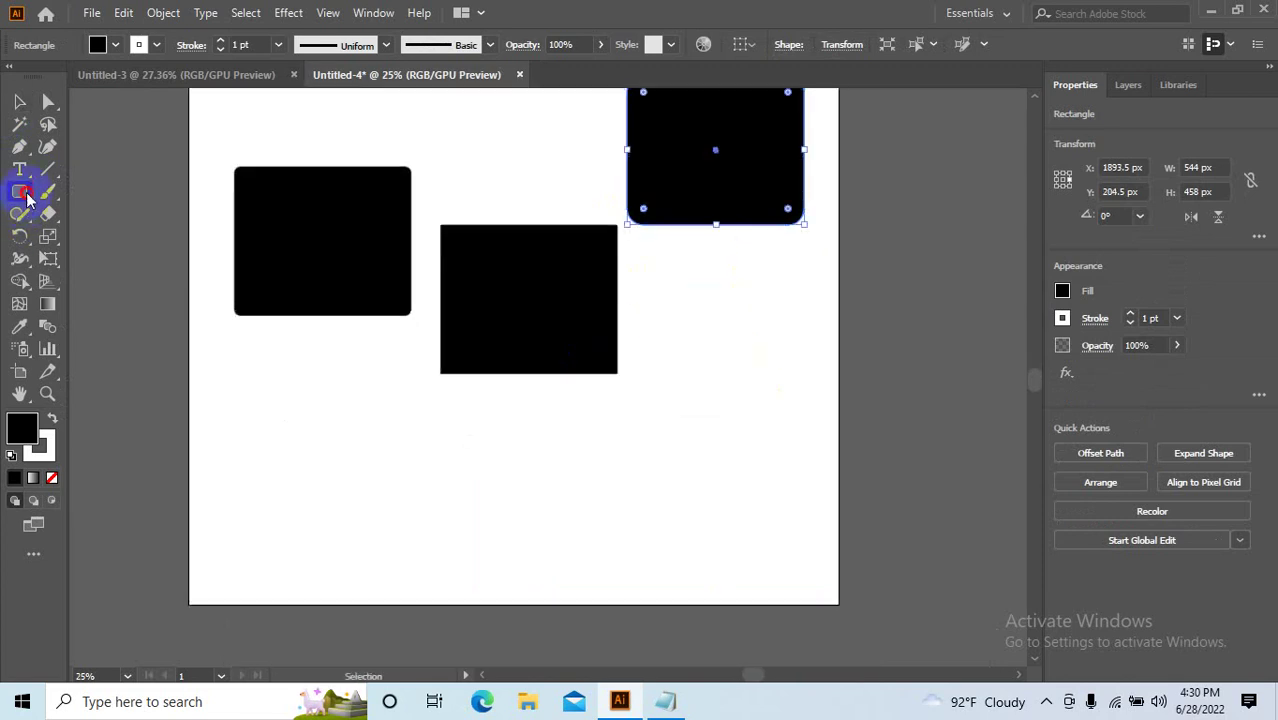
left_click(440, 454)
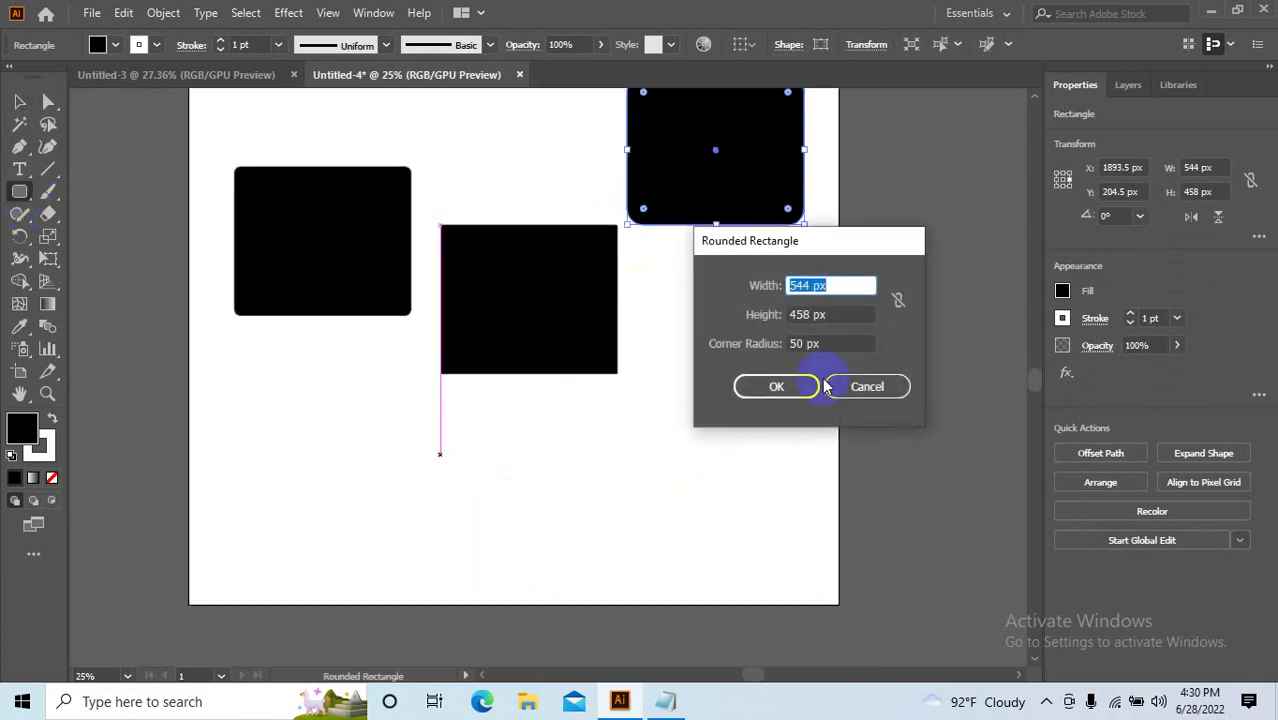
double_click(808, 343)
type("200")
key("Return")
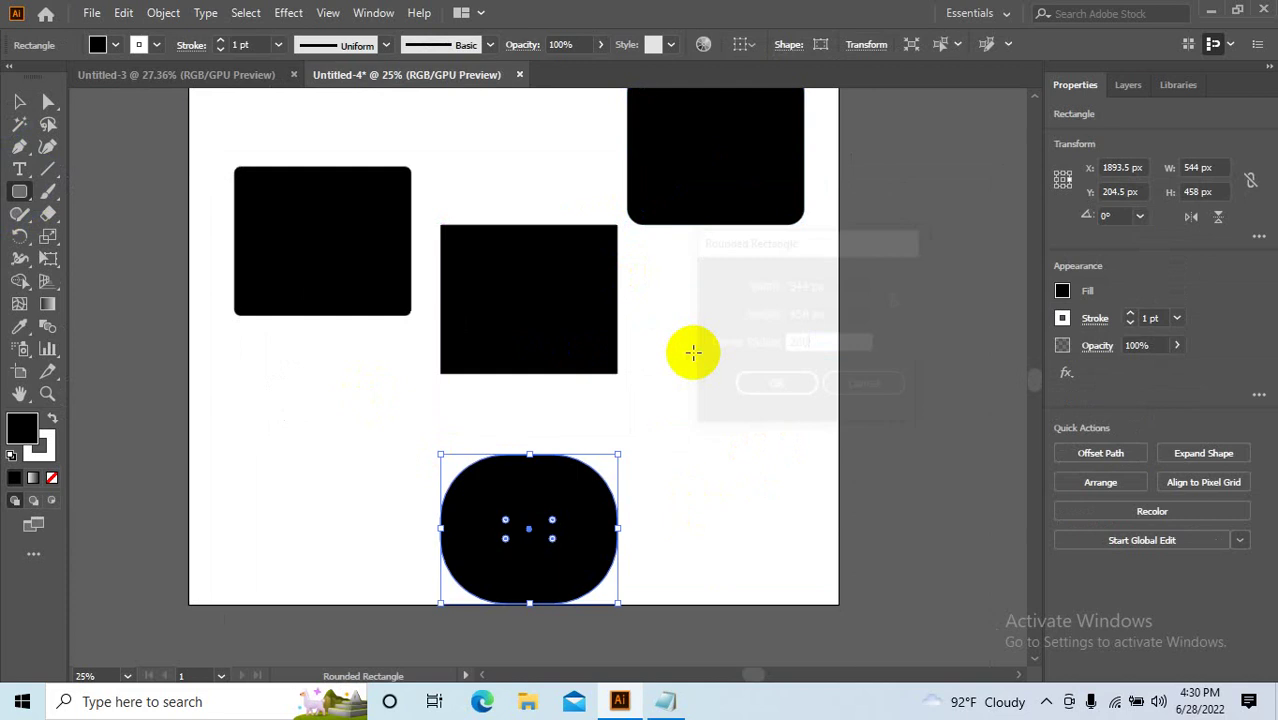
left_click(19, 101)
left_click(398, 590)
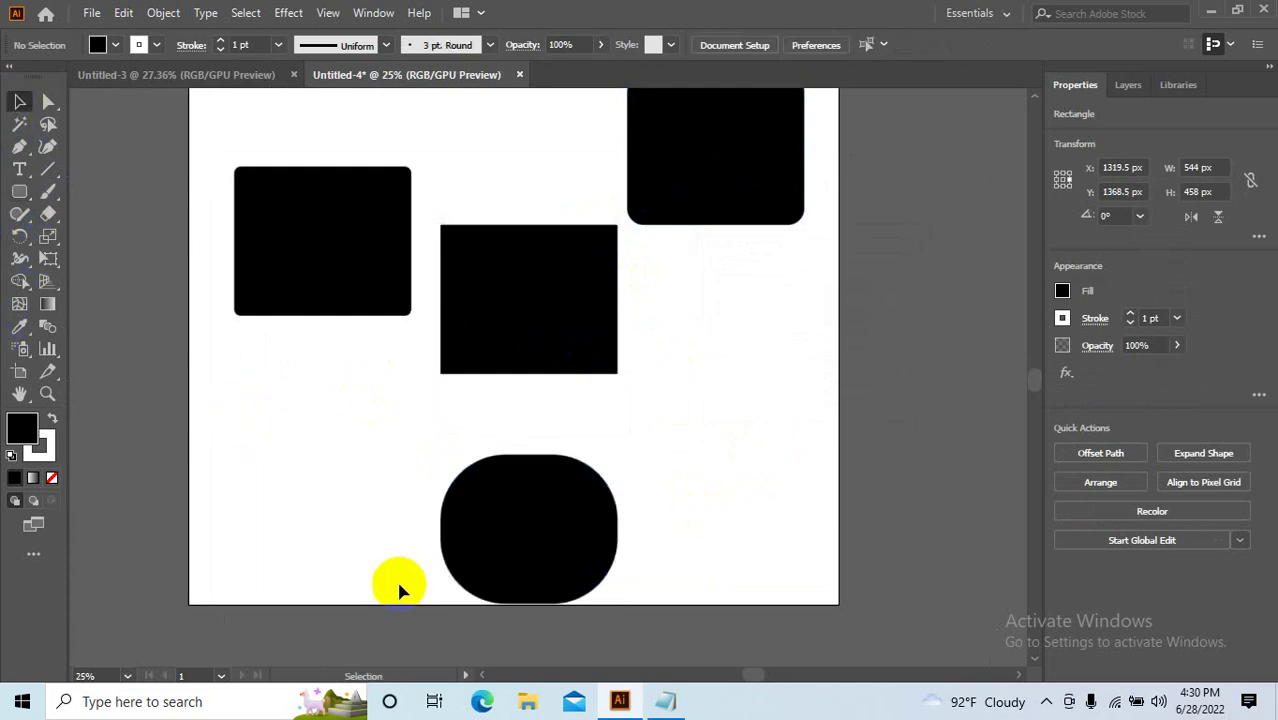
scroll(398, 590, "down", 2)
left_click_drag(585, 485, 379, 379)
scroll(379, 379, "up", 2)
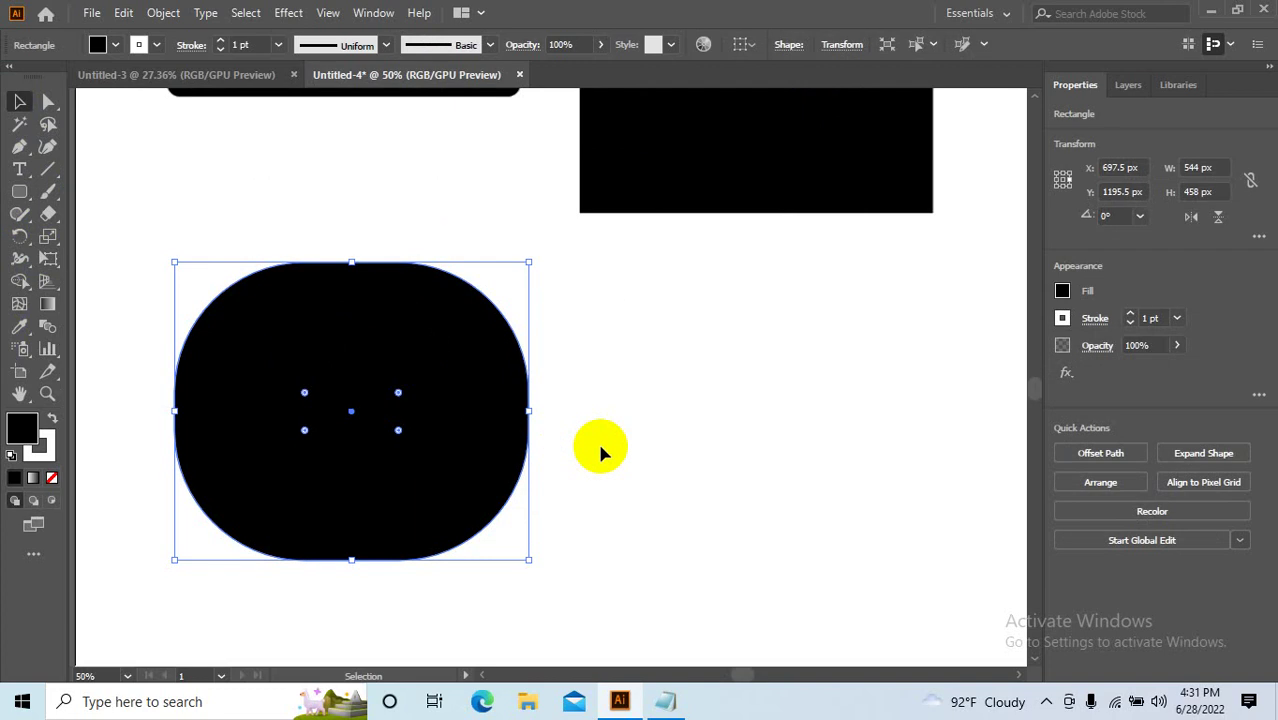
left_click(717, 455)
Add a near-oval 544 × 458 px shape with a 500 px corner radius and shift it left.
left_click(19, 191)
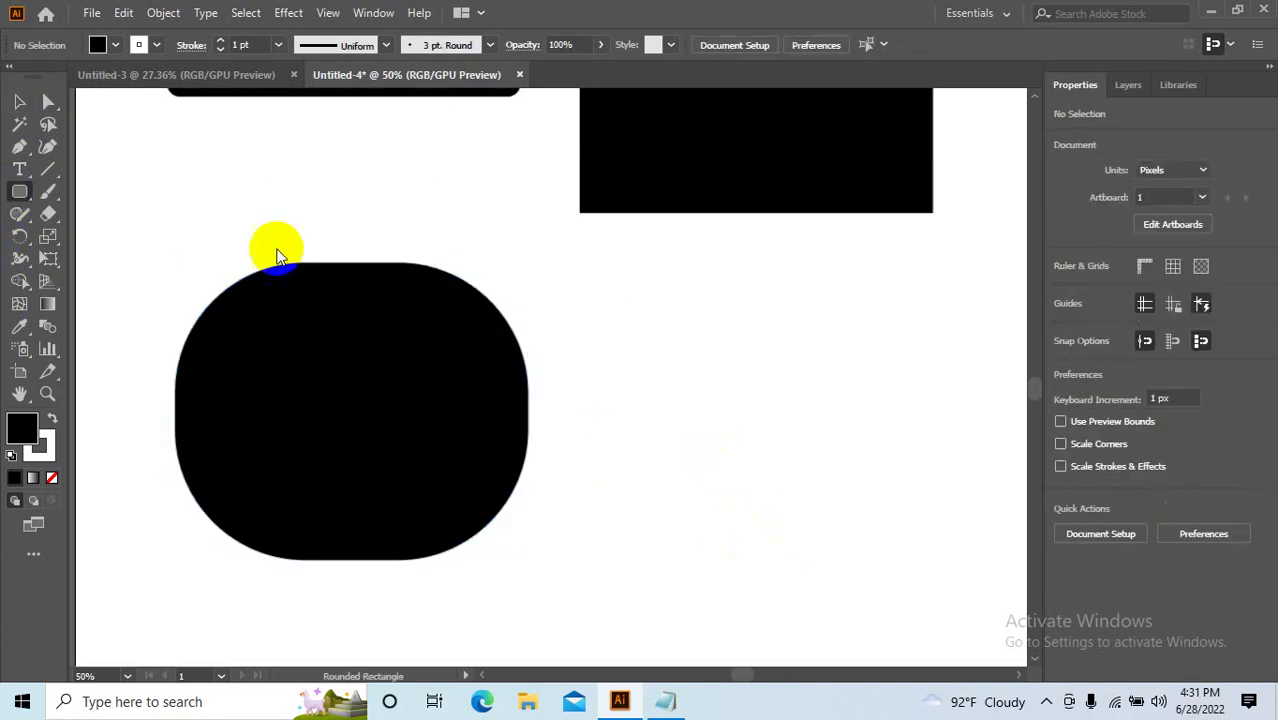
left_click(671, 332)
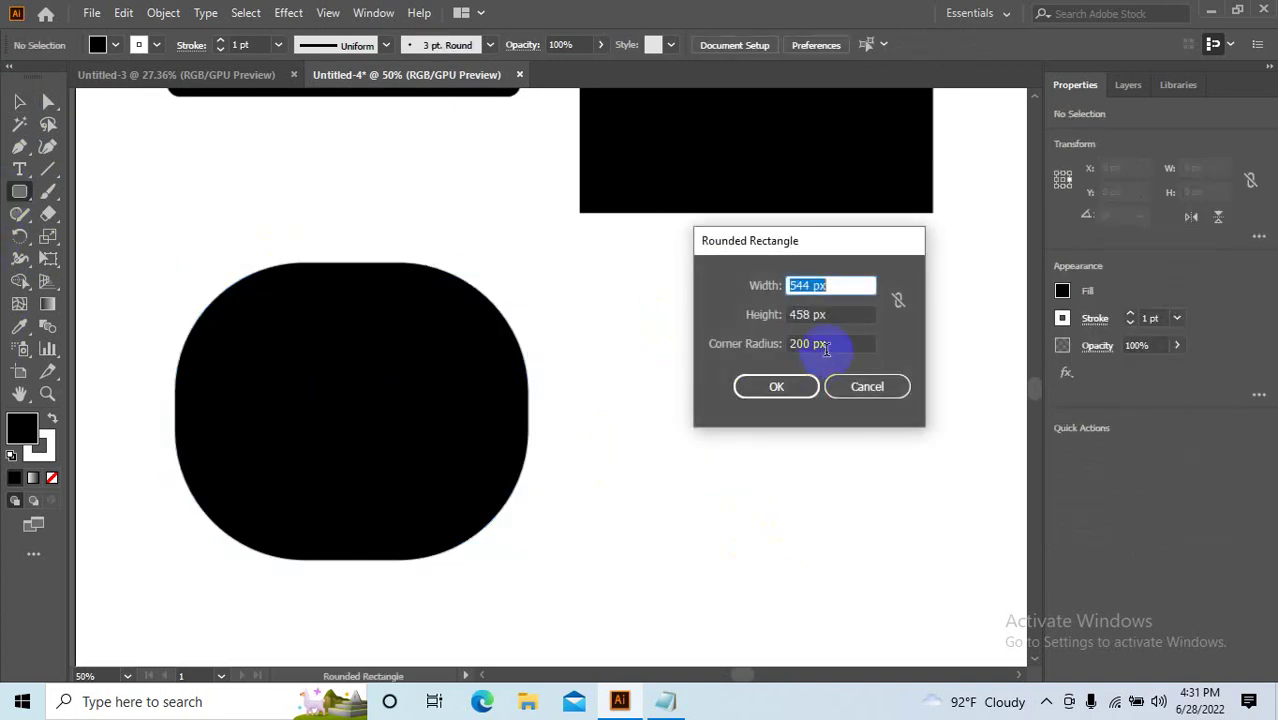
double_click(820, 343)
type("500")
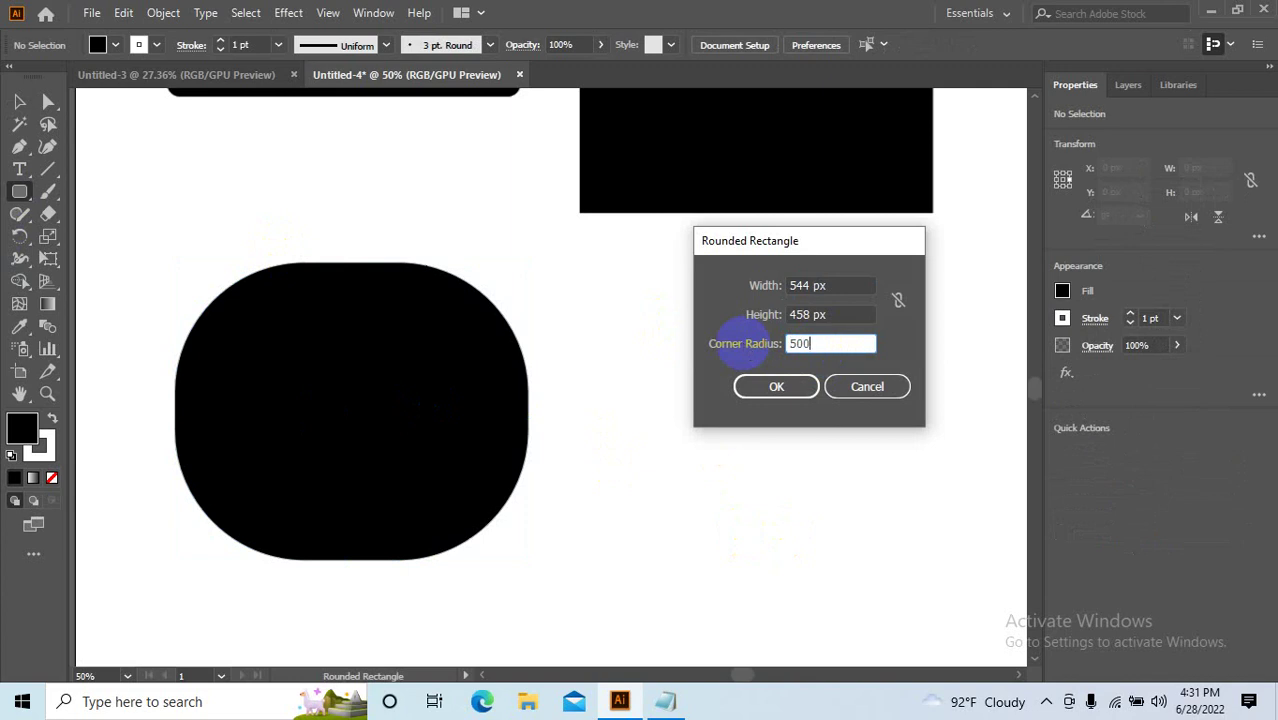
left_click(776, 388)
left_click(19, 101)
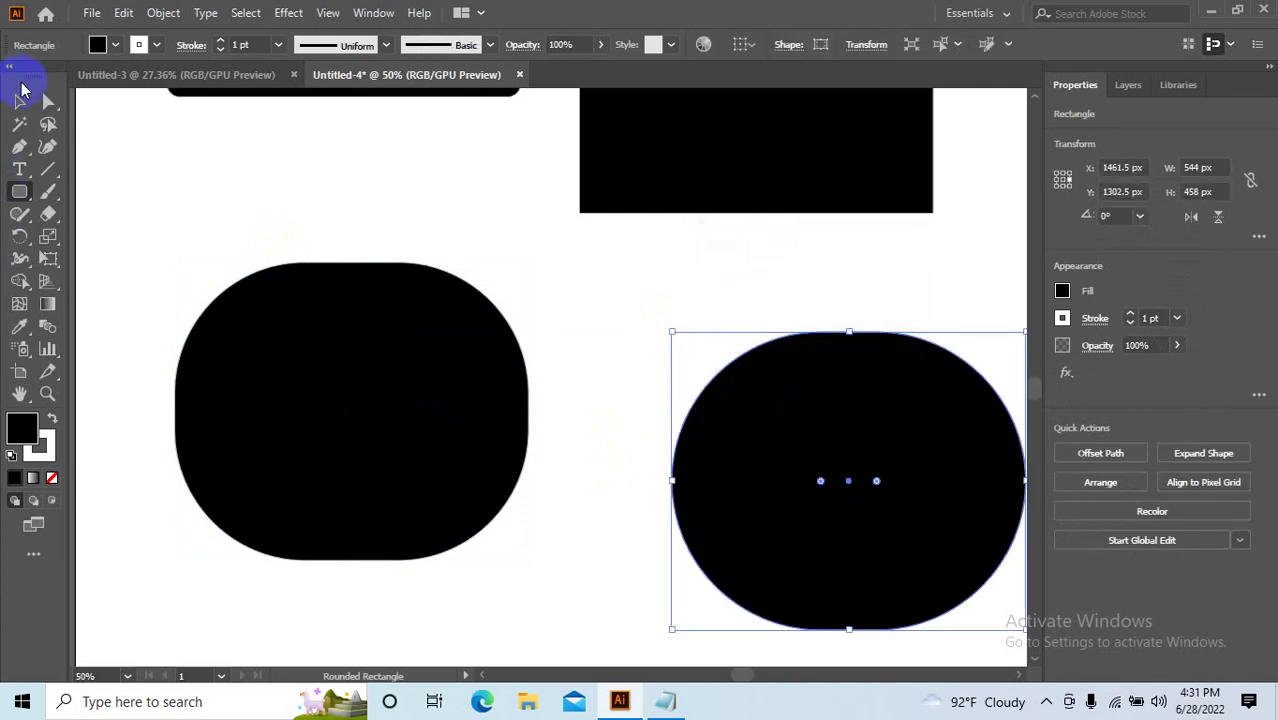
left_click_drag(750, 462, 674, 462)
left_click(861, 305)
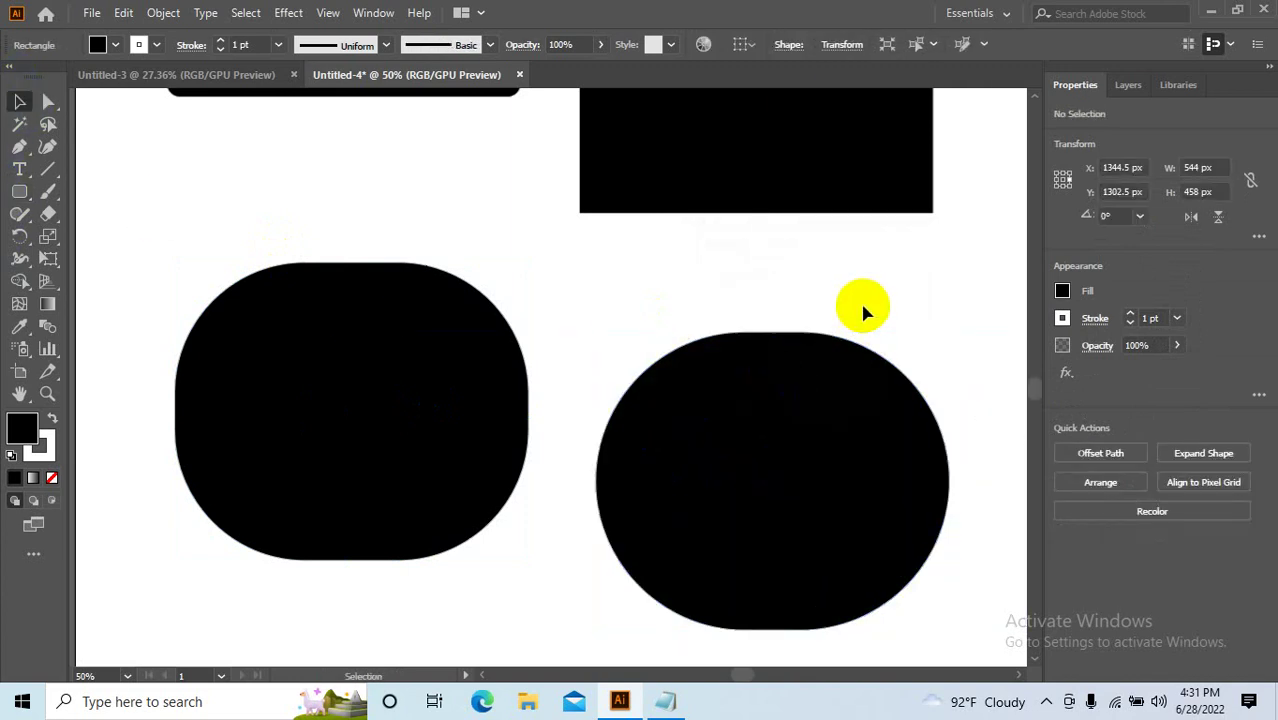
left_click_drag(893, 337, 679, 308)
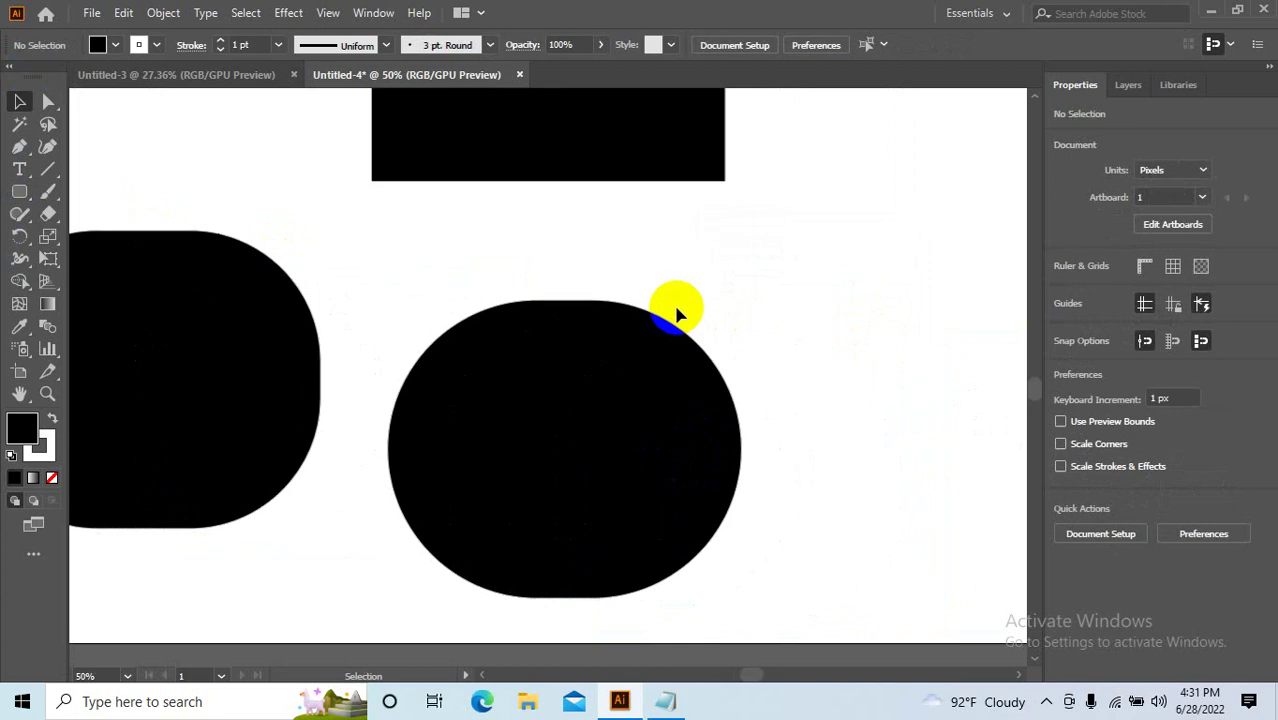
left_click(622, 487)
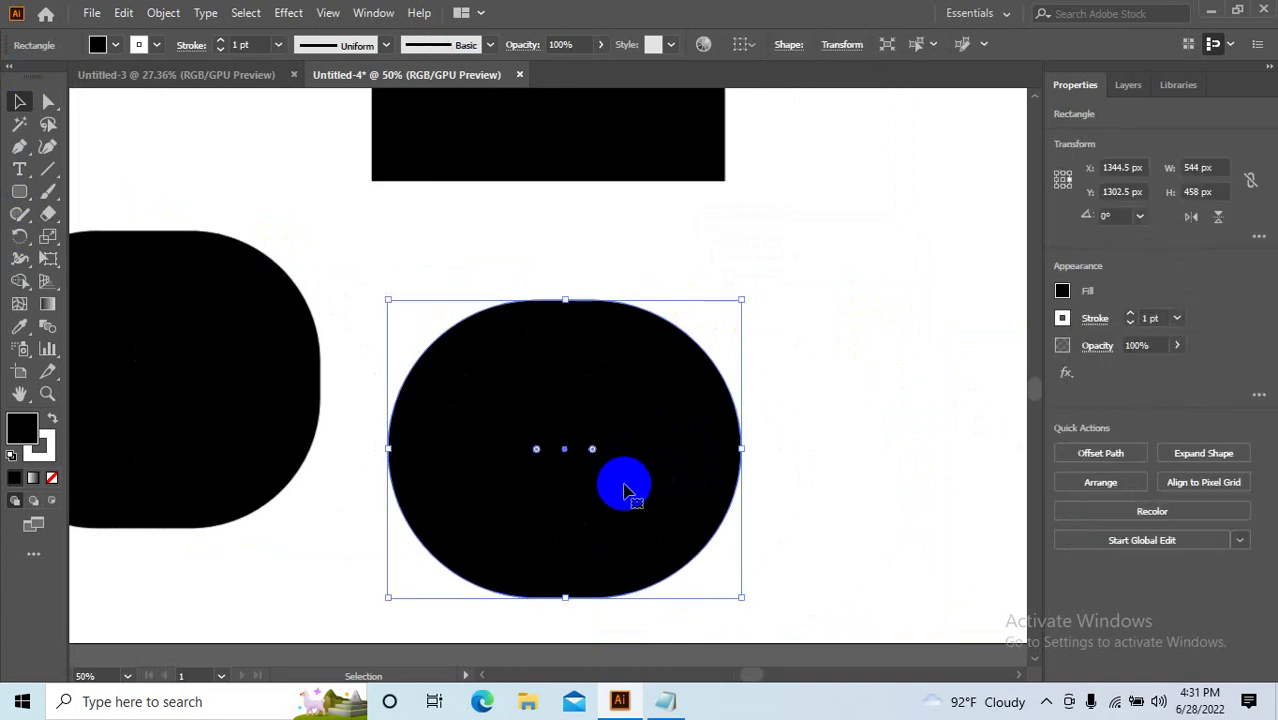
scroll(623, 490, "down", 3)
scroll(633, 486, "down", 3)
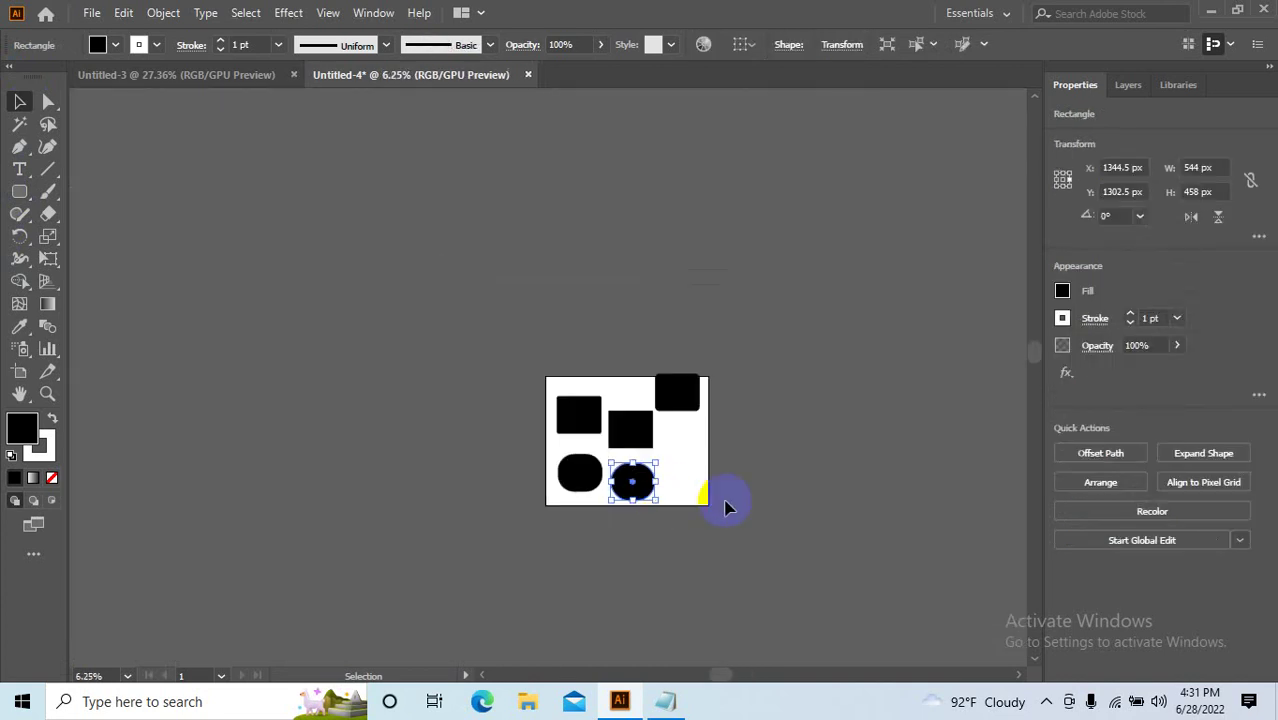
scroll(725, 506, "up", 3)
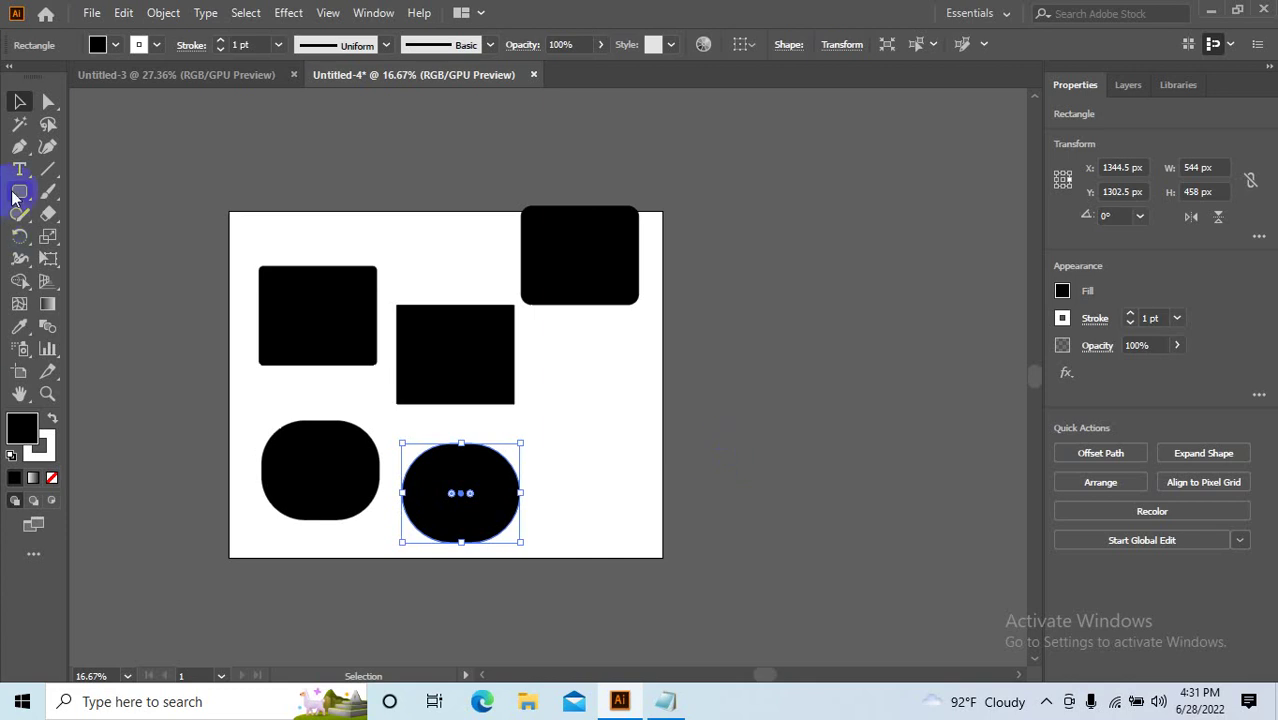
Create a 544 × 458 px rectangle with a 0 px corner radius.
left_click(19, 191)
left_click(698, 486)
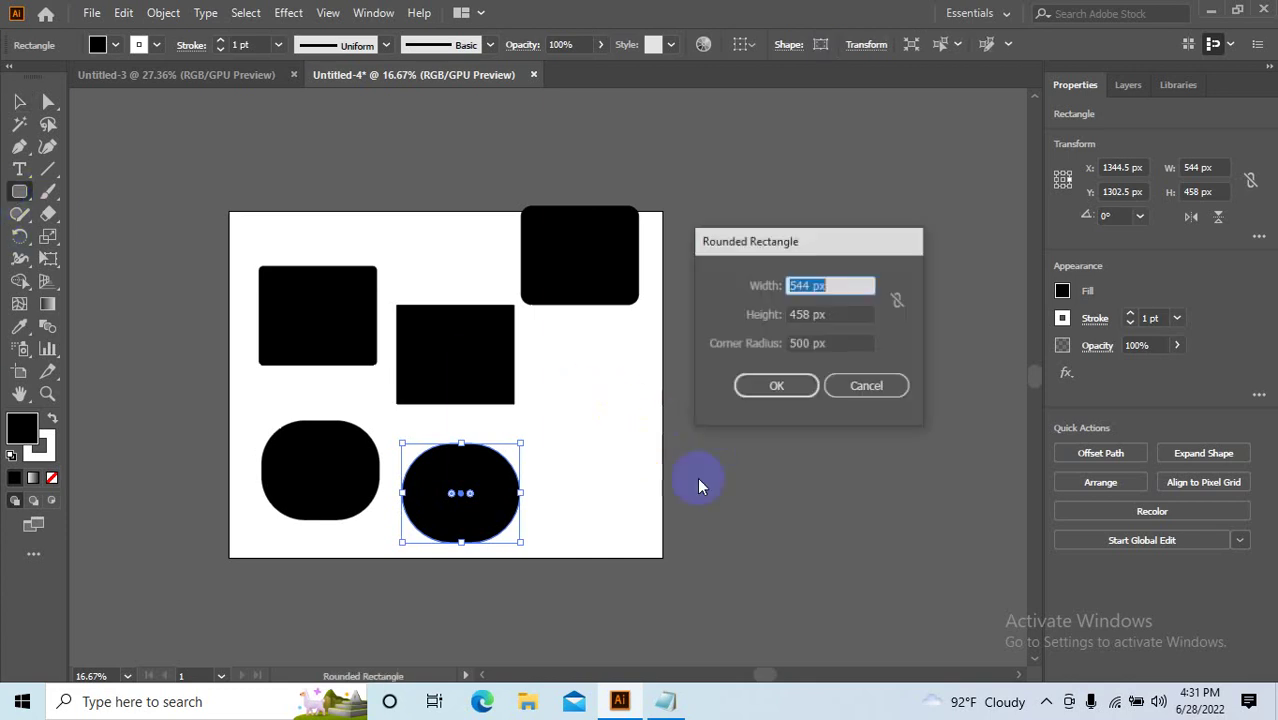
left_click(849, 344)
type("0")
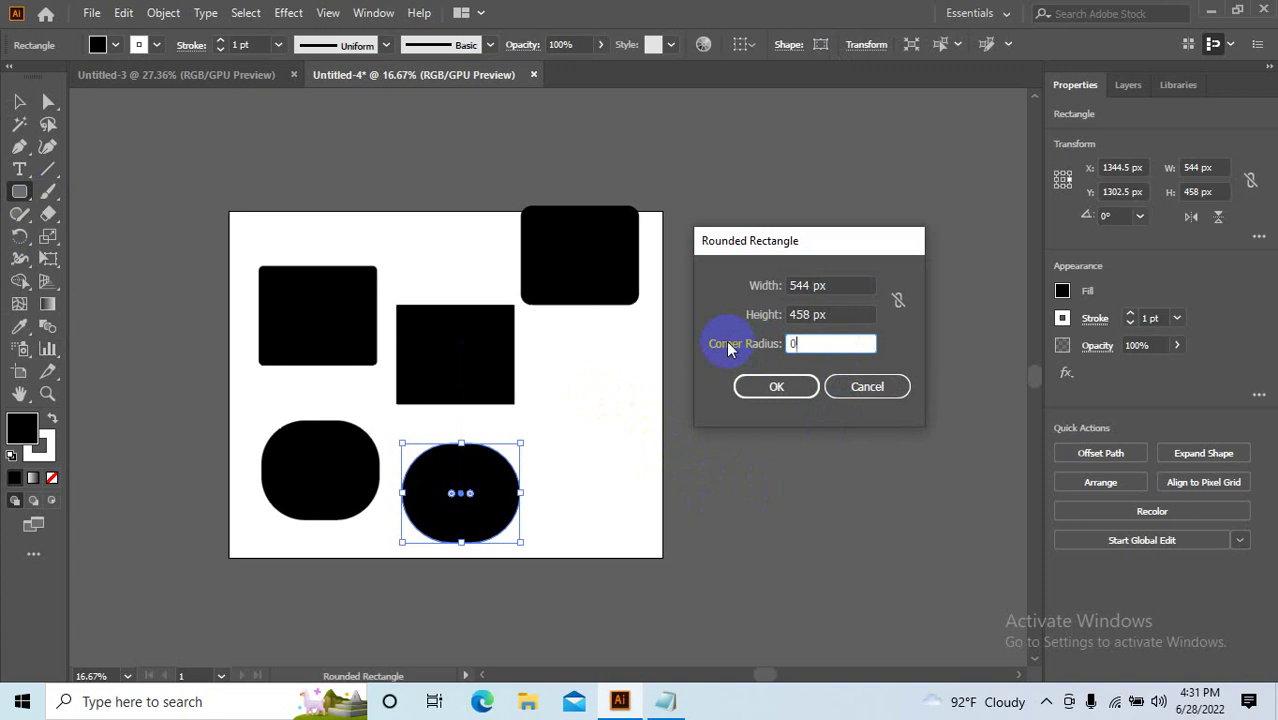
left_click(766, 387)
Zoom in to inspect the new rectangle's sharp corner, then zoom back out.
key("ctrl+equal")
key("ctrl+equal")
key("ctrl+equal")
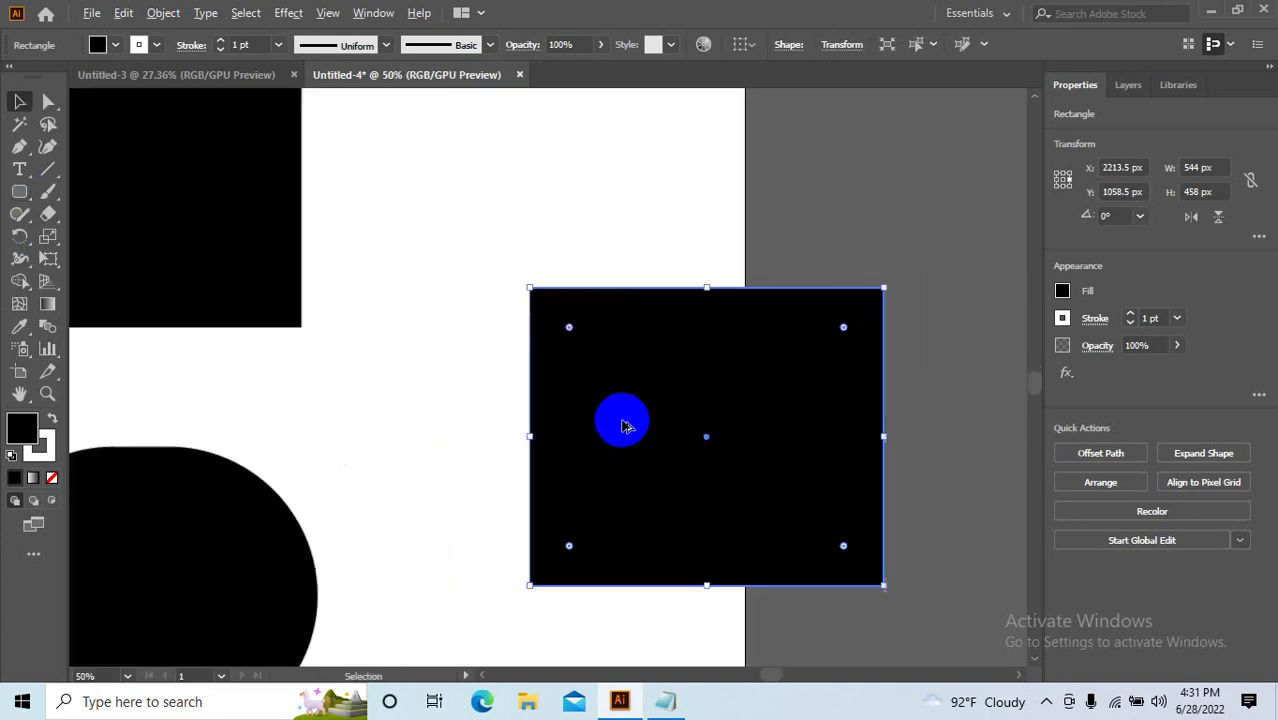
left_click(508, 223)
scroll(534, 243, "up", 8)
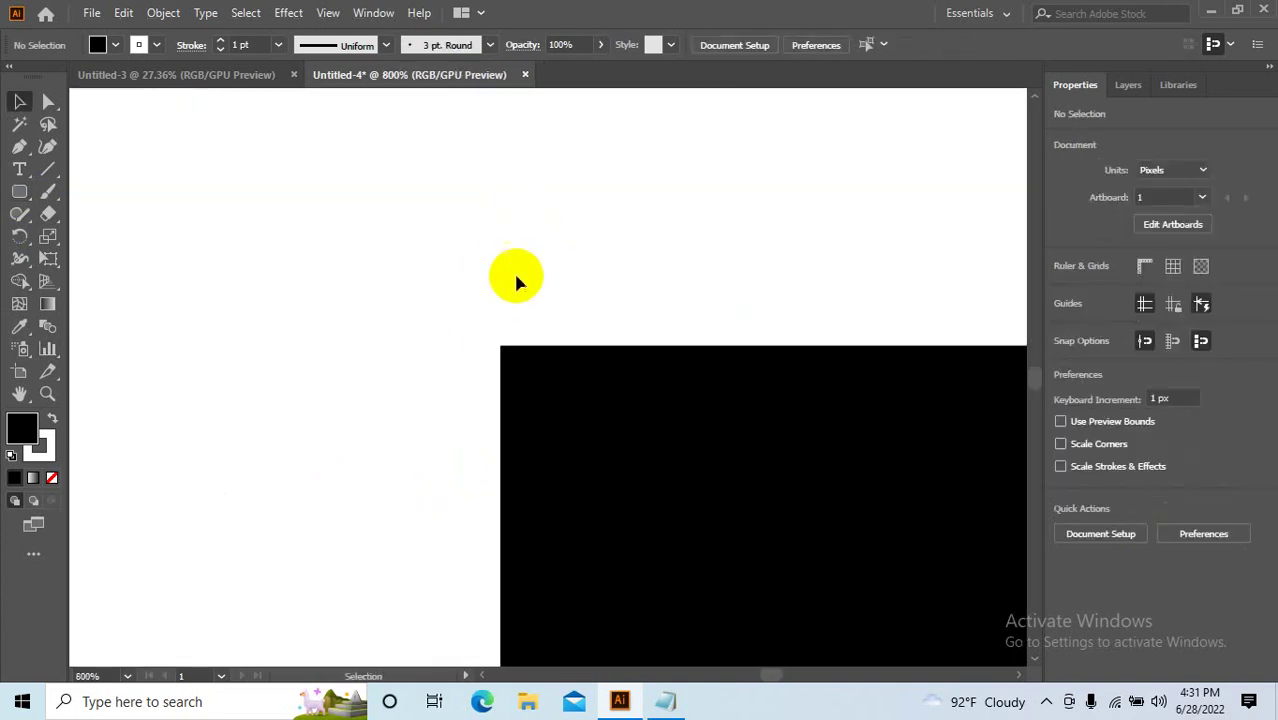
key("a")
scroll(456, 366, "up", 5)
scroll(581, 470, "up", 5)
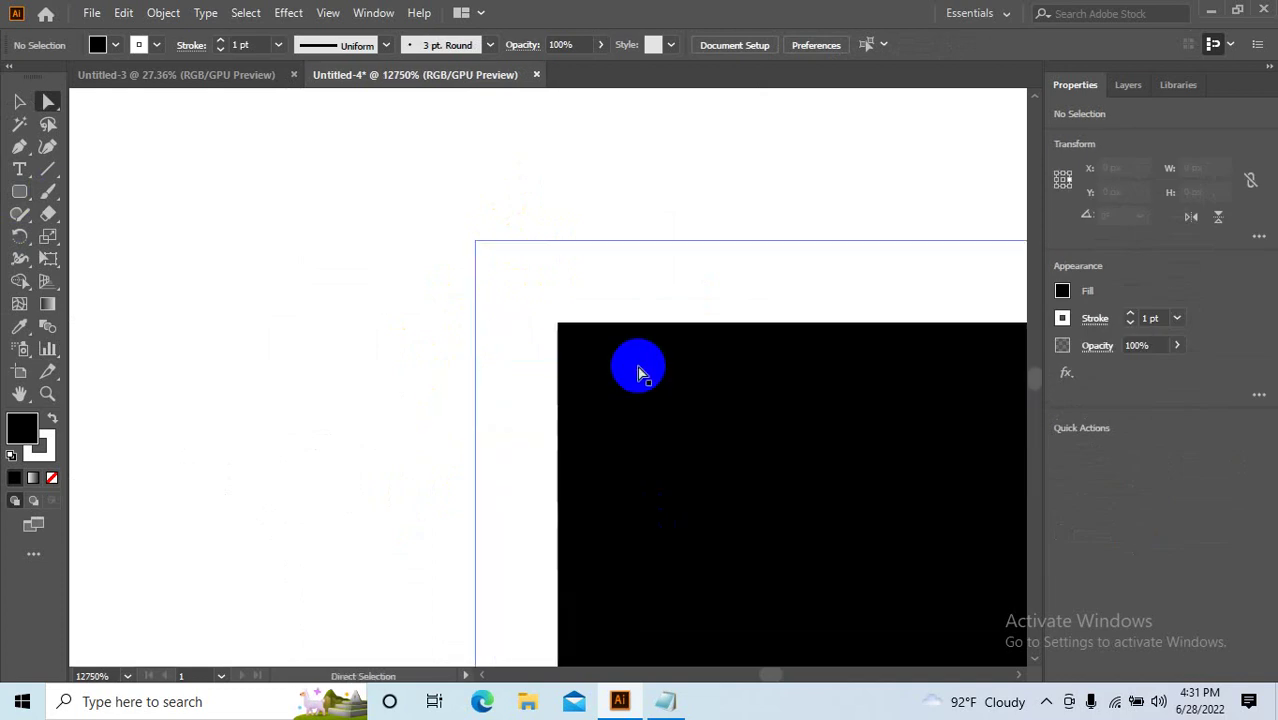
scroll(640, 340, "down", 10)
key("v")
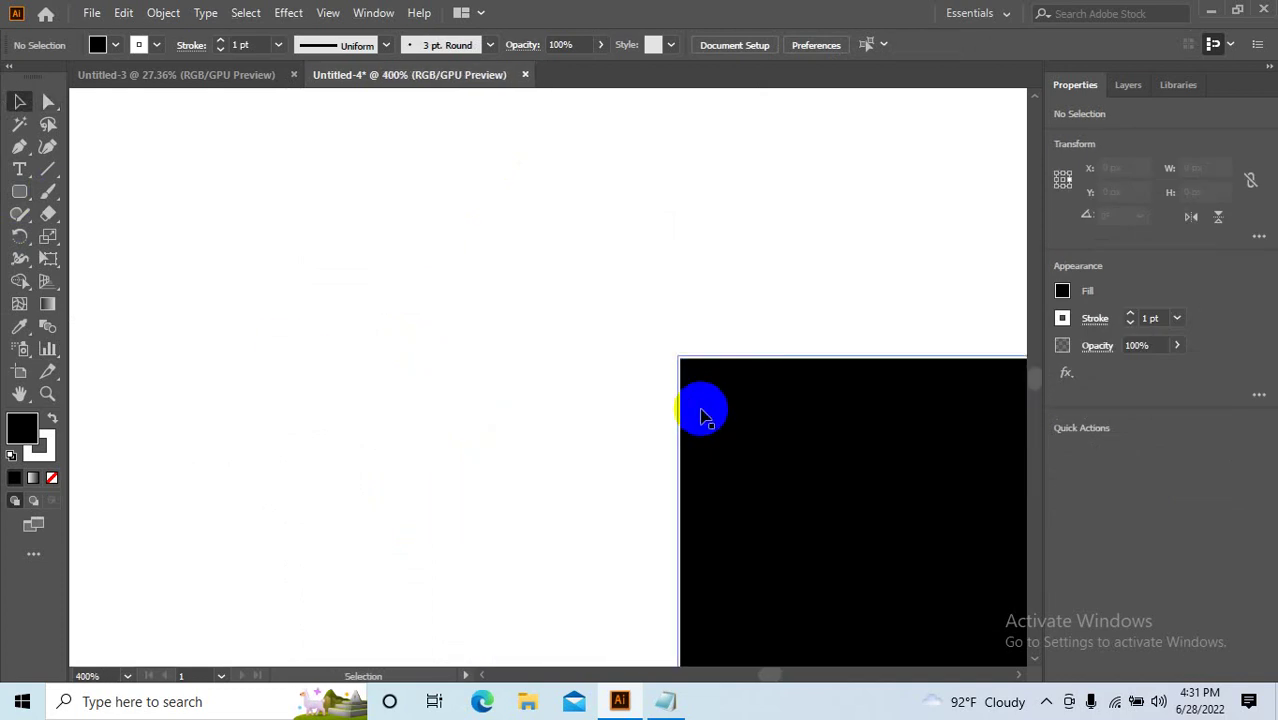
scroll(705, 418, "down", 12)
scroll(621, 456, "up", 1)
scroll(234, 296, "up", 2)
Select all shapes on the artboard and delete them.
left_click(228, 282)
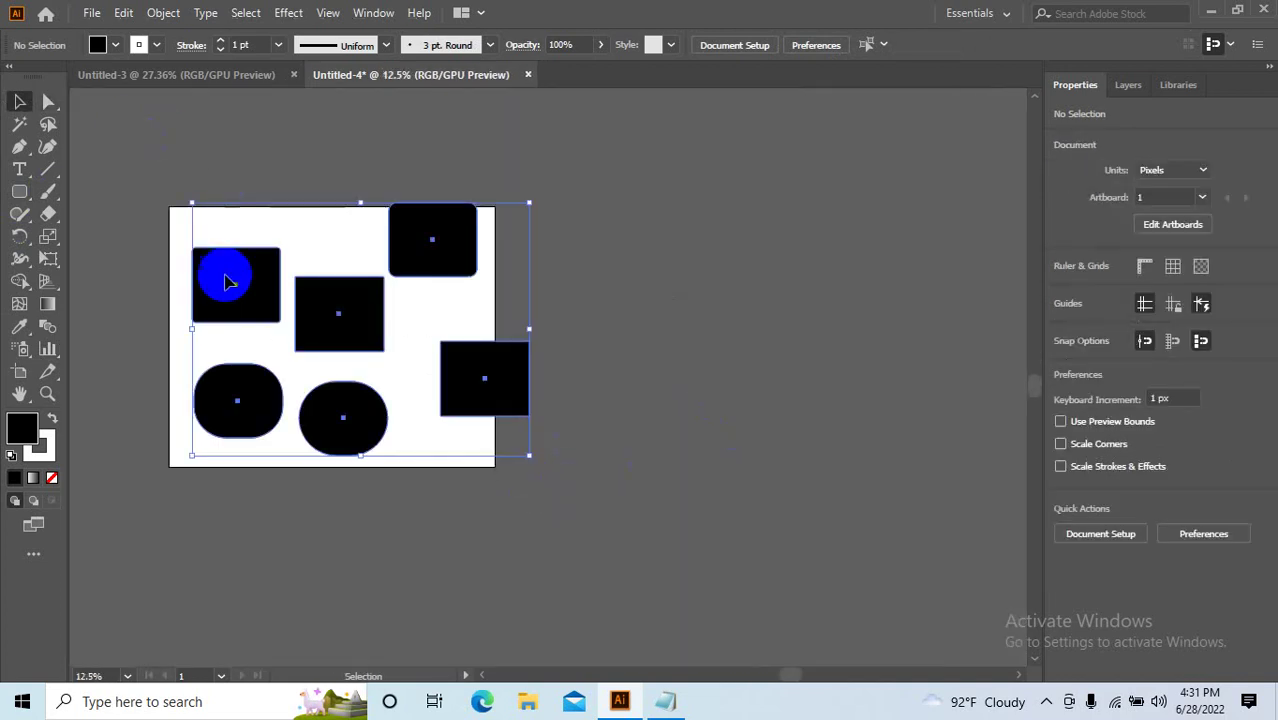
scroll(228, 282, "up", 2)
key("Delete")
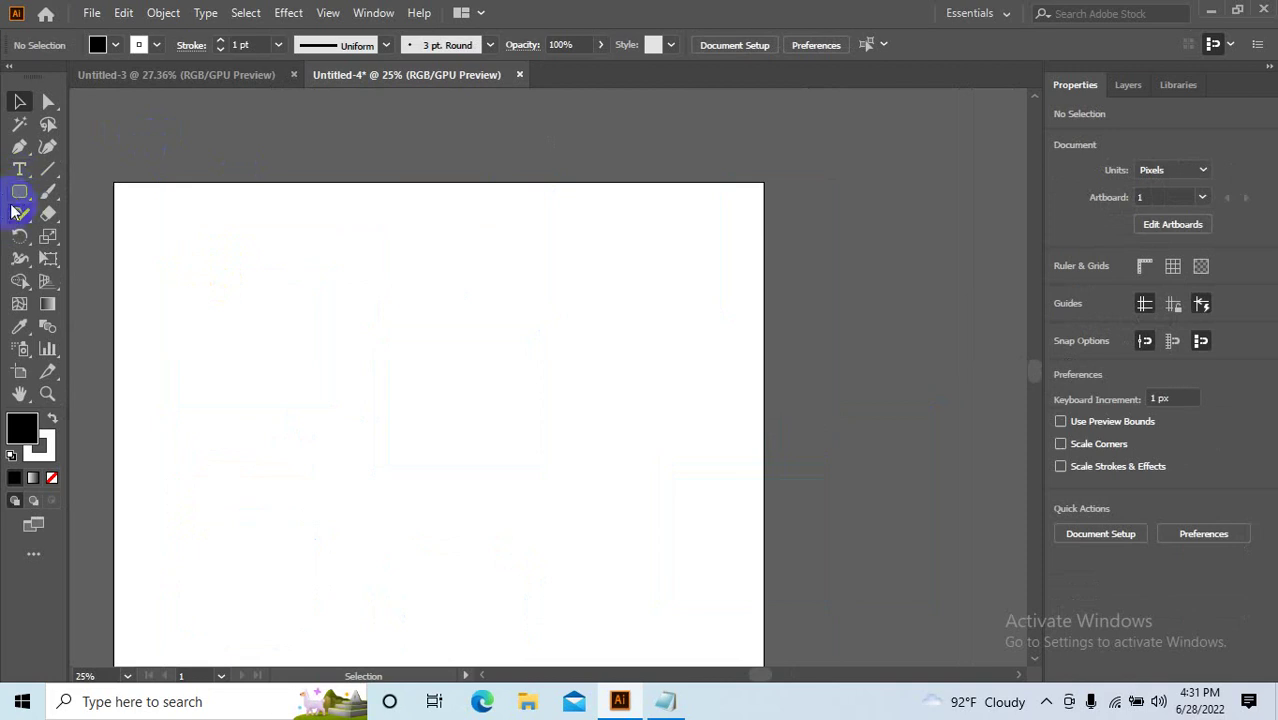
Open the Rounded Rectangle size dialog and cancel it twice without creating a shape.
left_click(19, 192)
left_click(362, 321)
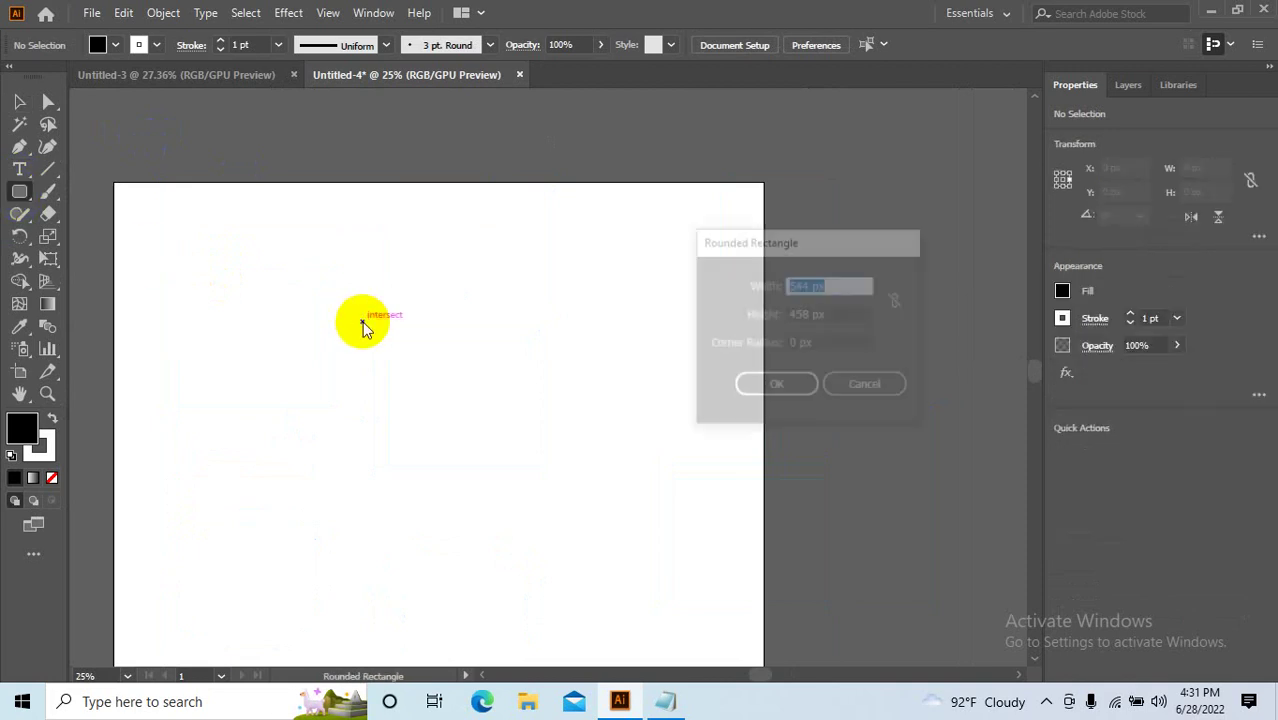
left_click(858, 388)
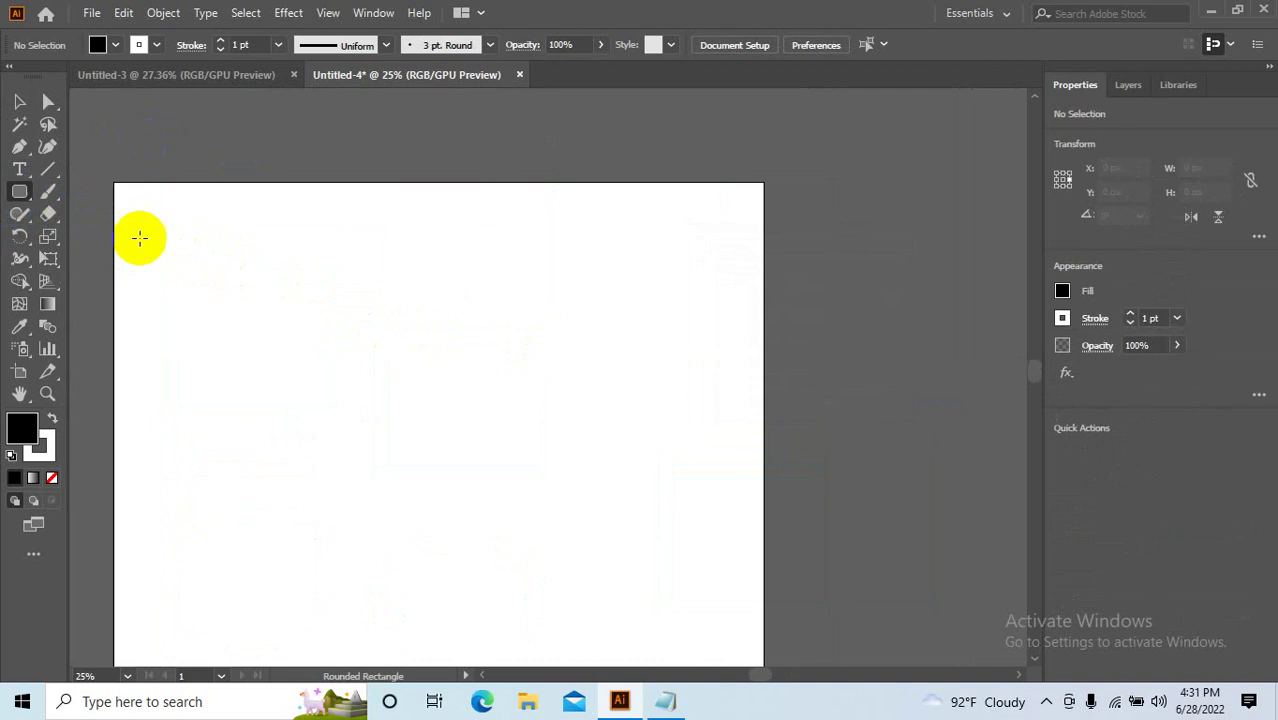
left_click(445, 328)
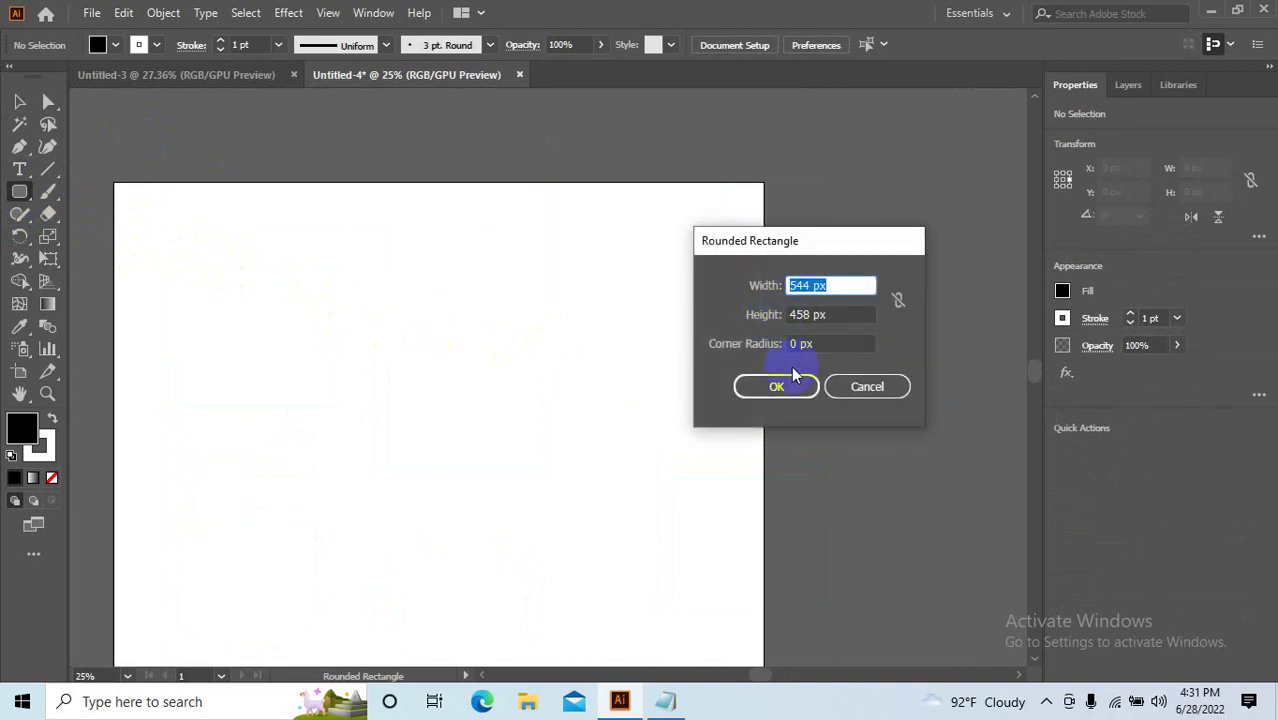
left_click(861, 386)
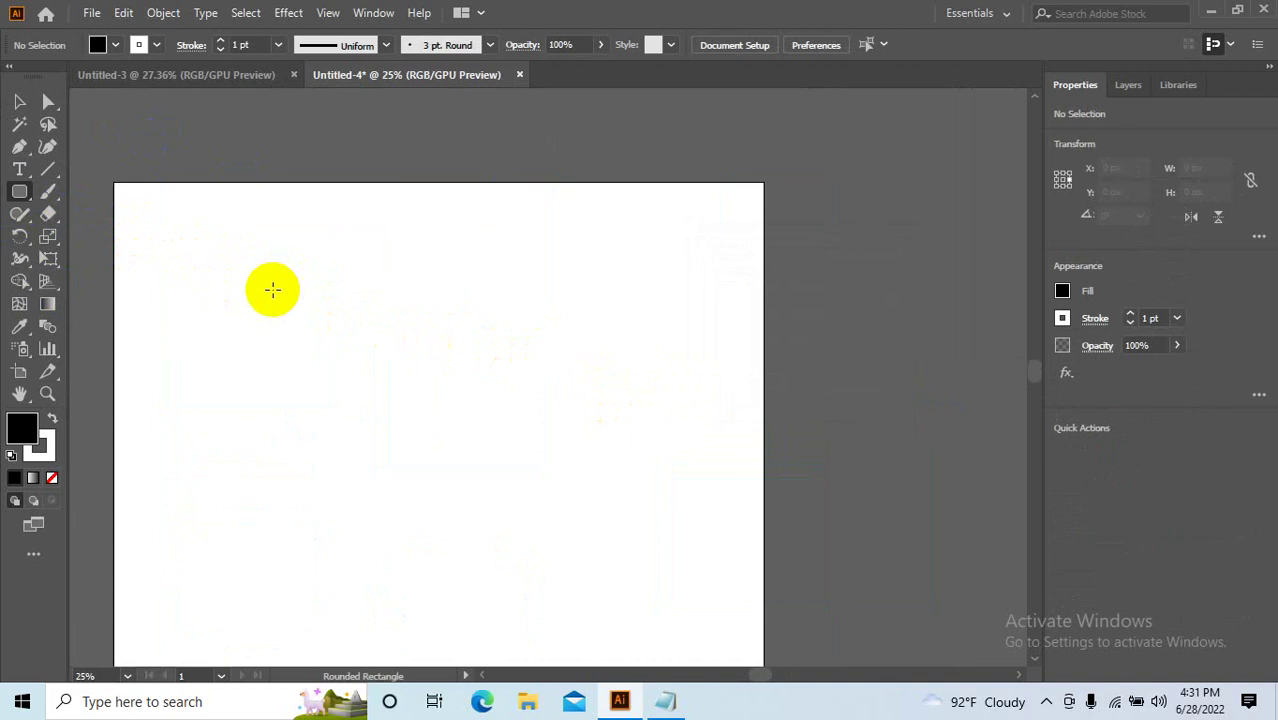
Drag out a large black rectangle, about 1553 × 556 px, raising its corner radius into a full pill shape.
left_click_drag(246, 245, 574, 468)
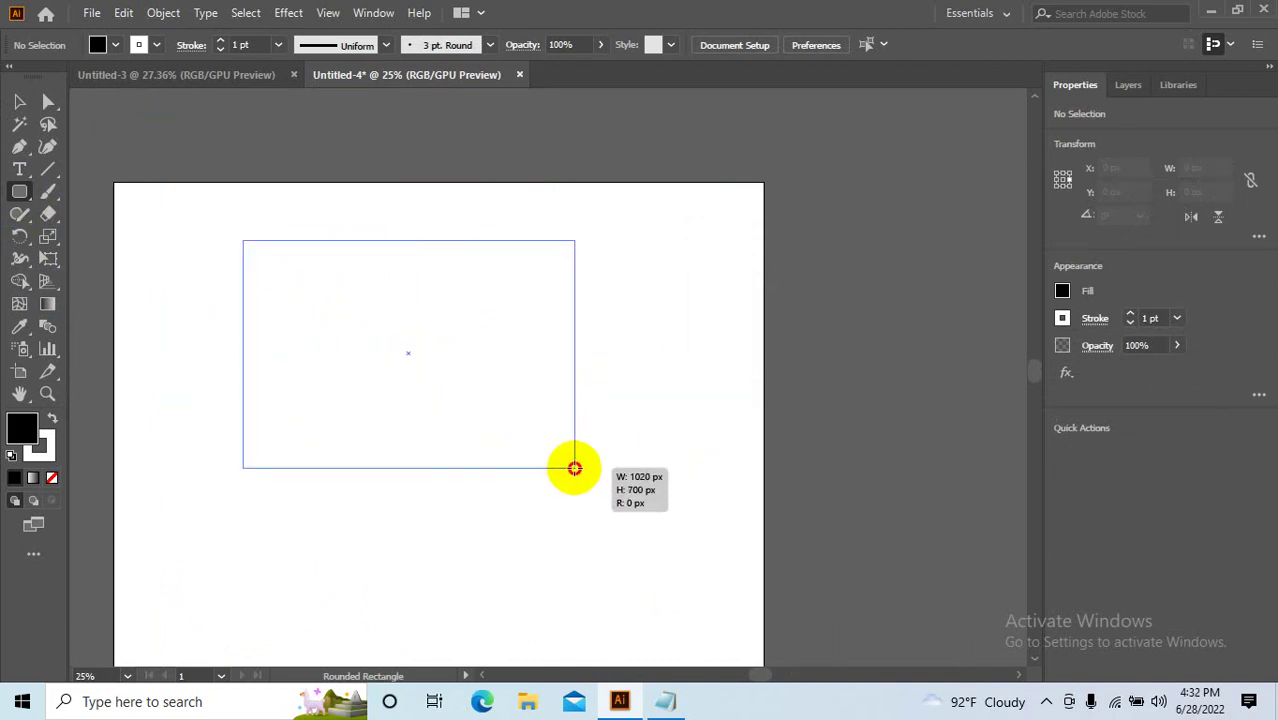
key("Up")
key("Up")
key("Up")
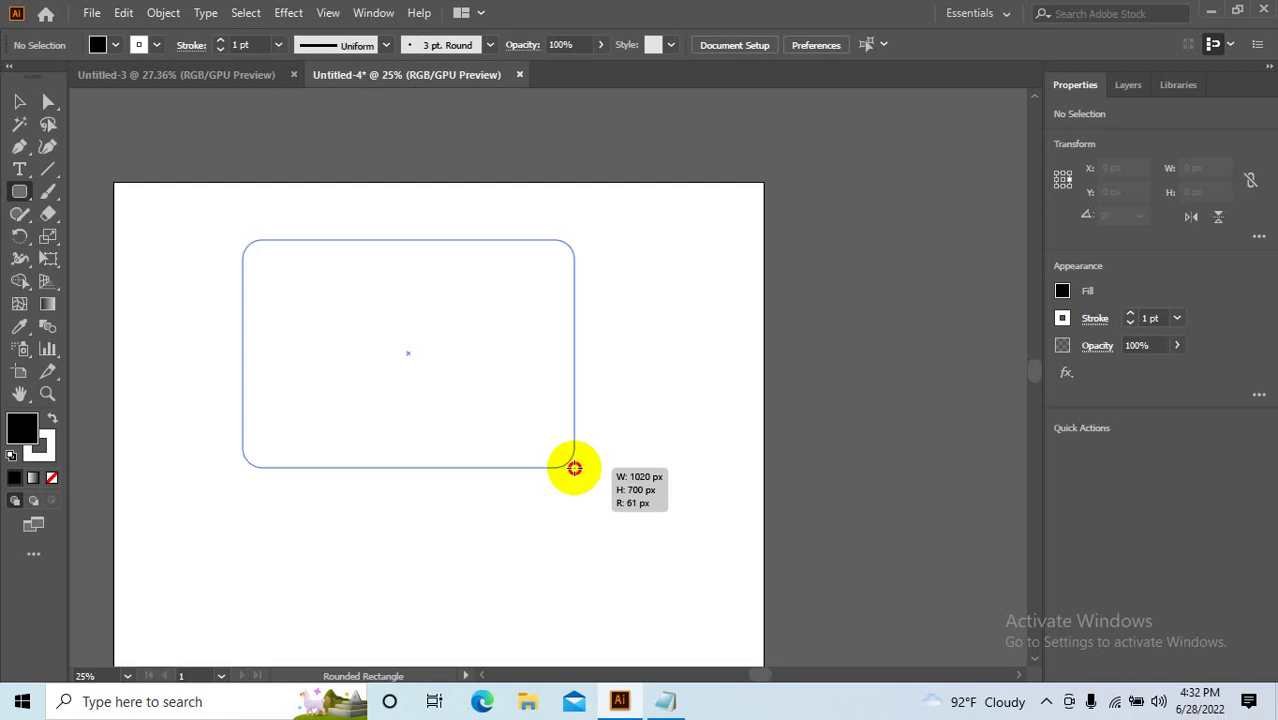
key("Up")
key("Up")
key("Up")
key("Up")
key("Up")
key("Up")
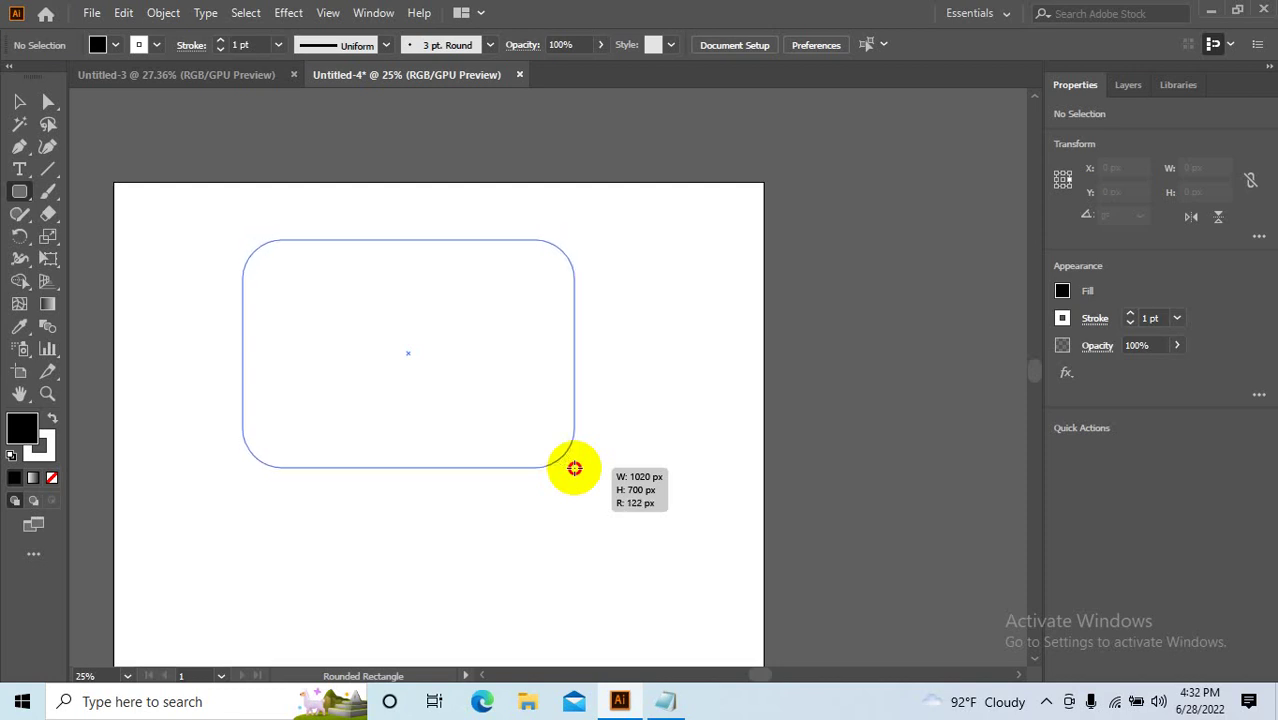
key("Up")
key("Up")
key("Up")
key("Up")
key("Up")
key("Up")
key("Up")
key("Up")
key("Up")
key("Up")
key("Up")
key("Up")
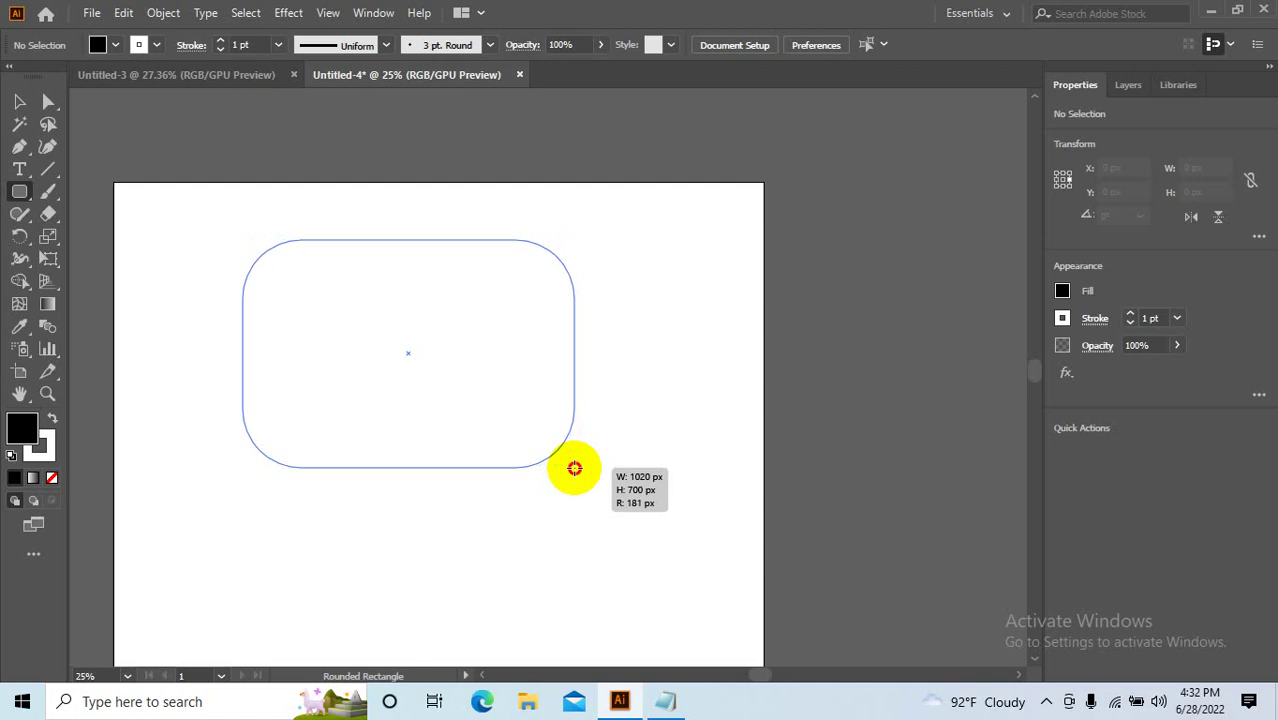
key("Up")
key("Up")
key("Up")
key("Up")
key("Up")
key("Up")
key("Up")
key("Up")
key("Up")
key("Up")
key("Up")
key("Up")
mouse_move(574, 468)
left_mouse_down()
mouse_move(656, 459)
mouse_move(653, 539)
mouse_move(699, 591)
mouse_move(745, 511)
mouse_move(745, 418)
left_mouse_up()
key("Up")
key("Up")
key("Up")
key("Up")
key("Up")
key("Up")
key("Up")
key("Up")
key("Up")
key("Up")
key("Up")
key("Up")
key("Up")
key("Up")
key("Up")
key("Up")
key("Up")
key("Up")
key("Up")
key("Up")
key("Up")
key("Up")
key("Up")
key("Up")
key("Up")
key("Up")
key("Up")
key("Up")
key("Up")
key("Up")
key("Up")
key("Up")
key("Up")
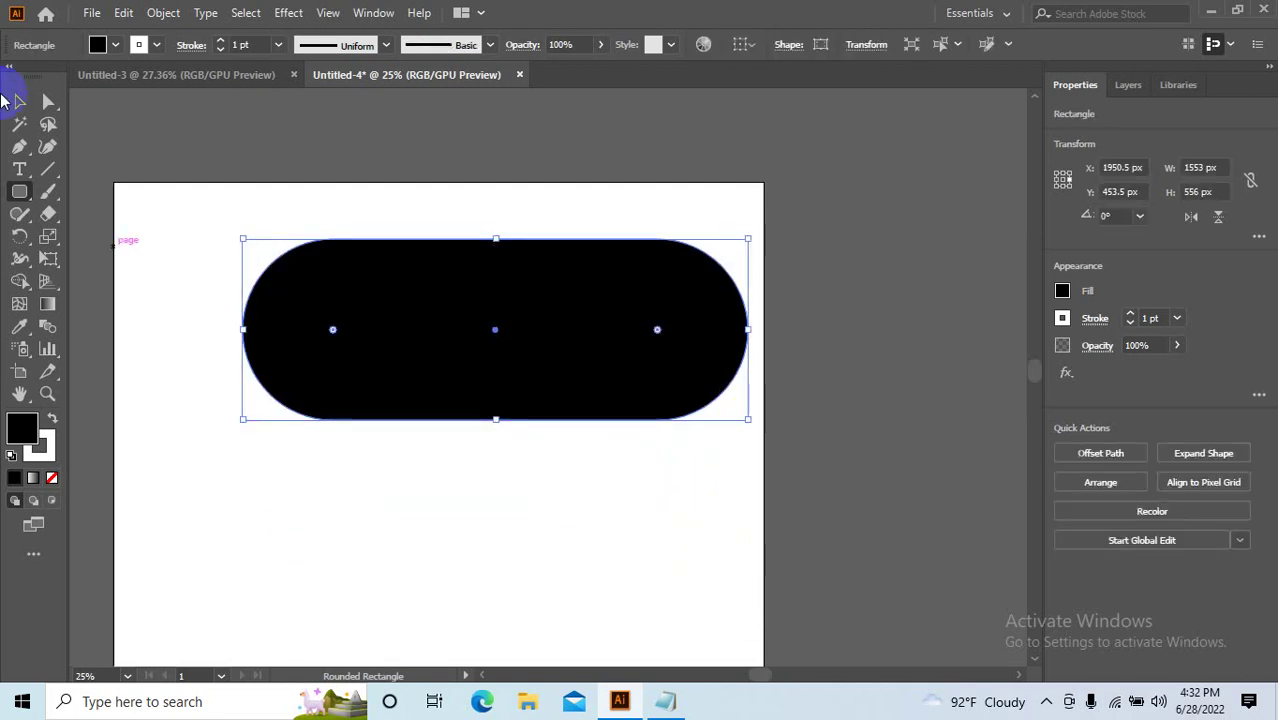
Move the black pill up and to the left on the artboard.
left_click(19, 101)
left_click(729, 157)
left_click_drag(487, 354, 415, 343)
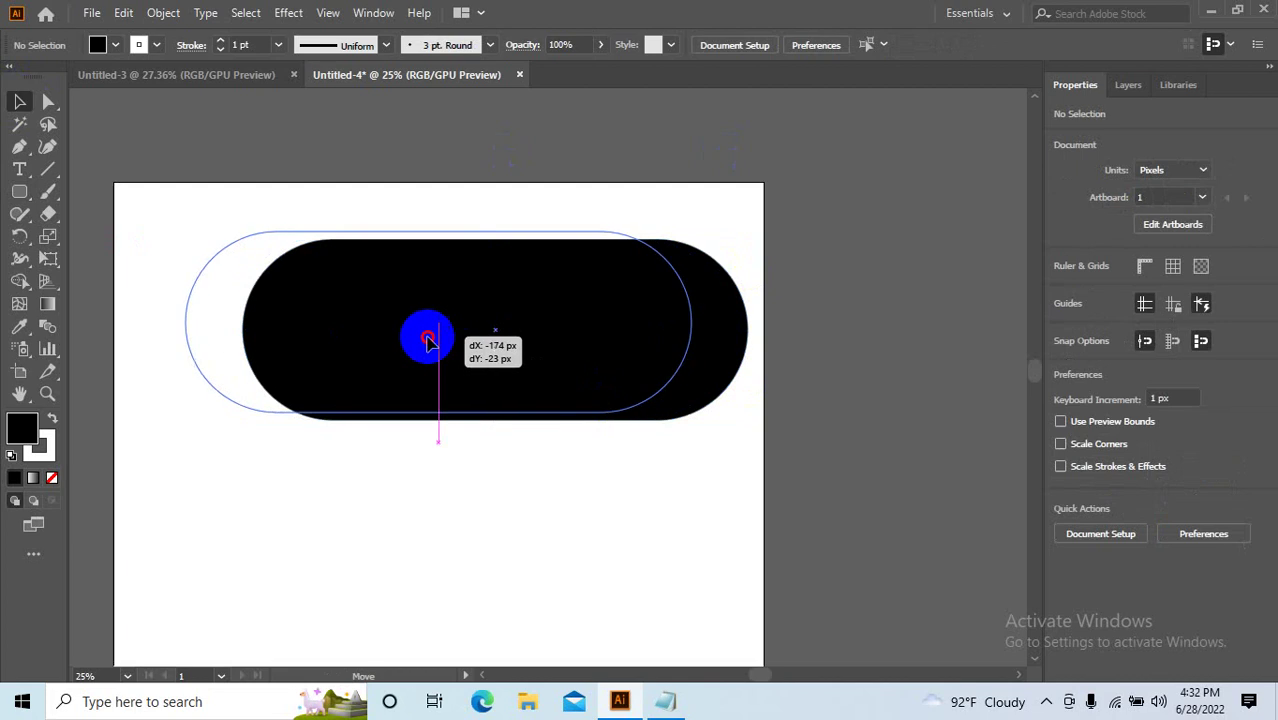
left_click(716, 467)
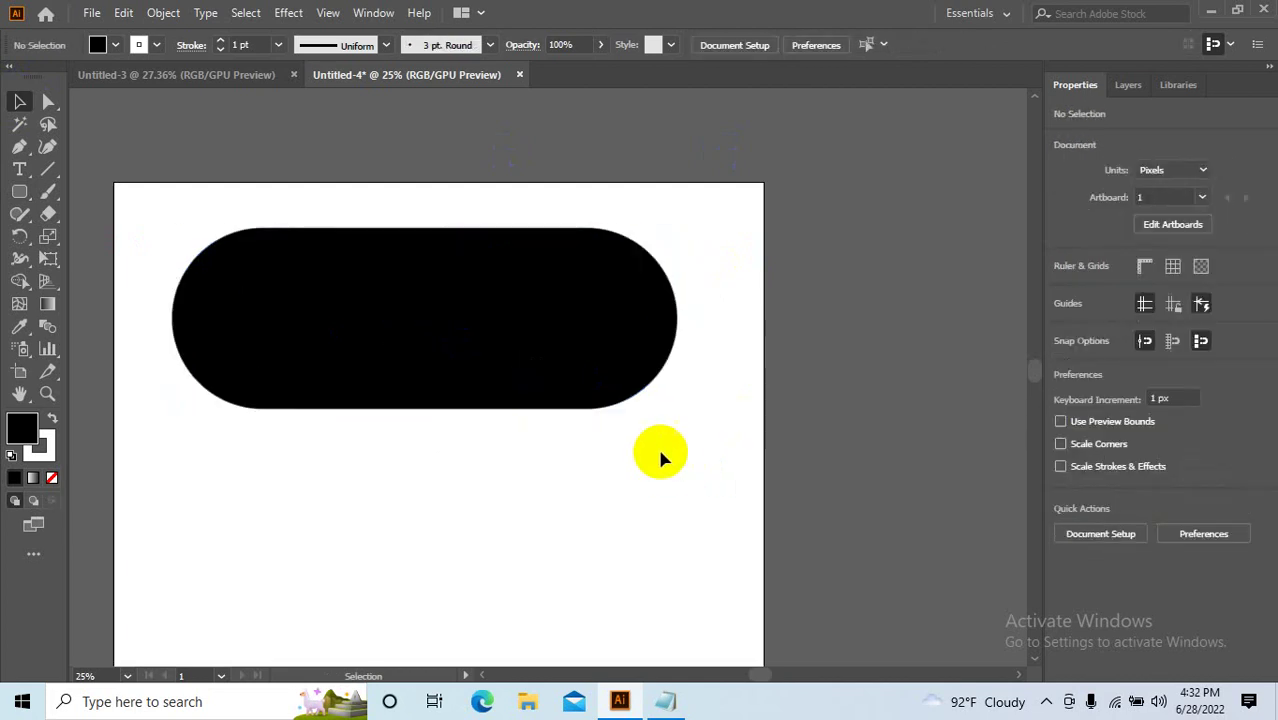
left_click(17, 193)
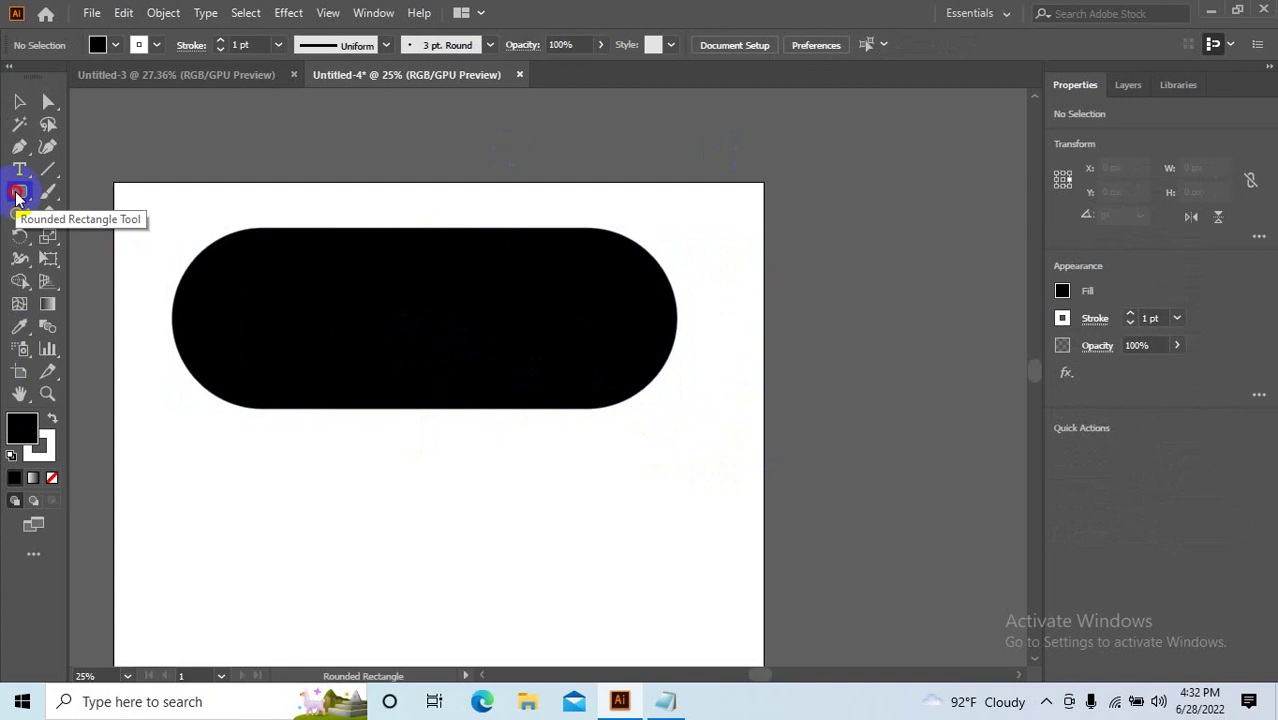
Draw a black oval, about 487 × 455 px, below the pill and nudge it up-left.
left_click_drag(17, 193, 80, 236)
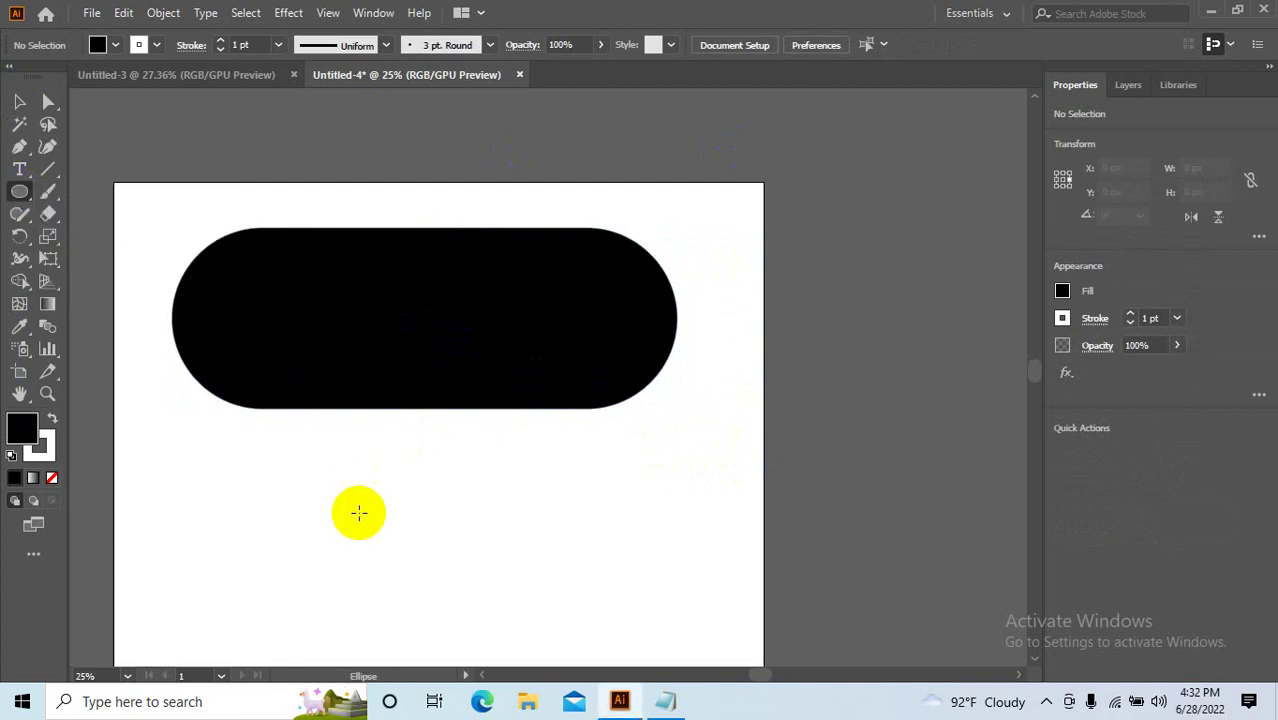
scroll(362, 531, "down", 3)
scroll(362, 531, "left", 2)
left_click_drag(292, 331, 451, 479)
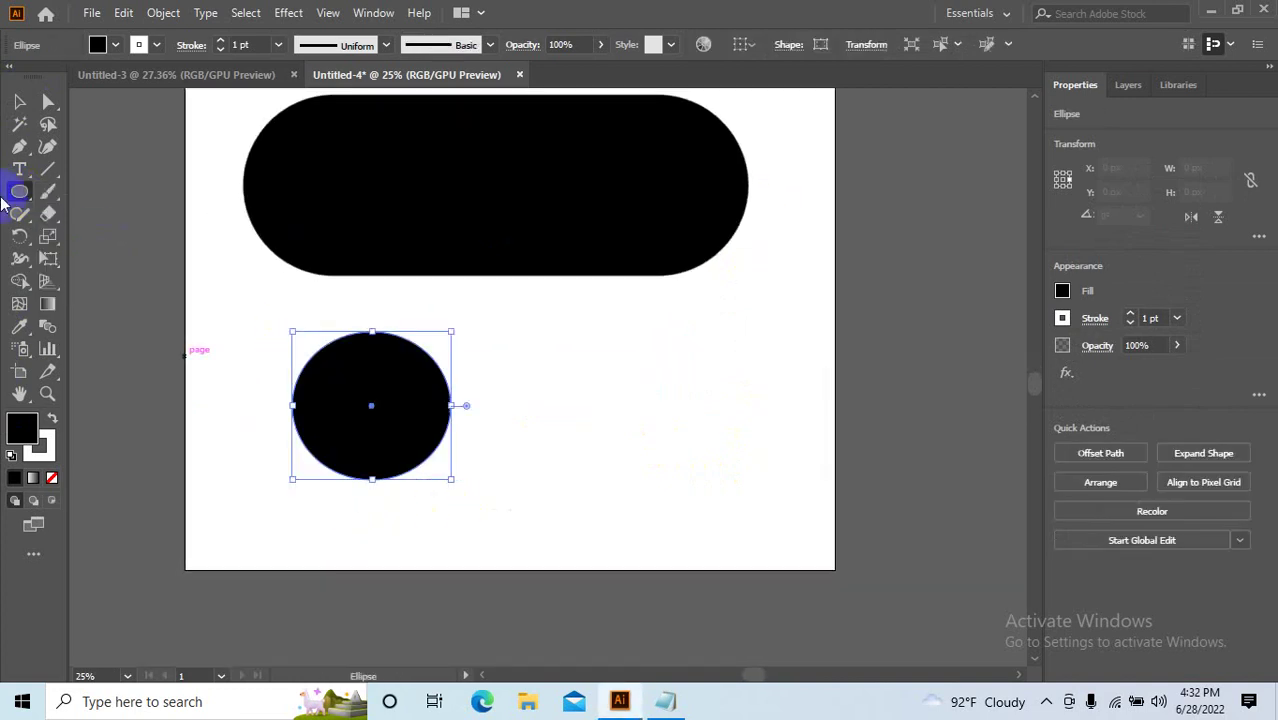
left_click(19, 101)
left_click_drag(334, 440, 285, 391)
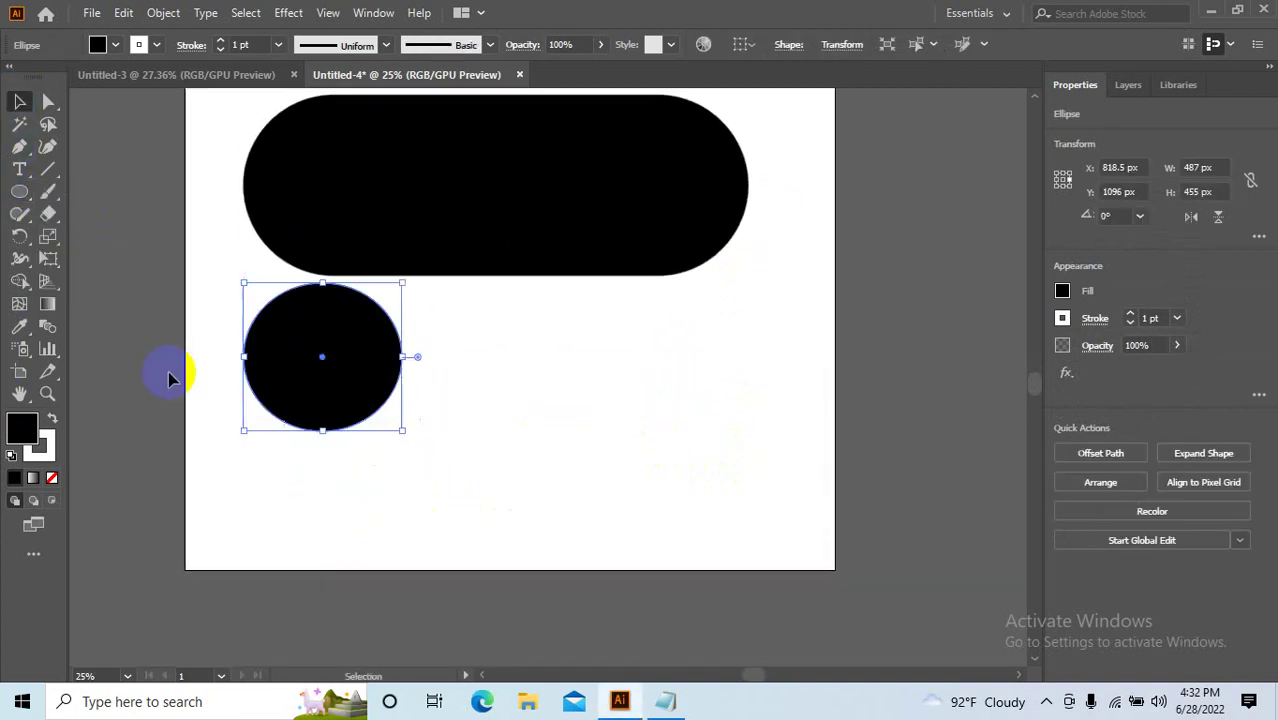
Add a 432 px black circle to the right of the oval.
left_click(19, 191)
left_click_drag(477, 321, 568, 461)
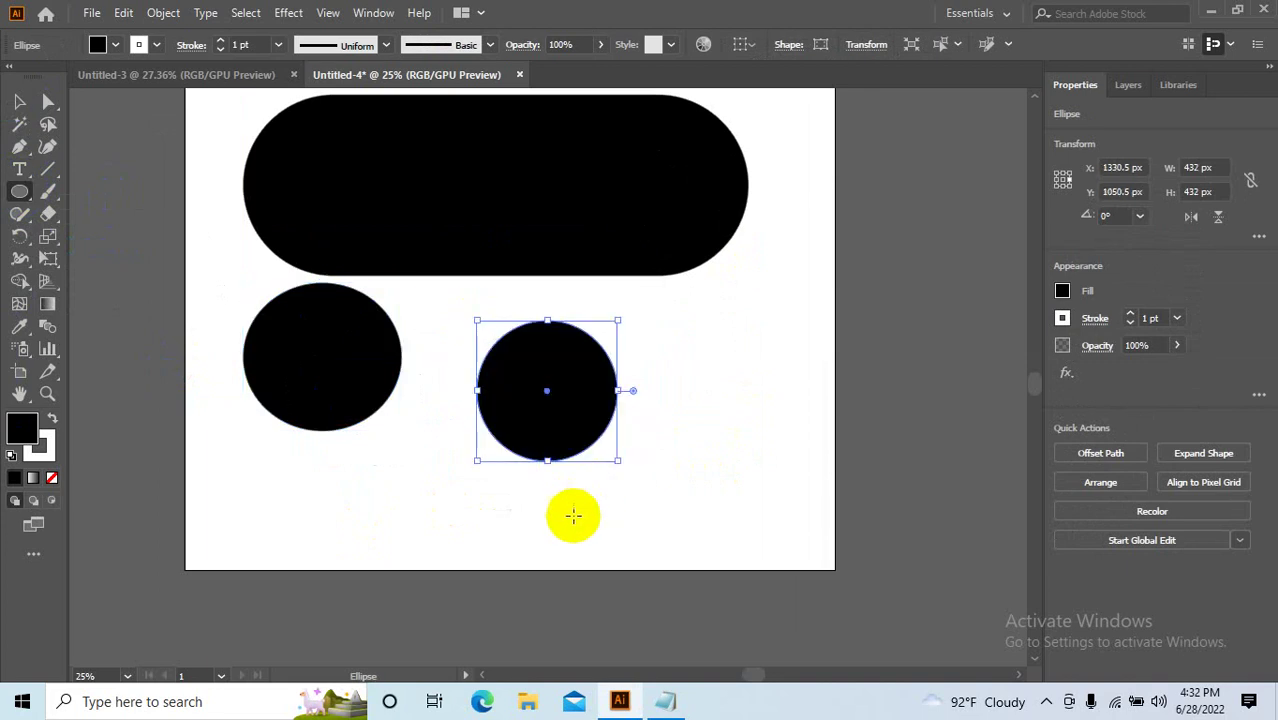
left_click_drag(19, 191, 104, 263)
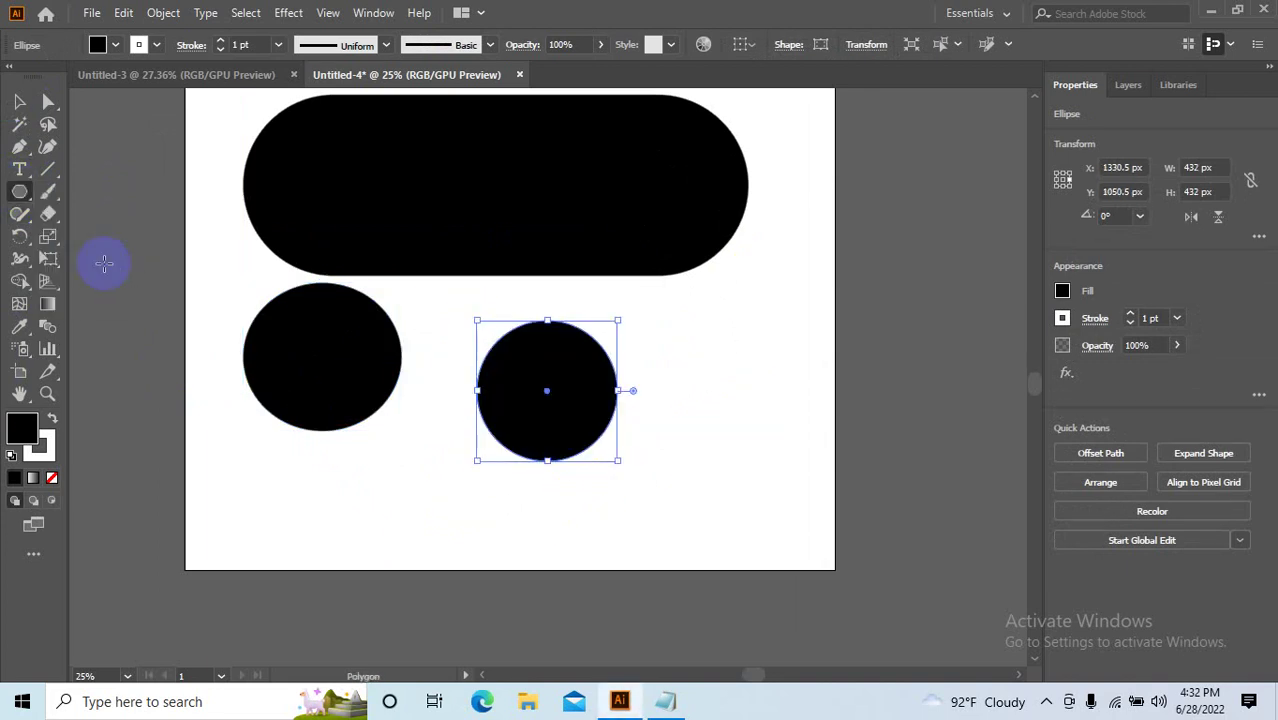
Draw a black 292 × 253 px hexagon right of the circles and move it down-right.
key("v")
left_click(513, 400)
scroll(700, 375, "up", 2)
scroll(560, 368, "right", 2)
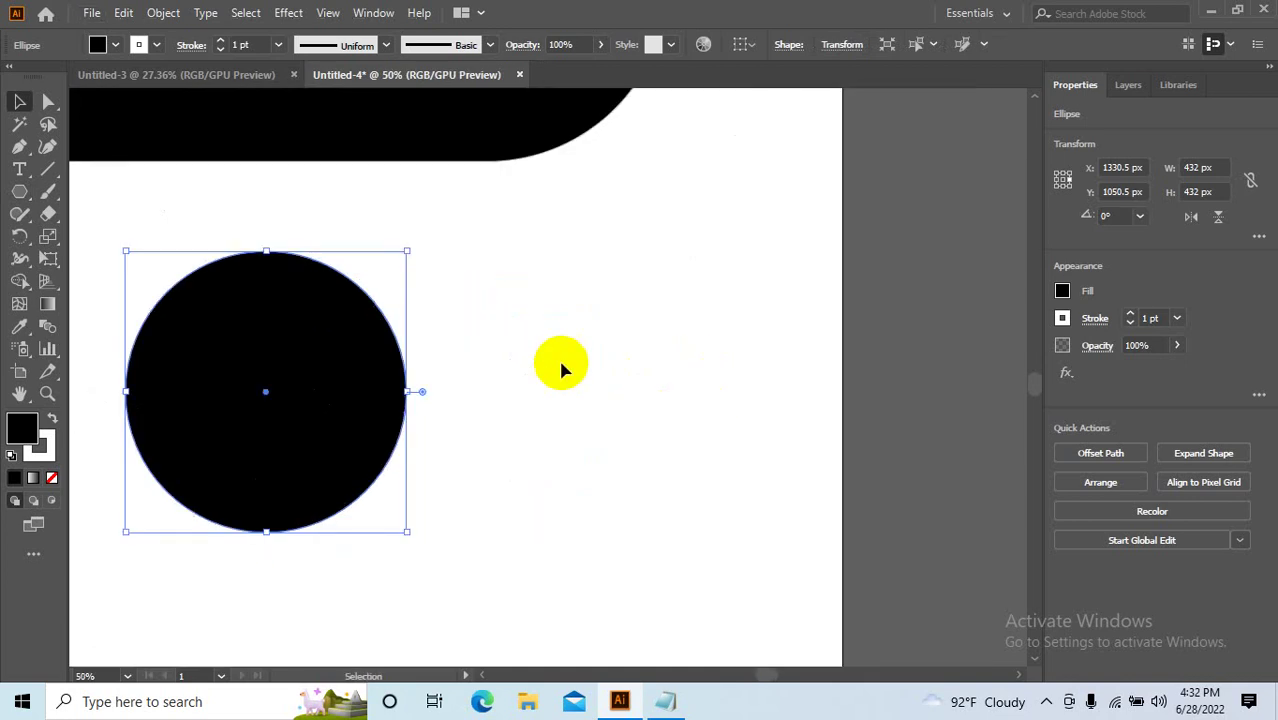
scroll(558, 368, "right", 1)
scroll(530, 366, "right", 2)
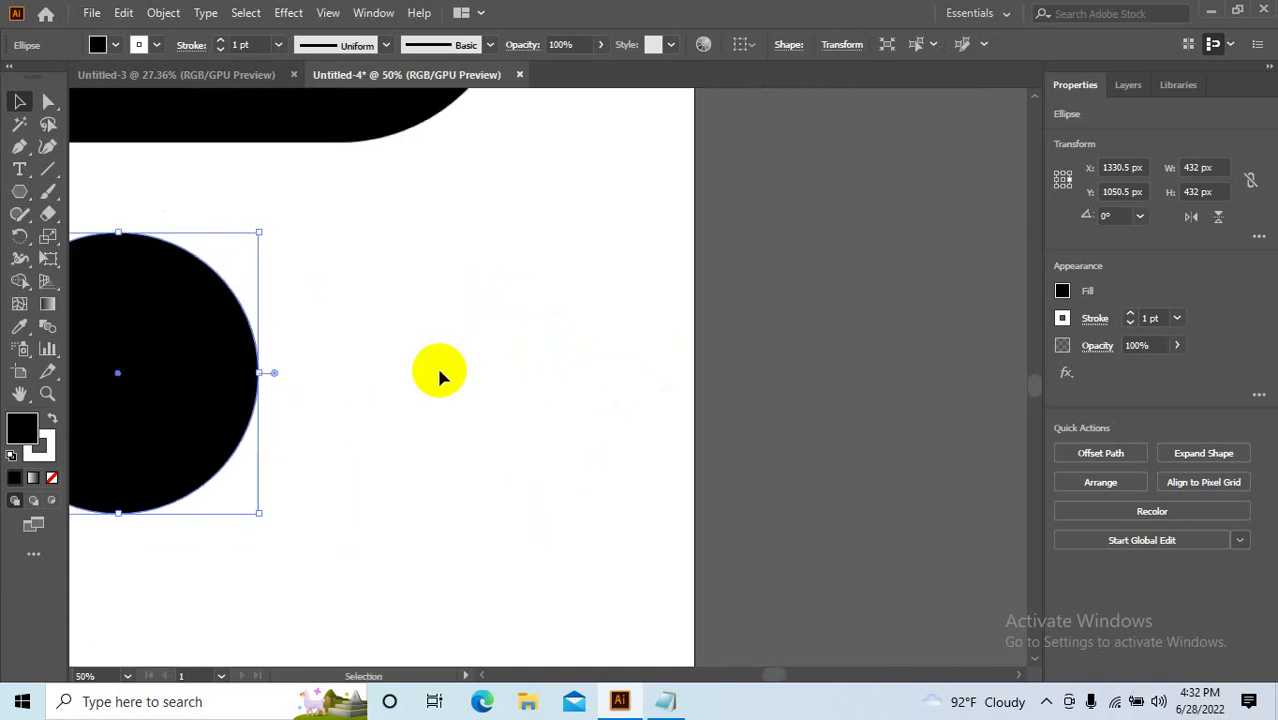
left_click(19, 191)
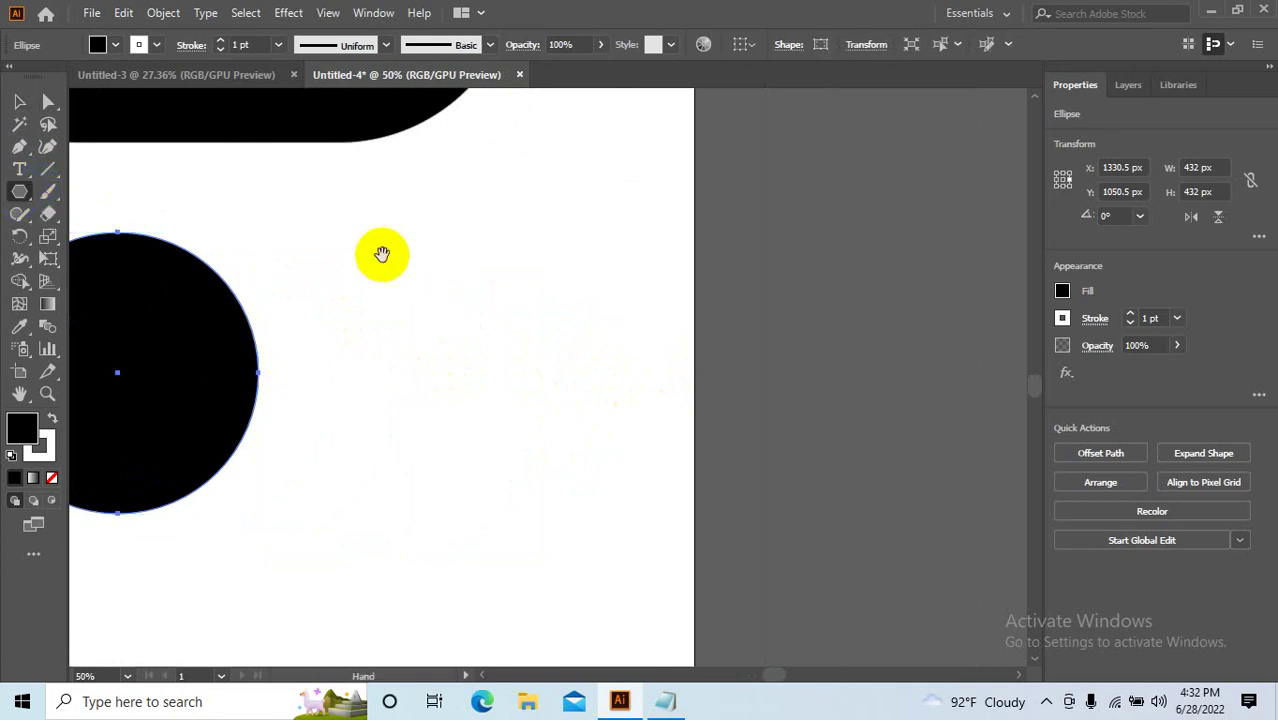
left_click_drag(370, 236, 410, 216)
left_click_drag(467, 245, 553, 287)
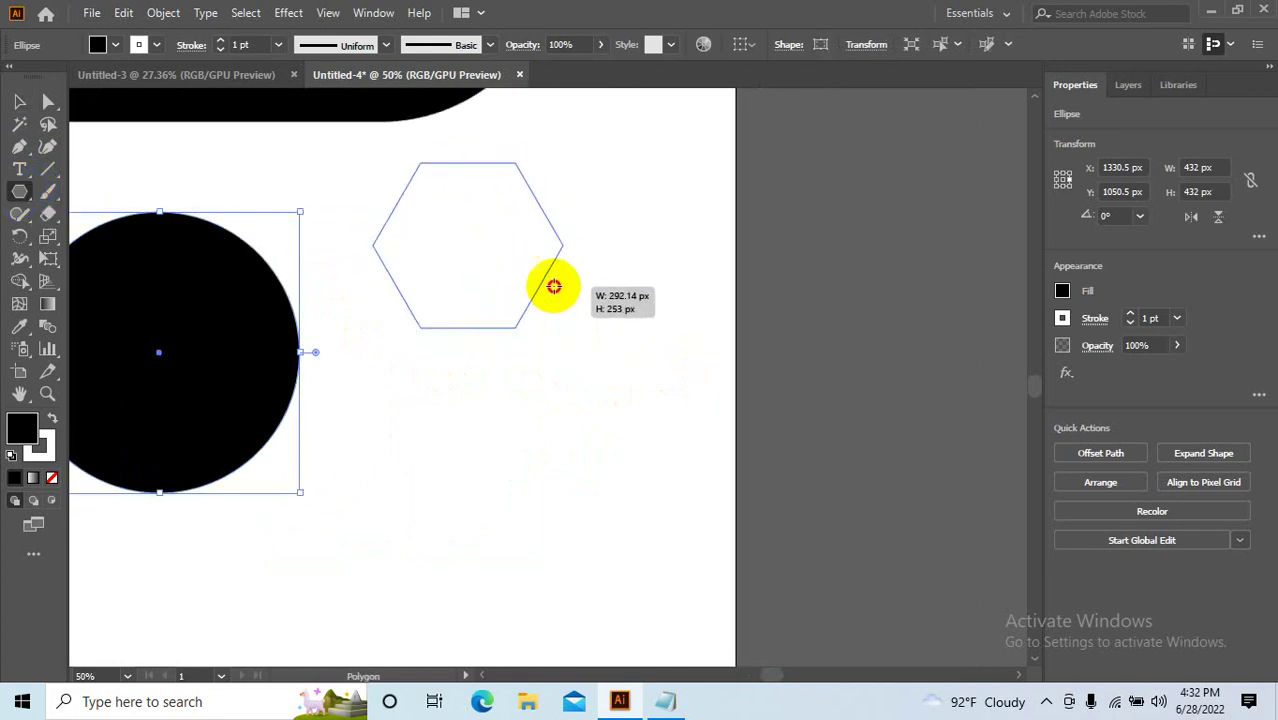
left_click(19, 101)
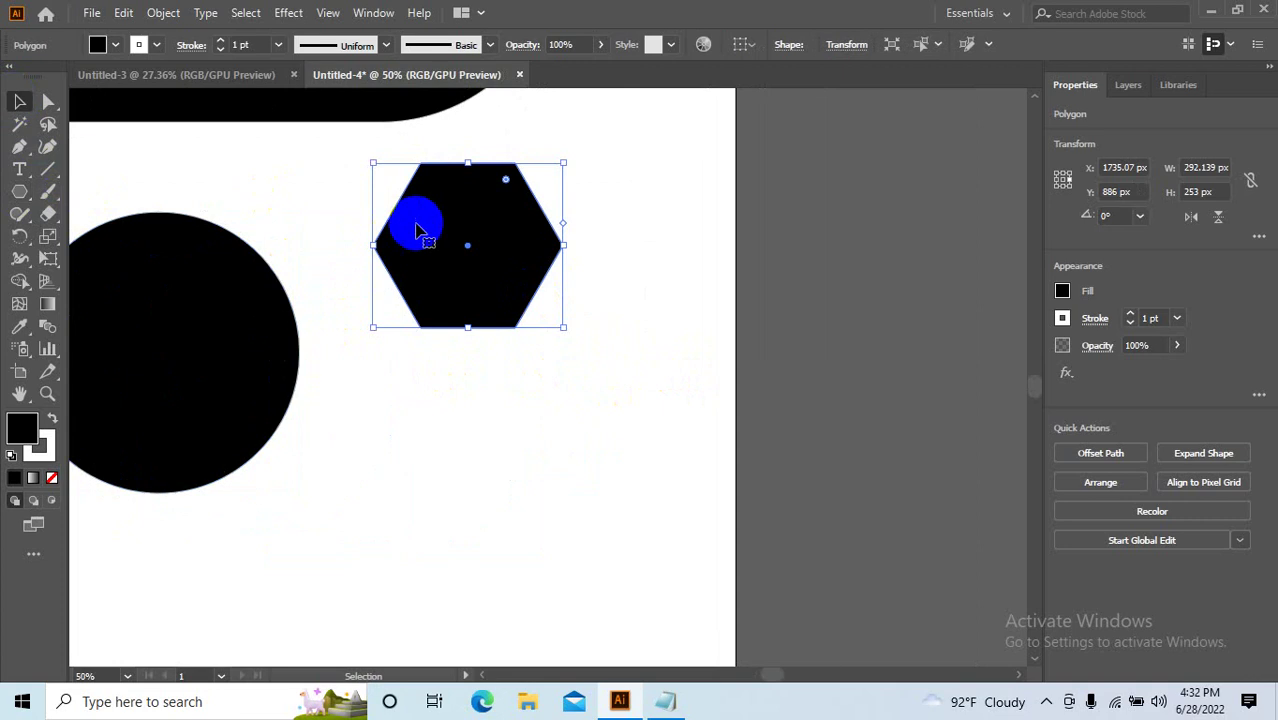
left_click_drag(422, 225, 530, 345)
left_click_drag(576, 266, 635, 287)
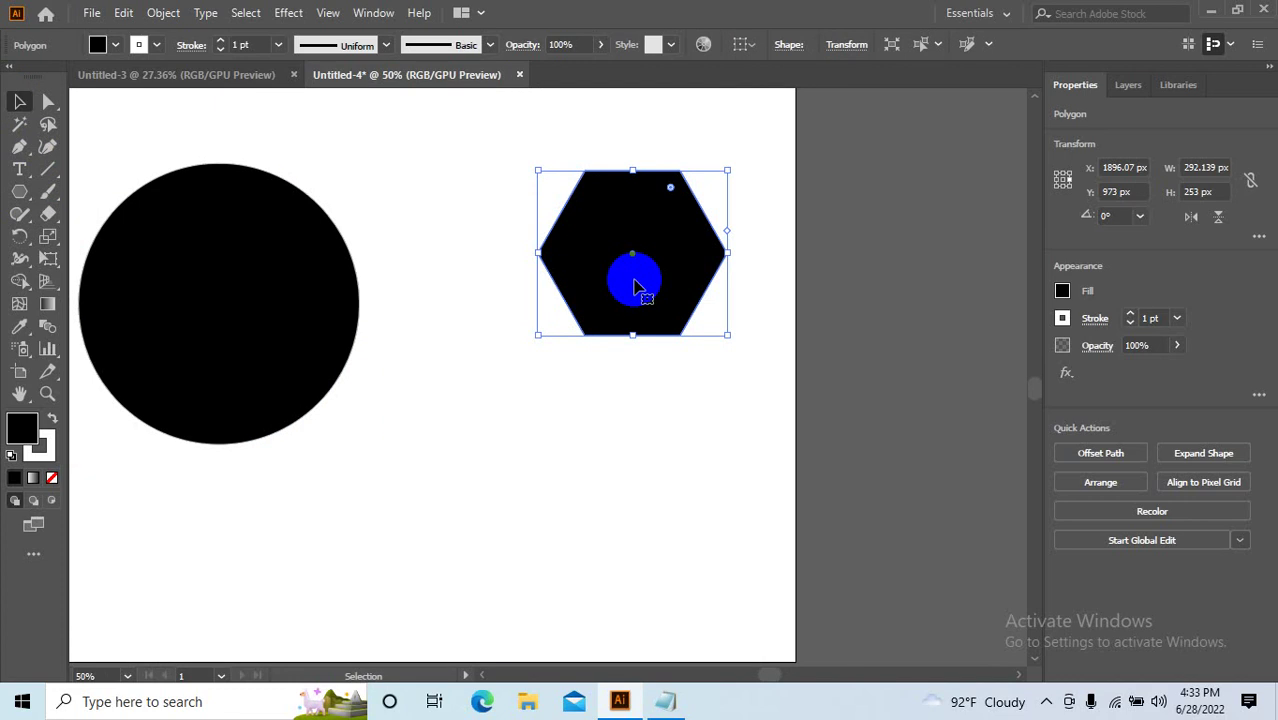
Marquee-select the pill, circles and hexagon and delete them all.
scroll(635, 287, "down", 2)
left_click_drag(650, 322, 122, 165)
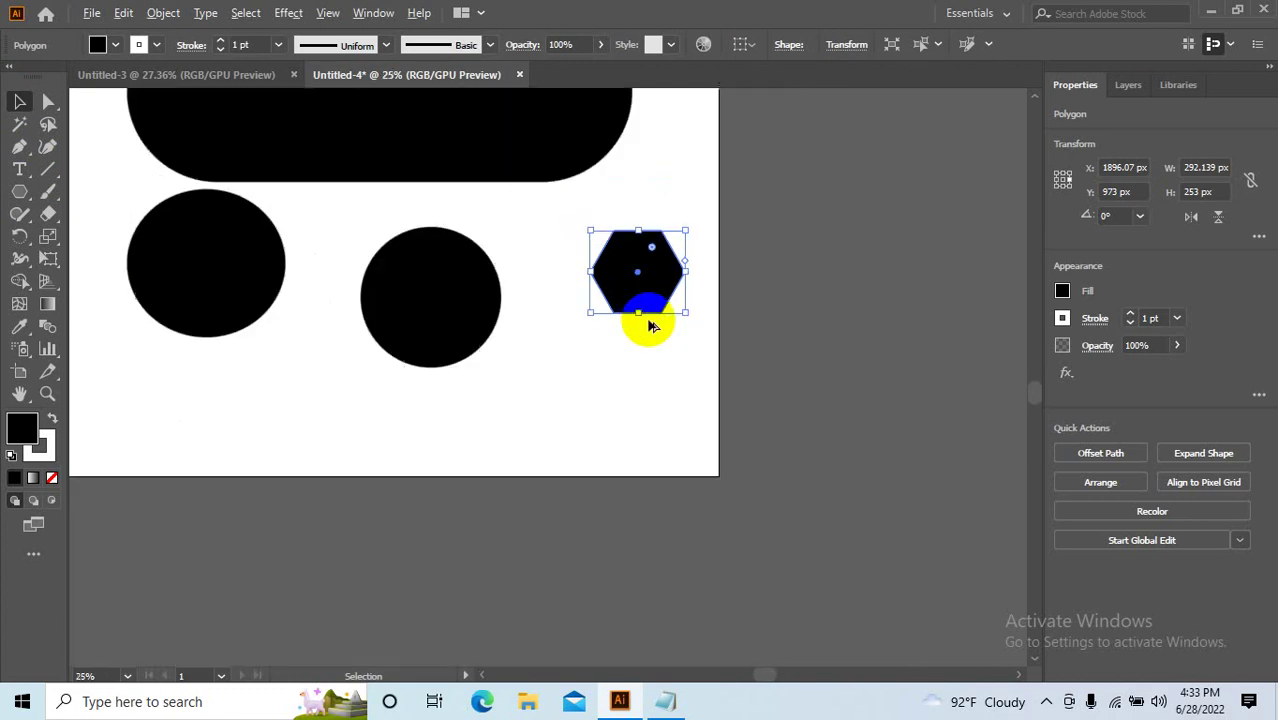
key("Delete")
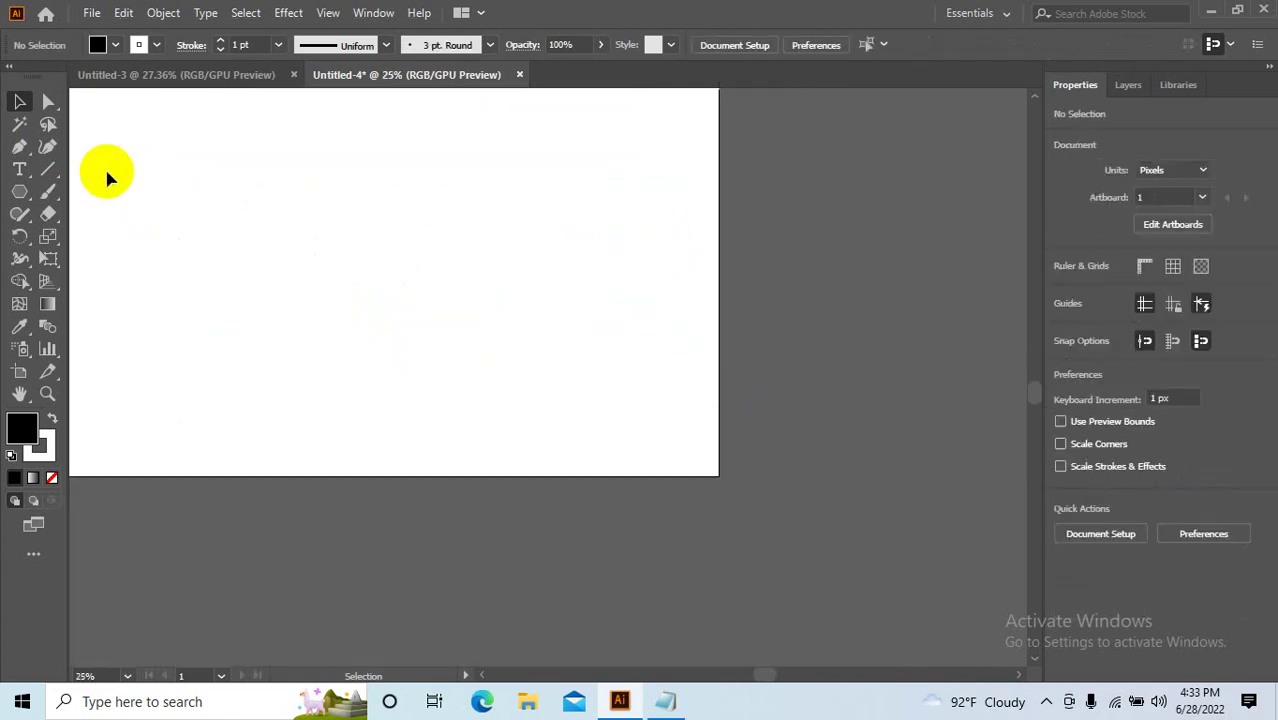
Drag out a many-sided, near-circular black polygon near the artboard's upper centre.
left_click(19, 191)
scroll(295, 250, "up", 1)
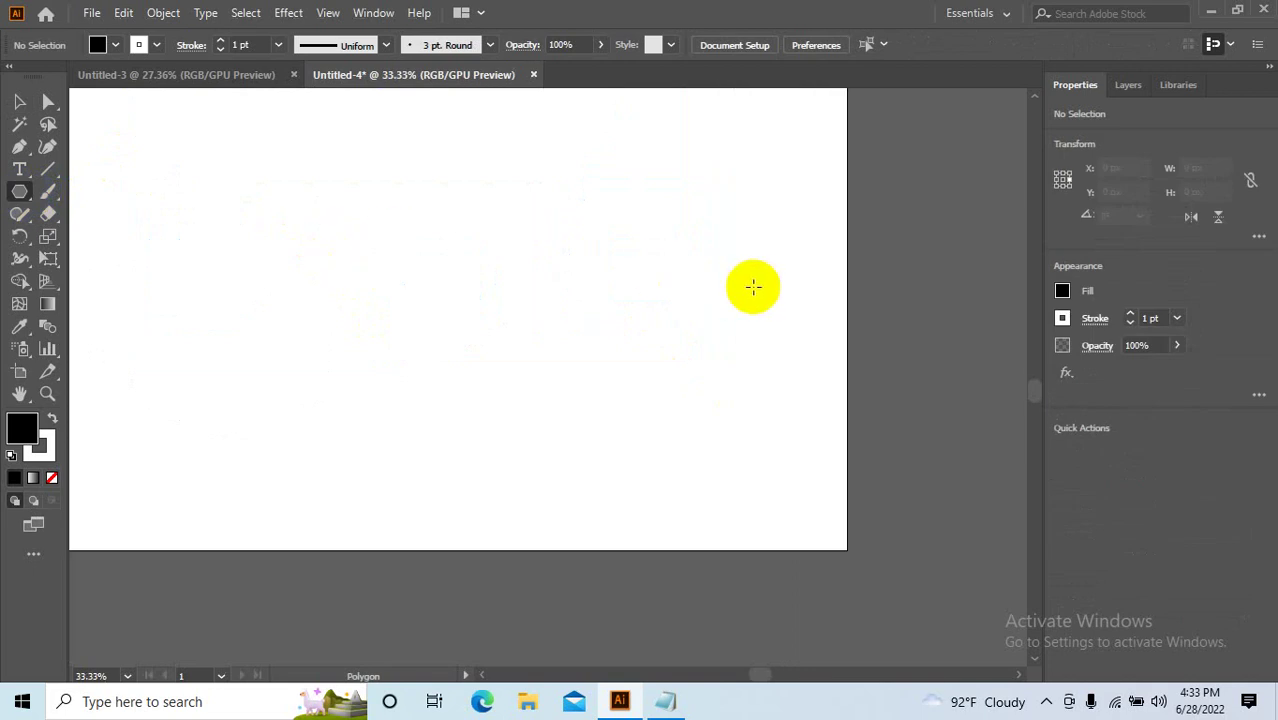
left_click_drag(509, 230, 592, 290)
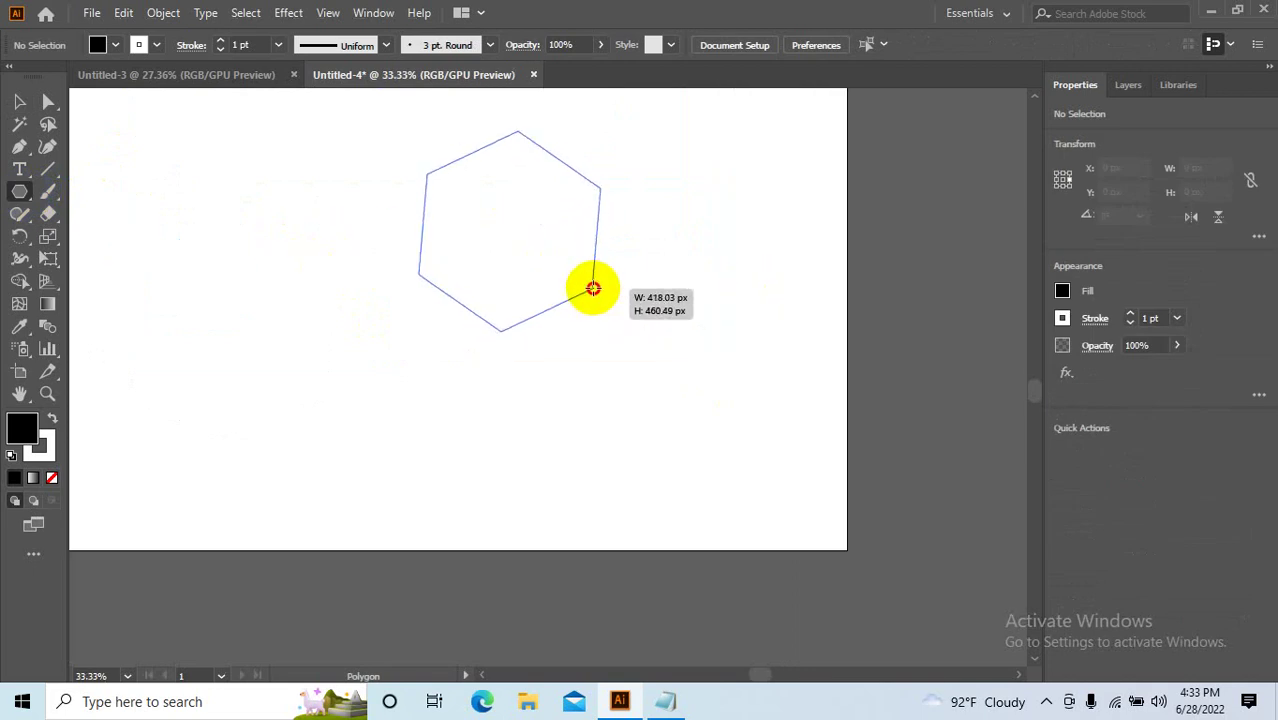
left_click_drag(592, 290, 593, 289)
key("Up")
key("Up")
key("Up")
key("Up")
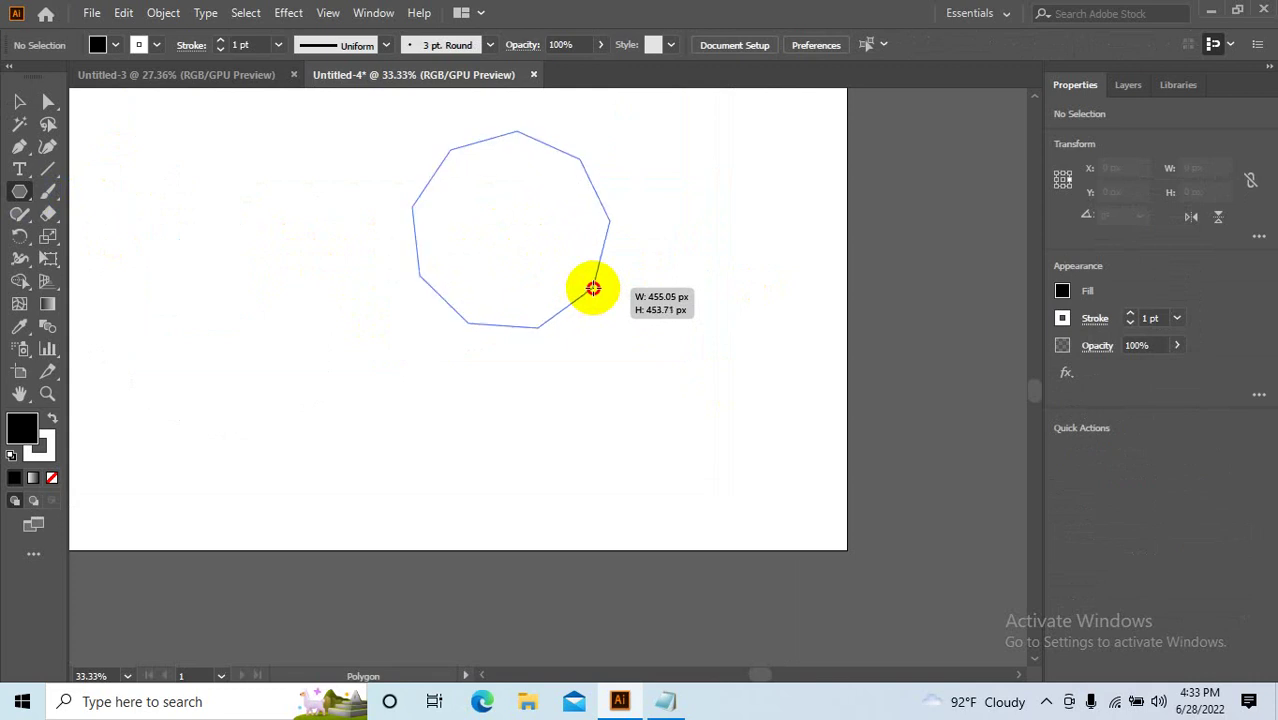
key("Up")
key("Up")
key("Up")
key("Up")
key("Up")
key("Up")
key("Up")
left_click_drag(593, 289, 593, 289)
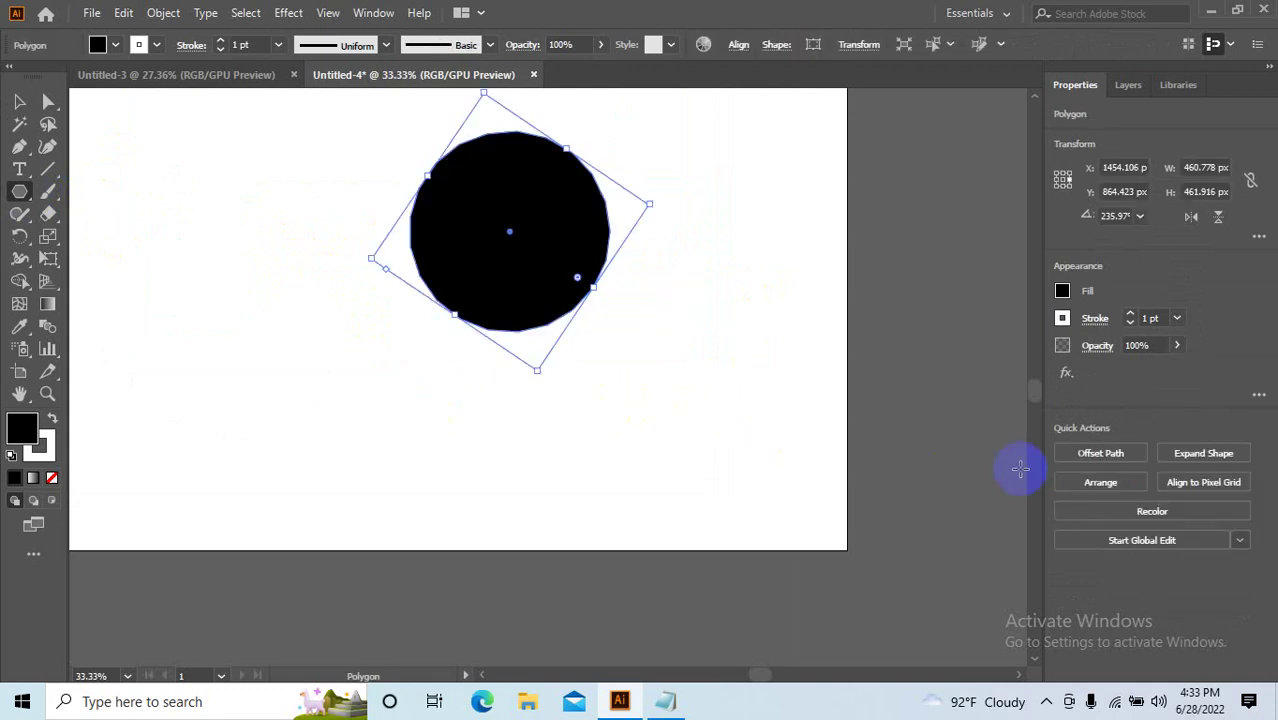
Create a 15-sided polygon by entering 15 sides in the Polygon dialog.
left_click(20, 192)
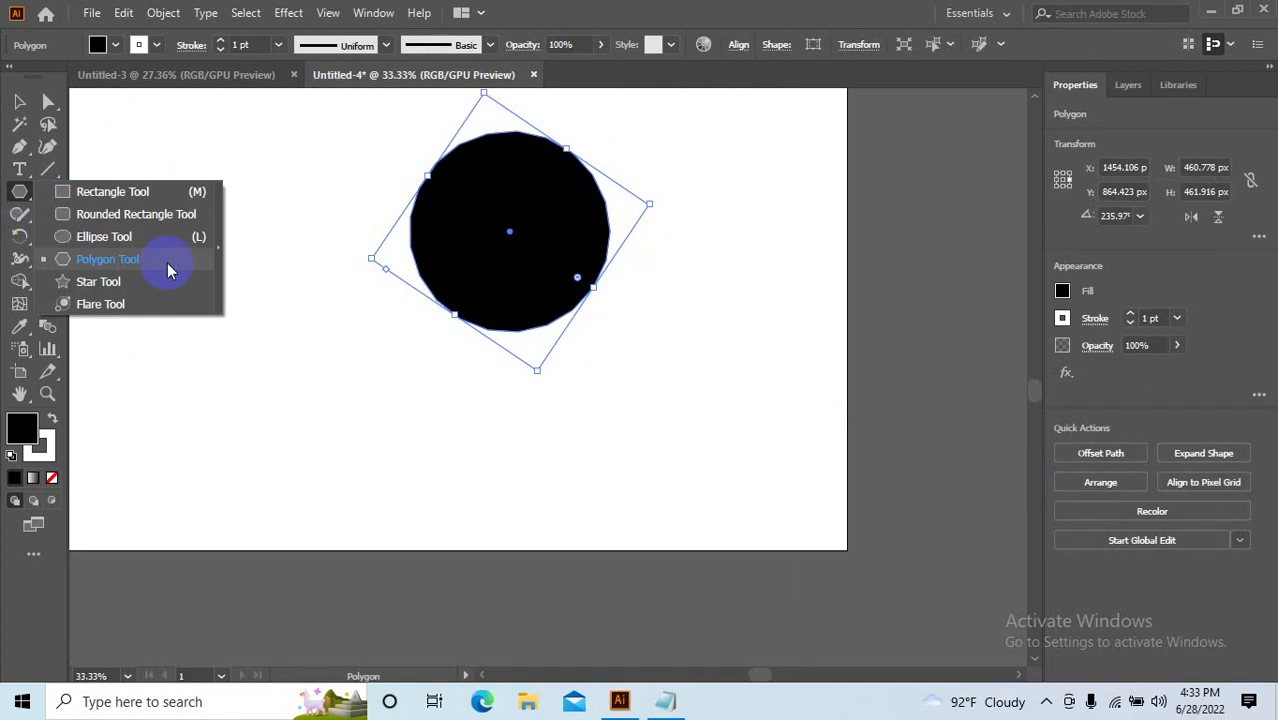
left_click(100, 254)
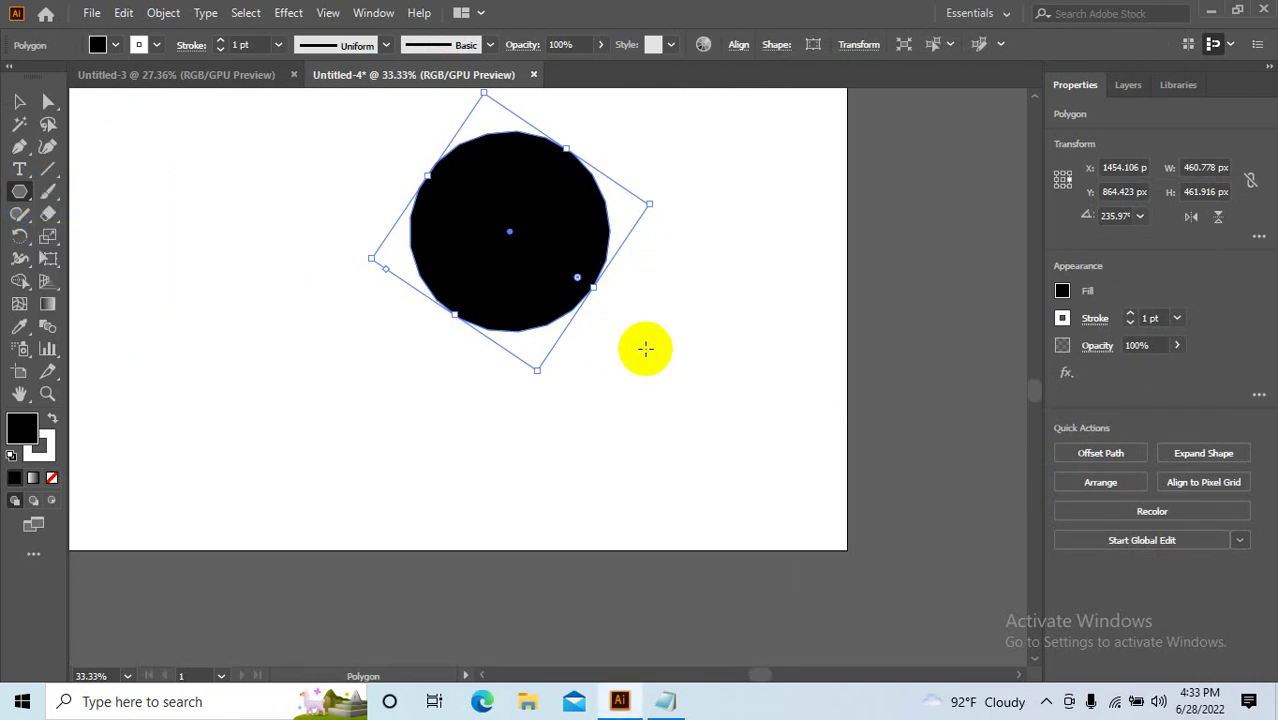
left_click(646, 349)
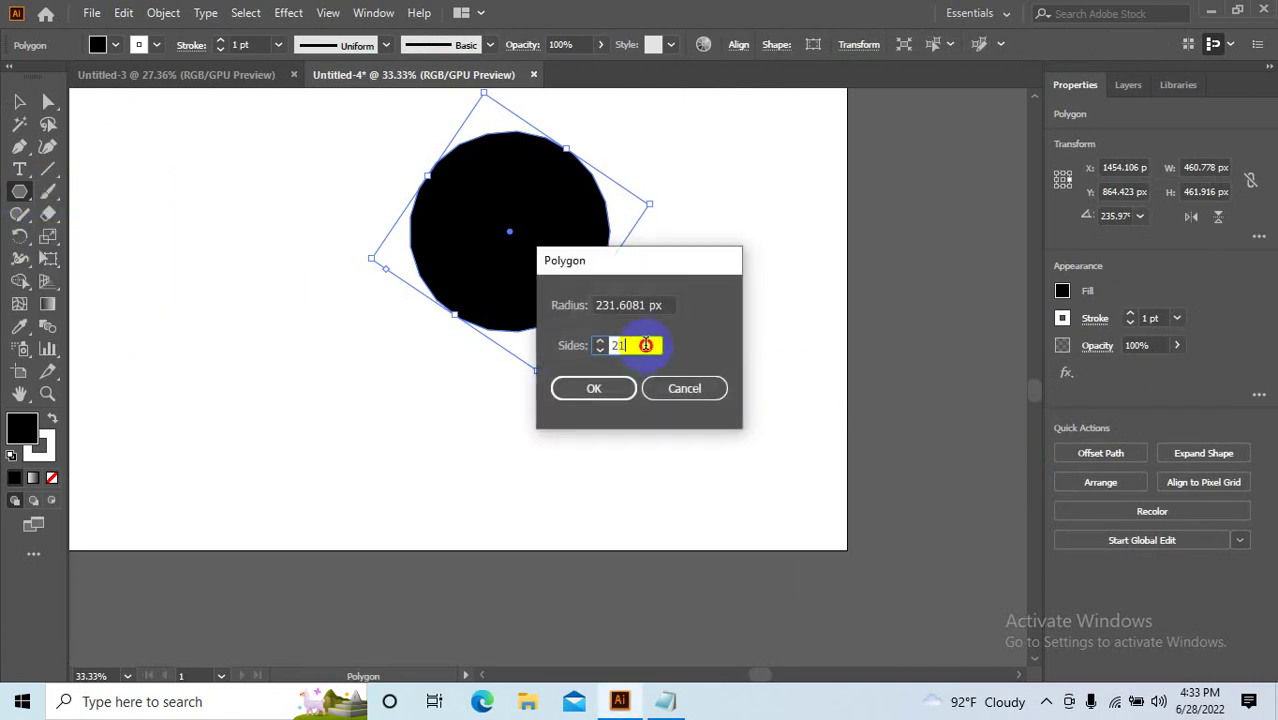
left_click_drag(646, 345, 588, 348)
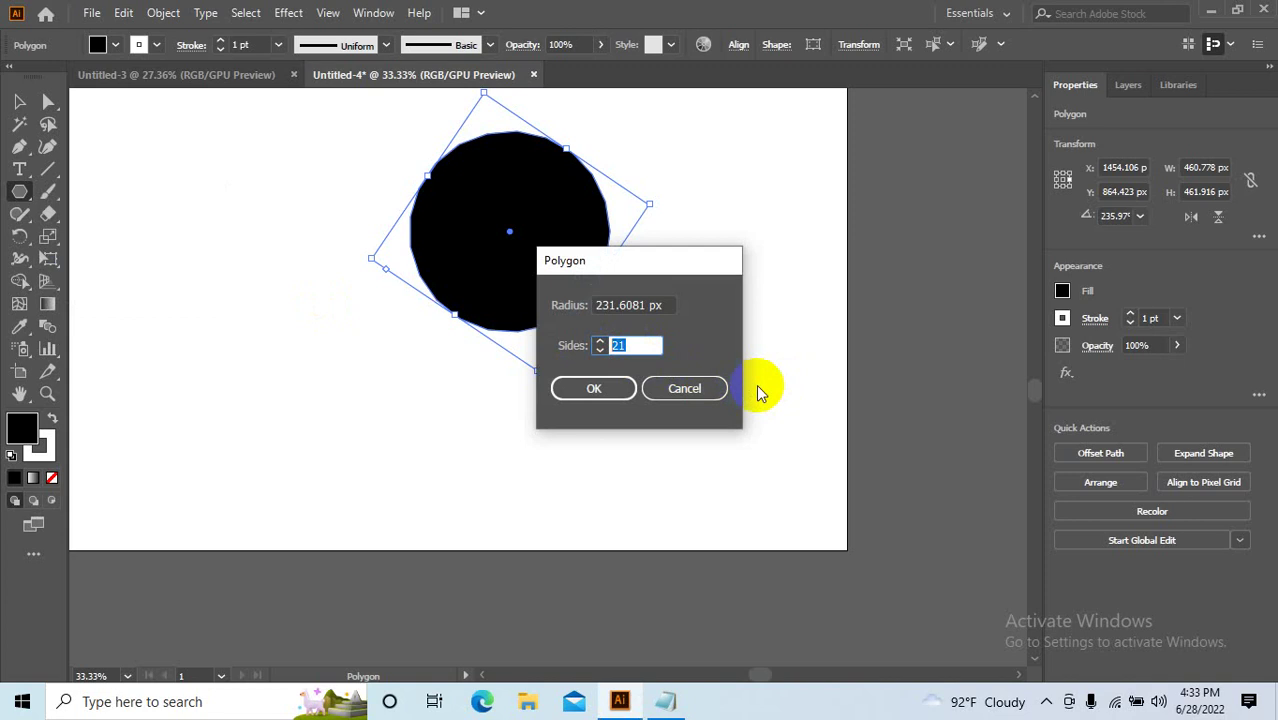
type("15")
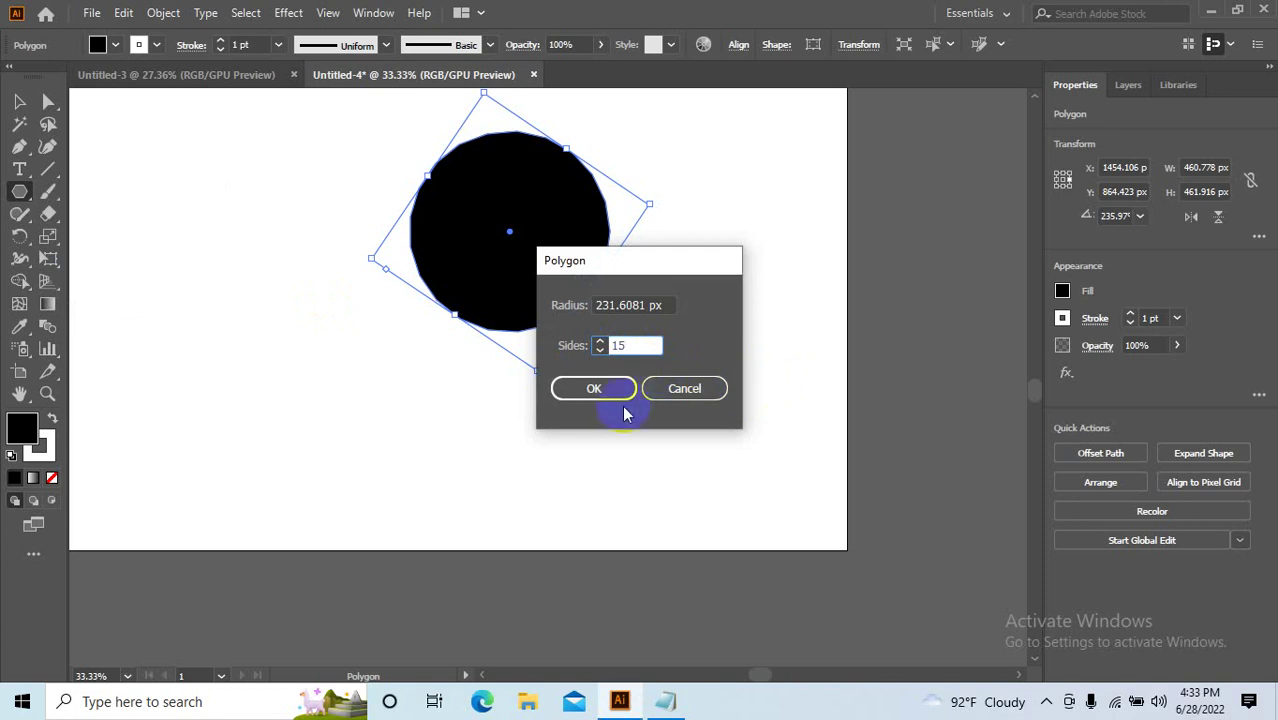
left_click(597, 395)
Move the new 15-sided polygon to the left of the artboard and deselect it.
left_click(19, 101)
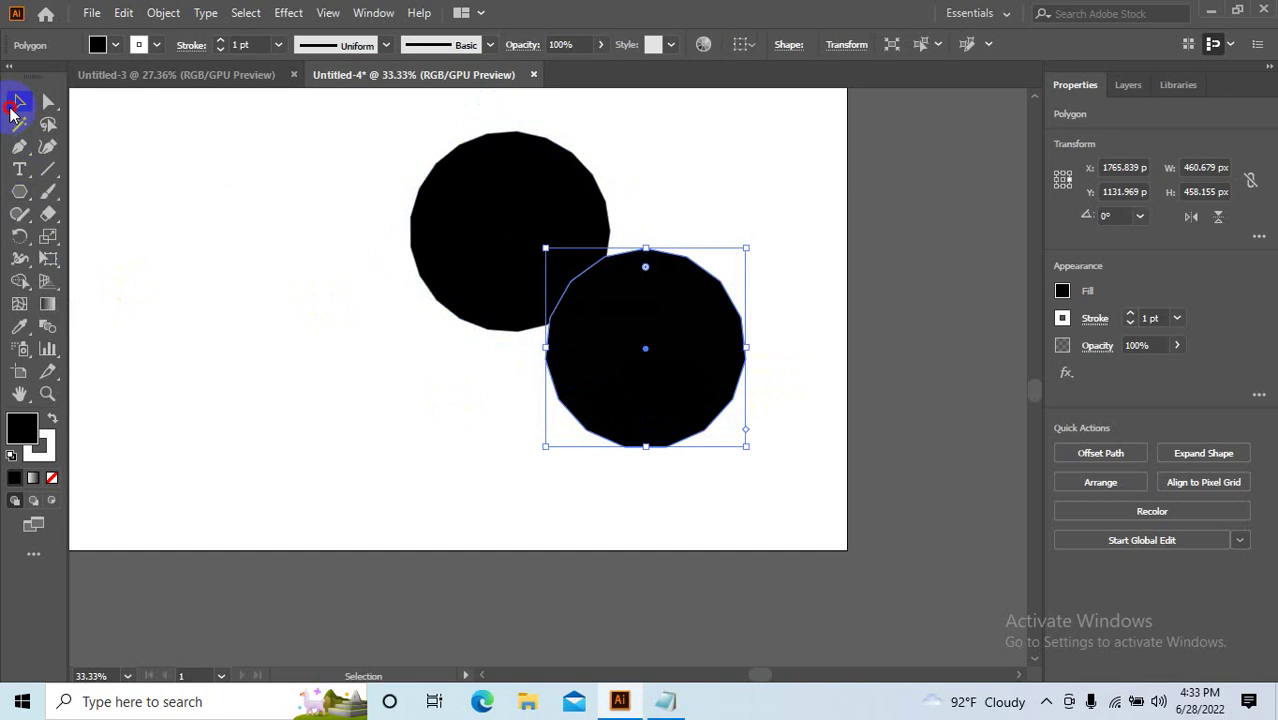
left_click_drag(658, 365, 249, 305)
left_click(470, 405)
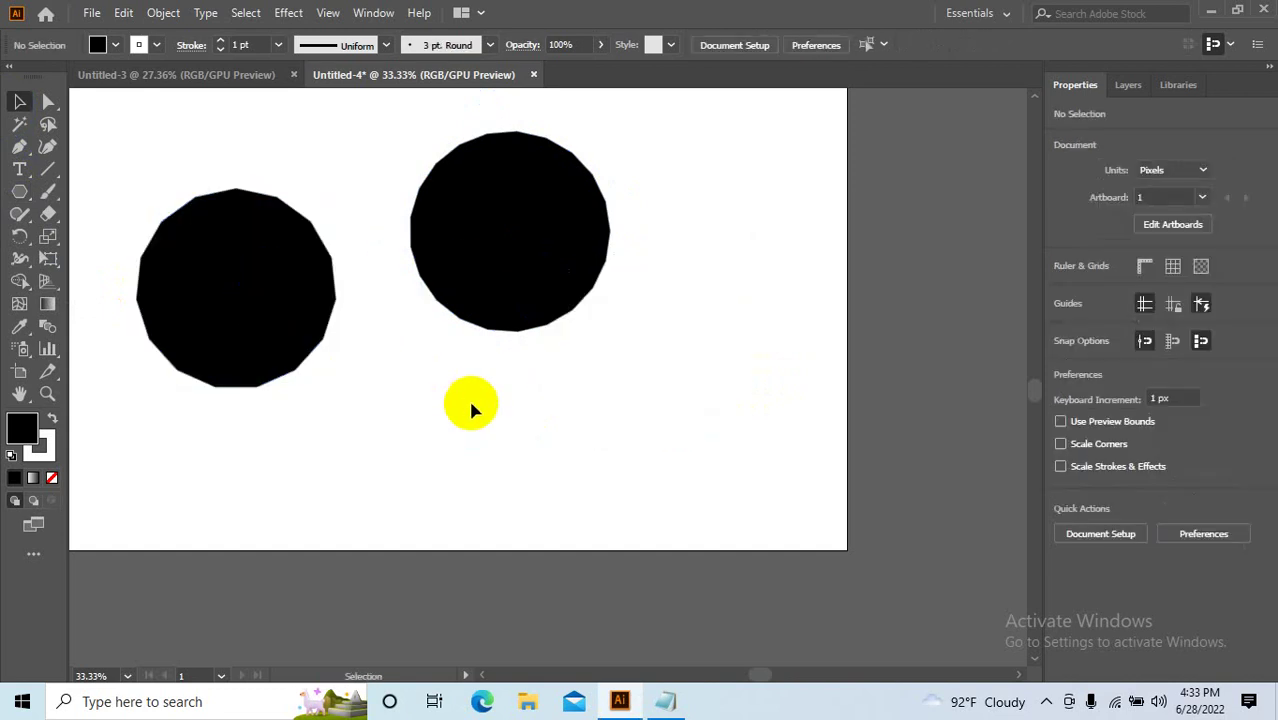
Draw an 18-pointed black star, about 586 × 587 px, at the artboard's lower right.
left_click(19, 191)
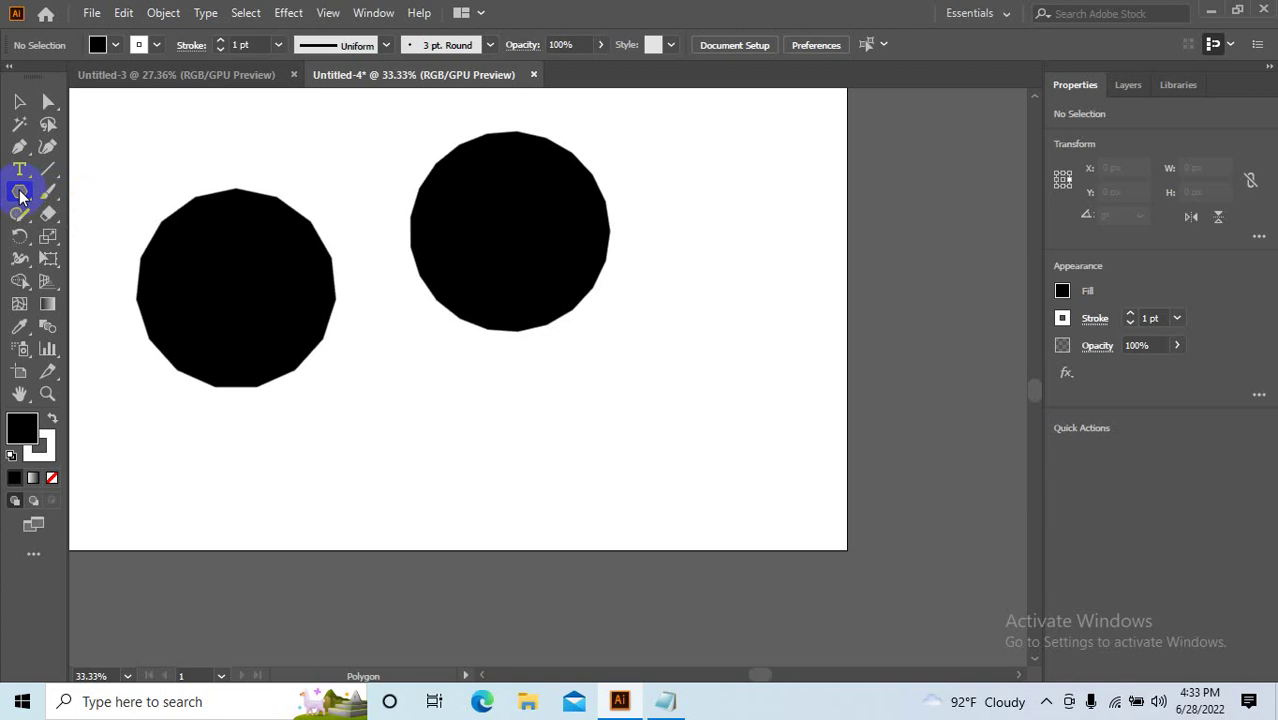
left_click(20, 193)
left_click_drag(13, 198, 88, 287)
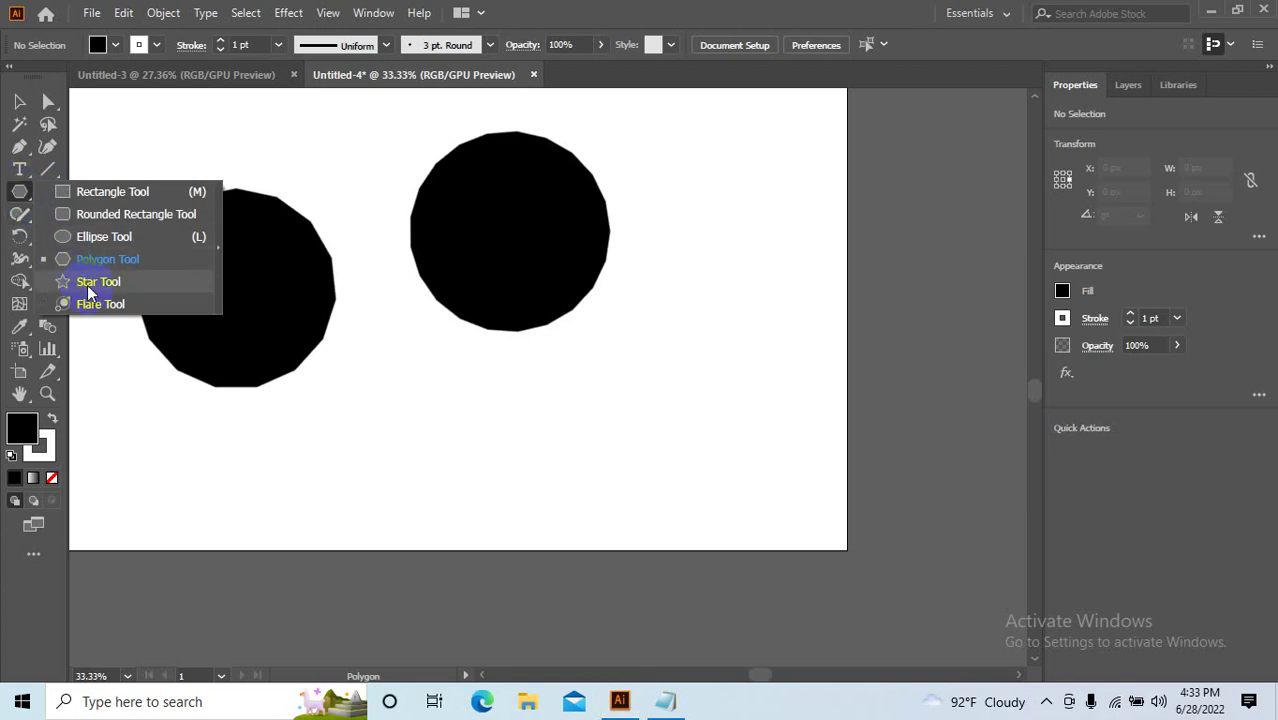
left_click(88, 290)
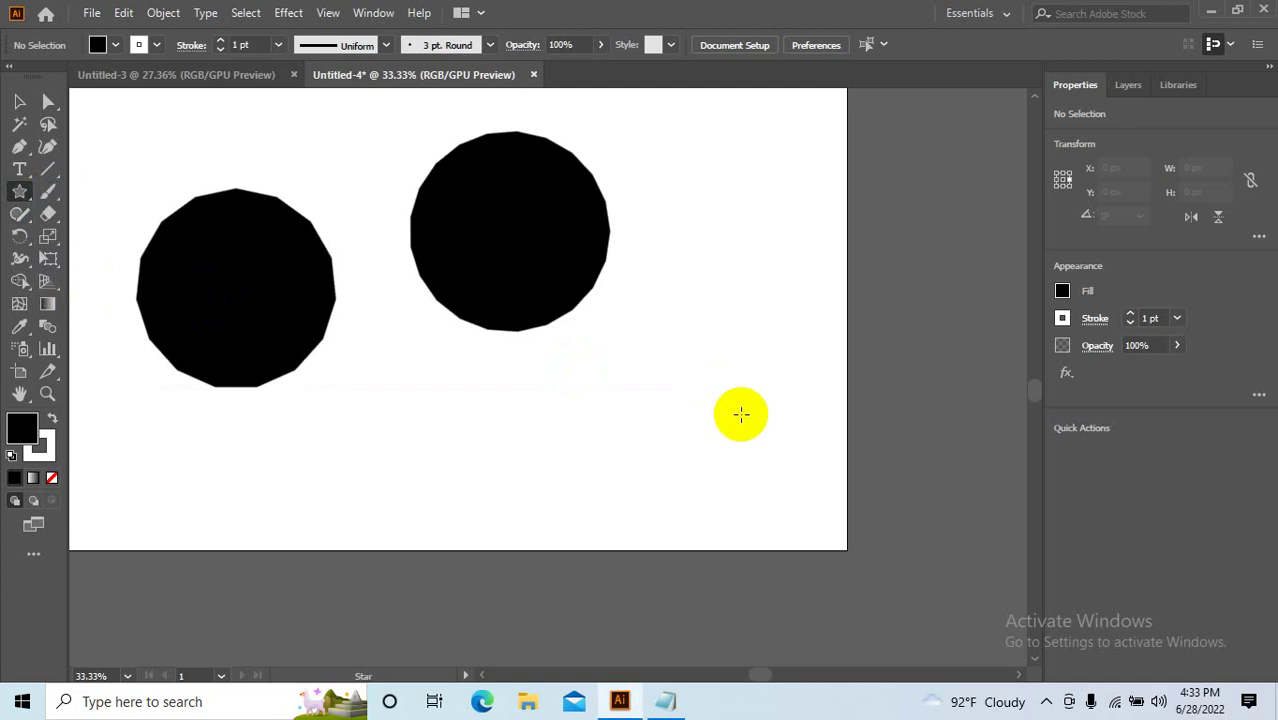
mouse_move(687, 429)
left_mouse_down()
mouse_move(770, 522)
mouse_move(758, 534)
left_mouse_up()
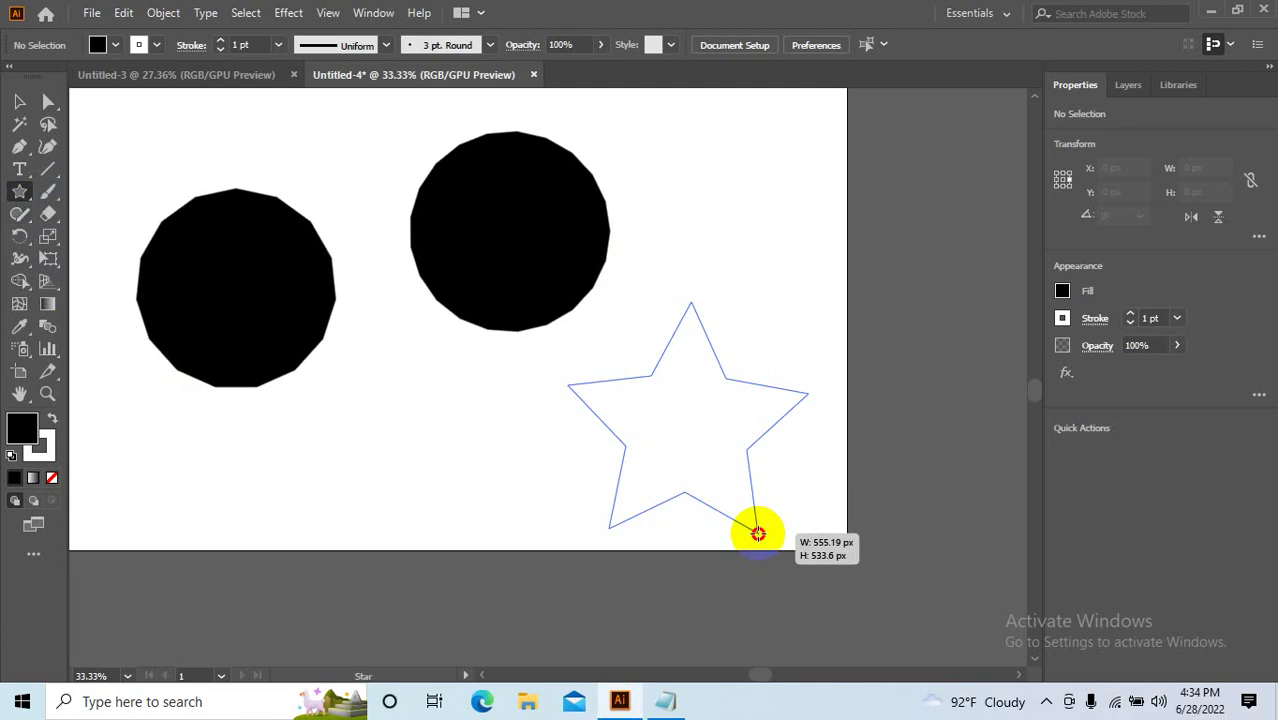
left_click_drag(759, 534, 760, 534)
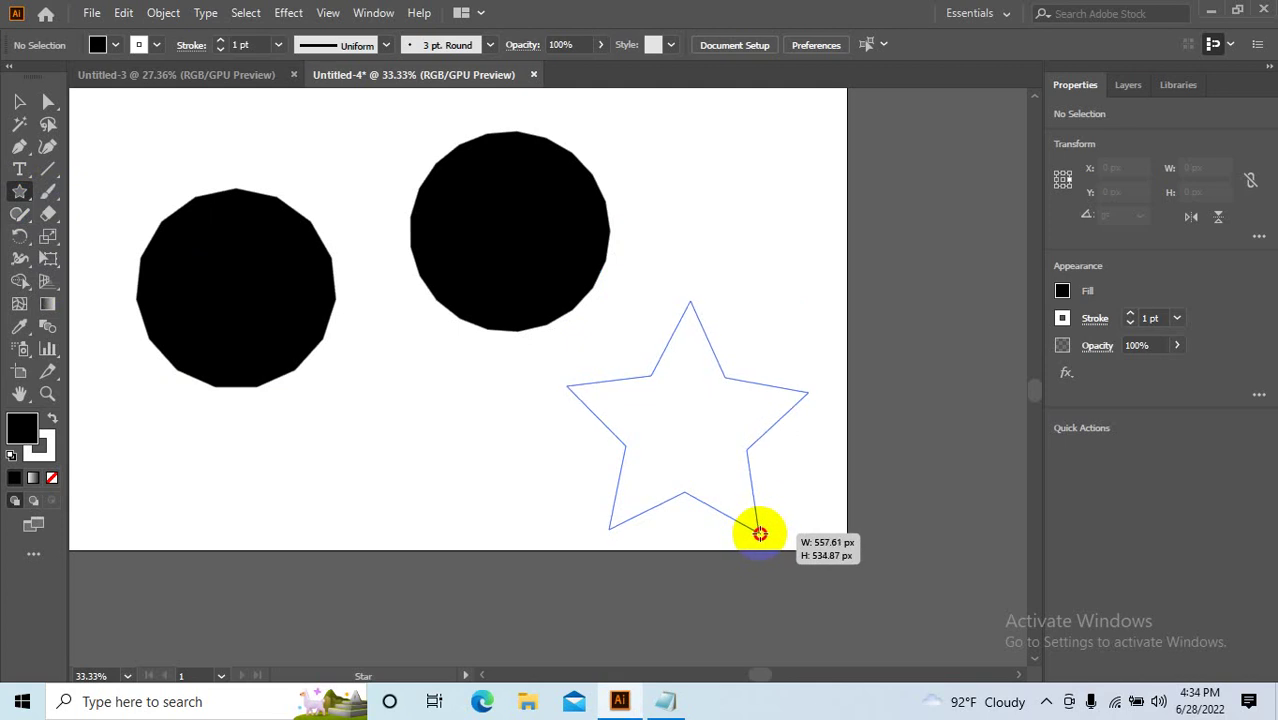
key("Up")
key("Up")
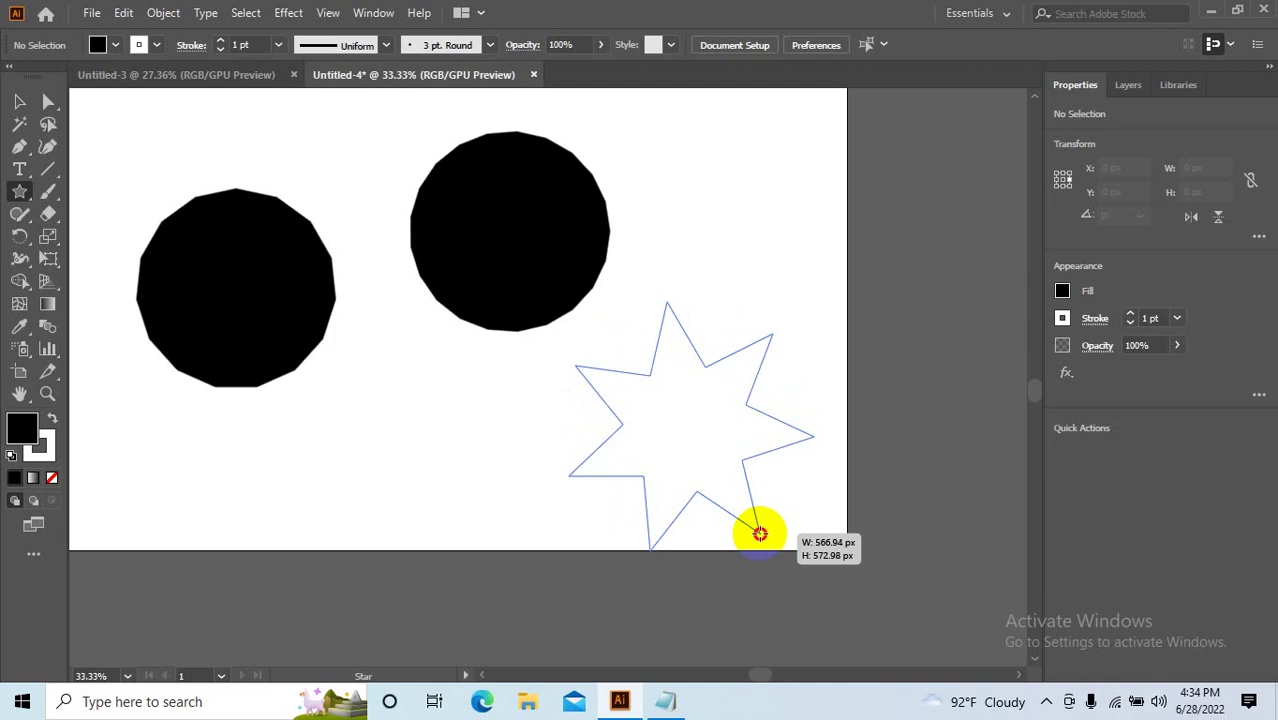
key("Up")
key("Up")
key("Up")
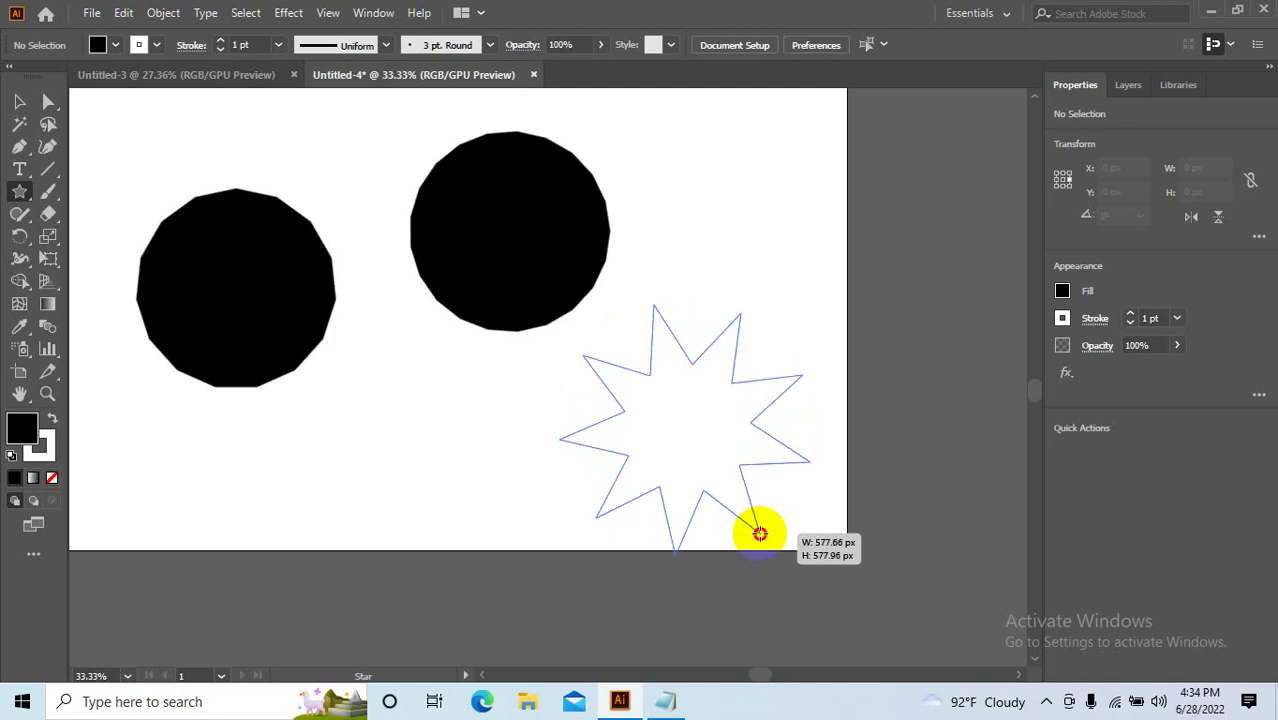
key("Up")
key("Up")
key("Up")
key("Up")
key("Up")
key("Up")
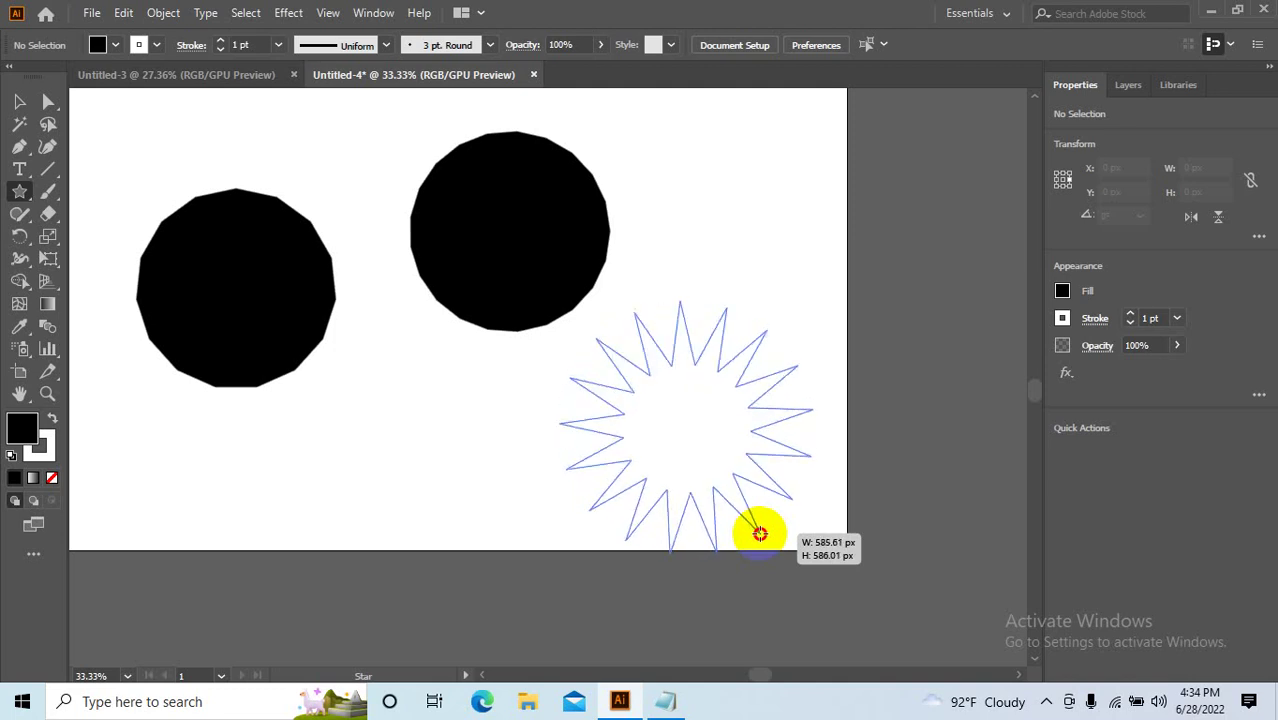
key("Up")
key("Up")
left_click_drag(760, 534, 759, 530)
Move the second polygon up against the first, shifting the star slightly as well.
left_click(19, 101)
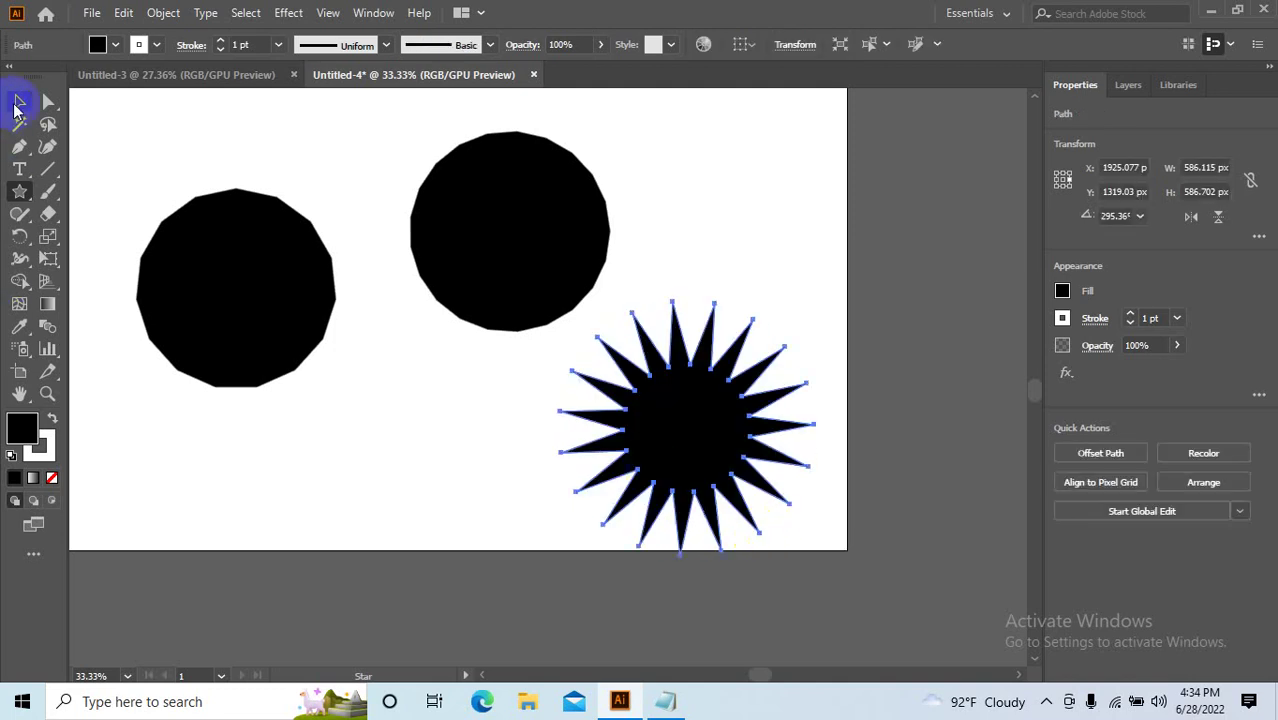
left_click_drag(598, 393, 620, 286)
left_click_drag(500, 275, 372, 227)
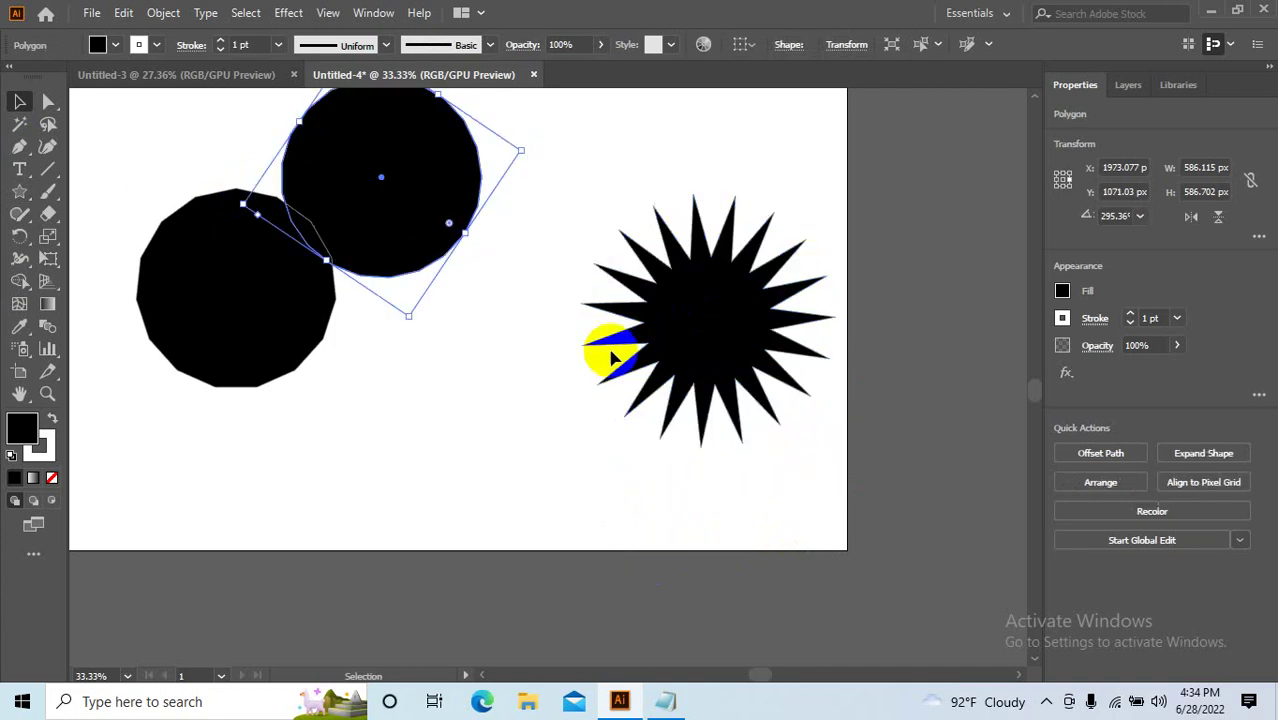
left_click_drag(608, 342, 620, 355)
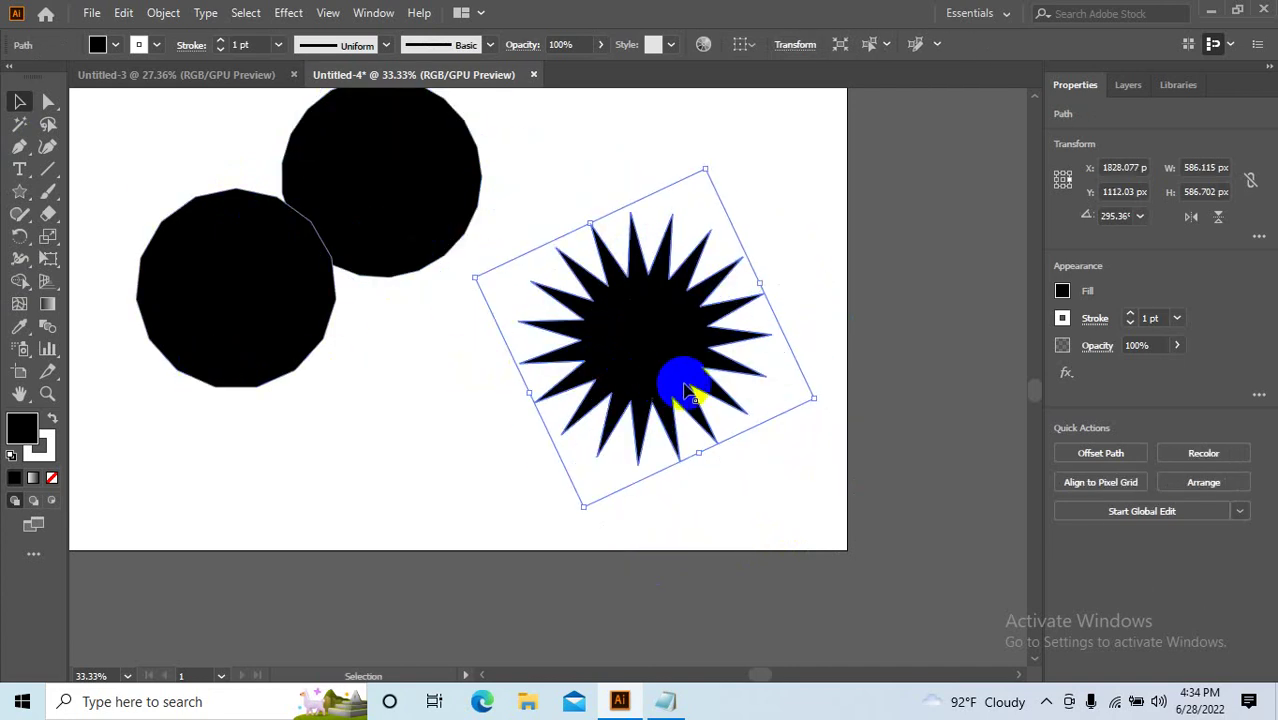
Paint brush marks over the star's spikes, then select the star with its marks and delete it.
left_click(48, 191)
mouse_move(607, 212)
left_mouse_down()
mouse_move(656, 211)
mouse_move(756, 285)
mouse_move(745, 385)
mouse_move(719, 416)
mouse_move(653, 448)
mouse_move(576, 422)
mouse_move(542, 391)
mouse_move(538, 307)
mouse_move(593, 228)
mouse_move(685, 243)
mouse_move(720, 290)
left_mouse_up()
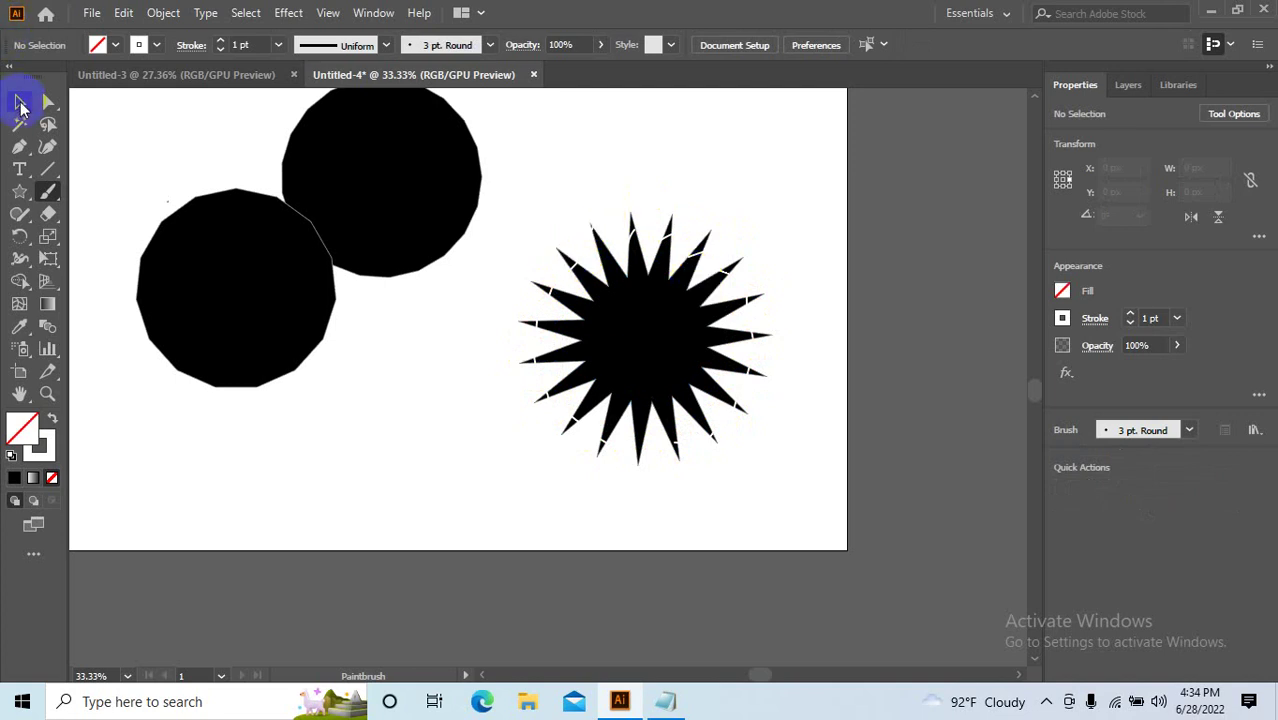
left_click(19, 101)
left_click_drag(778, 508, 513, 174)
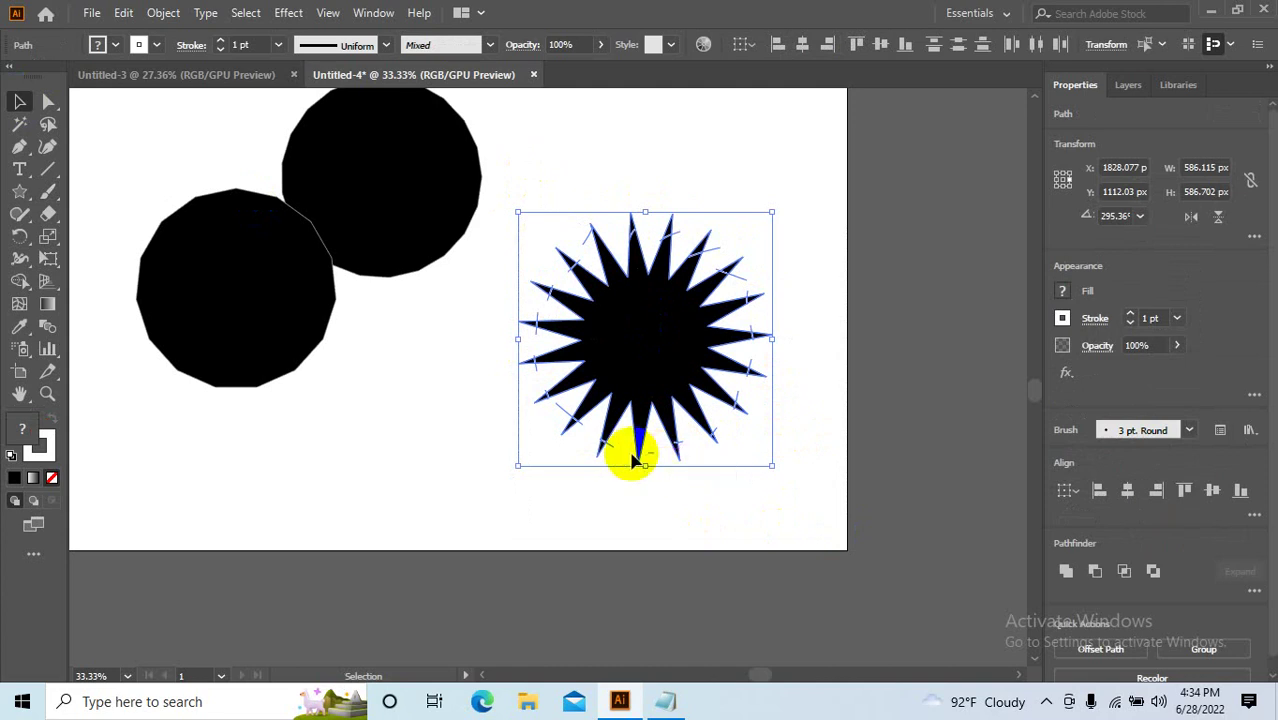
key("Delete")
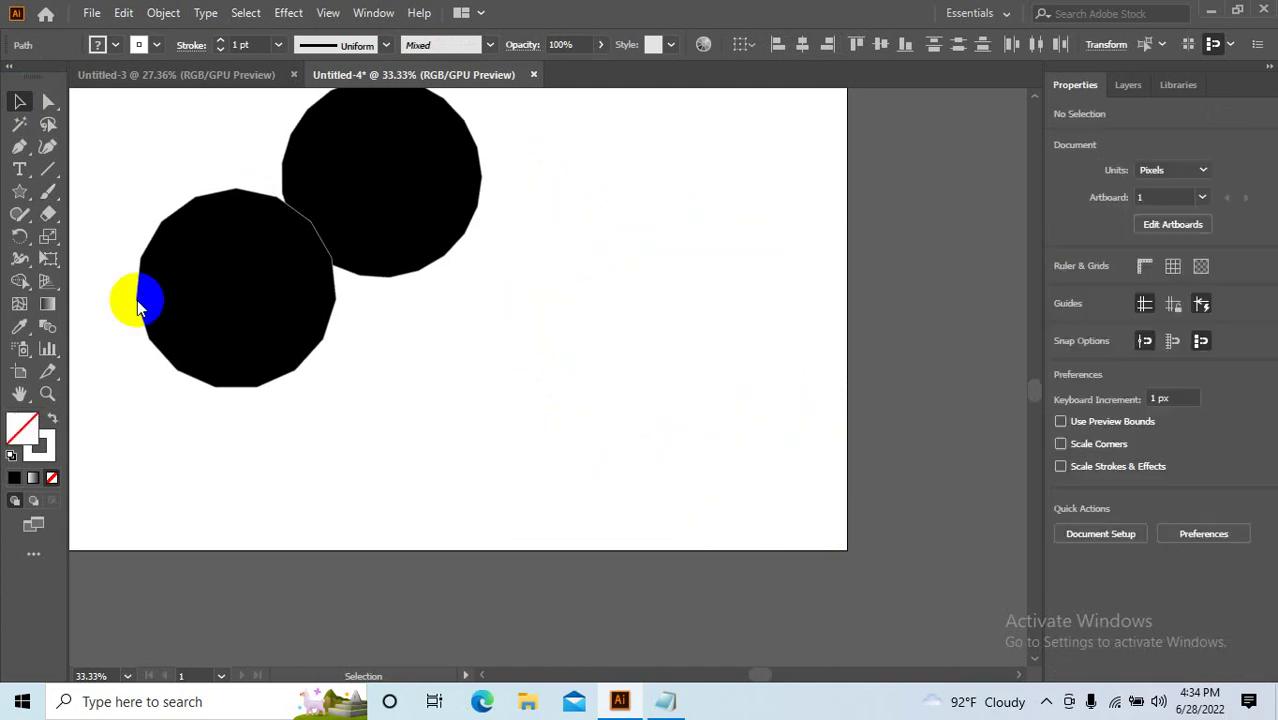
Create a black 50-point star from the Star dialog, then marquee-select it with both polygons.
left_click(19, 191)
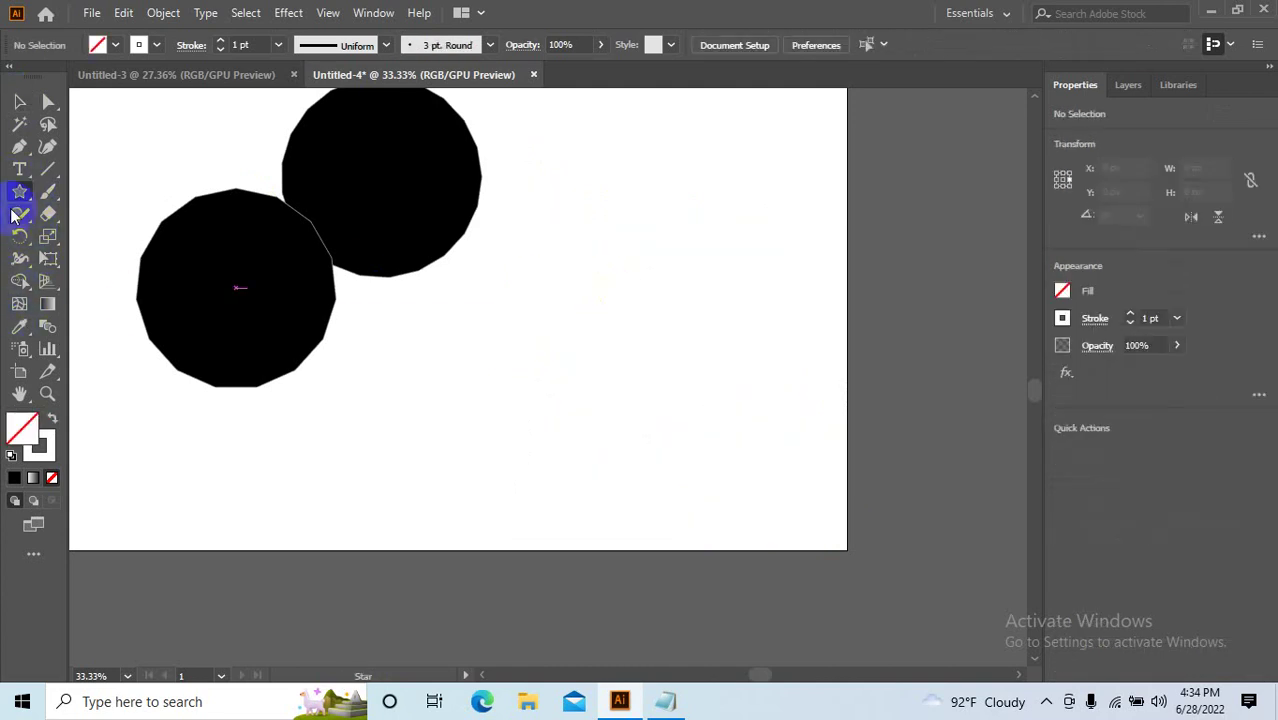
left_click(613, 303)
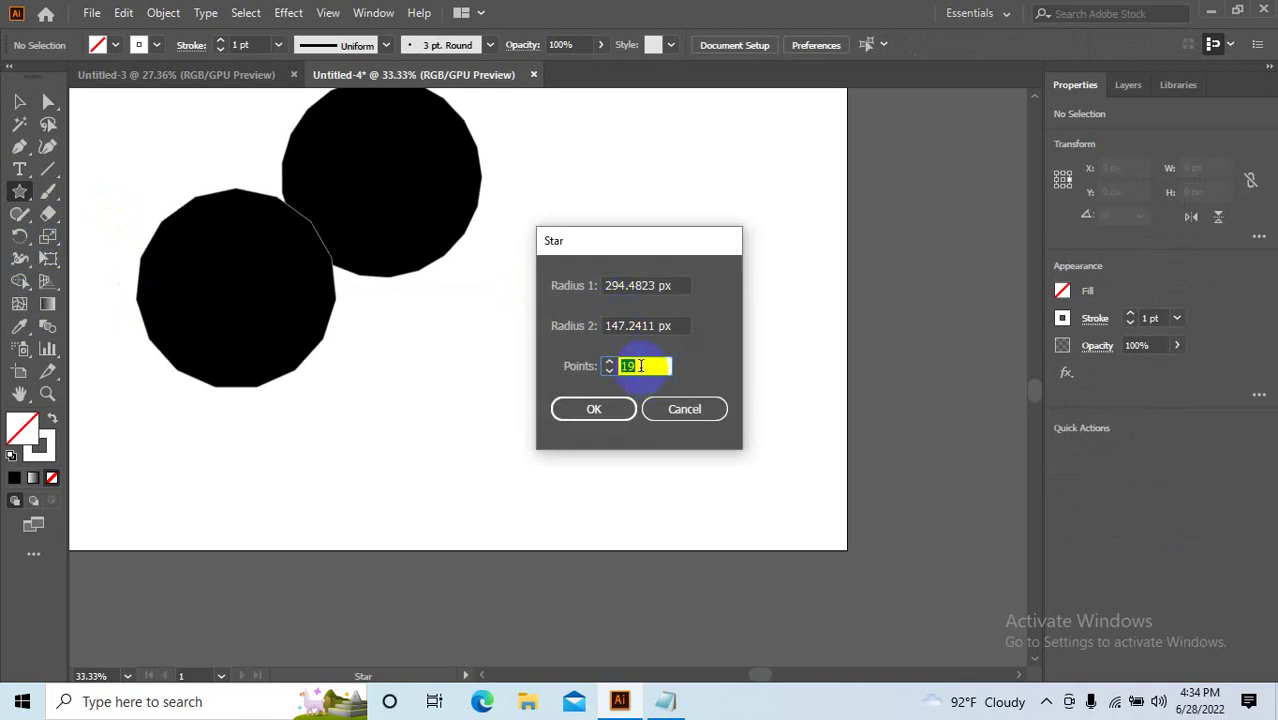
left_click(575, 411)
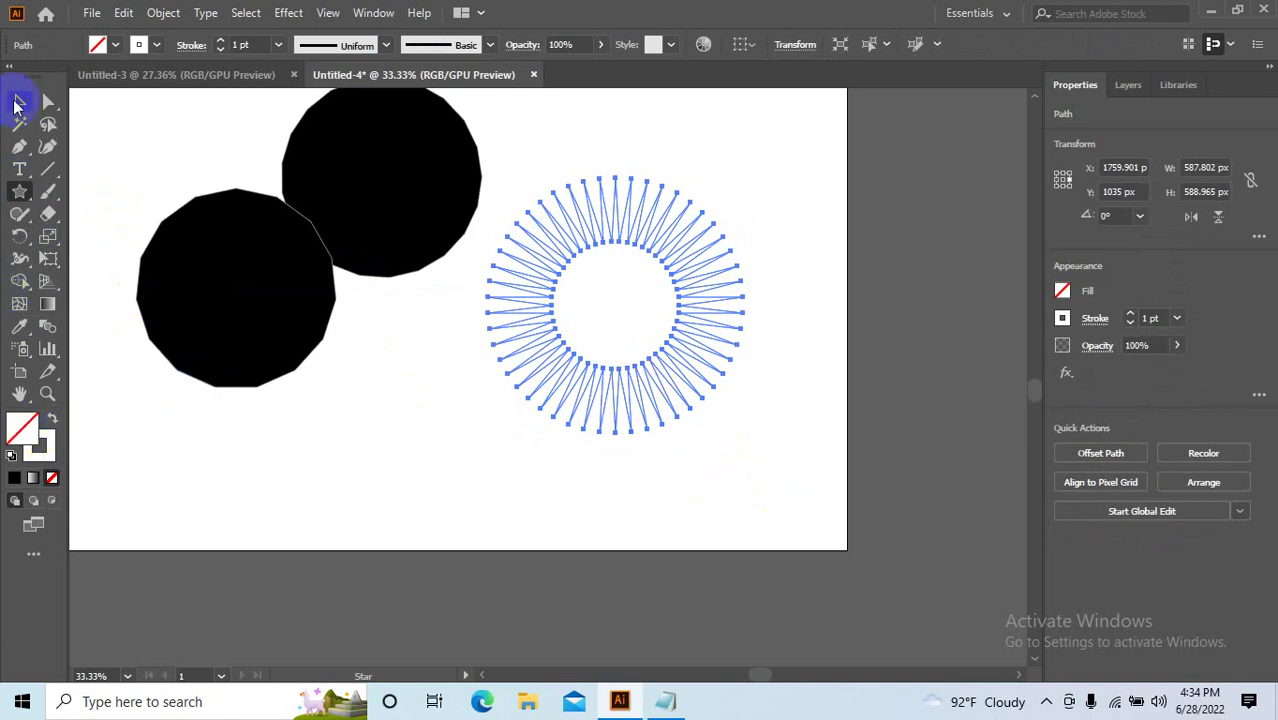
left_click(14, 478)
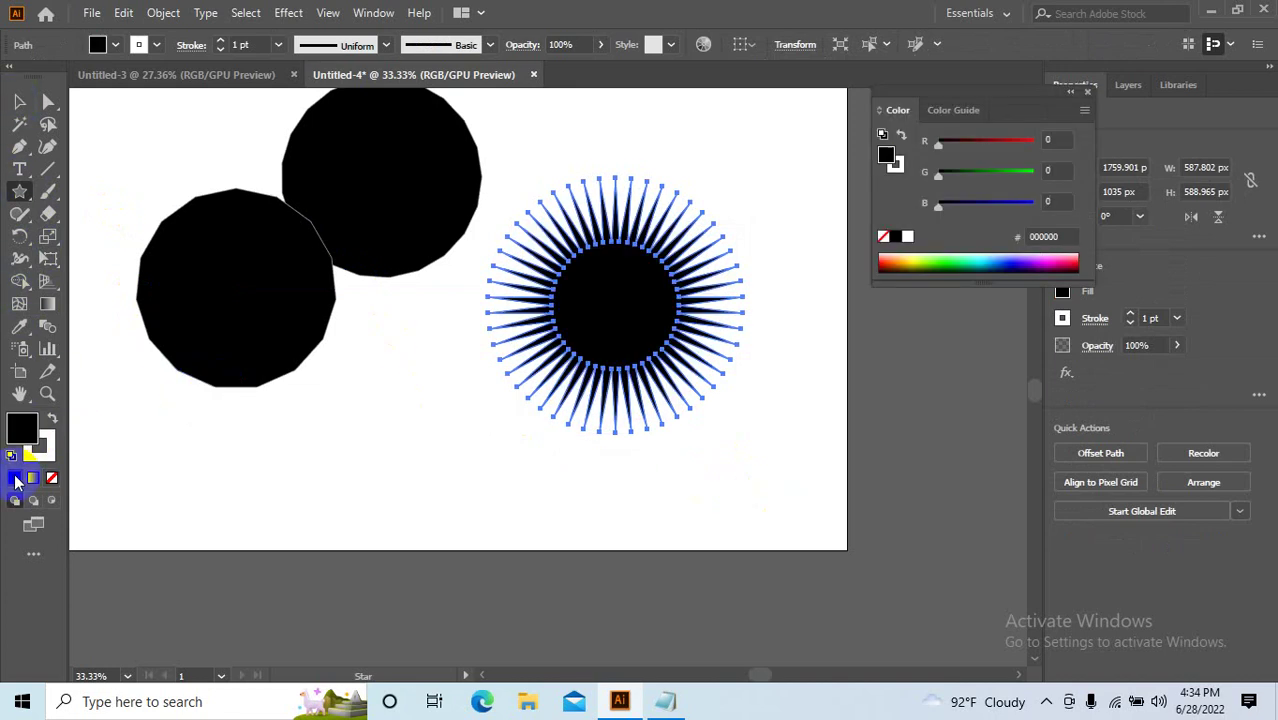
left_click(19, 101)
left_click(436, 468)
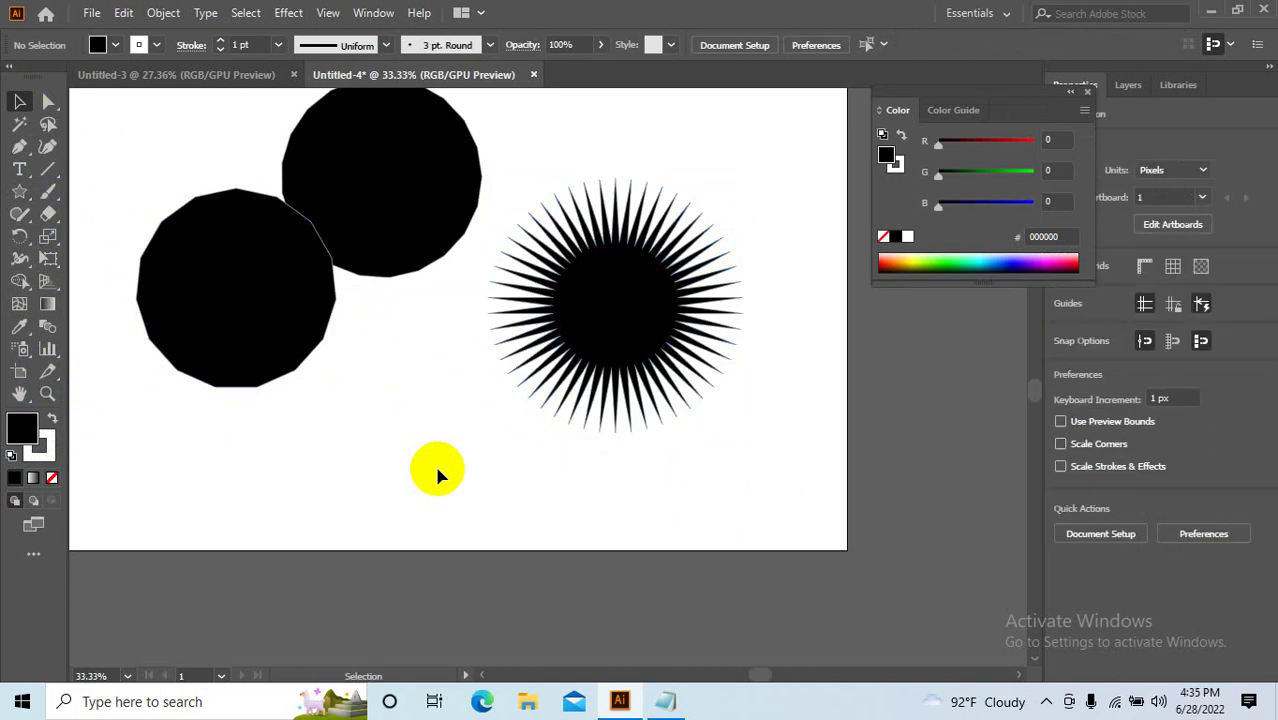
left_click_drag(698, 500, 99, 160)
Delete all selected shapes and zoom back to 25% with the empty artboard in view.
key("Delete")
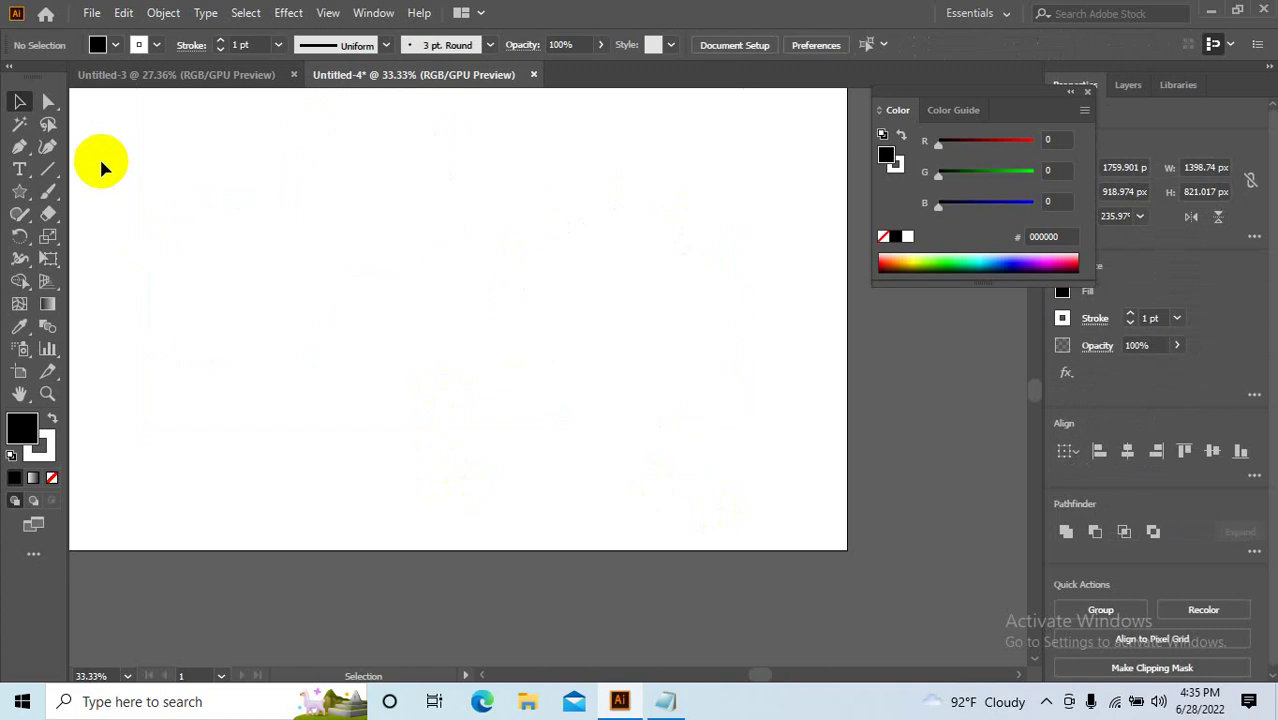
scroll(297, 262, "down", 4)
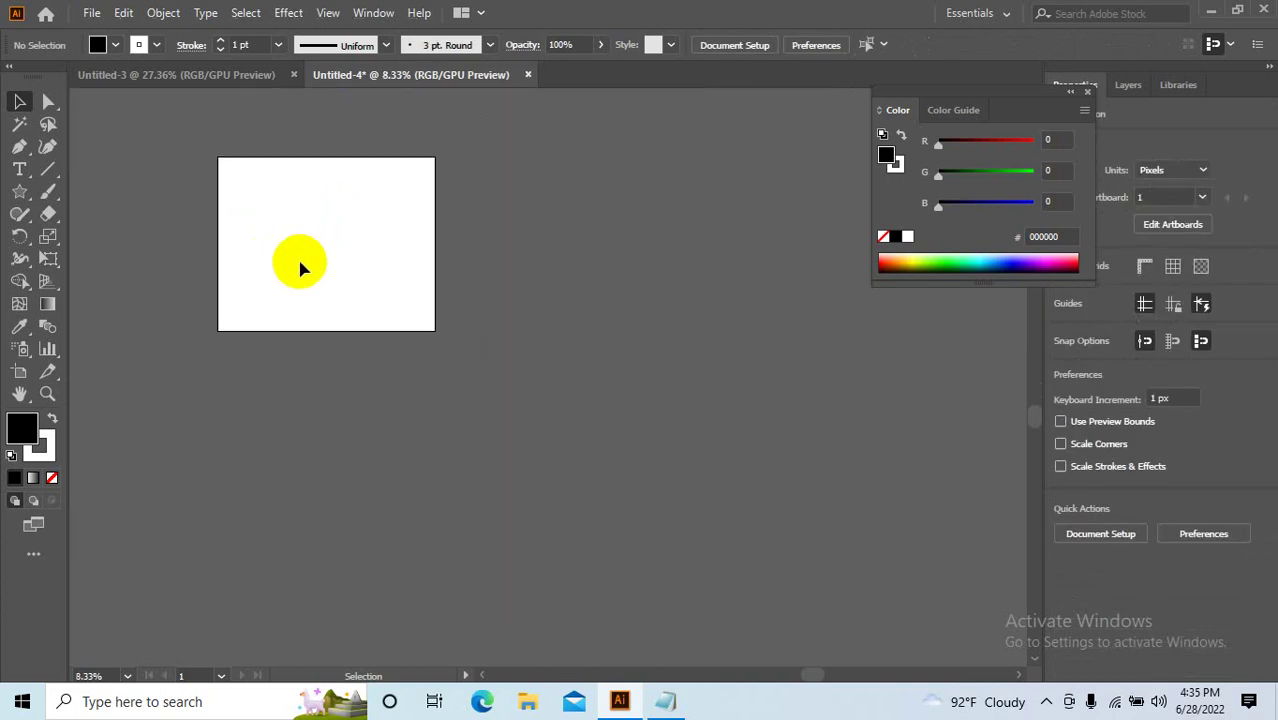
left_click_drag(442, 265, 600, 410)
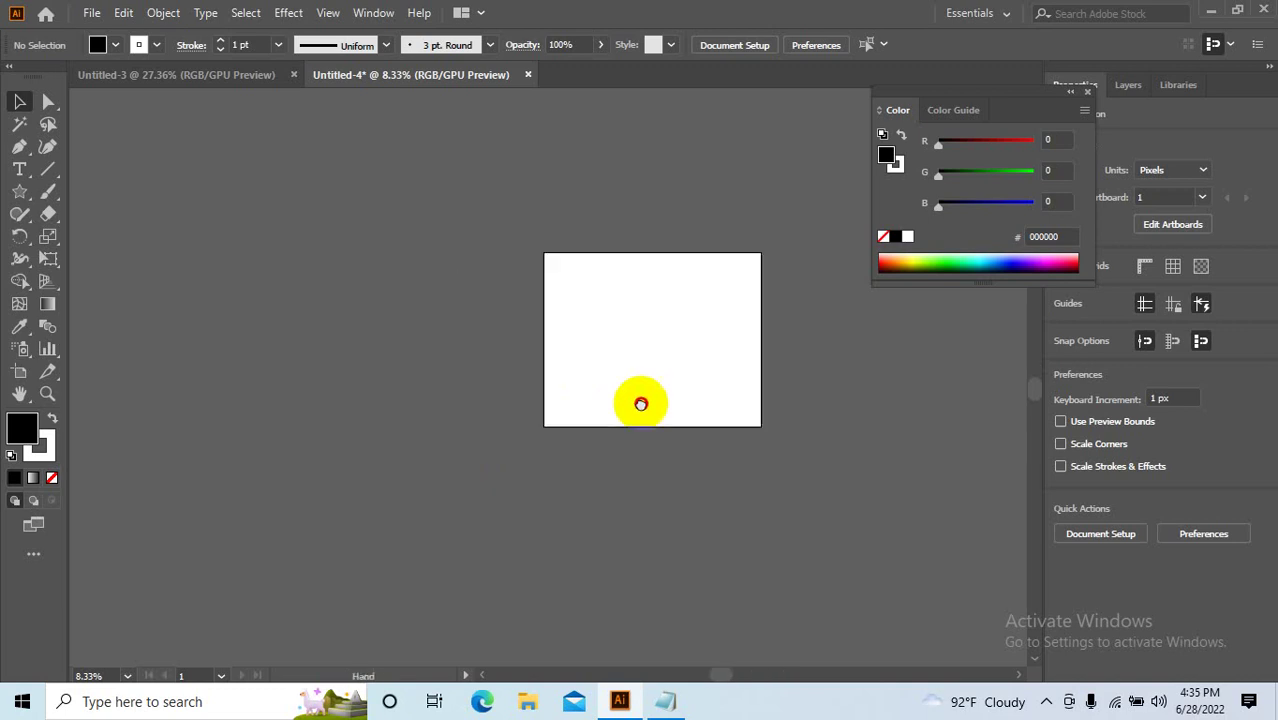
scroll(699, 360, "up", 1, "alt")
scroll(698, 419, "up", 1, "alt")
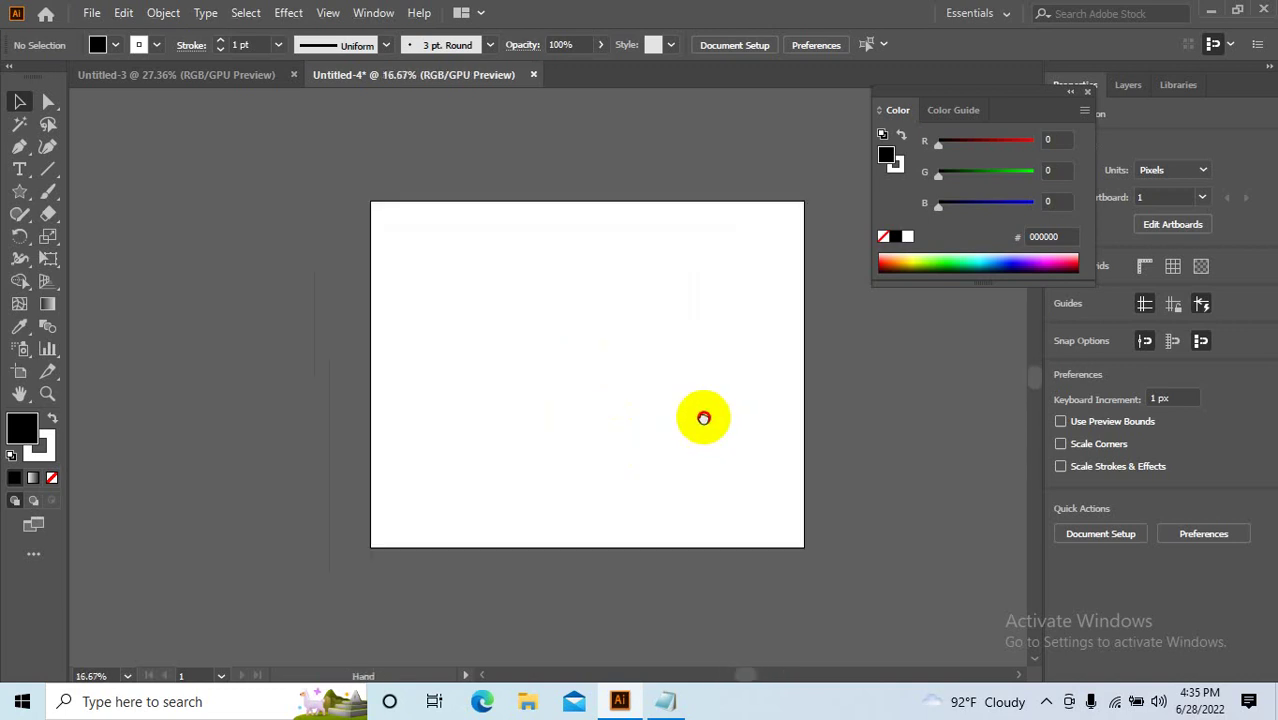
scroll(633, 422, "up", 1, "alt")
left_click_drag(628, 426, 627, 429)
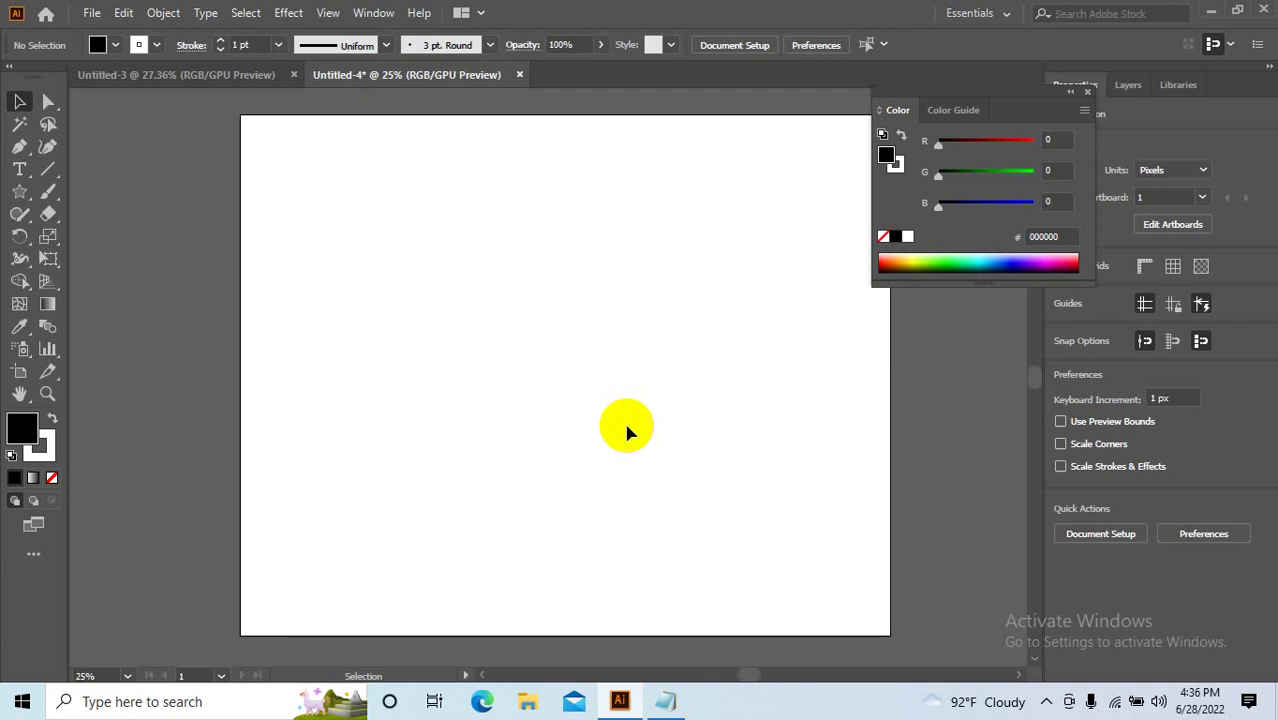
scroll(580, 415, "right", 1)
left_click(18, 194)
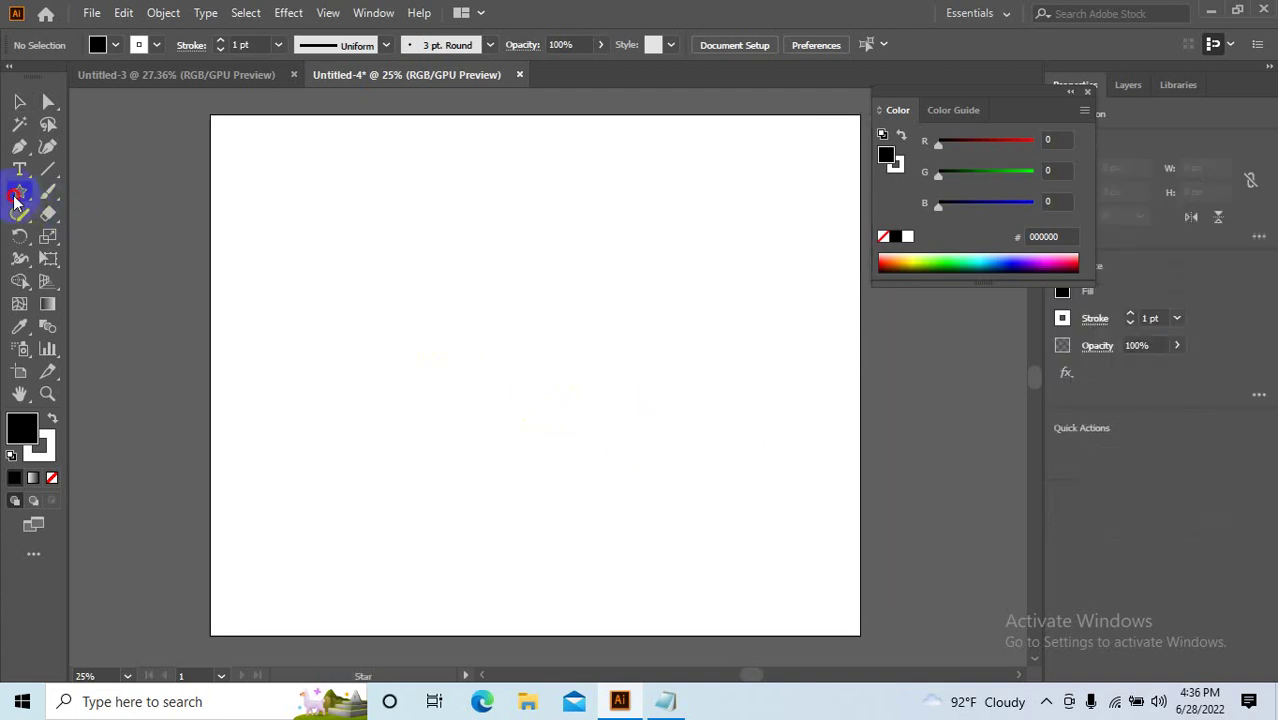
mouse_move(14, 200)
left_mouse_down()
mouse_move(116, 165)
mouse_move(98, 190)
left_mouse_up()
Draw a 654 × 602 px rectangle and set its fill and stroke to None.
left_click_drag(273, 164, 472, 342)
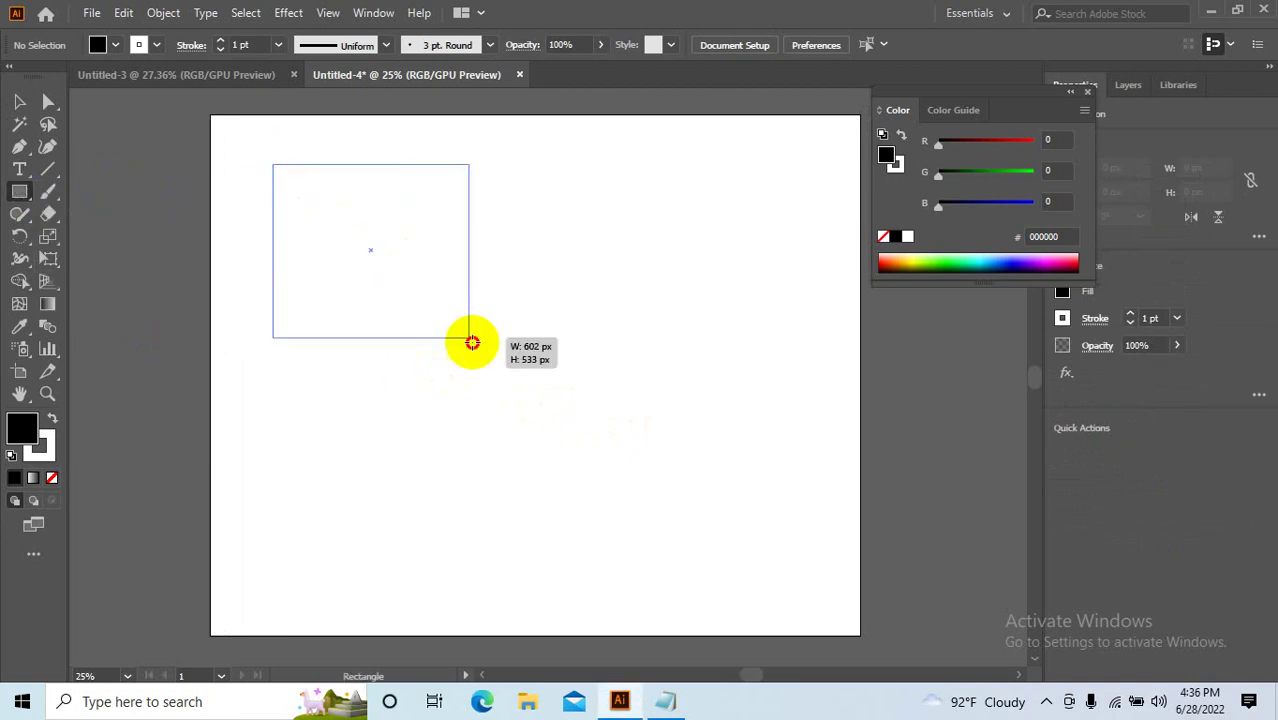
left_click(52, 478)
key("v")
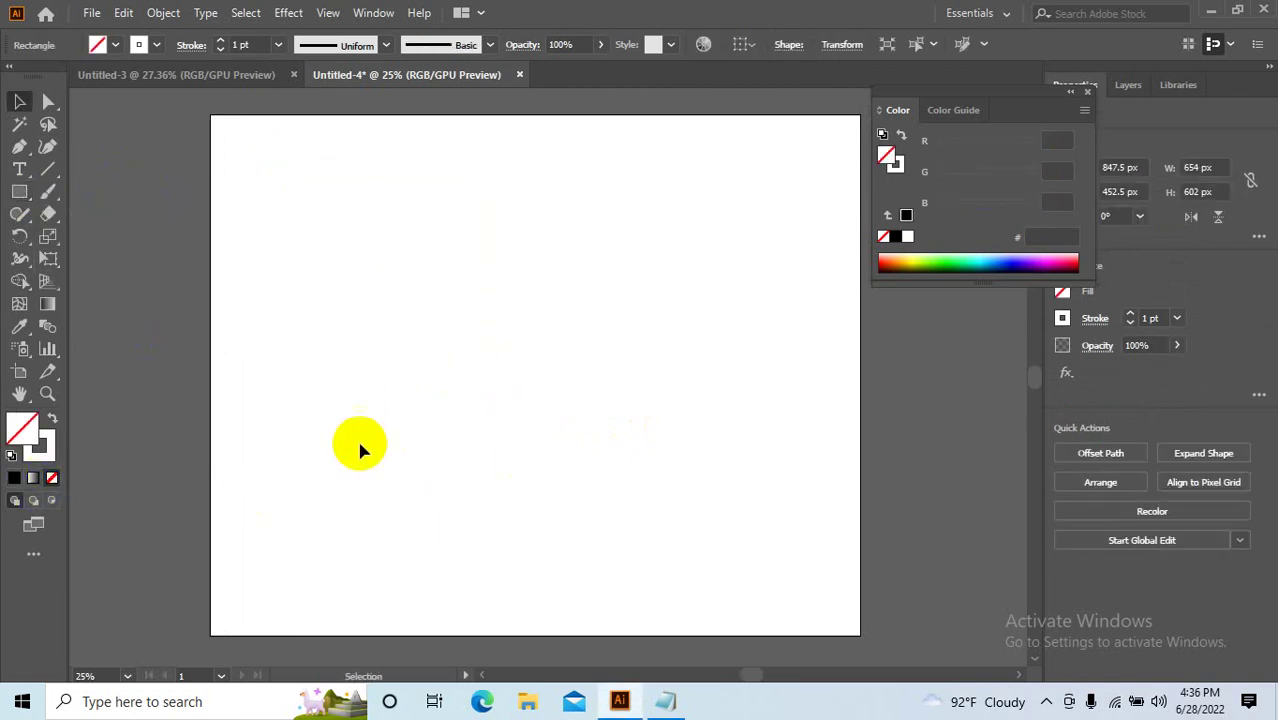
left_click(360, 450)
left_click(40, 445)
left_click(52, 478)
left_click(23, 427)
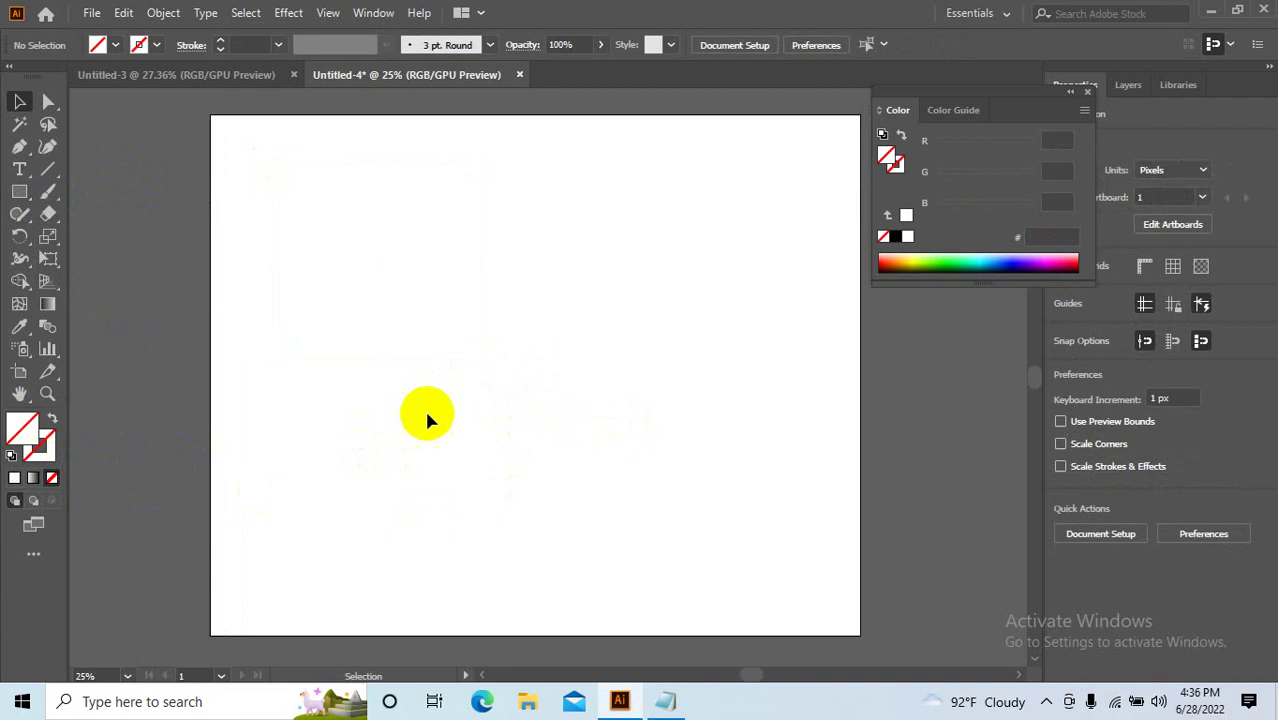
left_click_drag(427, 420, 274, 137)
Zoom to 50%, centre the rectangle and reselect it, keeping its fill at None.
key("ctrl+equal")
key("ctrl+equal")
left_click_drag(745, 417, 870, 498)
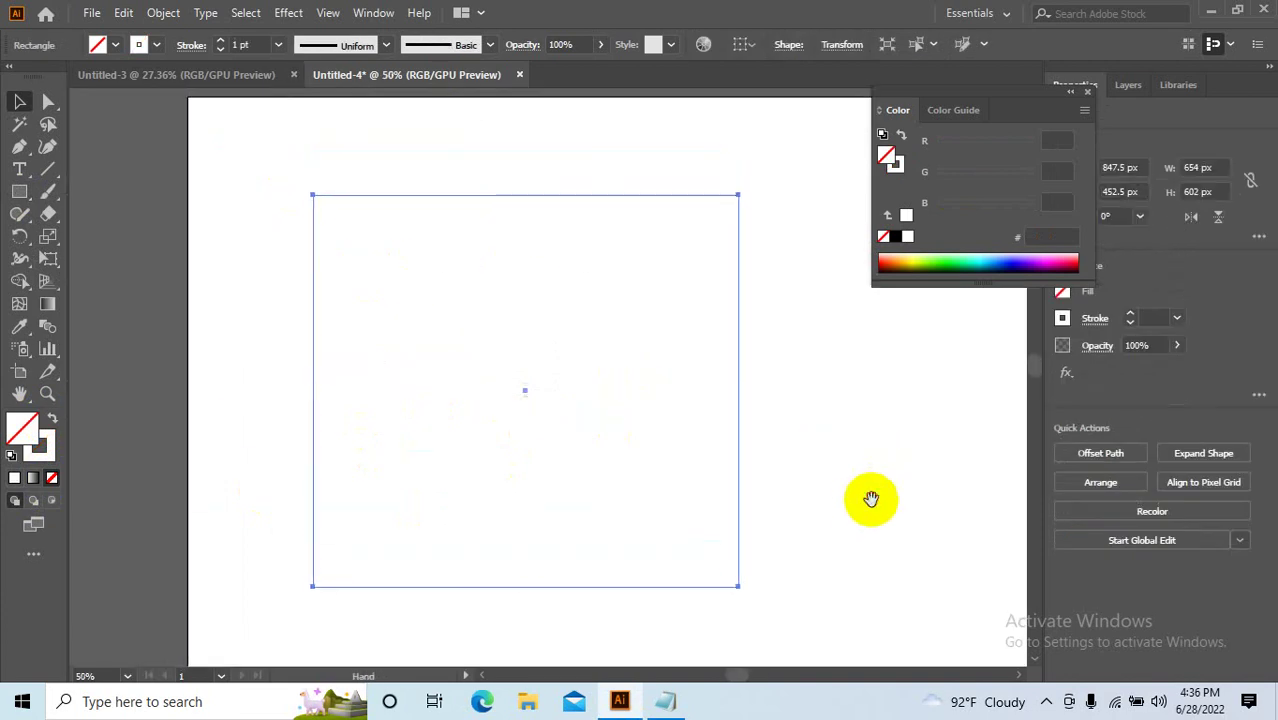
left_click(849, 515)
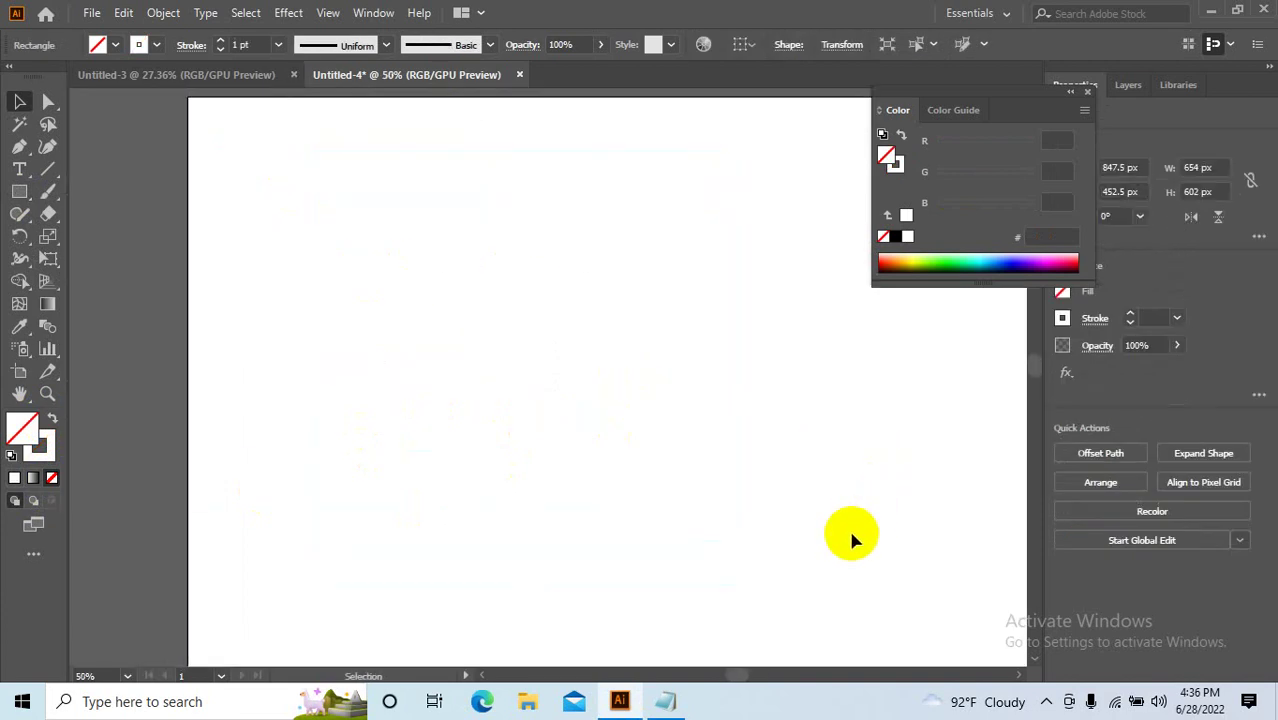
left_click(340, 250)
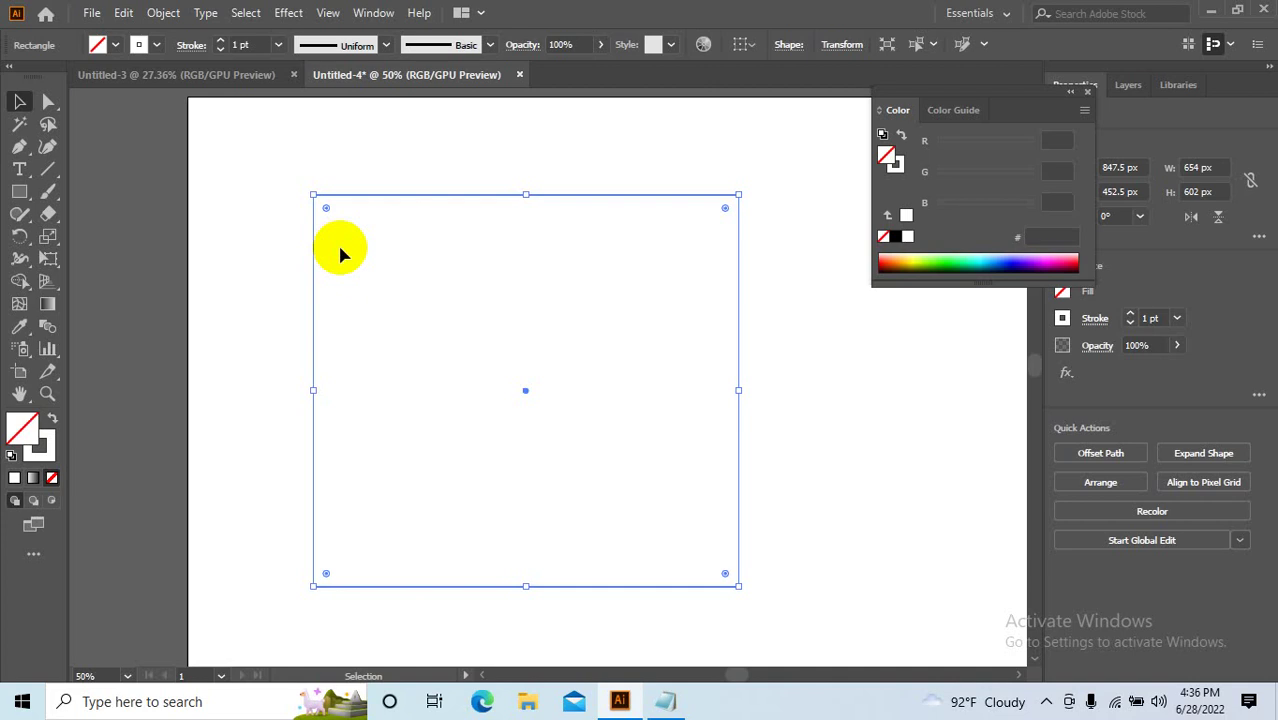
left_click(821, 408)
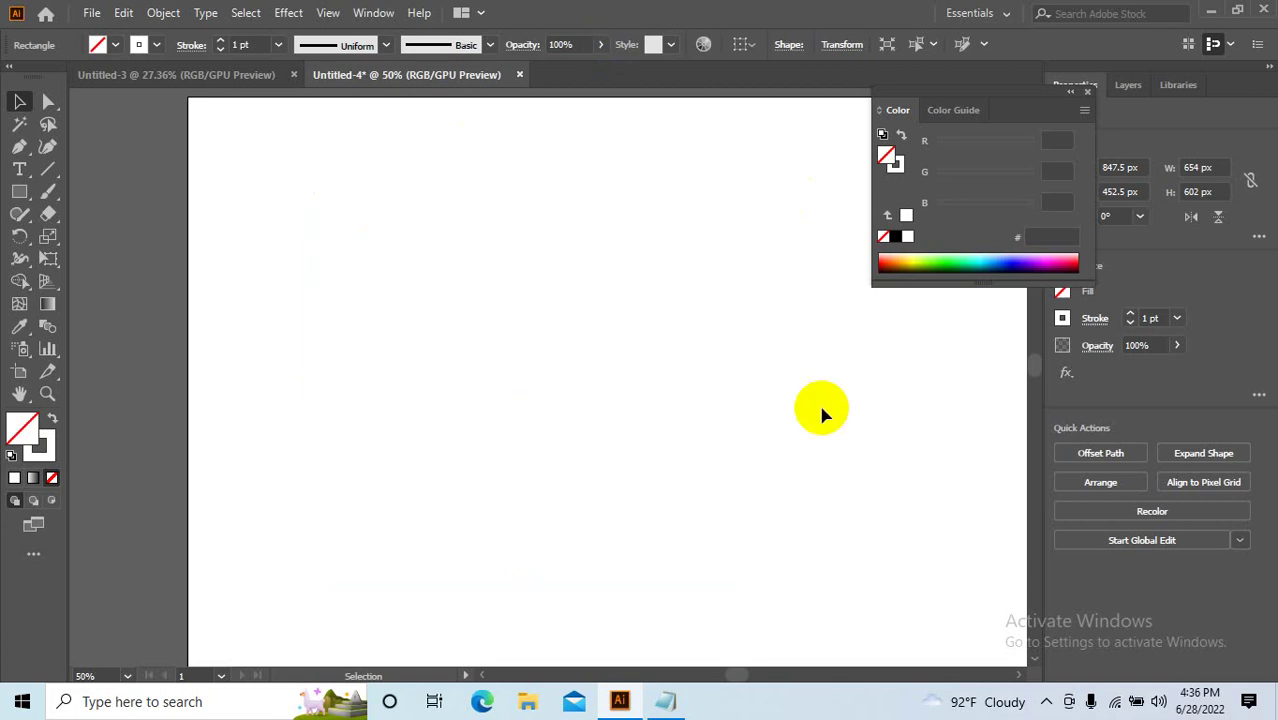
left_click_drag(323, 160, 562, 402)
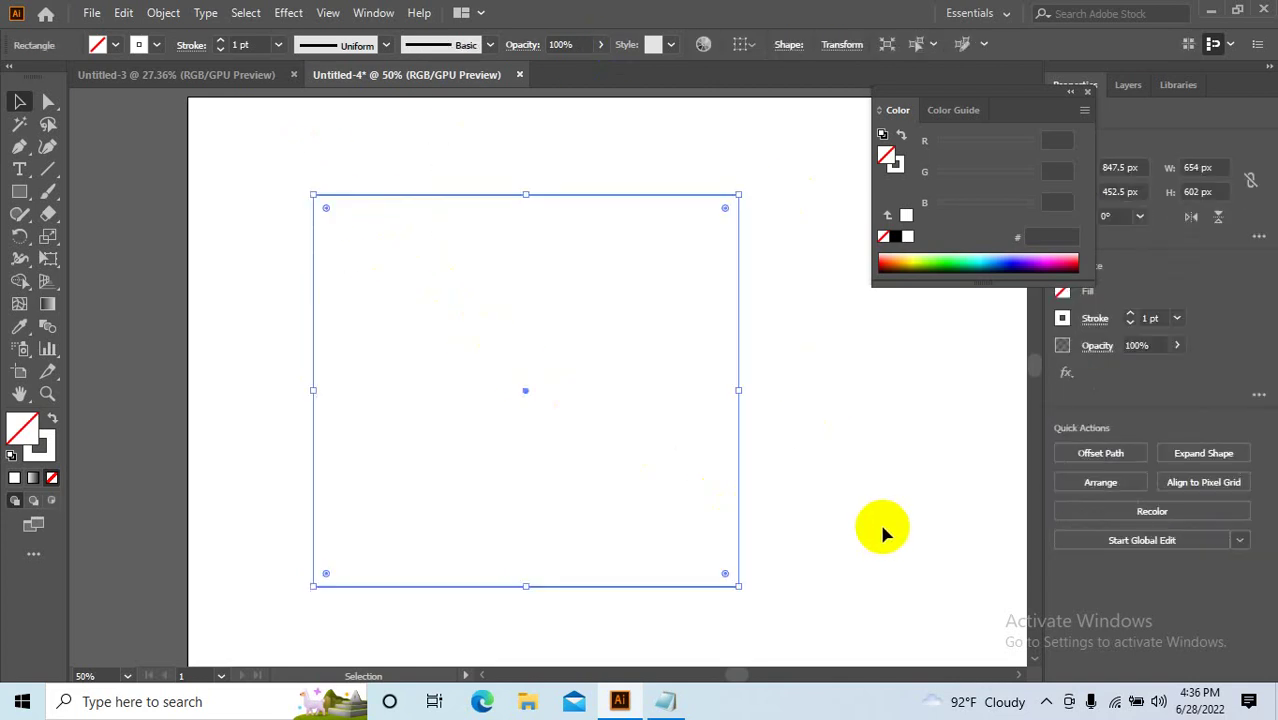
left_click_drag(225, 140, 422, 285)
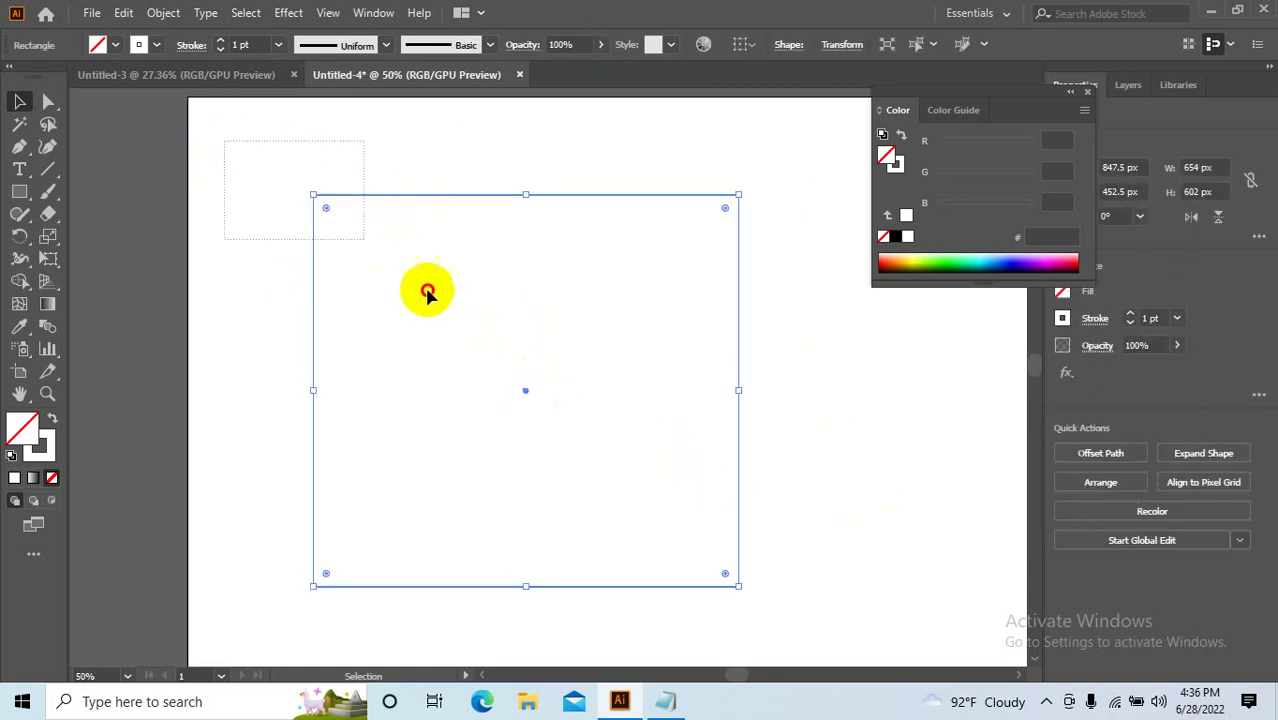
left_click(52, 478)
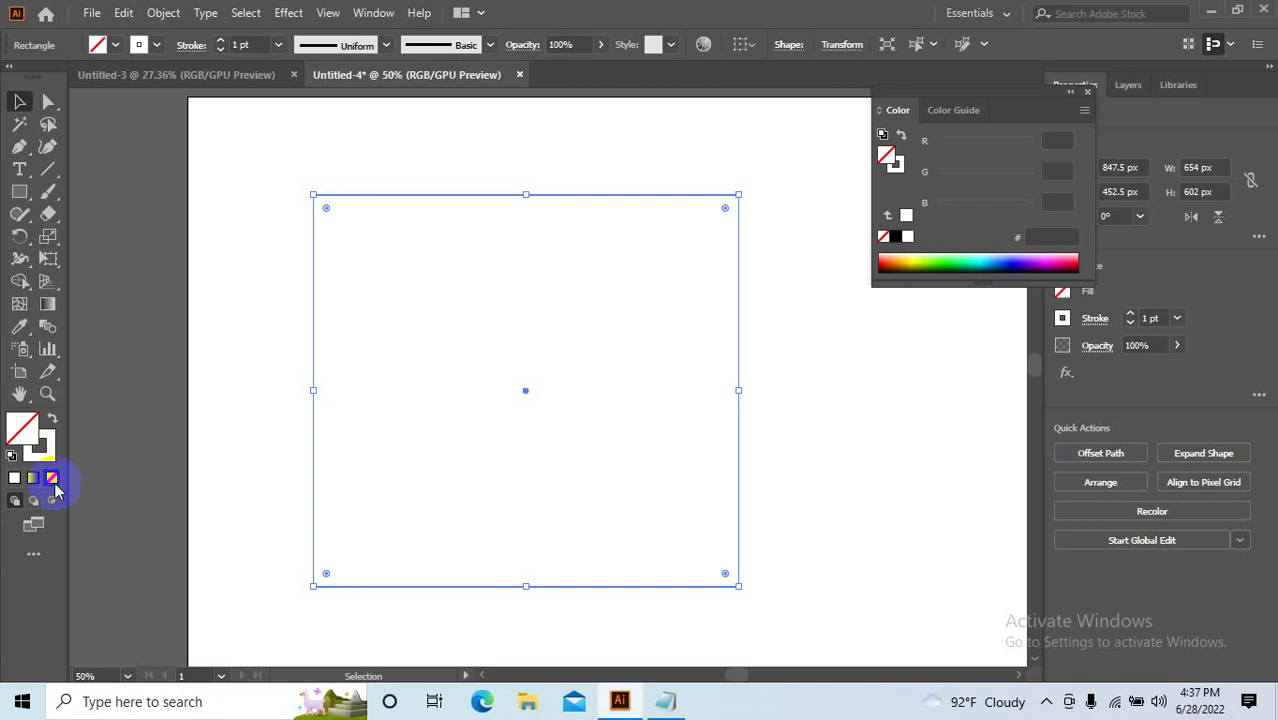
Open the fill Color Picker and try out saturated and duller red shades.
left_click(52, 478)
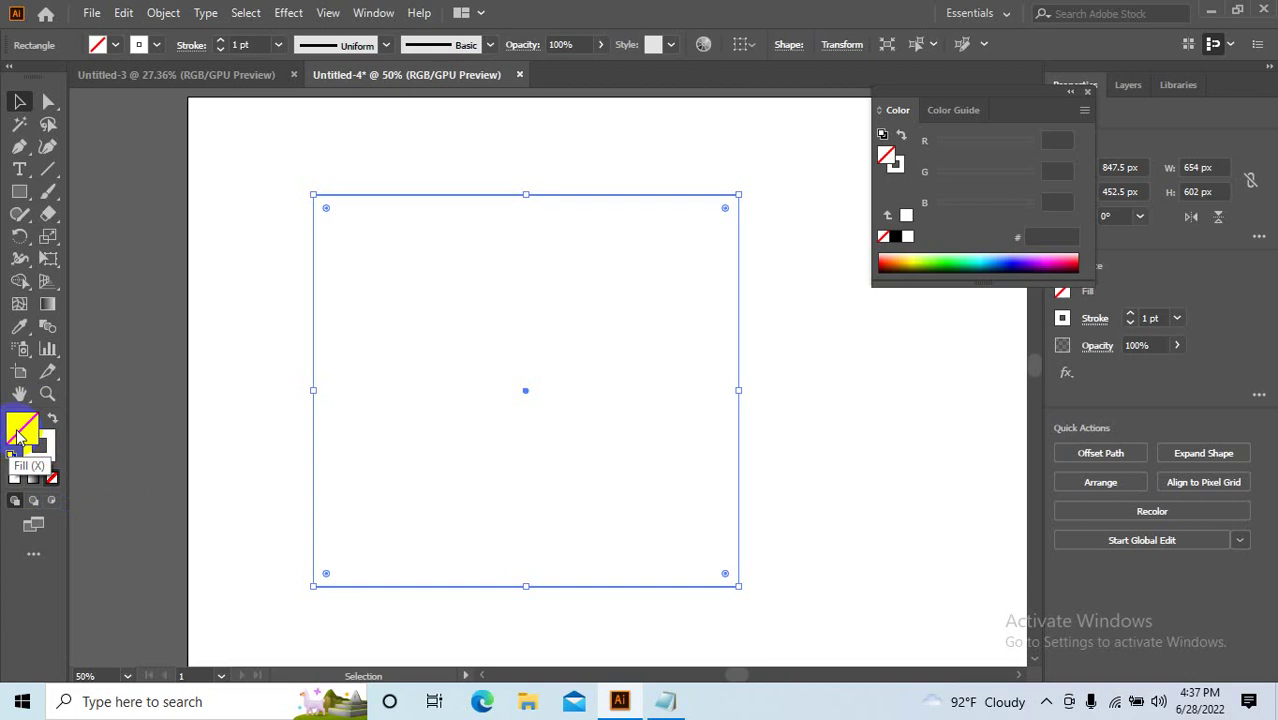
double_click(18, 437)
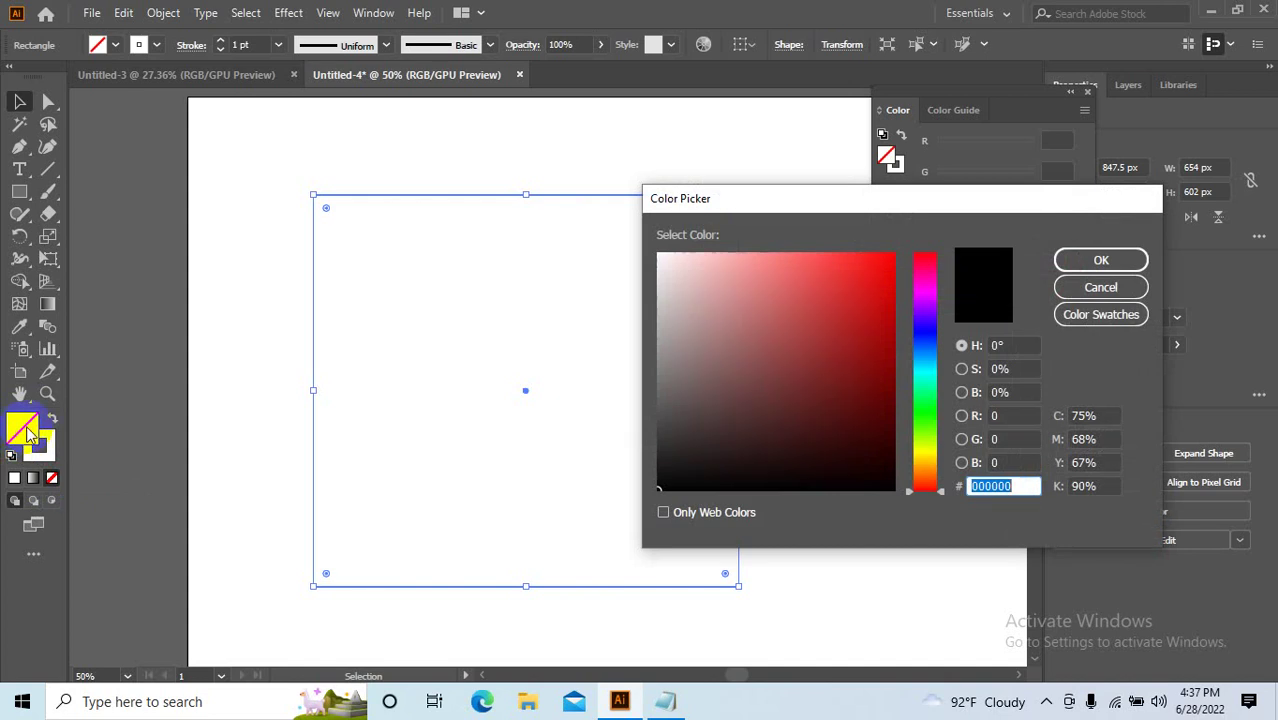
left_click(1115, 289)
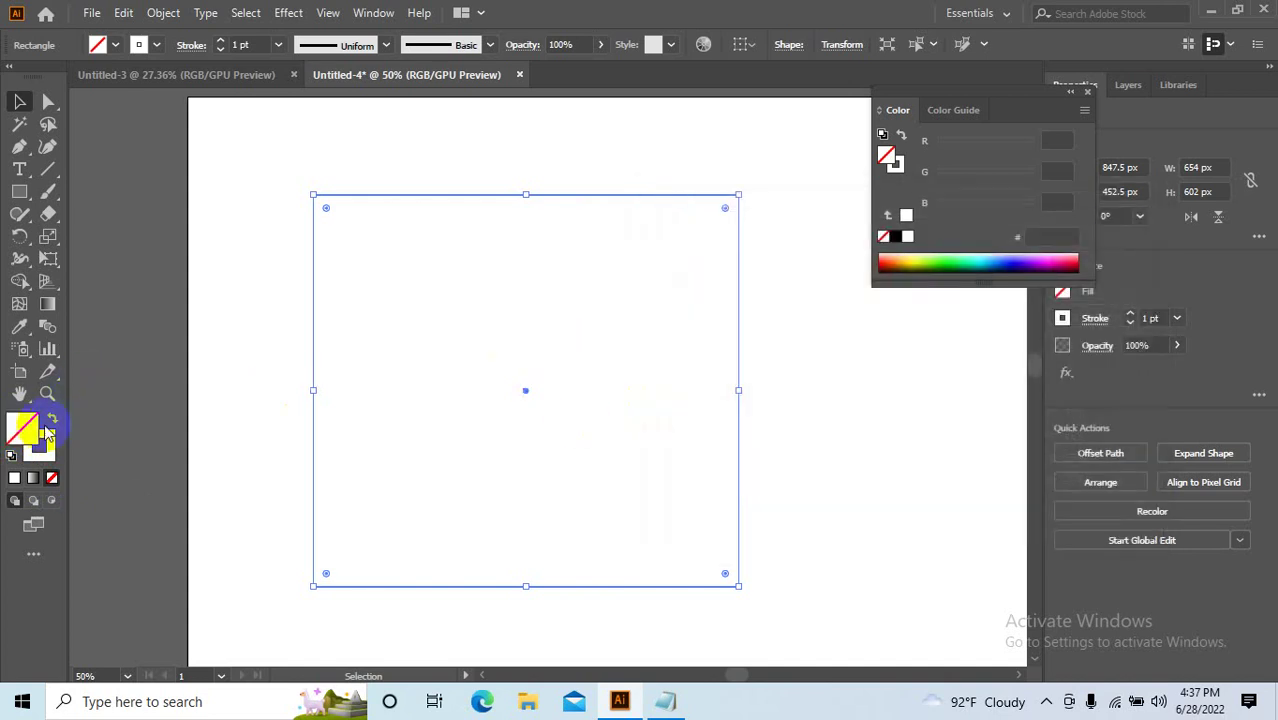
double_click(25, 432)
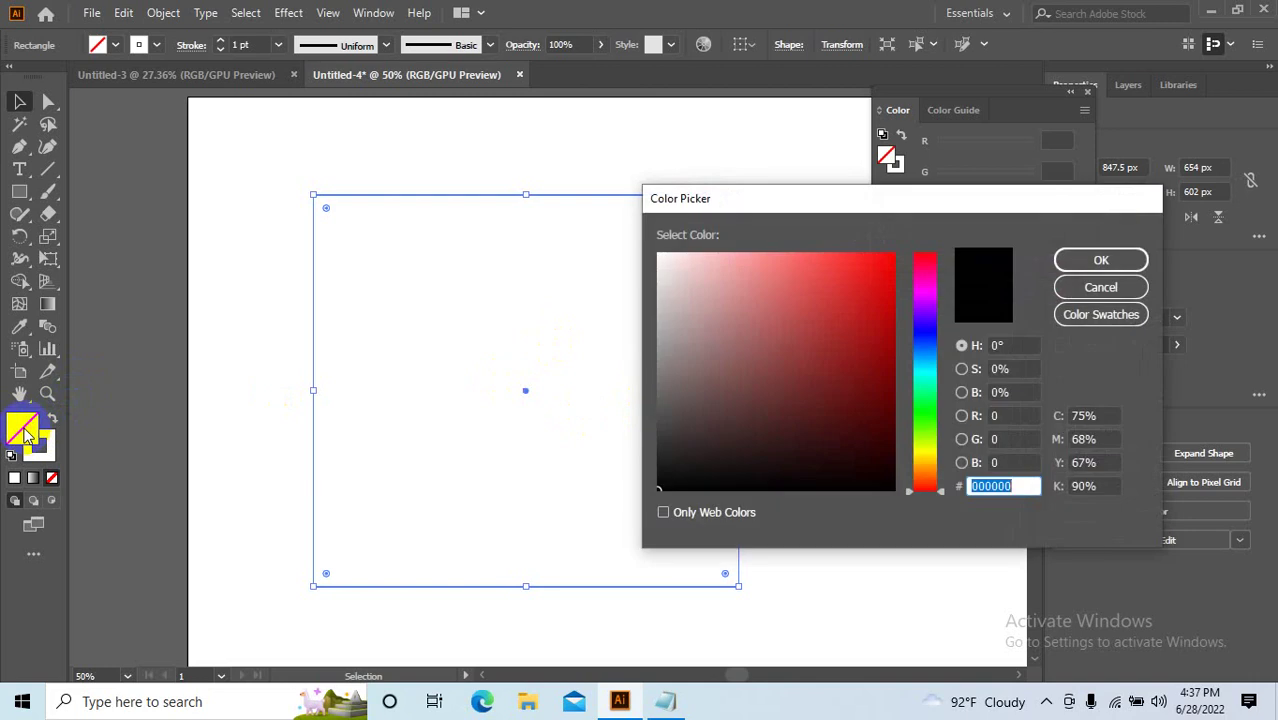
left_click(866, 287)
left_click_drag(866, 287, 907, 251)
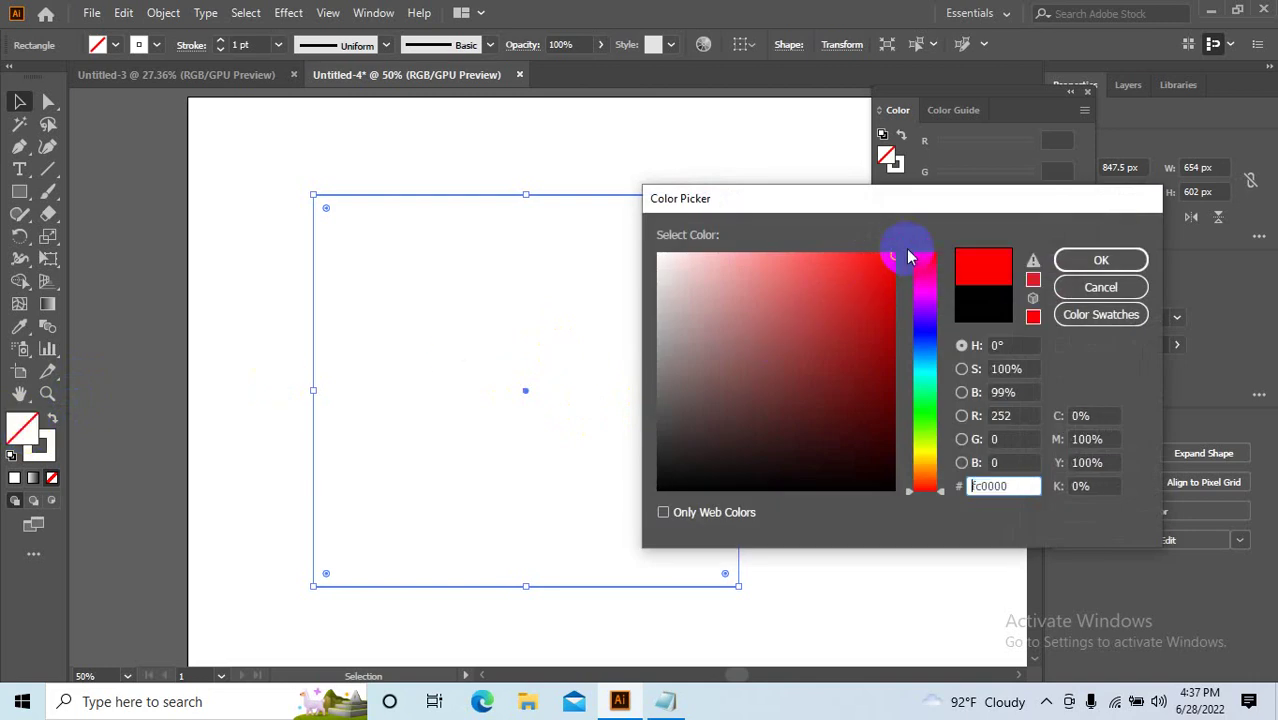
left_click_drag(929, 199, 1023, 178)
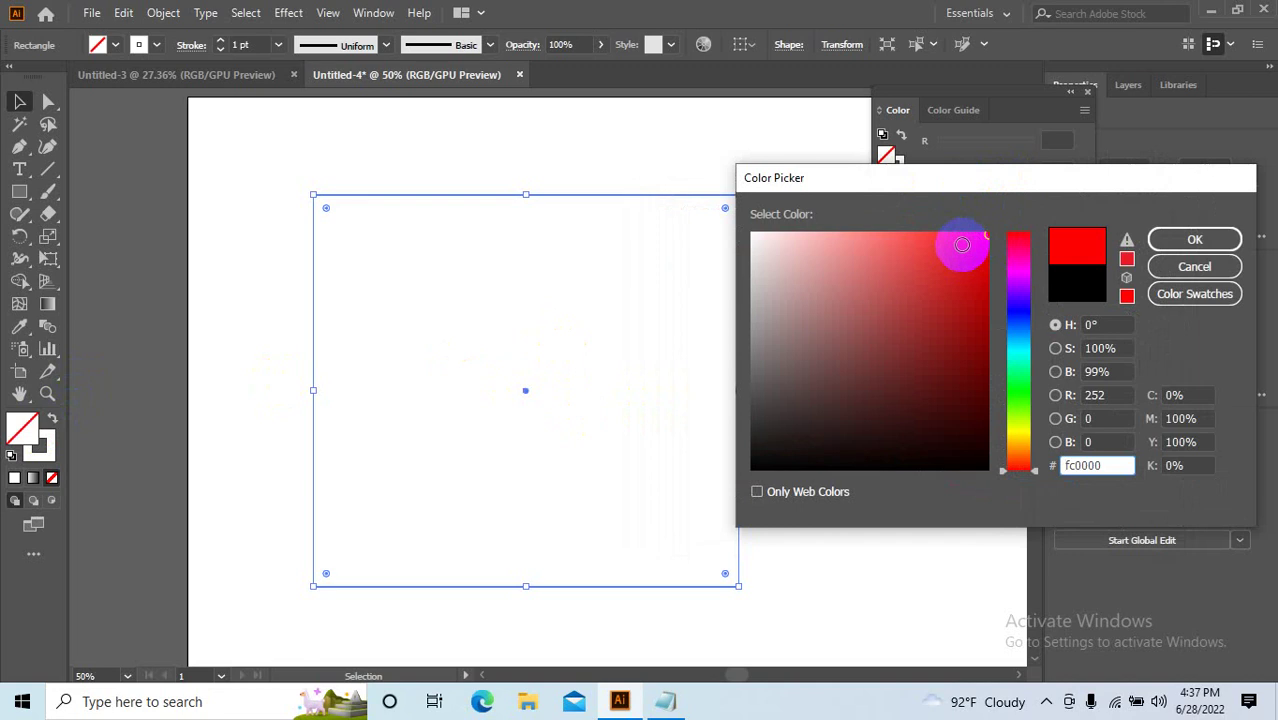
left_click_drag(845, 314, 871, 311)
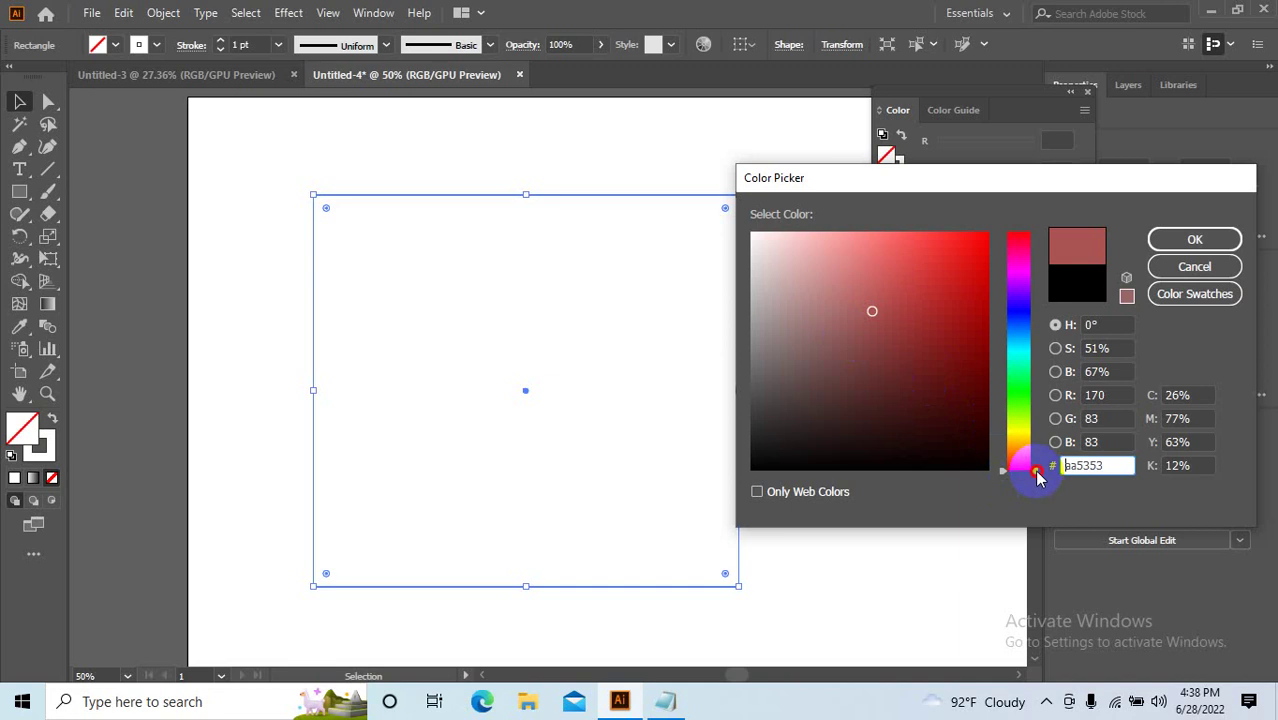
Apply a bright green 16f416 fill, then set the rectangle's fill back to None.
mouse_move(1037, 475)
left_mouse_down()
mouse_move(1021, 323)
mouse_move(1036, 298)
mouse_move(1023, 245)
mouse_move(1047, 243)
mouse_move(1036, 237)
mouse_move(1040, 317)
mouse_move(1018, 382)
mouse_move(1033, 494)
mouse_move(1037, 382)
mouse_move(1038, 394)
left_mouse_up()
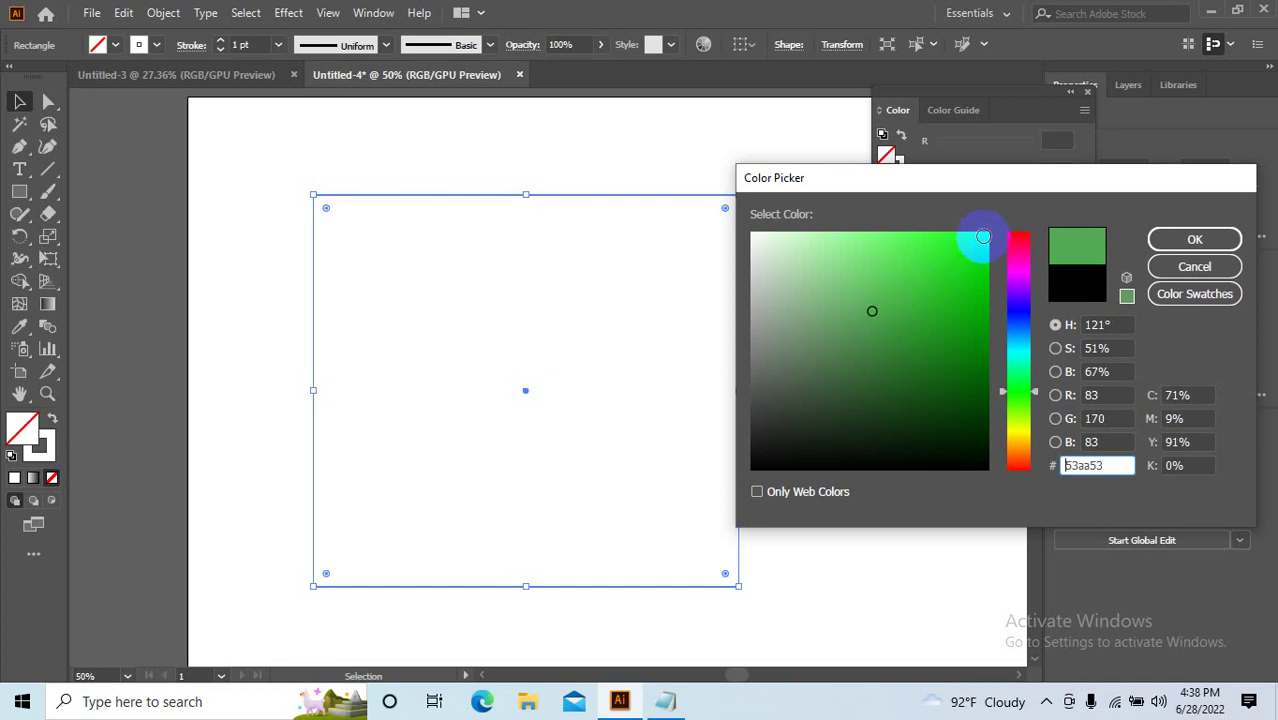
left_click_drag(978, 242, 995, 216)
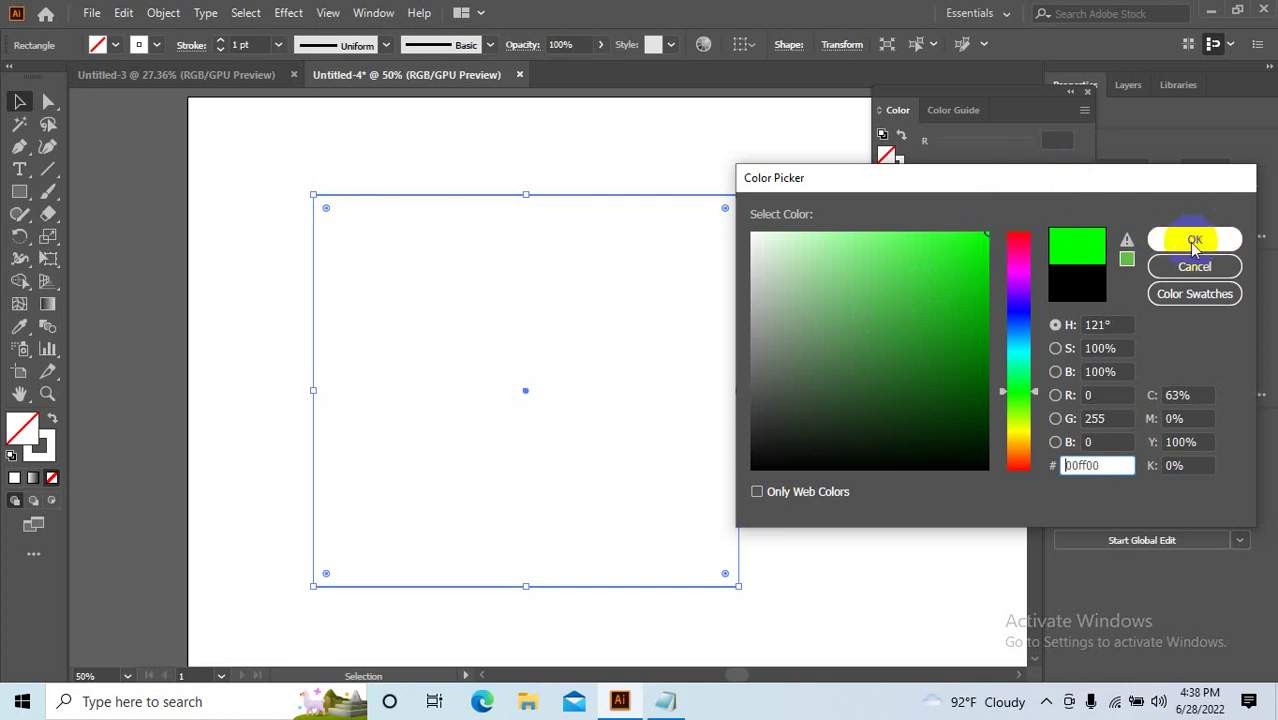
left_click(890, 458)
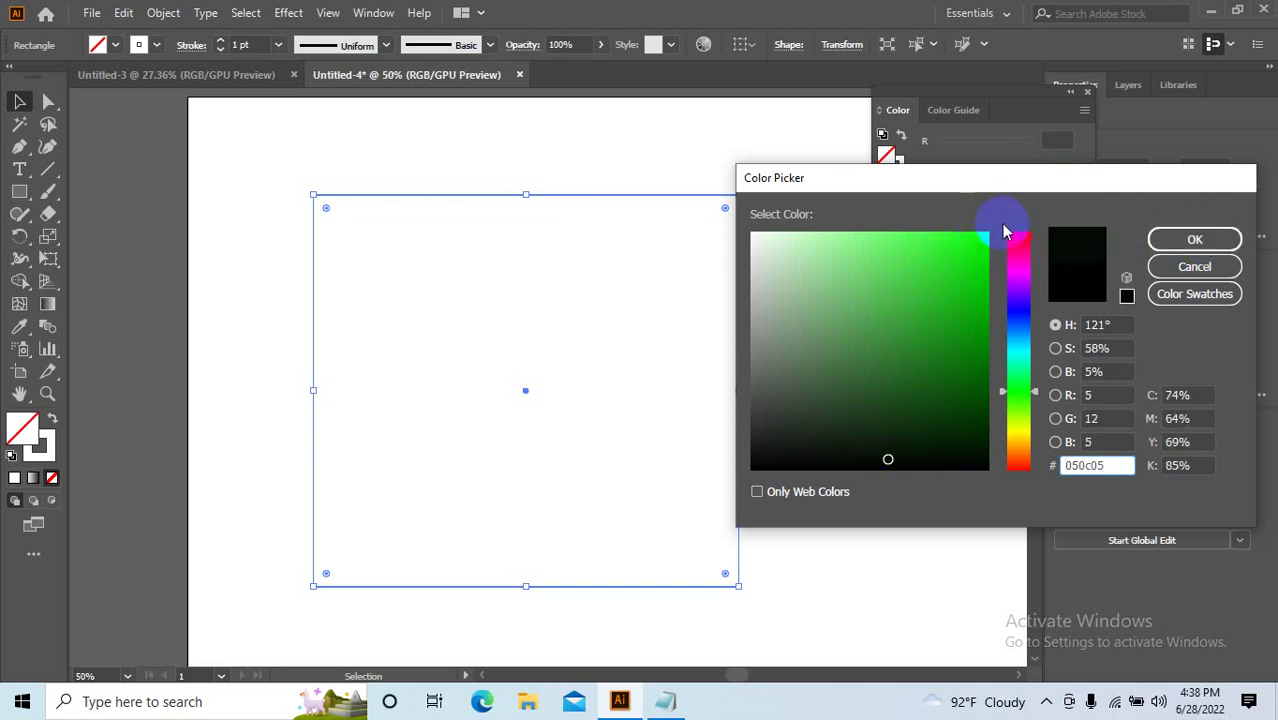
left_click(967, 242)
left_click(1200, 240)
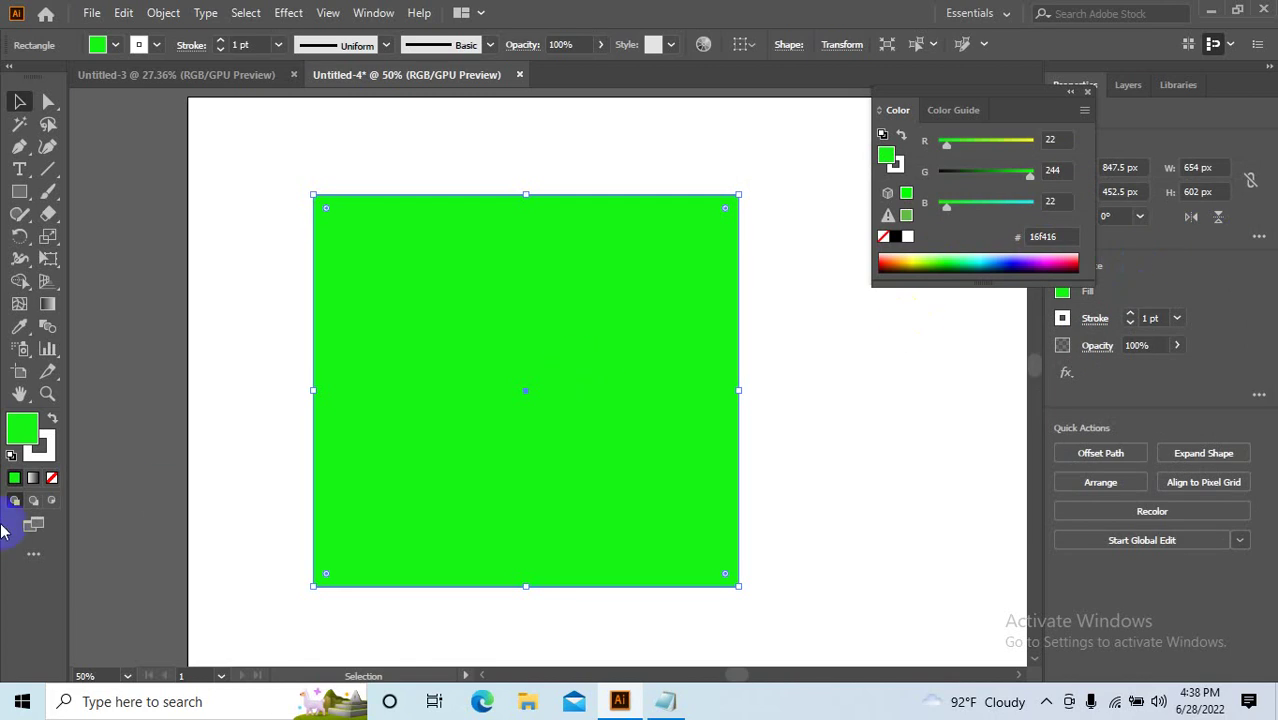
left_click(52, 479)
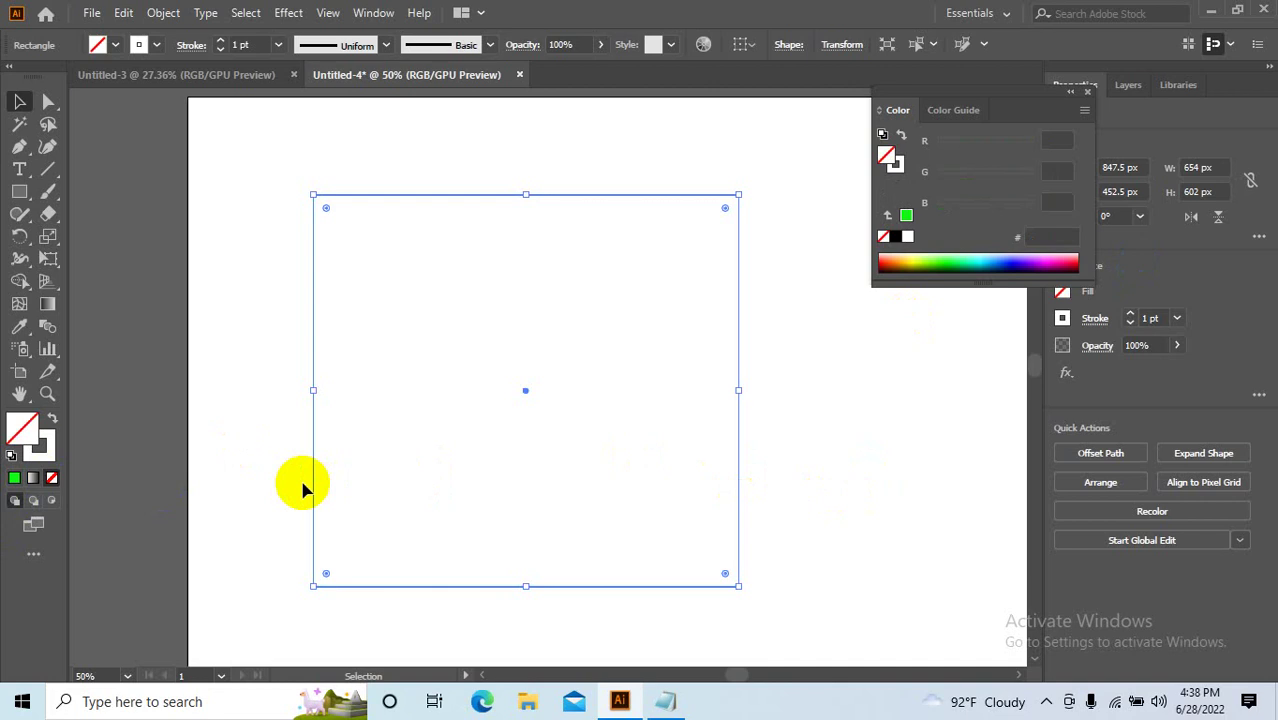
Fill the rectangle with red e01414 (R 224, G 20, B 20) from the Color Picker.
double_click(24, 424)
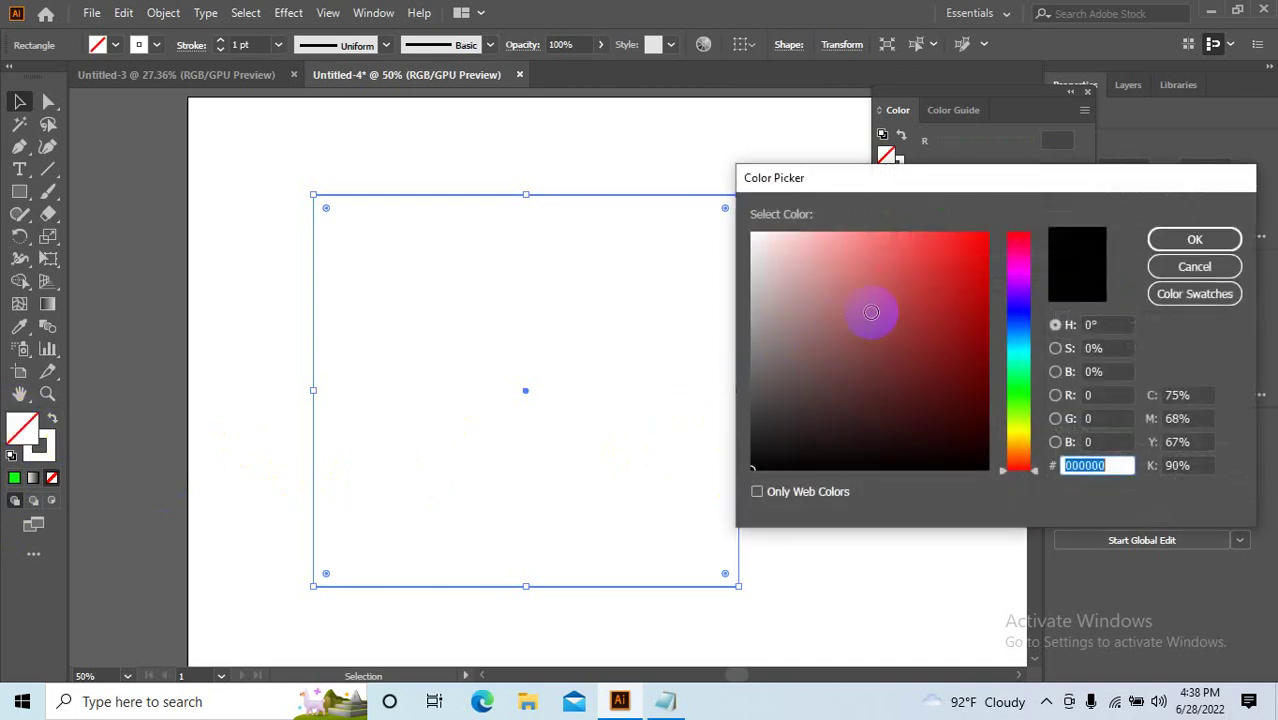
left_click_drag(871, 312, 967, 260)
left_click(1194, 239)
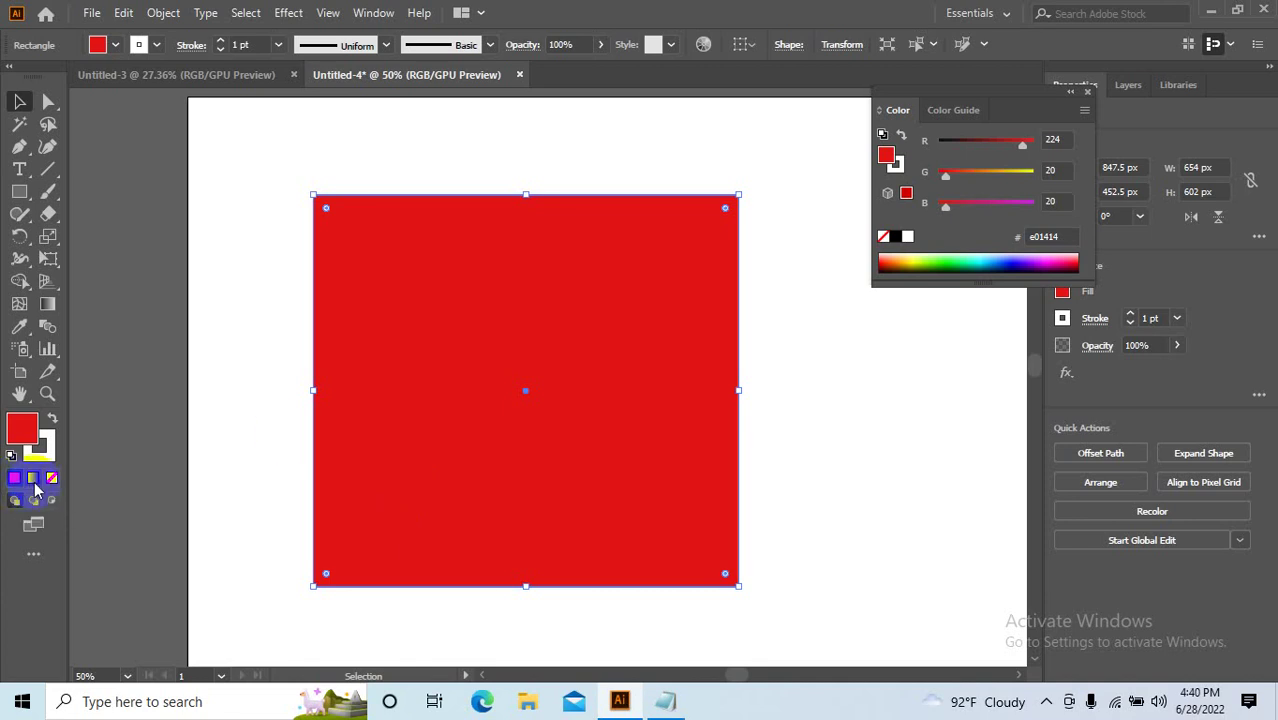
Try a white-to-black gradient fill, set the fill to None, and show the full tool list.
left_click(33, 478)
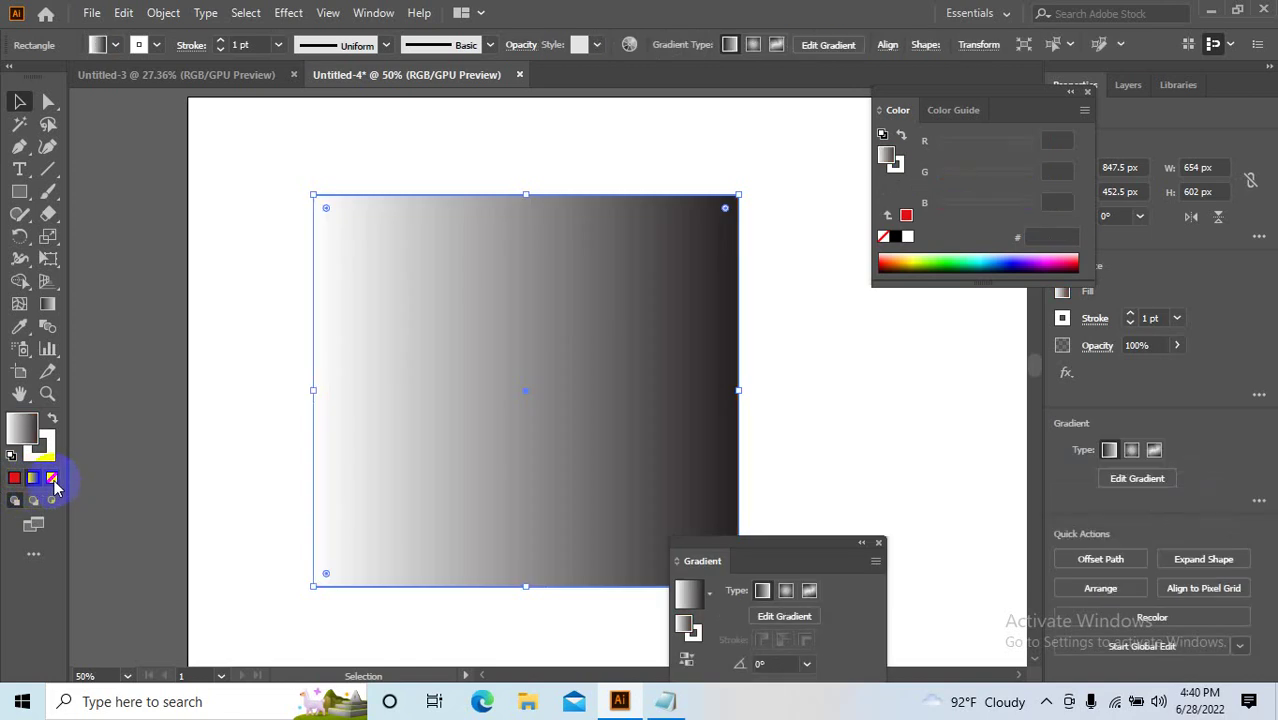
left_click(52, 479)
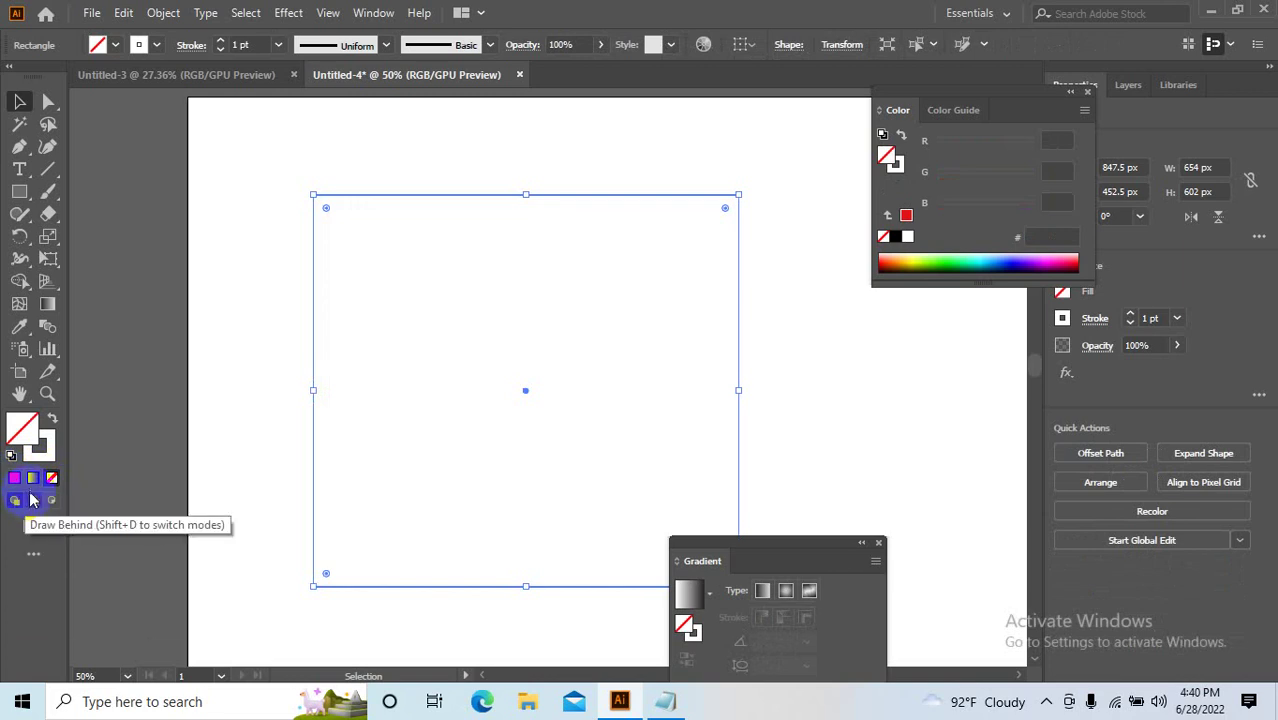
left_click(32, 554)
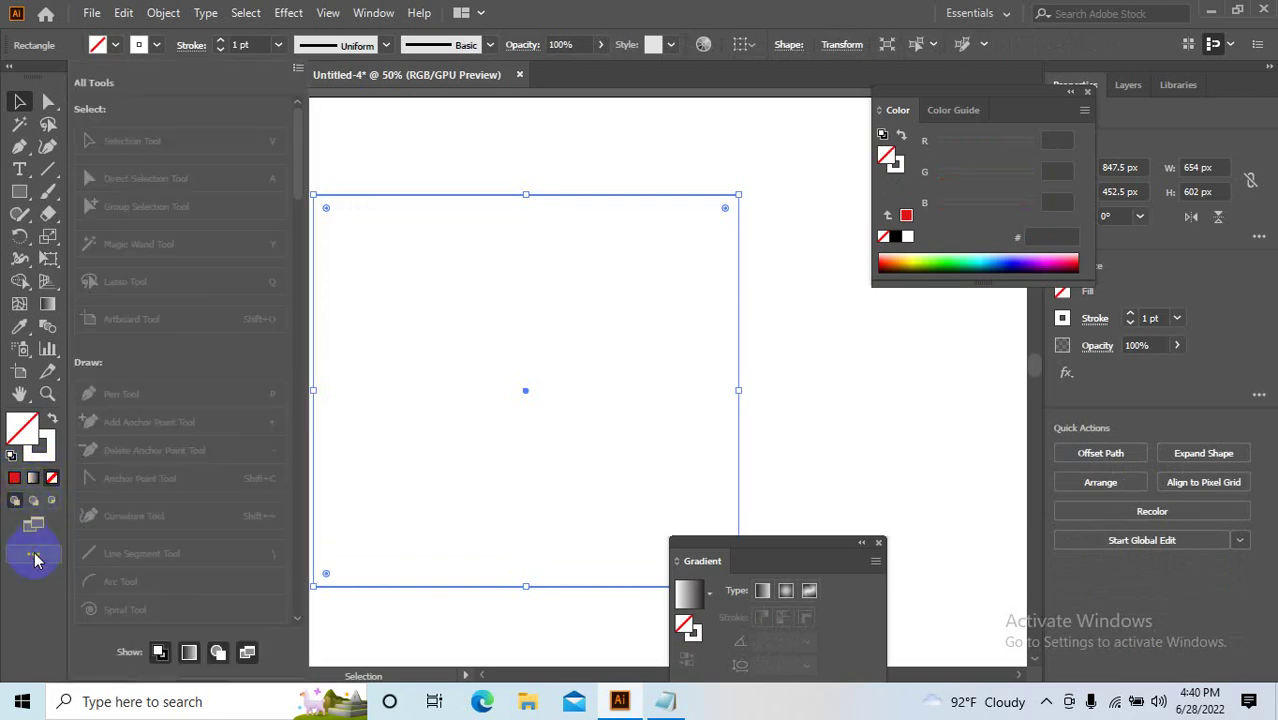
Close the All Tools drawer and its options menu, leaving the Advanced toolbar in place.
left_click(297, 68)
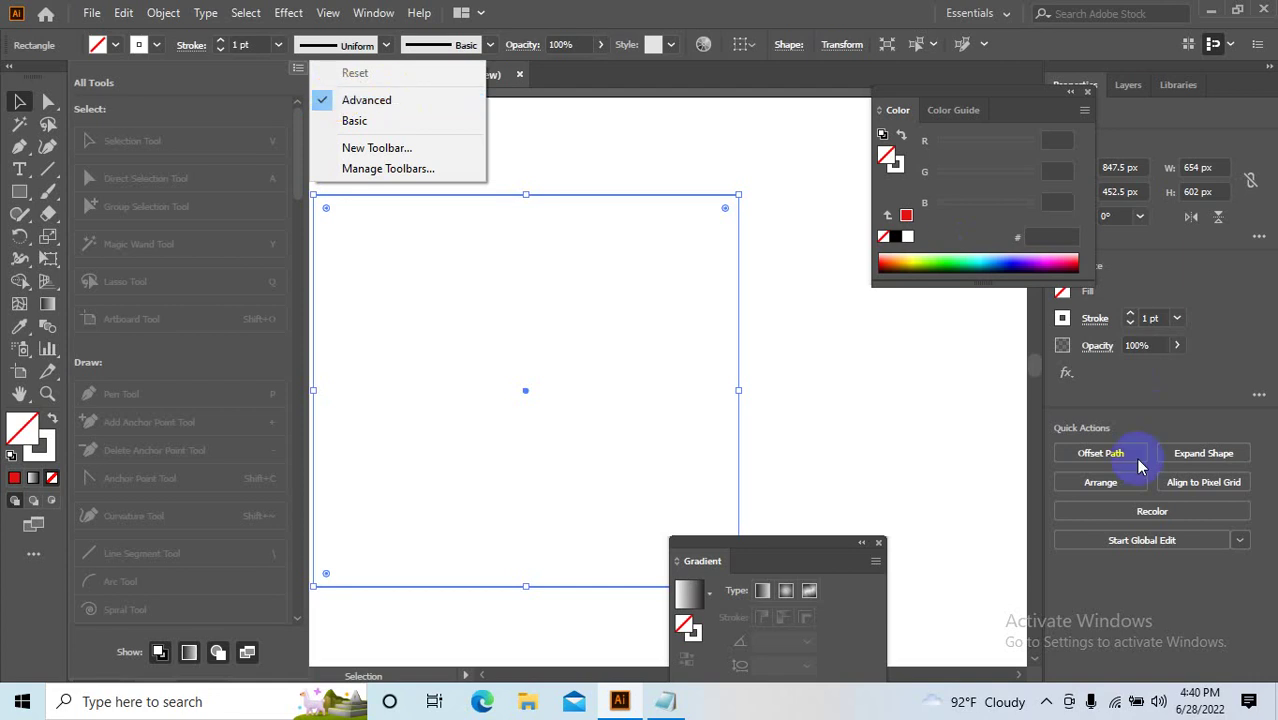
left_click(1160, 388)
Reselect the rectangle and fill it red, trying gradient and none before settling on solid red e01414.
left_click(334, 251)
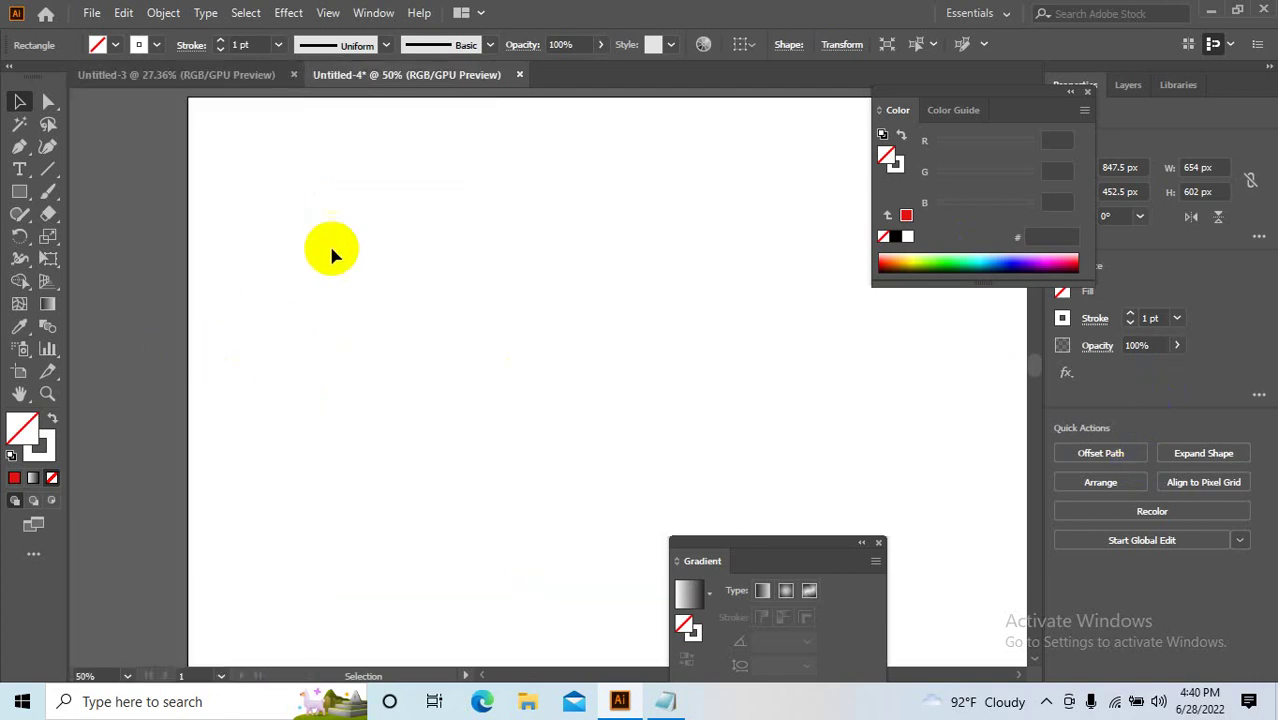
left_click_drag(248, 134, 913, 458)
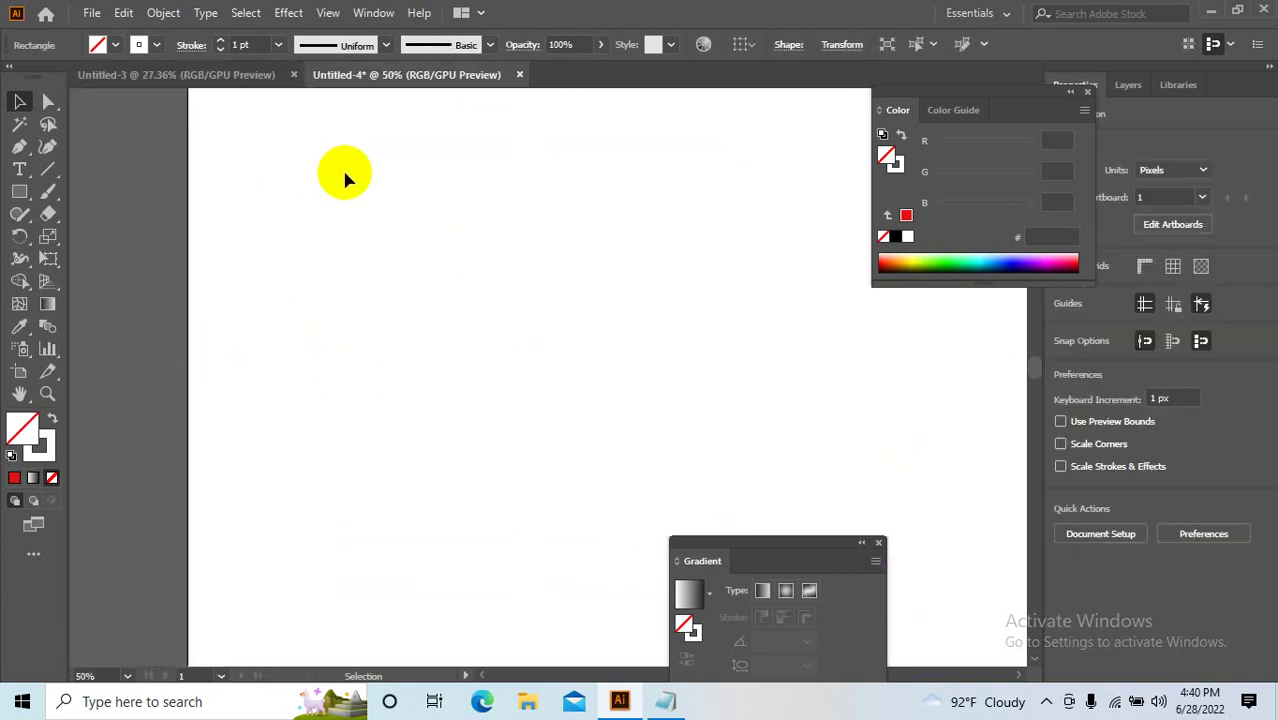
left_click_drag(245, 118, 893, 613)
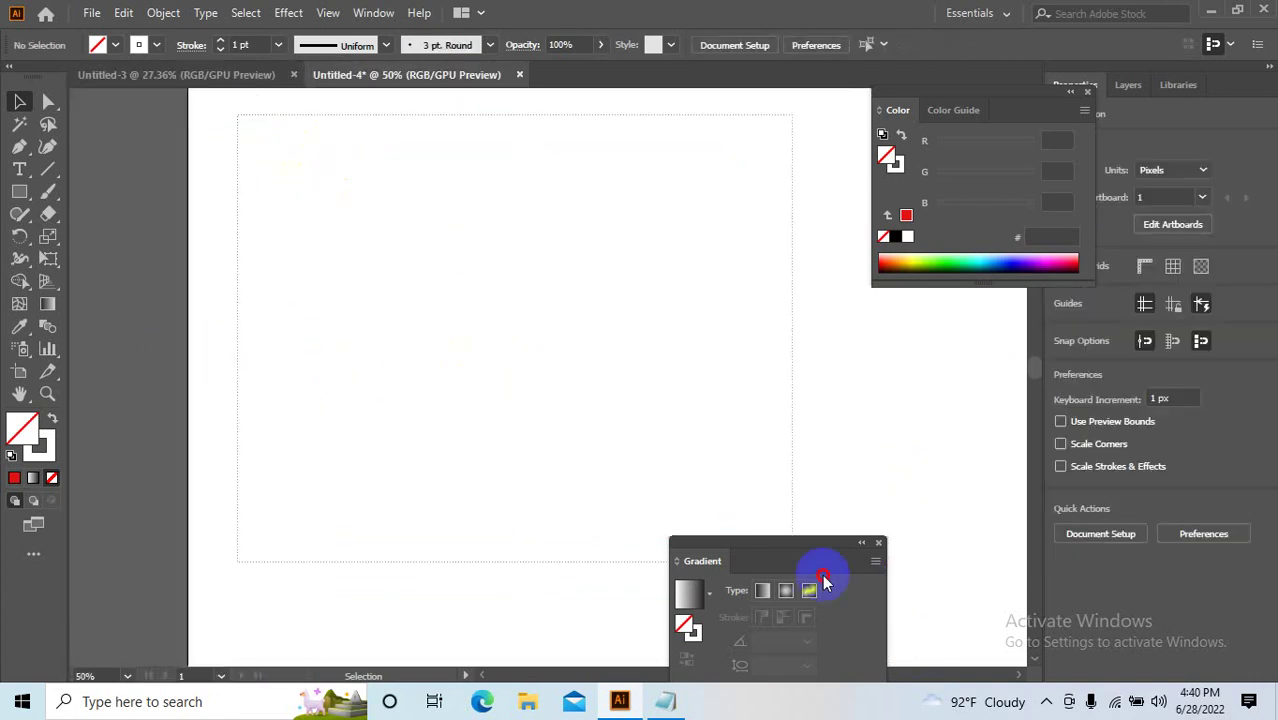
left_click(13, 479)
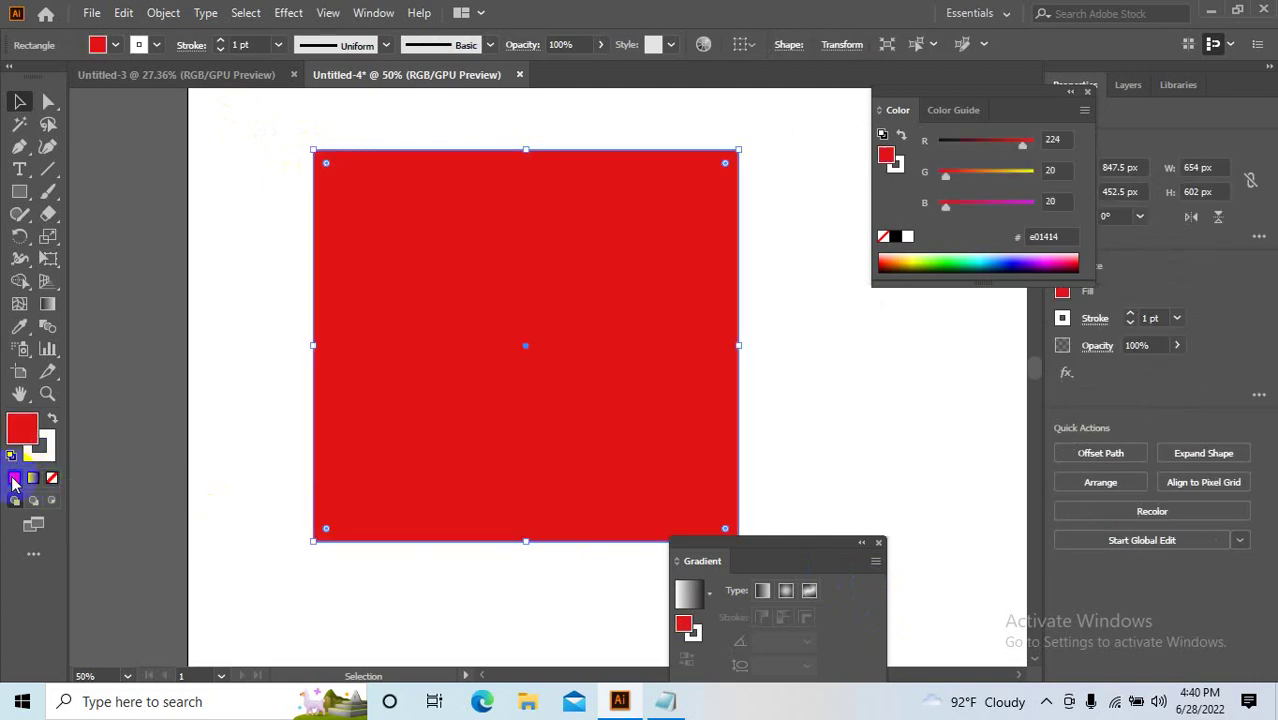
left_click(33, 480)
left_click(32, 480)
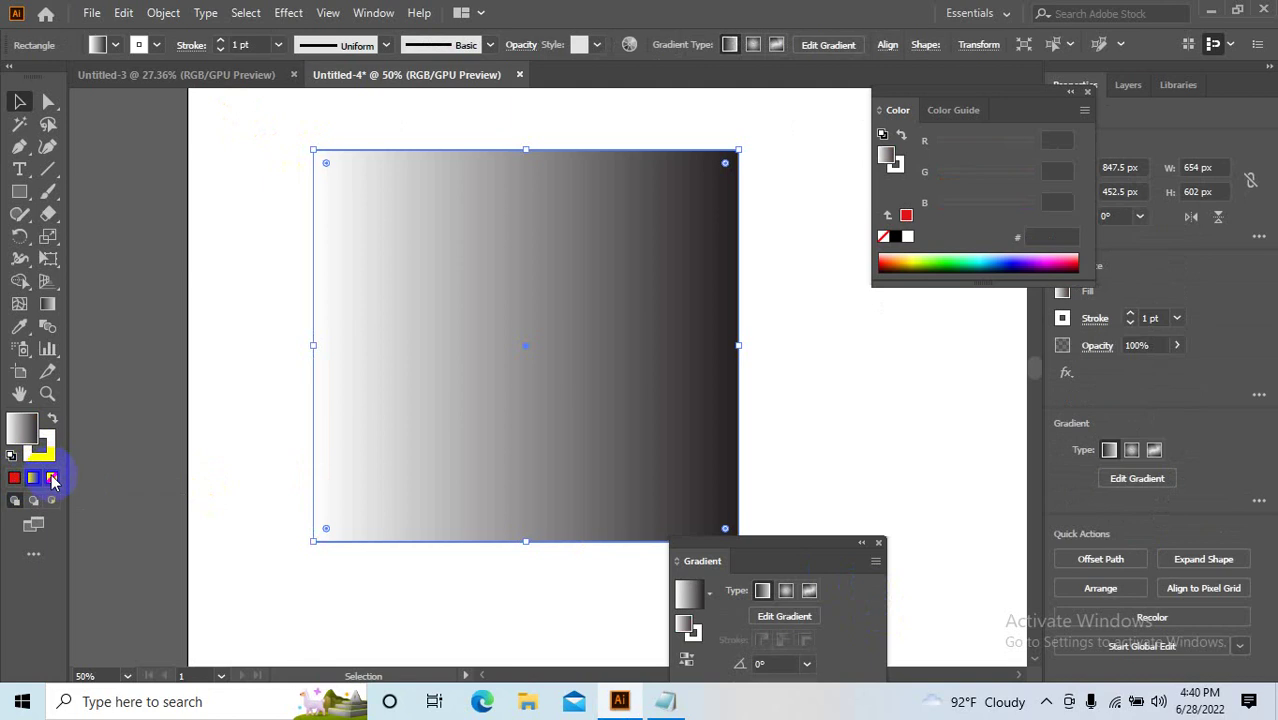
left_click(52, 478)
left_click(14, 477)
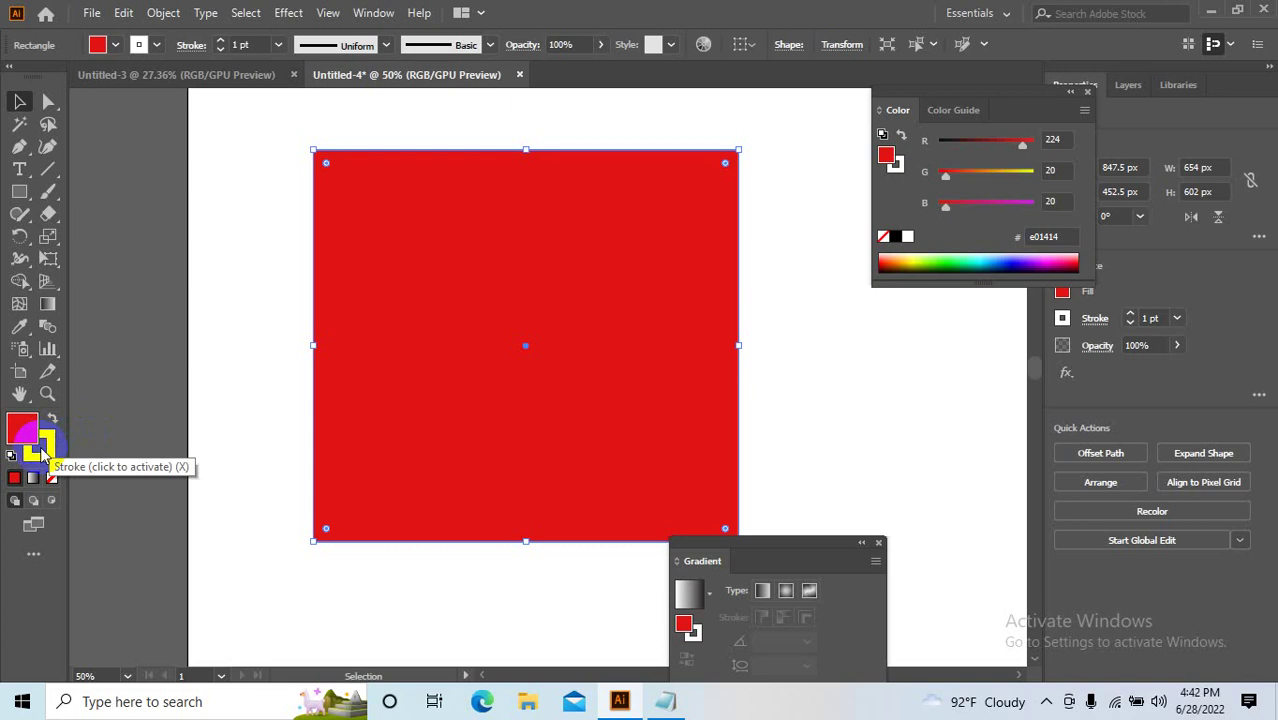
Toggle between the fill and stroke colour swatches, ending with the stroke active.
left_click(42, 451)
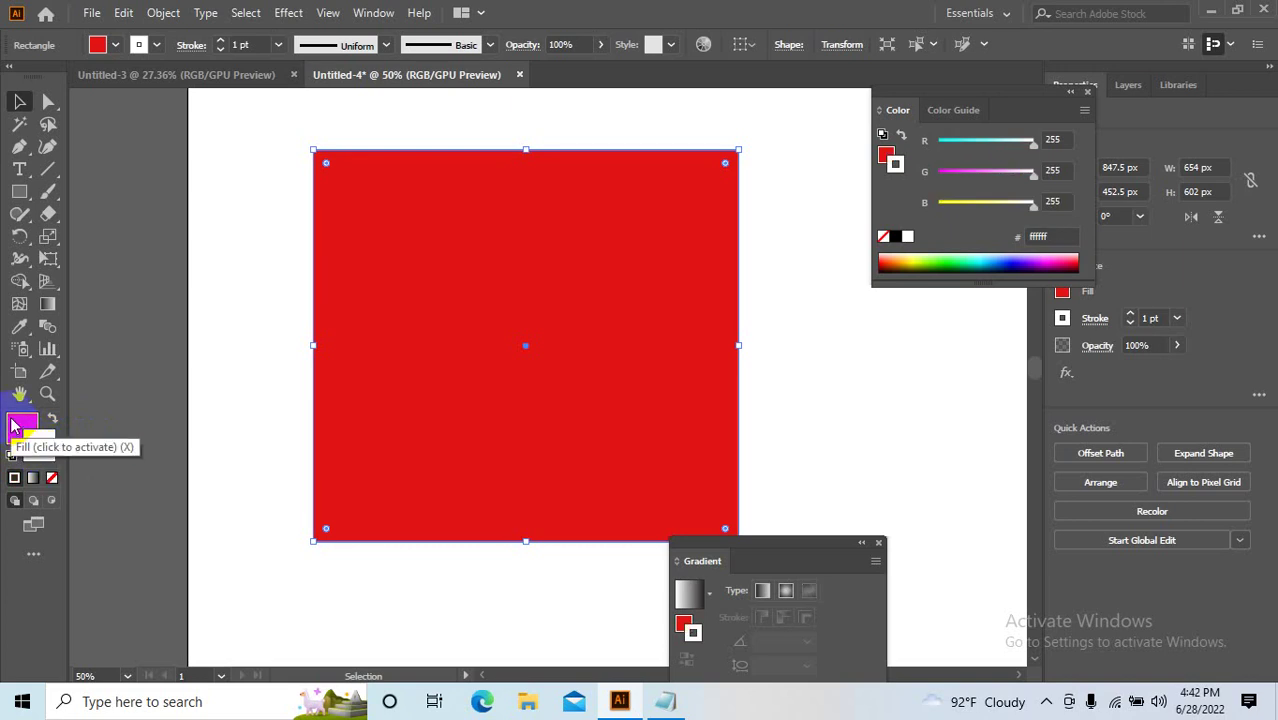
left_click(13, 426)
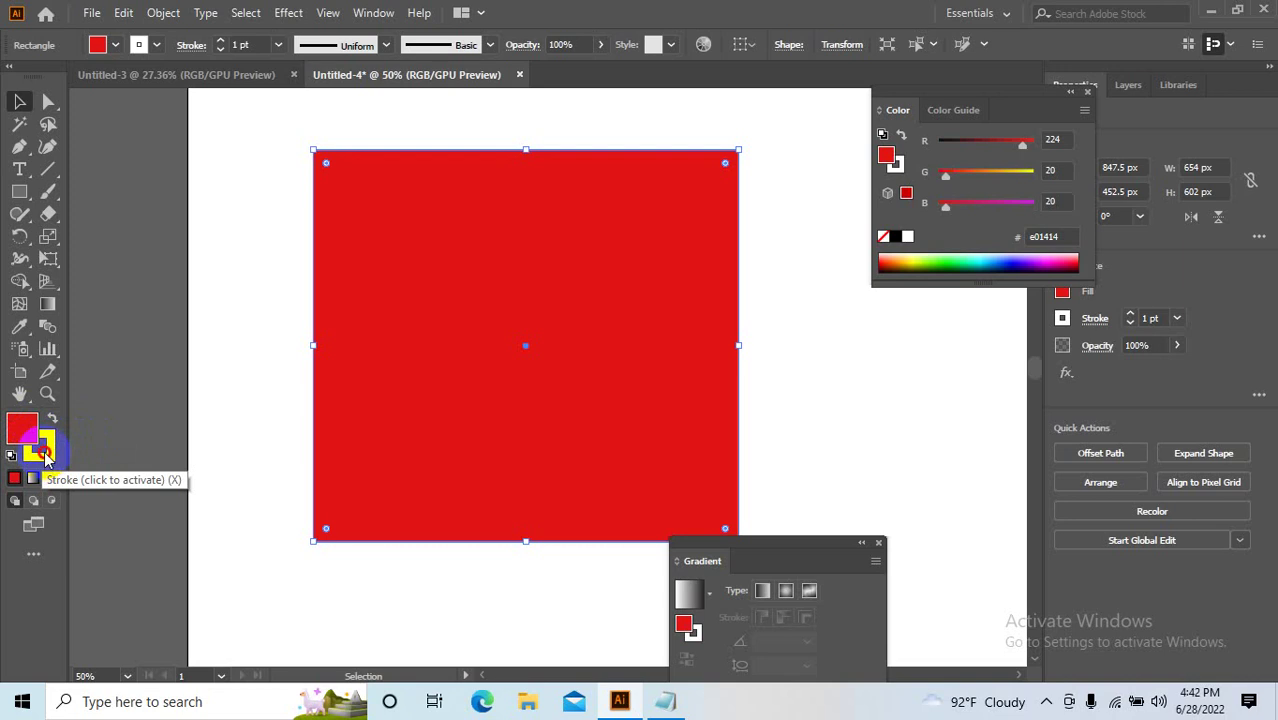
left_click(42, 450)
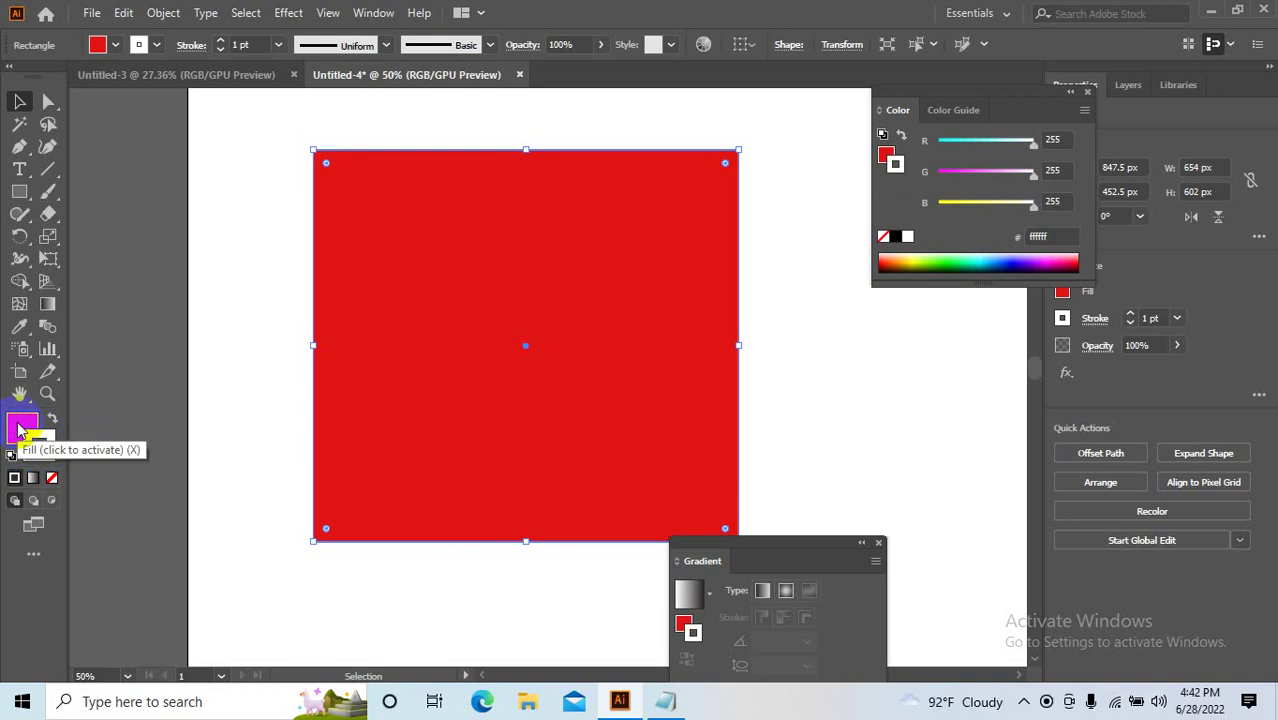
left_click(20, 430)
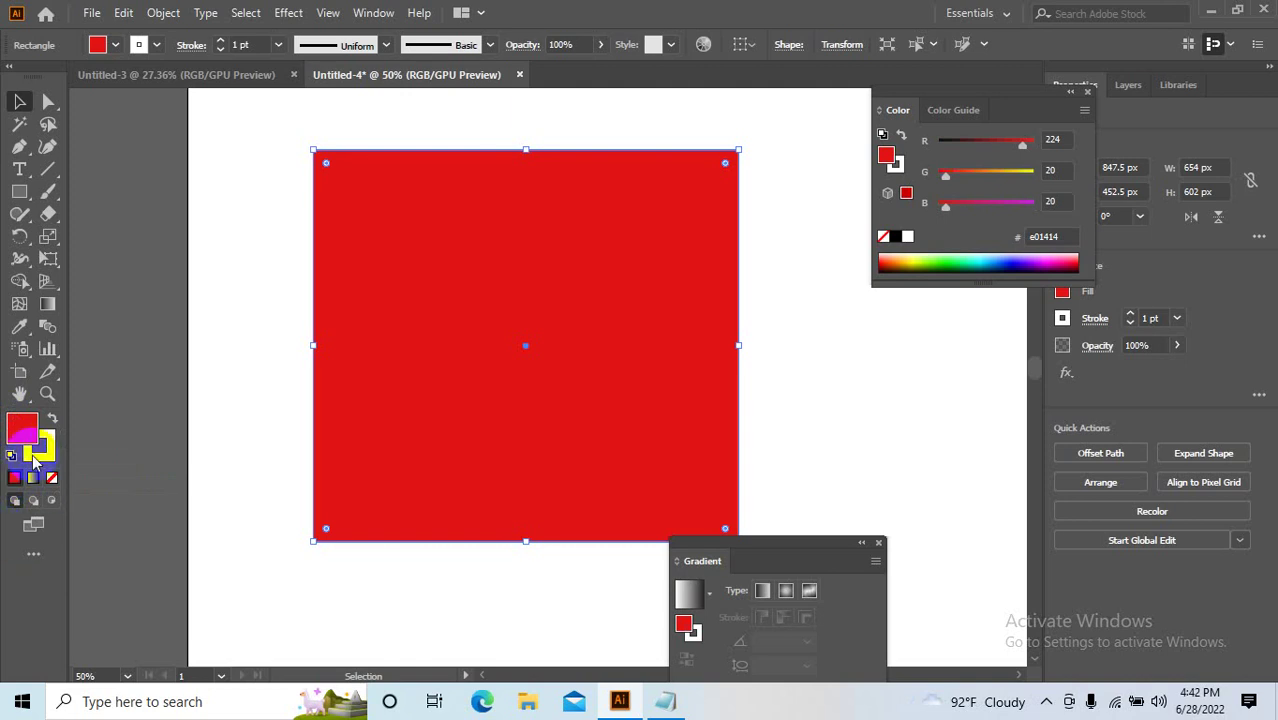
left_click(35, 455)
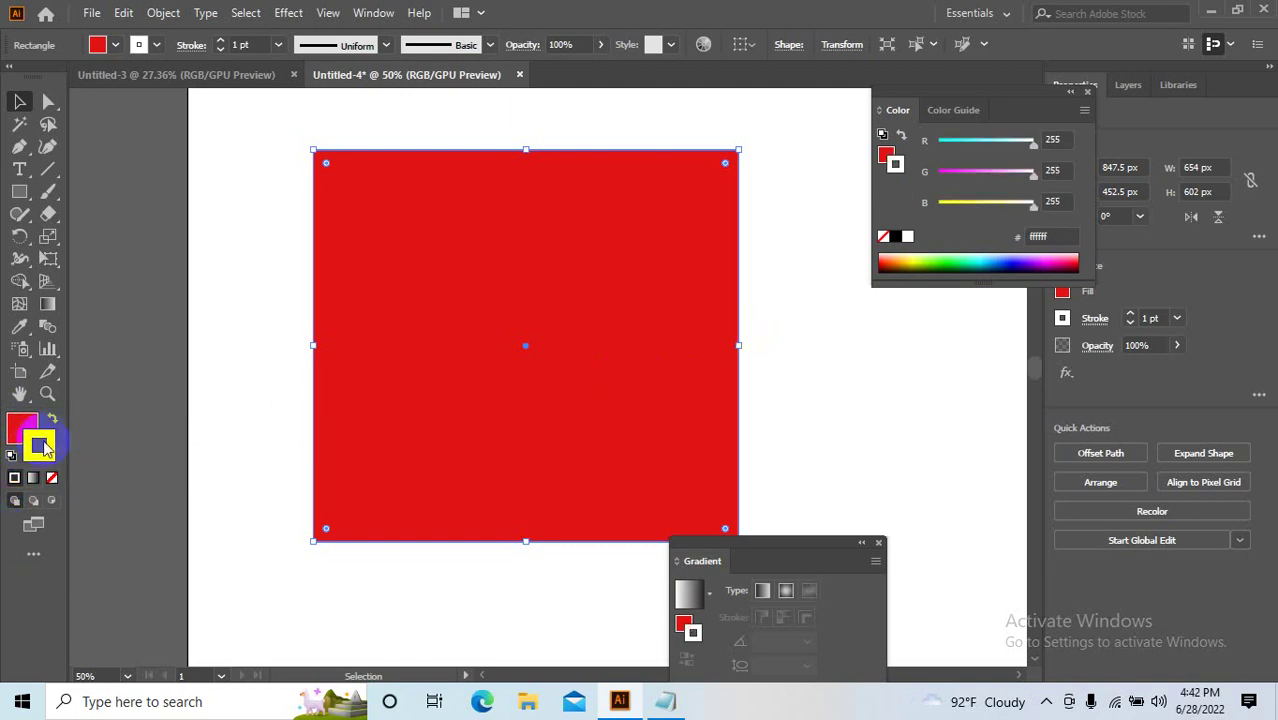
Give the rectangle a blue #1f64ff stroke using the Color Picker.
double_click(40, 446)
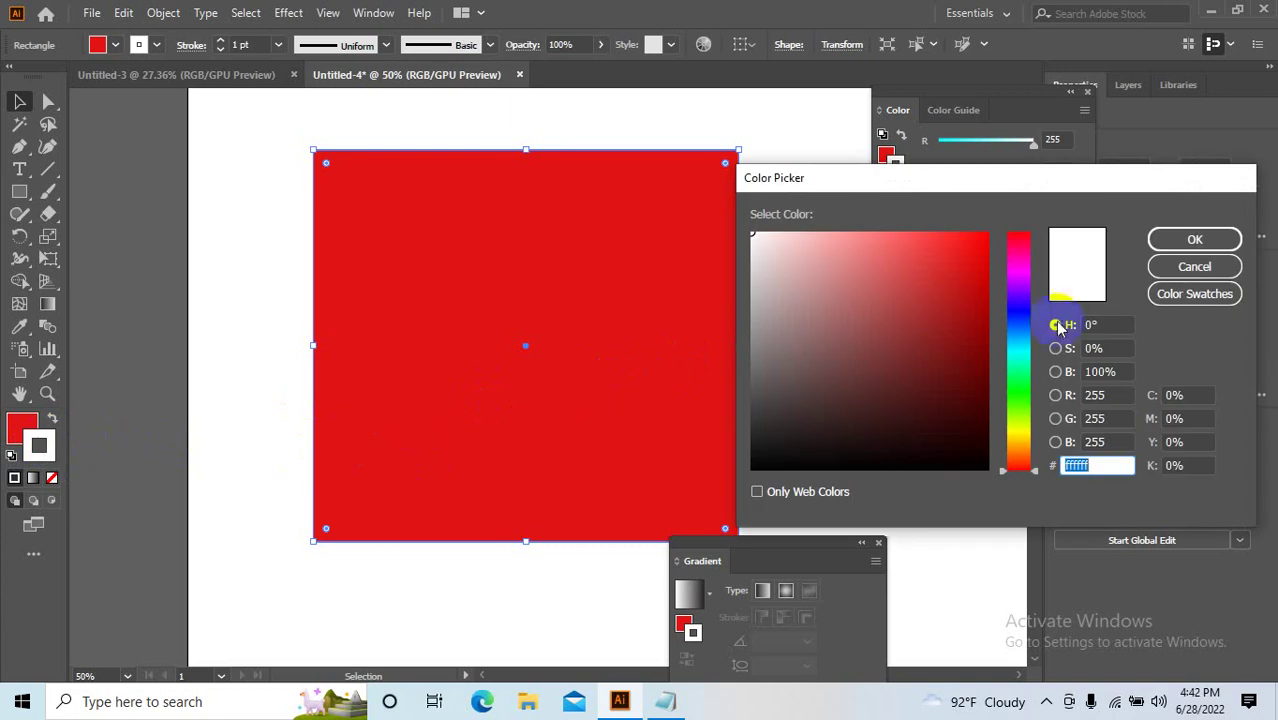
left_click(1018, 316)
left_click_drag(941, 286, 961, 214)
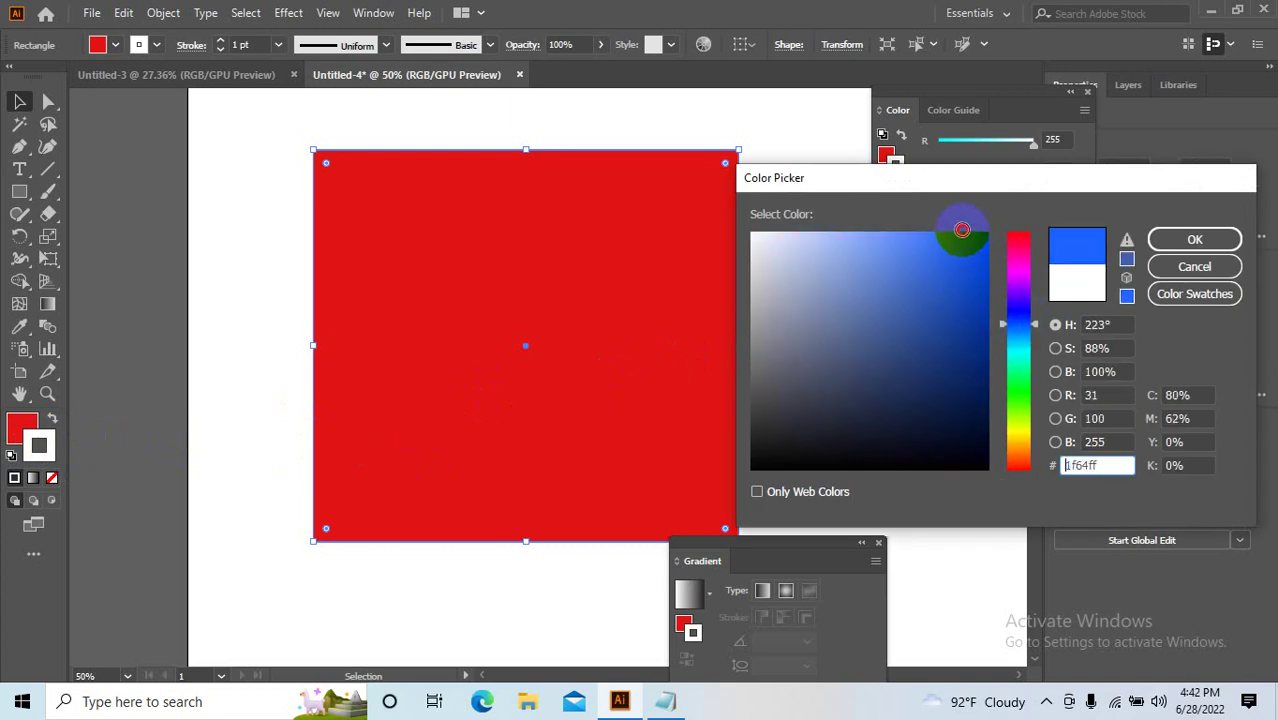
left_click(1160, 245)
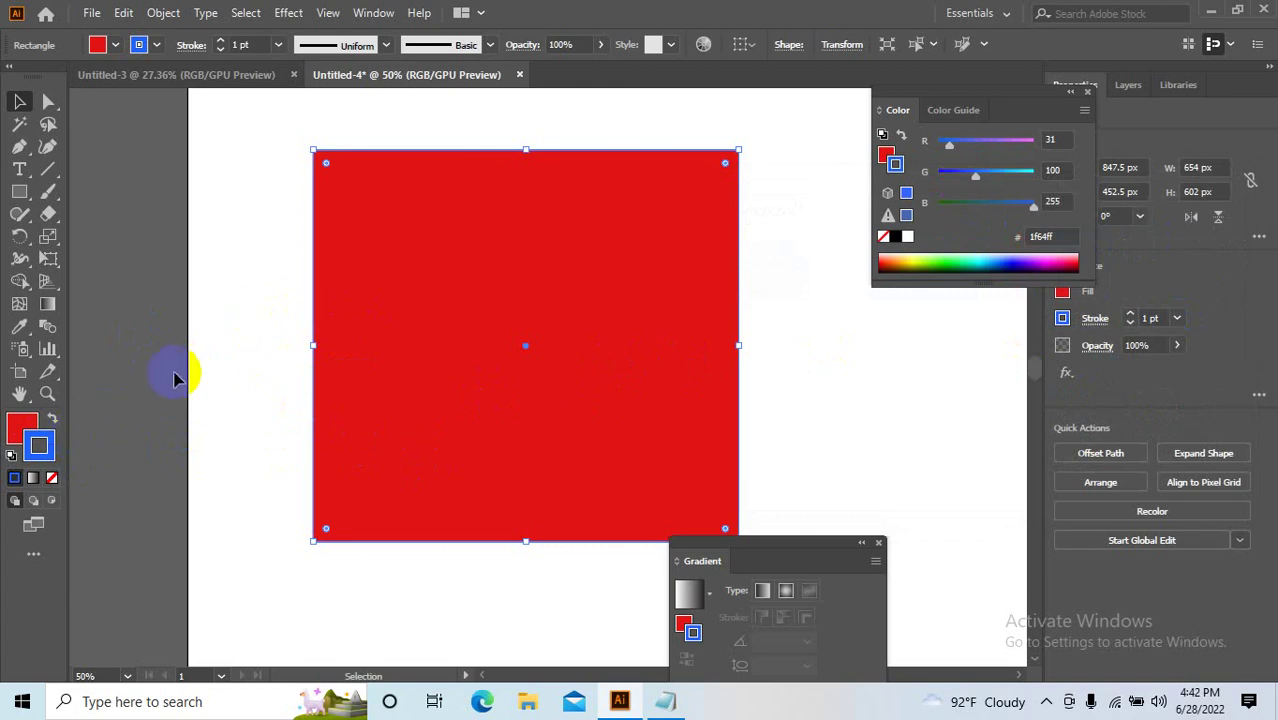
Zoom in and nudge the rectangle slightly to the left.
left_click(172, 372)
scroll(320, 405, "up", 8)
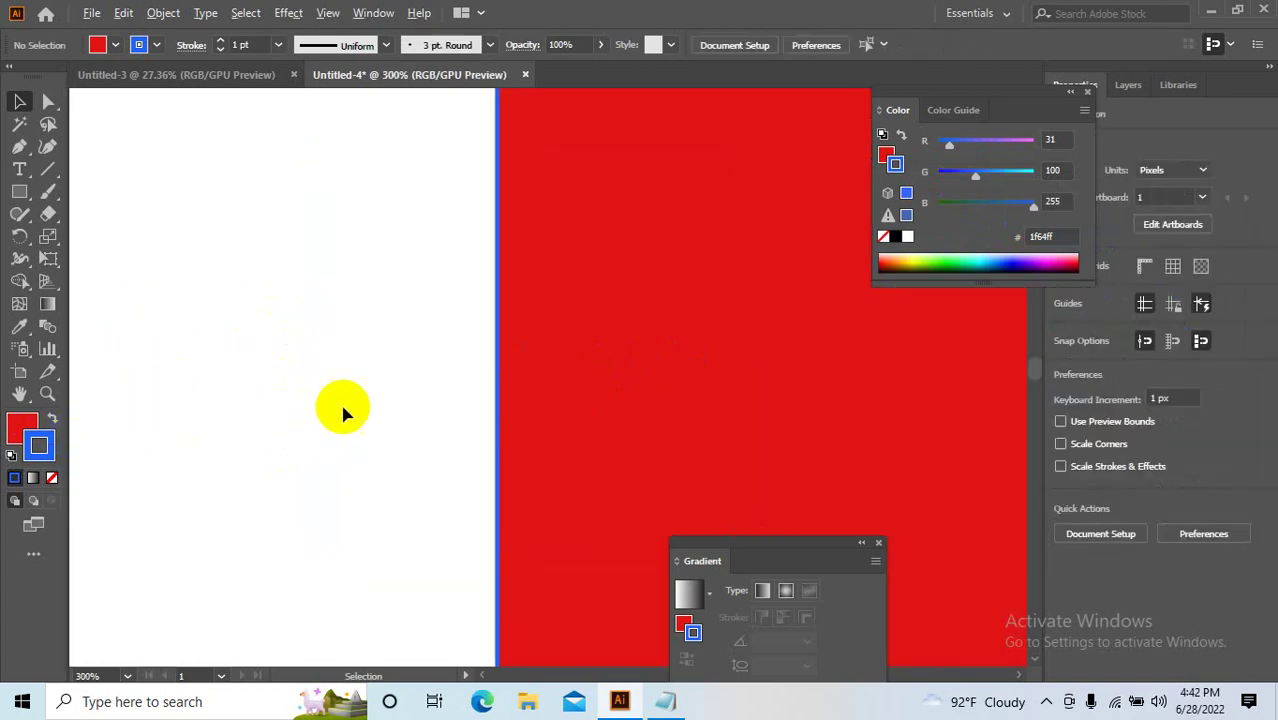
scroll(564, 405, "up", 2)
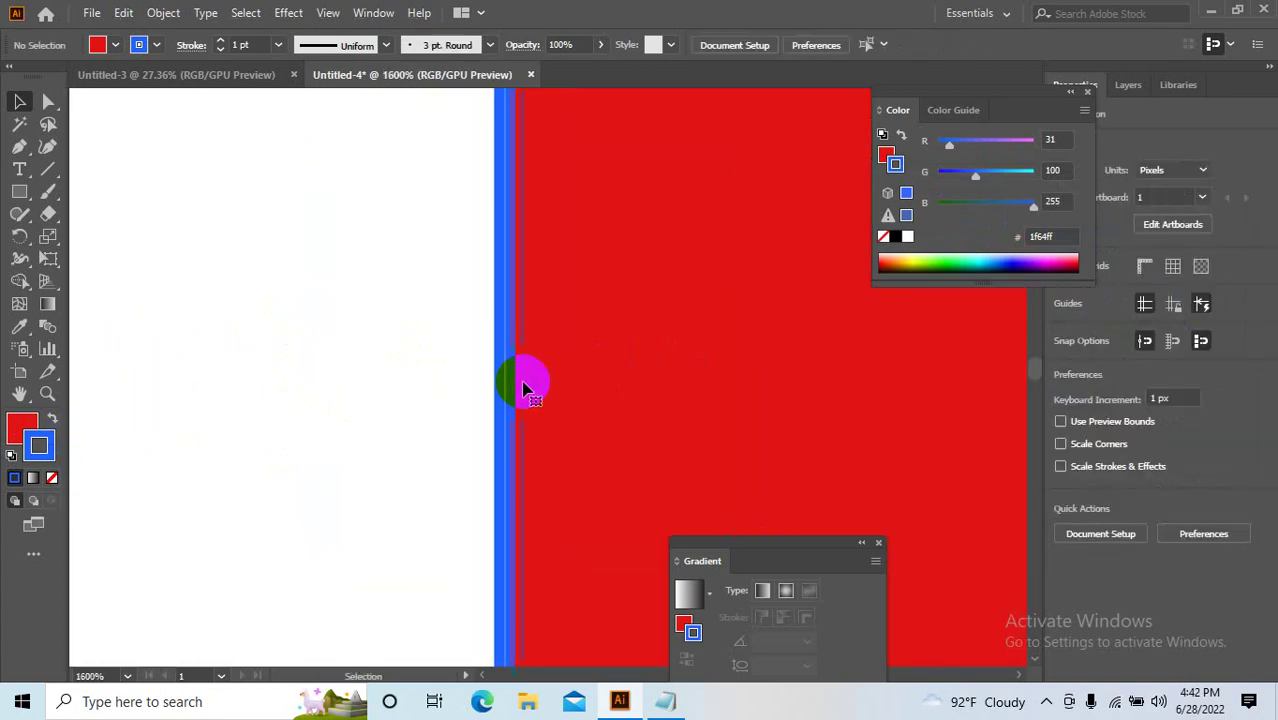
left_click(520, 385)
left_click_drag(522, 388, 320, 360)
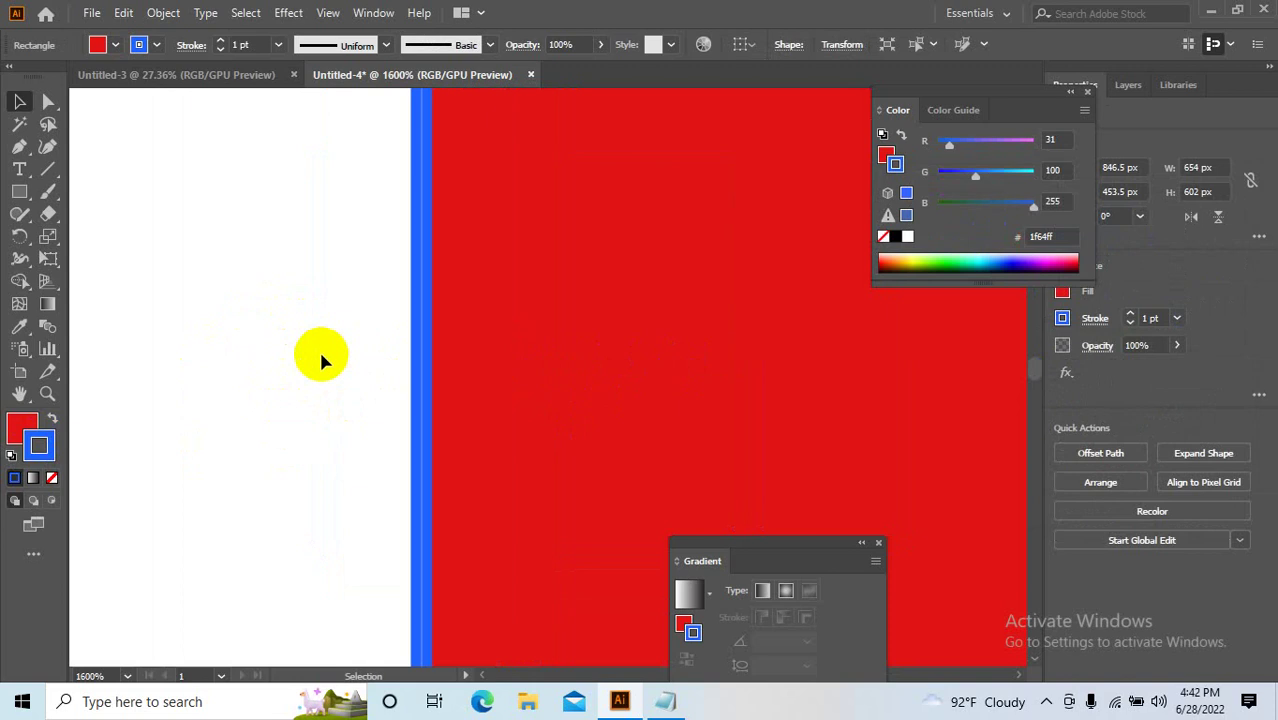
Turn the rectangle's stroke into a white-to-black gradient and reframe the view.
left_click(32, 479)
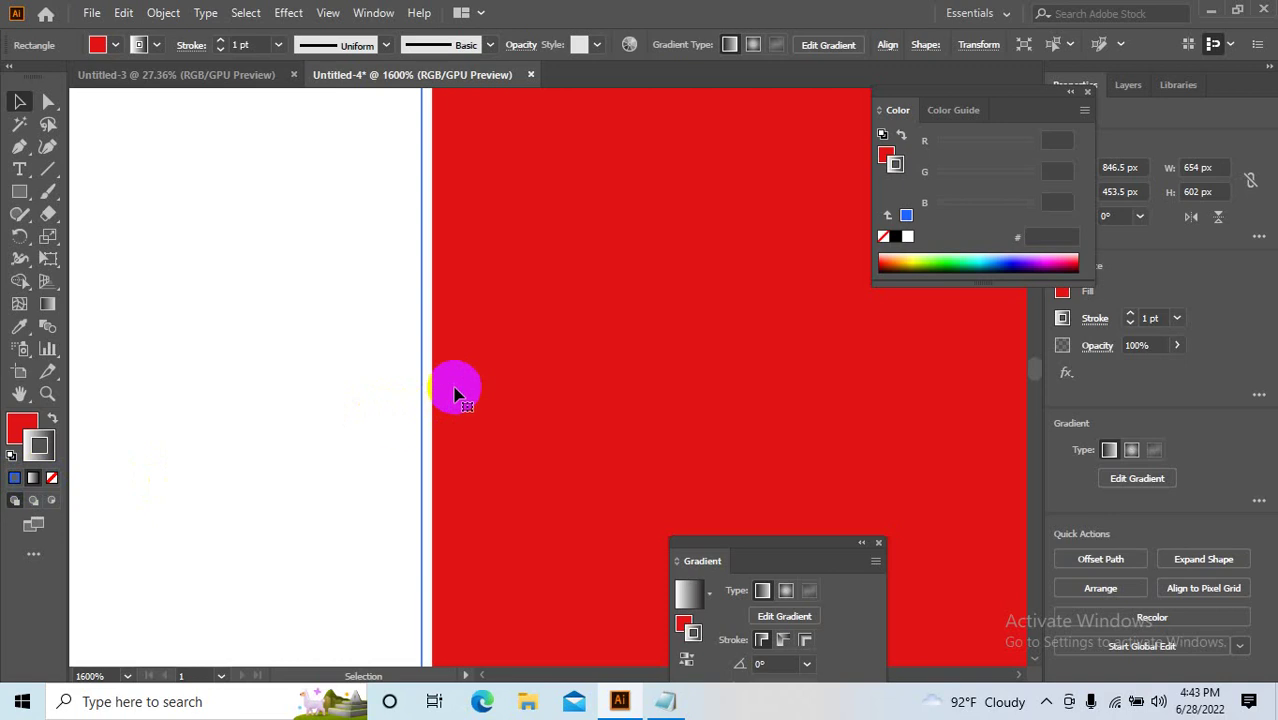
scroll(462, 391, "down", 9)
scroll(499, 391, "down", 5)
scroll(540, 415, "up", 4)
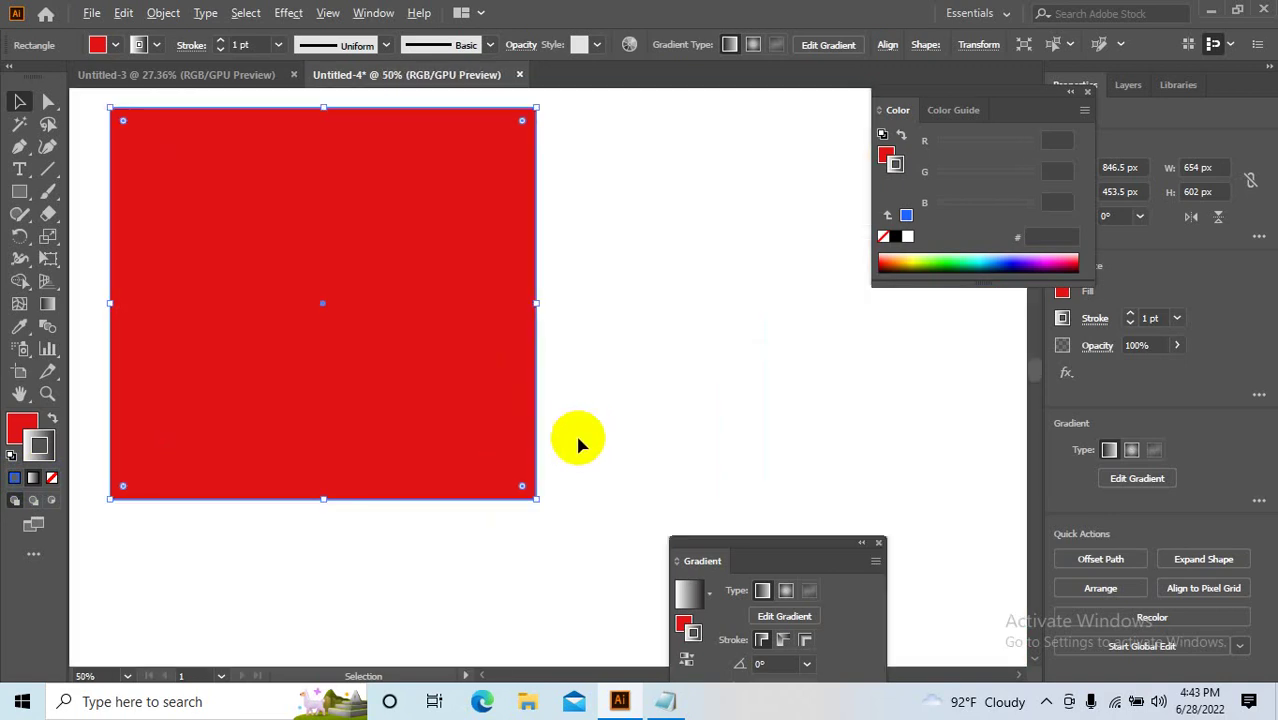
scroll(500, 490, "up", 8)
left_click_drag(395, 522, 570, 185)
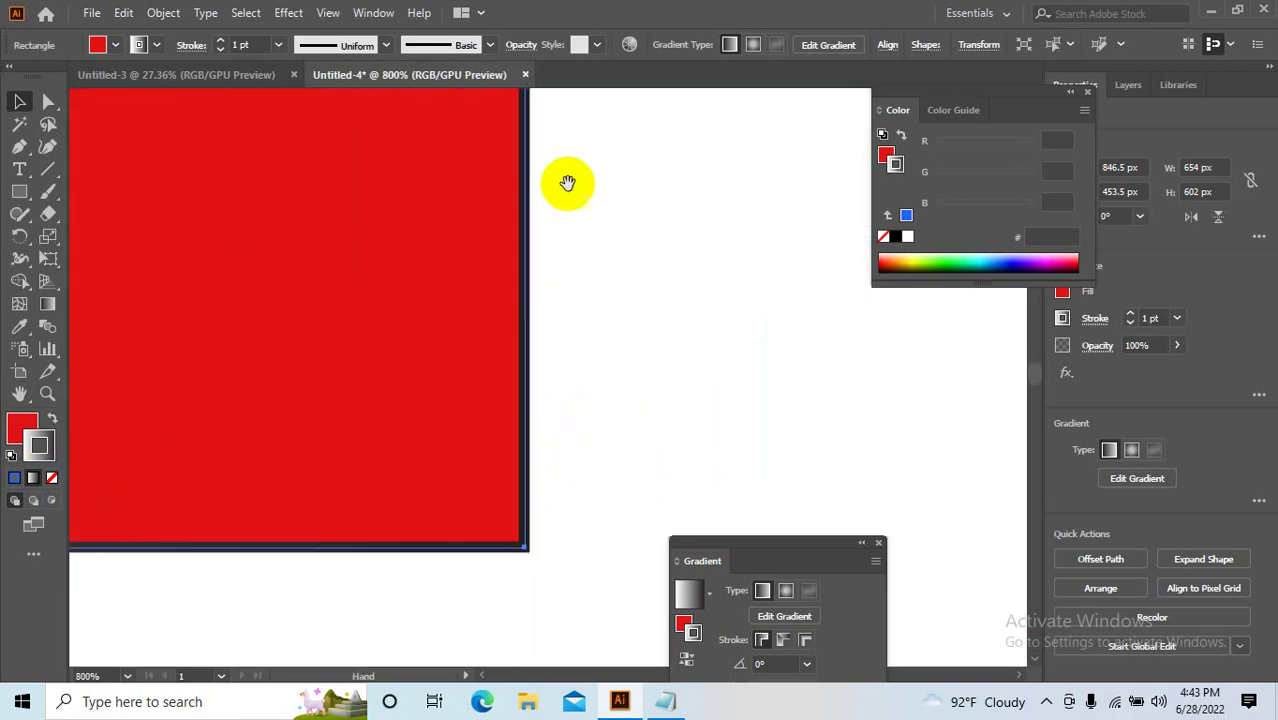
left_click_drag(628, 556, 713, 308)
left_click_drag(320, 430, 711, 407)
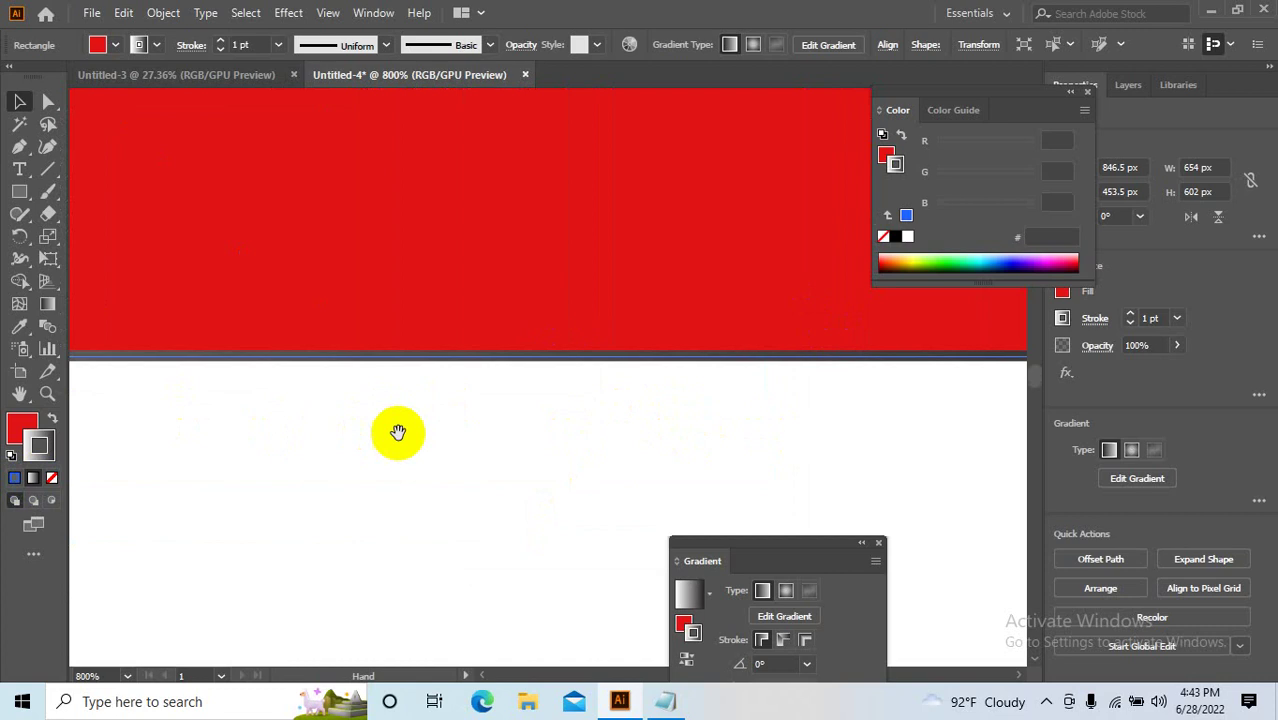
left_click(411, 444)
left_click_drag(591, 455, 528, 443)
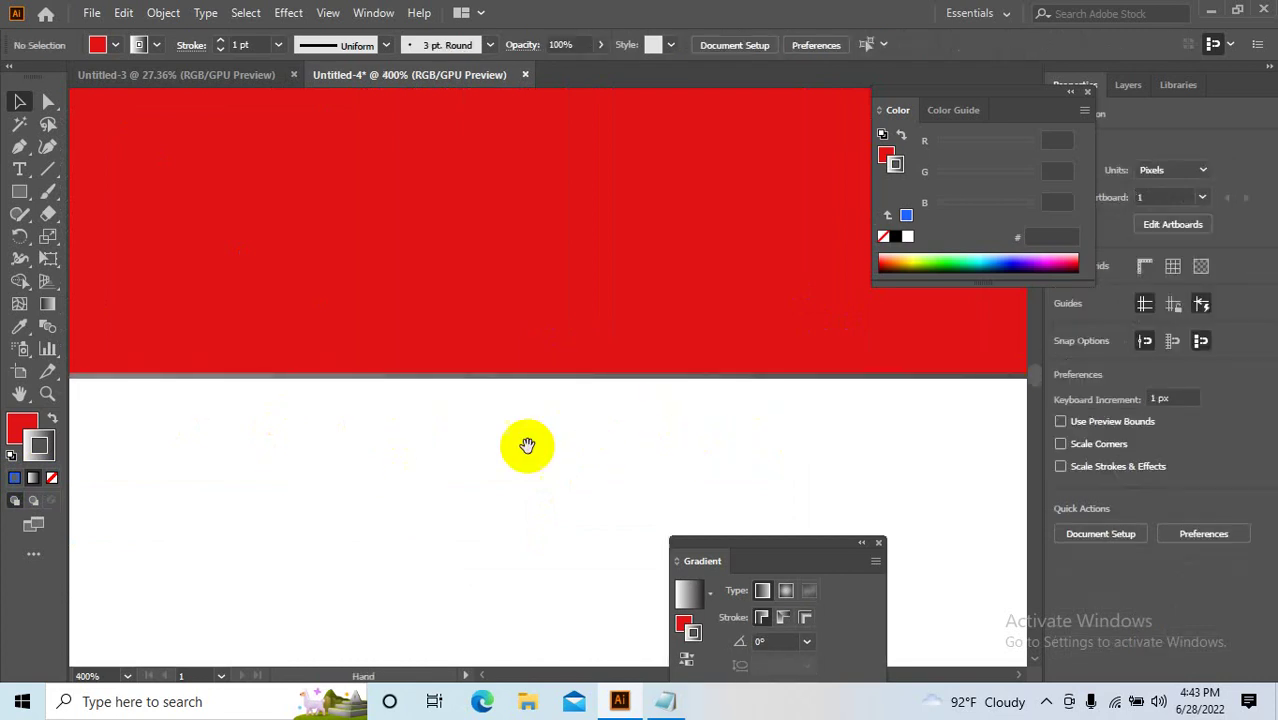
key("ctrl+0")
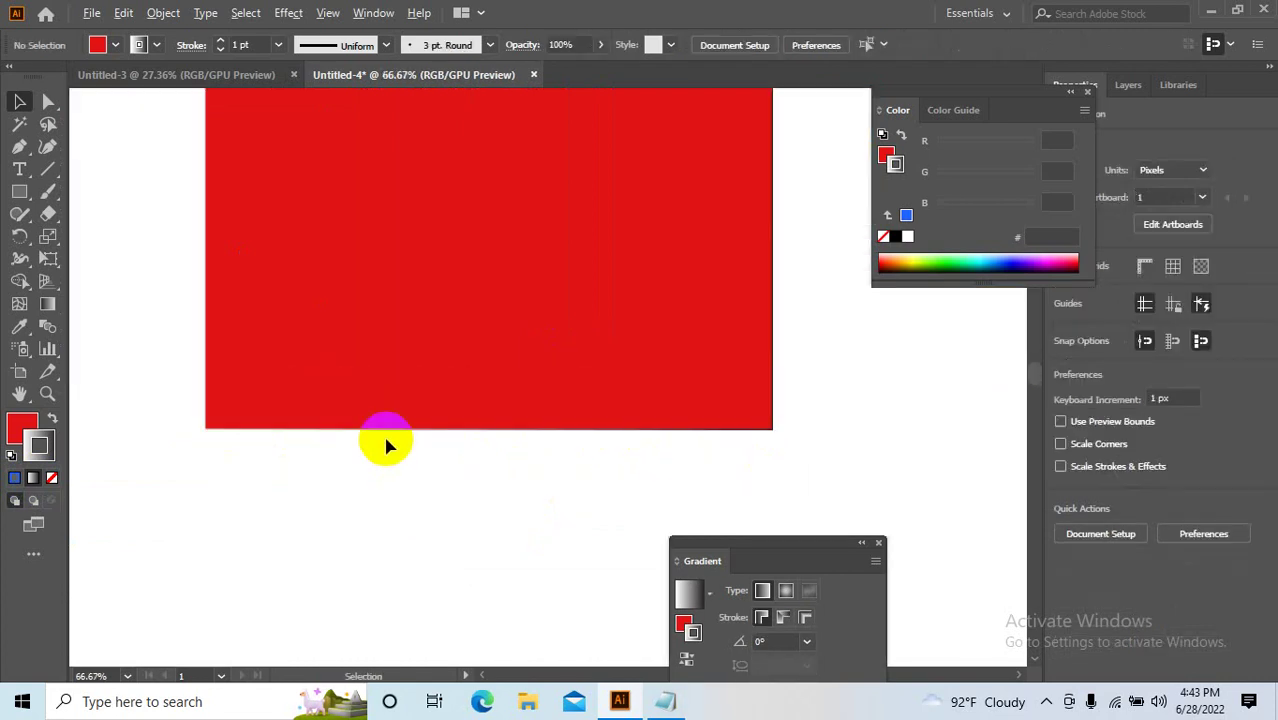
Set the rectangle's stroke weight to 40 pt.
left_click(456, 417)
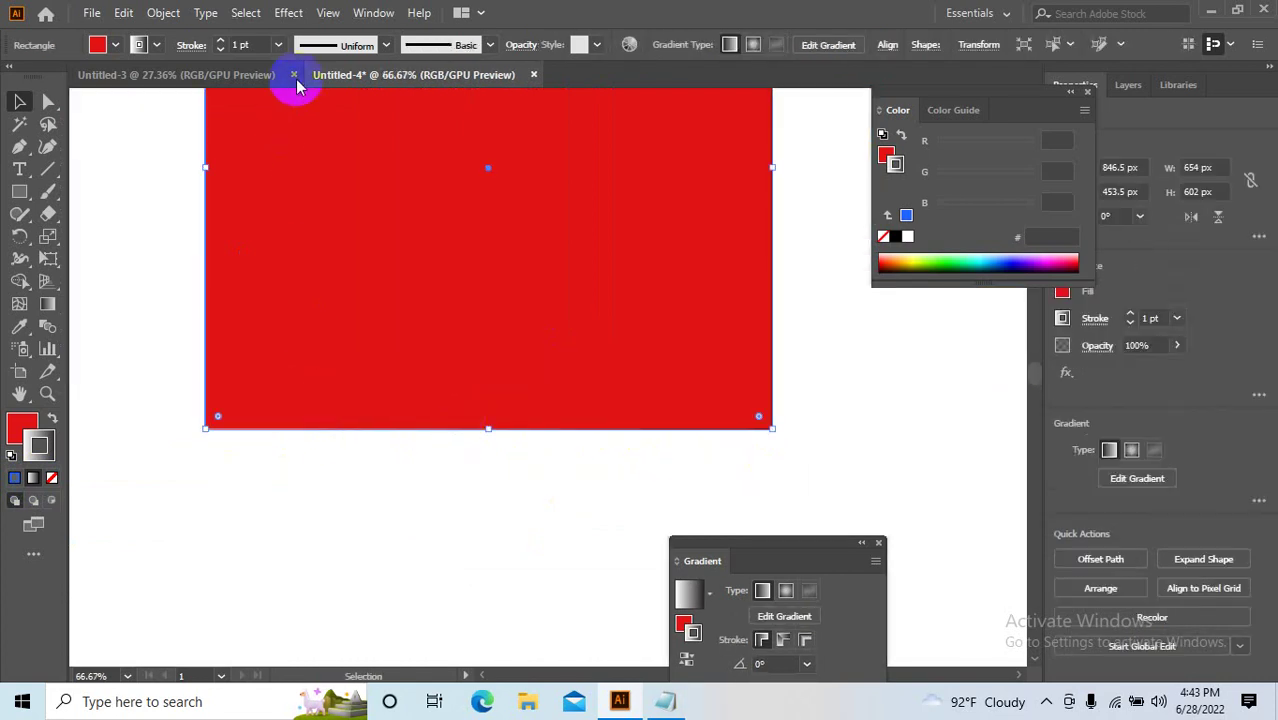
left_click(278, 45)
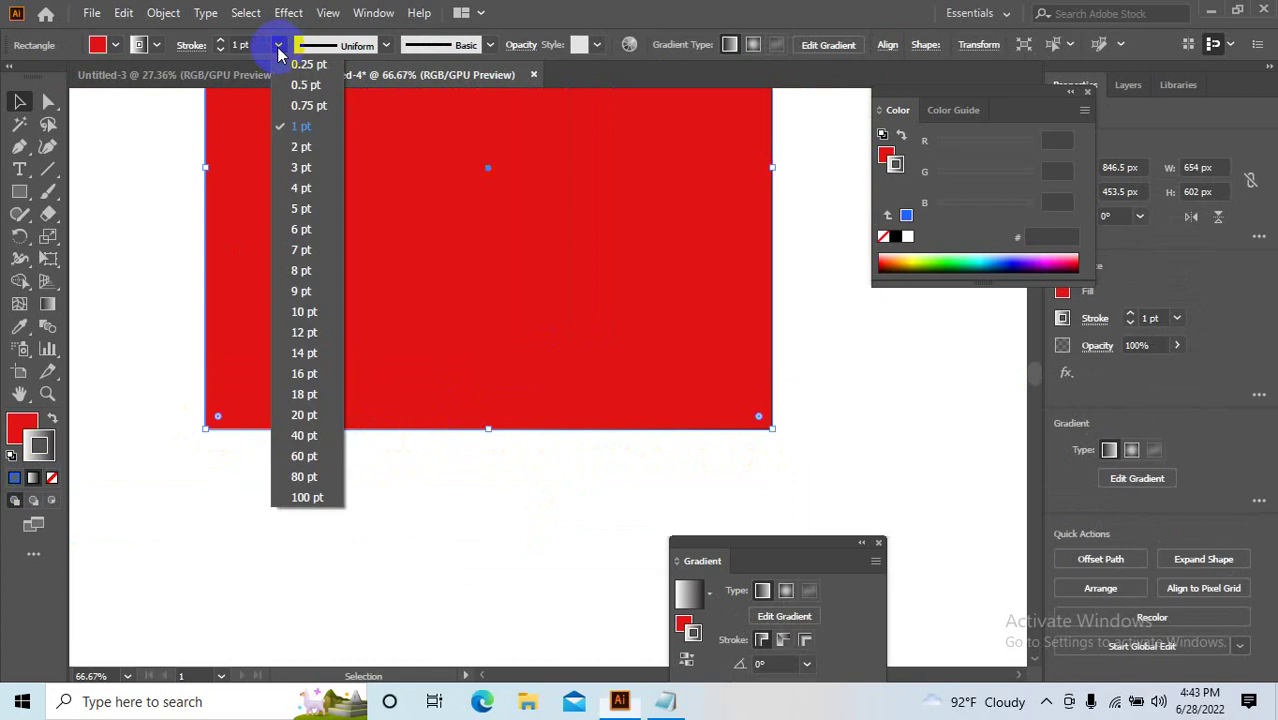
left_click(303, 435)
left_click(501, 527)
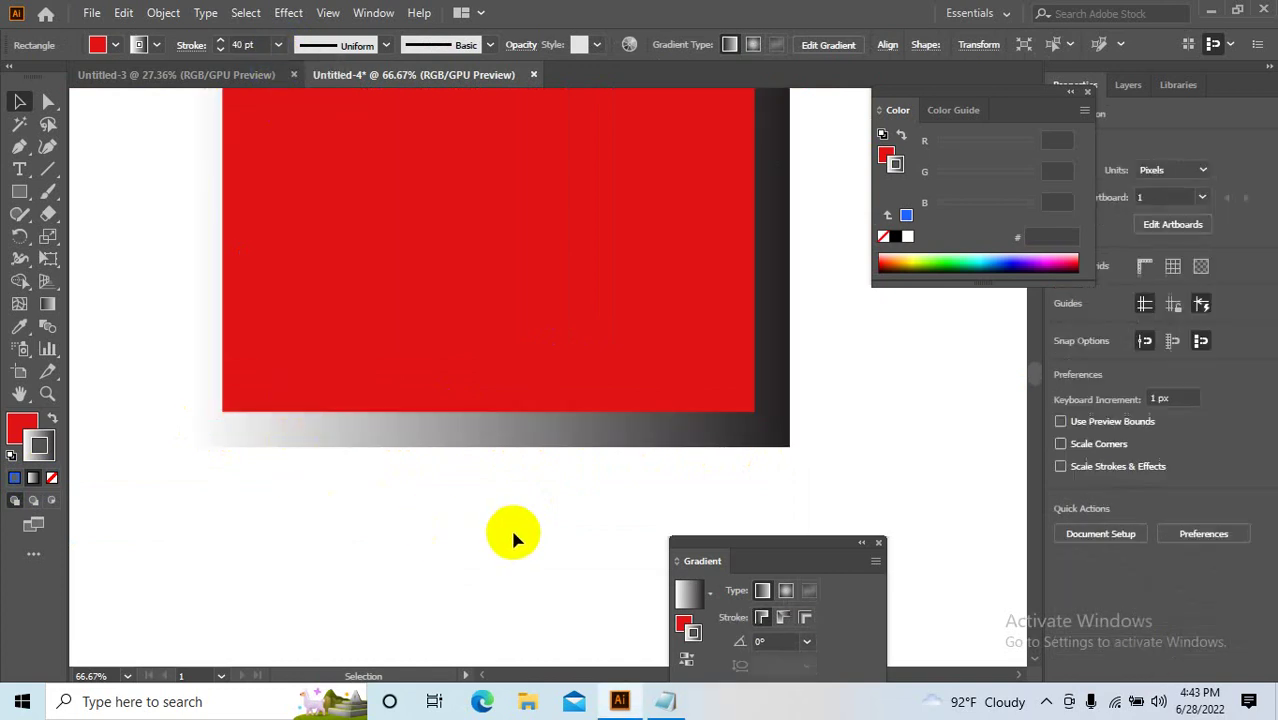
key("ctrl+minus")
key("ctrl+minus")
key("ctrl+minus")
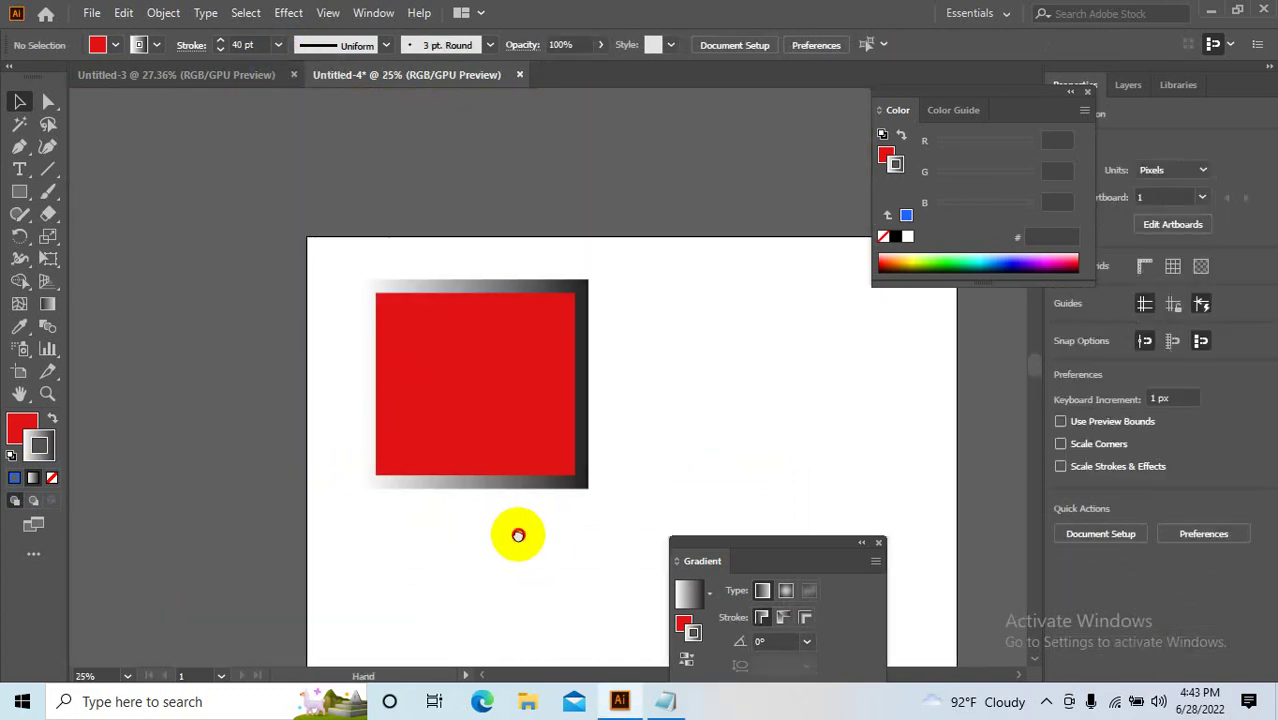
left_click(413, 416)
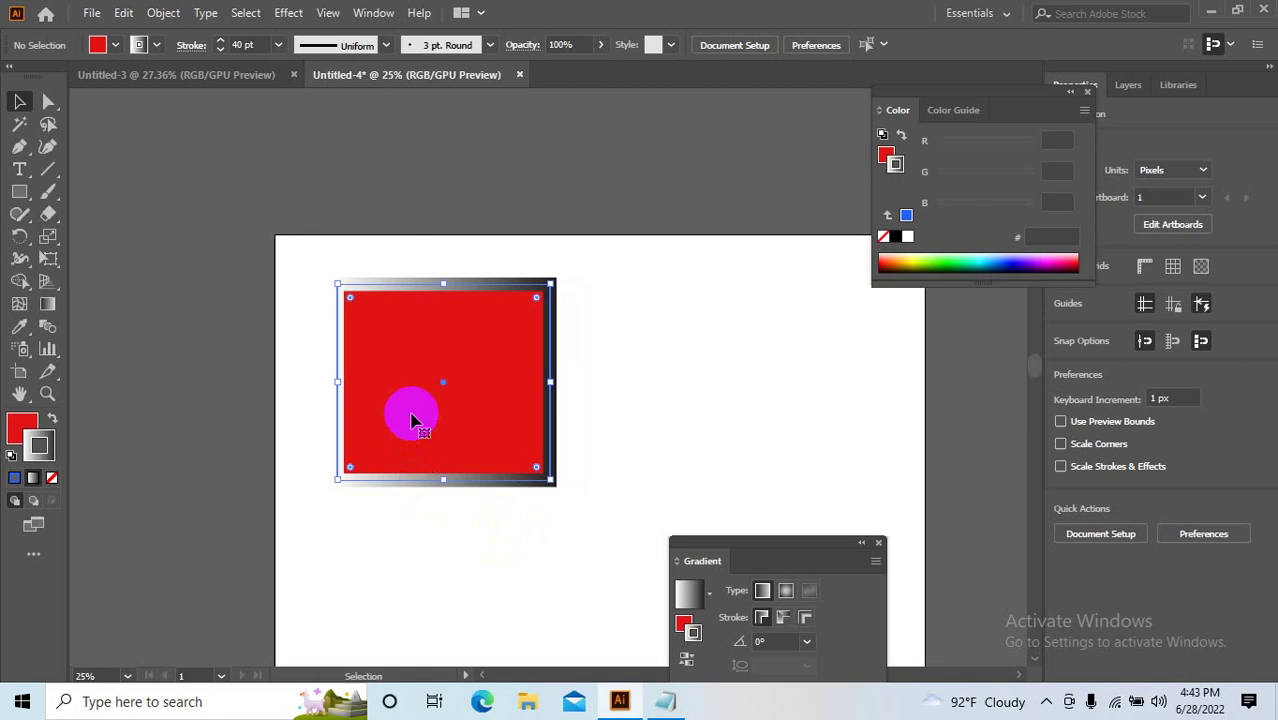
Remove both the gradient stroke and the red fill from the rectangle.
left_click(53, 479)
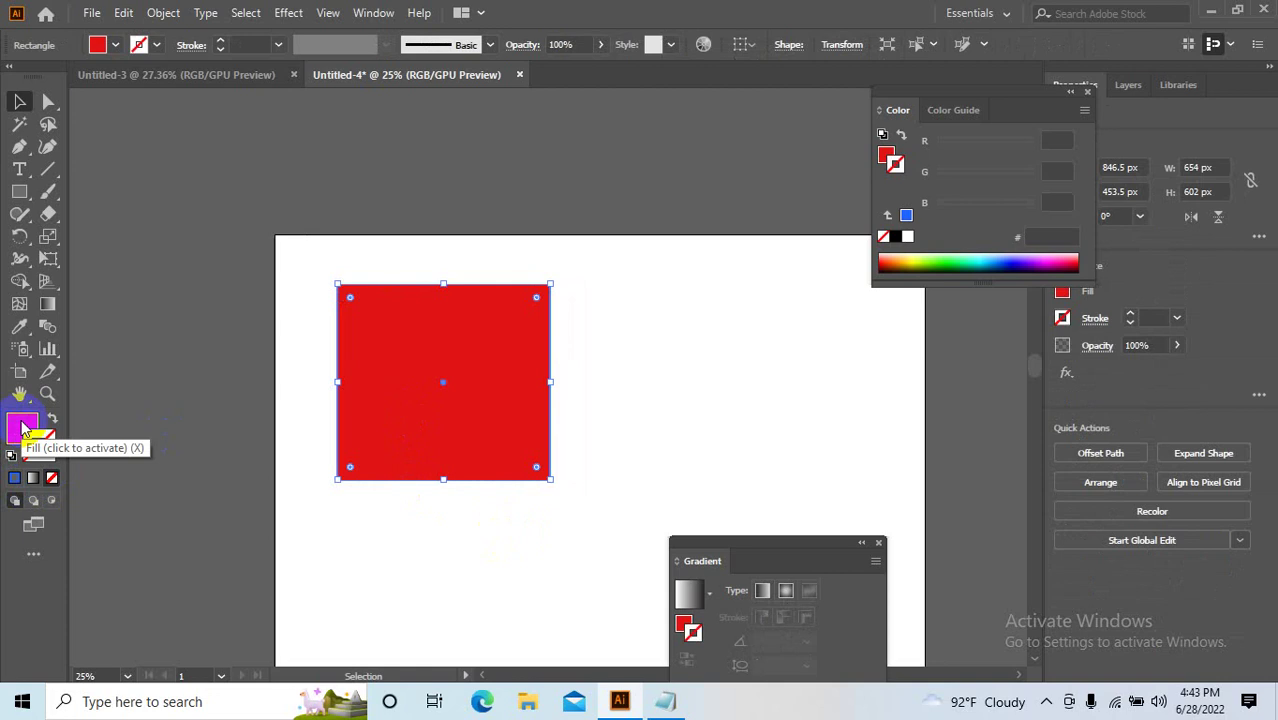
left_click(25, 430)
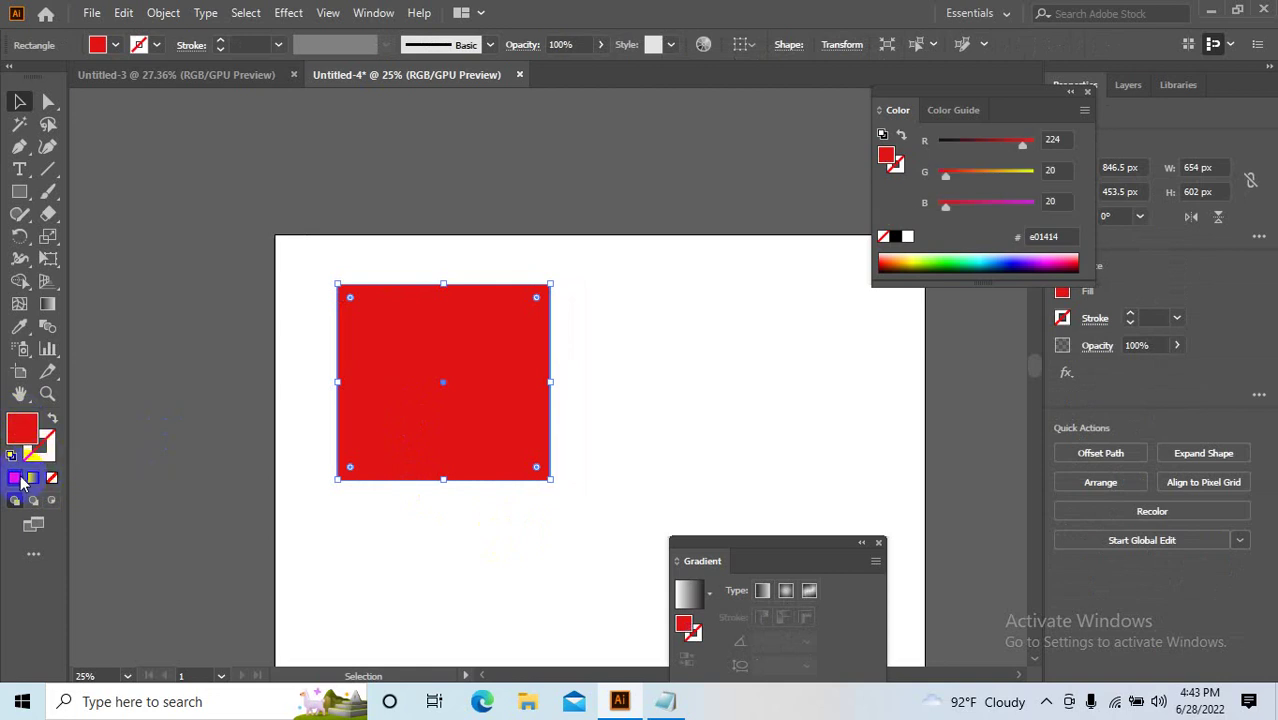
left_click(53, 481)
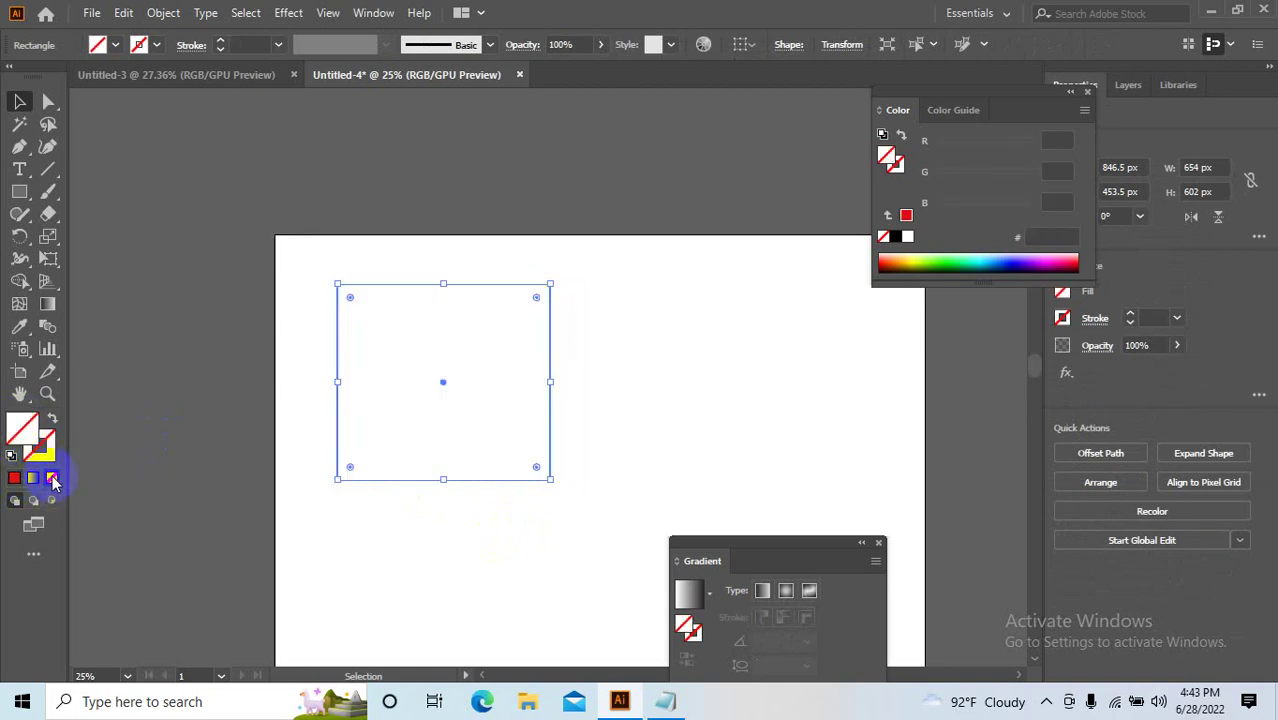
left_click(460, 495)
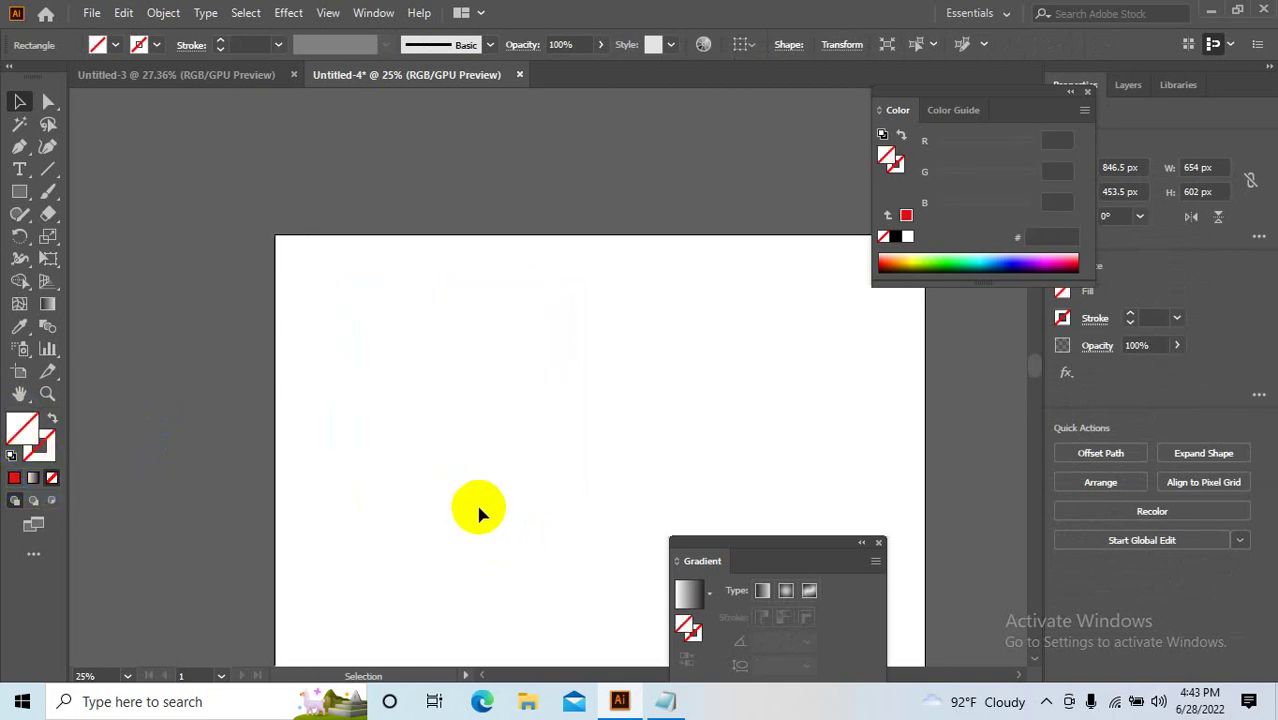
left_click(250, 215)
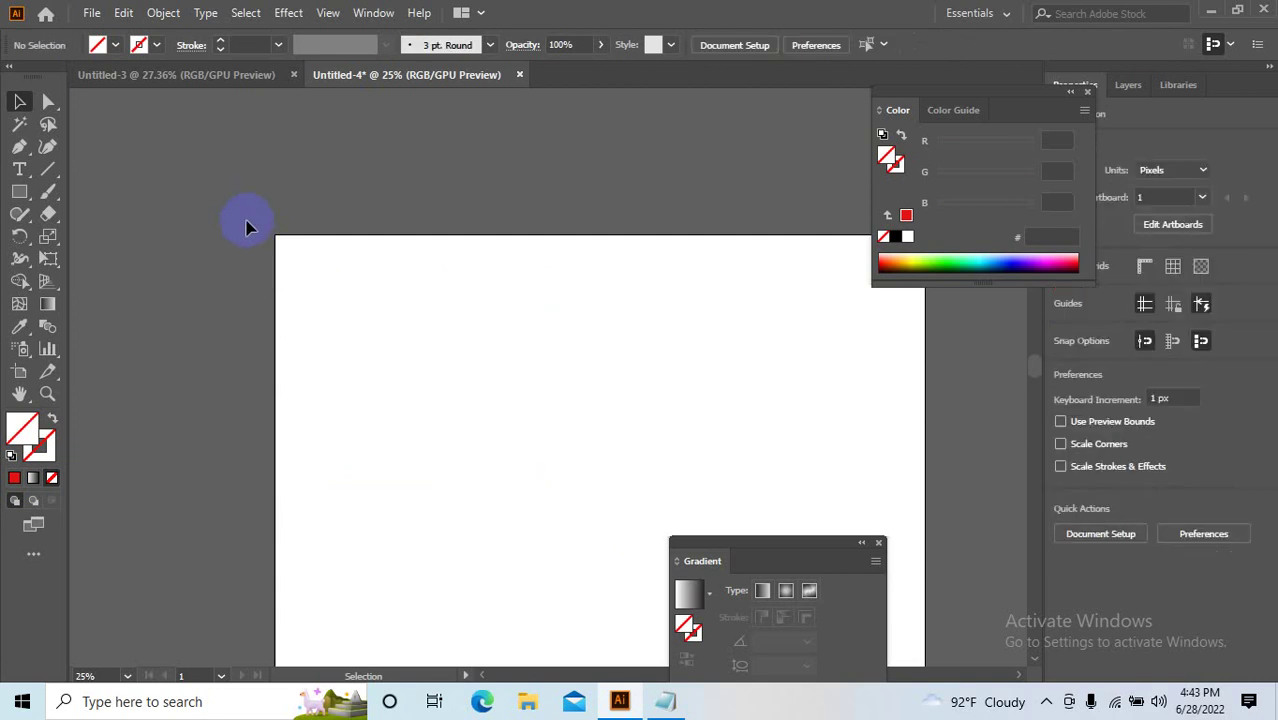
Reselect the invisible rectangle and make Fill the active colour.
left_click(490, 480)
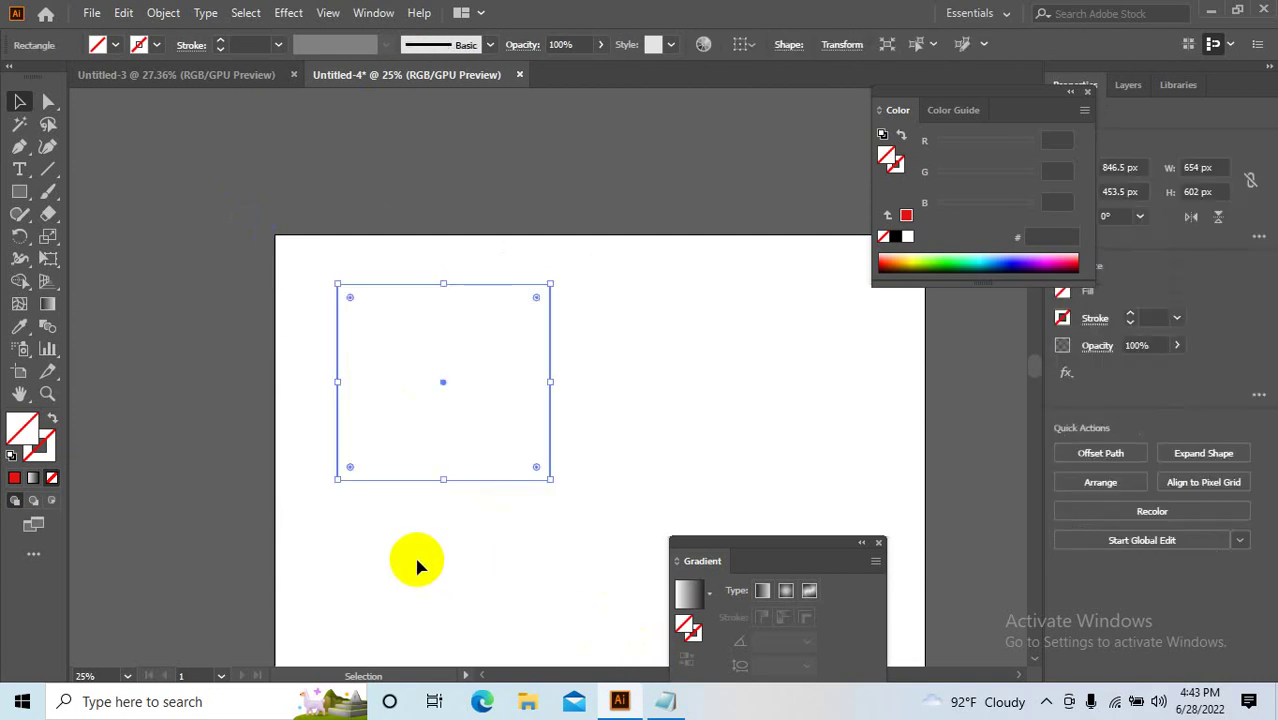
left_click(506, 552)
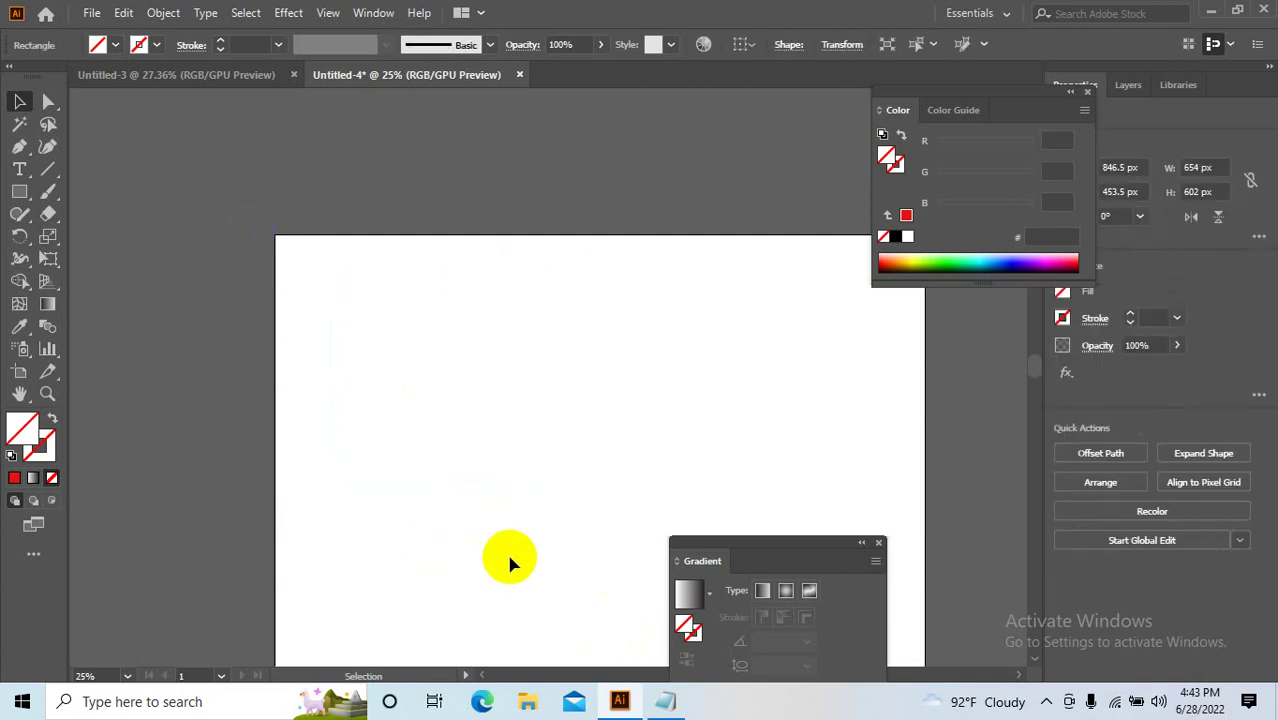
left_click_drag(182, 342, 528, 485)
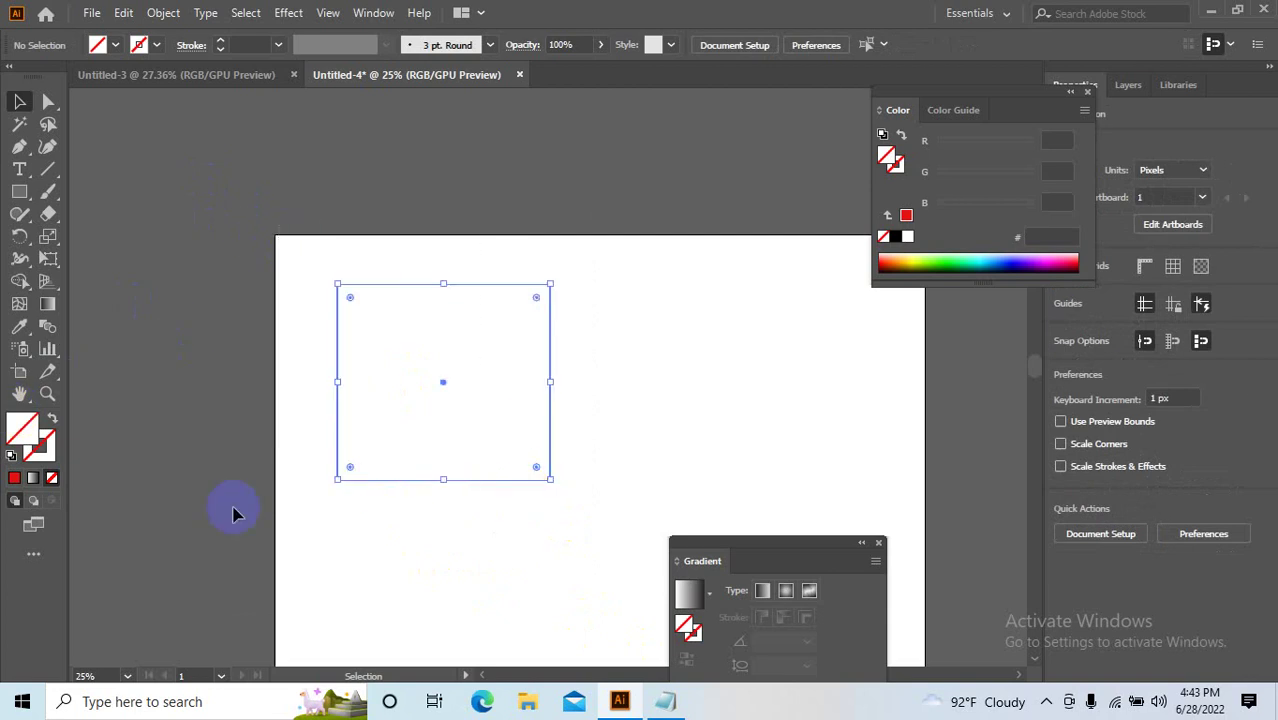
left_click(22, 432)
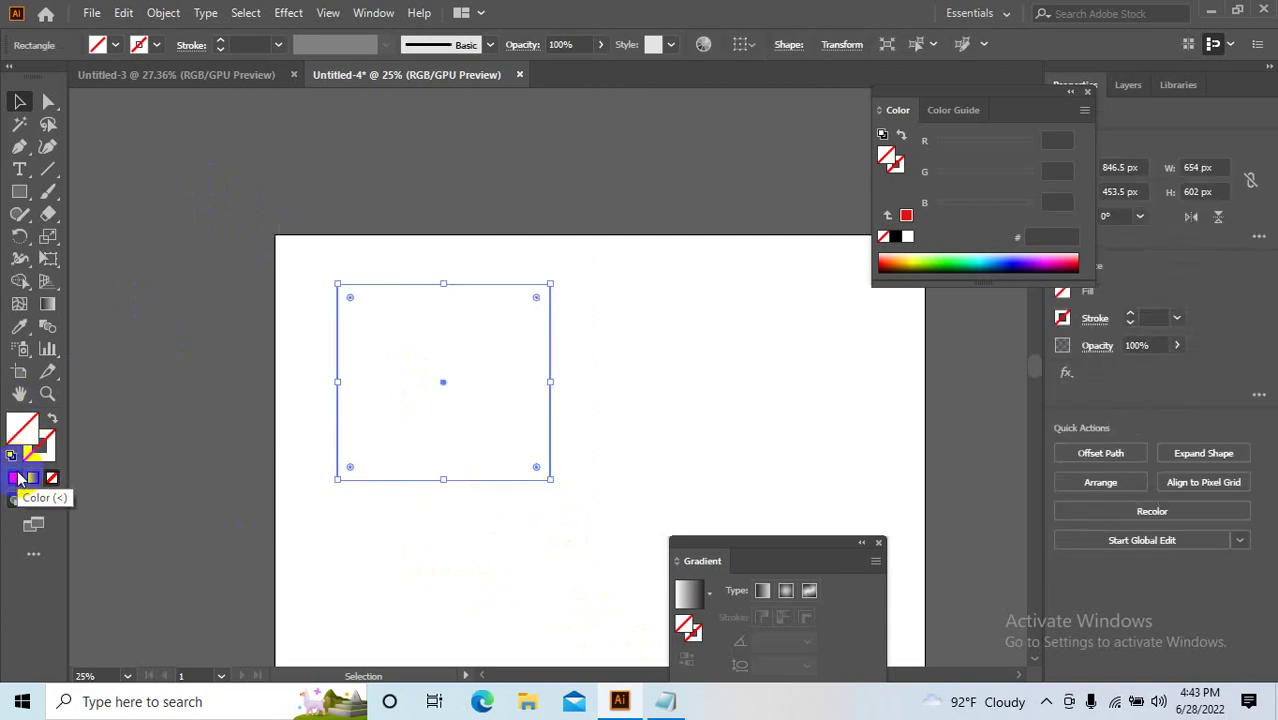
Fill the rectangle red and give it a 14 pt bright green #19ff00 outline.
left_click(16, 477)
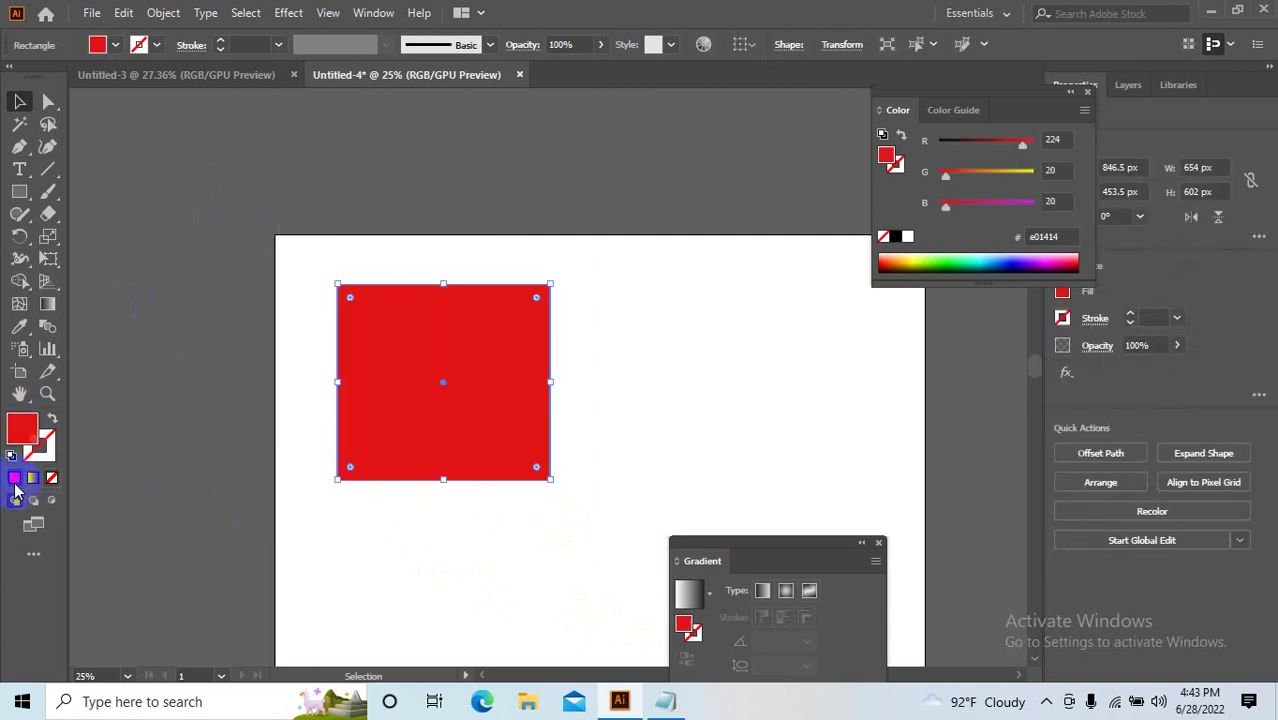
left_click(45, 456)
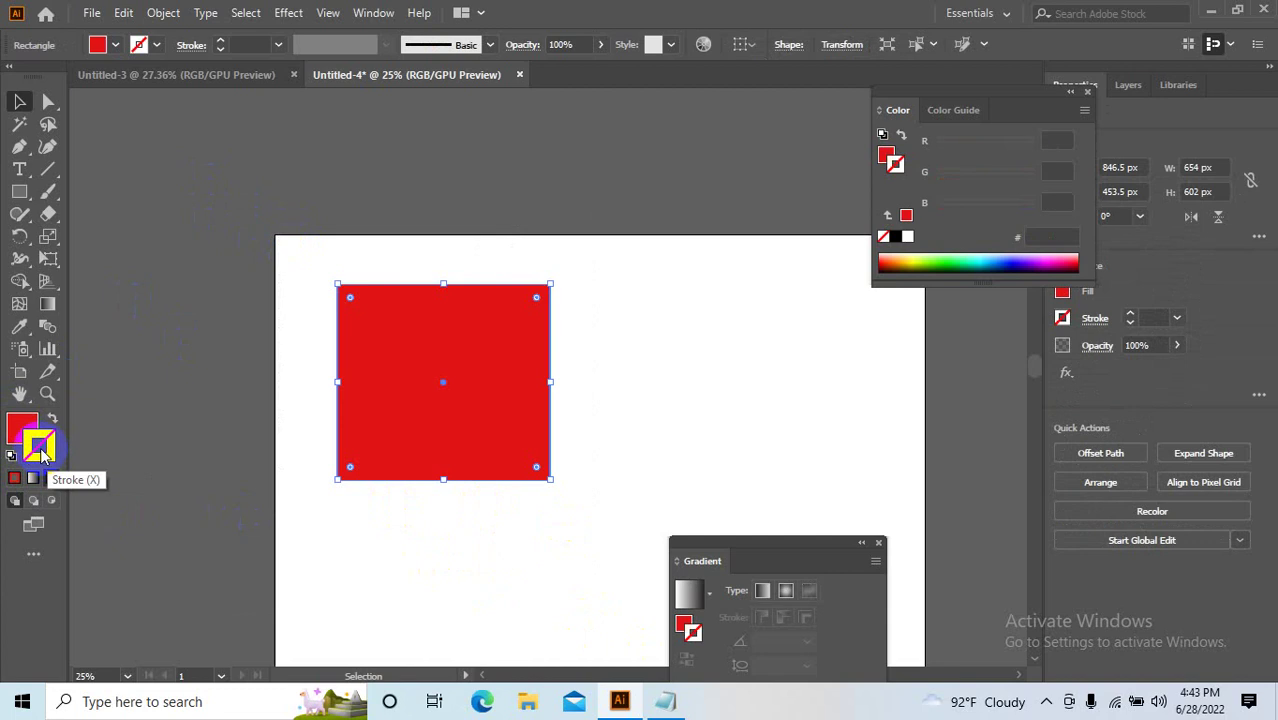
double_click(40, 455)
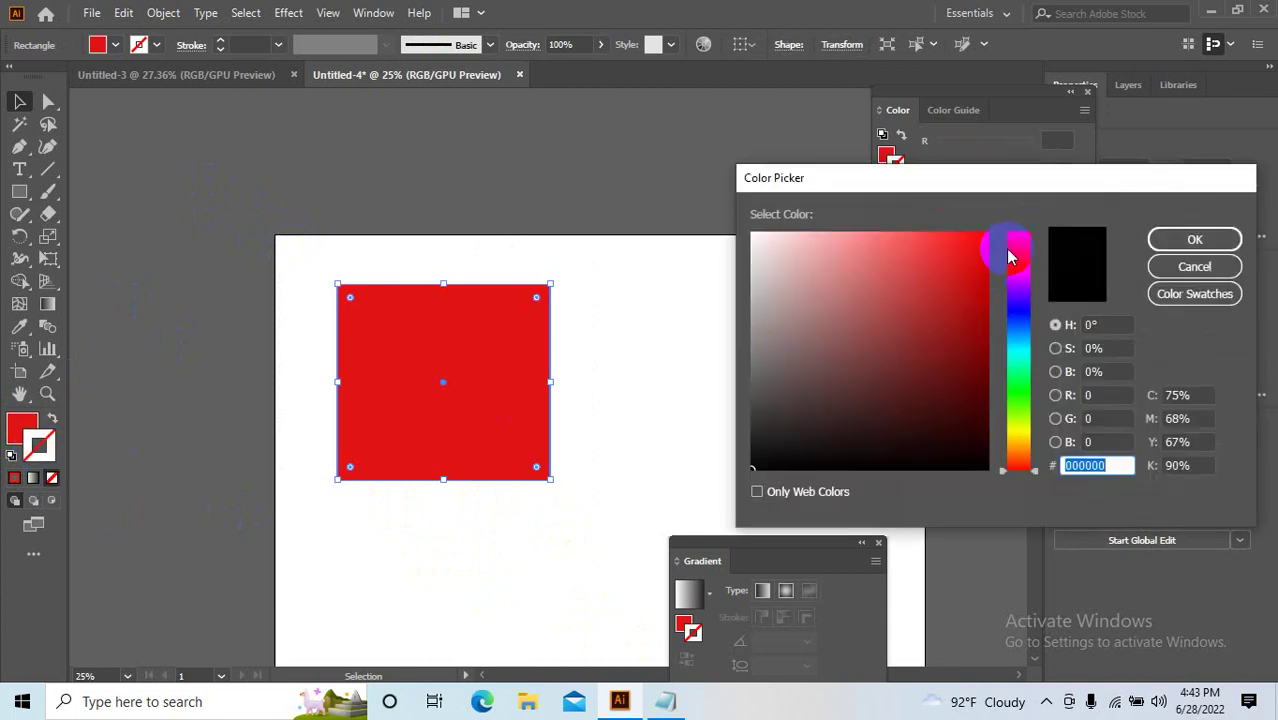
left_click_drag(1010, 251, 1018, 396)
left_click(927, 249)
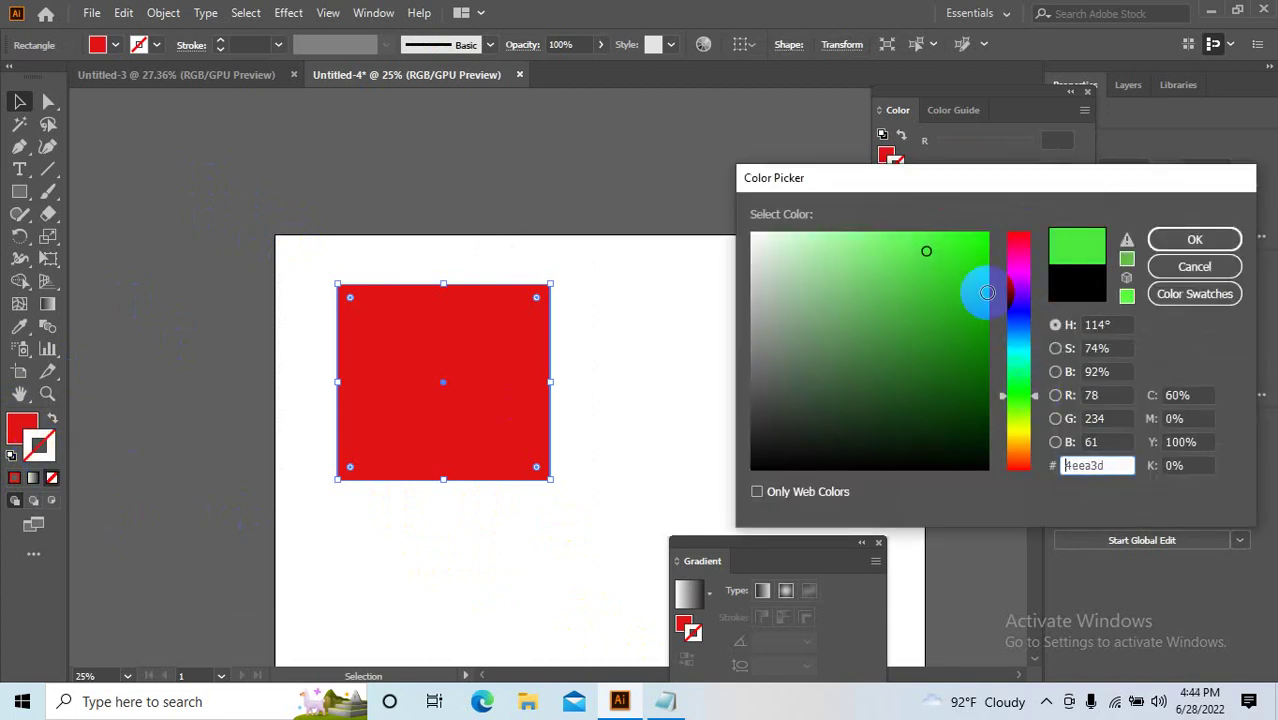
left_click(987, 235)
left_click(1190, 239)
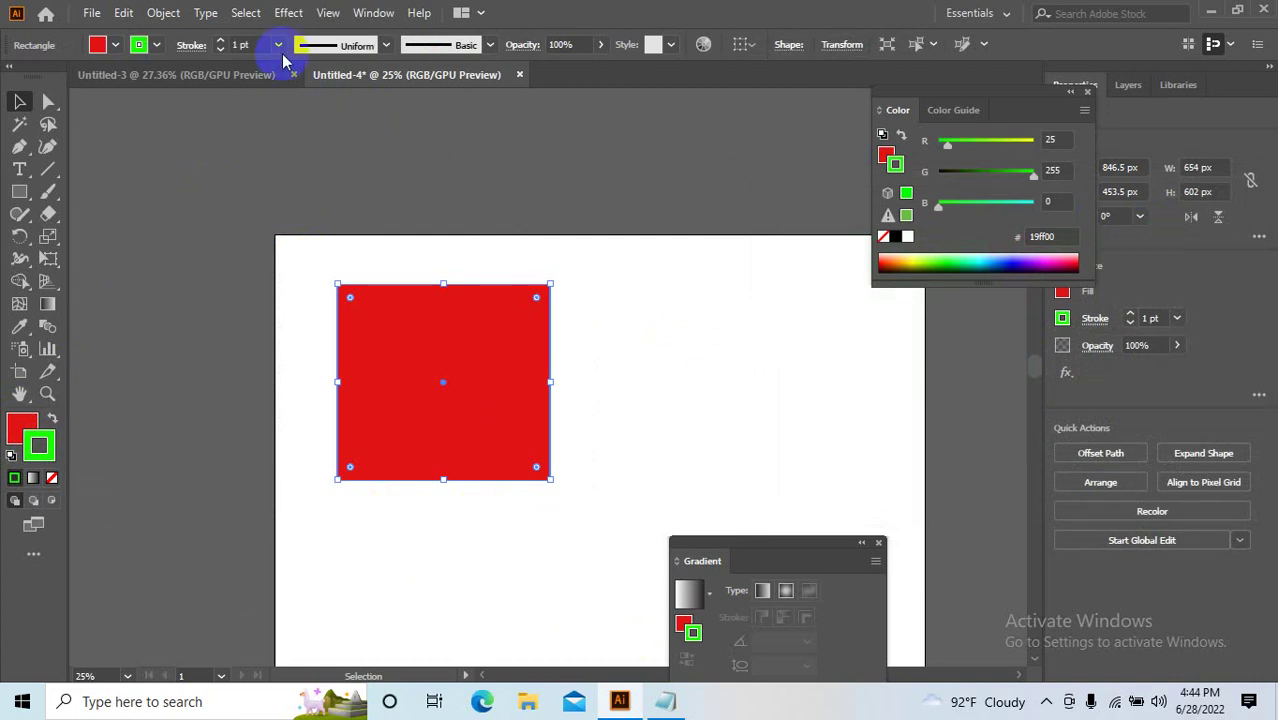
left_click(278, 45)
left_click(302, 352)
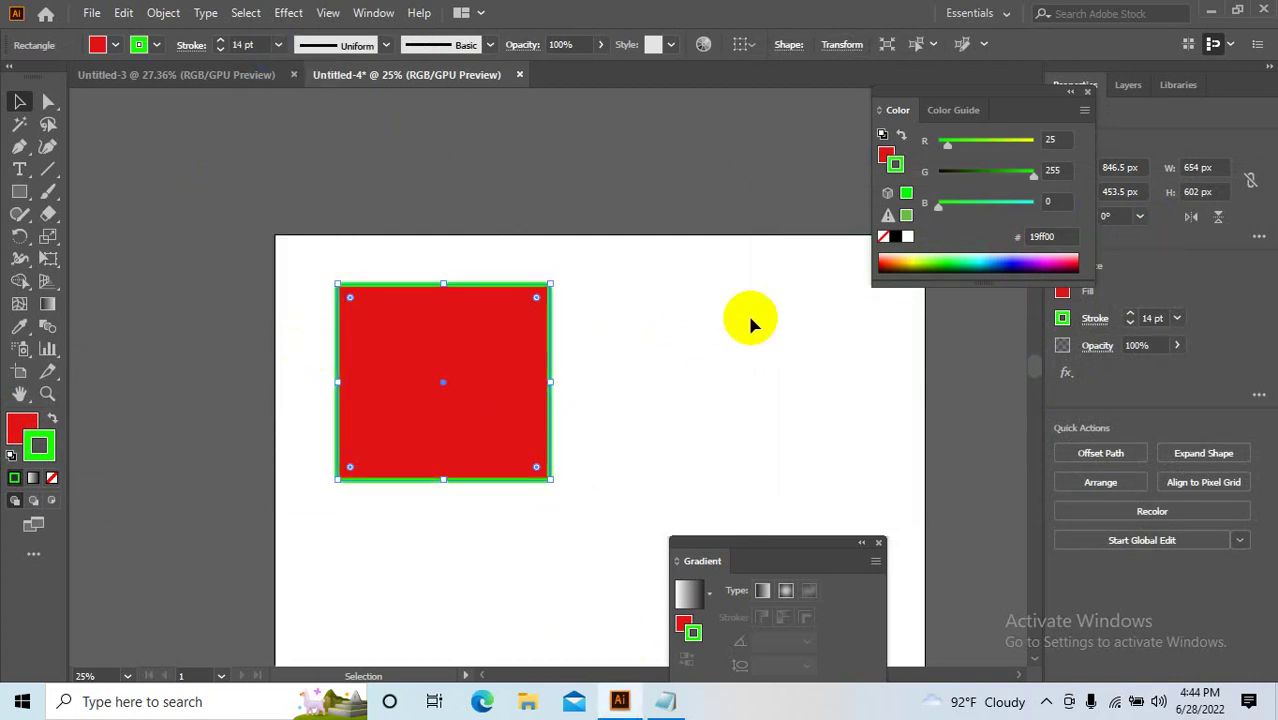
left_click(412, 390)
Move the red rectangle lower on the page.
left_click_drag(415, 393, 493, 385)
left_click_drag(399, 365, 271, 368)
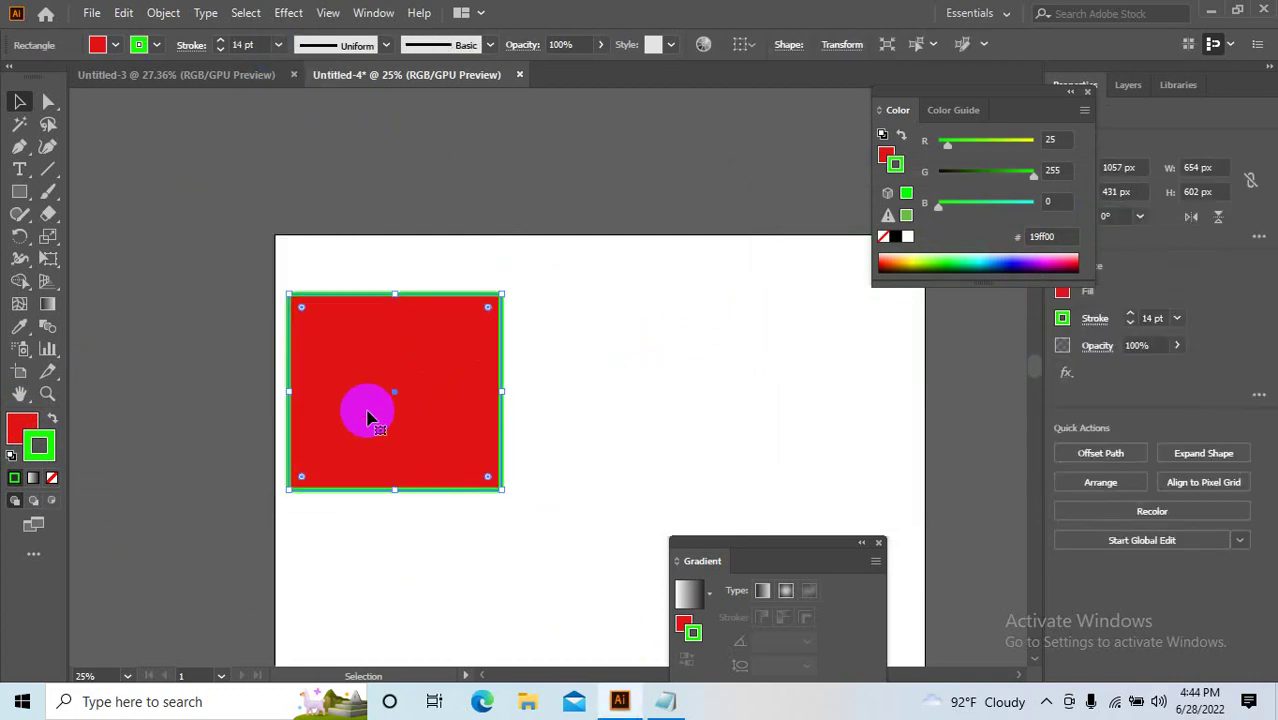
left_click_drag(370, 416, 608, 414)
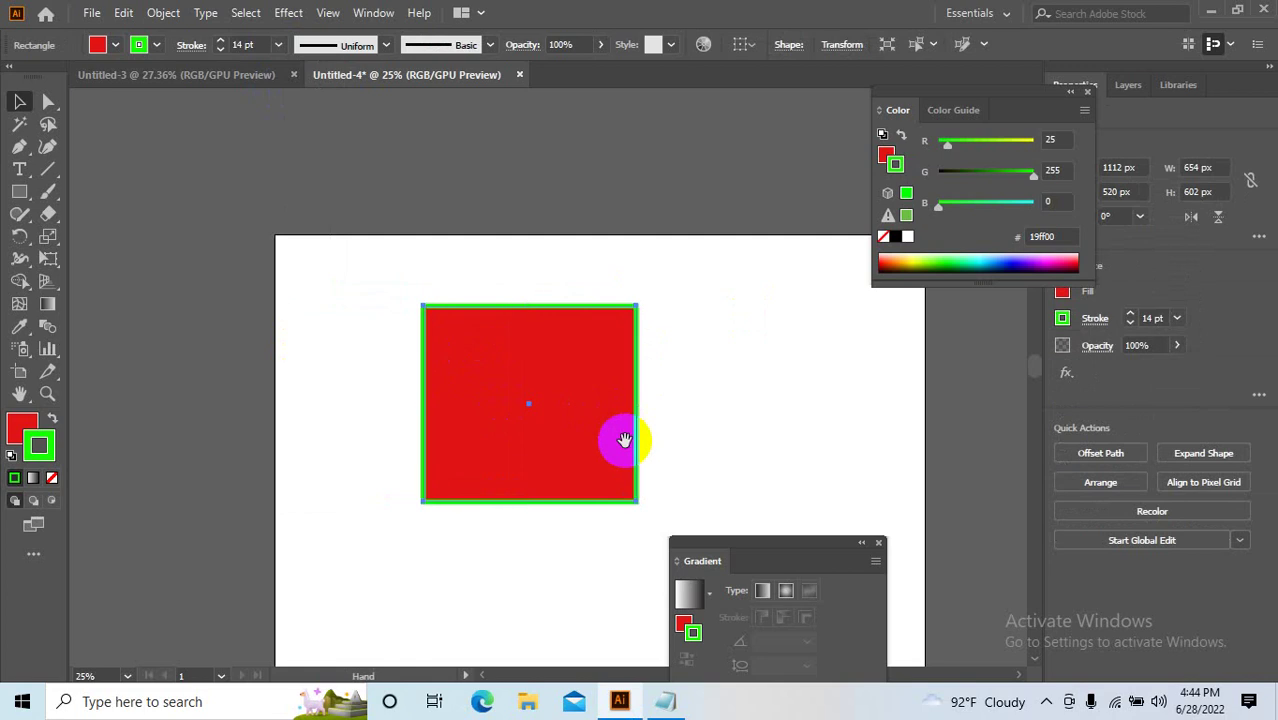
scroll(622, 437, "down", 2)
mouse_move(528, 330)
left_mouse_down()
mouse_move(488, 475)
mouse_move(507, 496)
left_mouse_up()
Delete the test rectangle and draw the round head near the page top.
key("Delete")
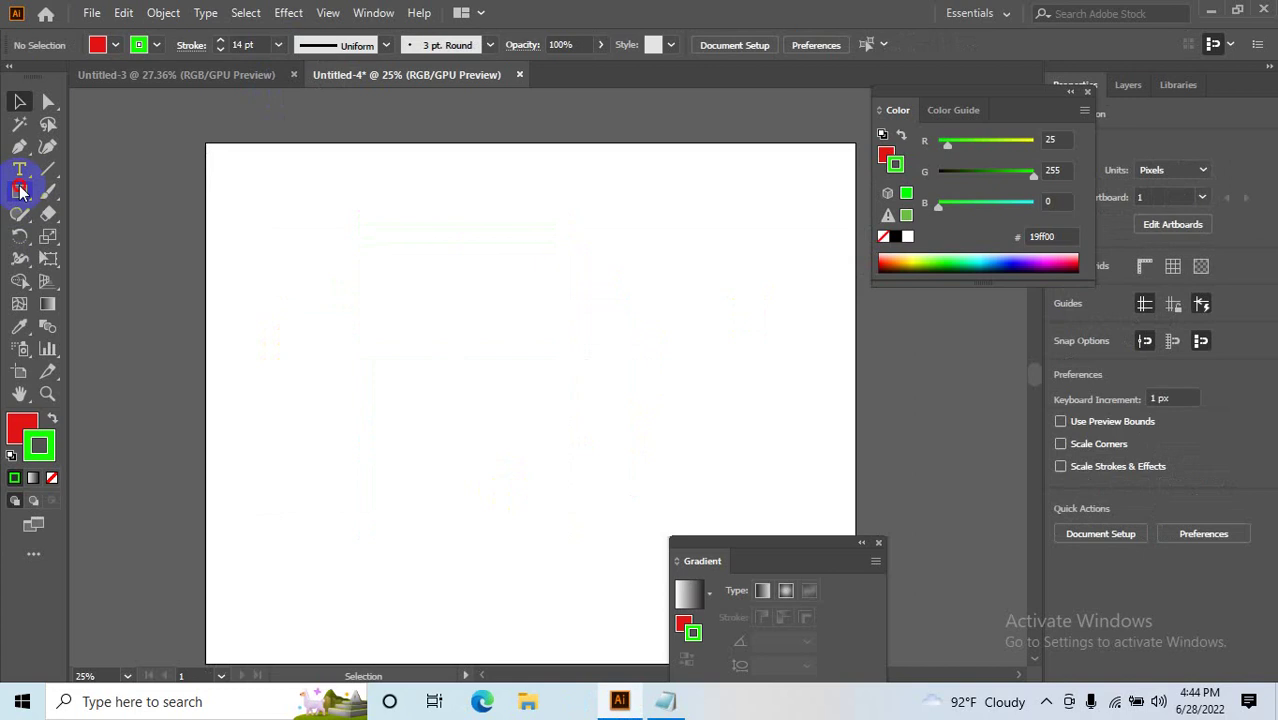
mouse_move(20, 192)
left_mouse_down()
mouse_move(103, 200)
mouse_move(100, 237)
left_mouse_up()
key("ctrl+plus")
key("ctrl+plus")
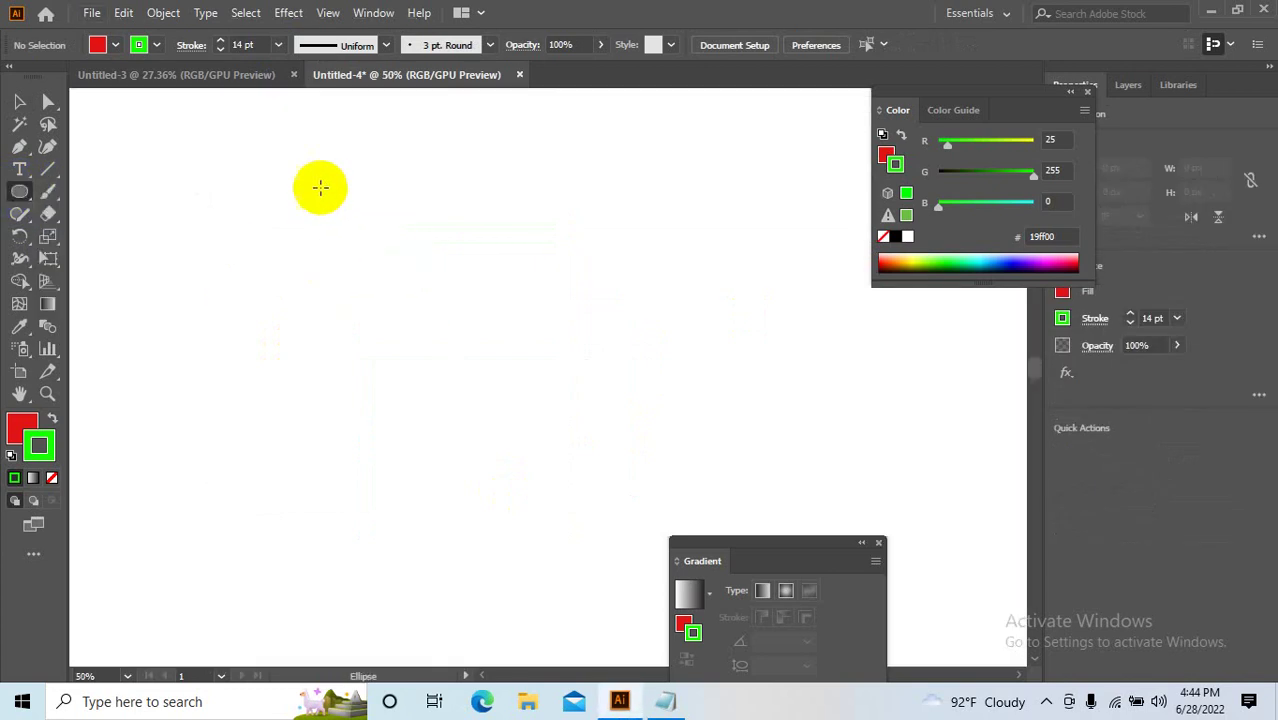
left_click_drag(320, 187, 484, 349)
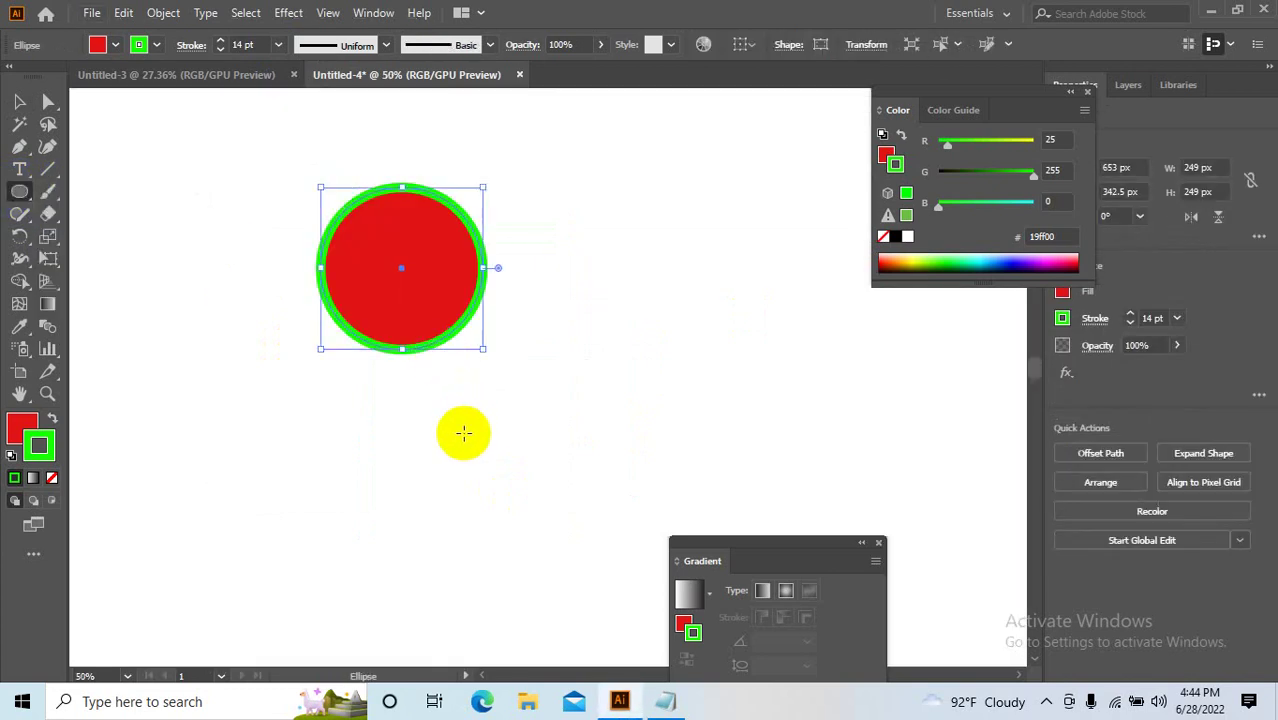
Draw the square body below the head and two rectangular legs beneath it.
scroll(463, 433, "down", 2)
left_click_drag(20, 192, 110, 198)
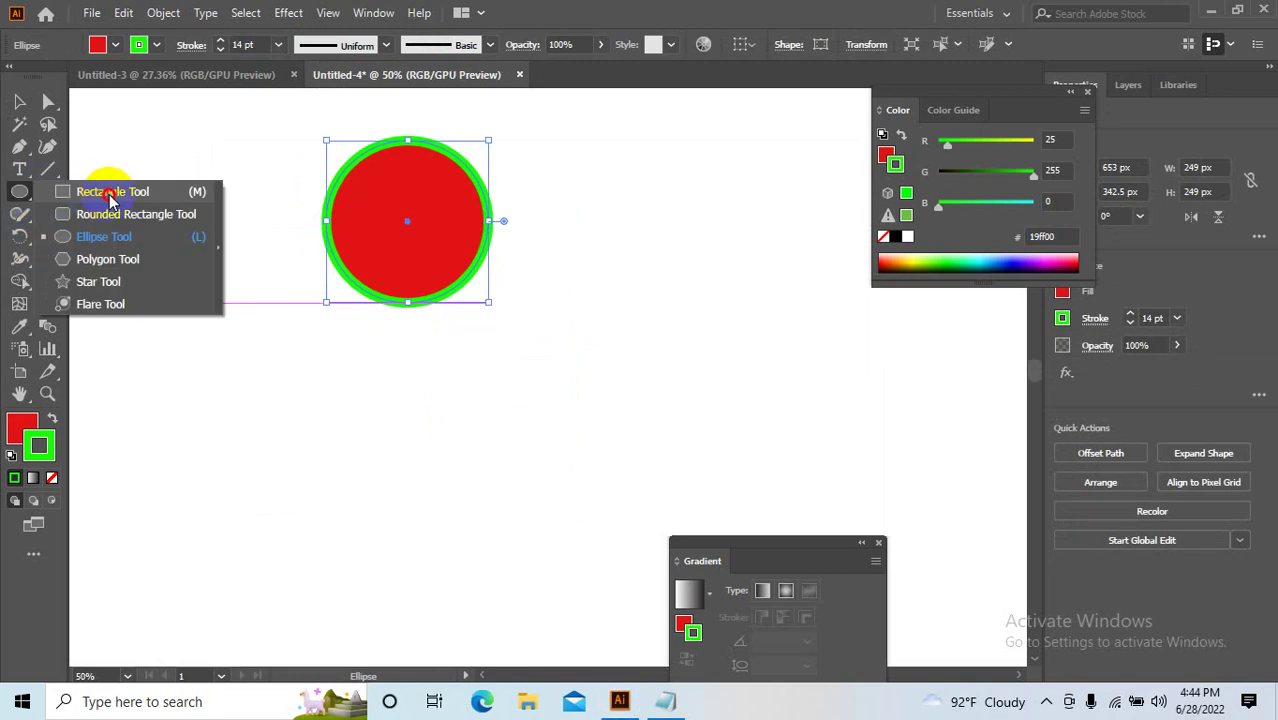
left_click_drag(340, 296, 504, 505)
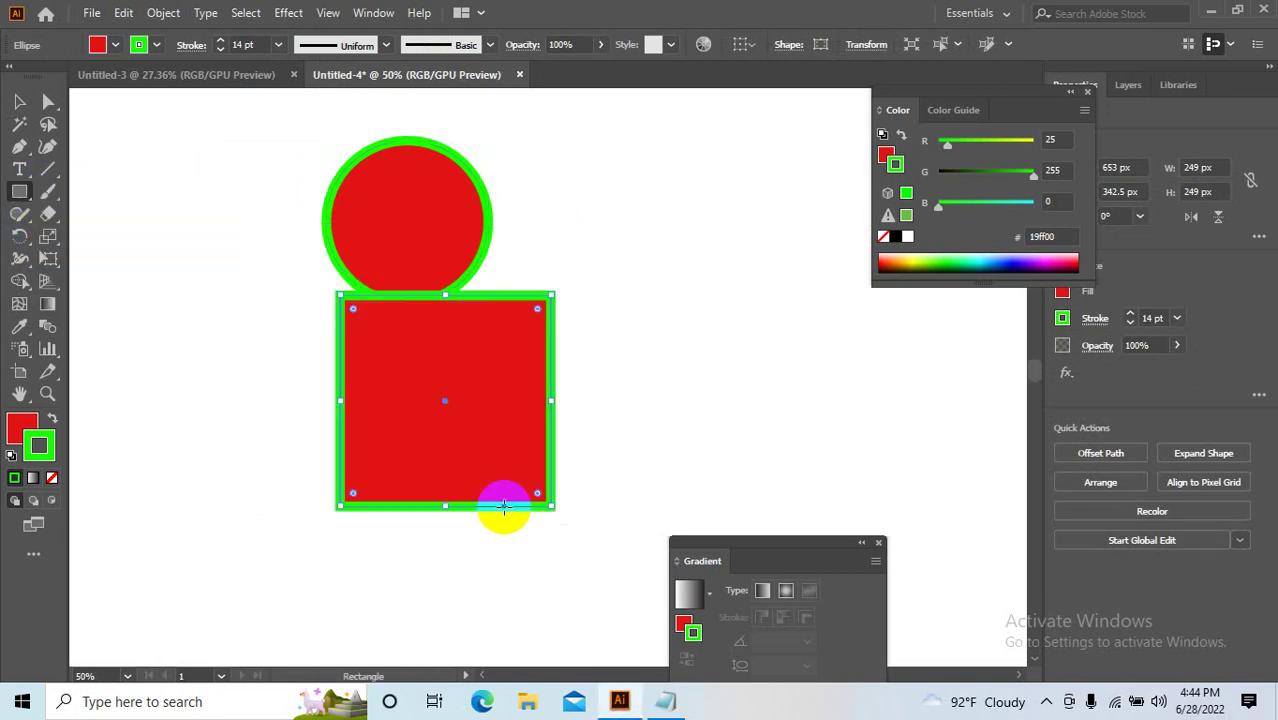
left_click_drag(372, 426, 385, 298)
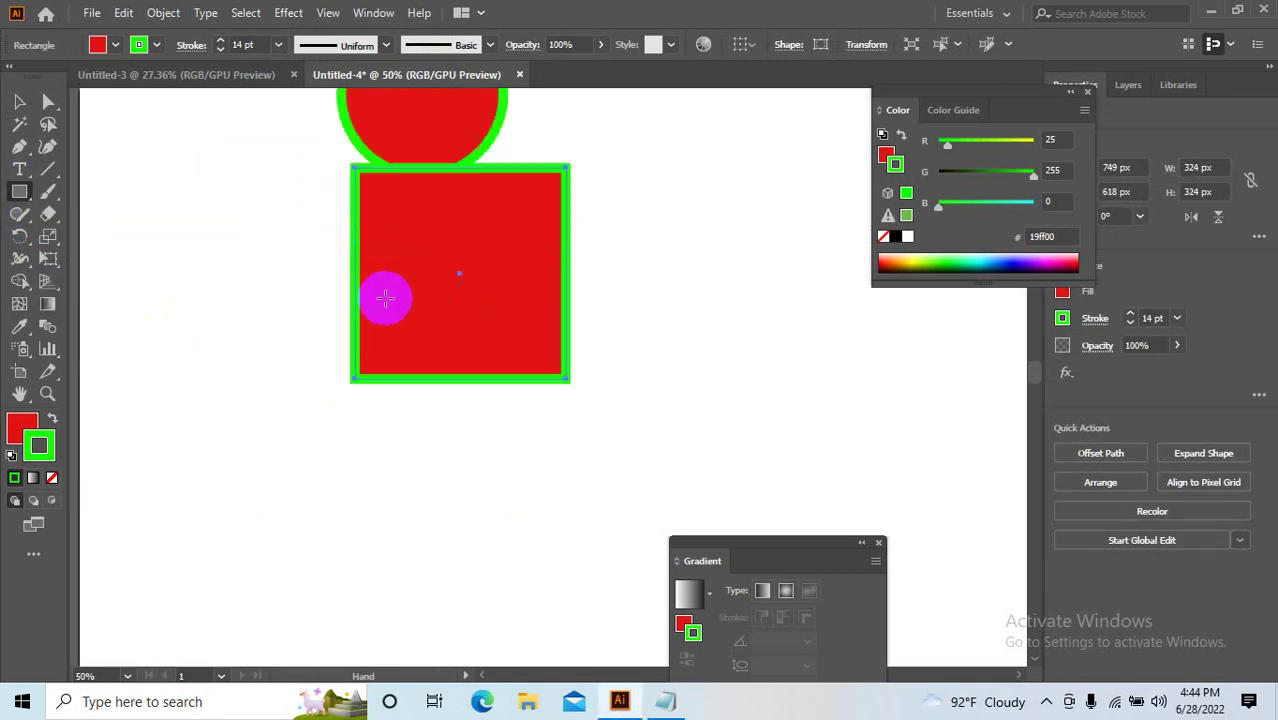
left_click_drag(355, 382, 404, 461)
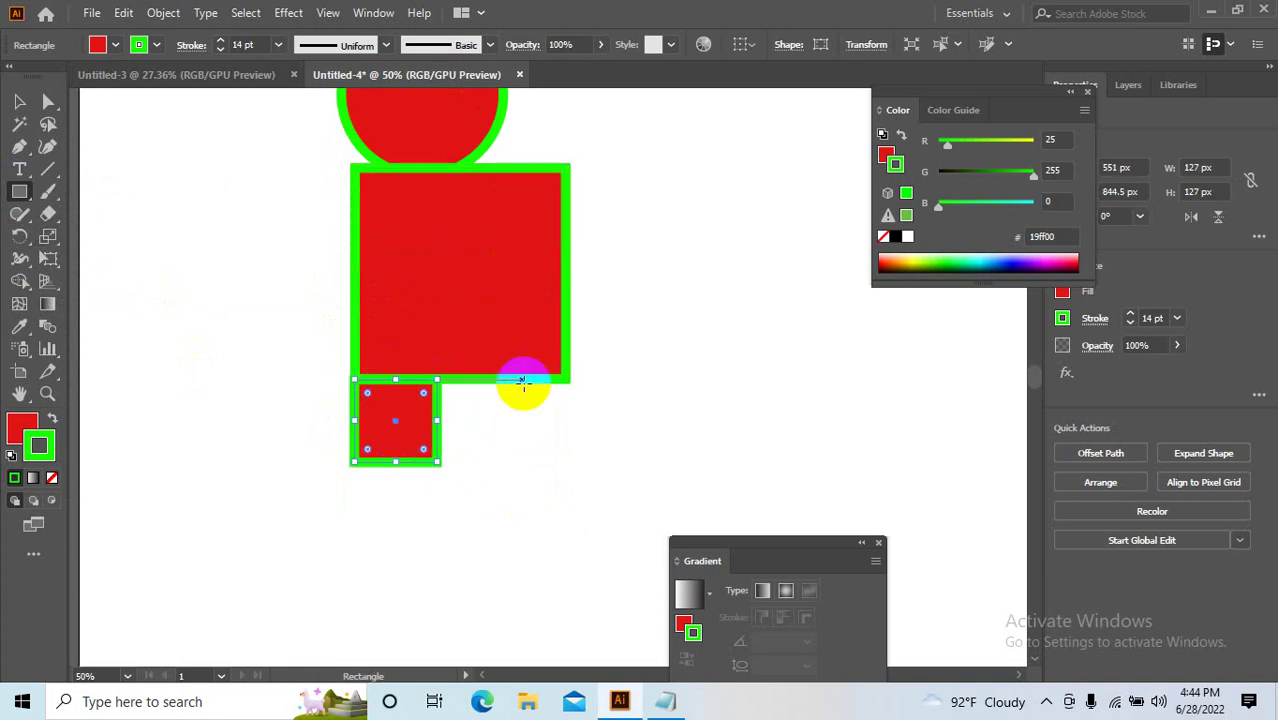
left_click_drag(481, 377, 550, 515)
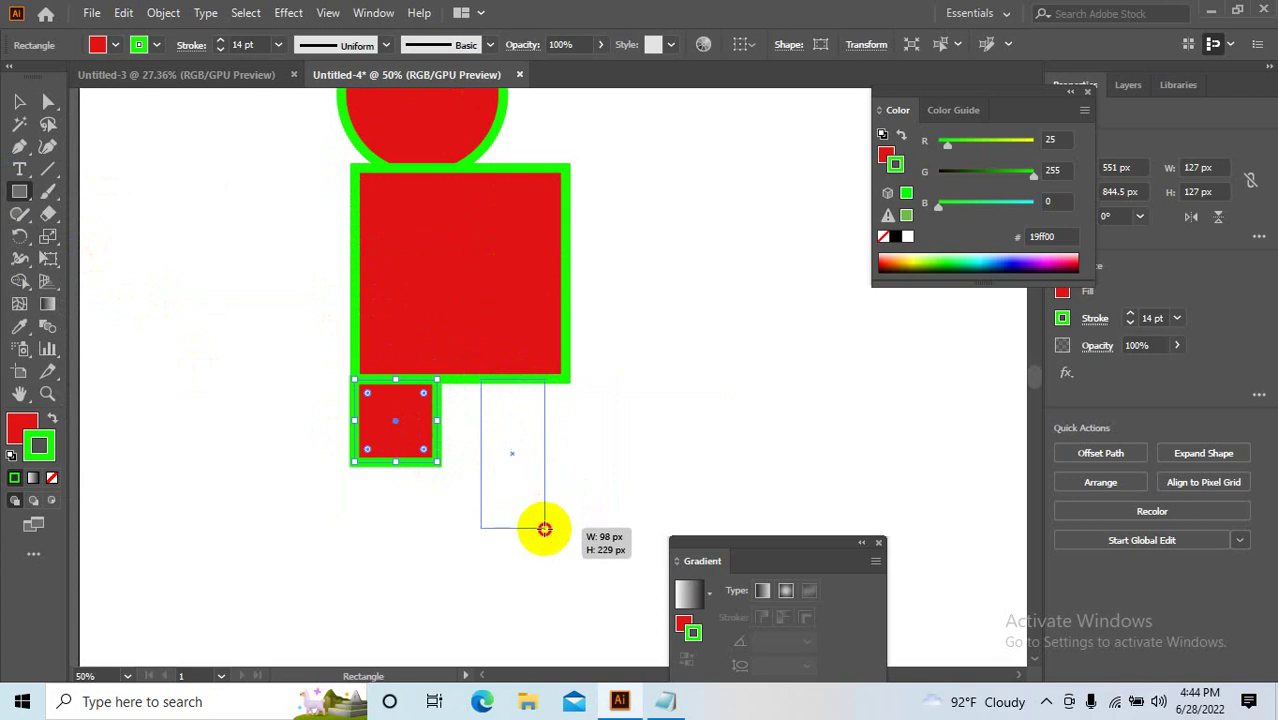
left_click_drag(550, 515, 544, 528)
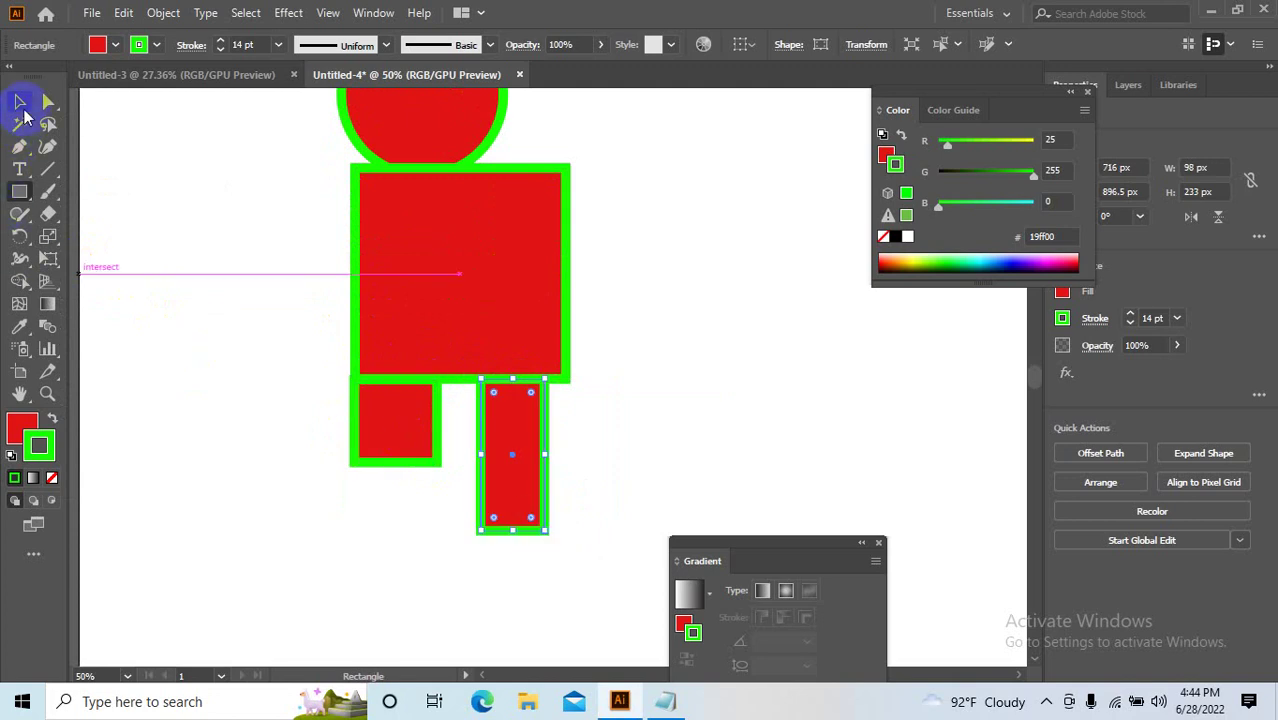
Draw a thin foot bar under the right leg, then delete it.
left_click(19, 102)
left_click_drag(191, 220, 242, 393)
left_click_drag(684, 390, 590, 259)
left_click(590, 259)
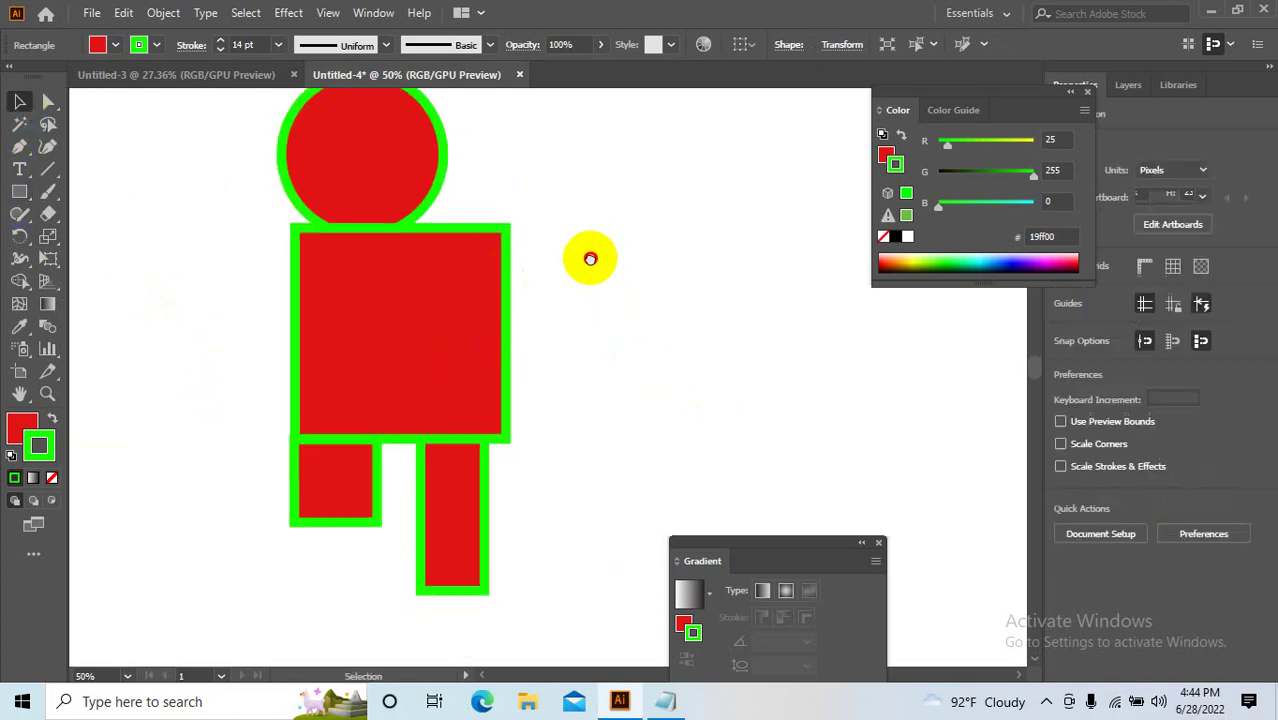
scroll(560, 300, "down", 1)
scroll(535, 390, "up", 1)
key("m")
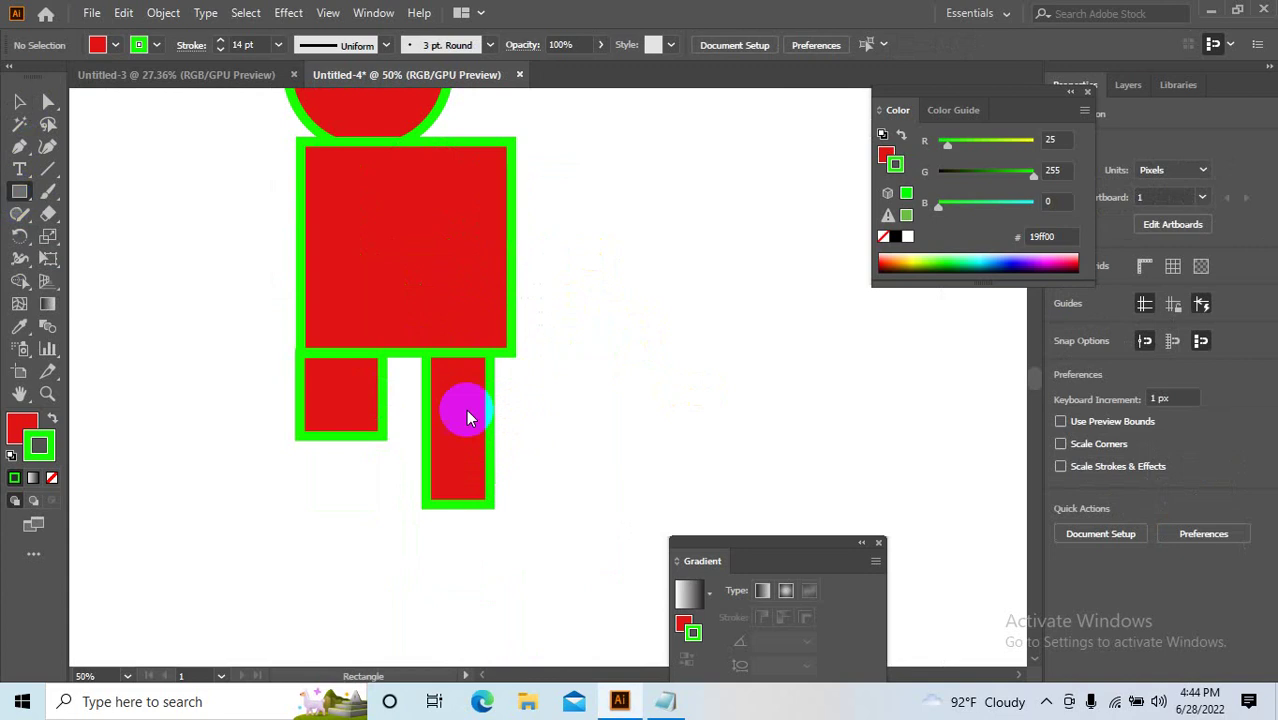
mouse_move(467, 418)
left_mouse_down()
mouse_move(425, 500)
mouse_move(586, 488)
left_mouse_up()
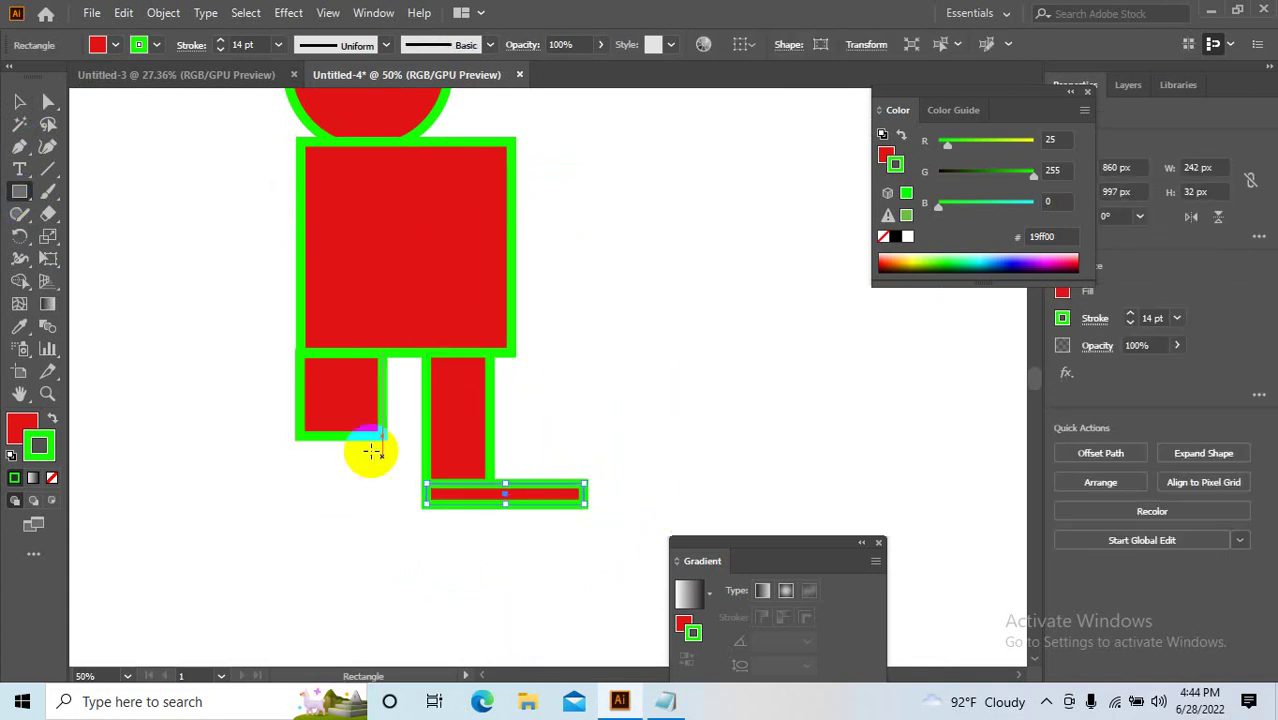
left_click(19, 101)
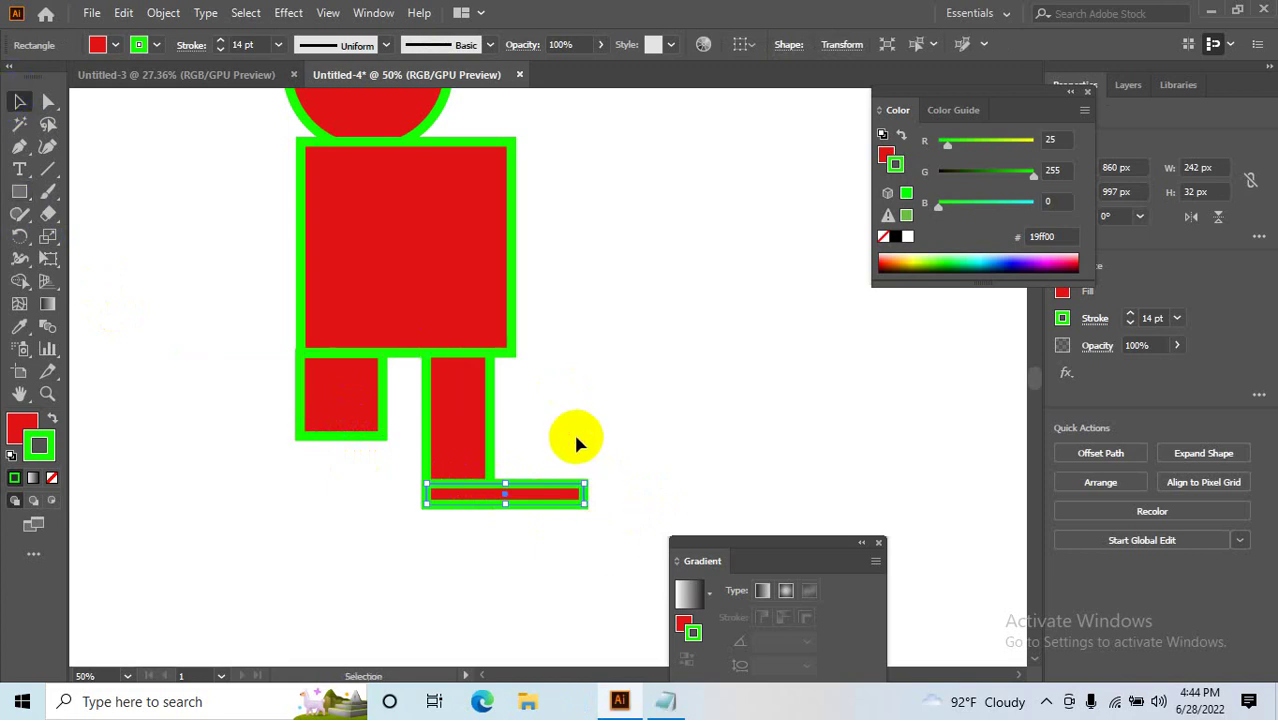
key("Delete")
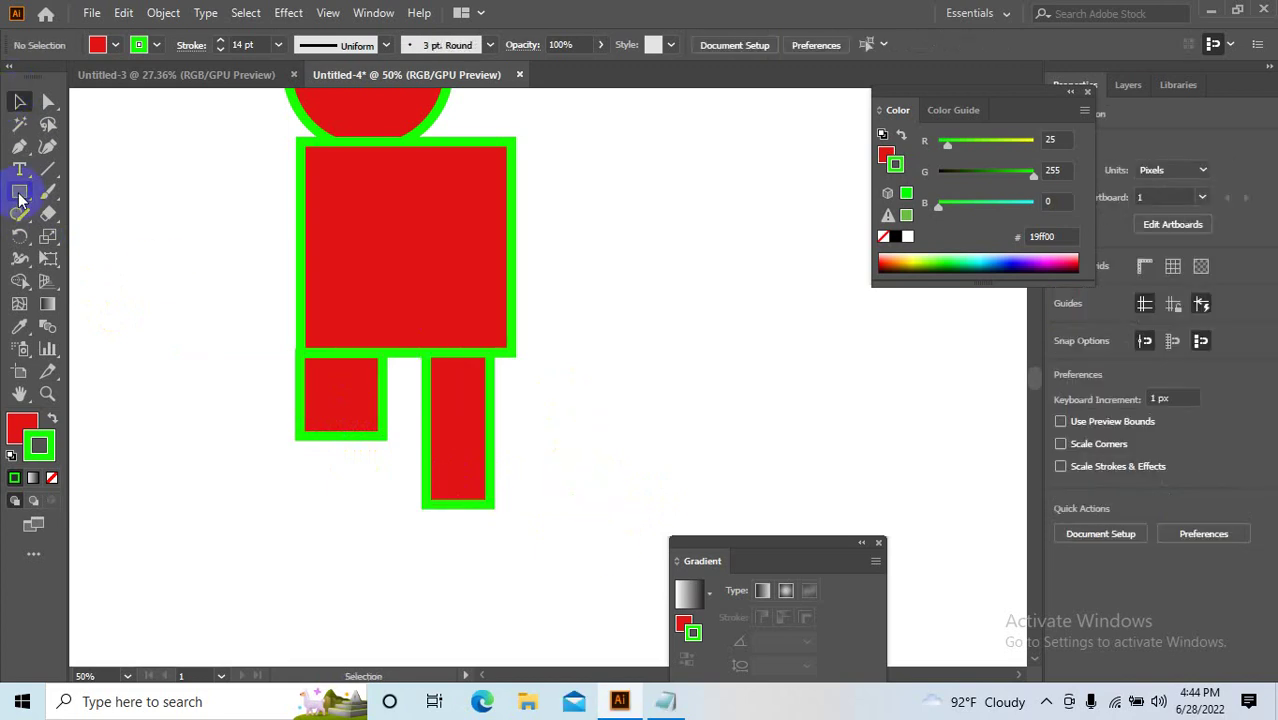
Draw an elliptical foot under the right leg and duplicate it under the left leg.
left_click_drag(19, 197, 72, 240)
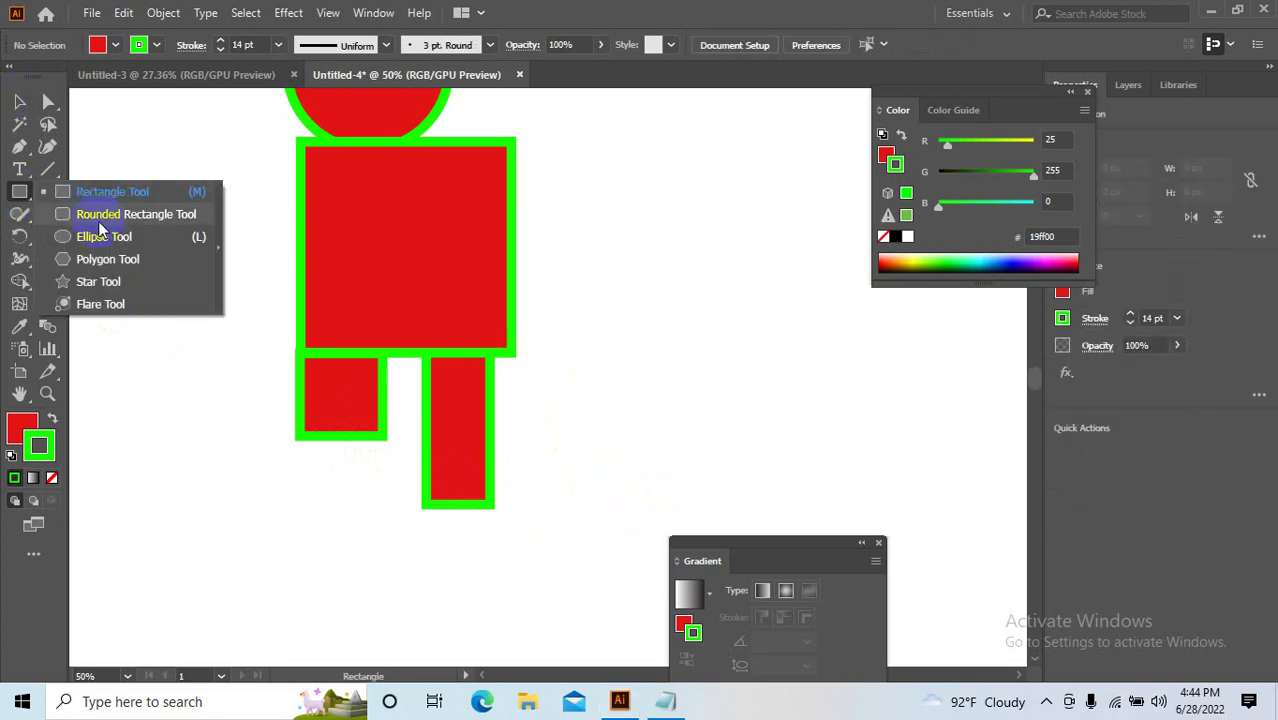
left_click_drag(454, 476, 588, 520)
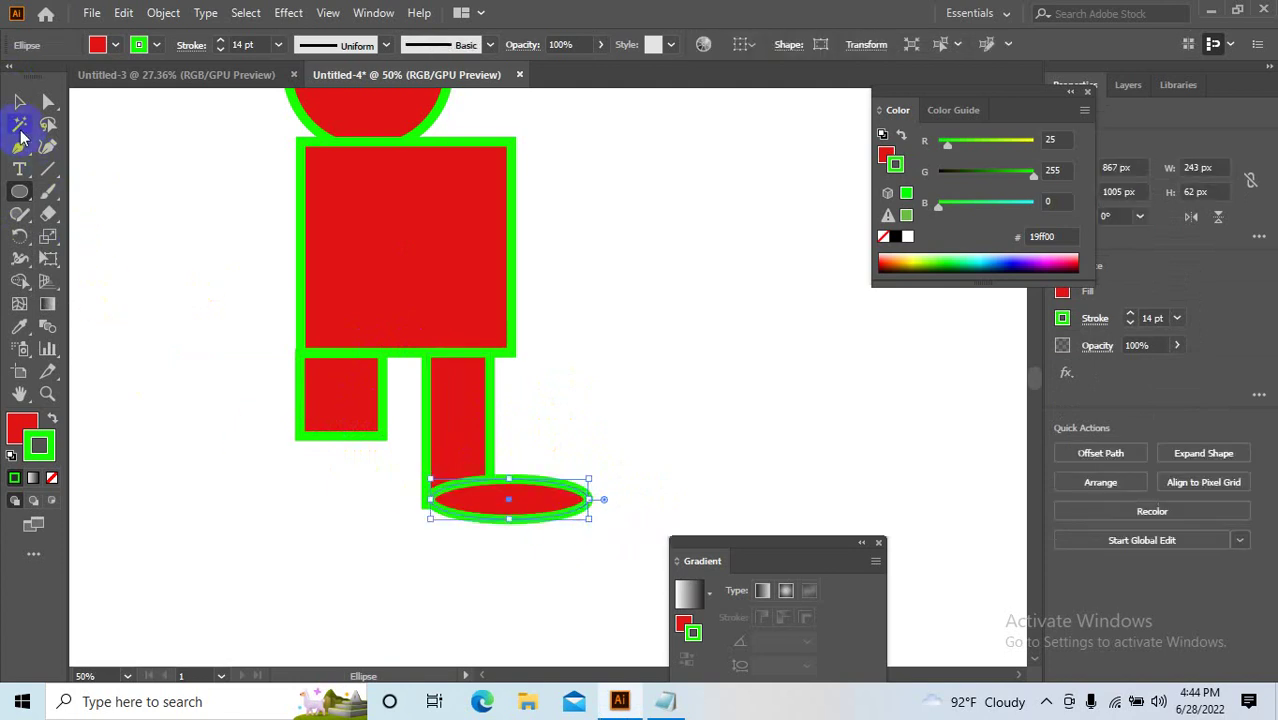
left_click(19, 101)
left_click(491, 531)
mouse_move(536, 514)
left_mouse_down()
mouse_move(398, 446)
mouse_move(285, 434)
mouse_move(476, 456)
mouse_move(785, 347)
mouse_move(648, 434)
mouse_move(773, 302)
mouse_move(750, 362)
mouse_move(676, 428)
mouse_move(725, 337)
mouse_move(705, 394)
mouse_move(661, 424)
mouse_move(621, 417)
mouse_move(459, 456)
left_mouse_up()
key("ctrl+z")
left_click(19, 191)
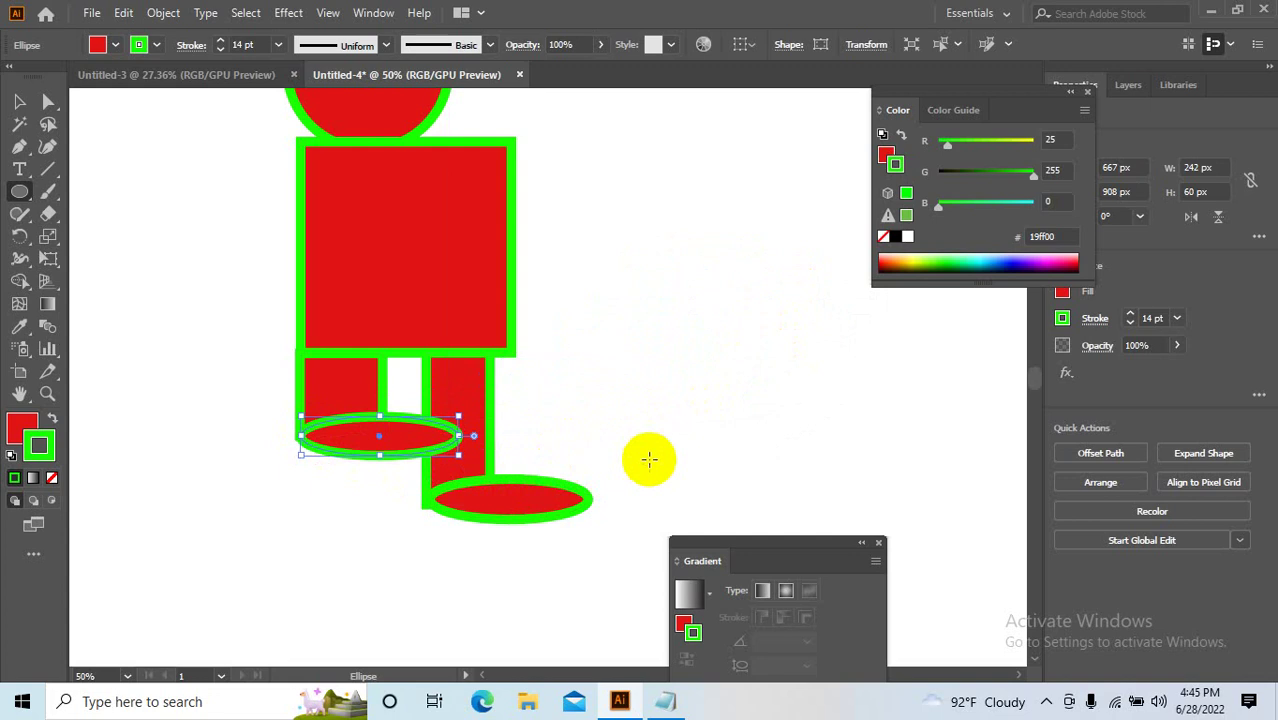
left_click(20, 108)
Clear the selection and zoom in on the robot's head.
key("ctrl+minus")
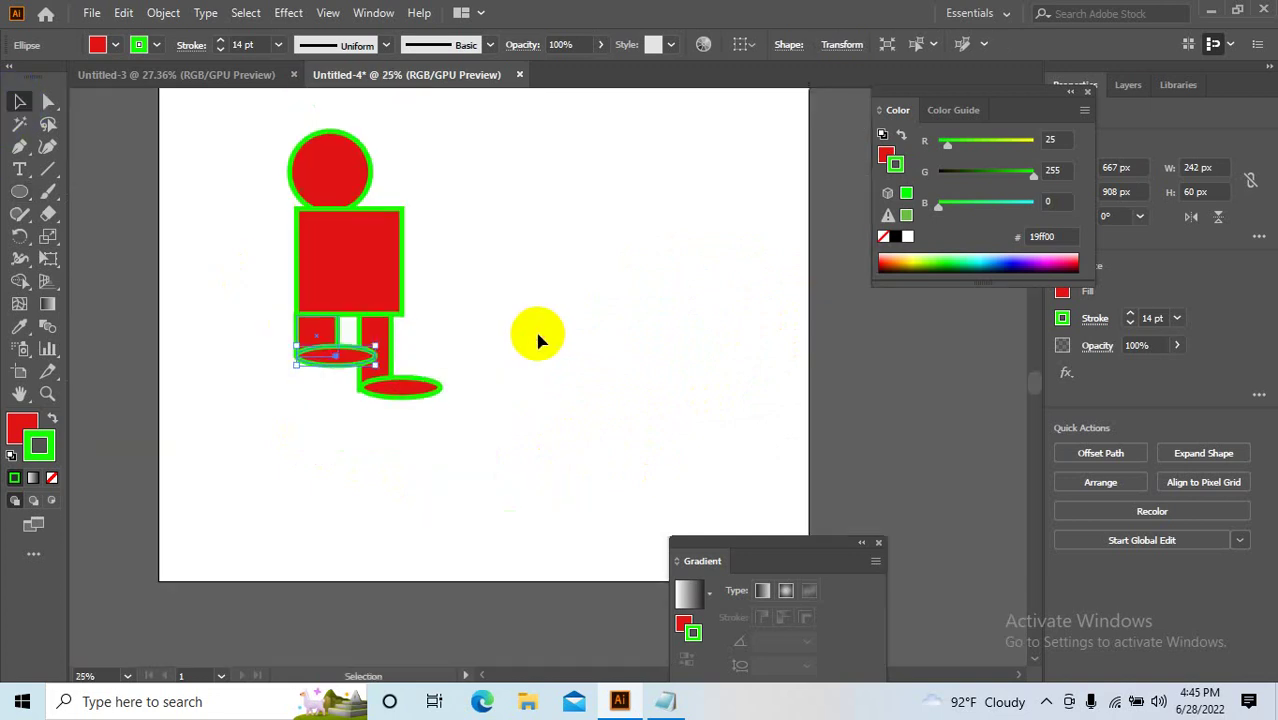
left_click(527, 385)
key("ctrl+plus")
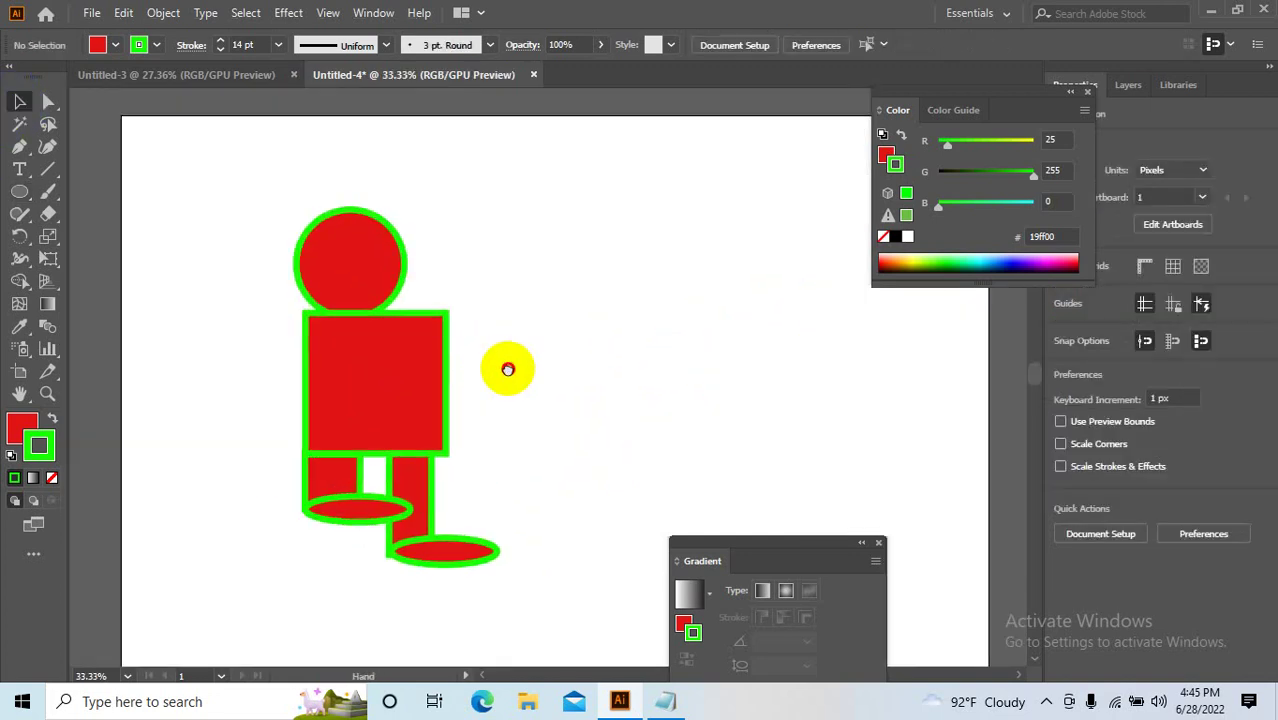
left_click(19, 191)
key("ctrl+plus")
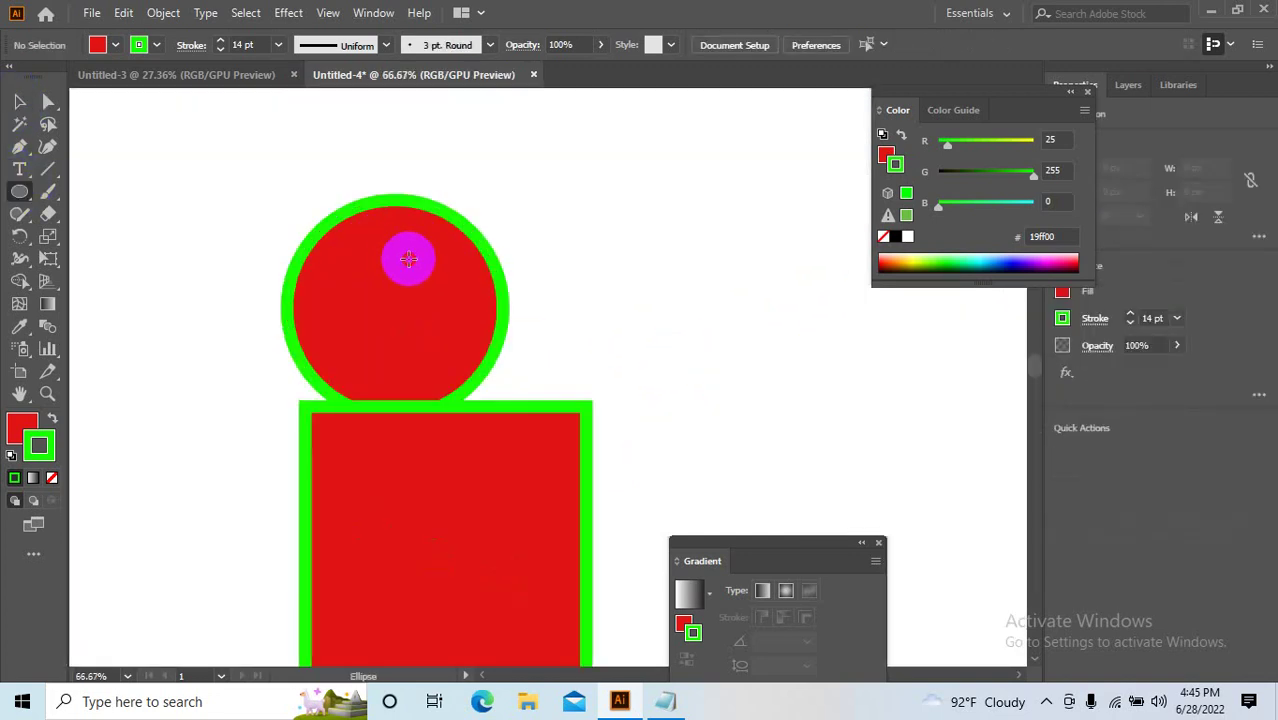
Draw an eye ellipse inside the head and fill it black.
left_click_drag(401, 255, 459, 318)
double_click(22, 425)
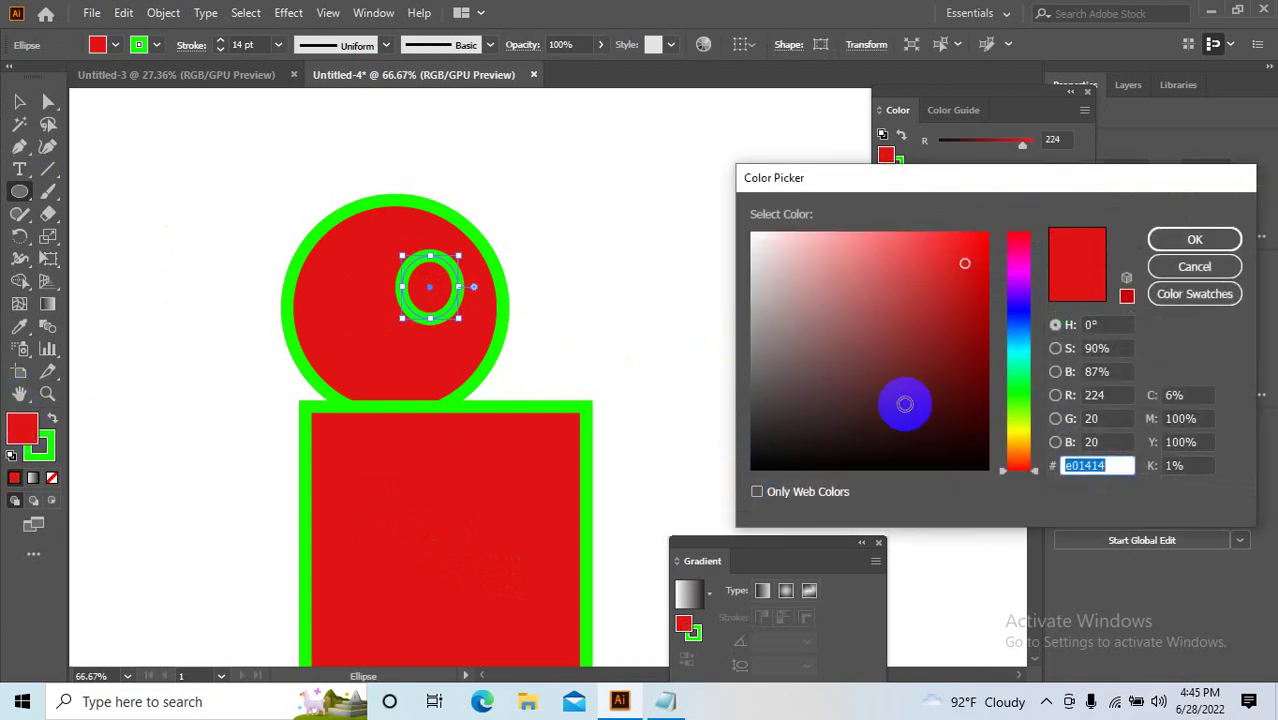
left_click(755, 462)
left_click(1194, 240)
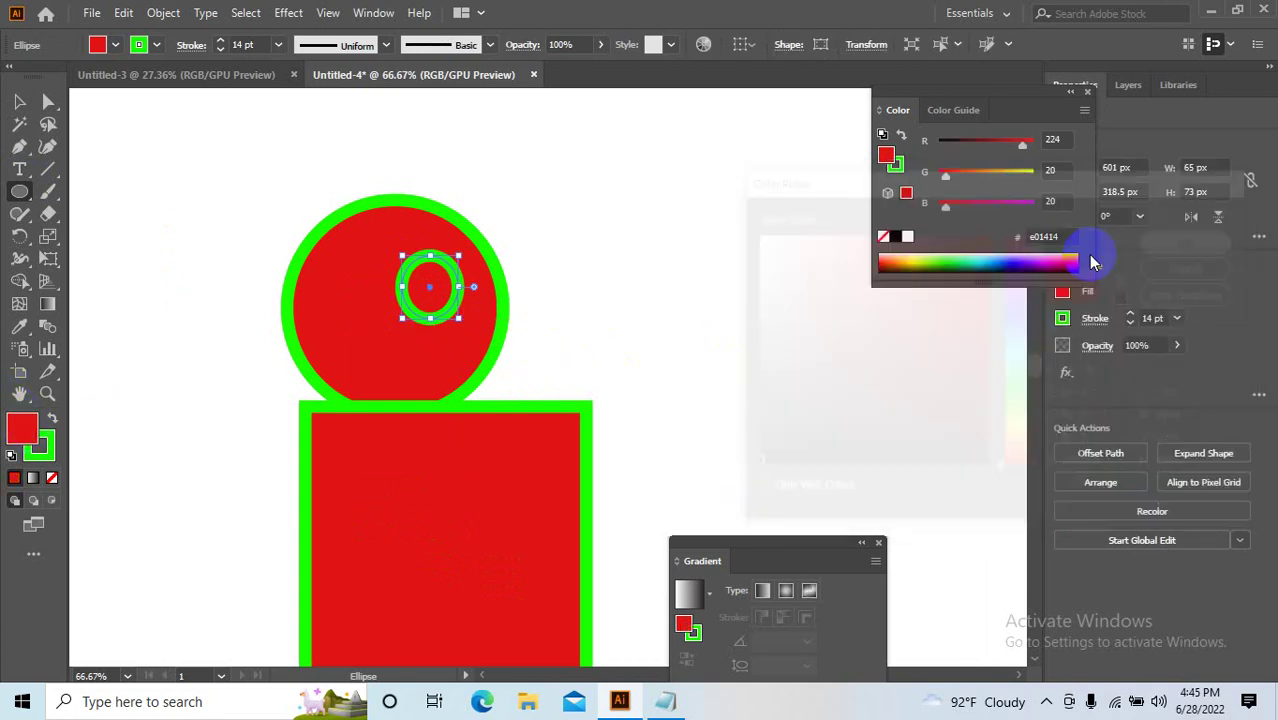
scroll(445, 293, "up", 3)
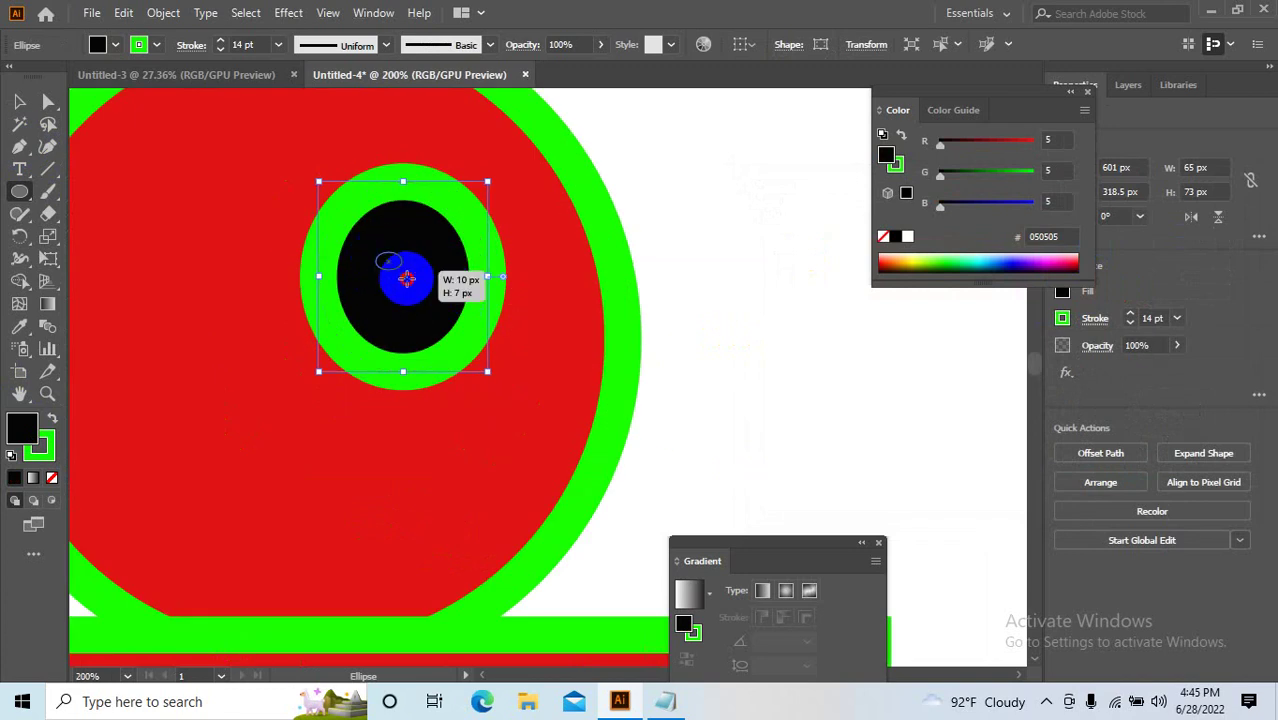
Draw a smaller pupil inside the eye with no stroke and a white fill.
left_click_drag(405, 283, 433, 314)
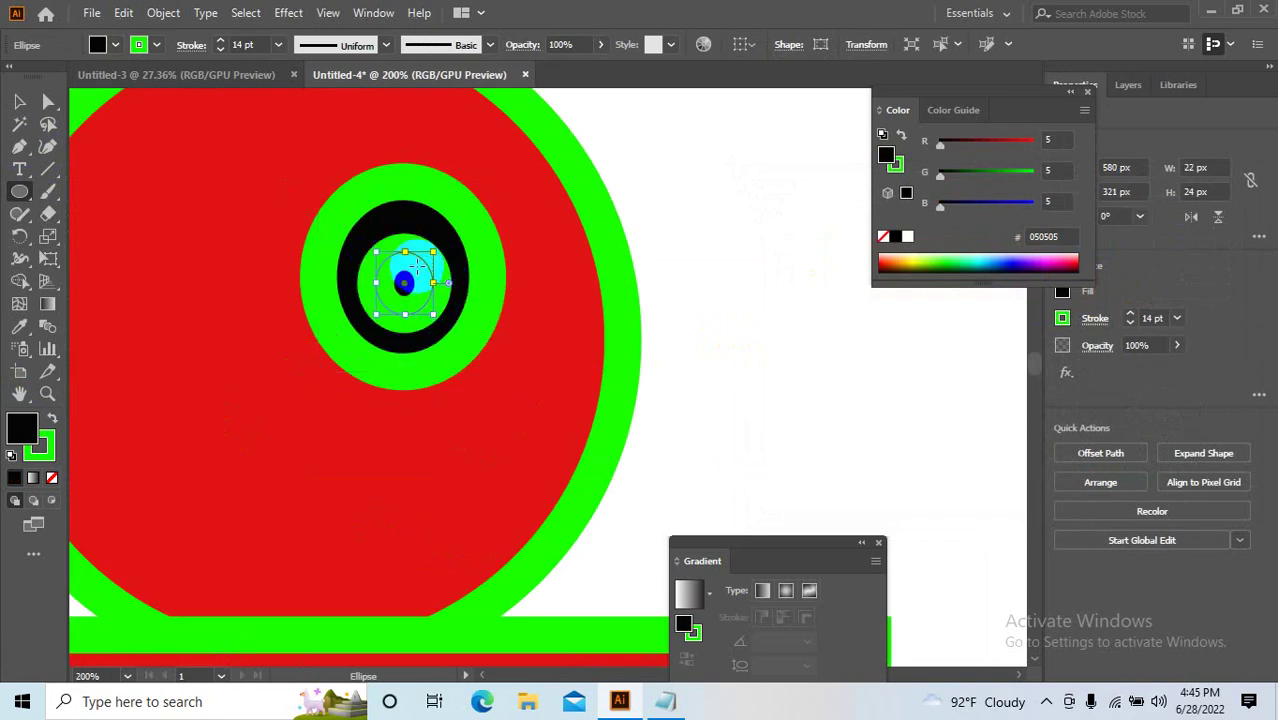
left_click(40, 445)
left_click(52, 478)
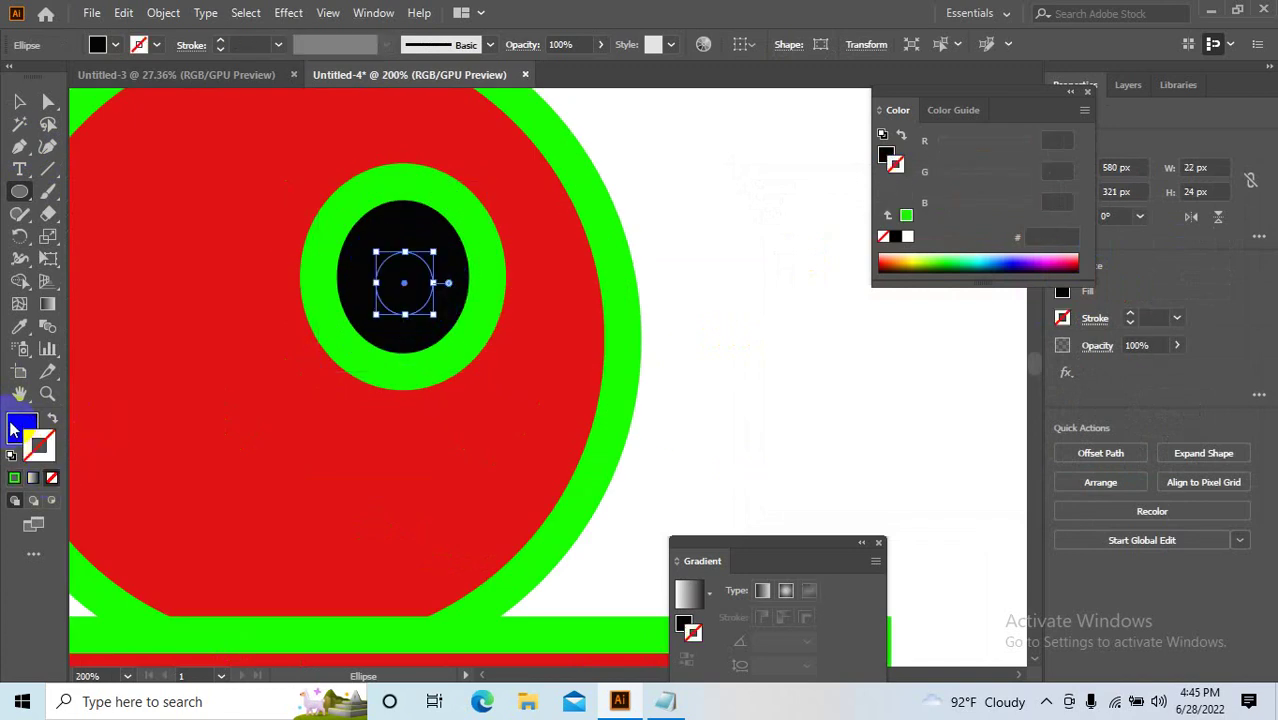
left_click(24, 429)
double_click(24, 429)
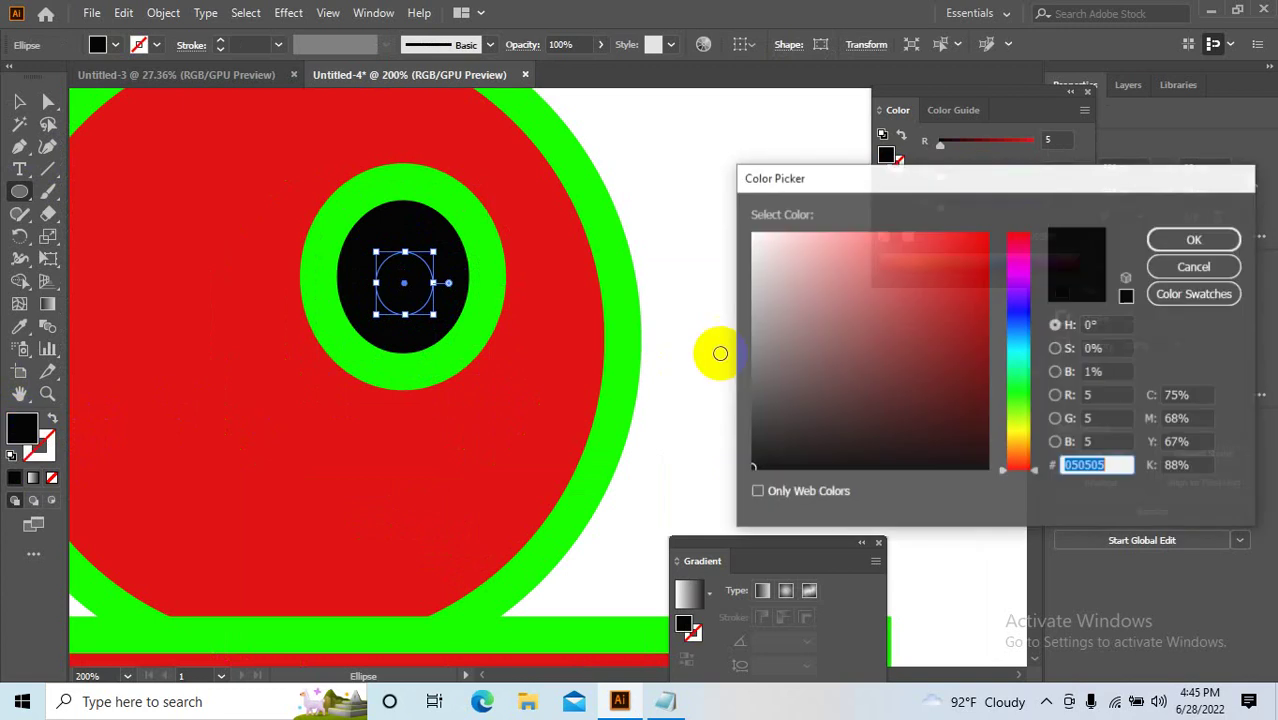
left_click_drag(807, 285, 752, 234)
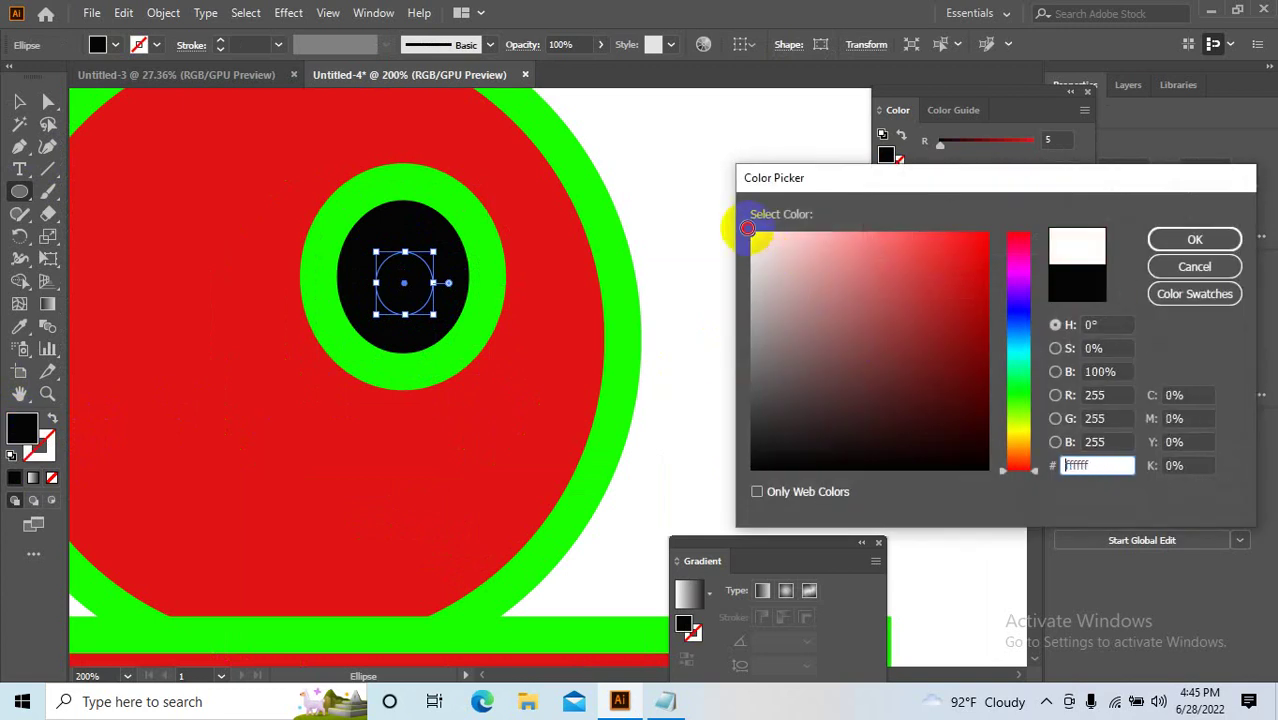
left_click(1168, 239)
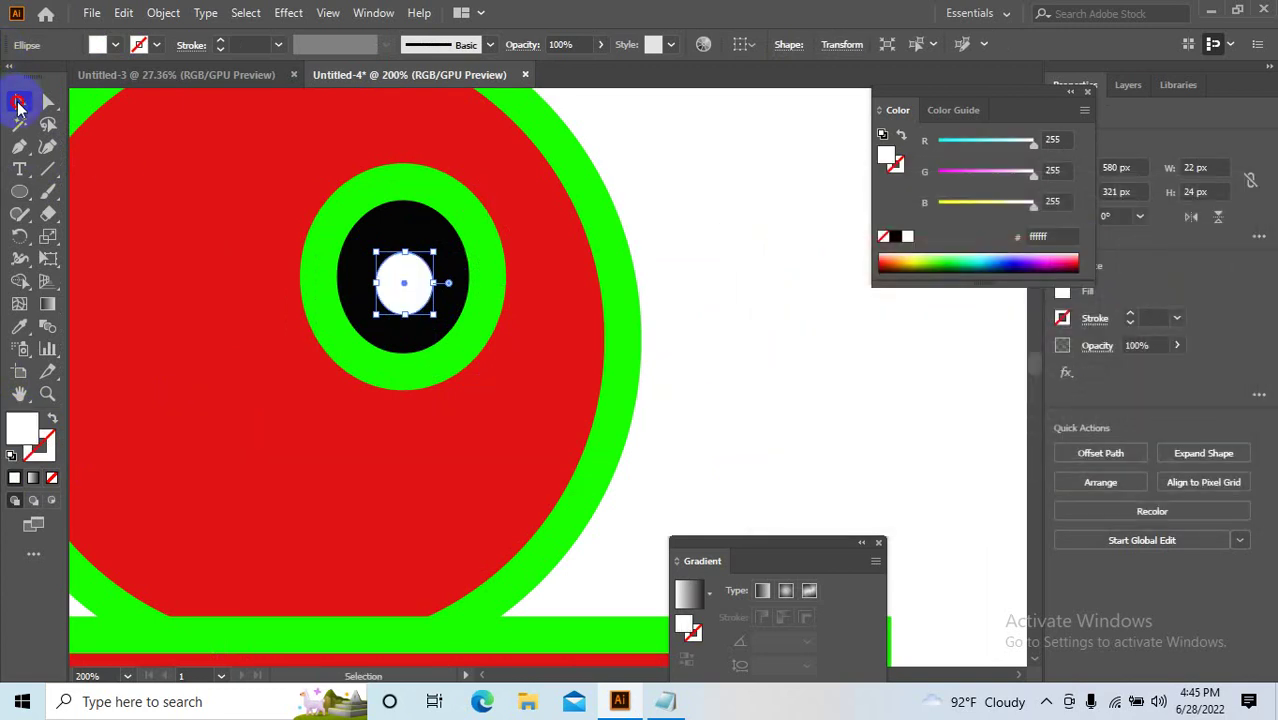
Select the finished eye and duplicate it onto the left side of the head.
left_click(19, 101)
left_click(707, 287)
scroll(720, 360, "down", 6)
scroll(757, 403, "up", 1)
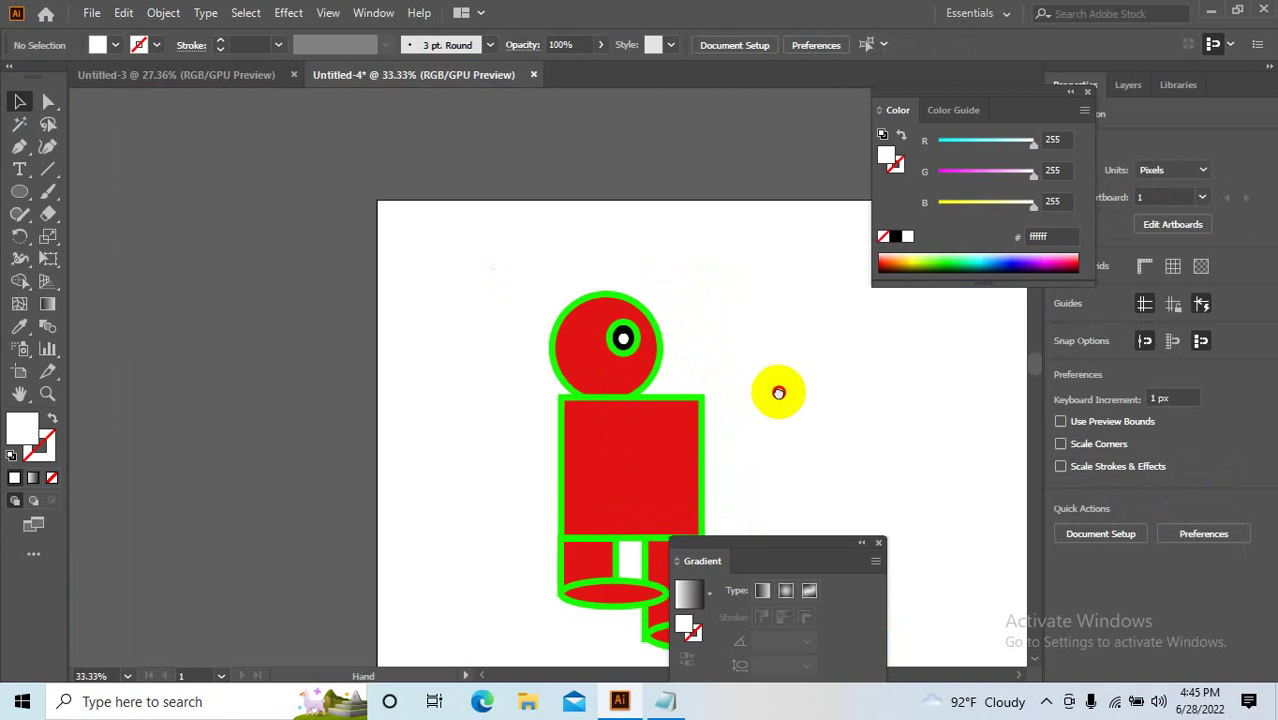
scroll(590, 301, "up", 1)
scroll(437, 245, "up", 1)
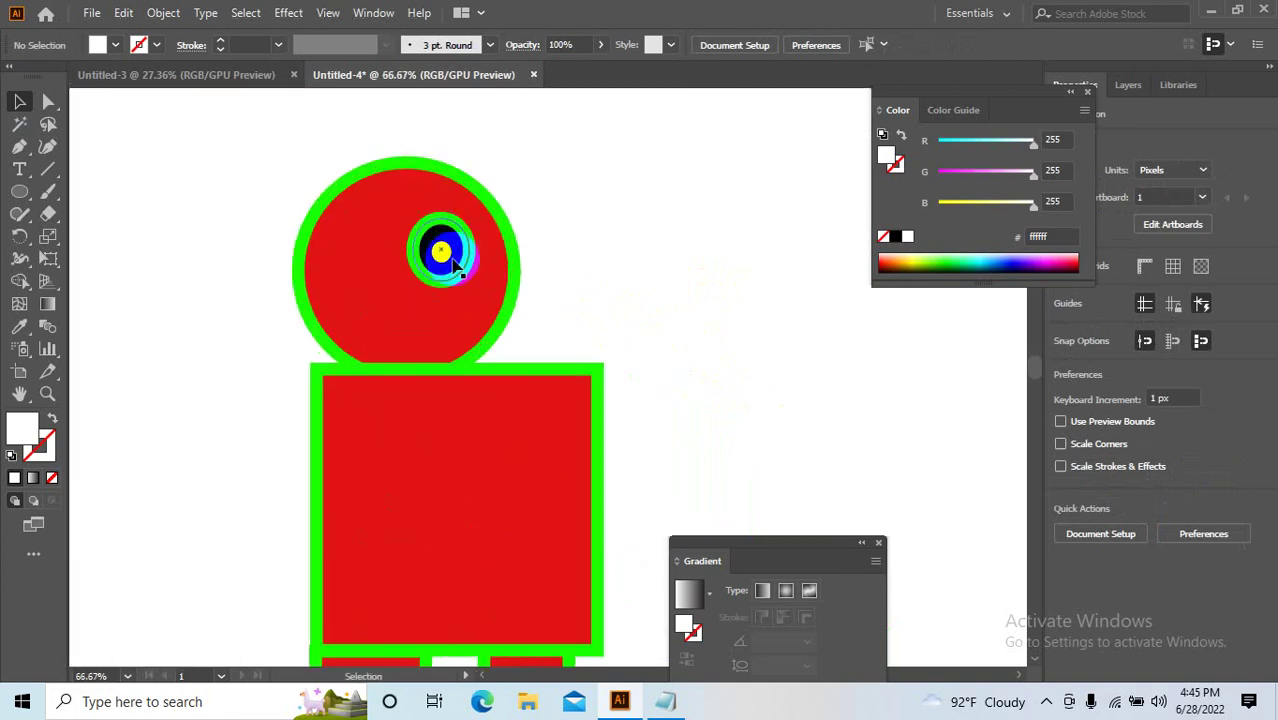
left_click(455, 250)
scroll(455, 250, "up", 4)
left_click_drag(455, 250, 259, 267)
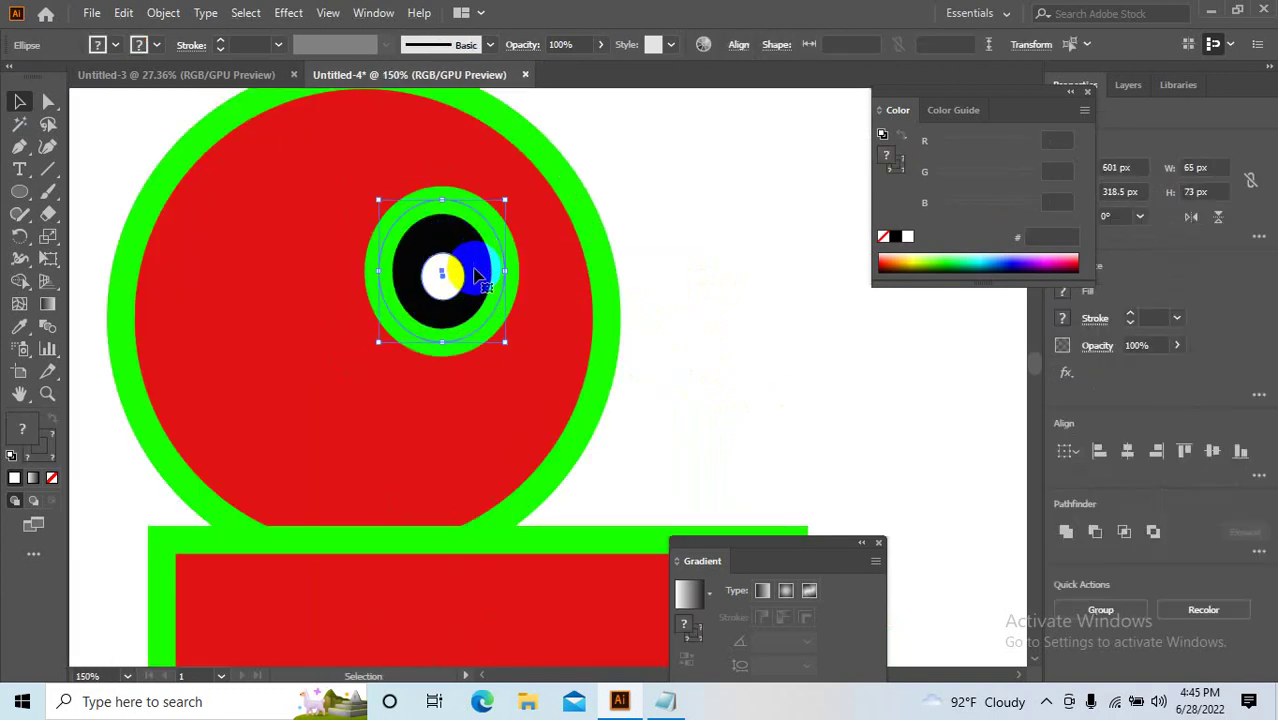
Deselect, reframe the view, and select every part of the robot.
left_click(688, 279)
scroll(693, 285, "down", 2)
scroll(708, 305, "down", 3)
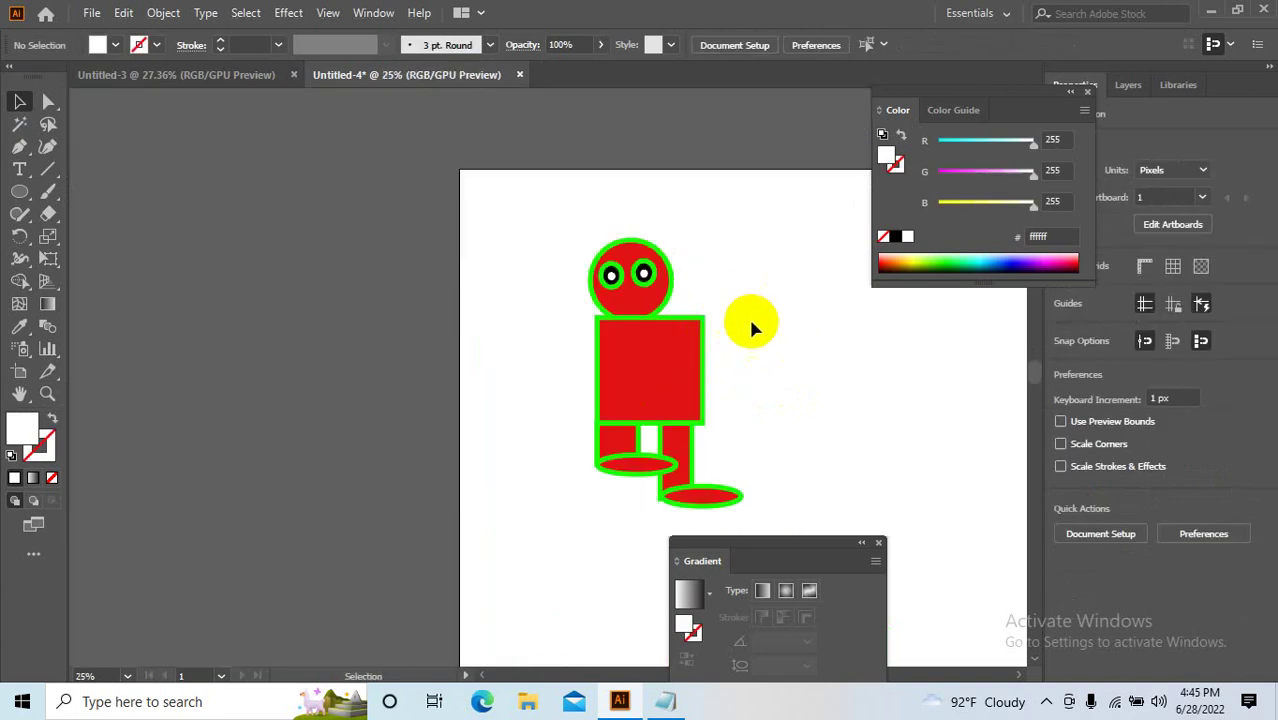
left_click_drag(821, 409, 664, 355)
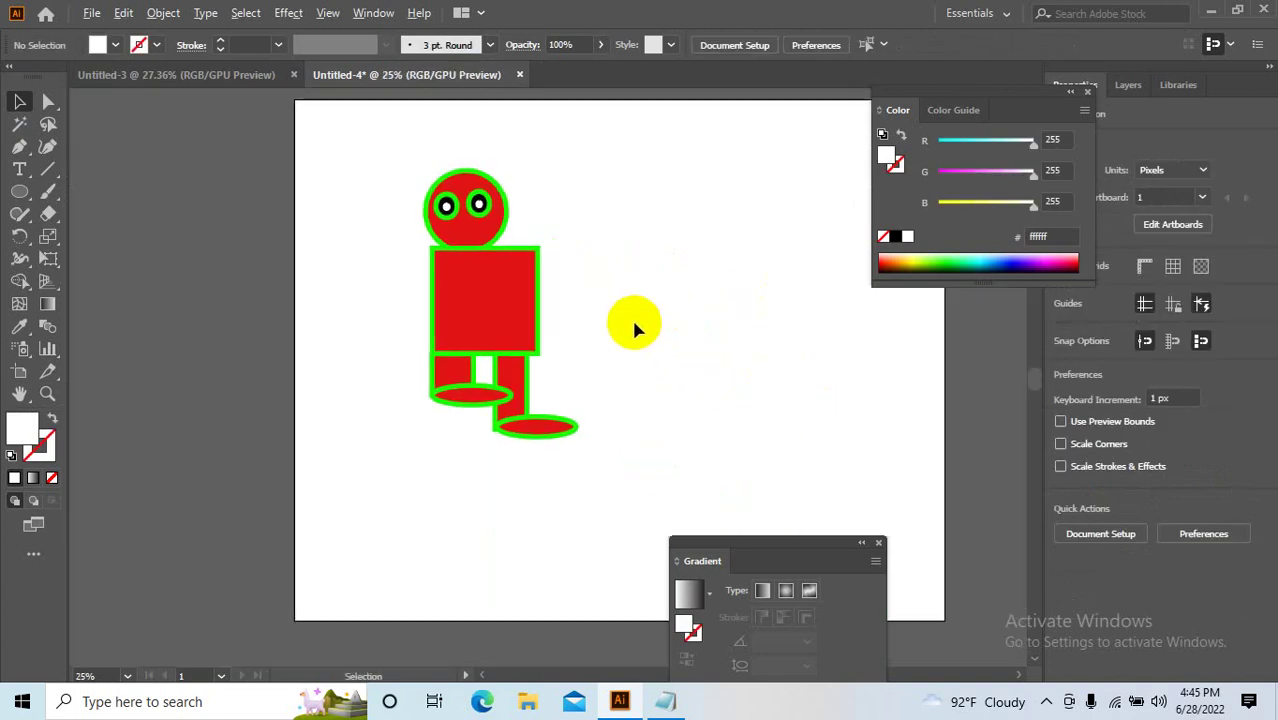
scroll(635, 325, "up", 1)
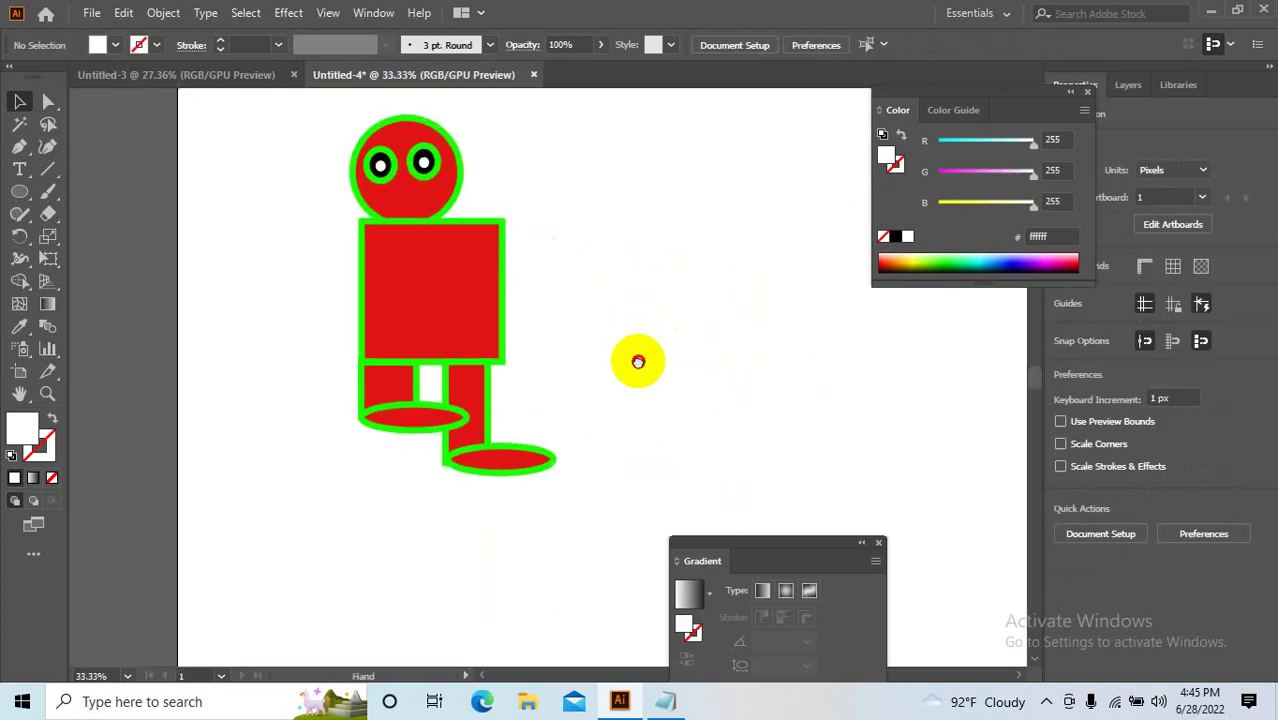
scroll(615, 365, "right", 2)
key("ctrl+a")
Glance at the shape-tool options, then minimize Illustrator to reveal Chrome's new tab page.
scroll(459, 247, "down", 2)
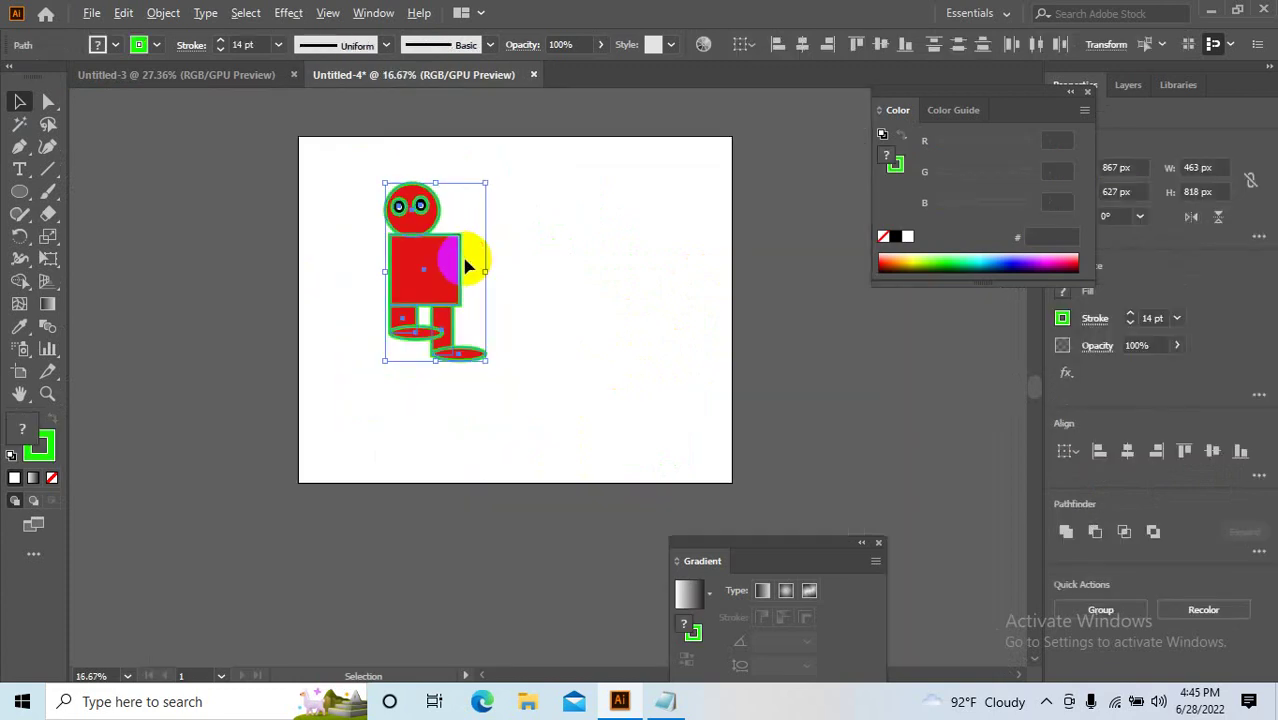
left_click(20, 190)
right_click(20, 190)
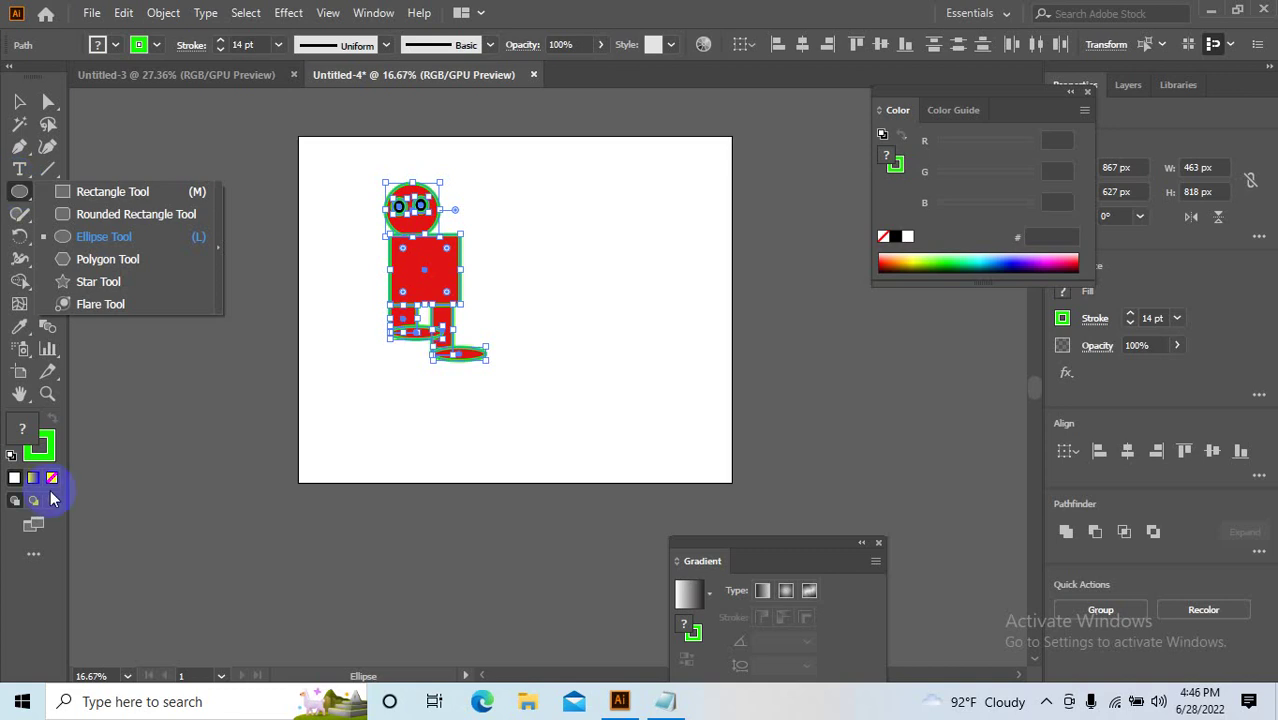
left_click(1222, 12)
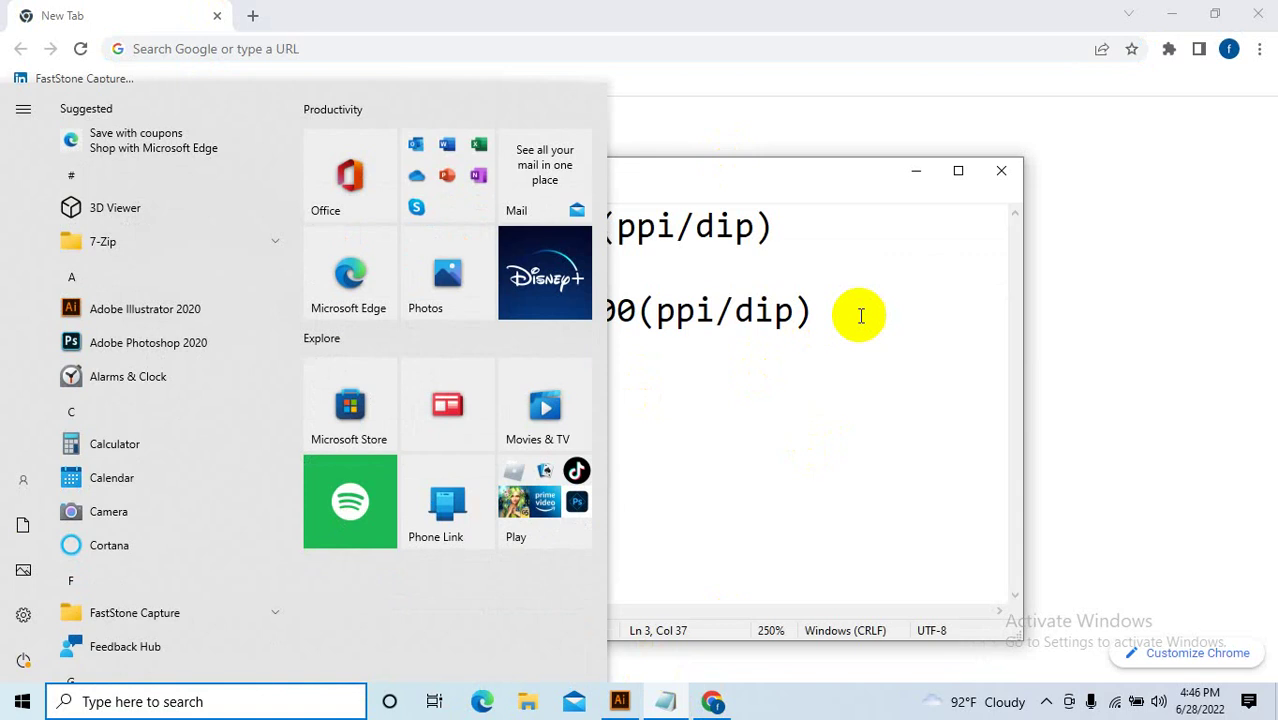
Move the Notepad window aside and replace the note's text with a short typed password.
left_click_drag(779, 172, 979, 141)
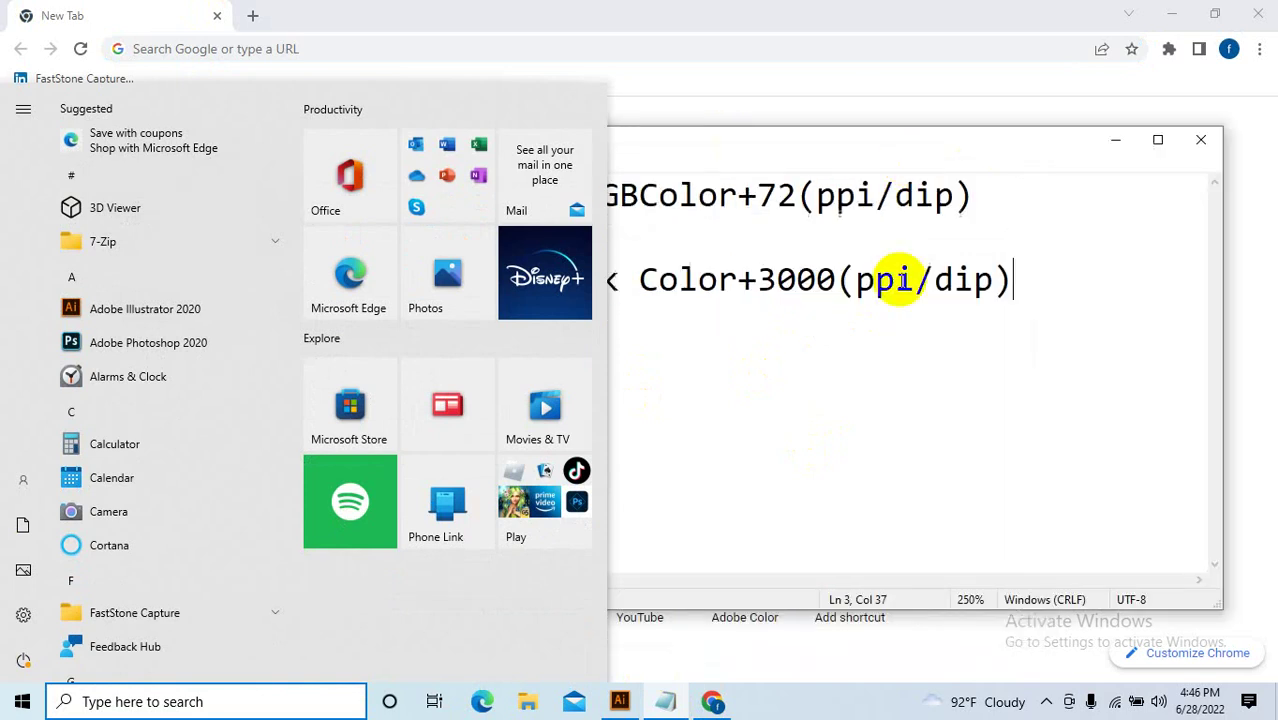
key("ctrl+a")
key("Delete")
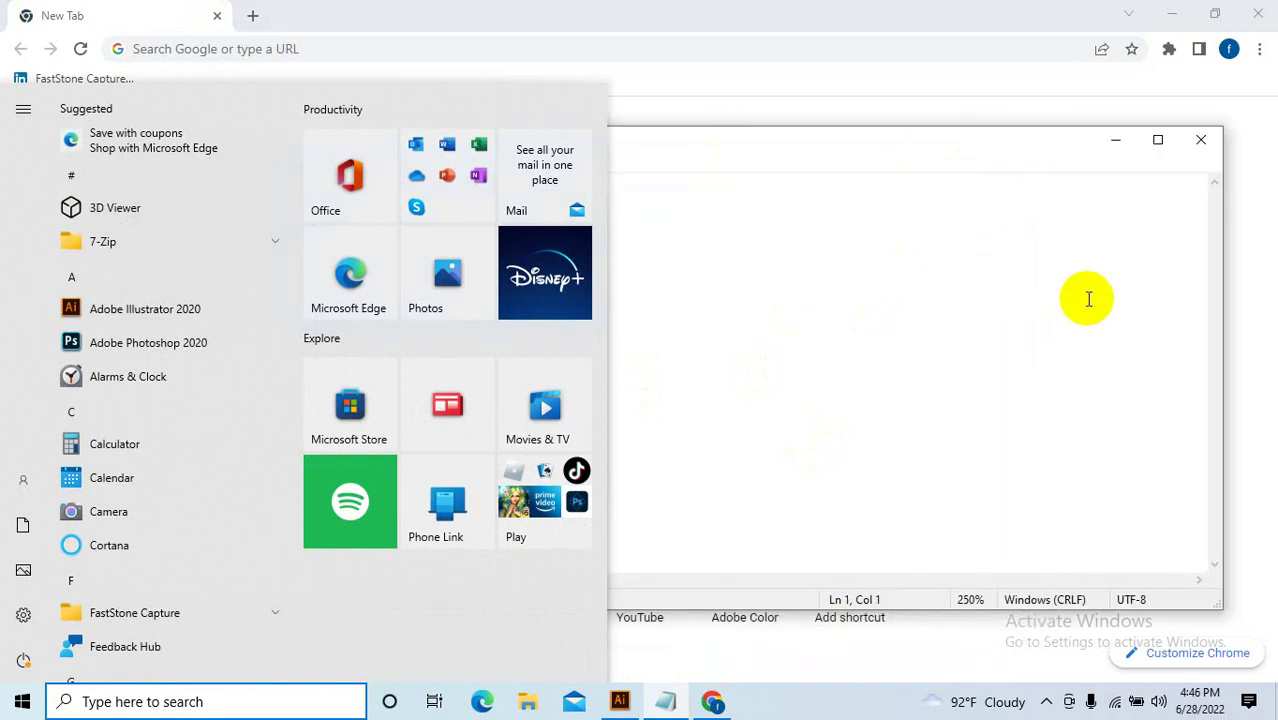
type("aabc")
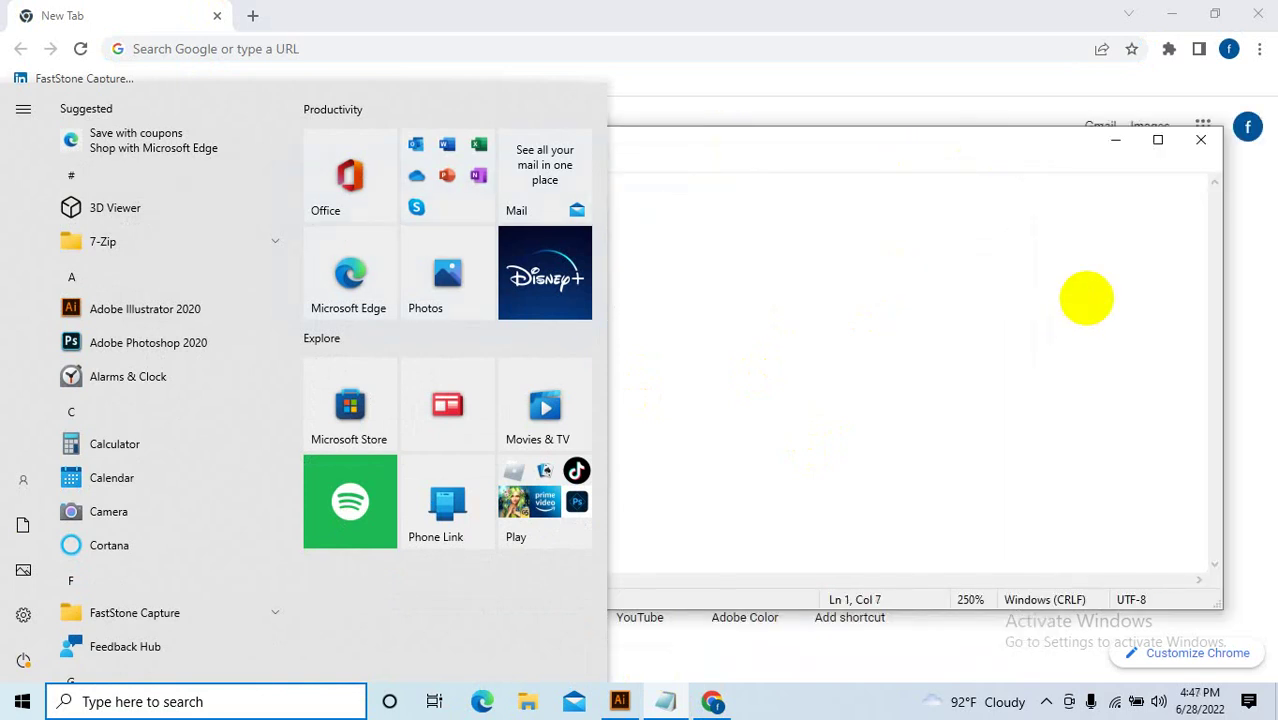
type("a")
Load facebook.com in Chrome.
left_click(252, 50)
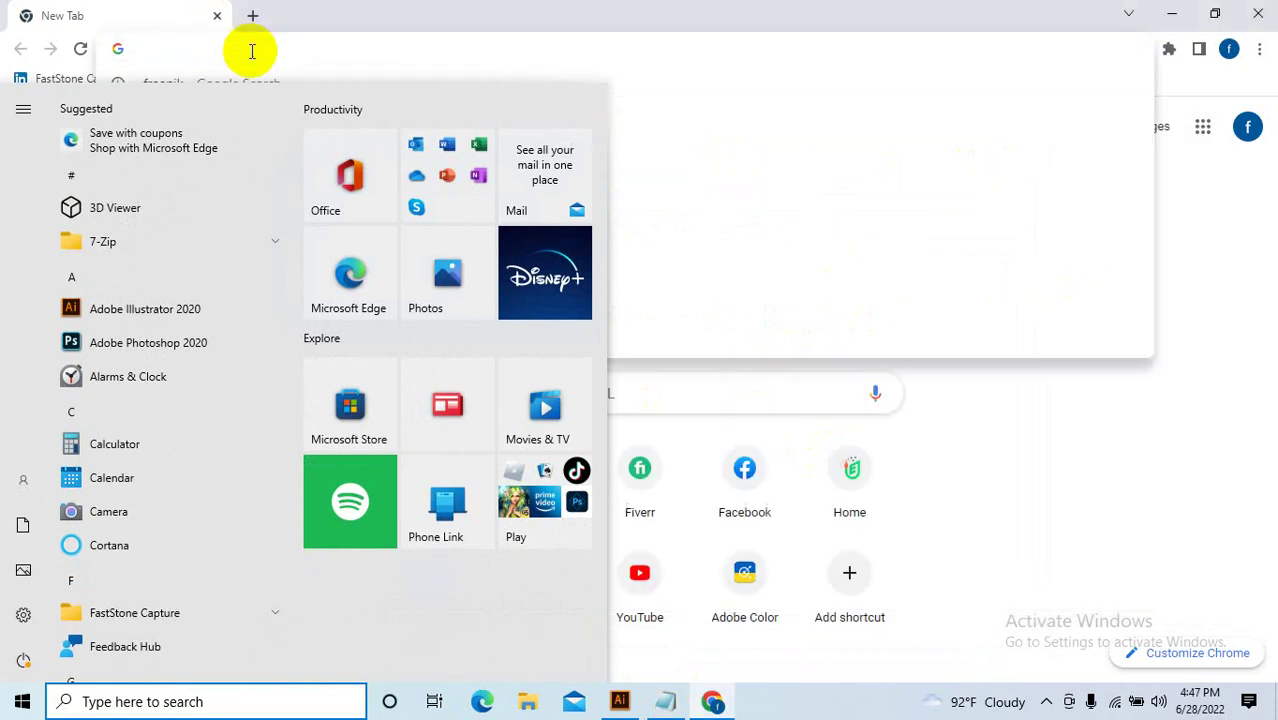
type("fac")
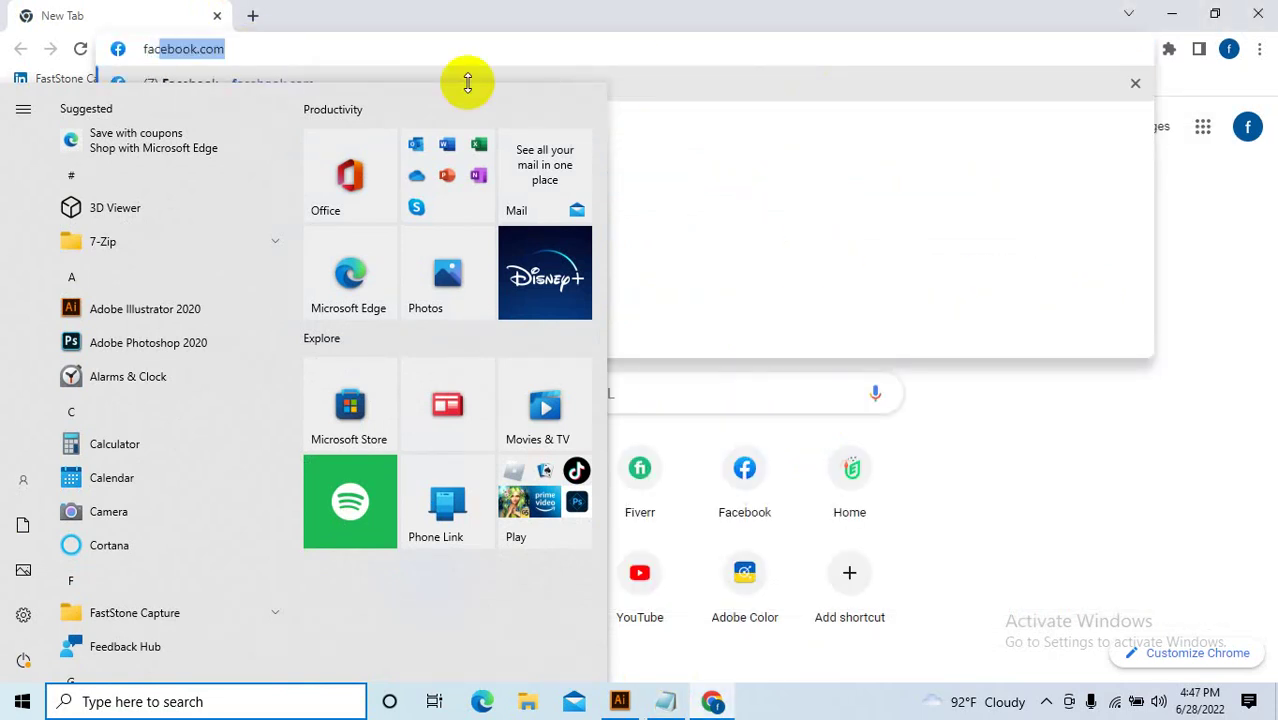
key("Return")
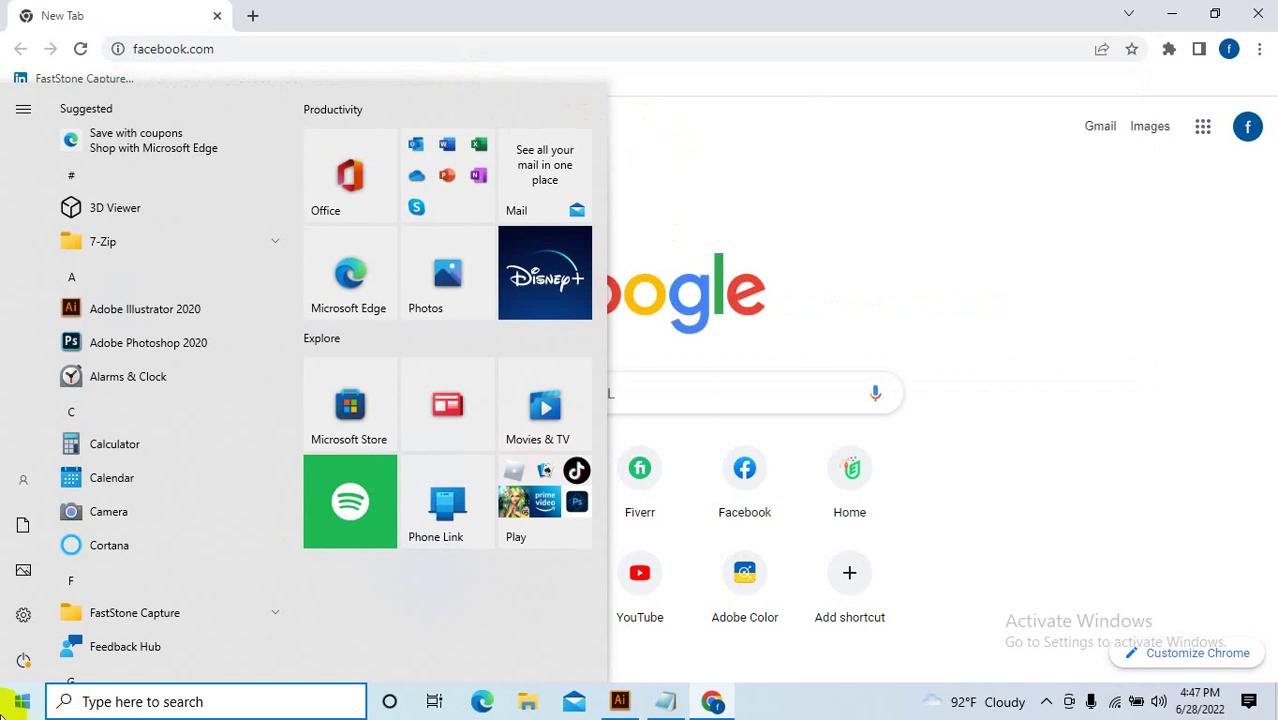
left_click(5, 706)
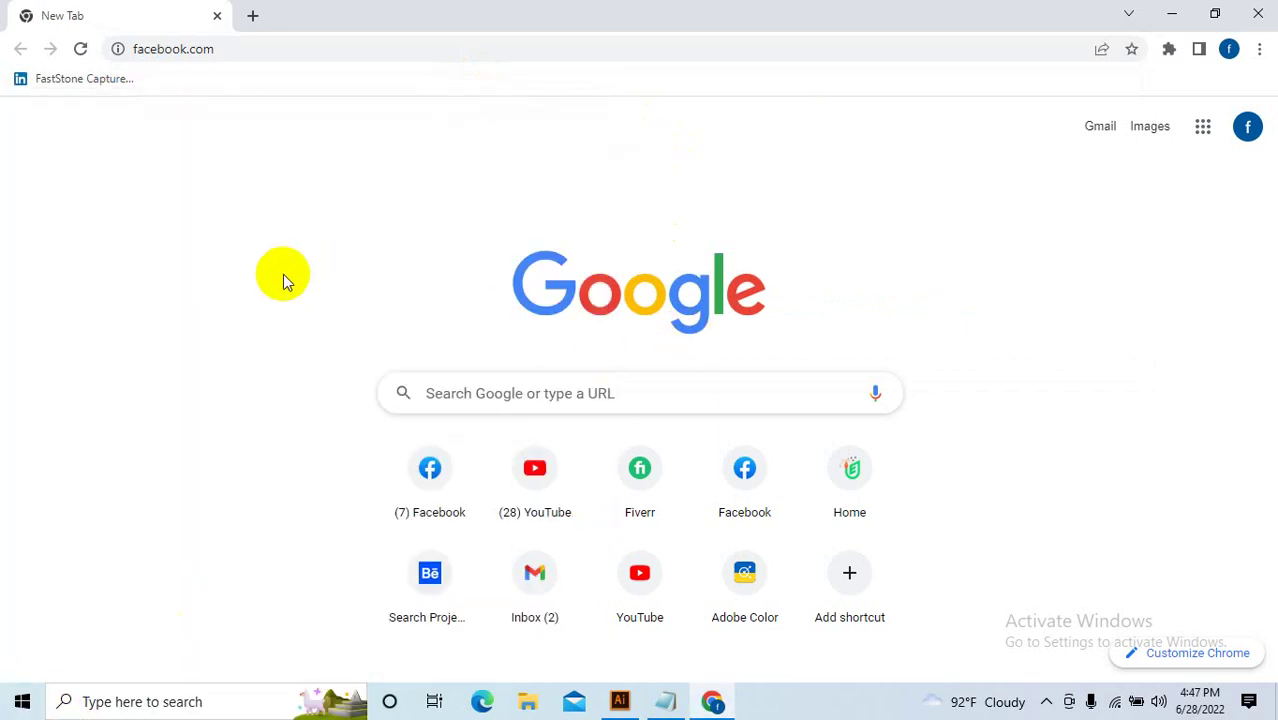
Bring the Notepad note back in front, nudge it lower, and select one letter of the password.
left_click(665, 699)
left_click_drag(898, 143, 962, 202)
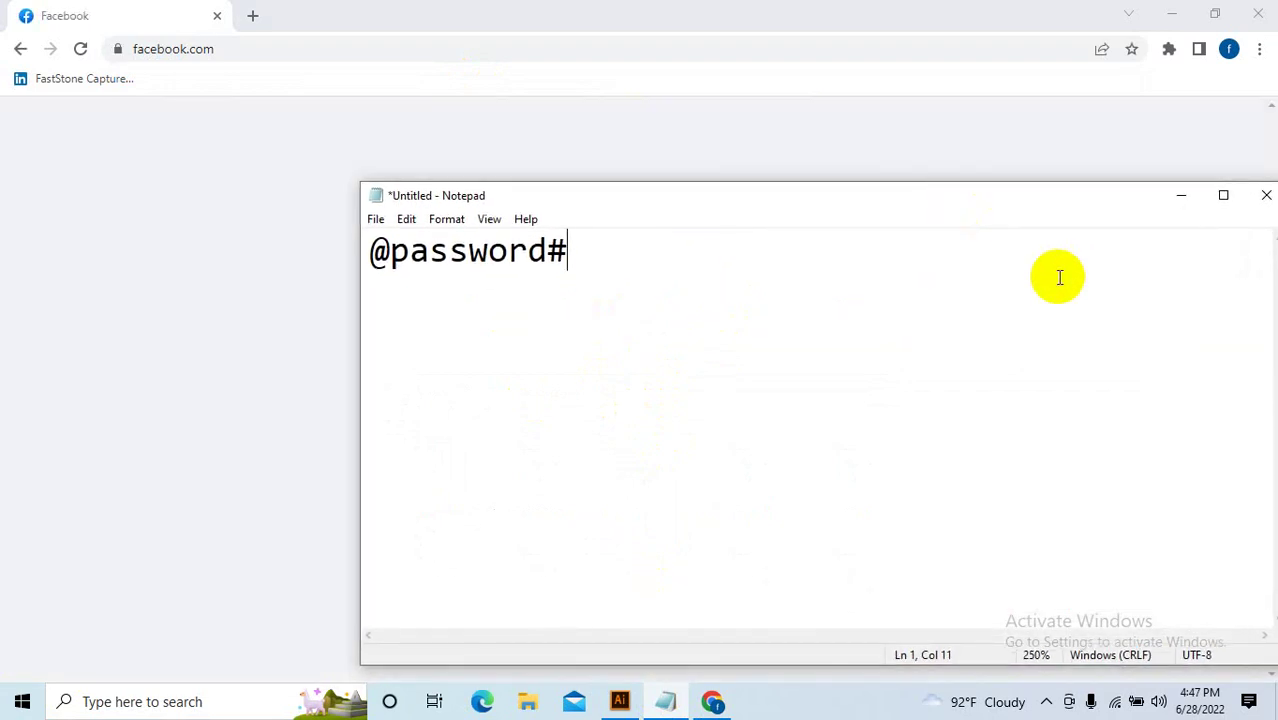
left_click_drag(508, 251, 488, 251)
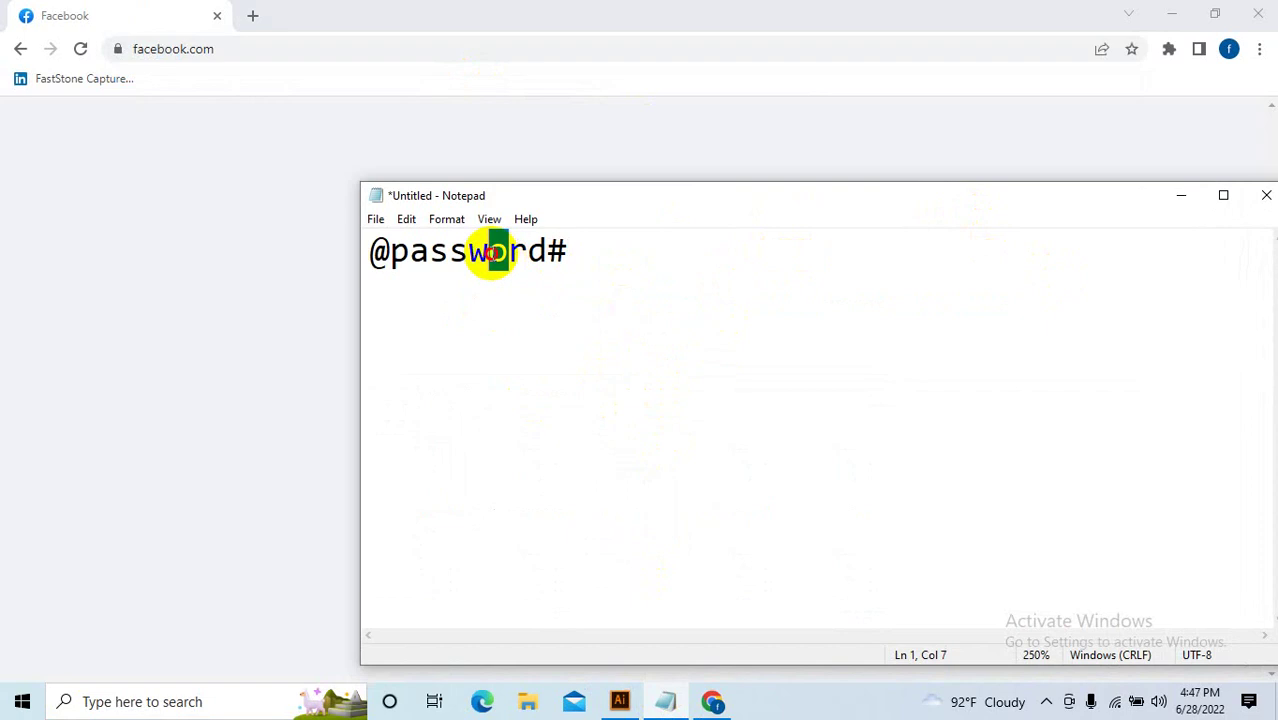
left_click(1046, 701)
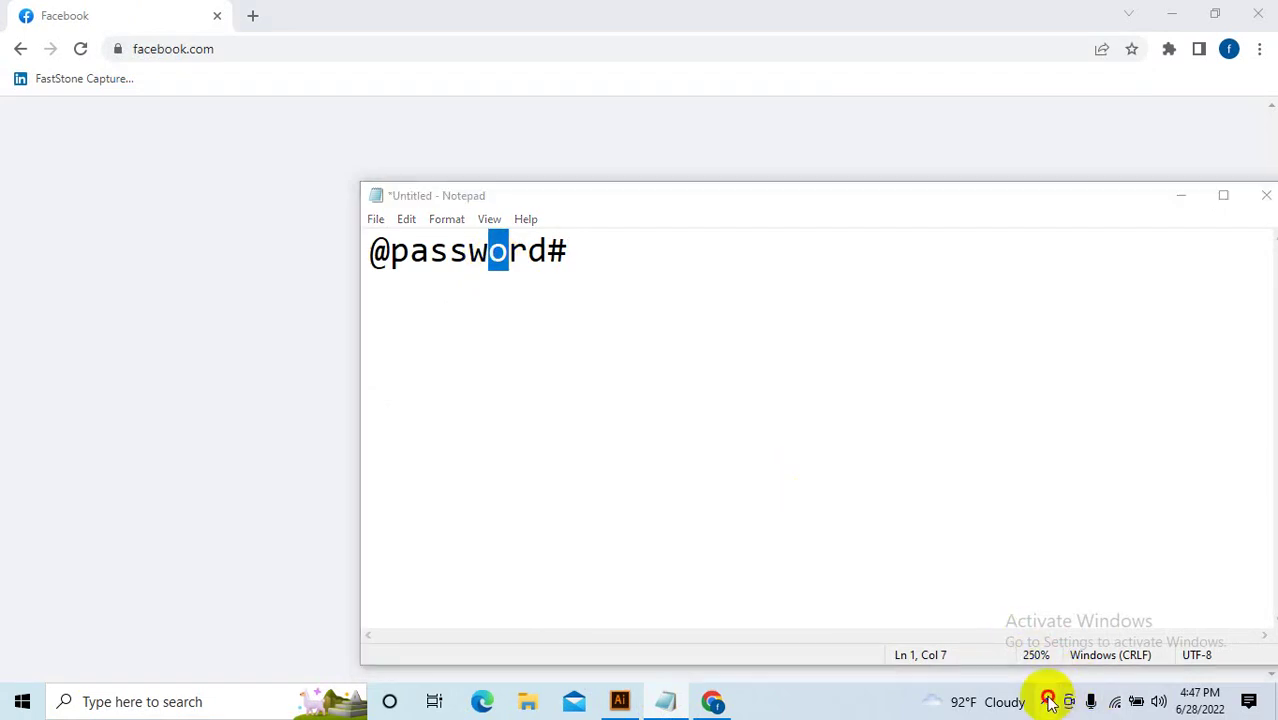